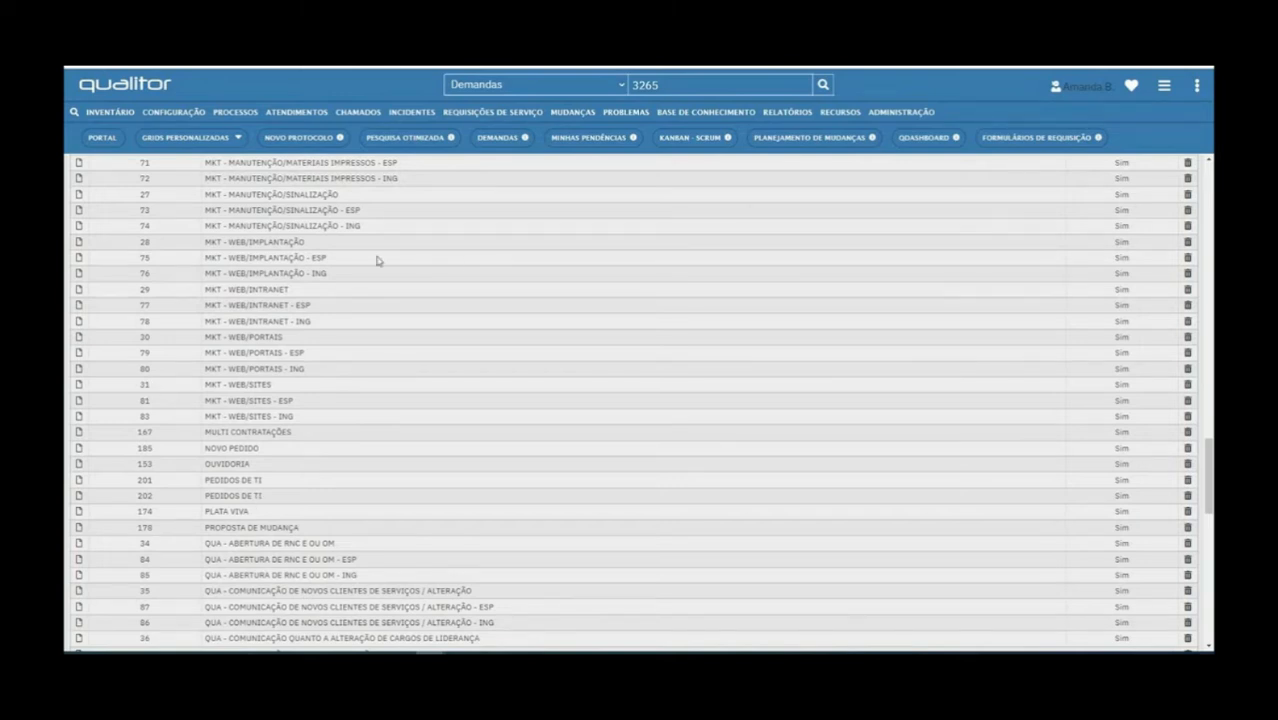
Browse the Mudanças and Administração menus and bring up the PROCESSOS dropdown of registered process types
left_click(921, 116)
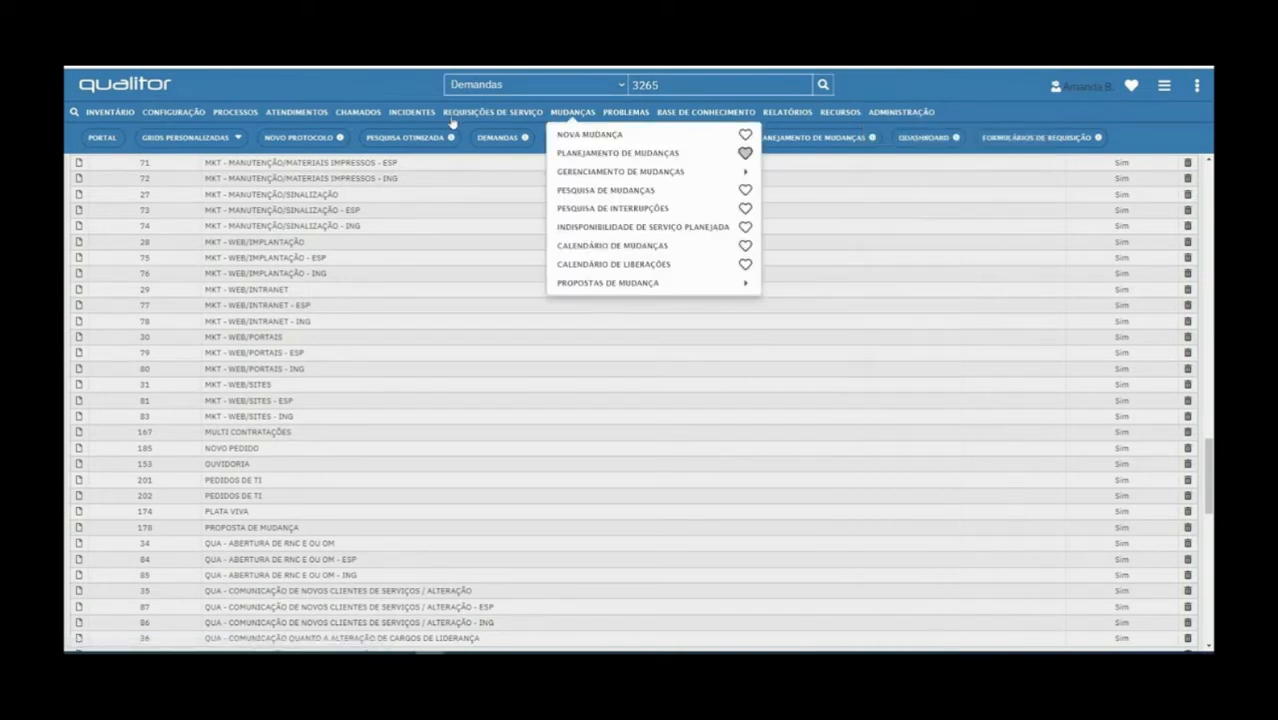
mouse_move(604, 117)
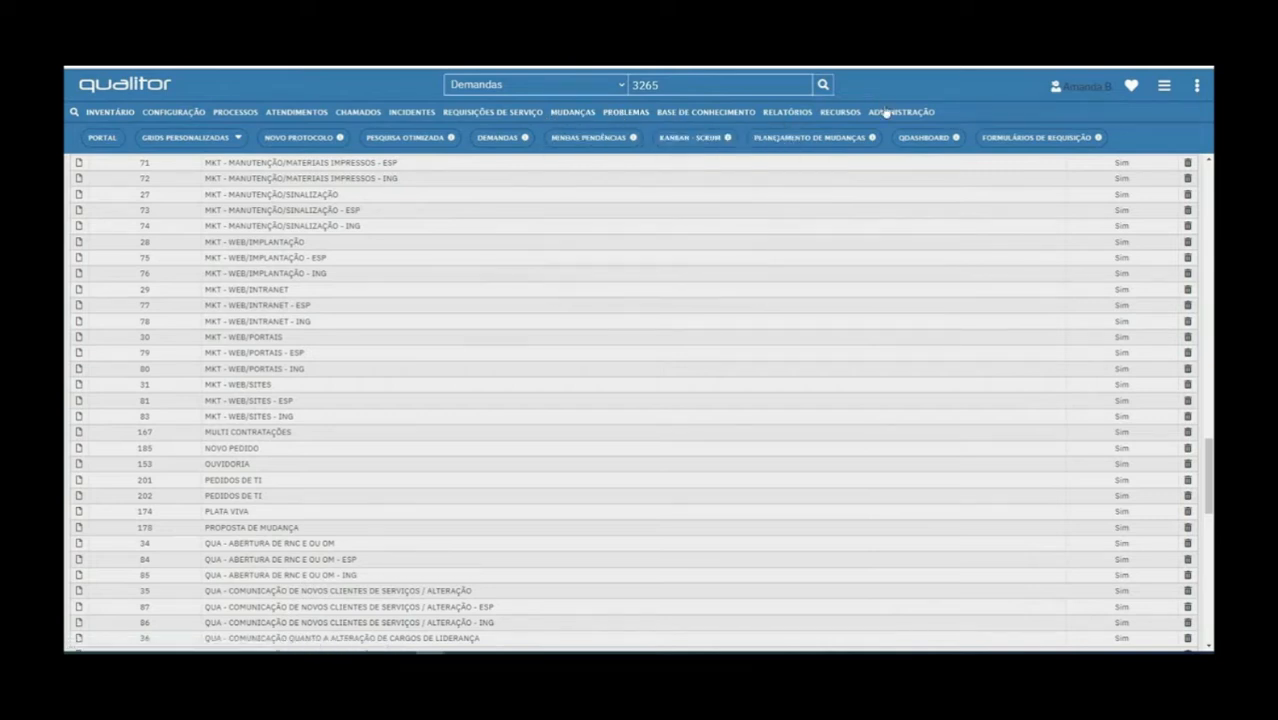
mouse_move(885, 113)
mouse_move(233, 114)
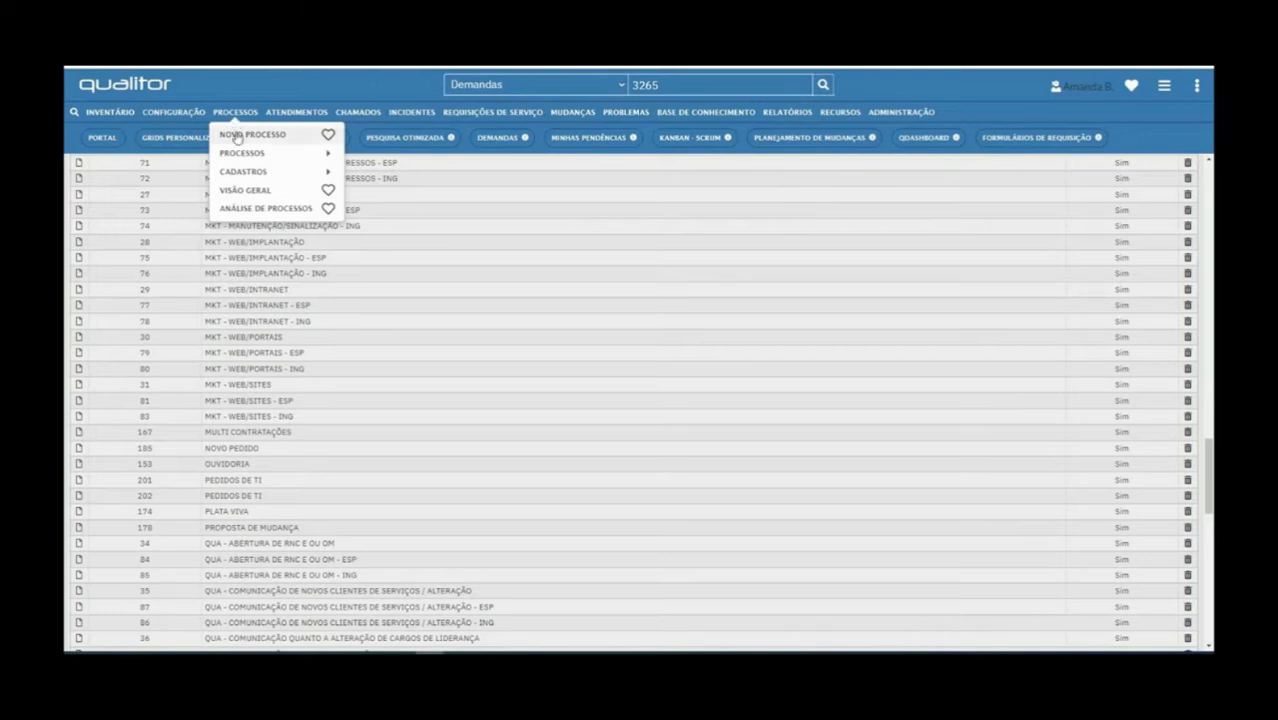
Go to Processos > Cadastros > Tipos de Processo to list the eight process types, Gerais through Fiscal
mouse_move(240, 152)
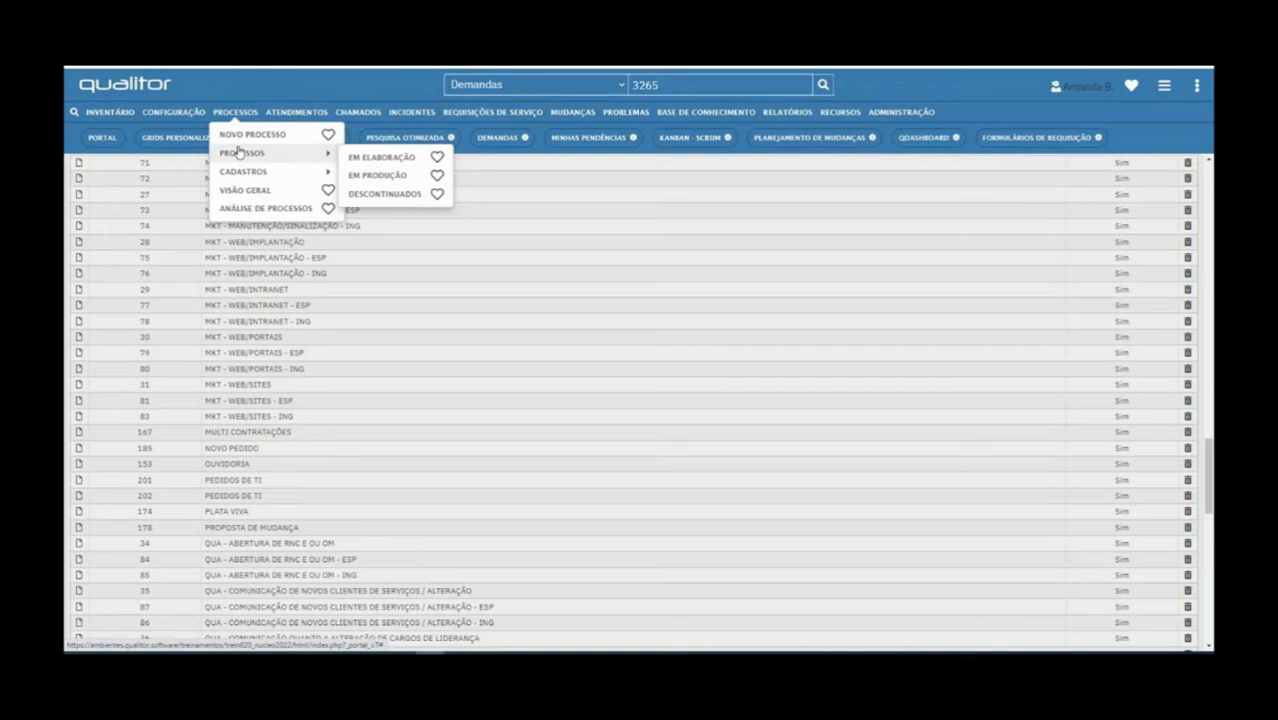
mouse_move(243, 178)
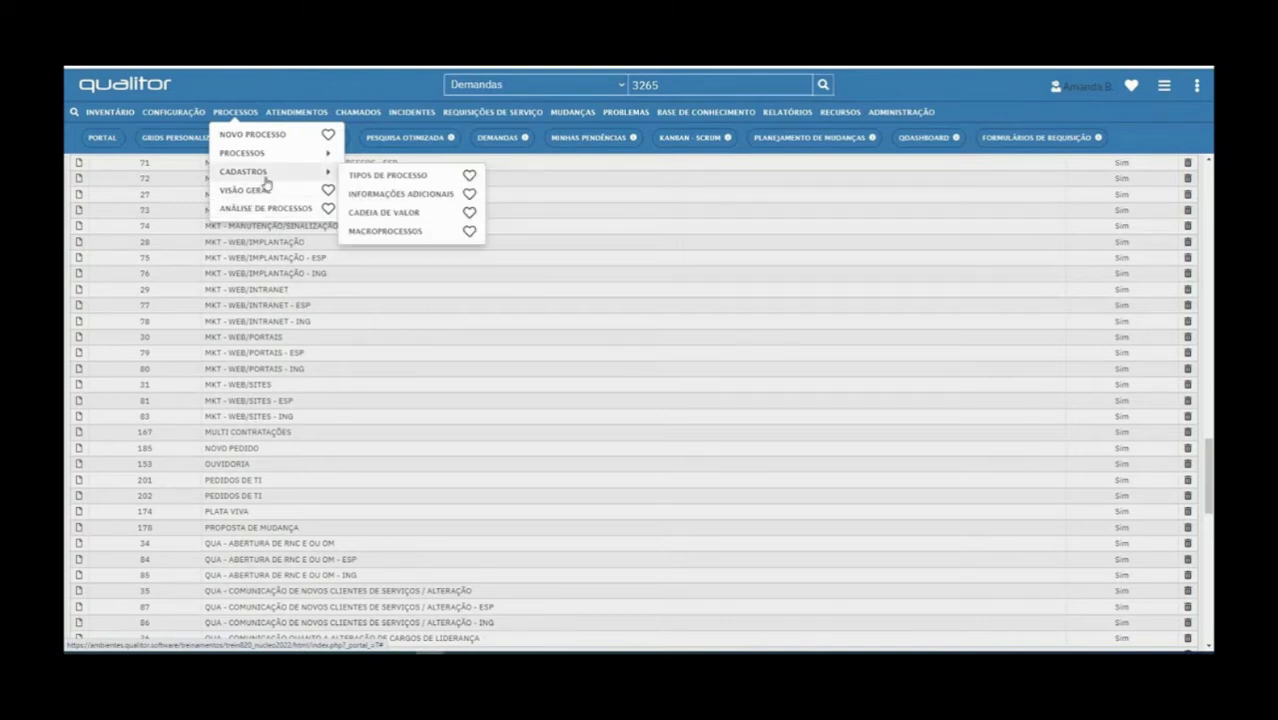
left_click(388, 177)
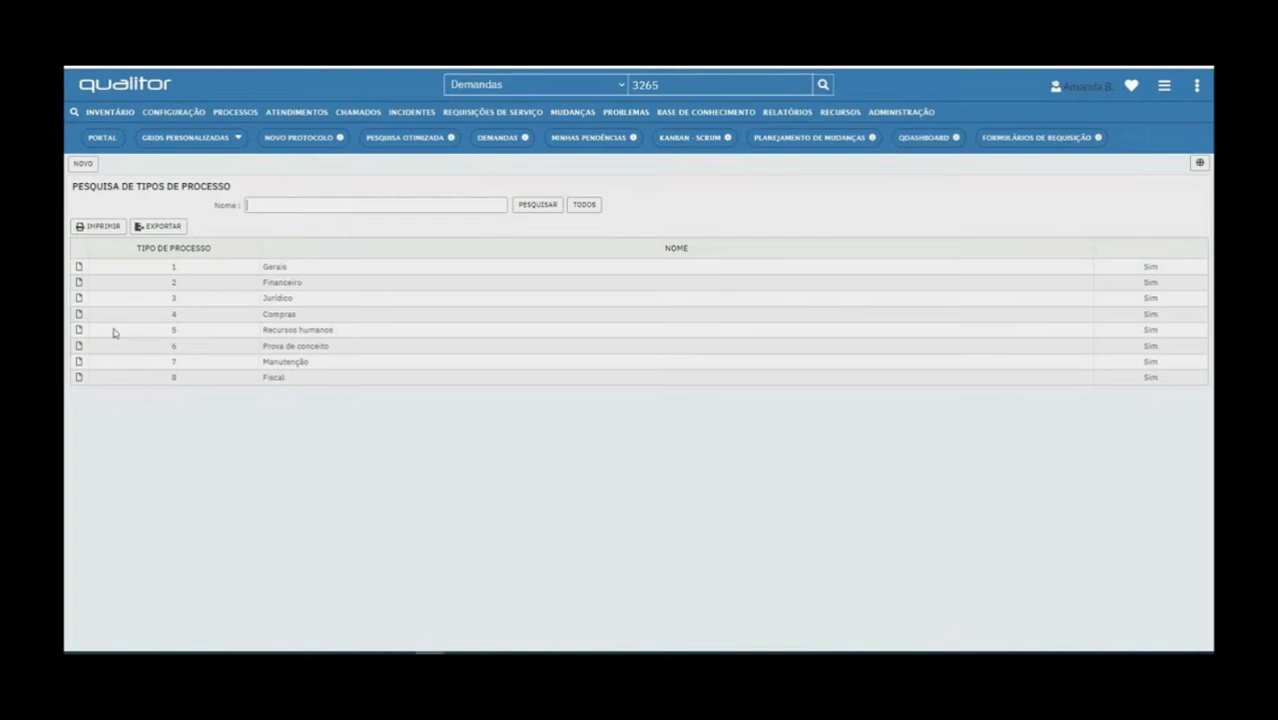
Check the Recursos humanos record's empty Revisores and Informações tabs, then return to the list's Cadastros options
left_click(79, 330)
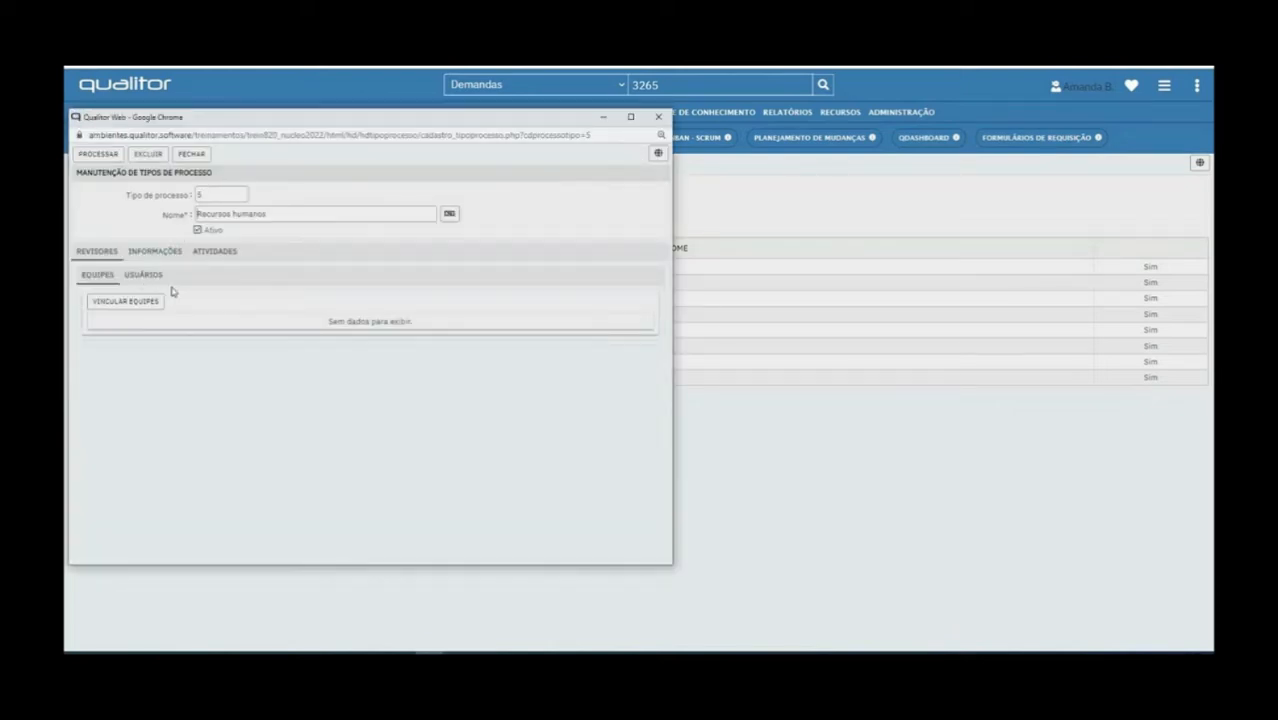
left_click_drag(160, 118, 212, 131)
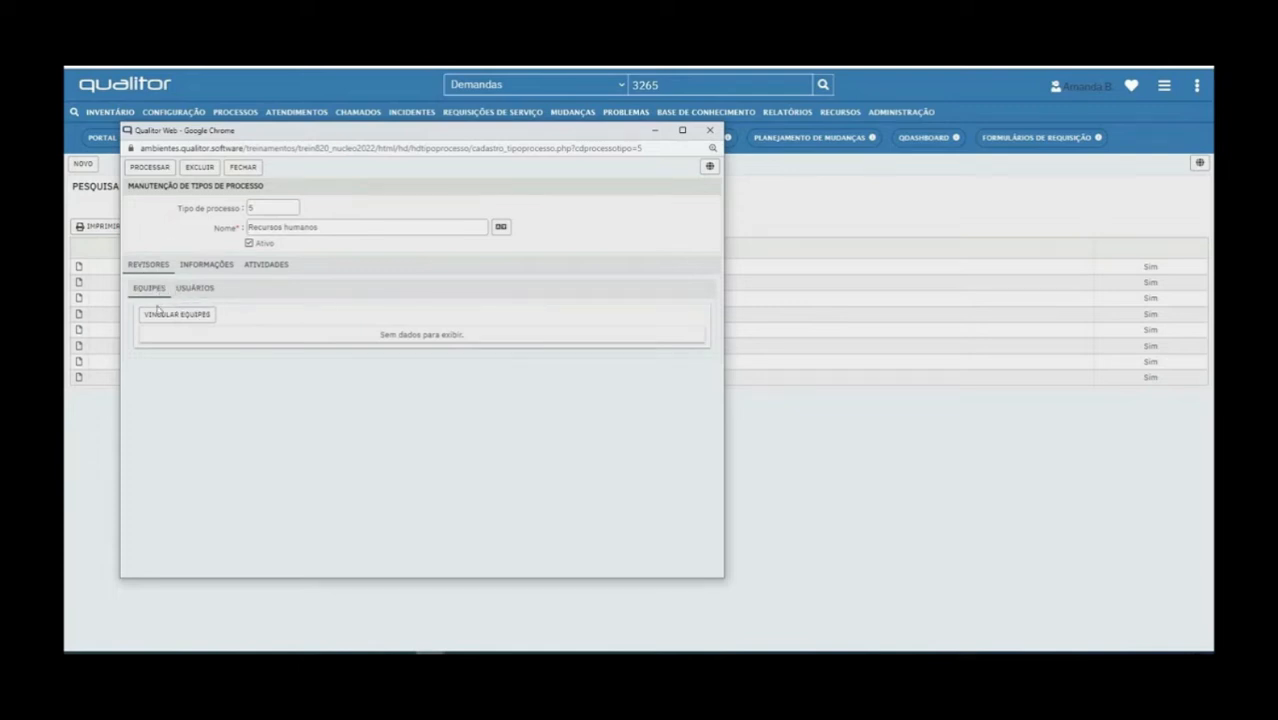
left_click_drag(190, 186, 273, 190)
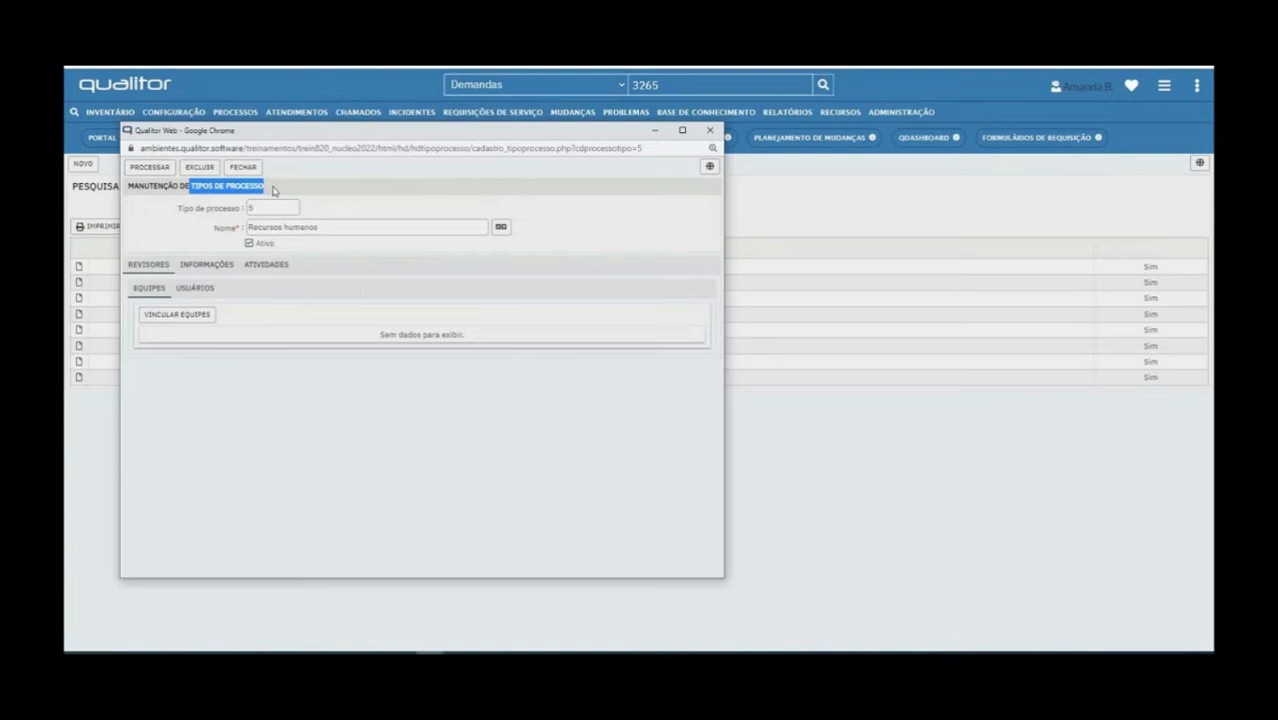
left_click(209, 272)
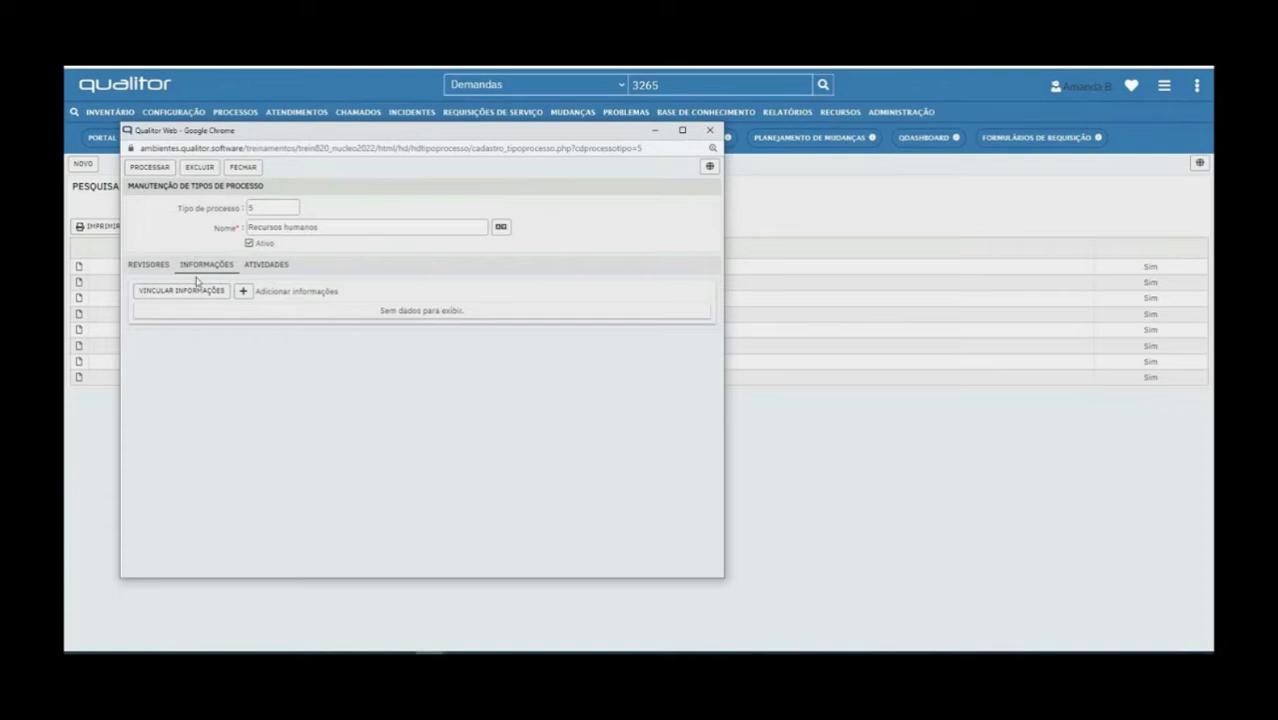
left_click_drag(235, 140, 469, 146)
left_click(891, 141)
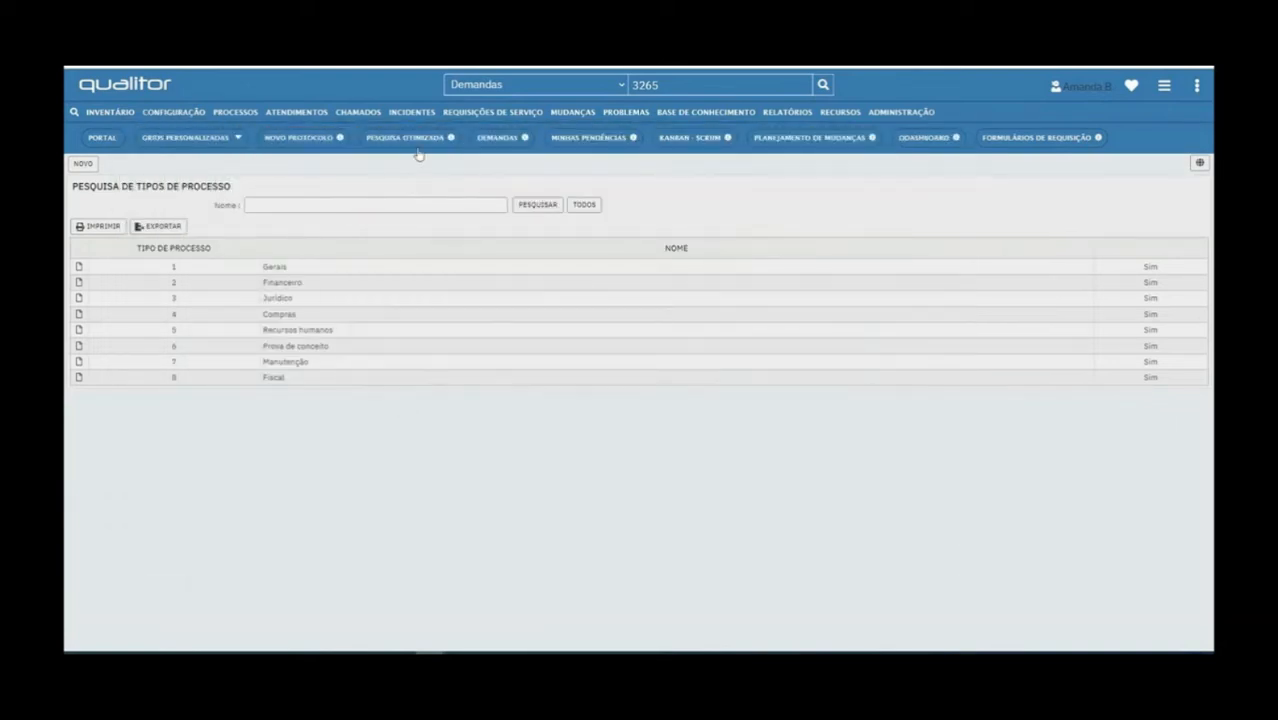
left_click(230, 113)
Open the 15-entry Informações Adicionais list and restore the Recursos humanos record window
mouse_move(262, 172)
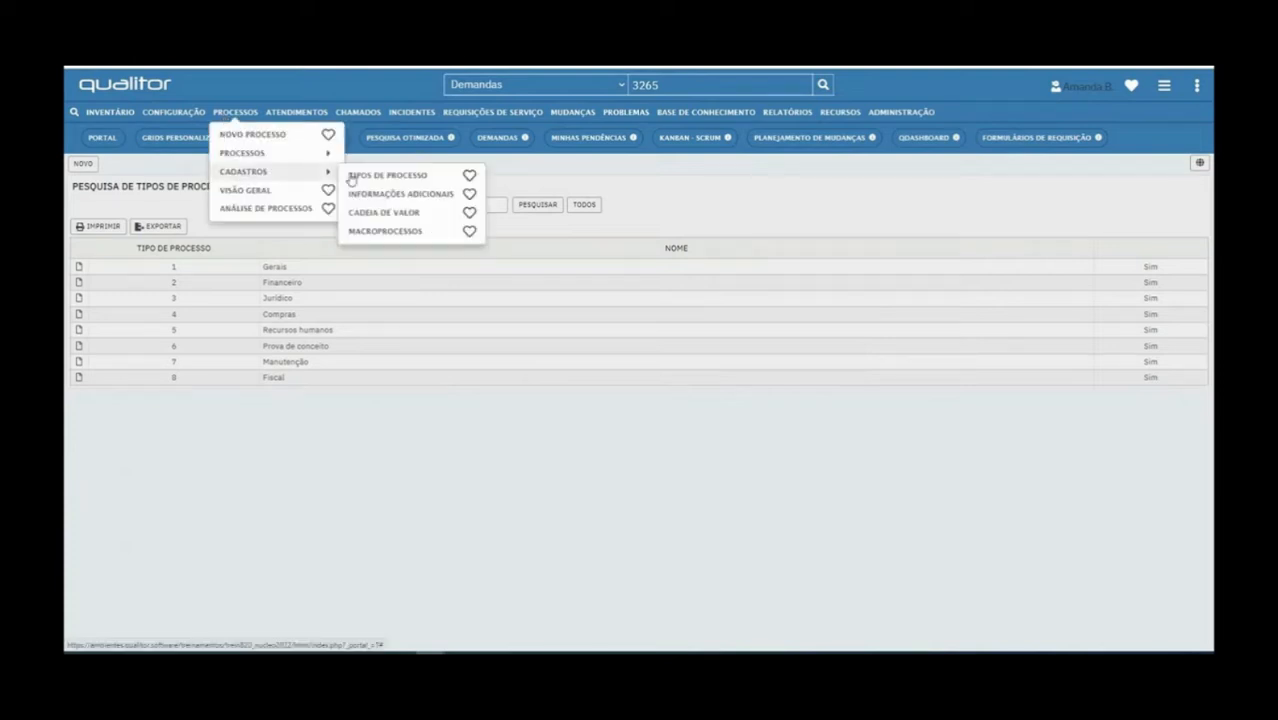
left_click(418, 195)
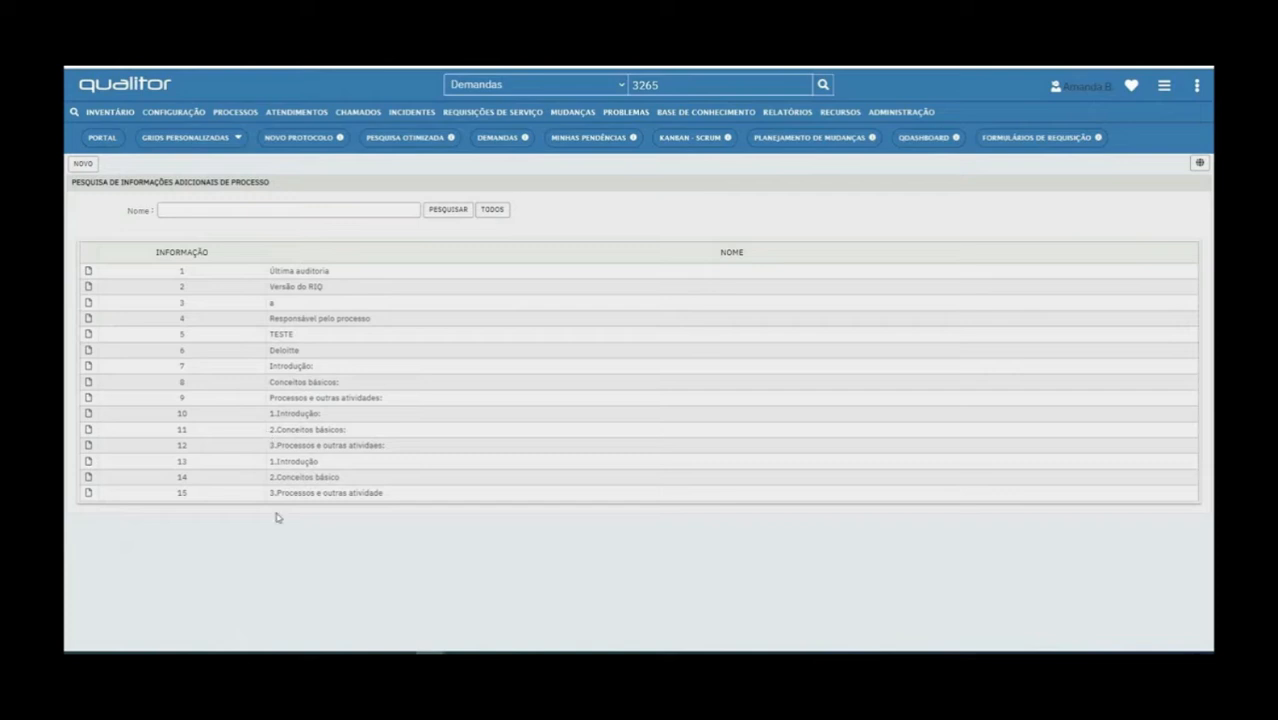
left_click_drag(279, 476, 400, 500)
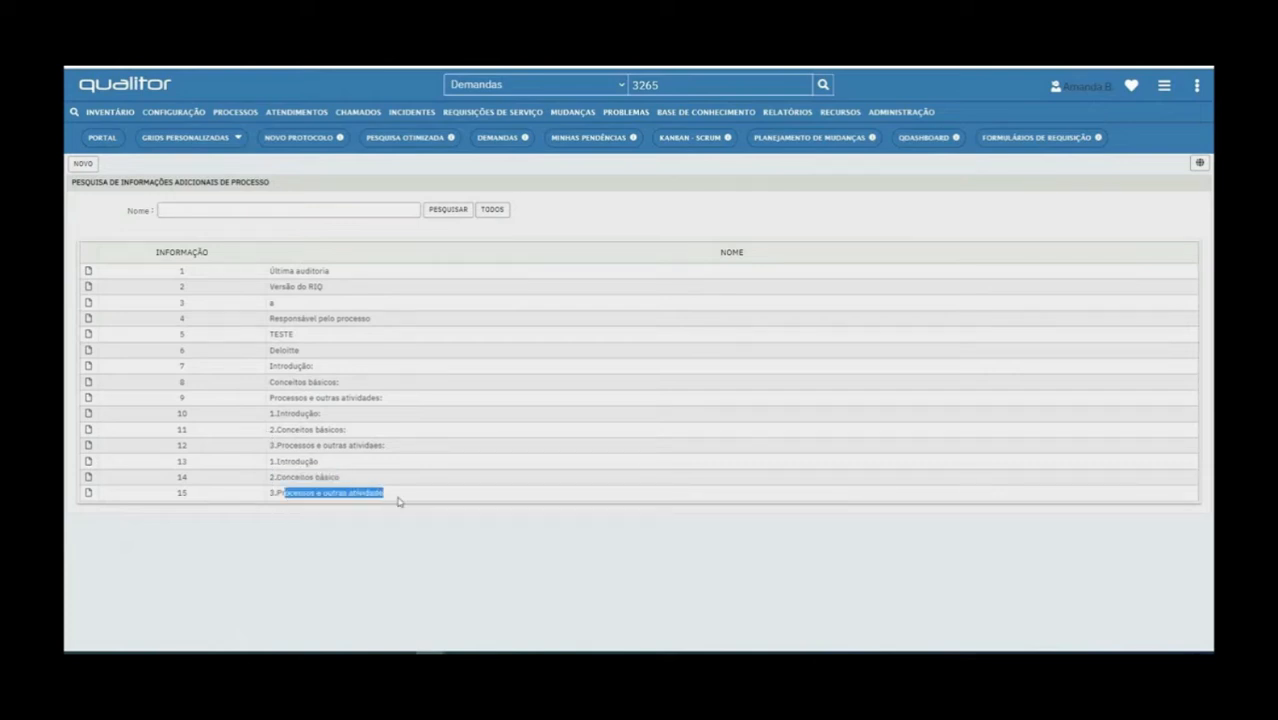
left_click_drag(273, 461, 342, 466)
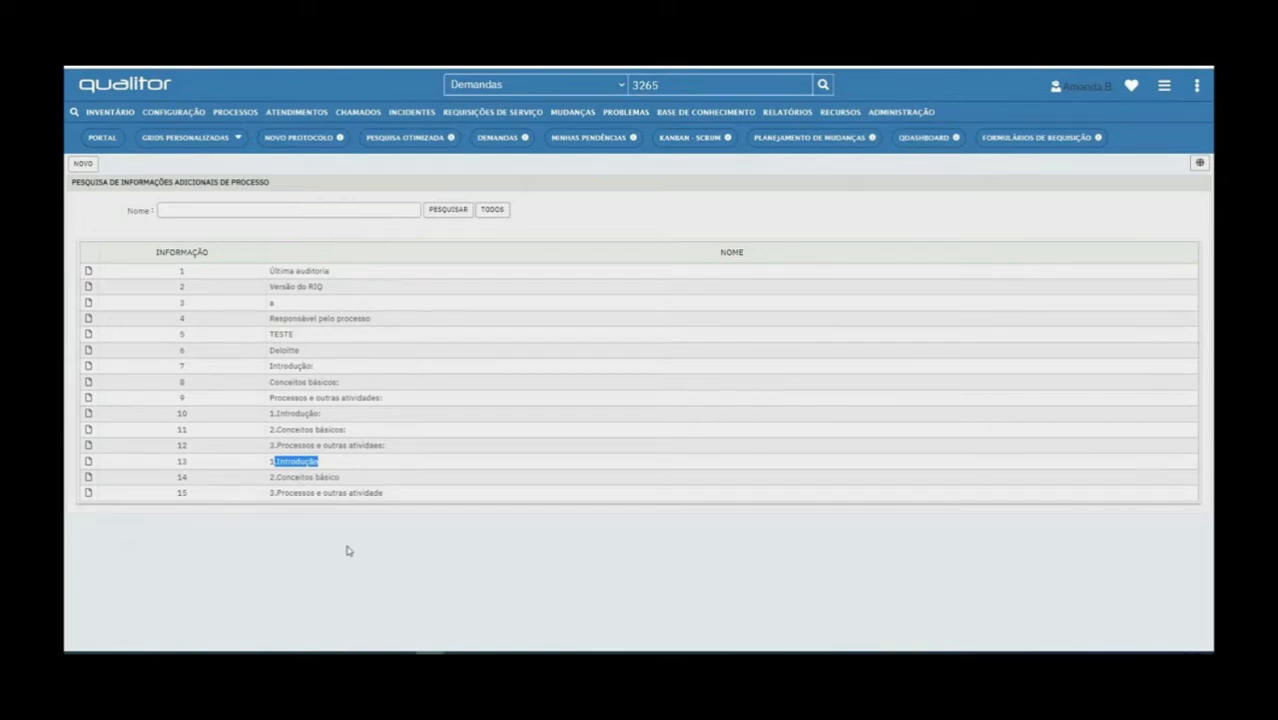
left_click(435, 645)
left_click(545, 627)
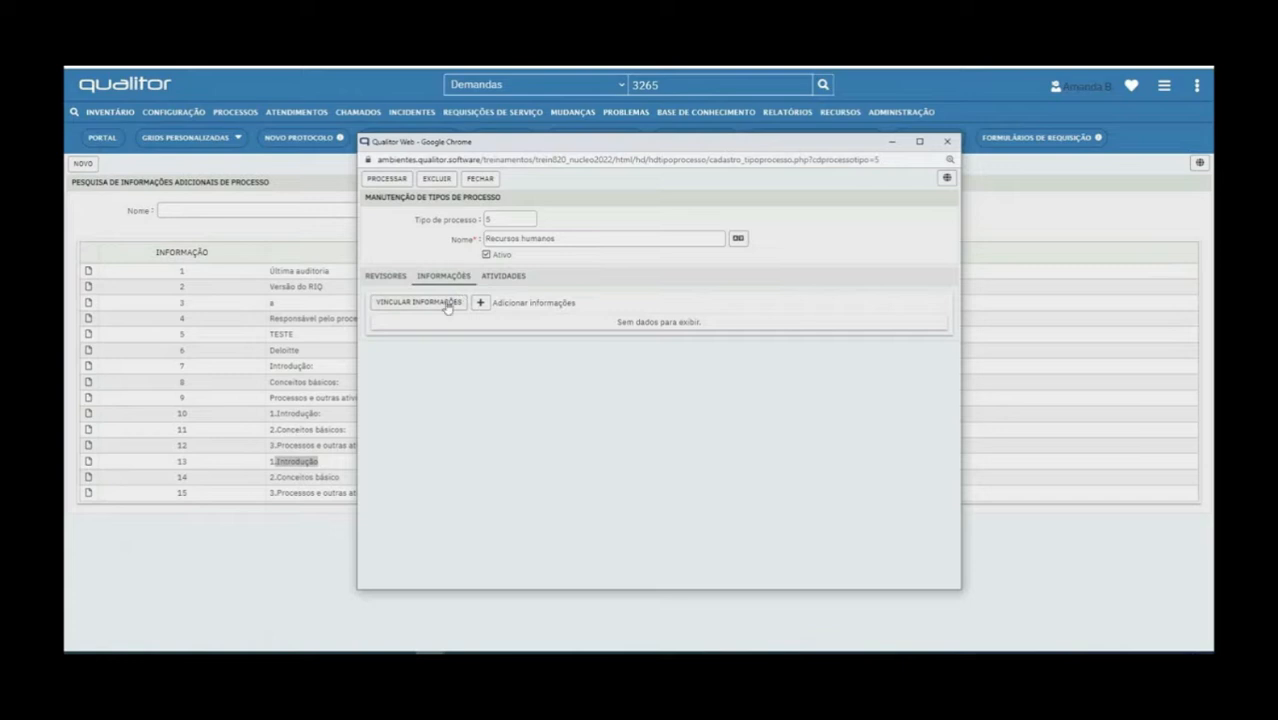
Link additional information items 9, 10 and 11 to the Recursos humanos process type
left_click(447, 302)
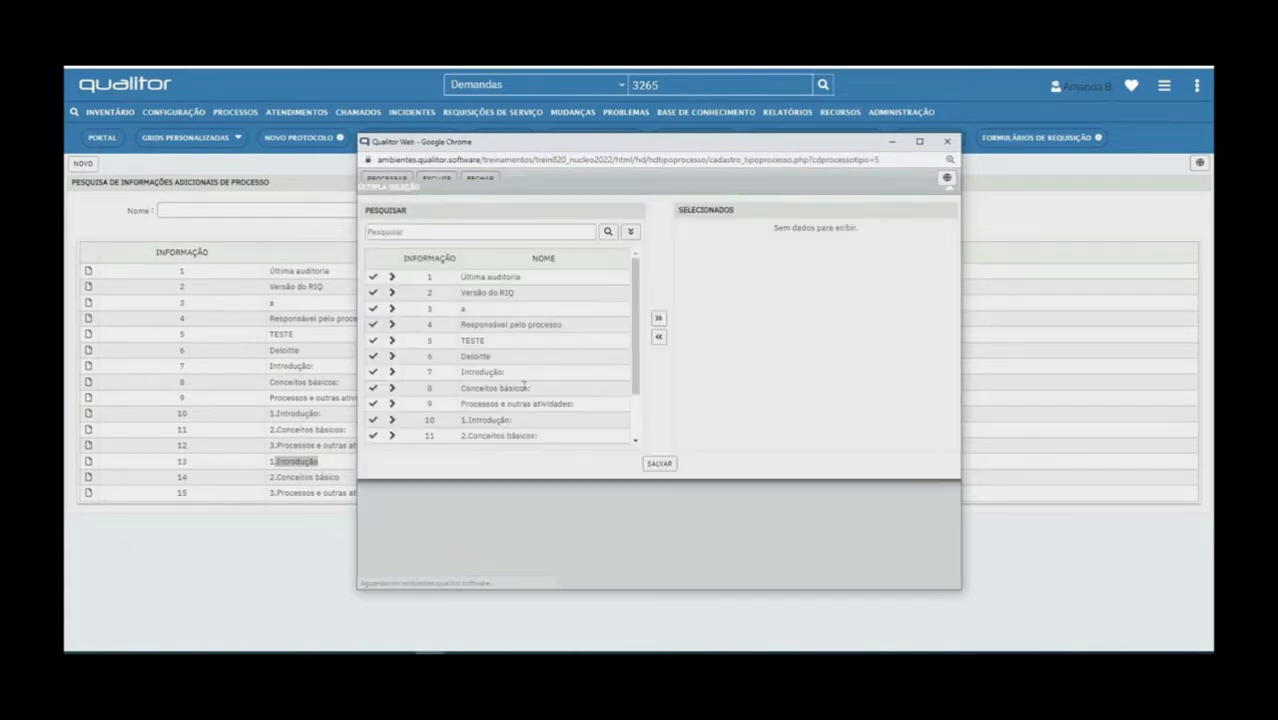
left_click(392, 404)
left_click(392, 420)
left_click(392, 436)
left_click(660, 463)
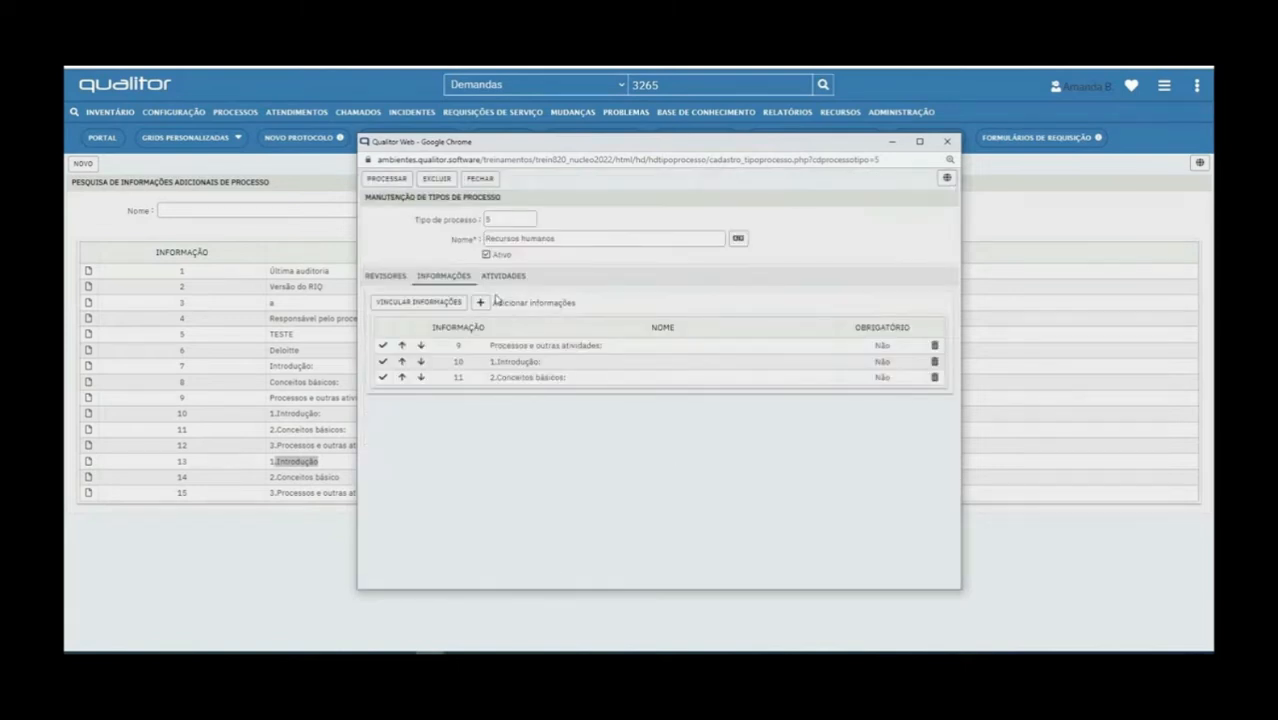
Save, process and close the Recursos humanos process type record
left_click(394, 180)
left_click(386, 179)
left_click(487, 180)
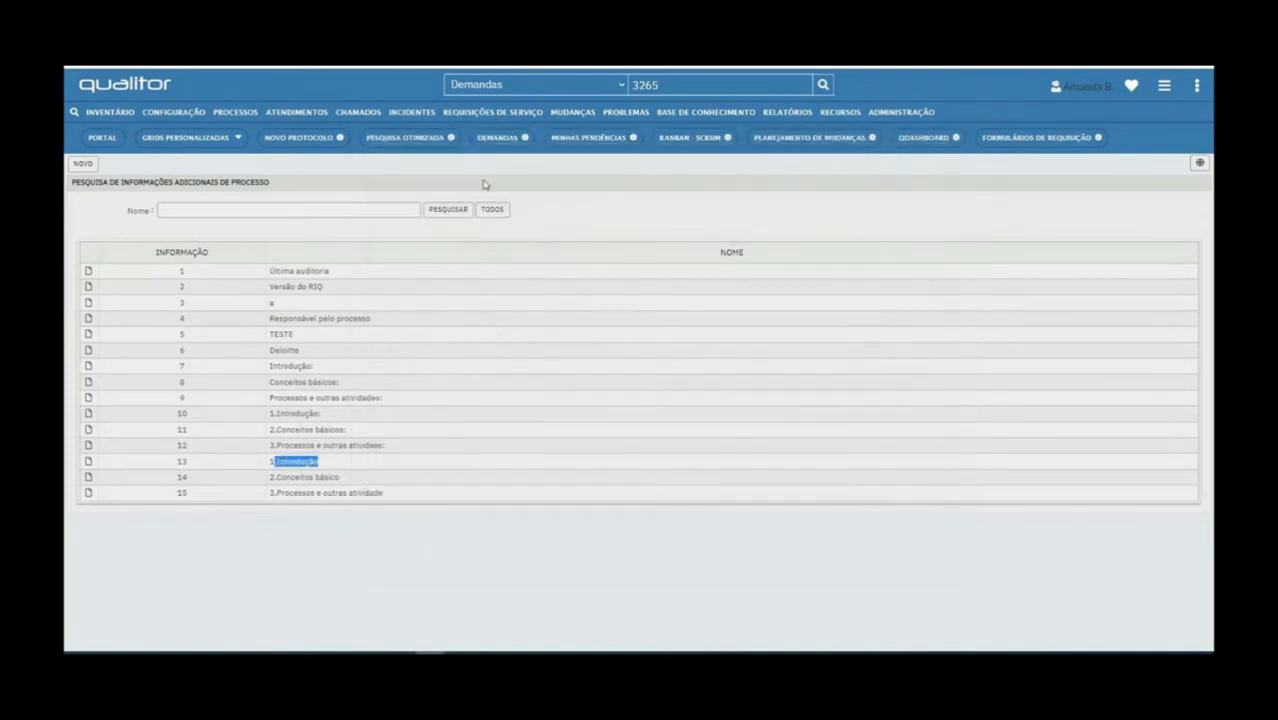
mouse_move(247, 118)
mouse_move(257, 171)
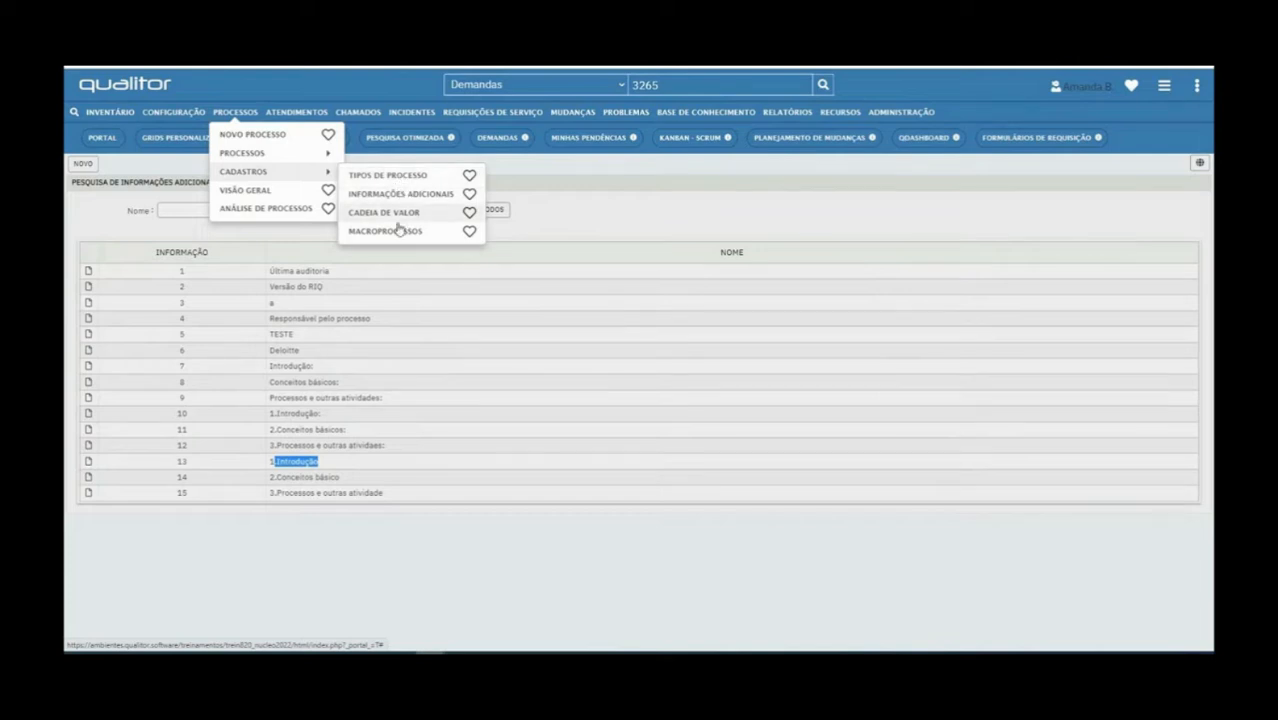
Open value-chain entry 2, RECURSOS HUMANOS, and review its macroprocesses: CIPA, Adiantamentos, Pessoal, Processos
left_click(399, 213)
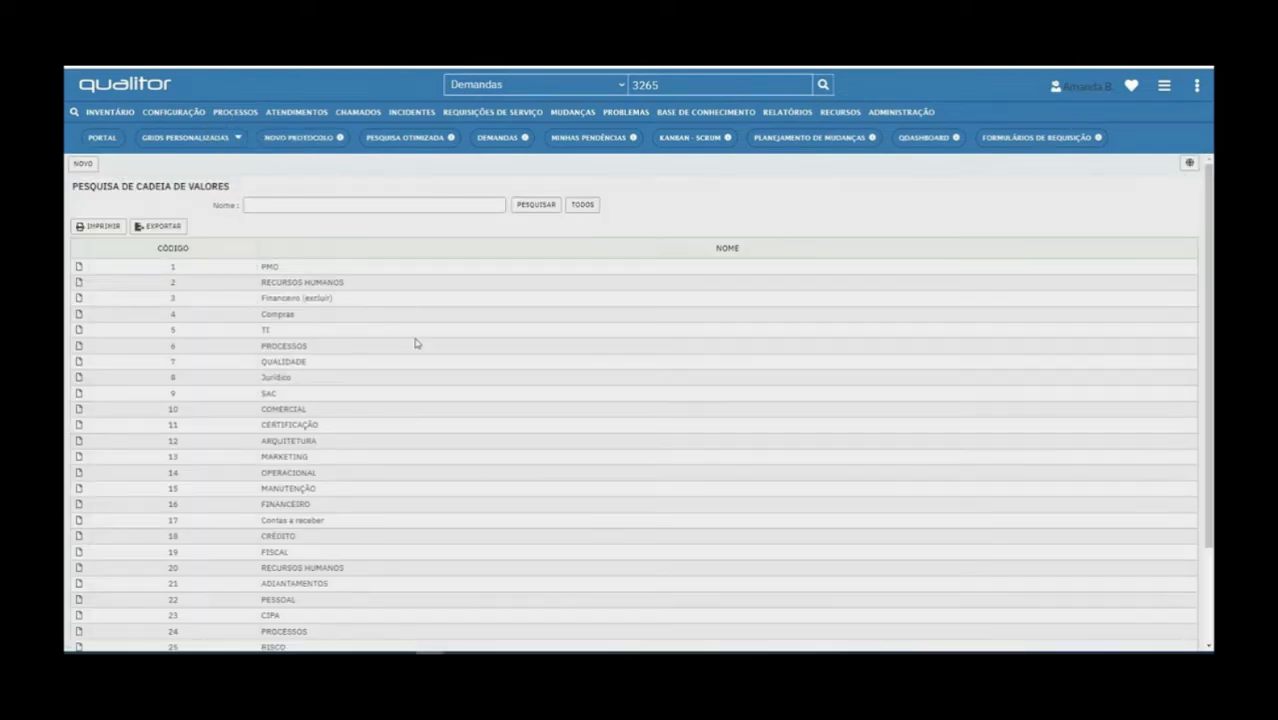
left_click(79, 283)
left_click_drag(244, 123, 545, 150)
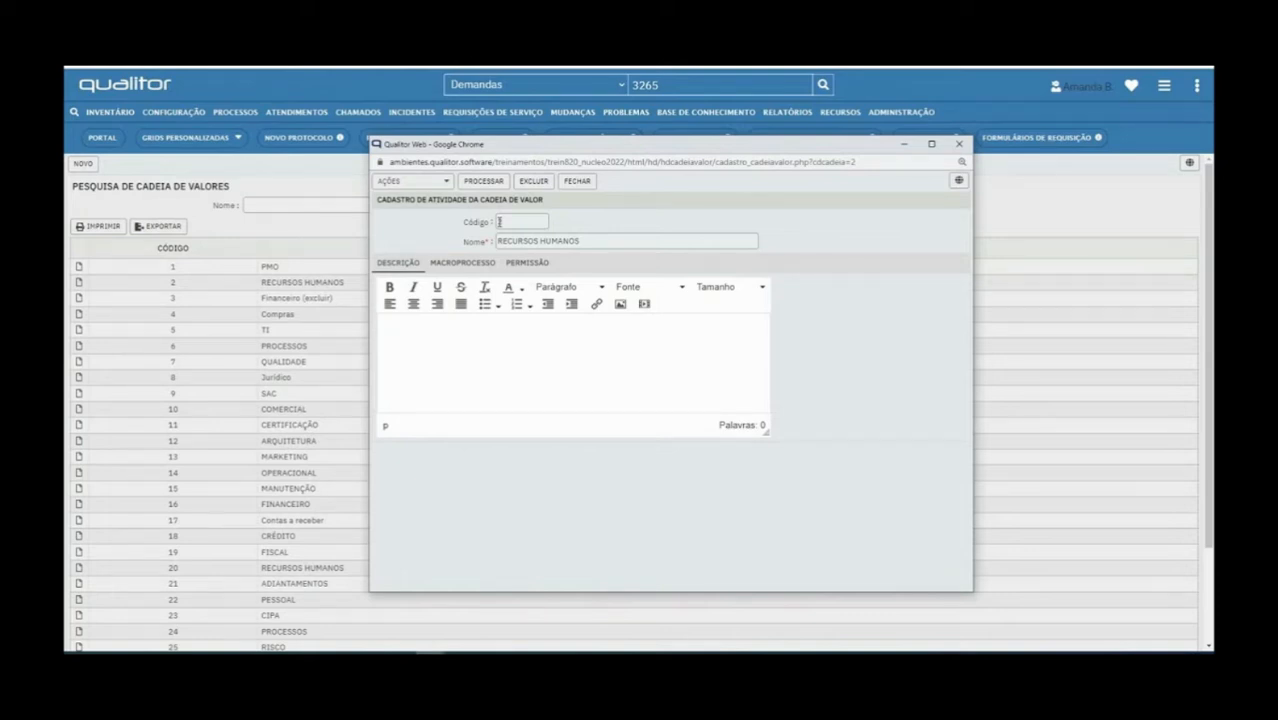
double_click(535, 243)
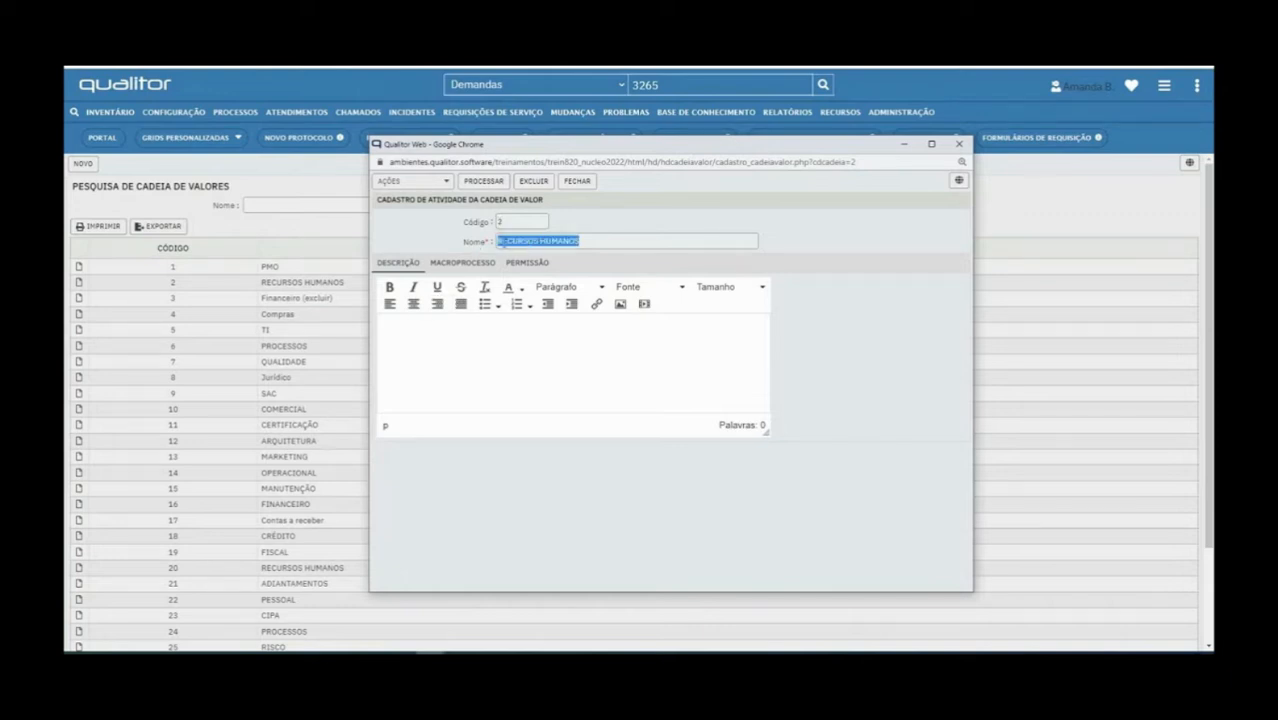
left_click(465, 262)
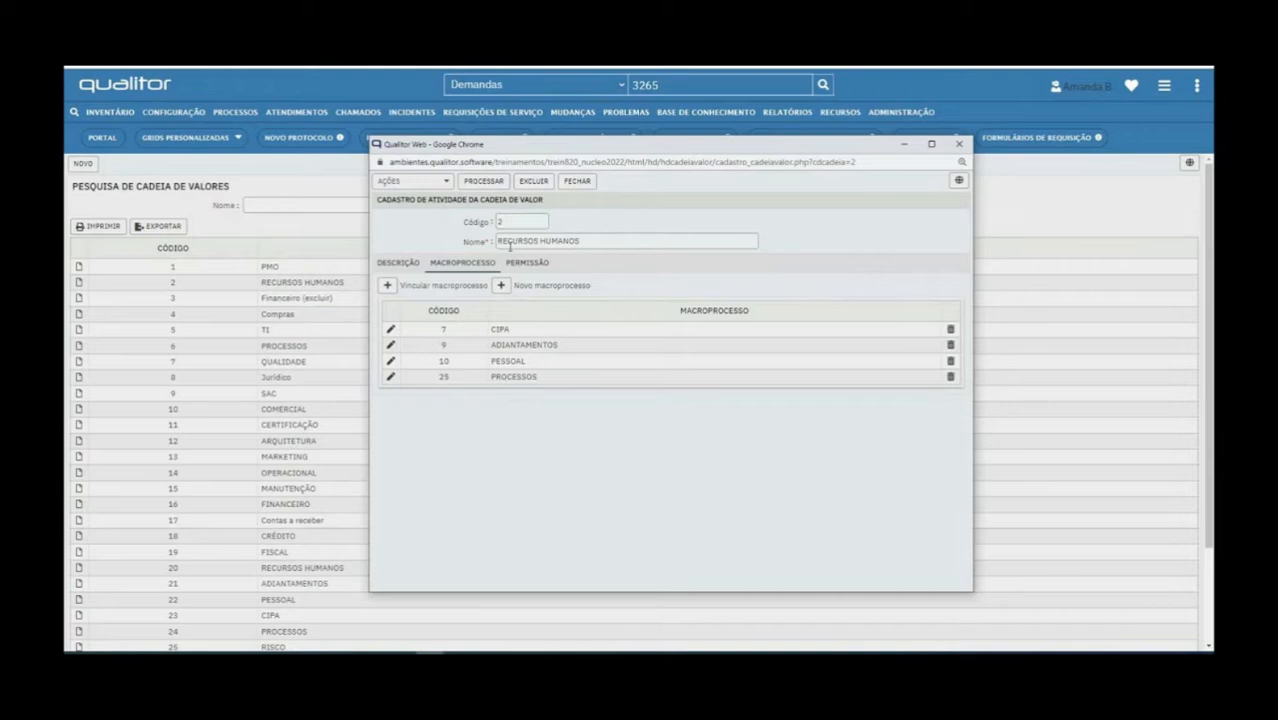
left_click(578, 183)
Open Estrutura de Processos and expand Recursos Humanos with its CIPA, Adiantamentos and Pessoal categories
left_click(248, 114)
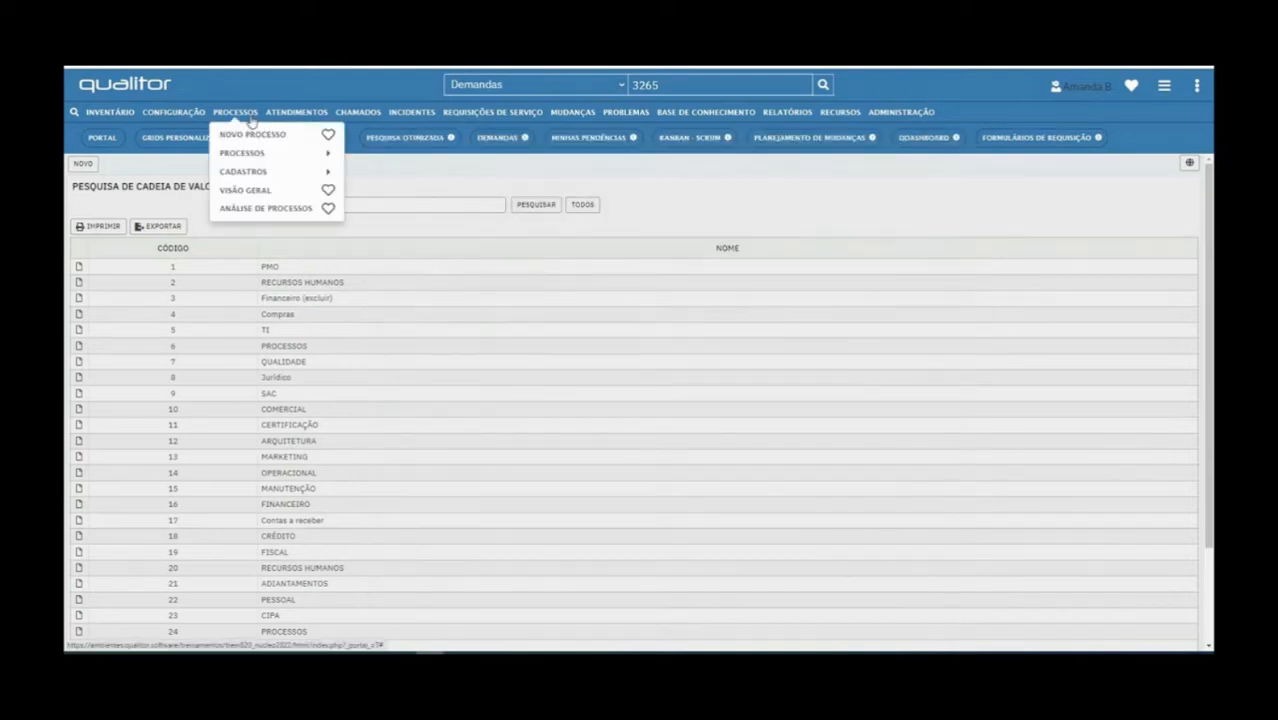
left_click(257, 189)
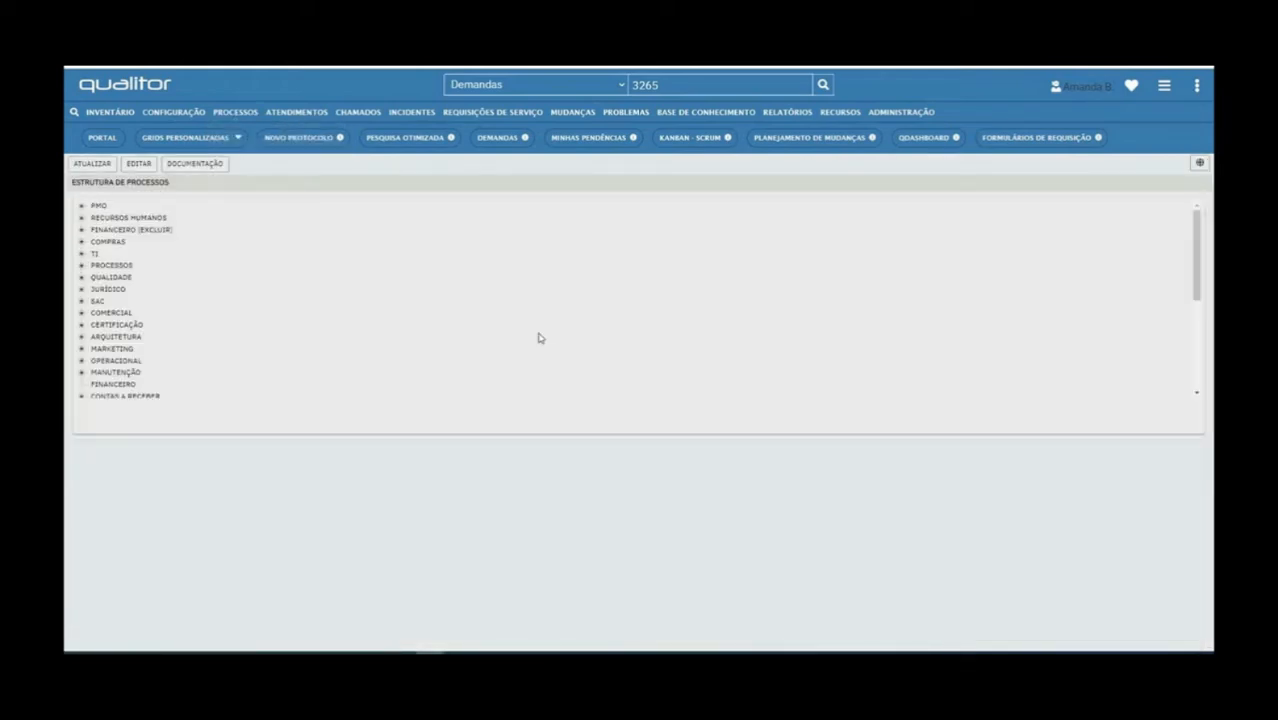
left_click(81, 219)
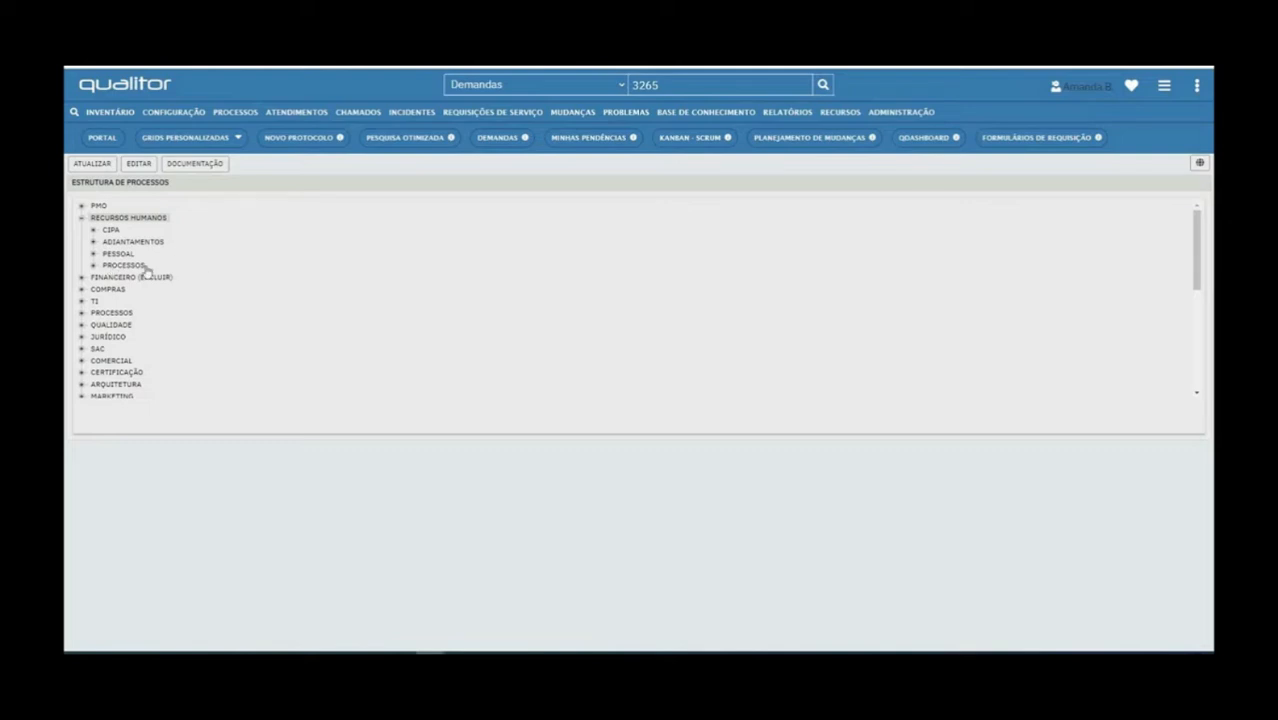
left_click(93, 231)
left_click(93, 253)
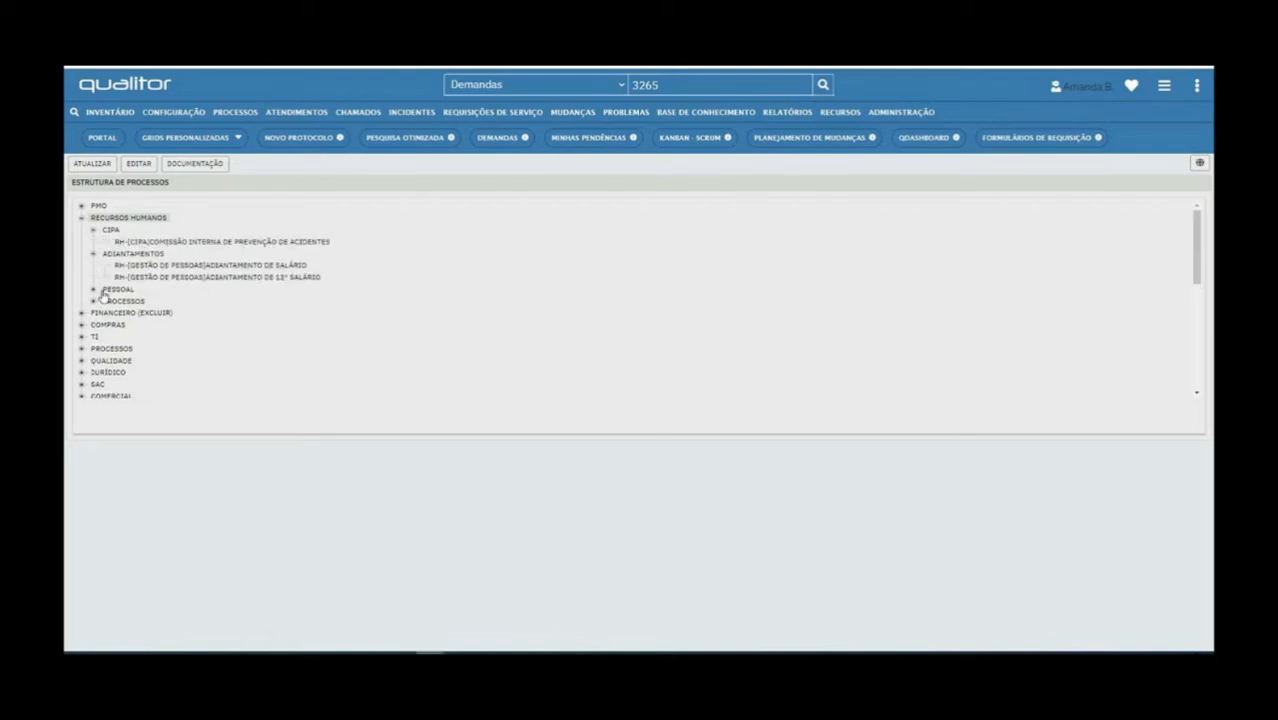
left_click(93, 290)
scroll(141, 320, "down", 2)
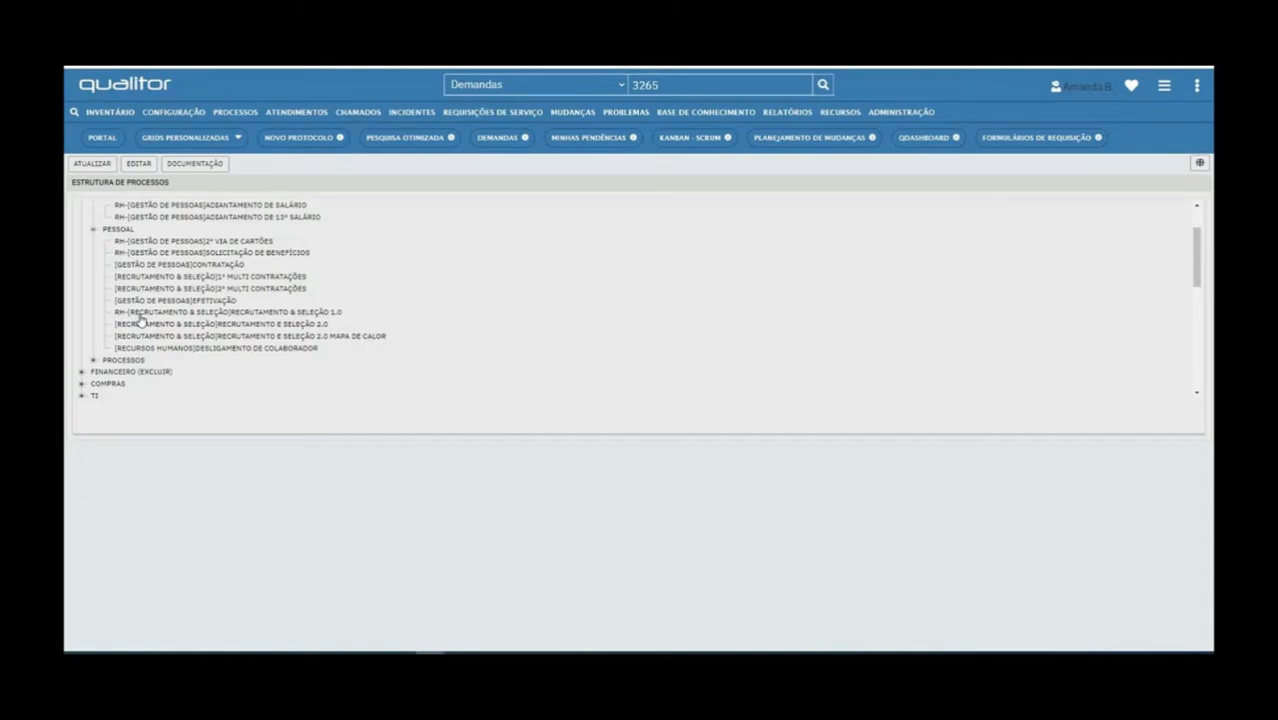
scroll(130, 284, "up", 2)
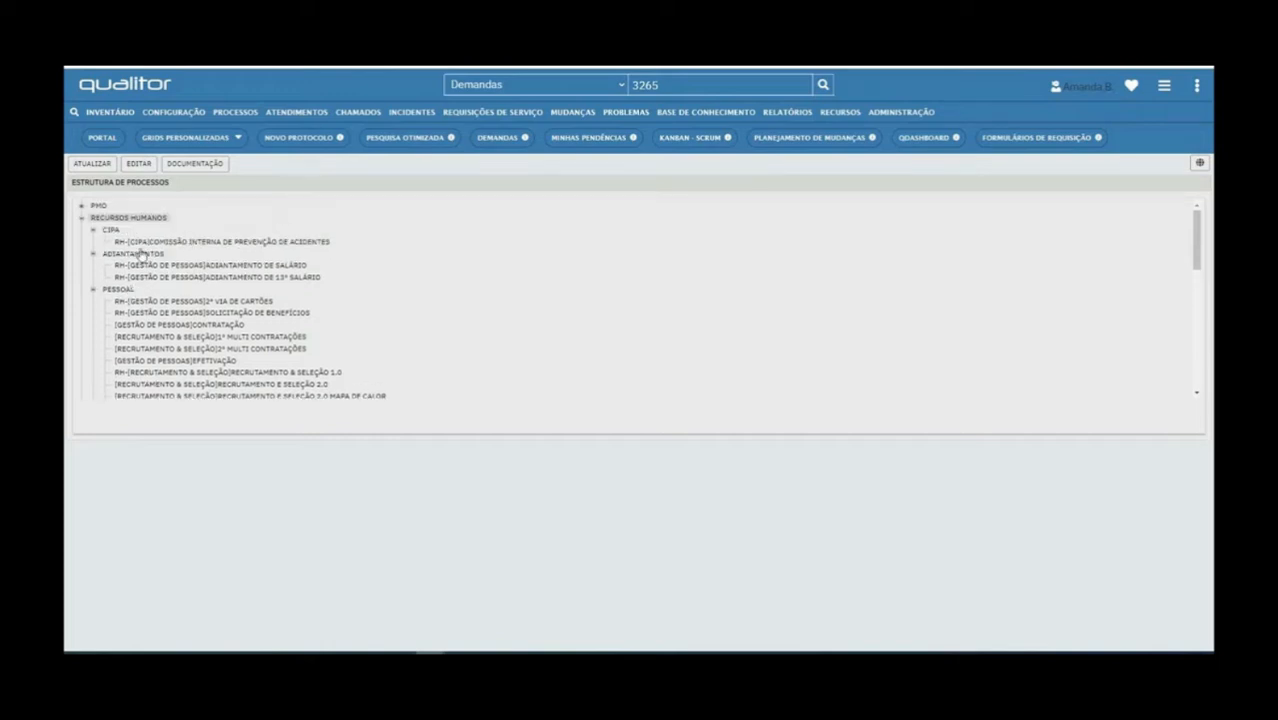
Collapse, then re-expand, the Pessoal, Adiantamentos and CIPA categories
left_click(93, 290)
left_click(93, 254)
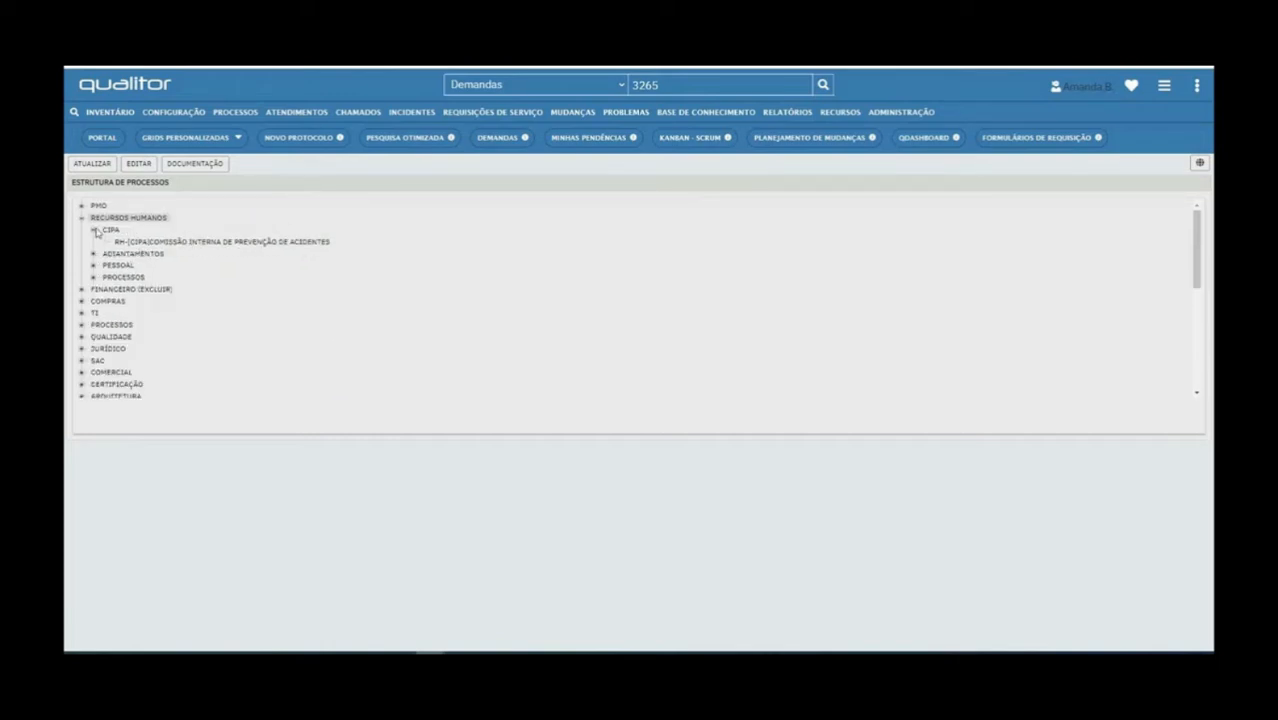
left_click(94, 230)
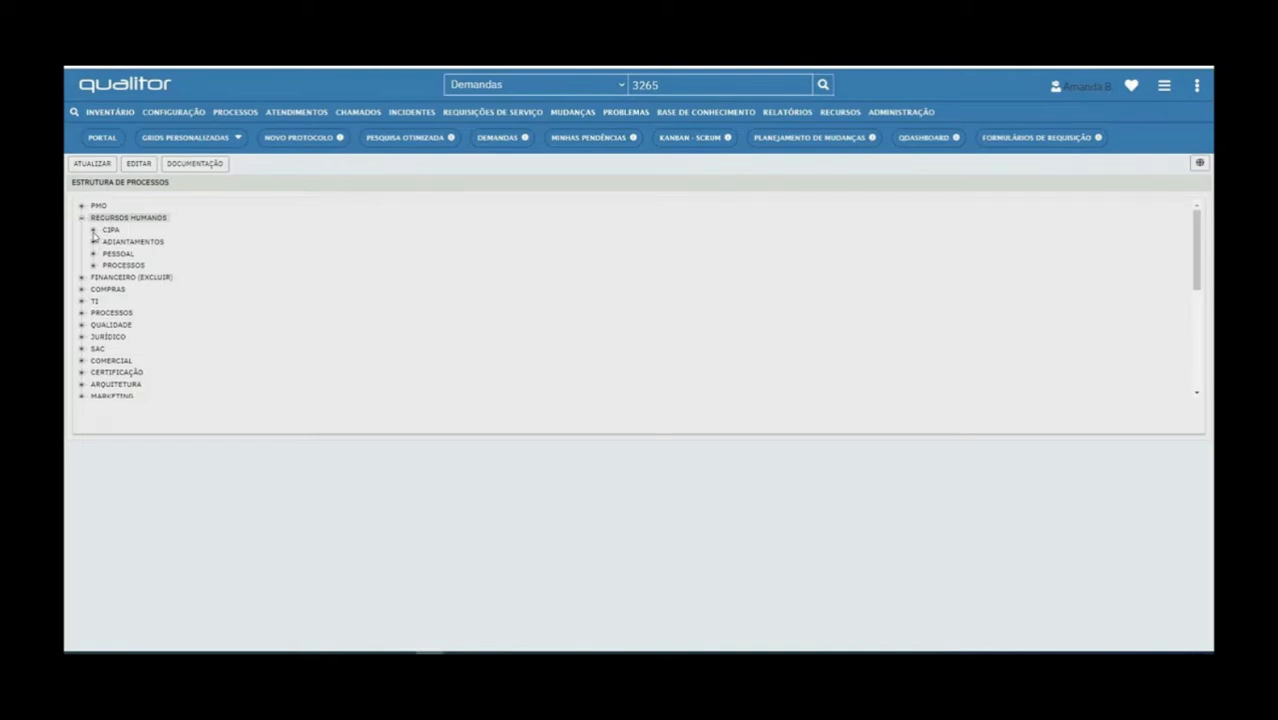
left_click(93, 231)
left_click(93, 254)
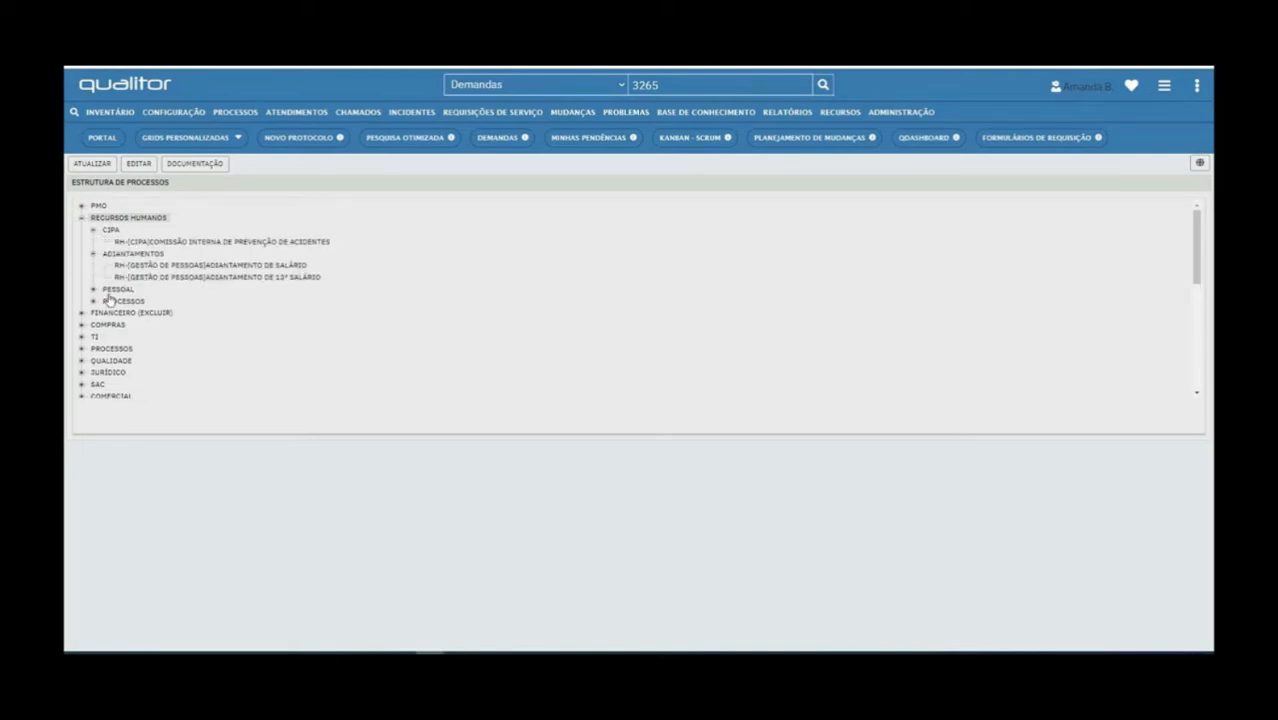
left_click(93, 289)
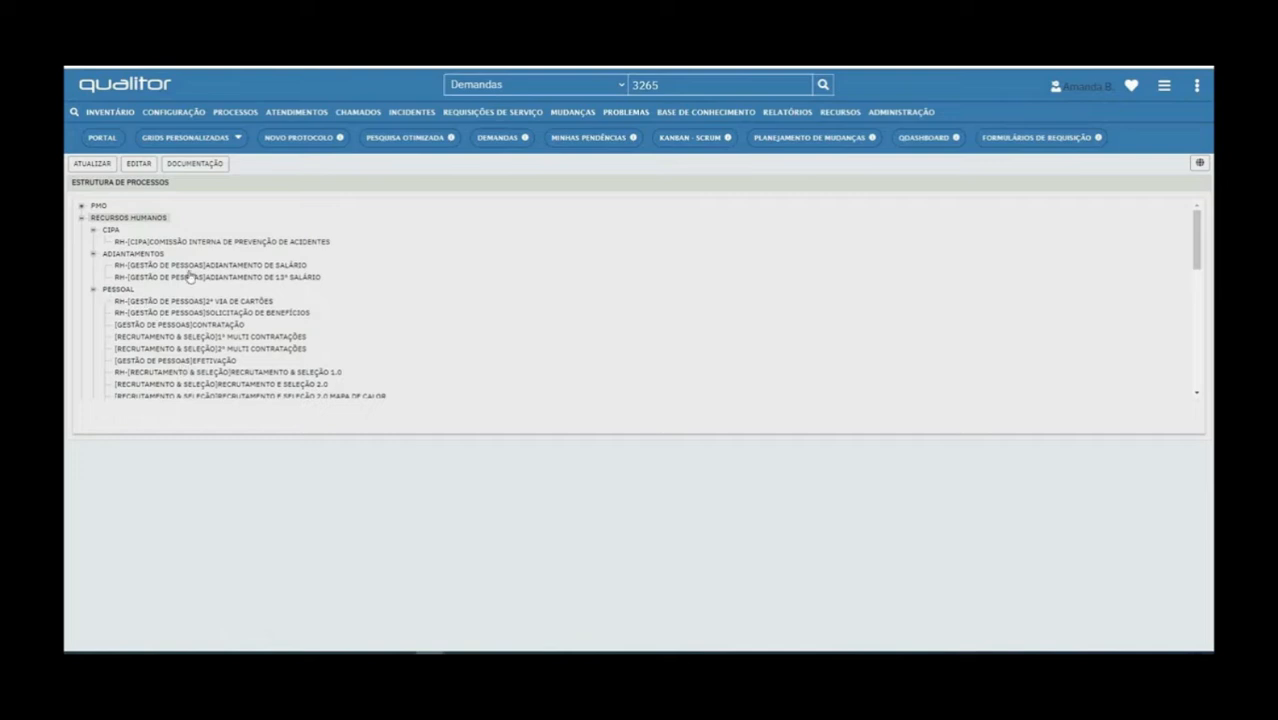
scroll(163, 300, "down", 3)
scroll(152, 261, "up", 3)
Select Pessoal, then the 2ª via de cartões and Recrutamento e Seleção 2.0 processes
left_click(115, 289)
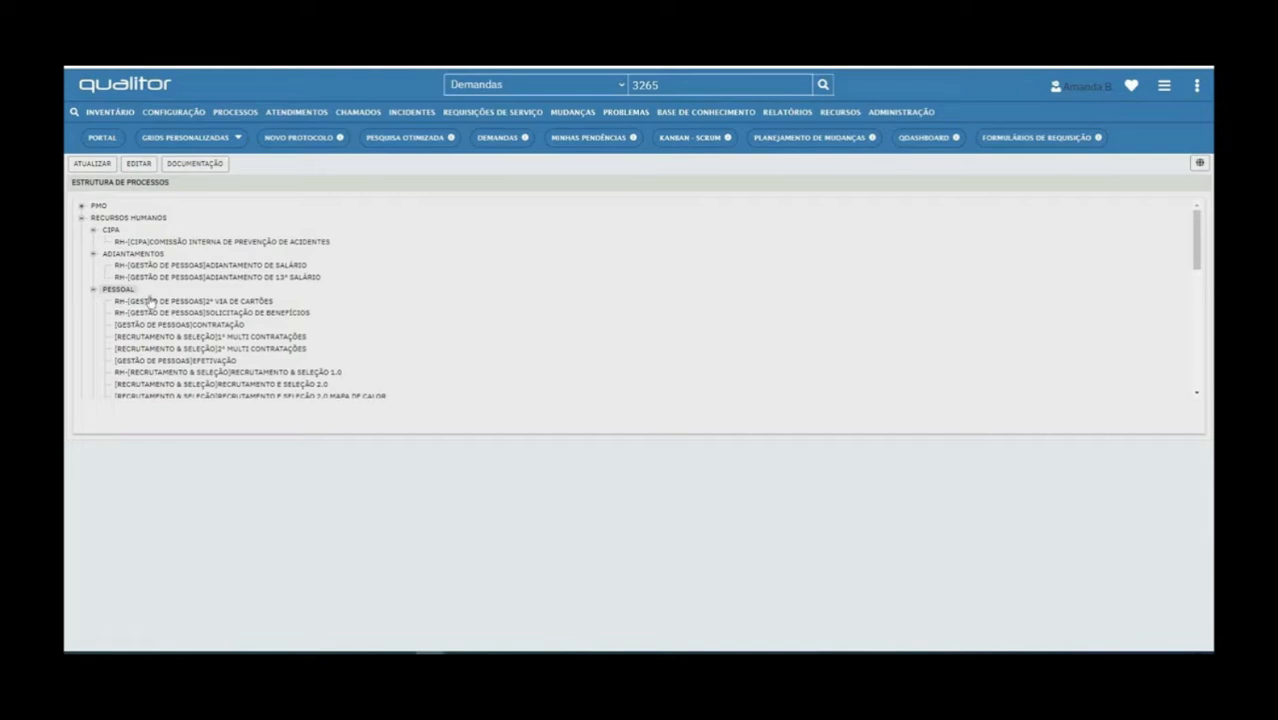
left_click(242, 302)
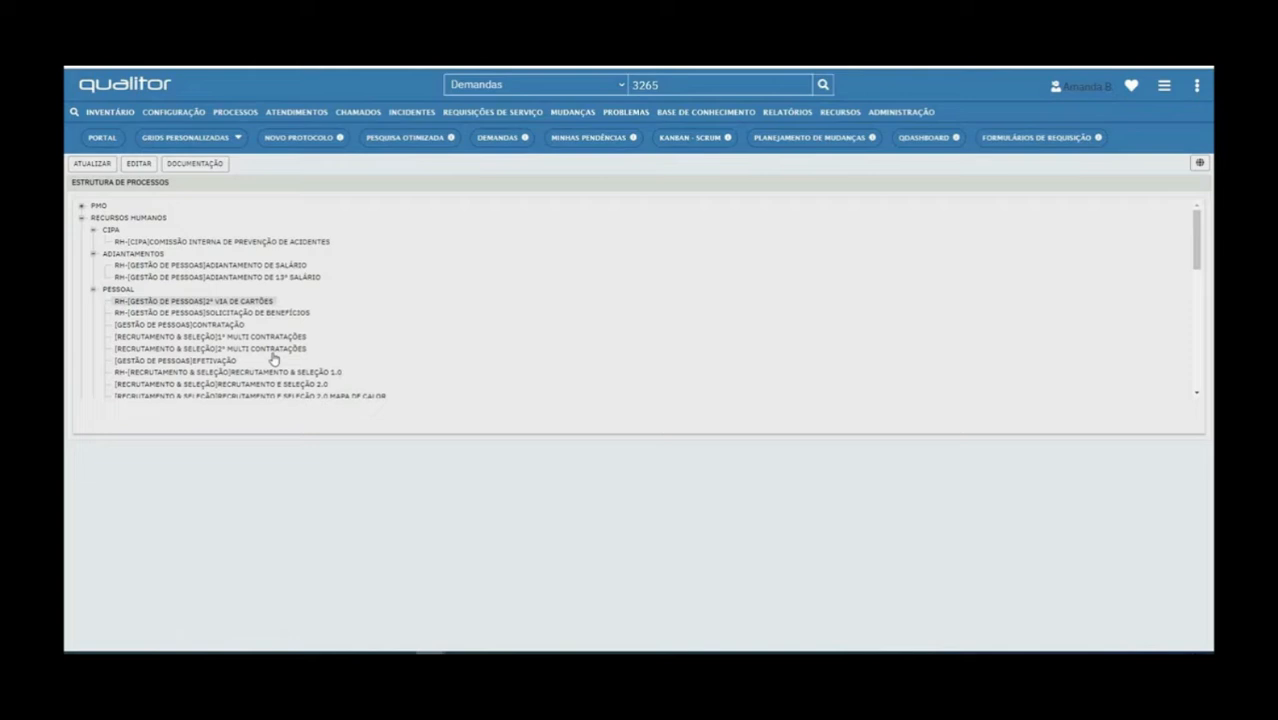
scroll(200, 330, "down", 1)
left_click(228, 325)
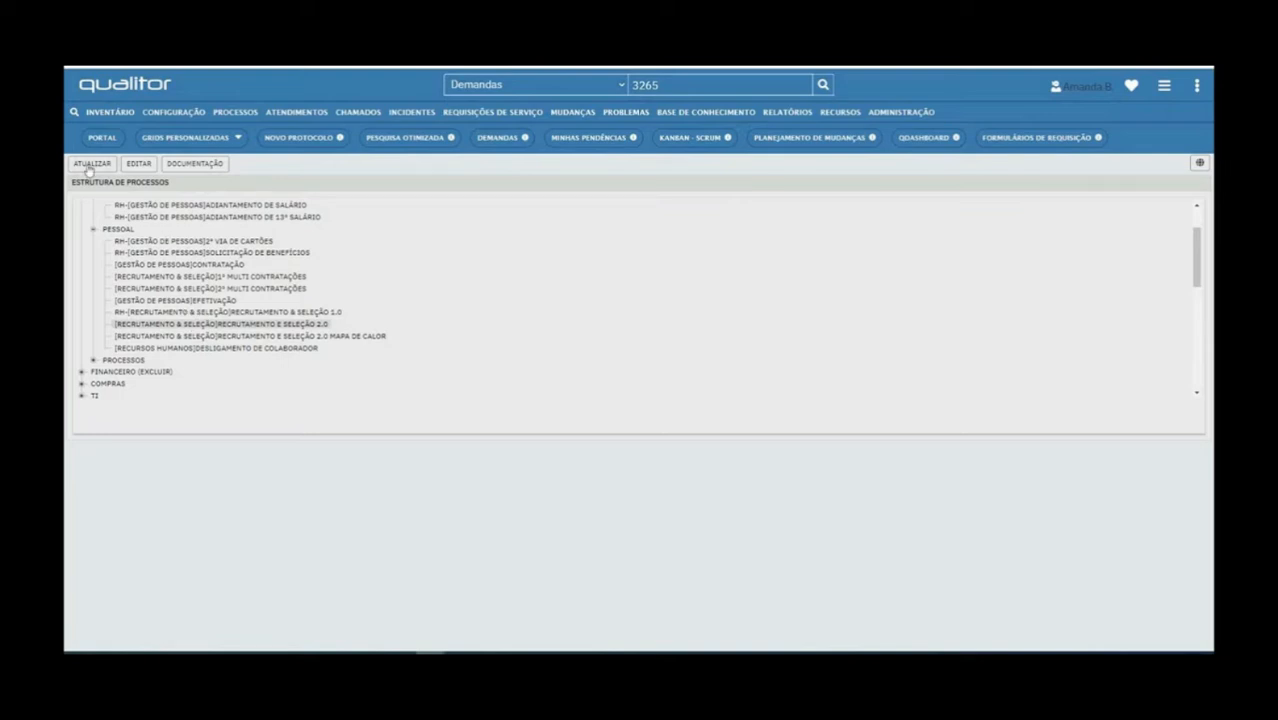
left_click(142, 165)
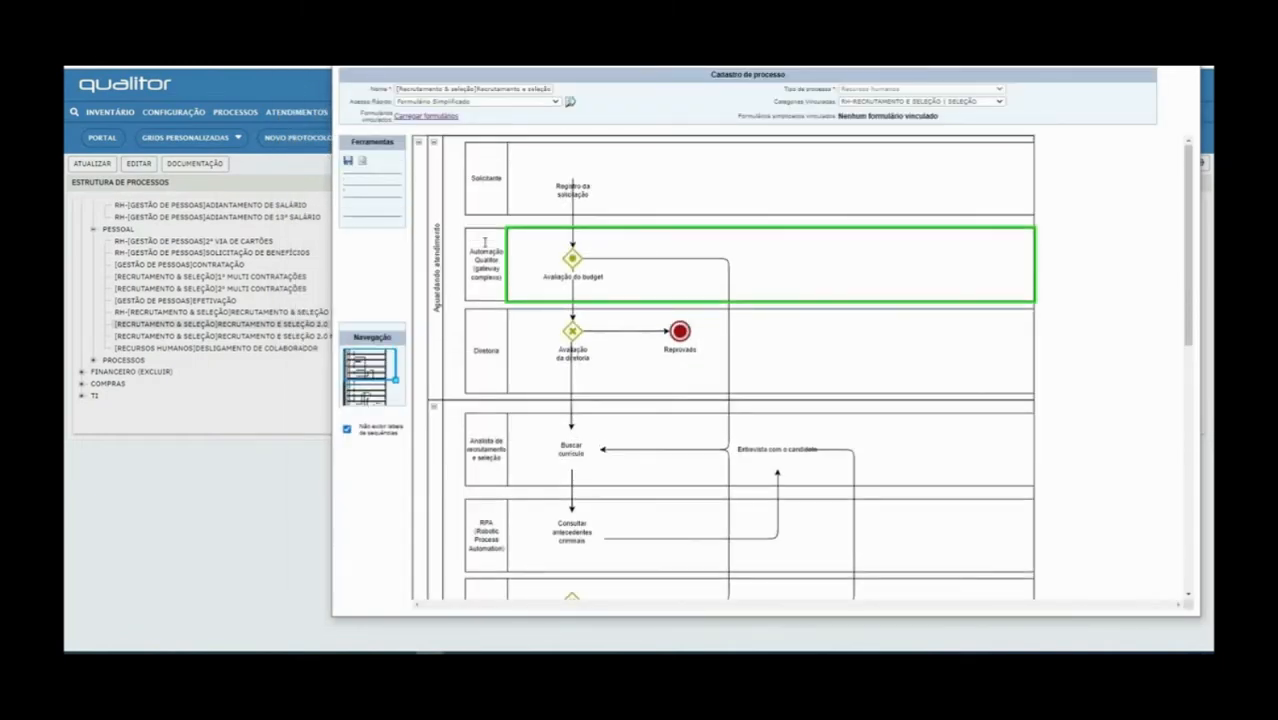
mouse_move(242, 118)
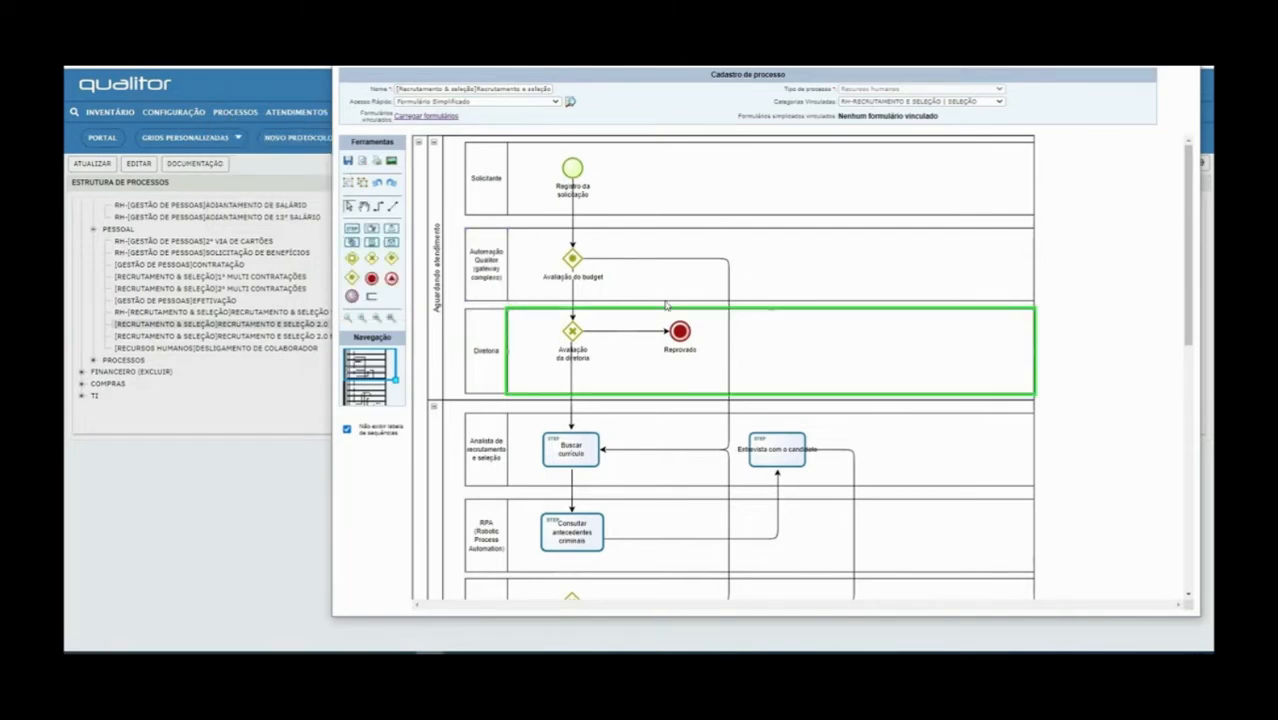
left_click(289, 314)
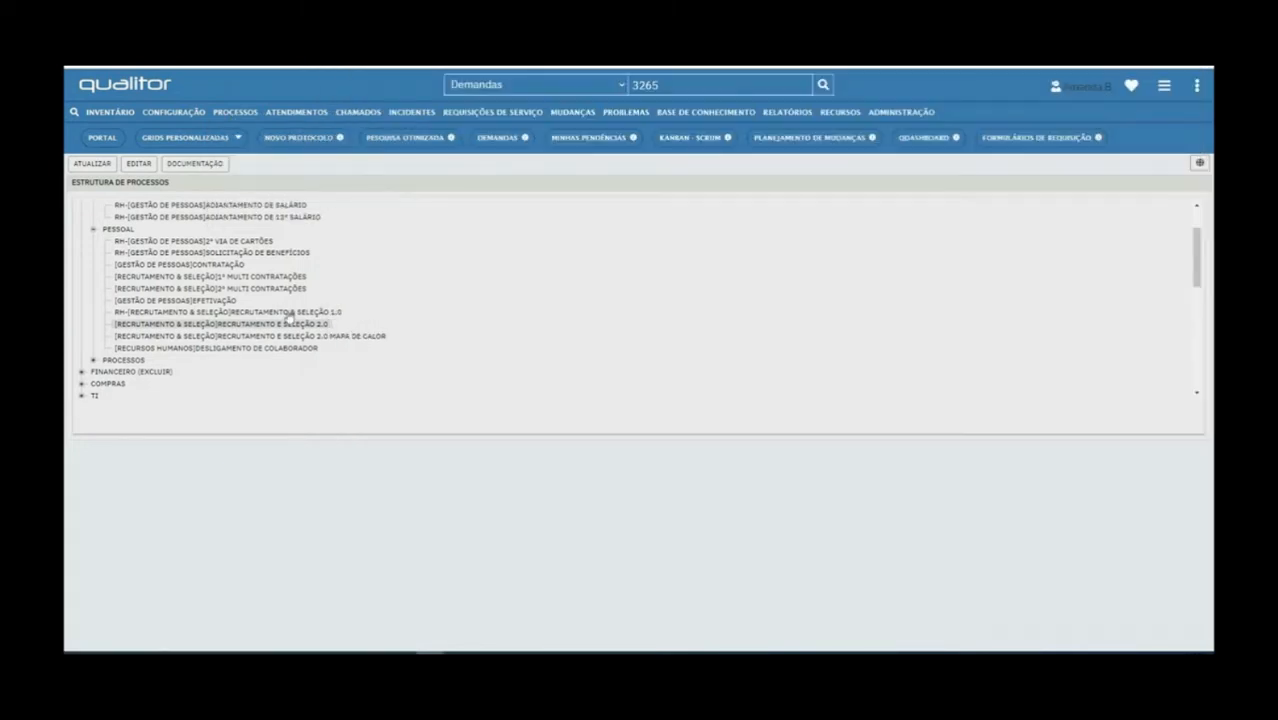
left_click(313, 338)
left_click(272, 326)
left_click(139, 164)
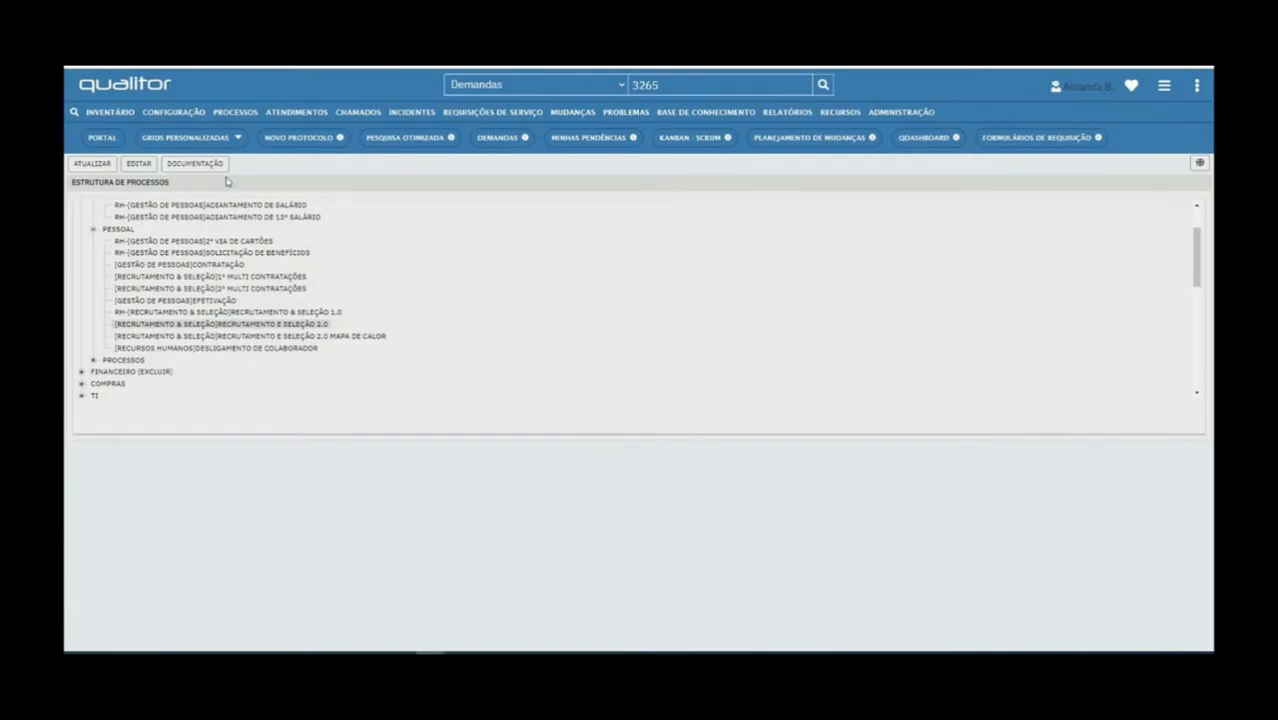
left_click(205, 164)
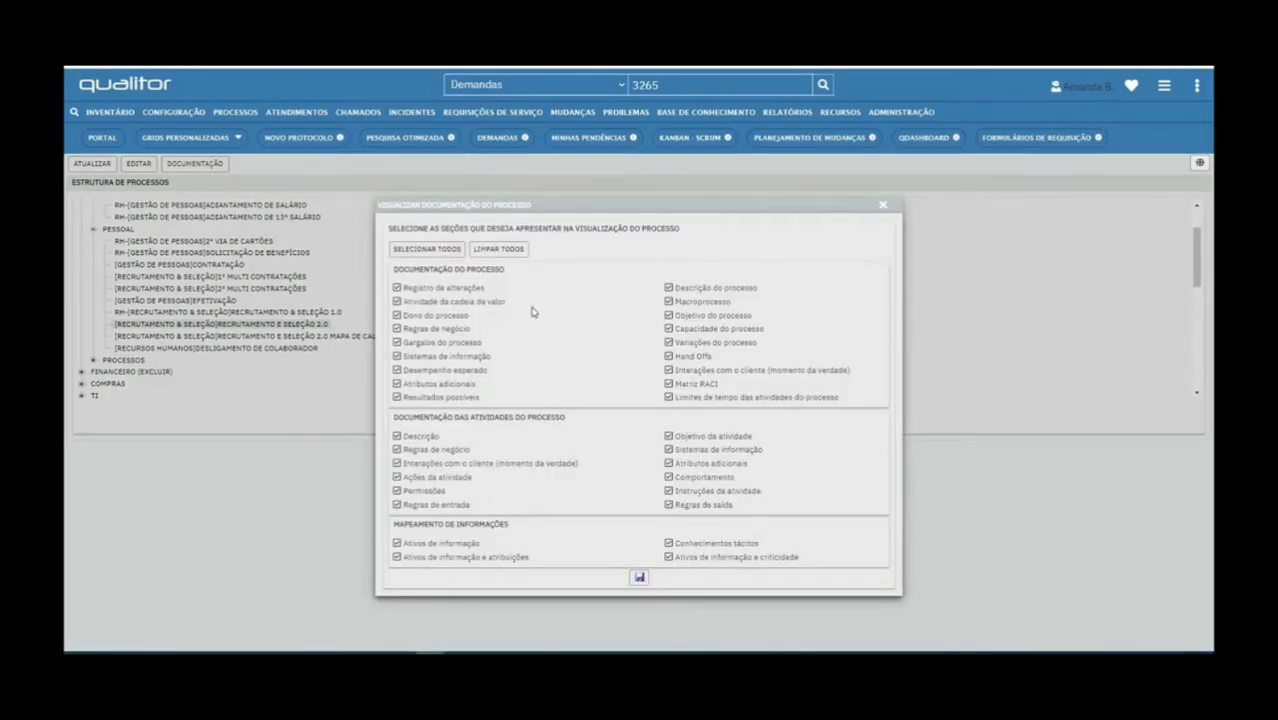
left_click(639, 577)
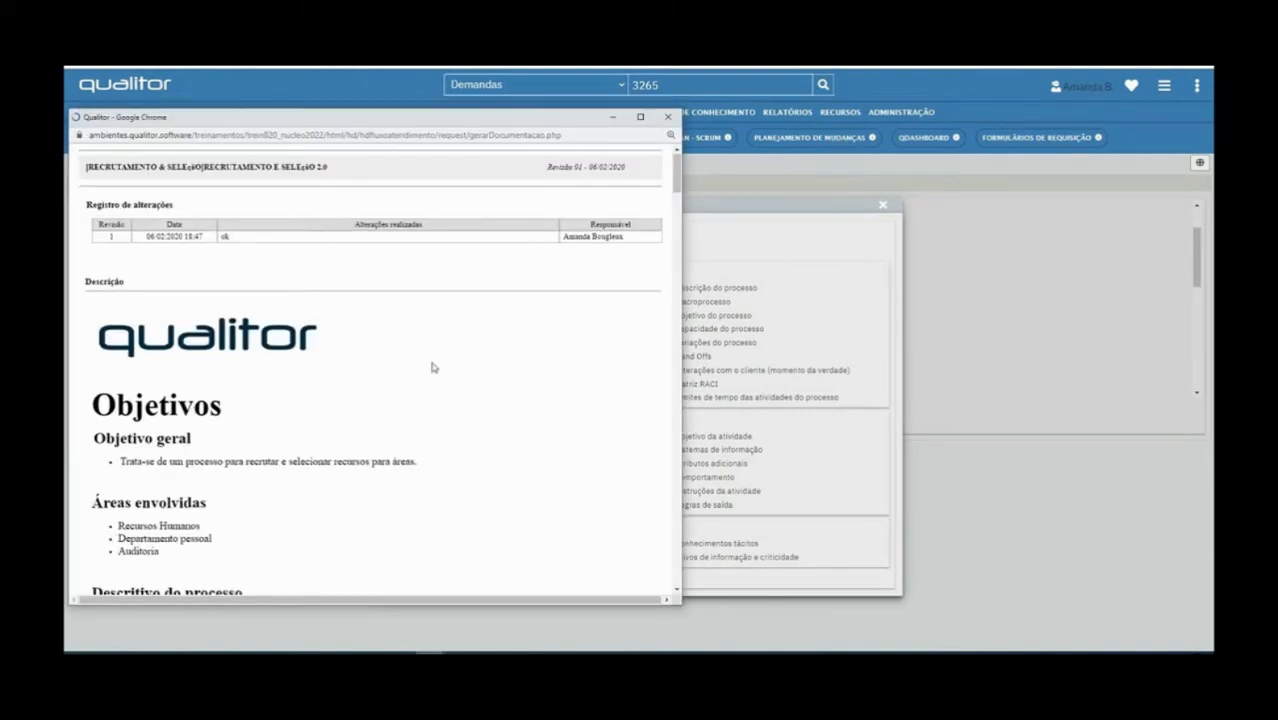
scroll(432, 366, "down", 2)
scroll(432, 367, "down", 3)
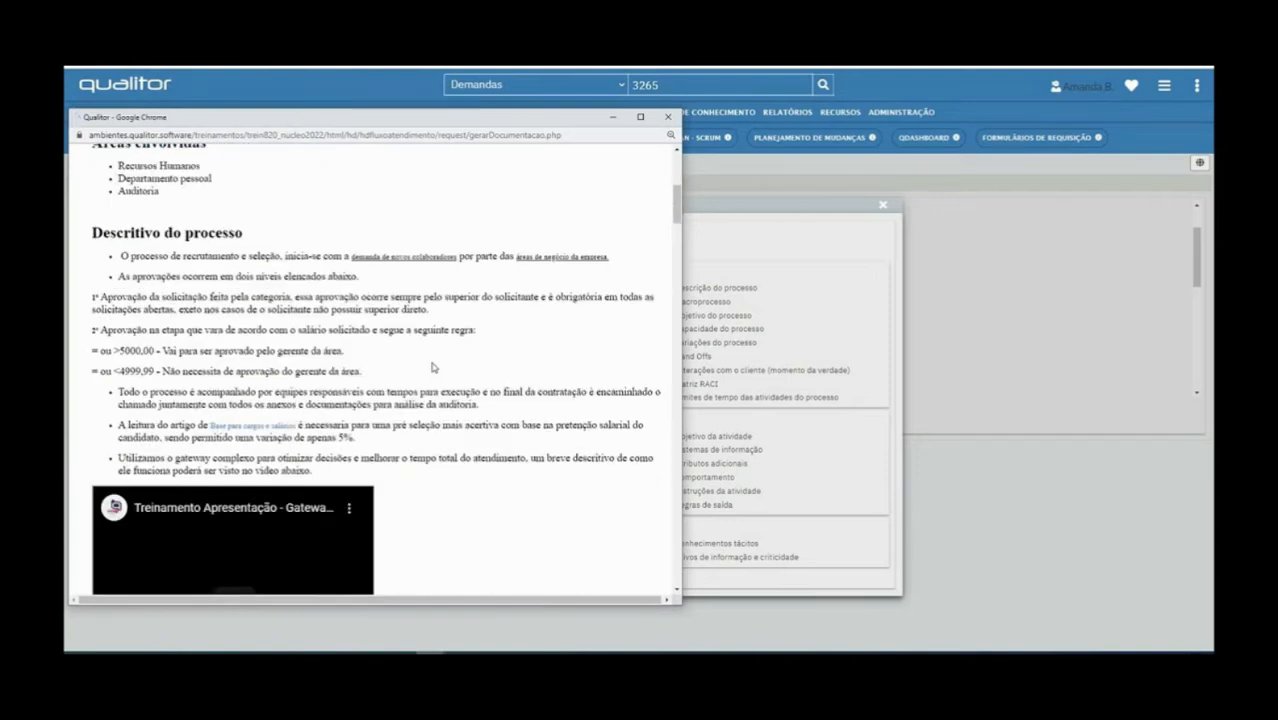
scroll(432, 366, "down", 8)
scroll(436, 296, "up", 2)
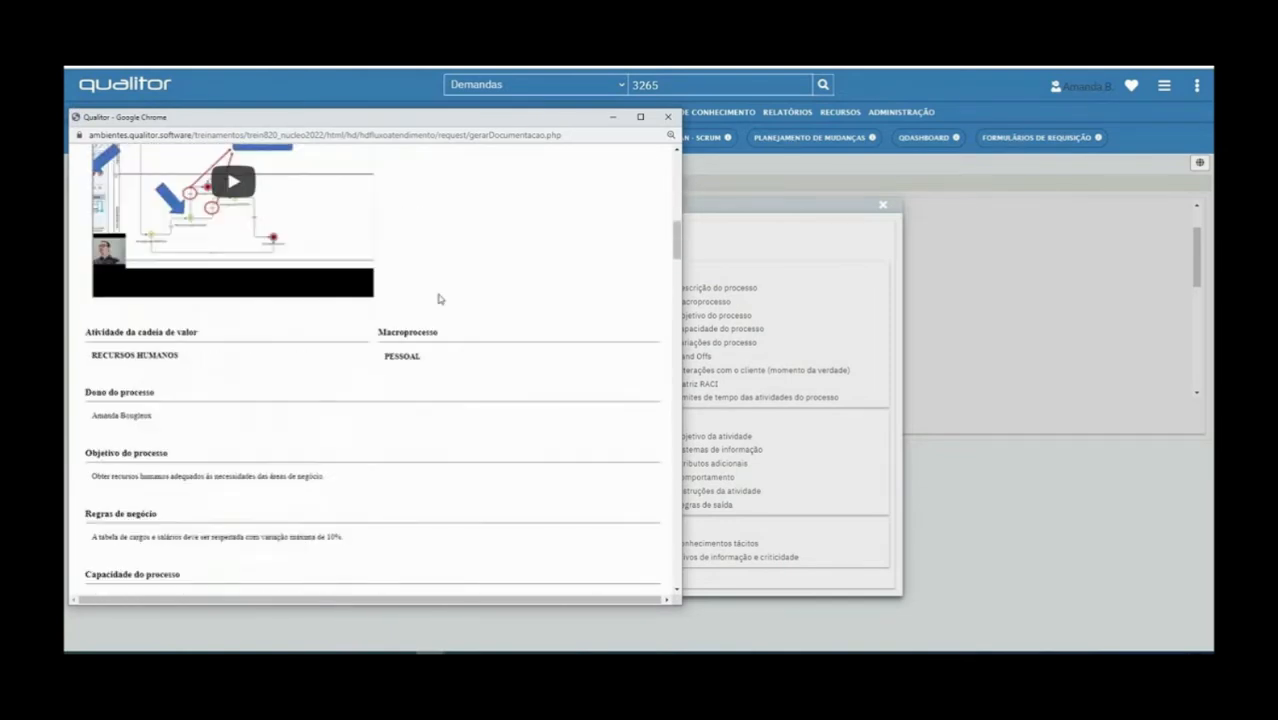
scroll(438, 298, "up", 1)
scroll(604, 377, "down", 5)
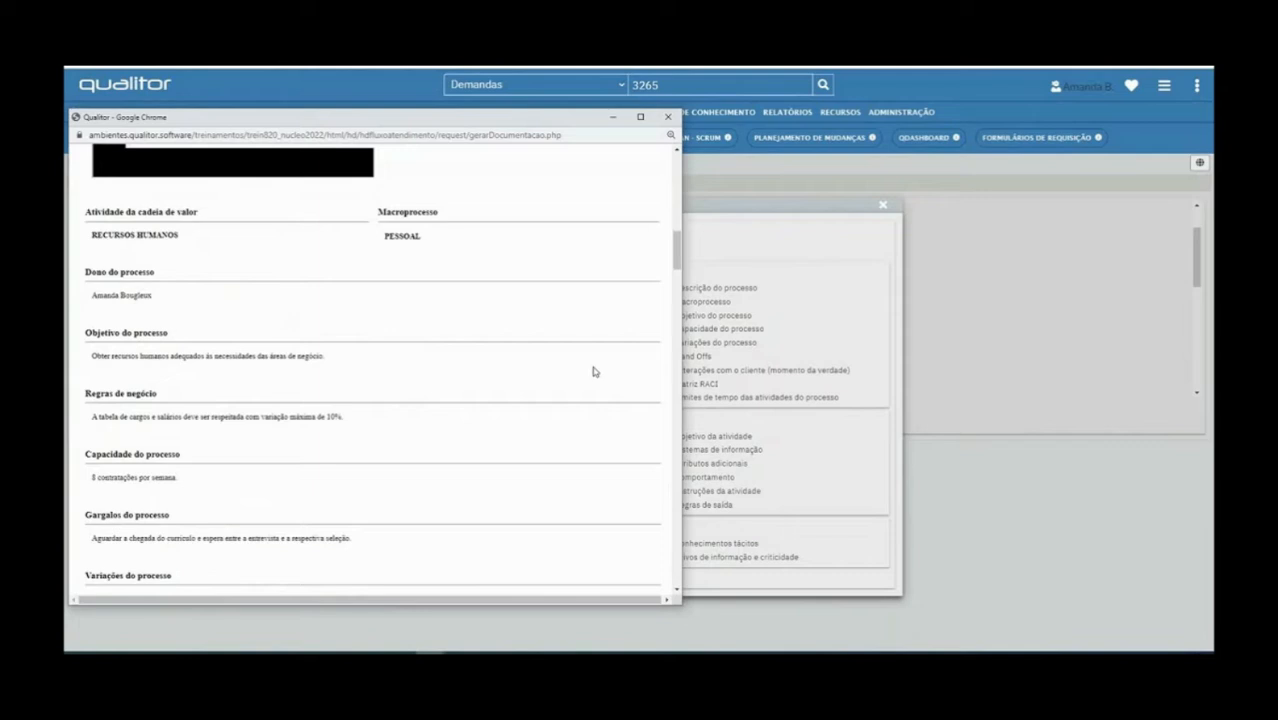
scroll(437, 341, "down", 1)
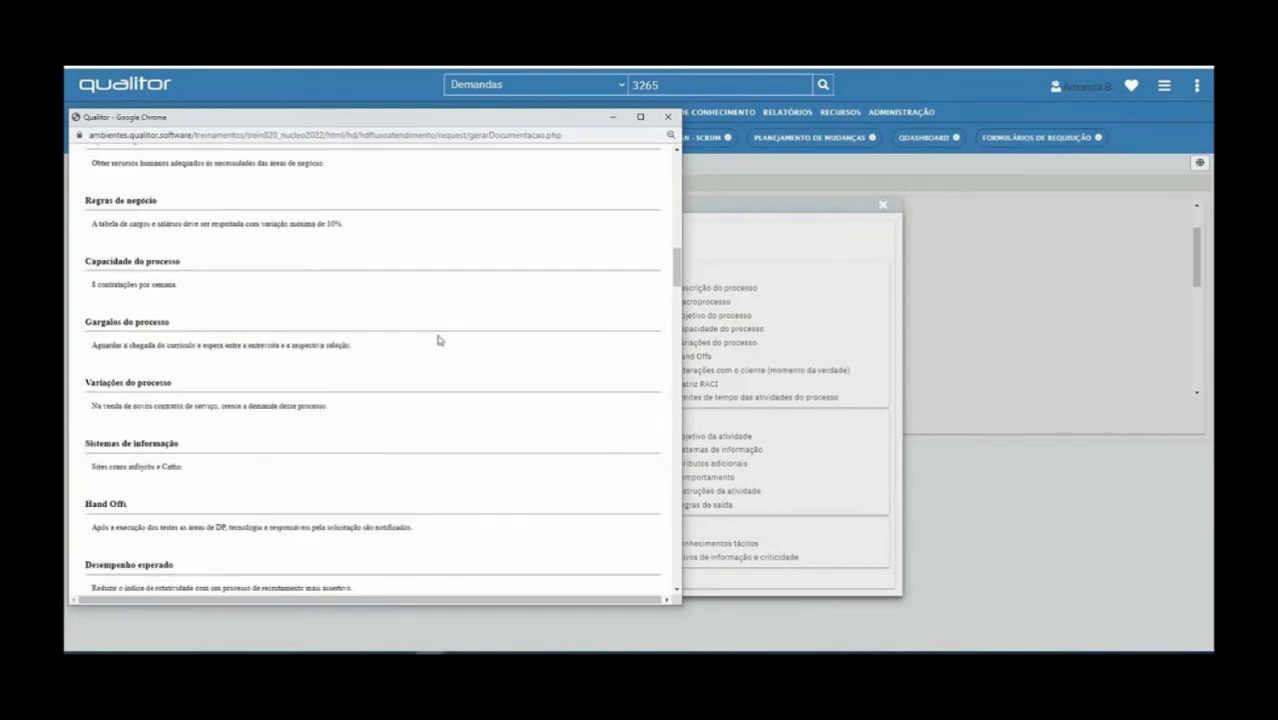
scroll(437, 341, "down", 1)
left_click(668, 118)
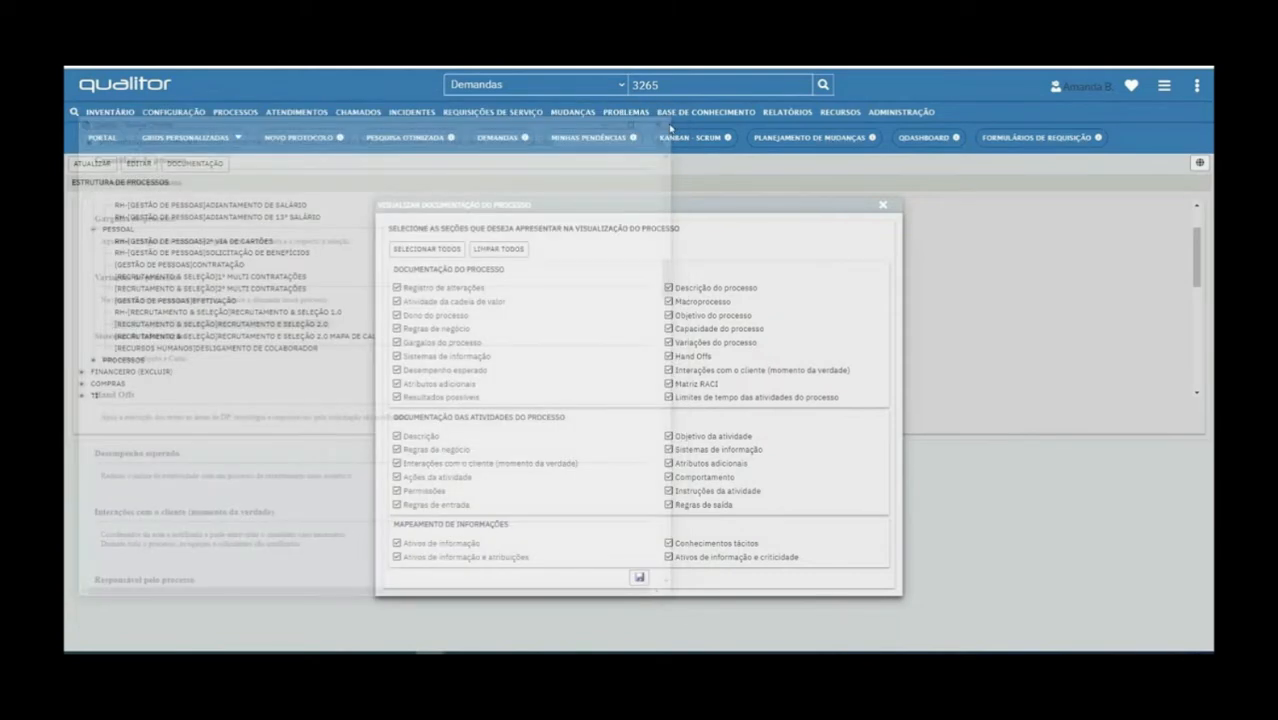
left_click(882, 205)
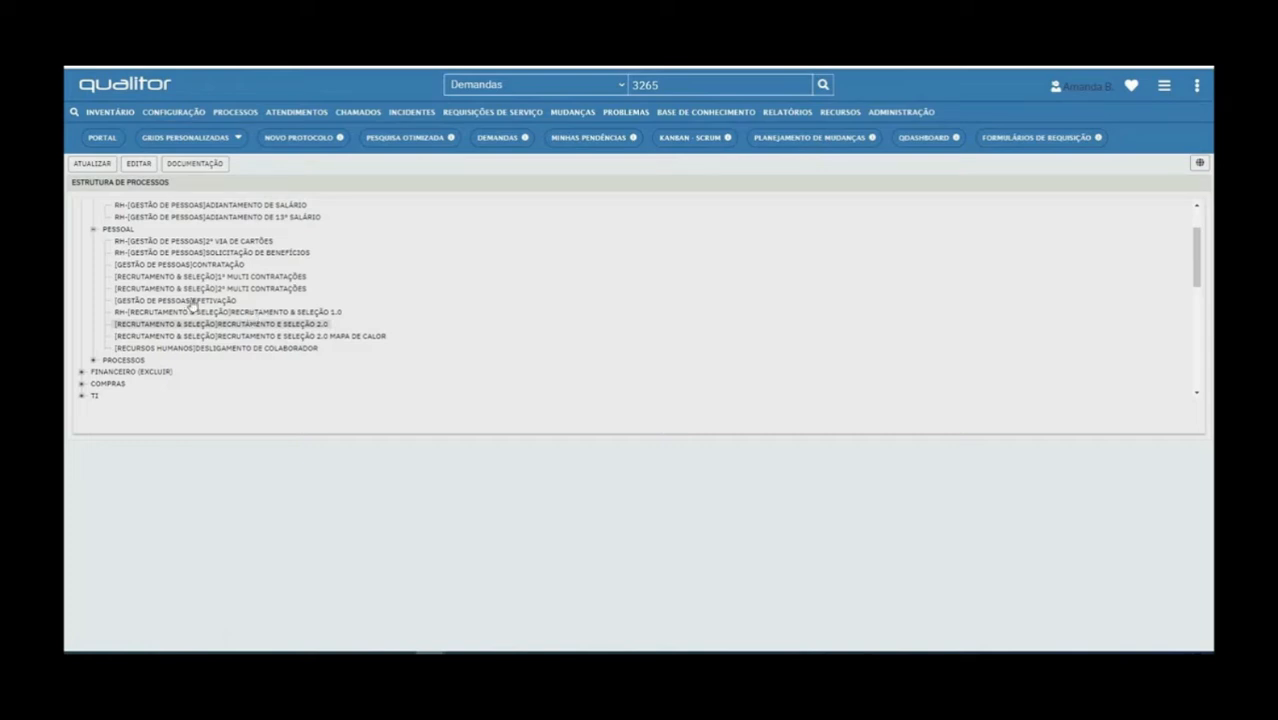
Launch a blank Workflow editor window through PROCESSOS > Novo Processo
left_click(227, 118)
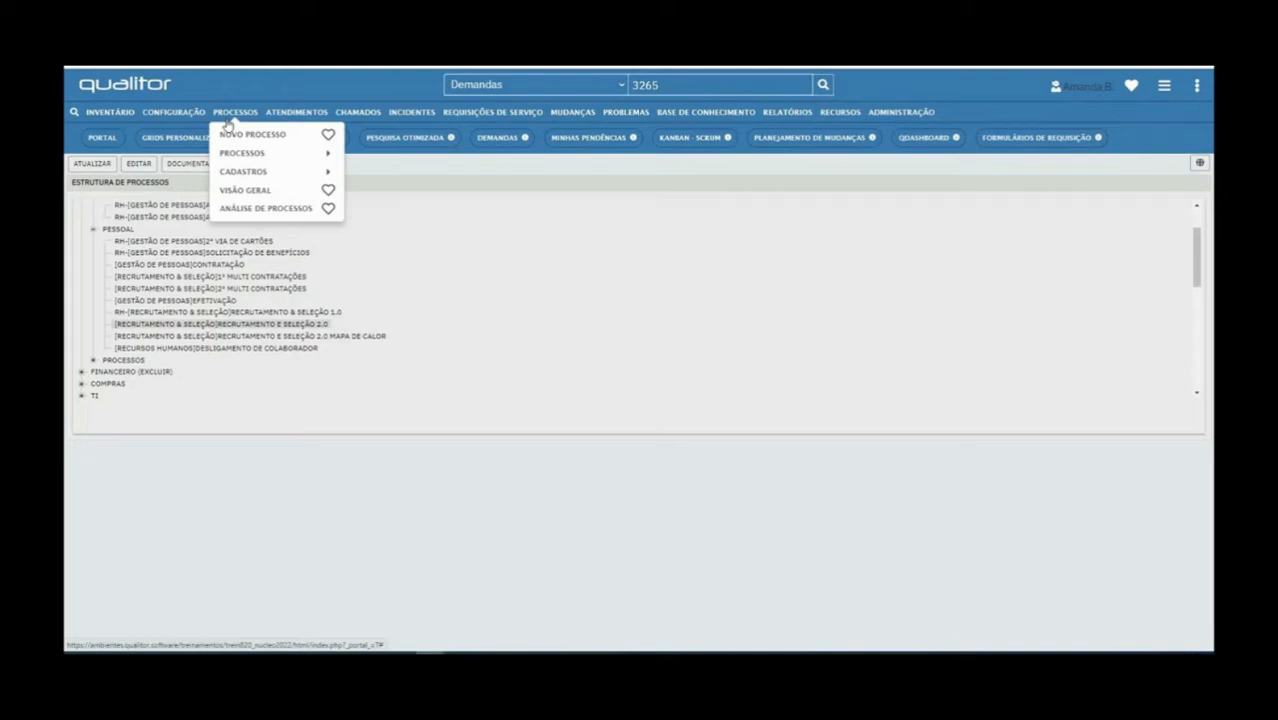
mouse_move(238, 155)
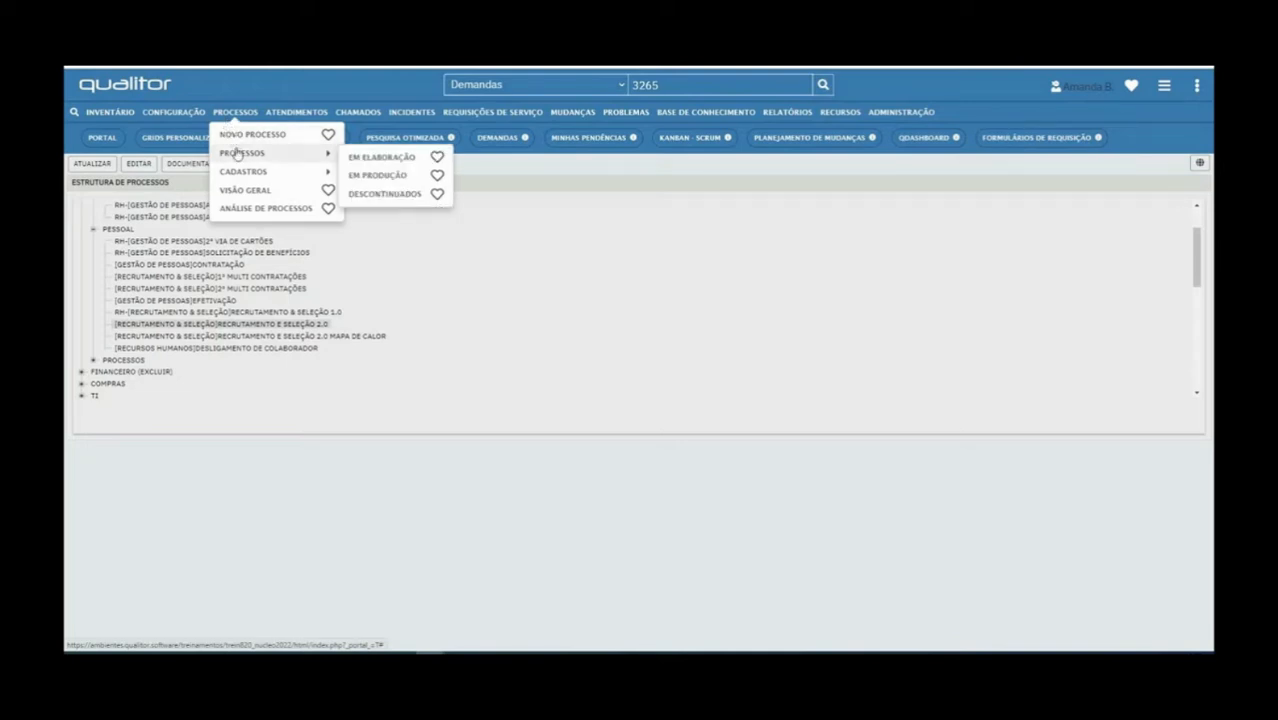
left_click(245, 134)
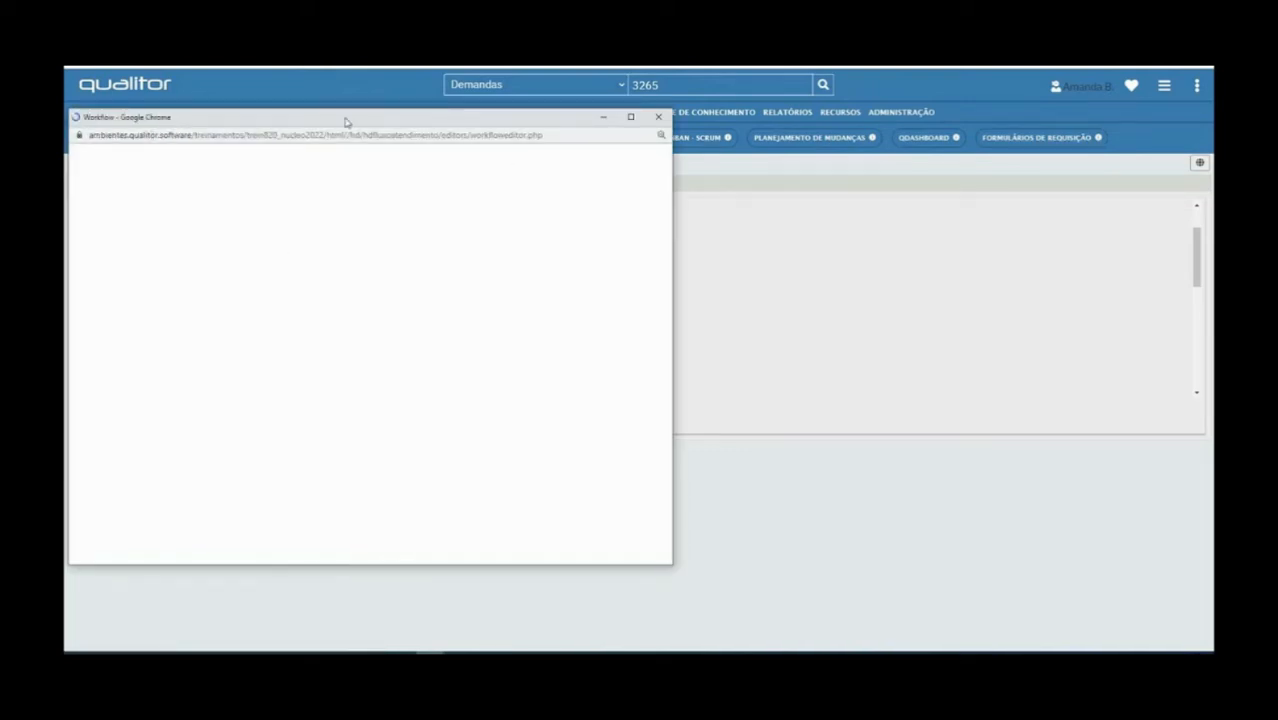
Center the new Workflow editor window and maximize it to full screen
left_click_drag(345, 121, 573, 139)
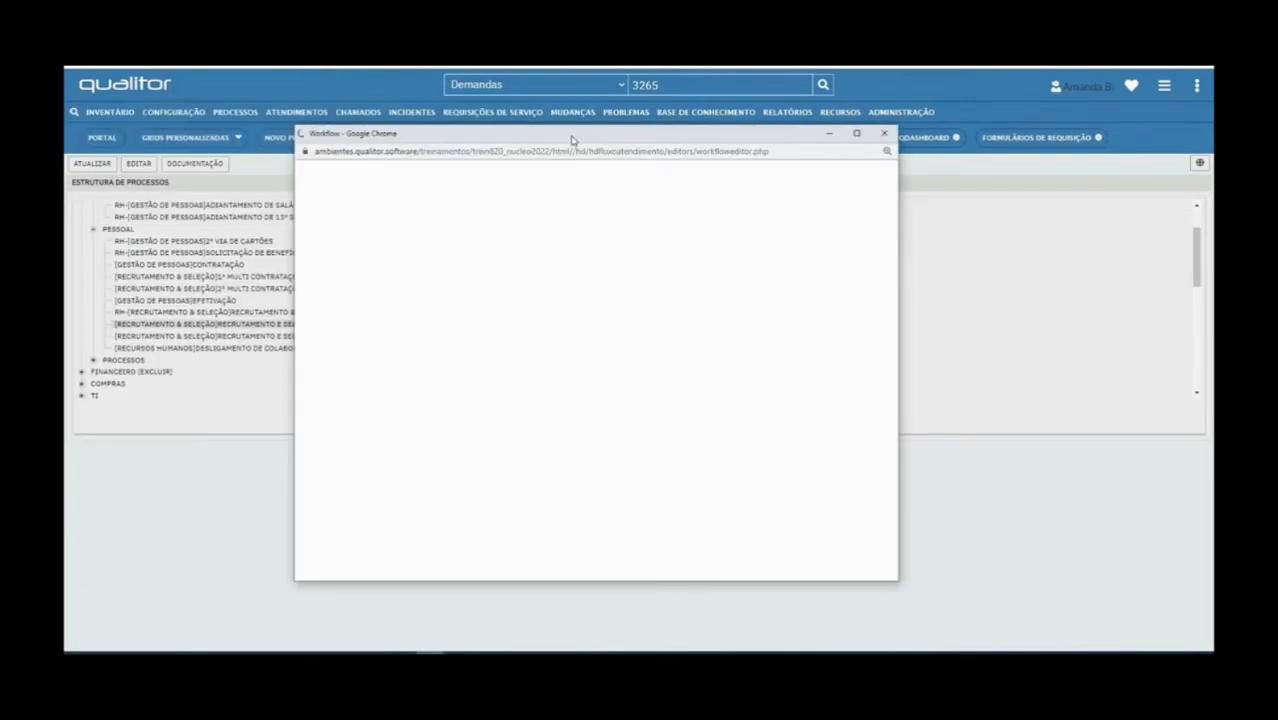
left_click(857, 134)
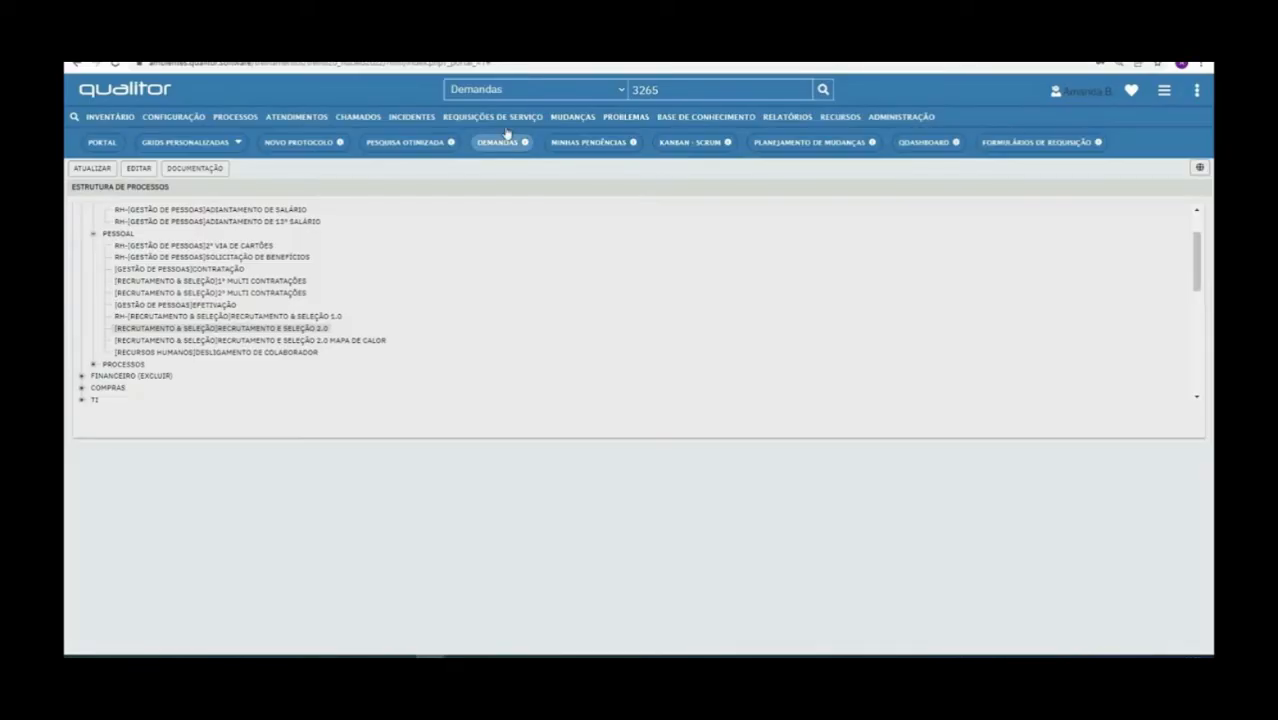
Open ticket 3265, dismiss the ATENÇÃO notice, and start attending it so it shows Em atendimento
left_click(500, 142)
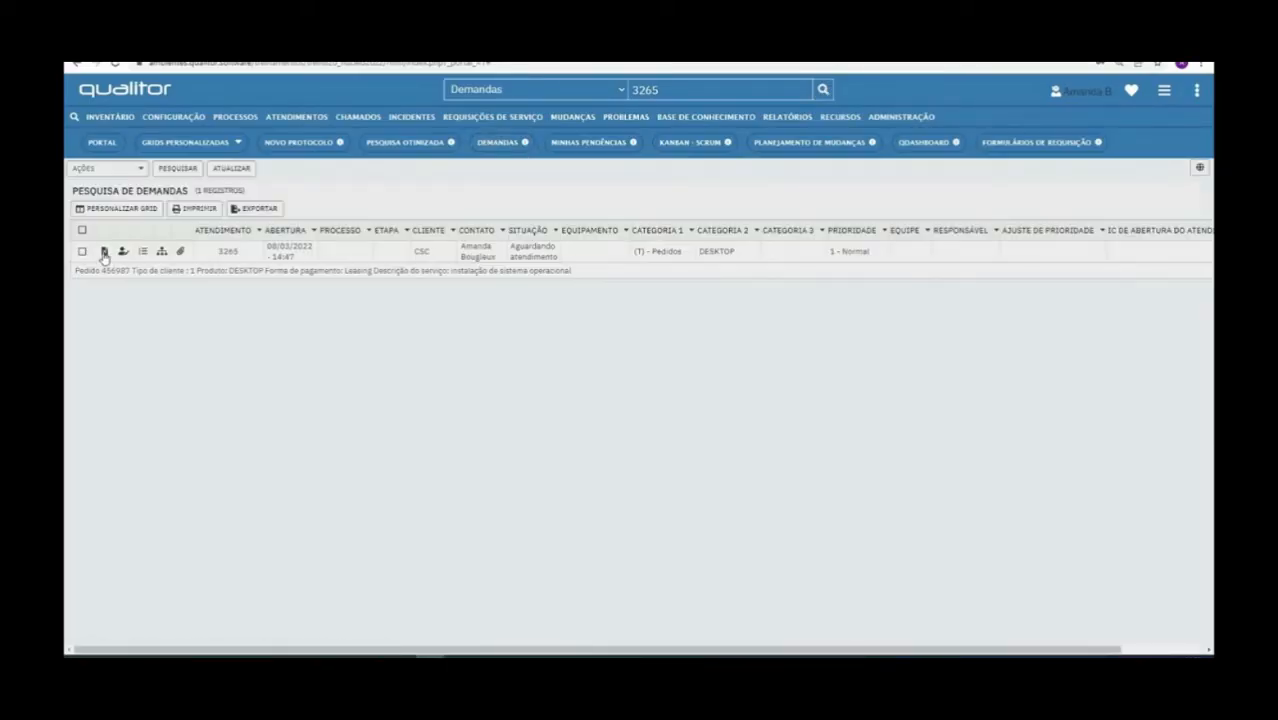
left_click(104, 253)
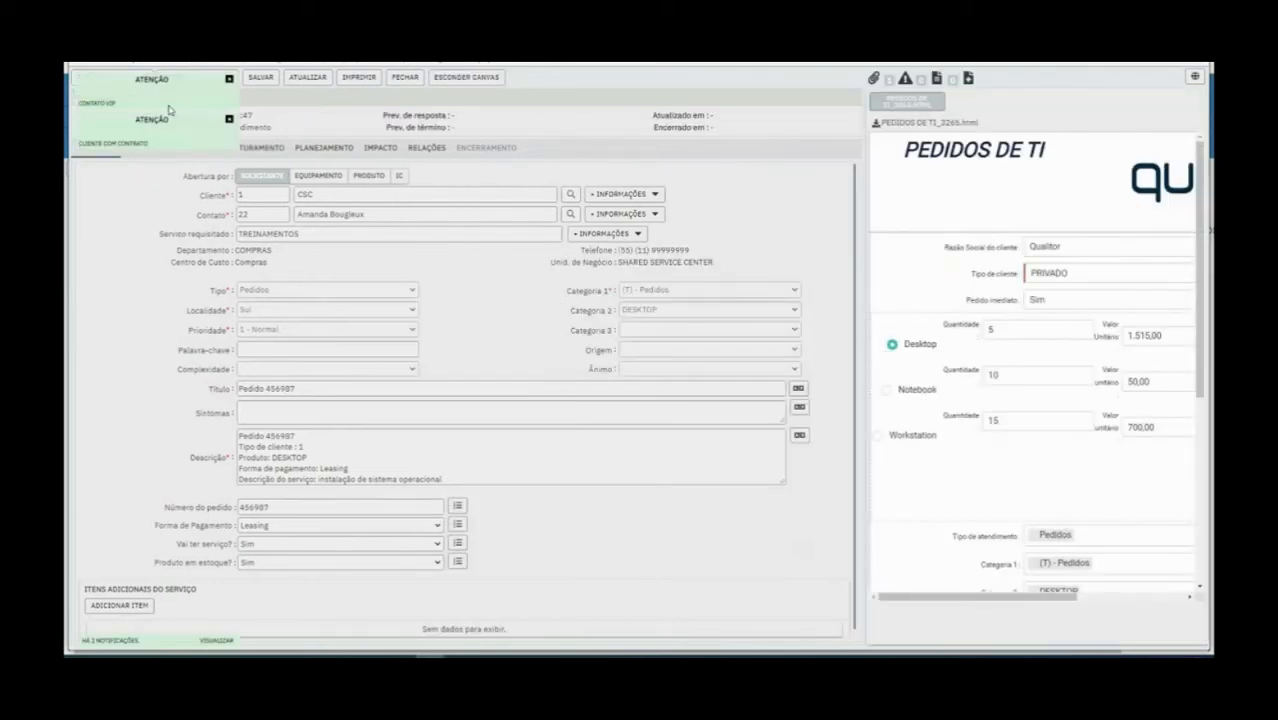
left_click(229, 80)
left_click(110, 77)
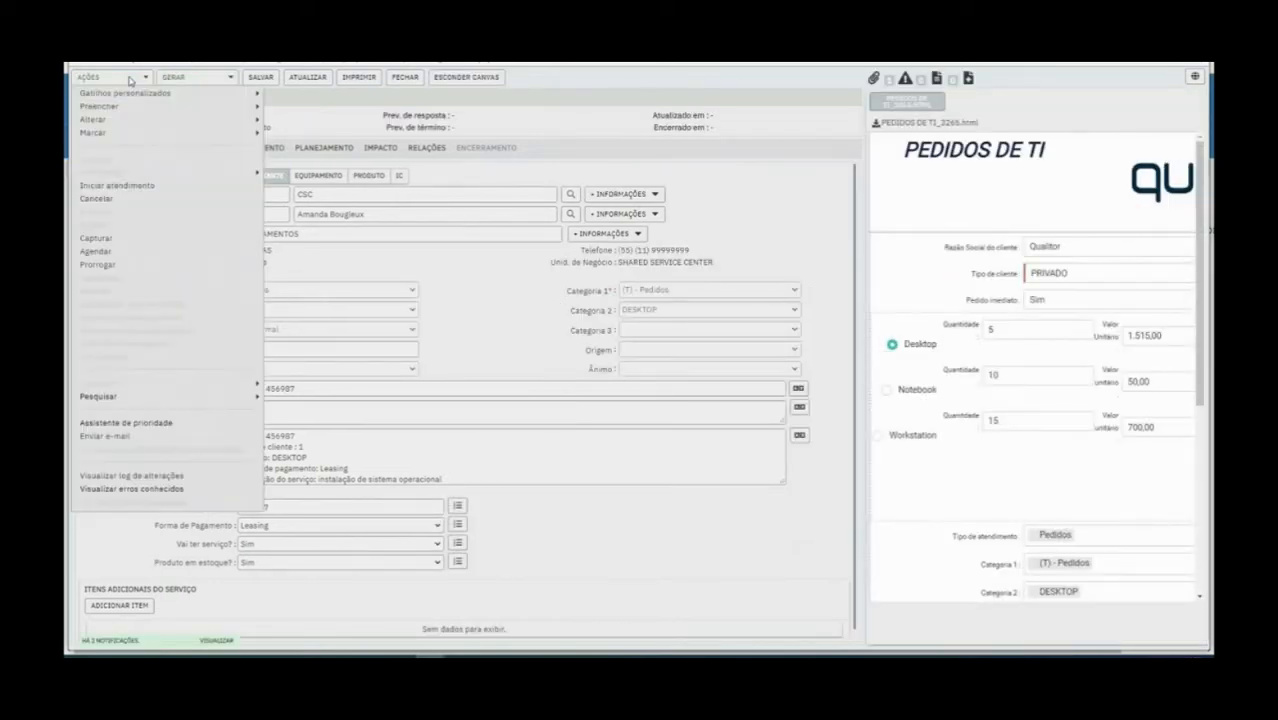
left_click(141, 187)
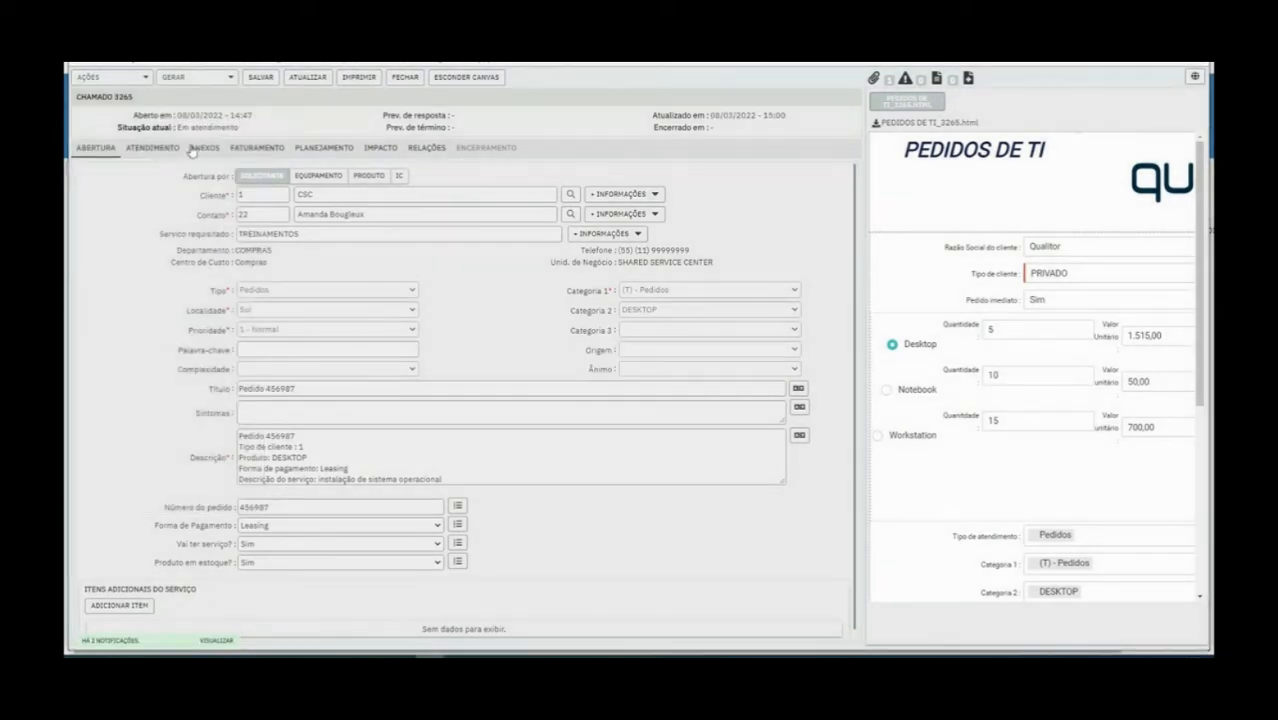
On the Atendimento tab, enter test text in the Descrição box, then clear it again
left_click(164, 151)
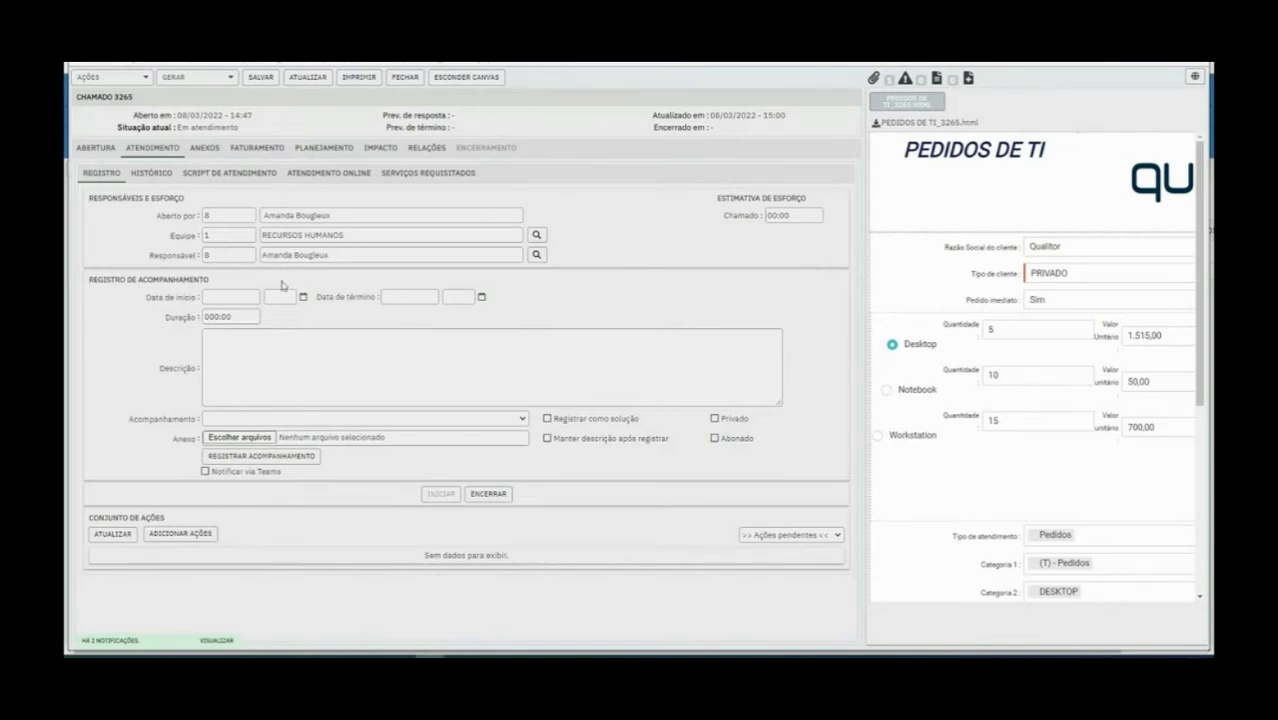
left_click(268, 372)
type("jgsjdkhg")
left_click(230, 419)
left_click(259, 434)
left_click(261, 420)
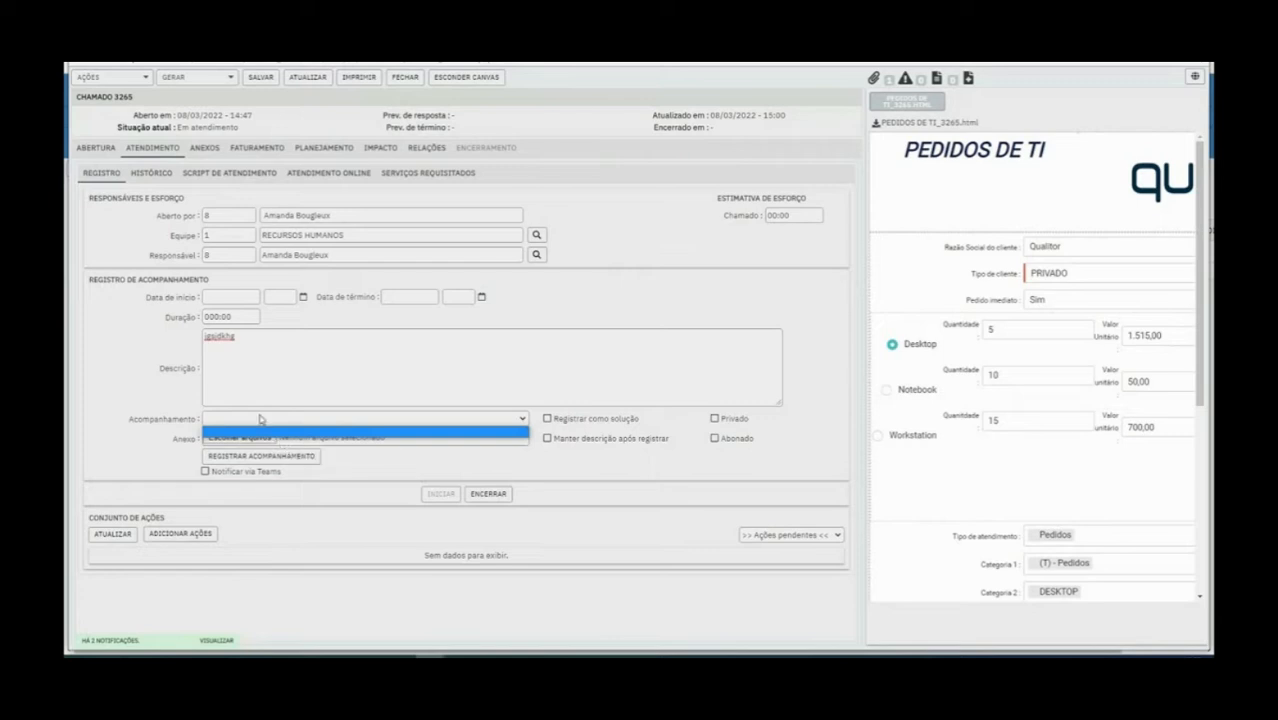
left_click(287, 372)
key("ctrl+a")
key("BackSpace")
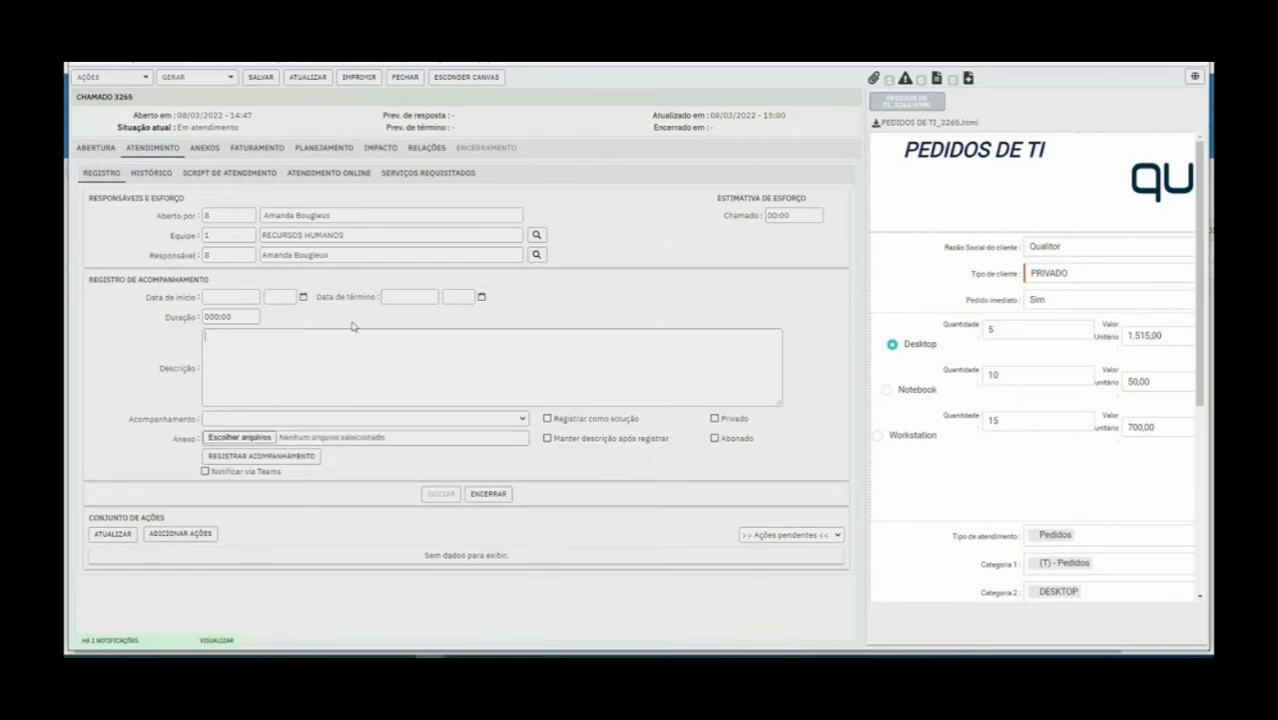
Close out ticket 3265 as Encerrado, check its Abertura tab, and close the ticket window
left_click(139, 80)
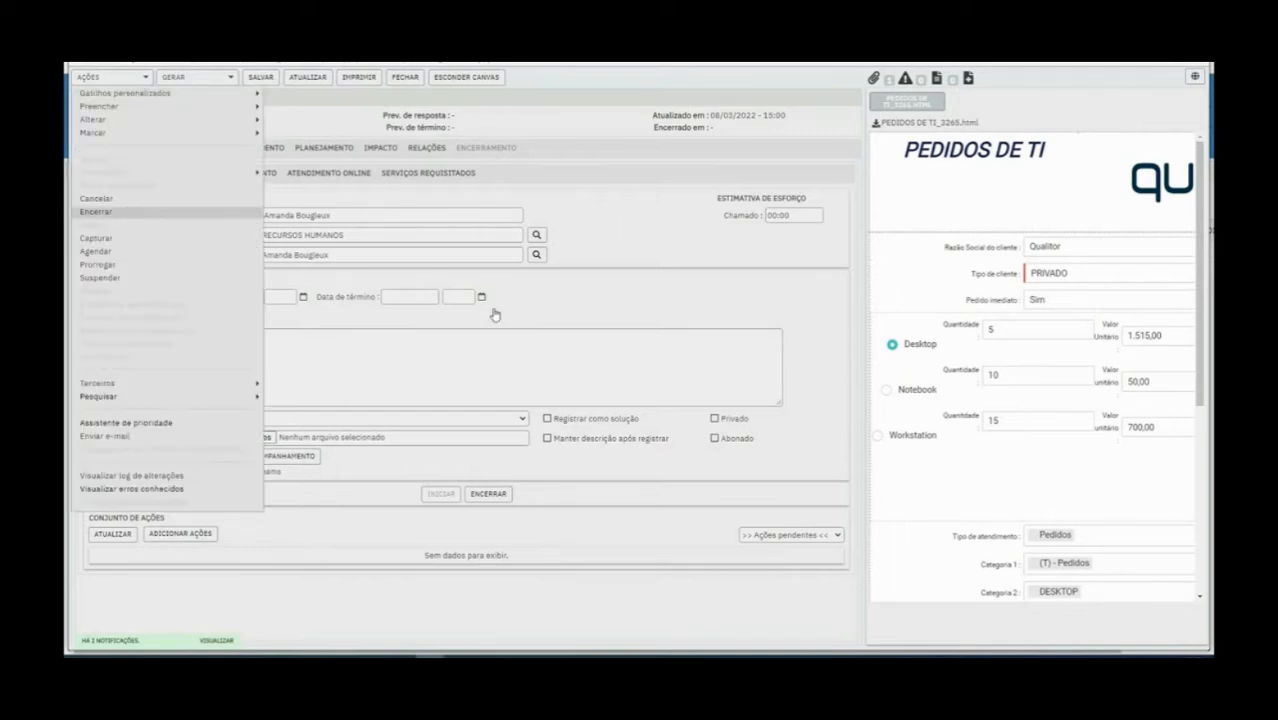
left_click(100, 212)
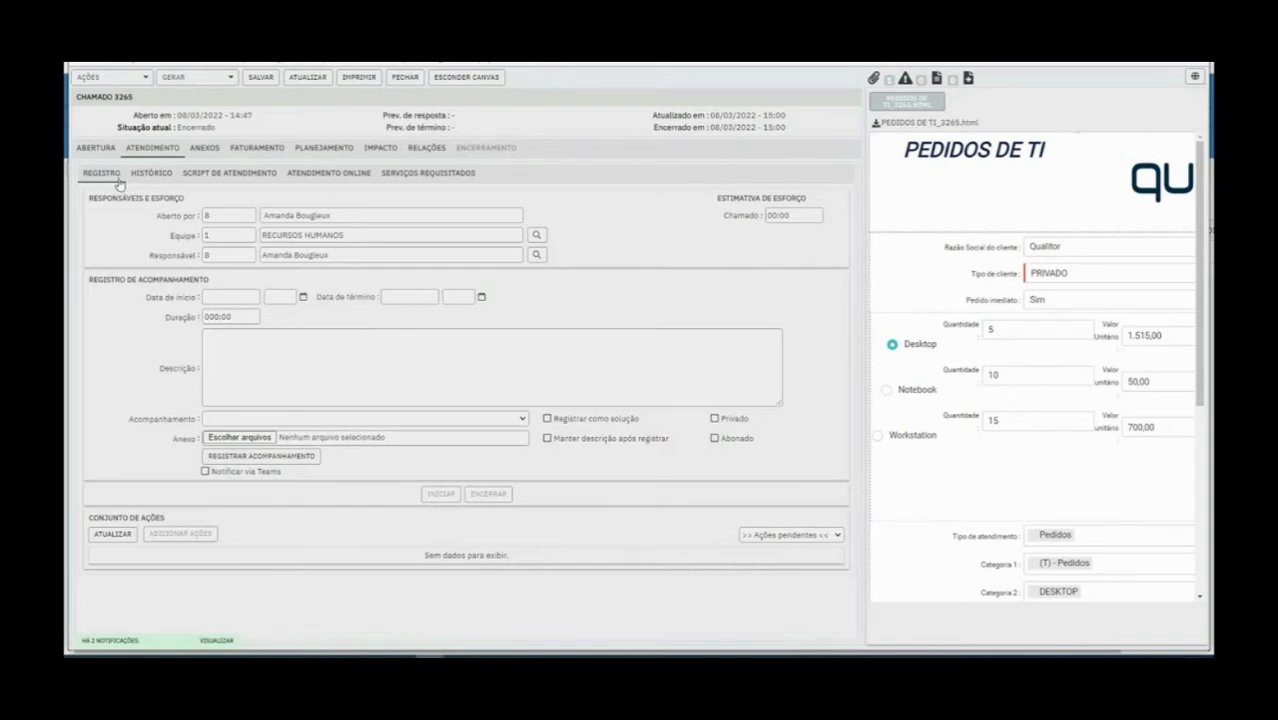
left_click(97, 149)
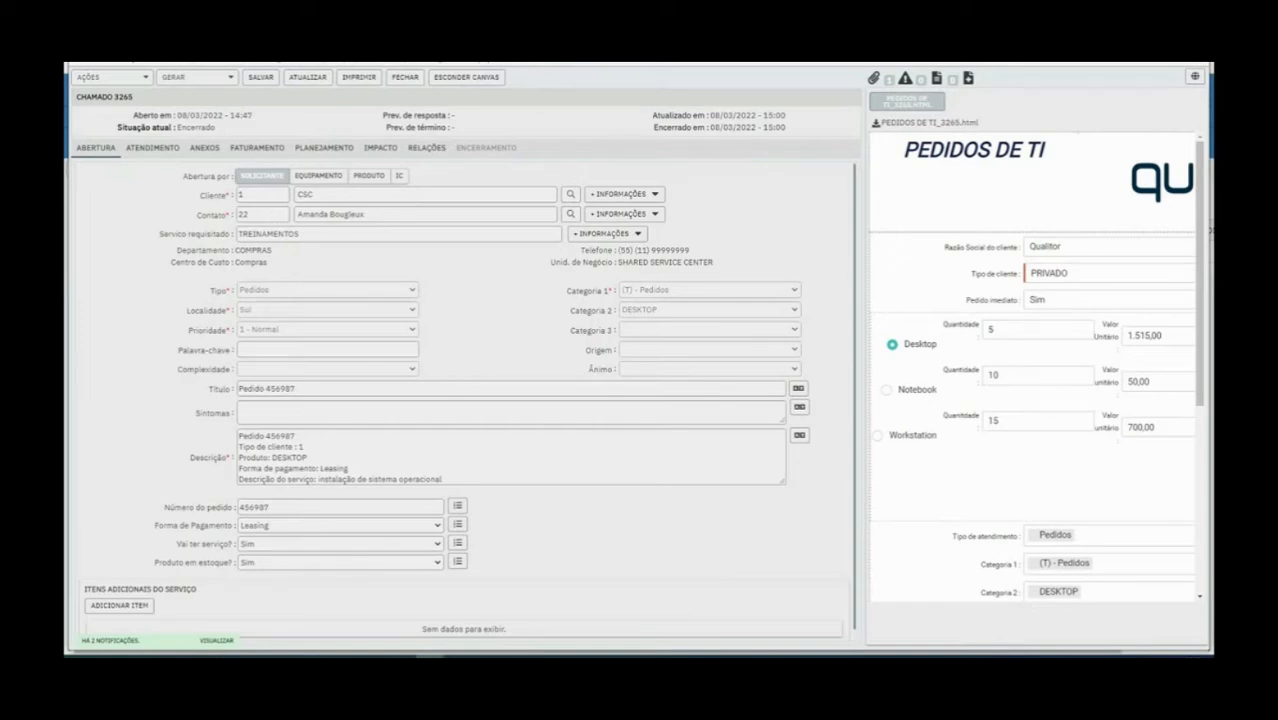
key("alt+F4")
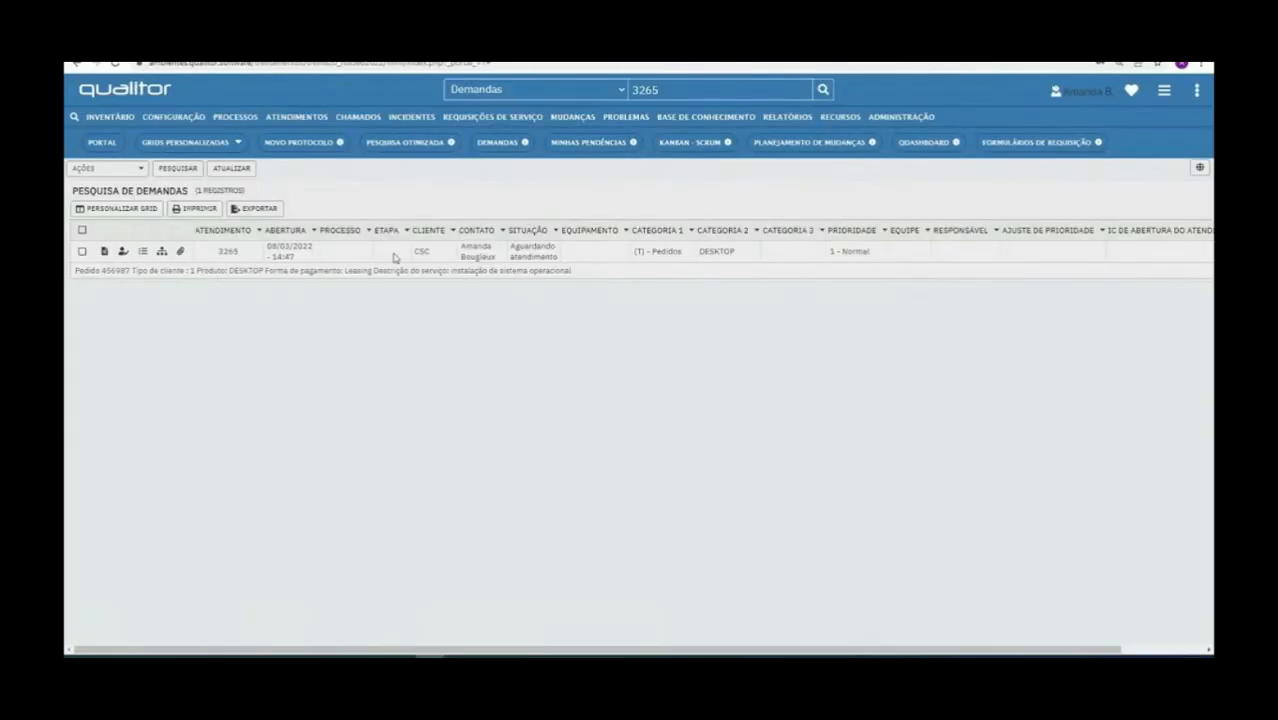
Bring the 'Workflow - Google Chrome' window with the process diagram to the front
mouse_move(428, 657)
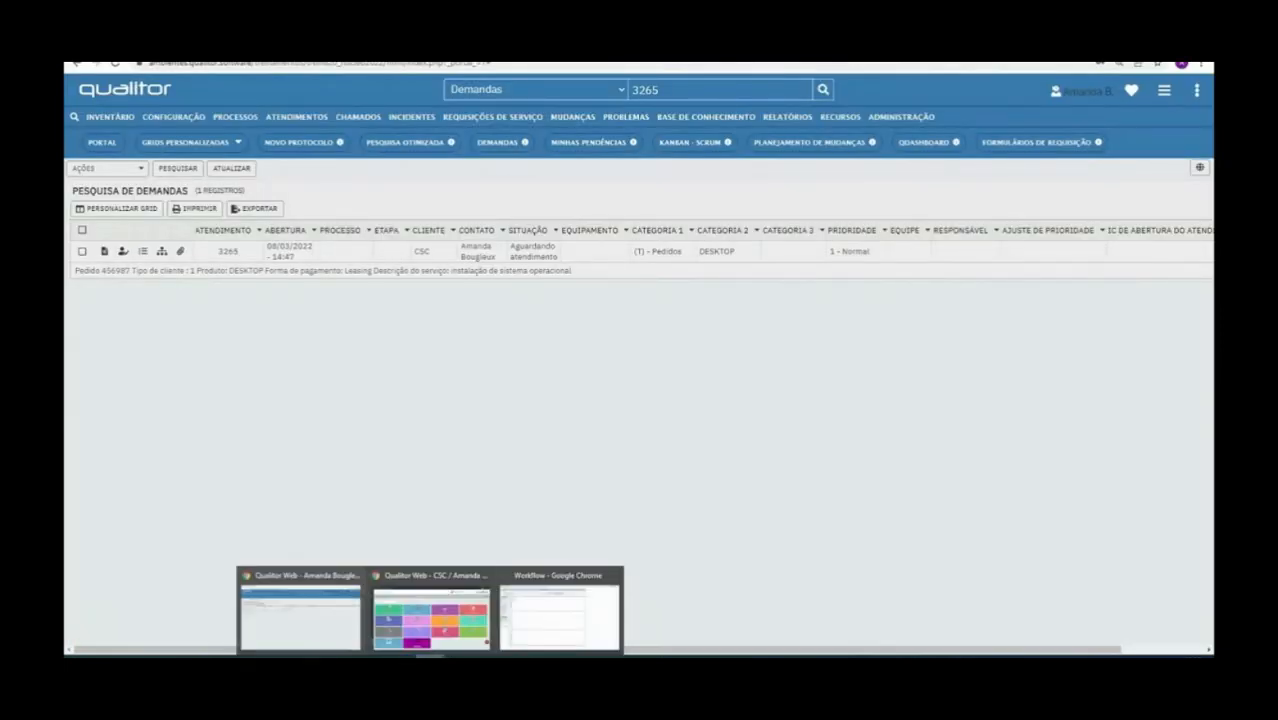
left_click(530, 632)
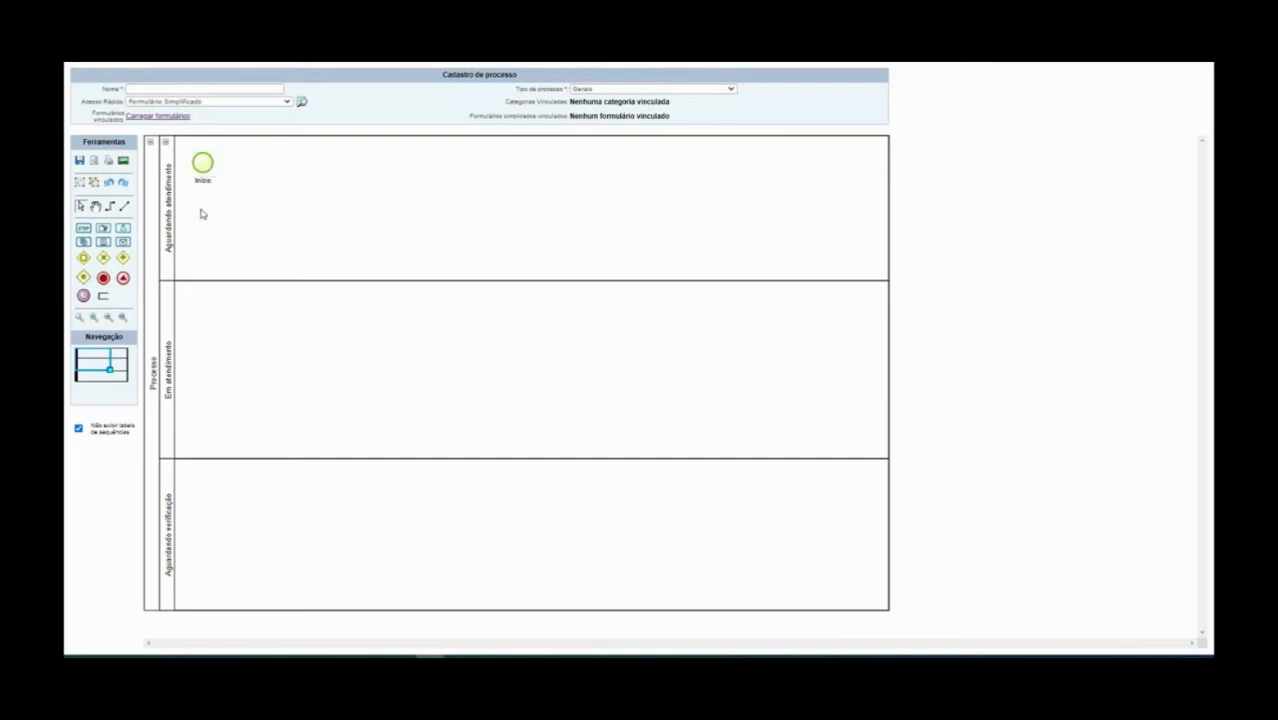
Place a task and an end event in the Em atendimento lane, connecting Início to the task
left_click(83, 229)
left_click(197, 317)
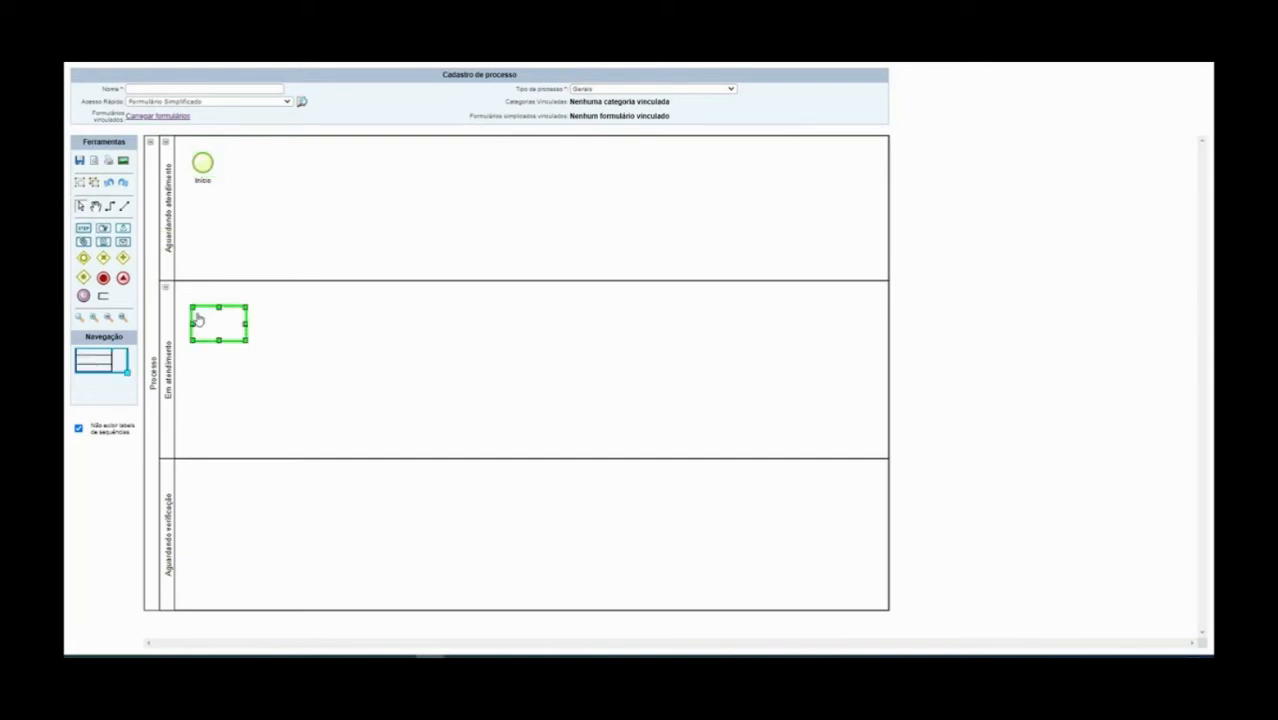
left_click(373, 367)
left_click(104, 281)
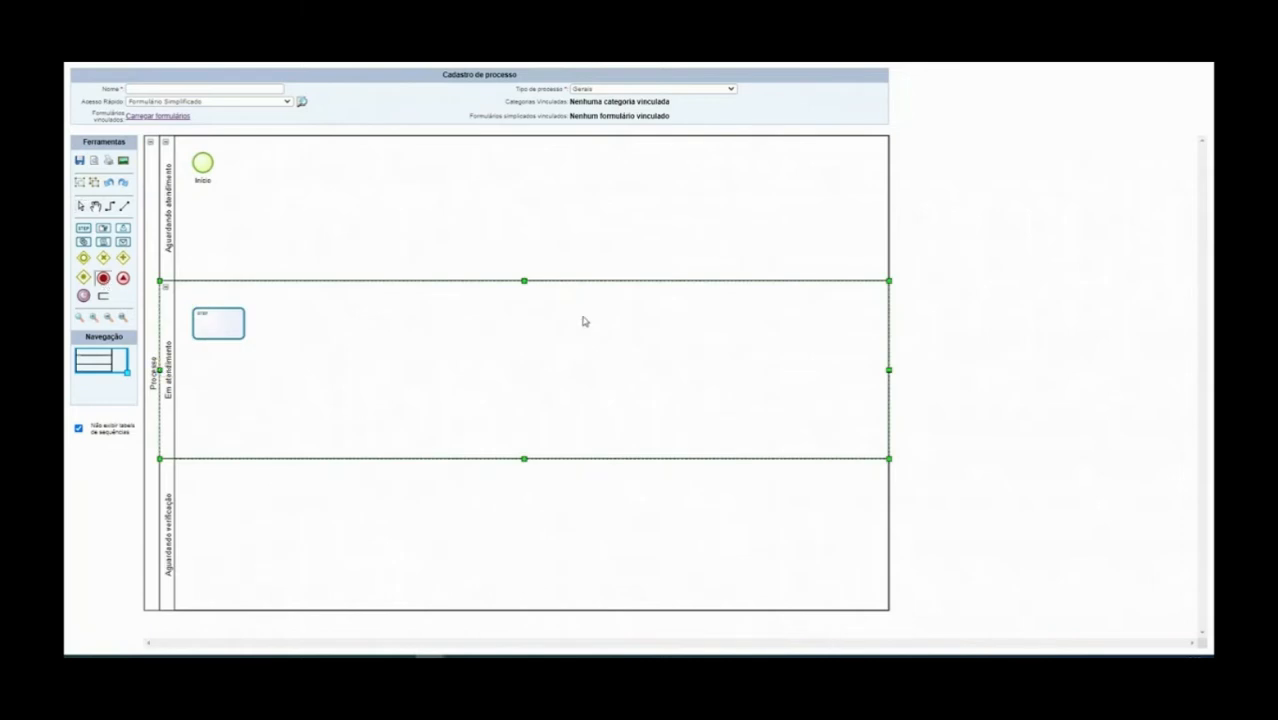
left_click(549, 316)
left_click(329, 365)
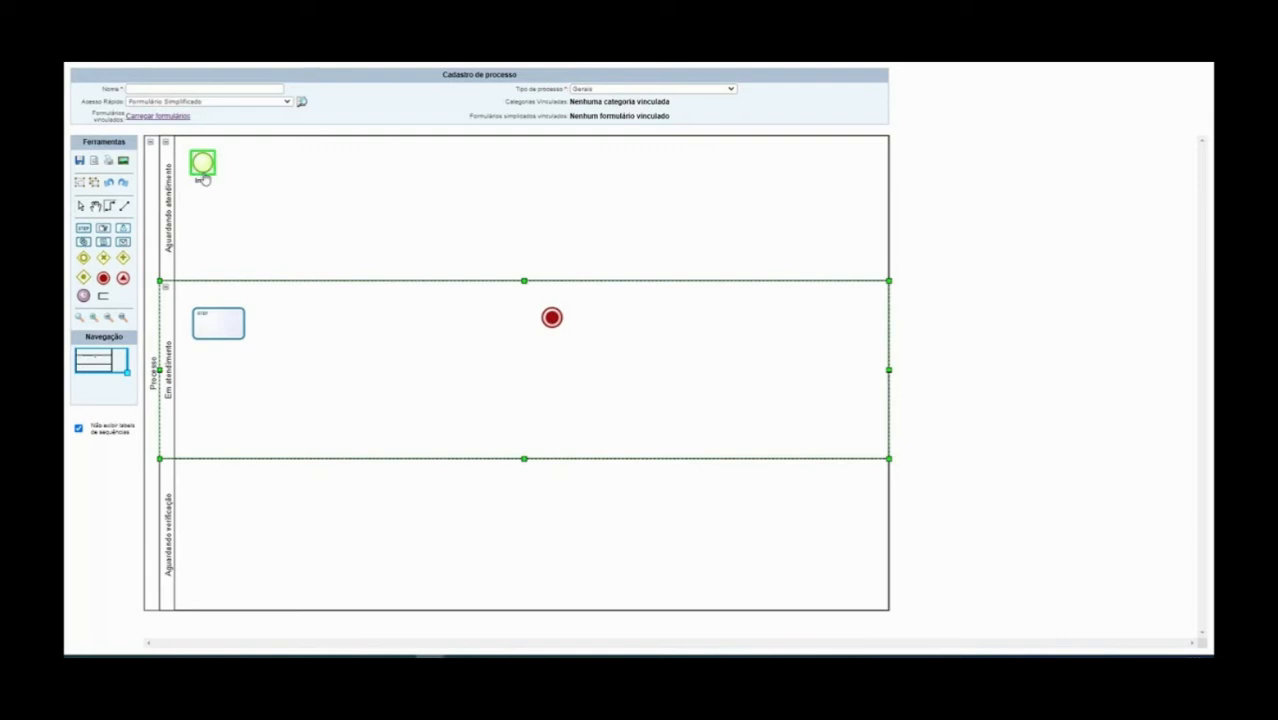
left_click_drag(202, 164, 550, 318)
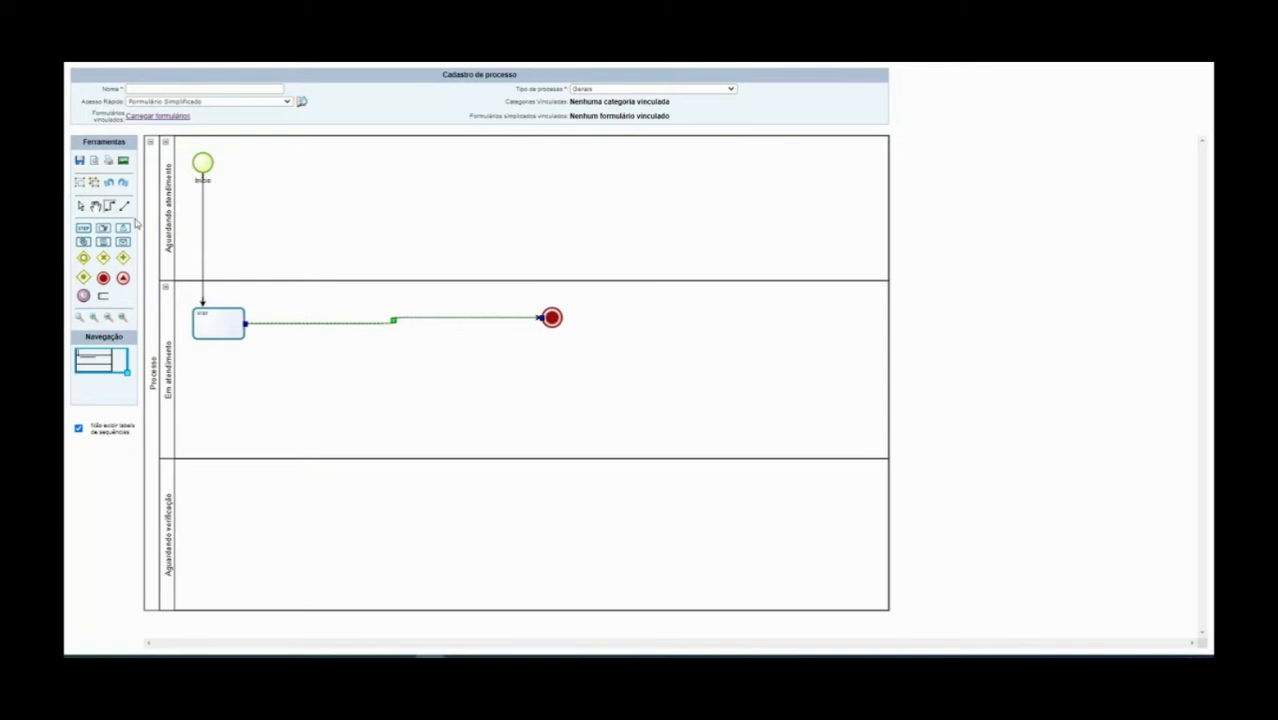
Add a task 'Aguardando atendimento' under Início, rerouting connectors Início→it→the Em atendimento task
left_click(84, 228)
left_click(200, 229)
left_click(202, 212)
key("Delete")
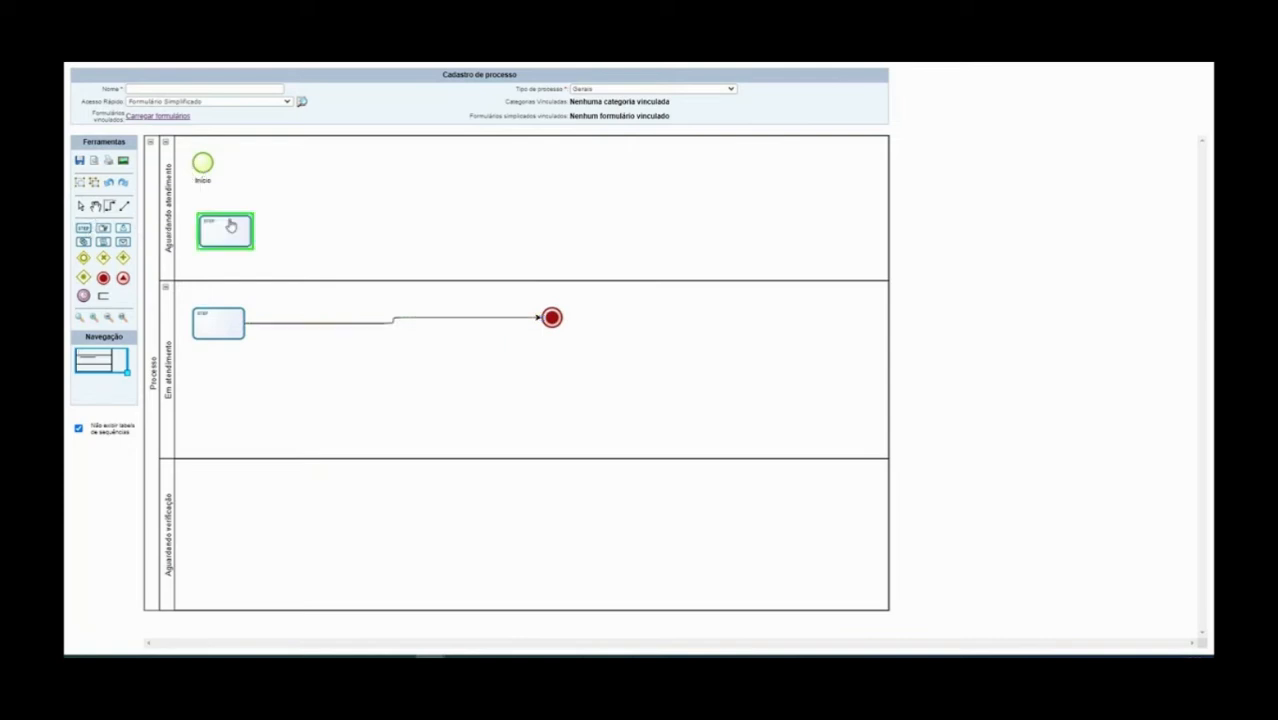
left_click_drag(202, 163, 223, 331)
left_click(225, 232)
type("Ag")
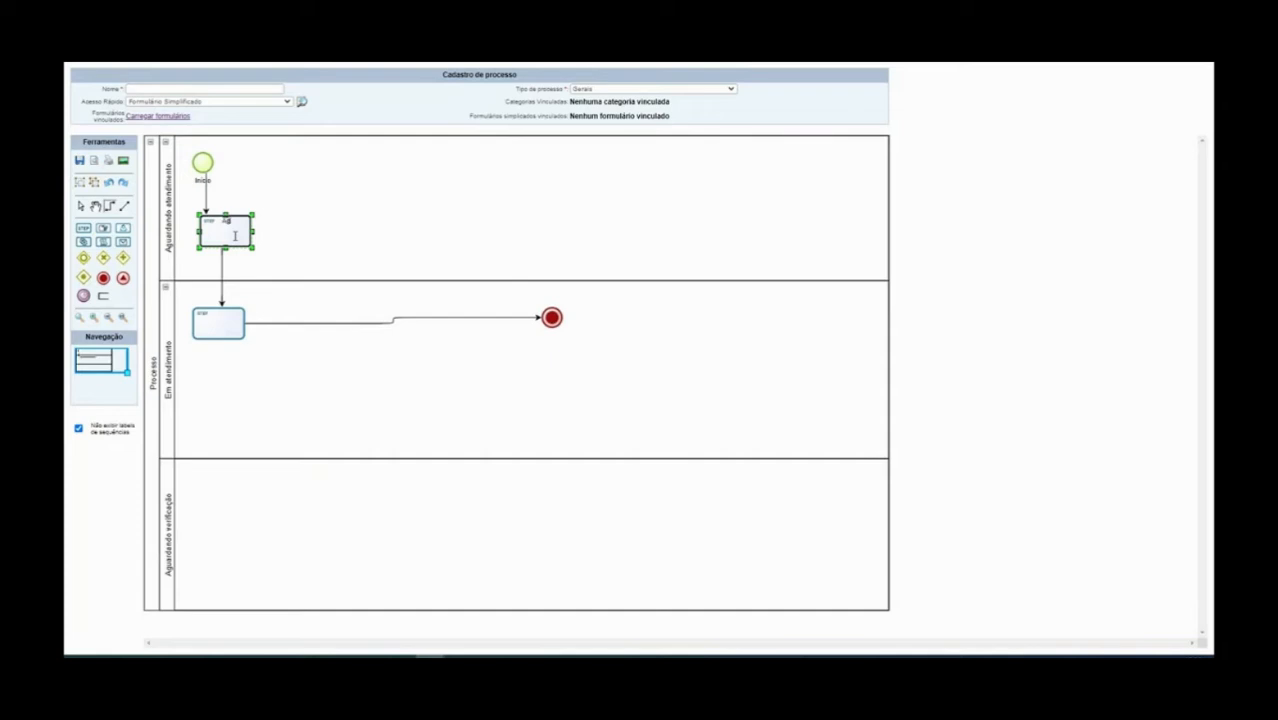
type("uardando atendimento")
Label the lower task 'Em atendimento' and the end event 'Encerrado'
left_click(203, 327)
double_click(204, 326)
type("Em atend")
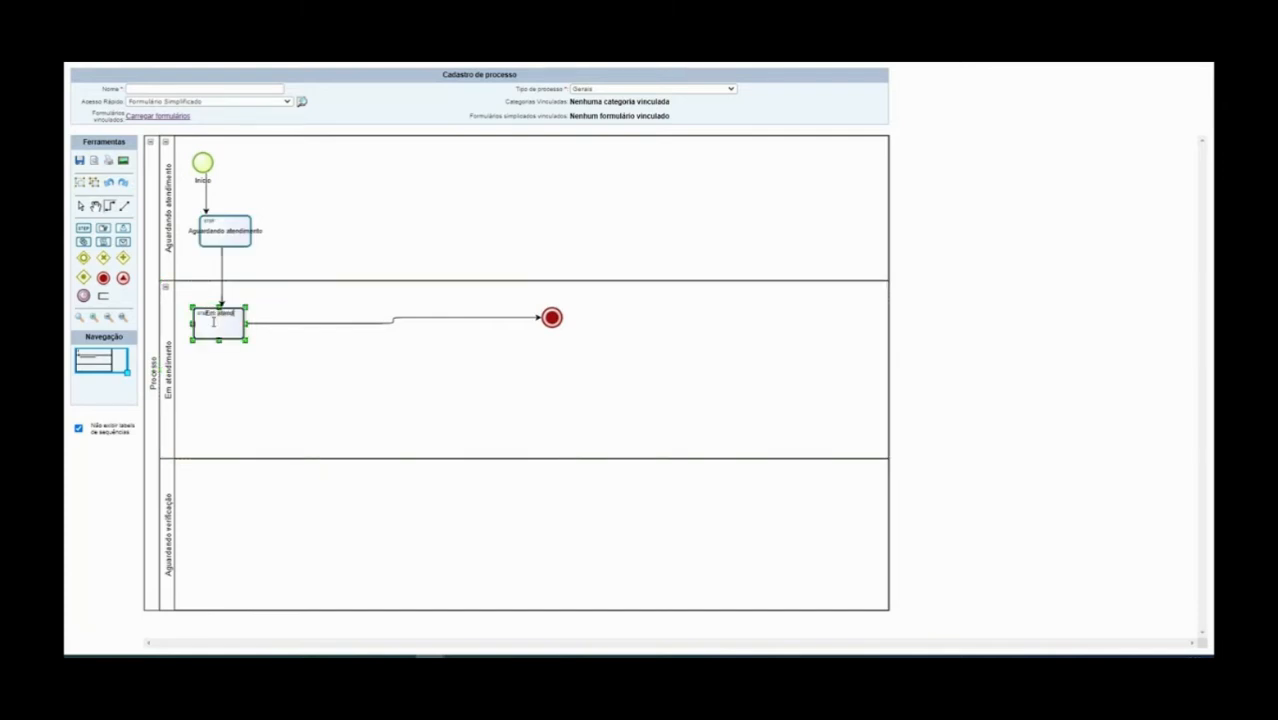
type("imento")
left_click(551, 318)
double_click(552, 320)
type("F")
type("ncerrado")
left_click(581, 354)
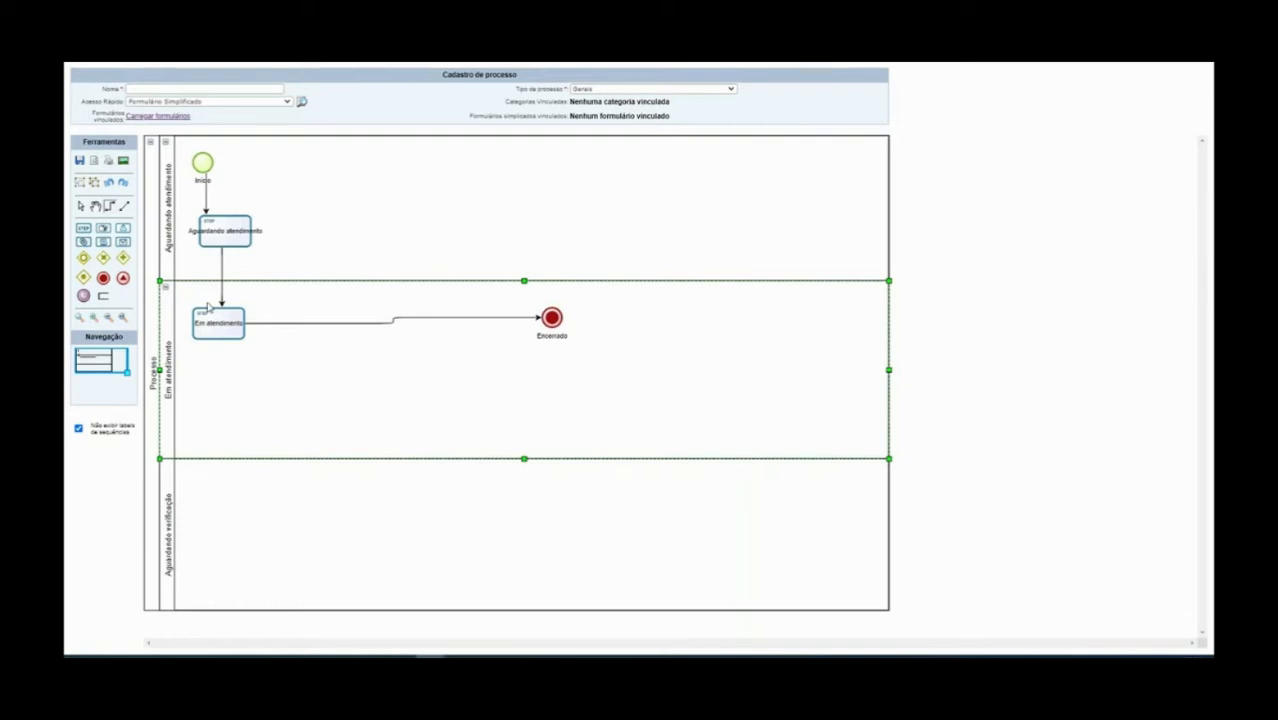
Align the Em atendimento task and Encerrado end event so their connector runs straight
left_click_drag(210, 325, 220, 325)
left_click(552, 318)
left_click_drag(552, 318, 484, 323)
left_click(413, 370)
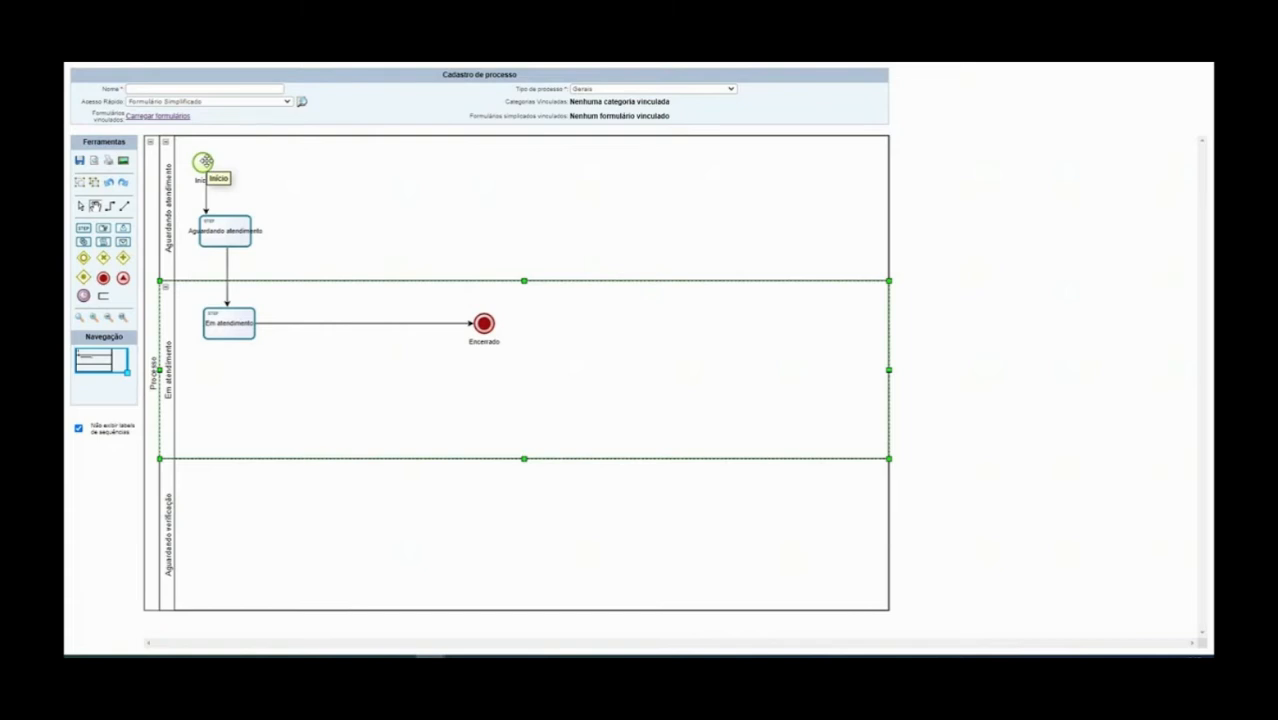
mouse_move(430, 655)
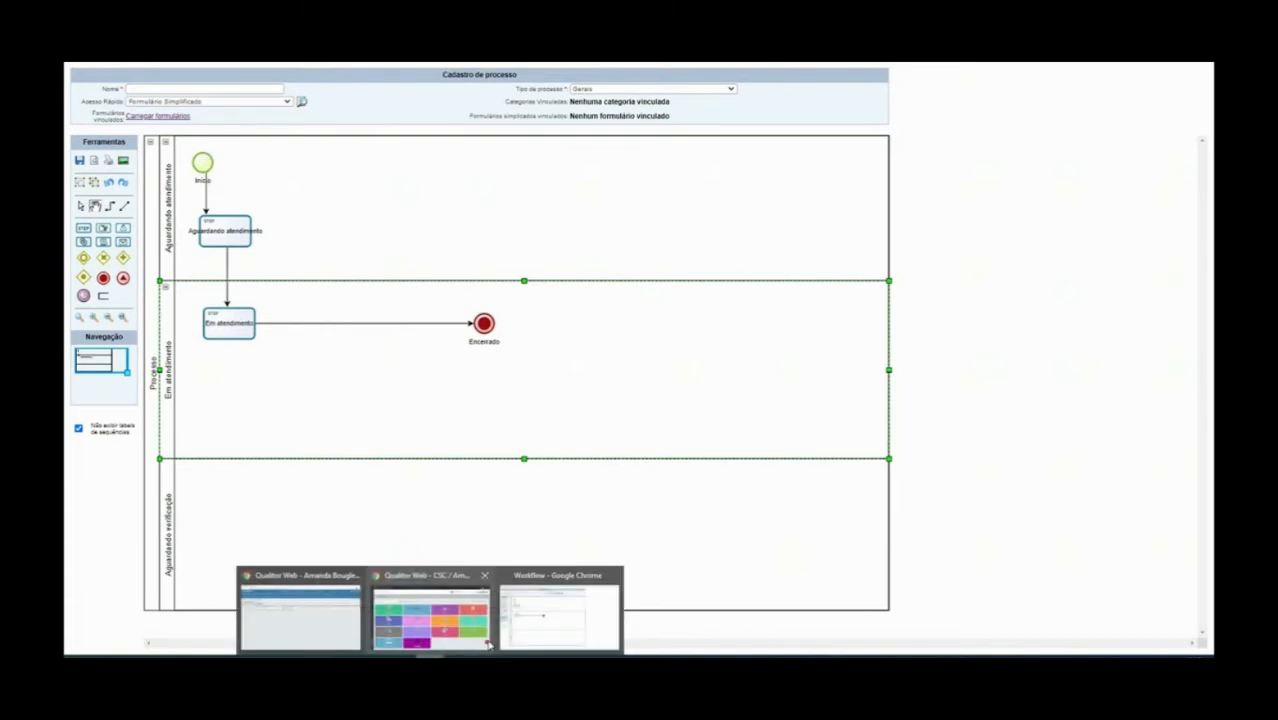
left_click(341, 627)
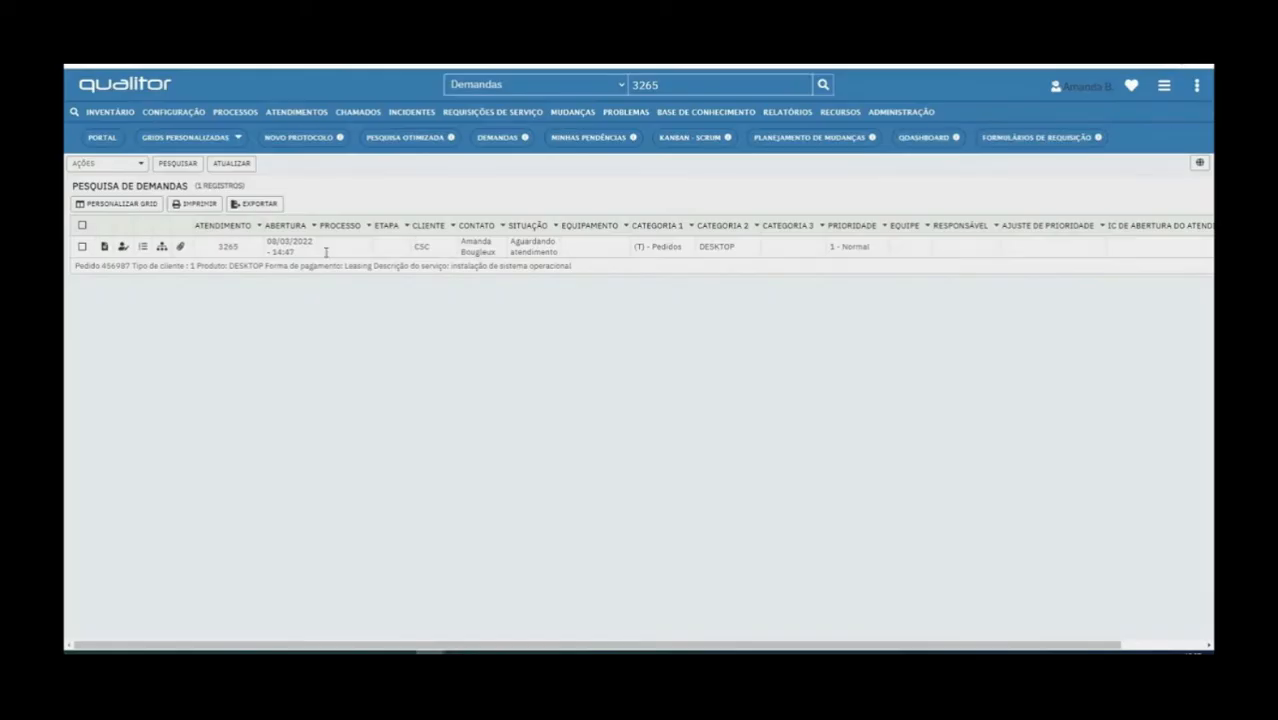
left_click_drag(637, 246, 700, 251)
left_click(699, 251)
left_click_drag(699, 248, 740, 251)
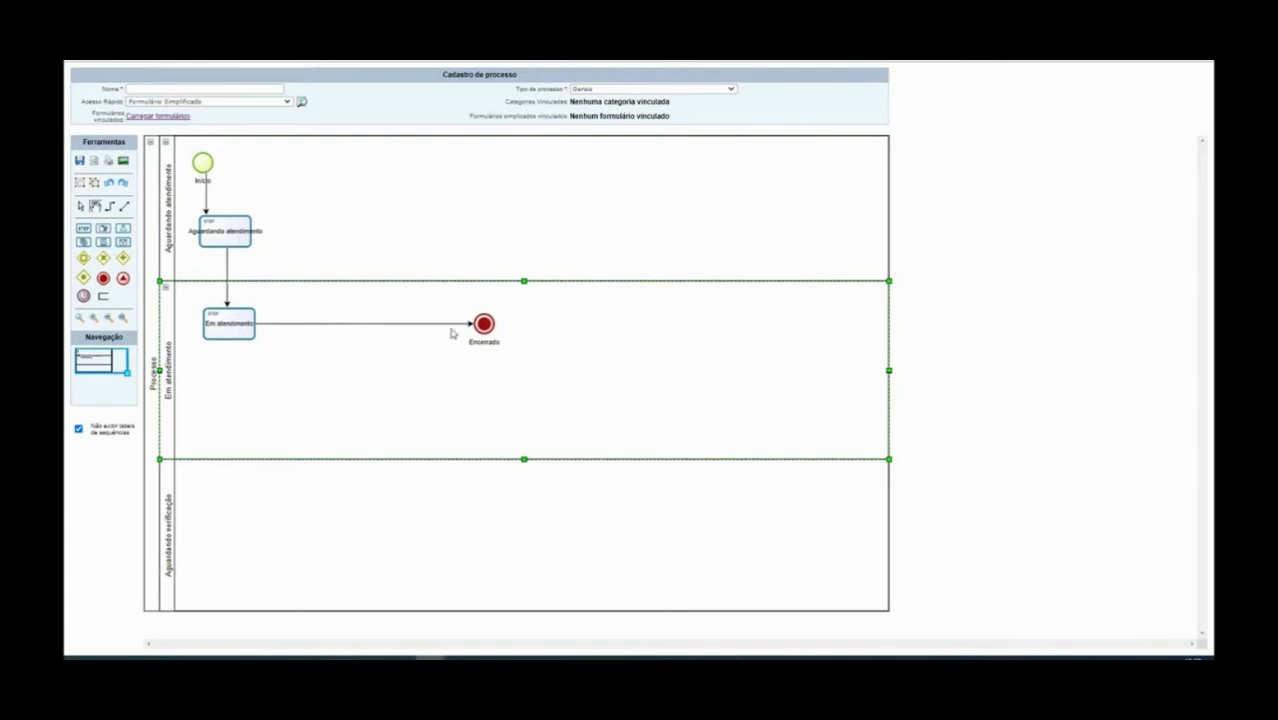
left_click(202, 89)
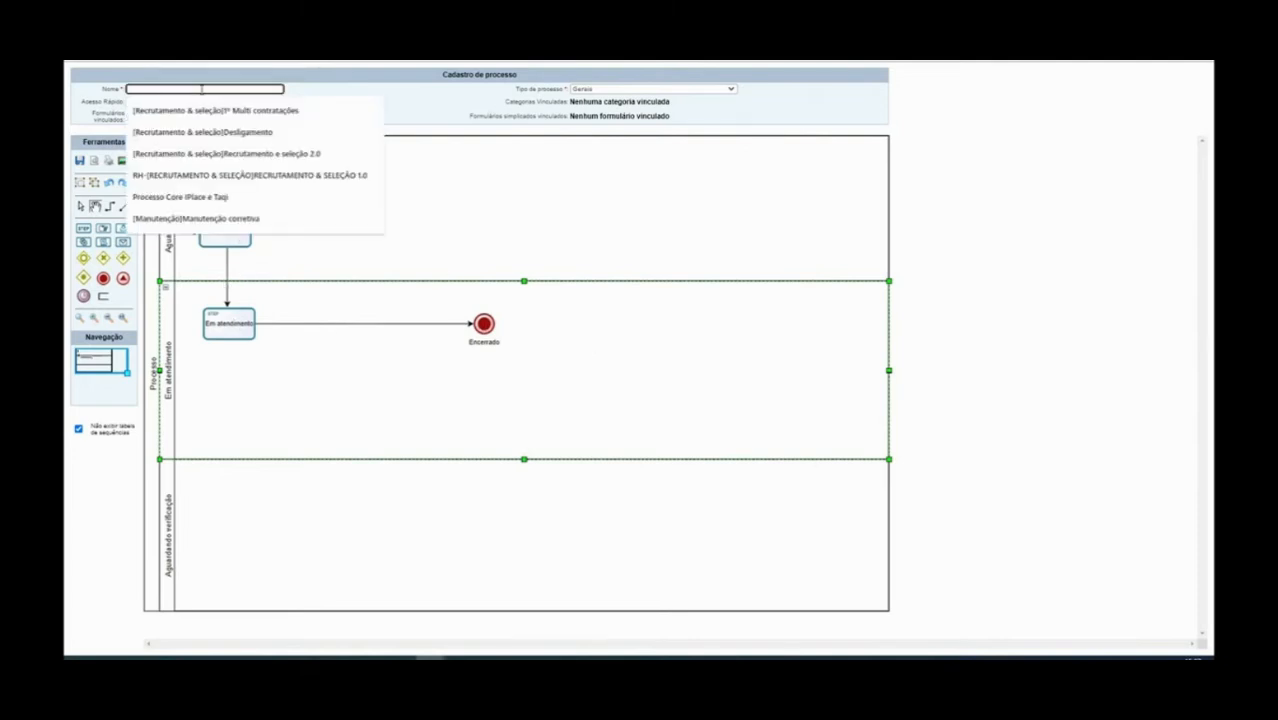
type("[")
type("Pedidos")
type(" TE")
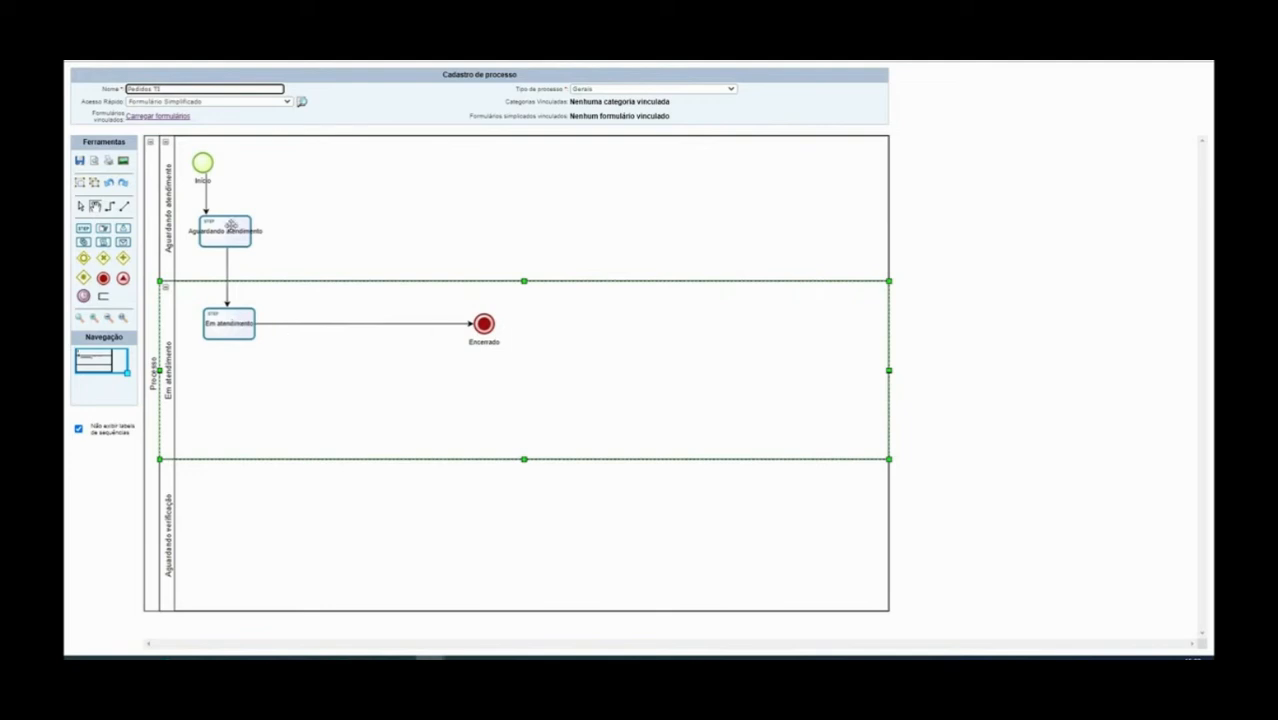
left_click(482, 324)
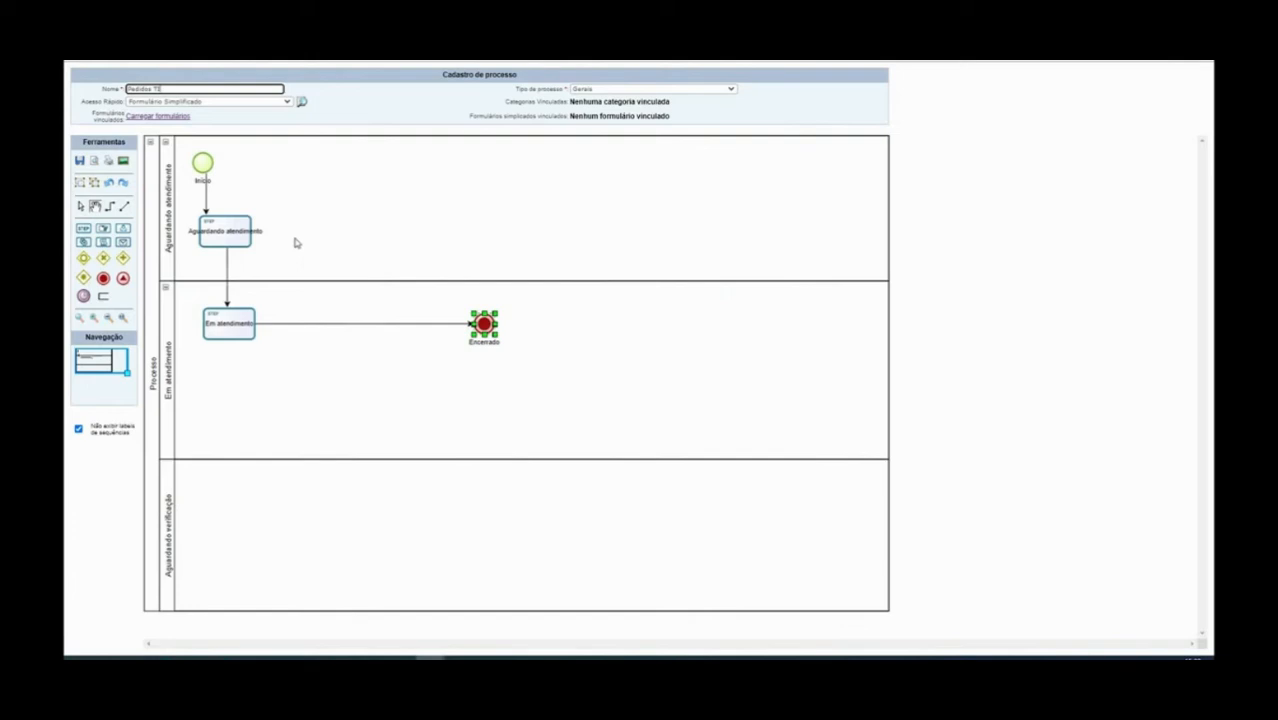
Delete the Encerrado end event through its right-click Deletar option
left_click(512, 367)
left_click(484, 328)
right_click(485, 328)
left_click(518, 596)
Save the diagram and dismiss the alert about Em atendimento lacking an outgoing connection
left_click(300, 362)
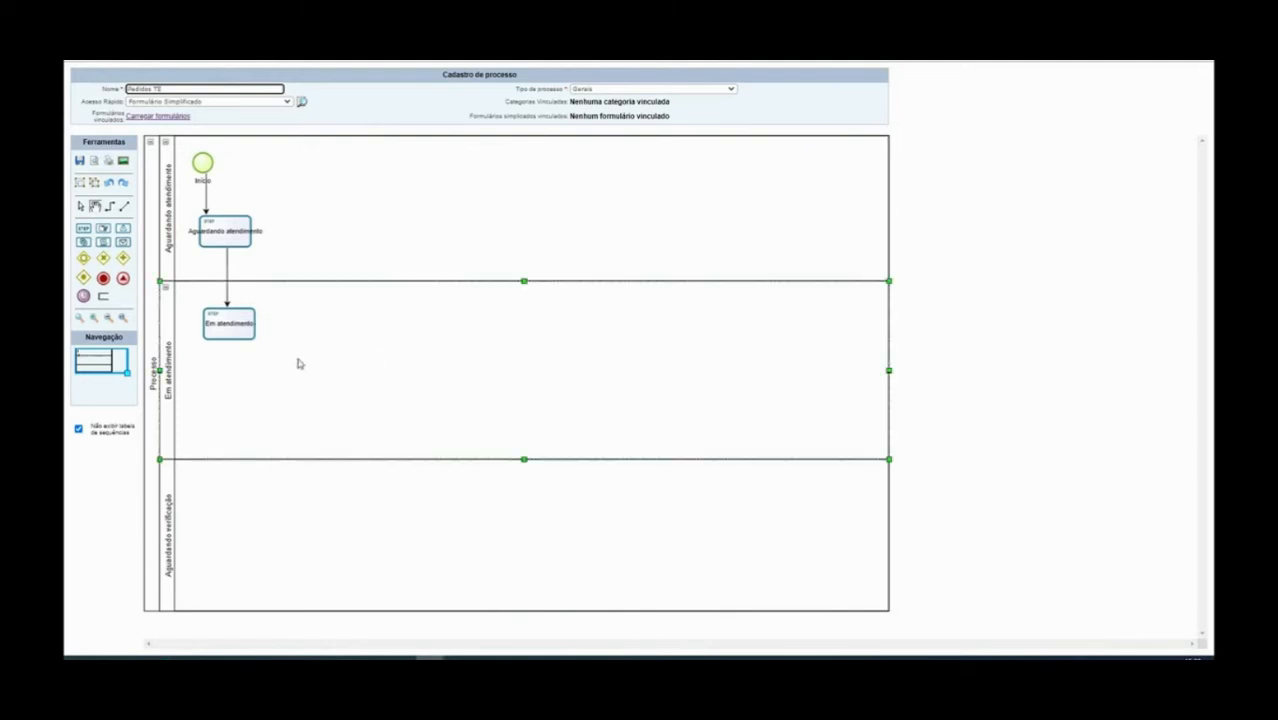
left_click(80, 163)
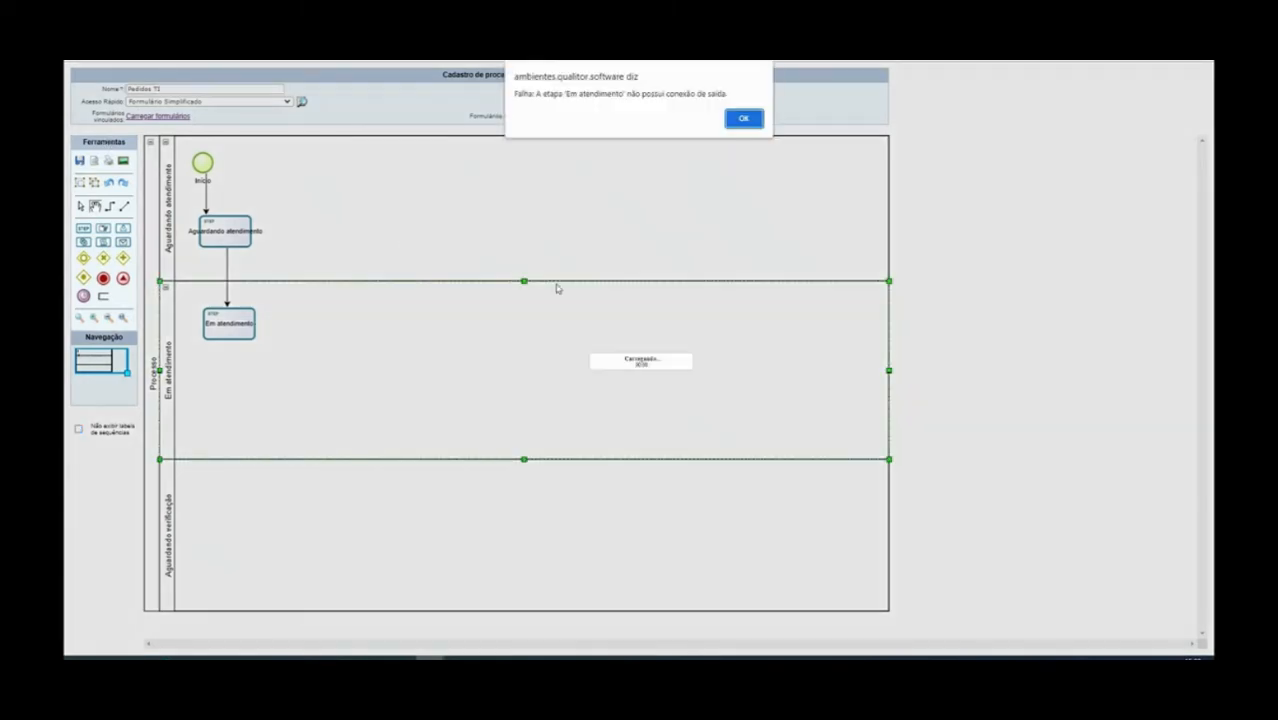
left_click_drag(534, 94, 680, 95)
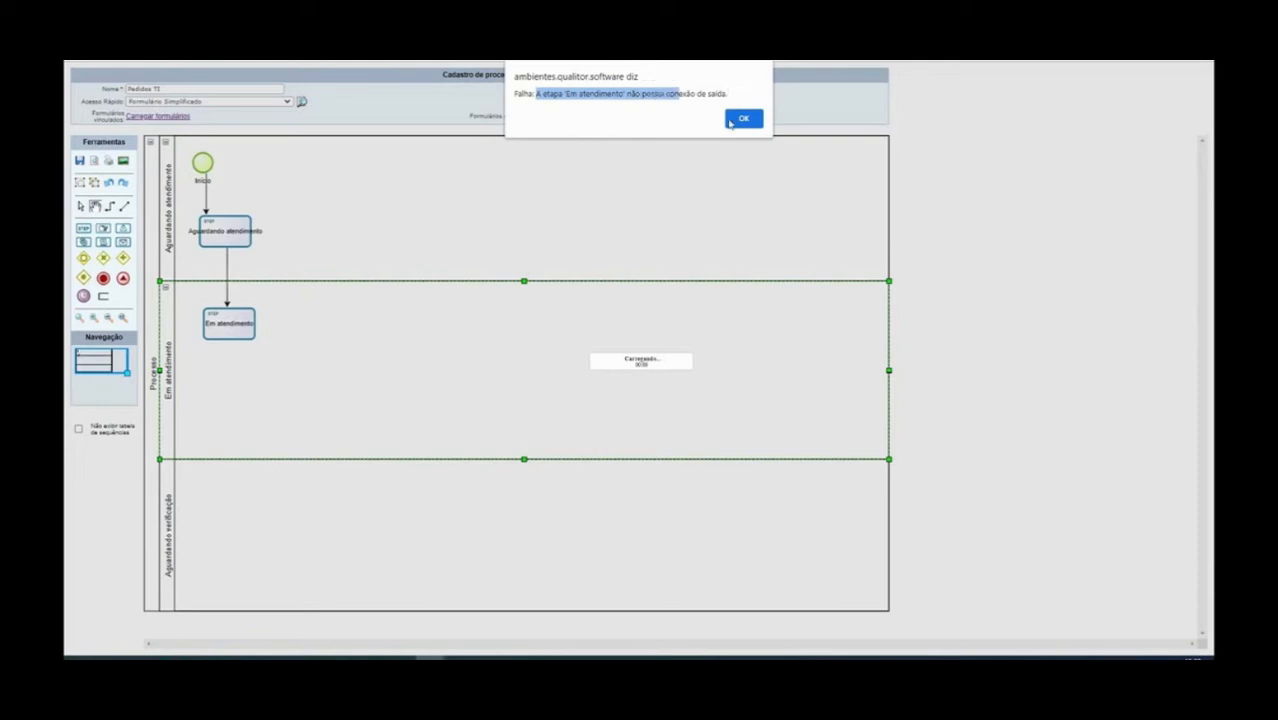
left_click(754, 121)
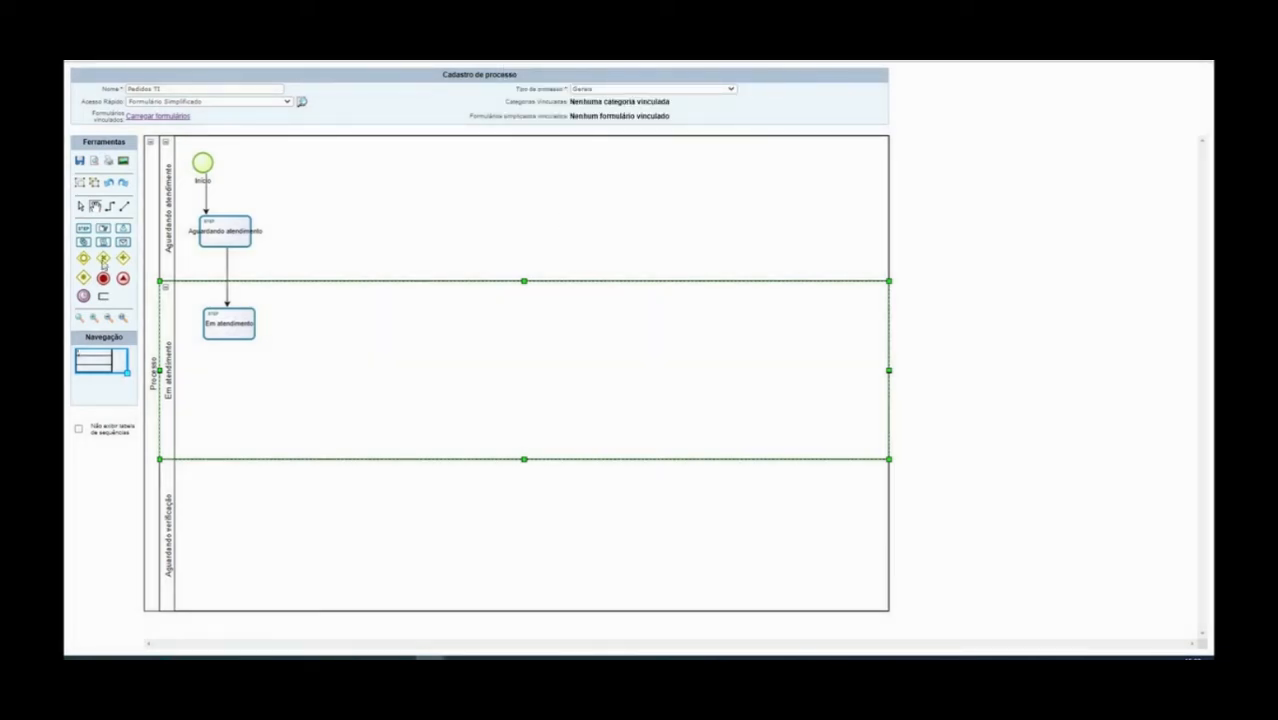
Place a new end event in the Em atendimento lane and connect Em atendimento to it
left_click(102, 280)
left_click(568, 308)
left_click(513, 328)
mouse_move(226, 324)
left_mouse_down()
mouse_move(409, 329)
mouse_move(228, 322)
left_mouse_up()
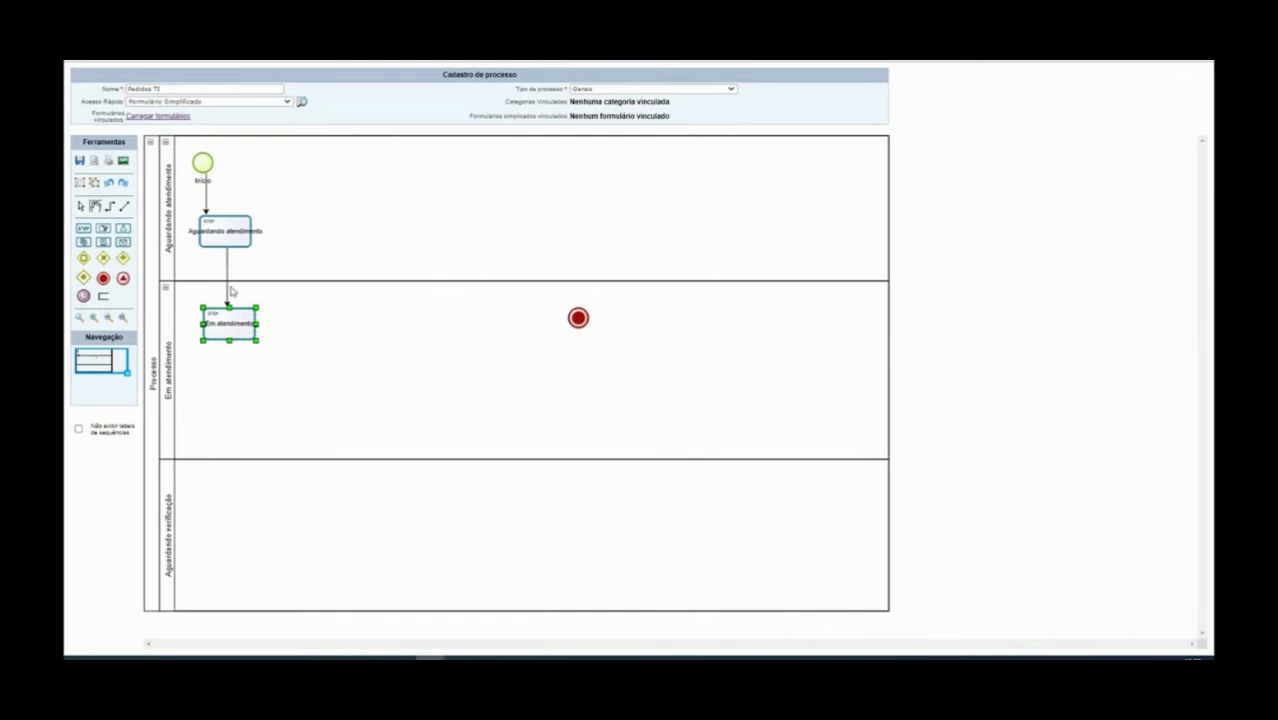
left_click(110, 206)
left_click_drag(248, 332, 578, 318)
left_click(575, 355)
Label the new end event 'Encerrado'
double_click(577, 325)
type("Encerrado")
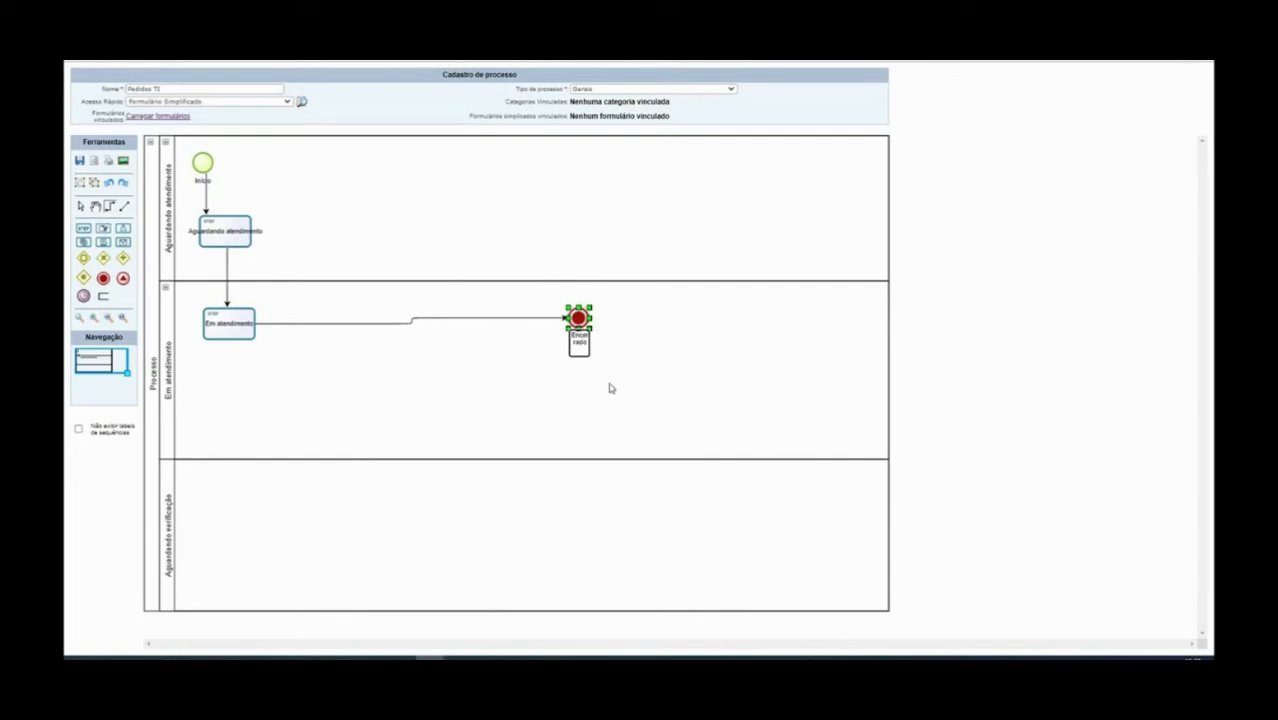
left_click(615, 395)
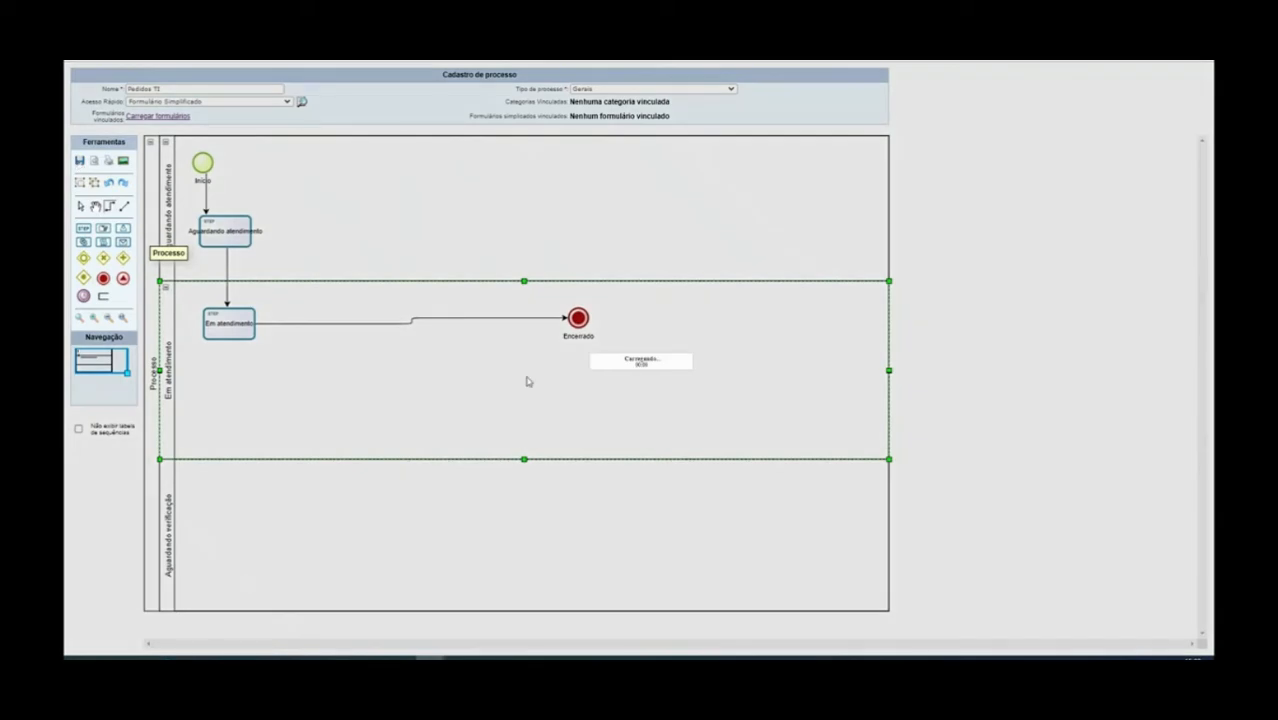
left_click(232, 232)
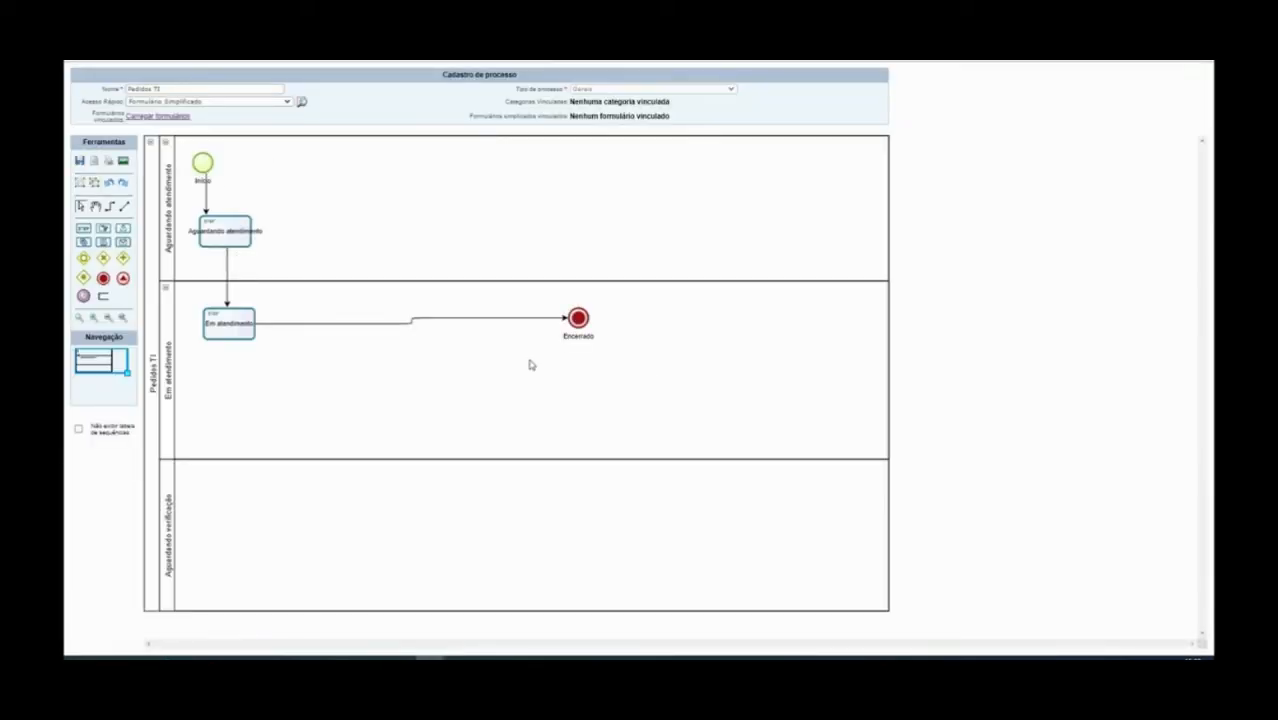
left_click(232, 238)
Change the first task's label from 'Aguardando atendimento' to 'Análise do pedido'
left_click(513, 396)
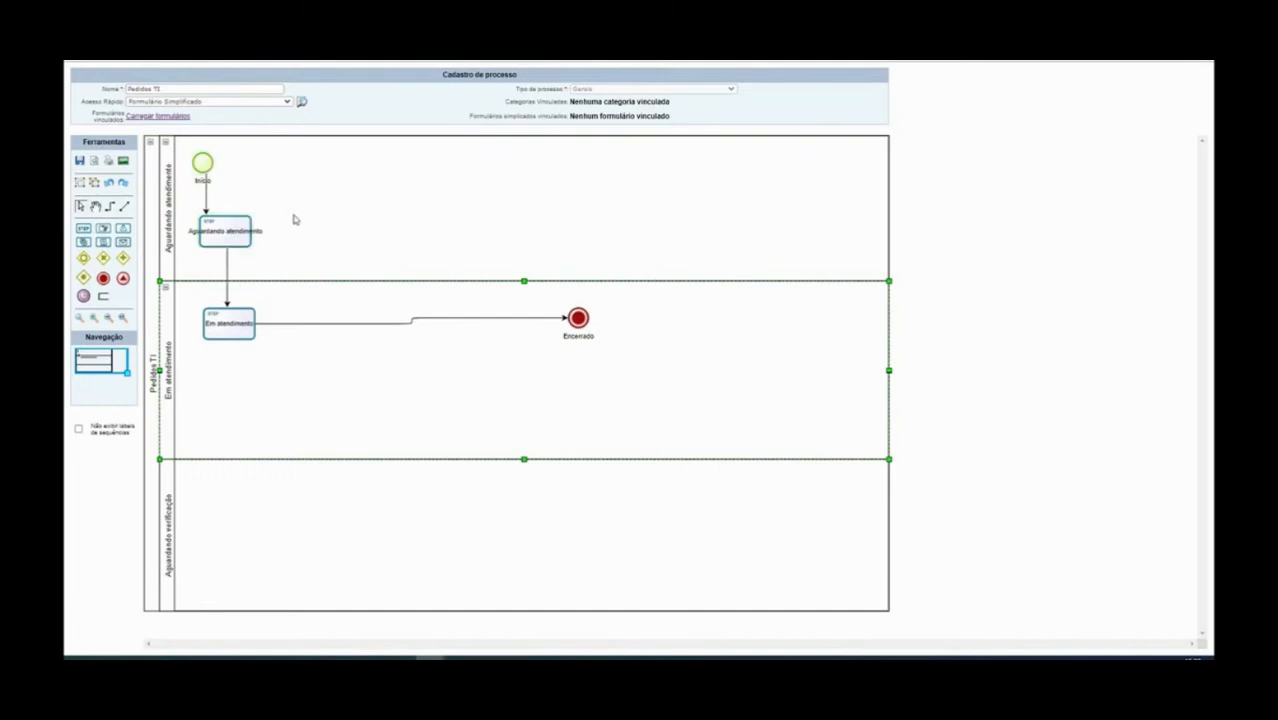
double_click(228, 232)
left_click(330, 237)
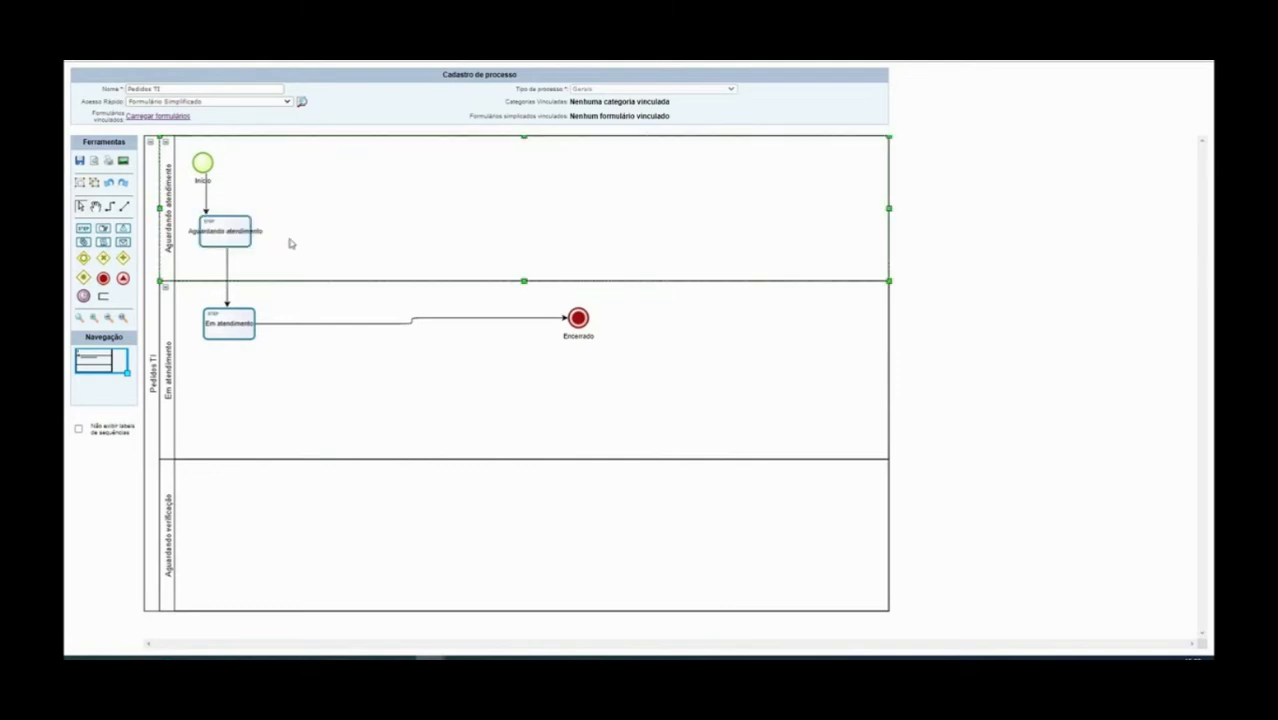
double_click(219, 234)
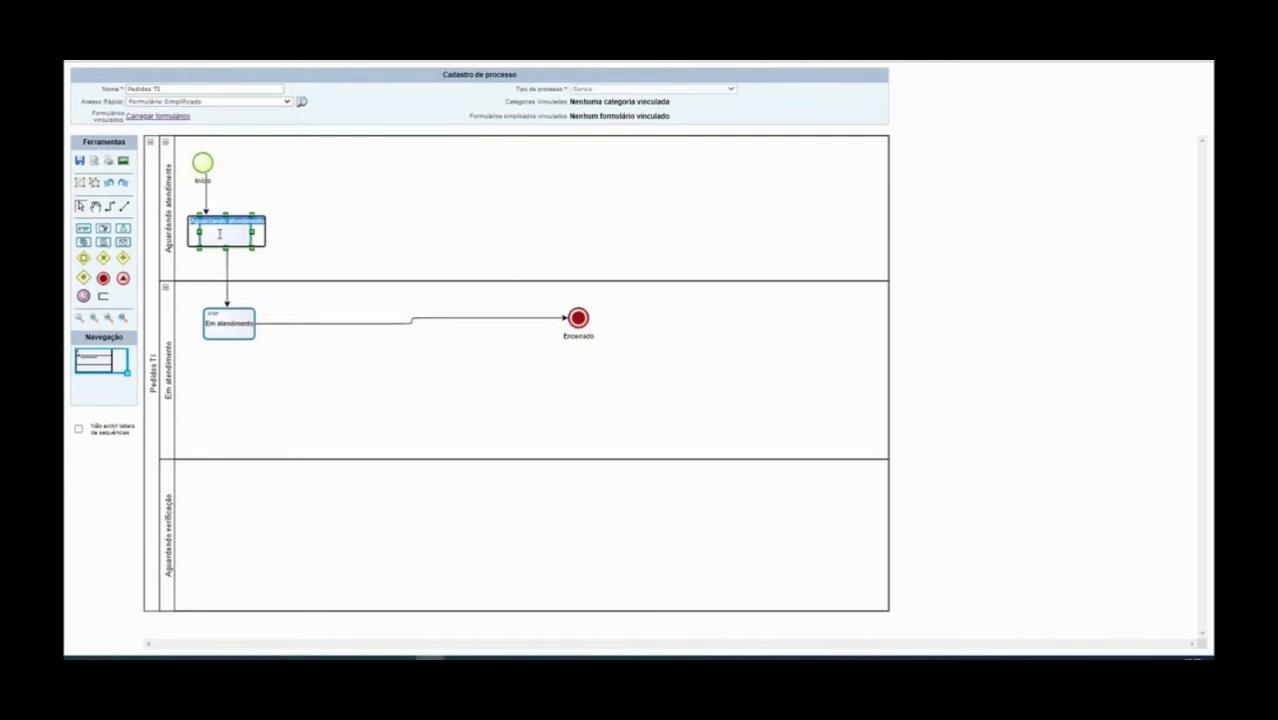
type("Aguar")
type("ndimento")
type("dido")
left_click(308, 220)
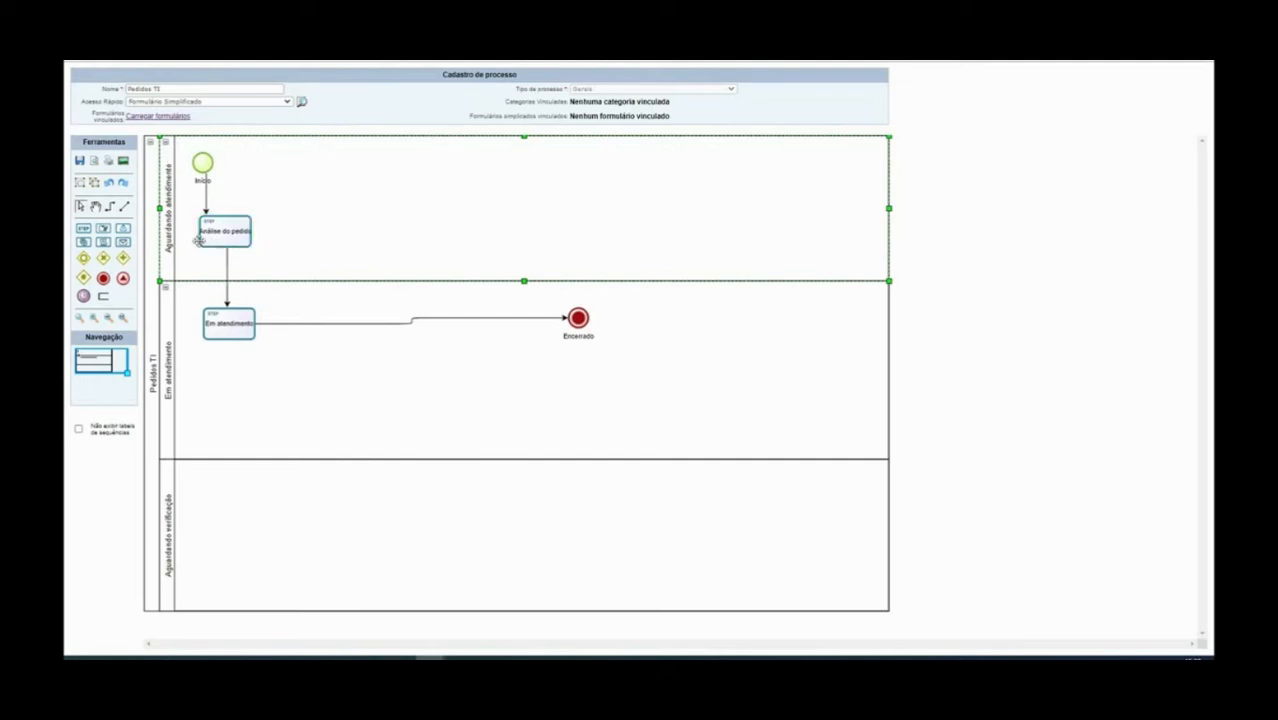
double_click(226, 232)
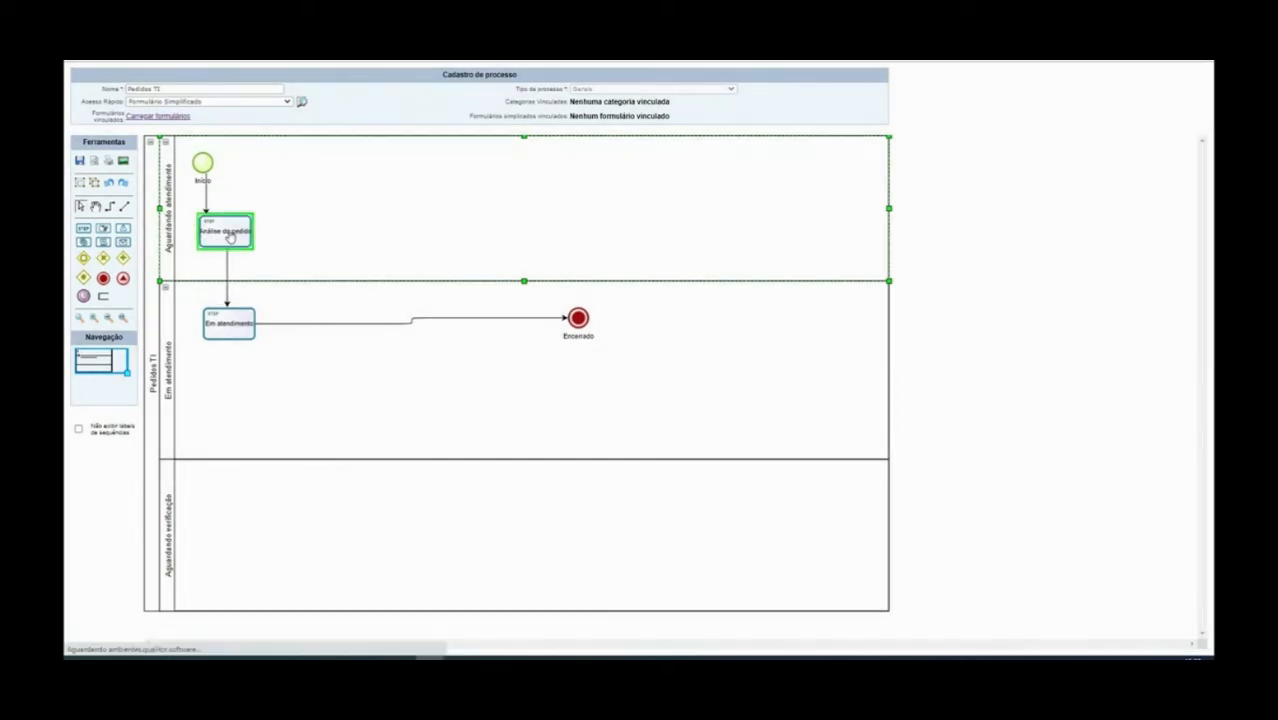
right_click(229, 234)
left_click(277, 196)
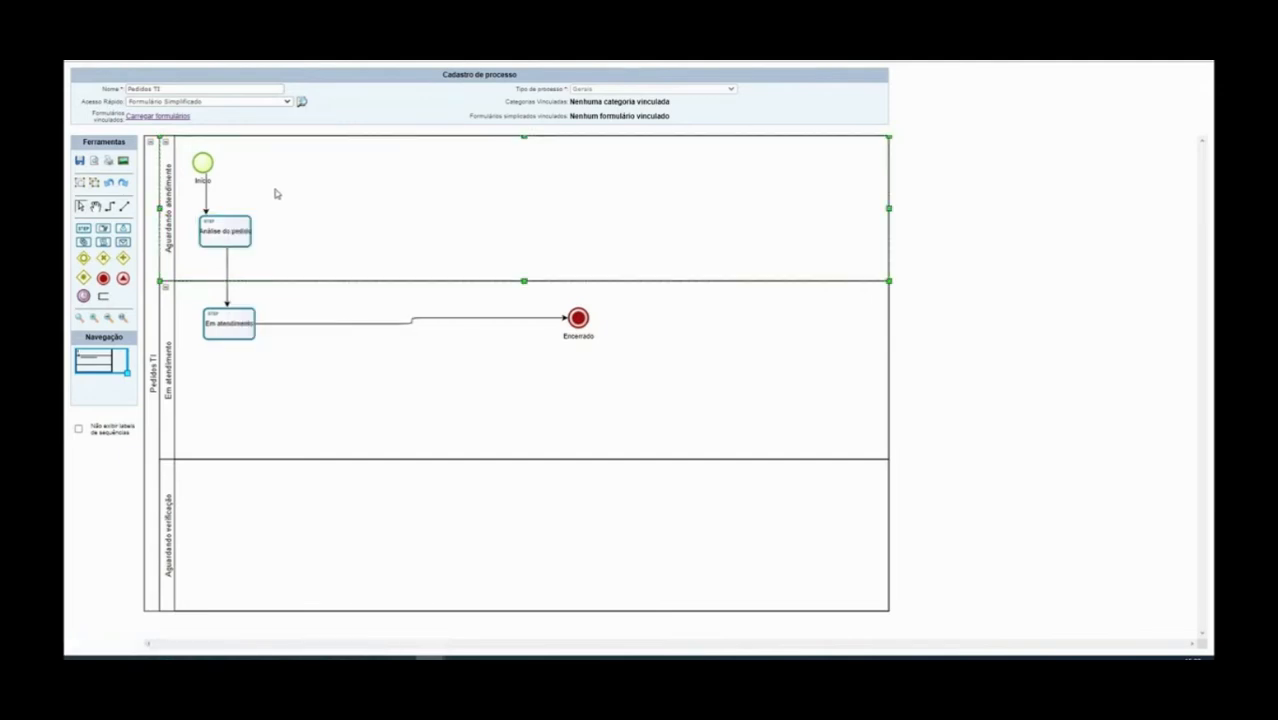
right_click(221, 219)
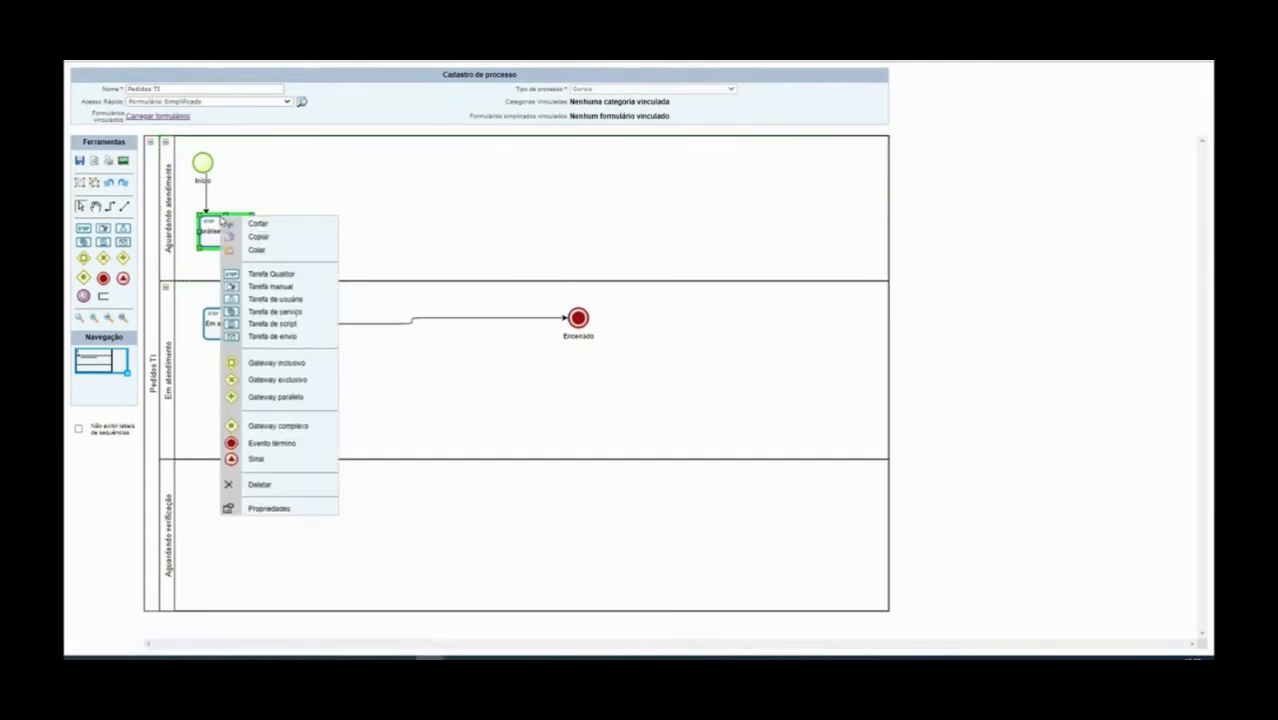
Choose Propriedades for Análise do pedido to load its Editar Etapa form
left_click(283, 510)
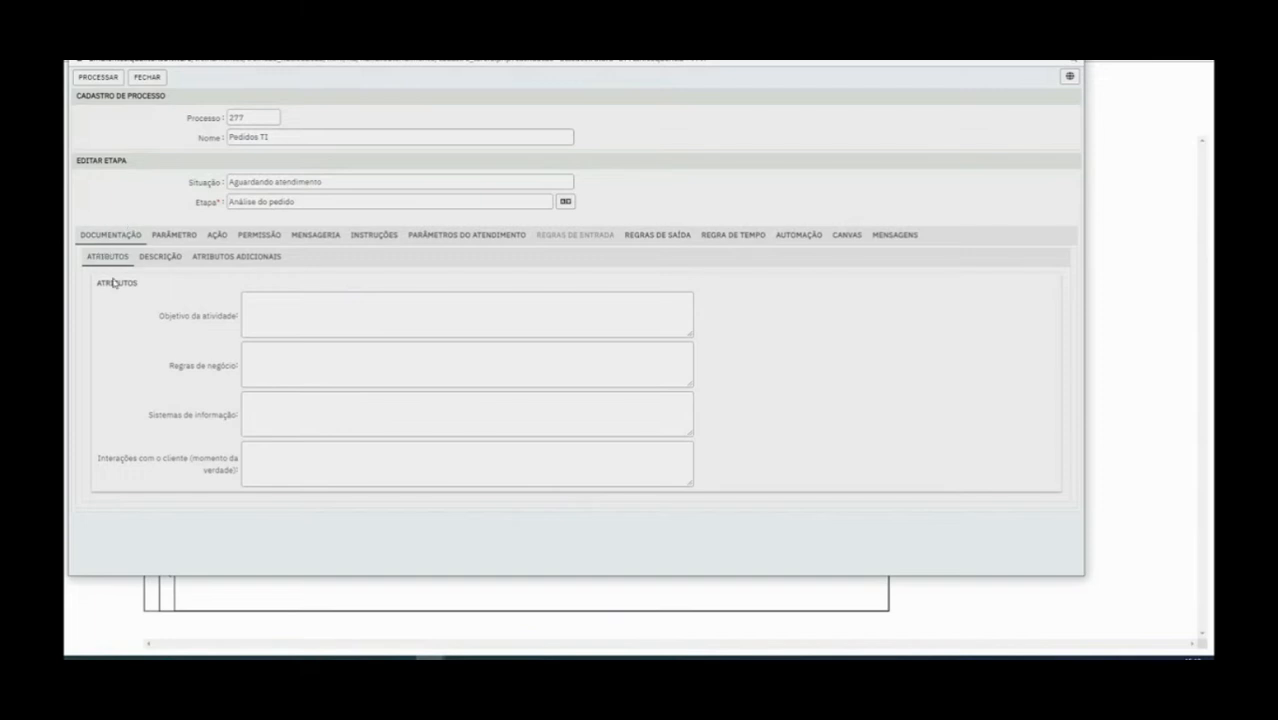
left_click(266, 310)
left_click_drag(150, 414, 172, 422)
left_click_drag(225, 424, 259, 419)
left_click(267, 422)
left_click(161, 257)
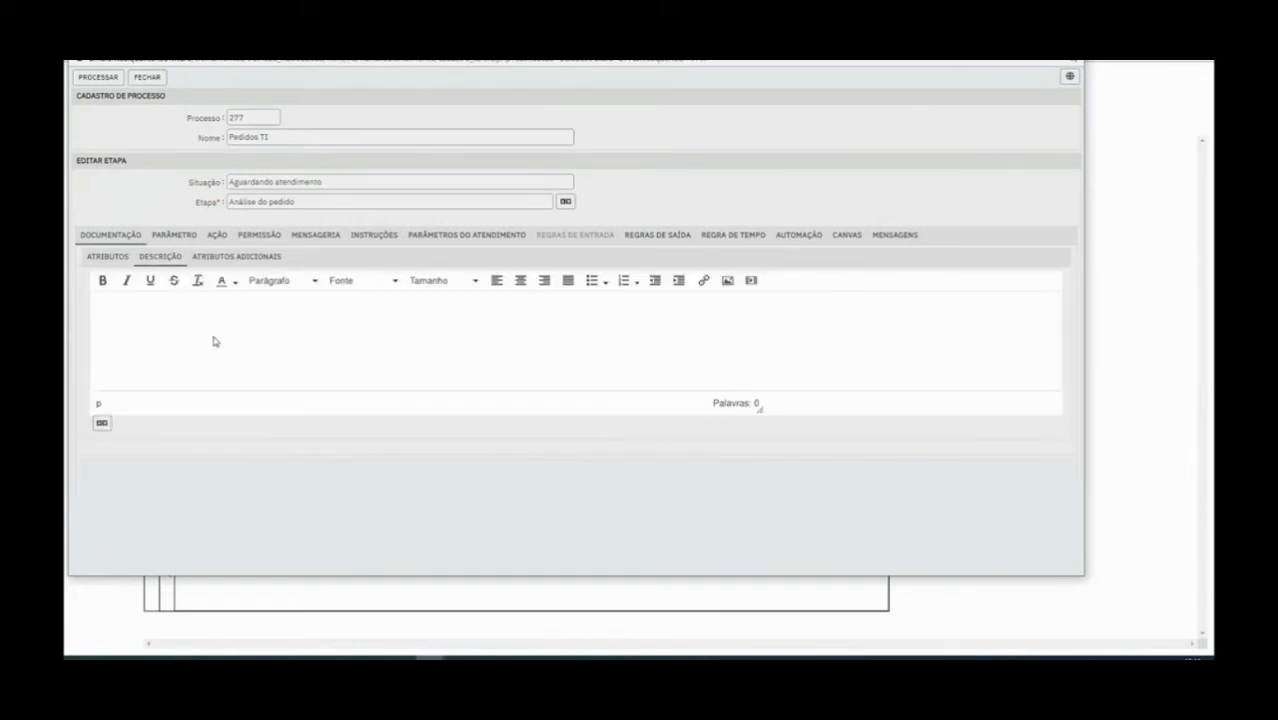
left_click(727, 280)
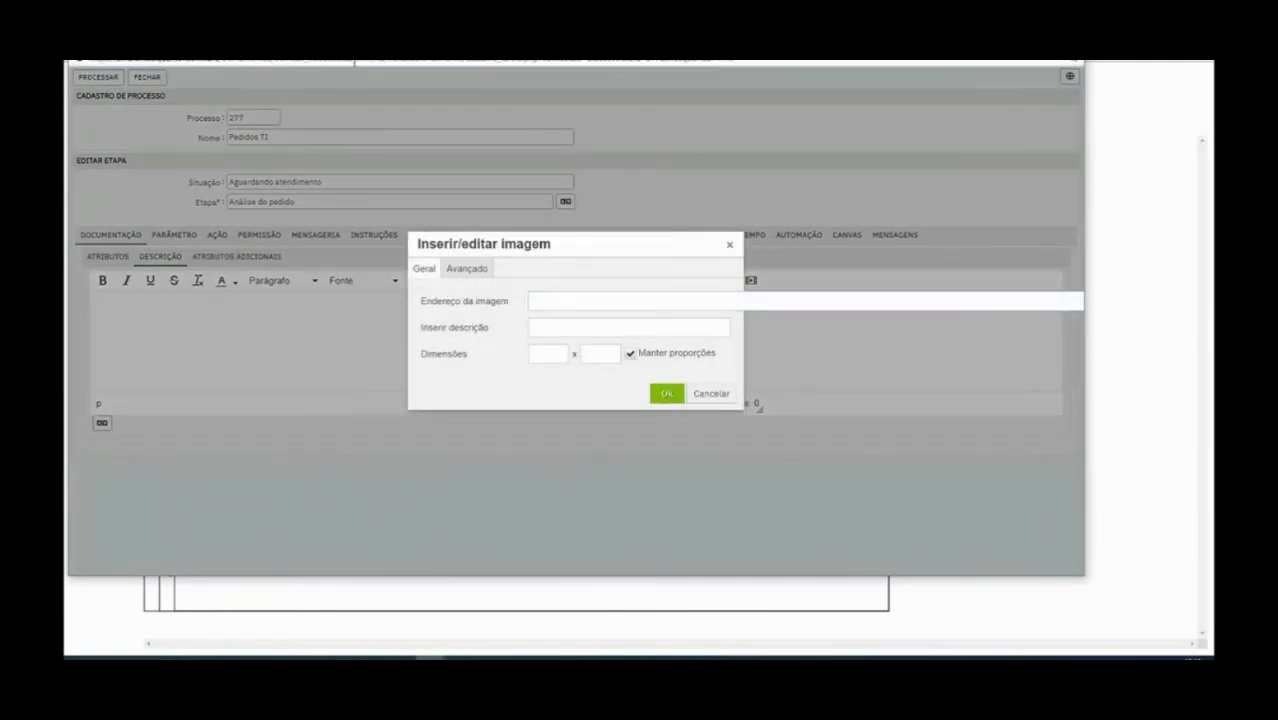
type("https://ambientes.qualitor.software/treinamentos/trein820_nucleo2022")
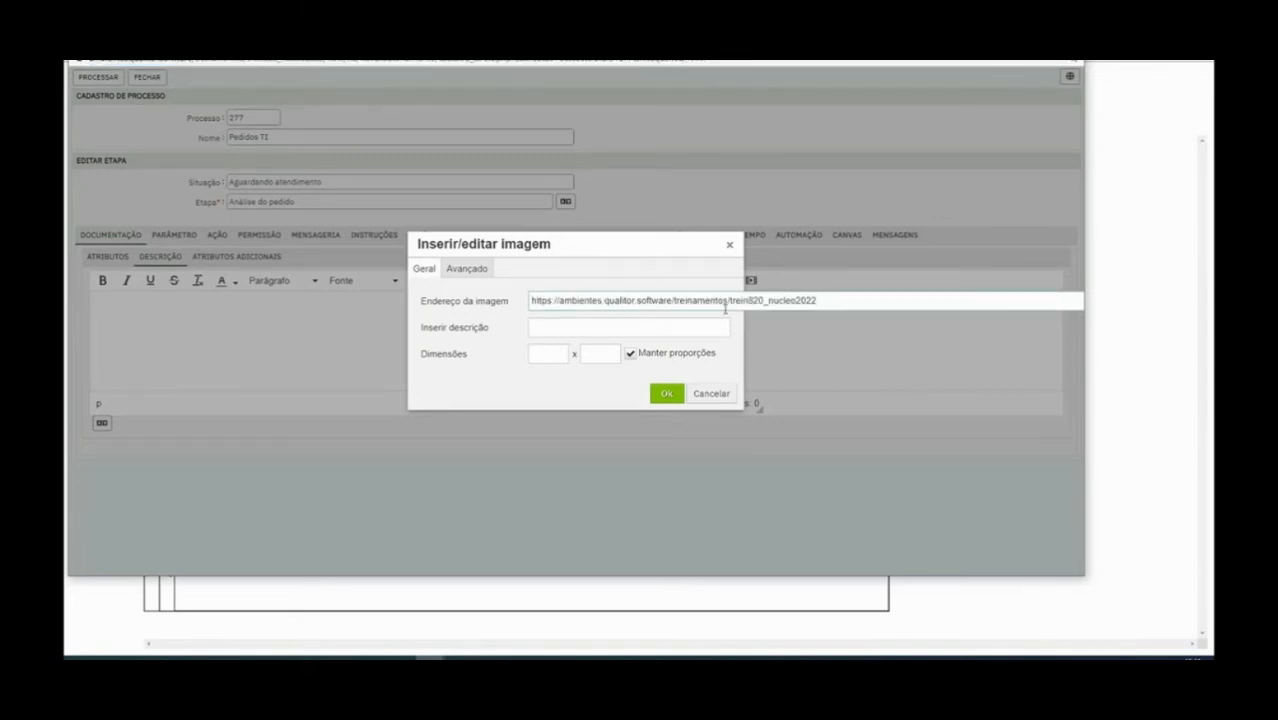
type("/logo")
type(".")
key("BackSpace")
key("ctrl+a")
key("BackSpace")
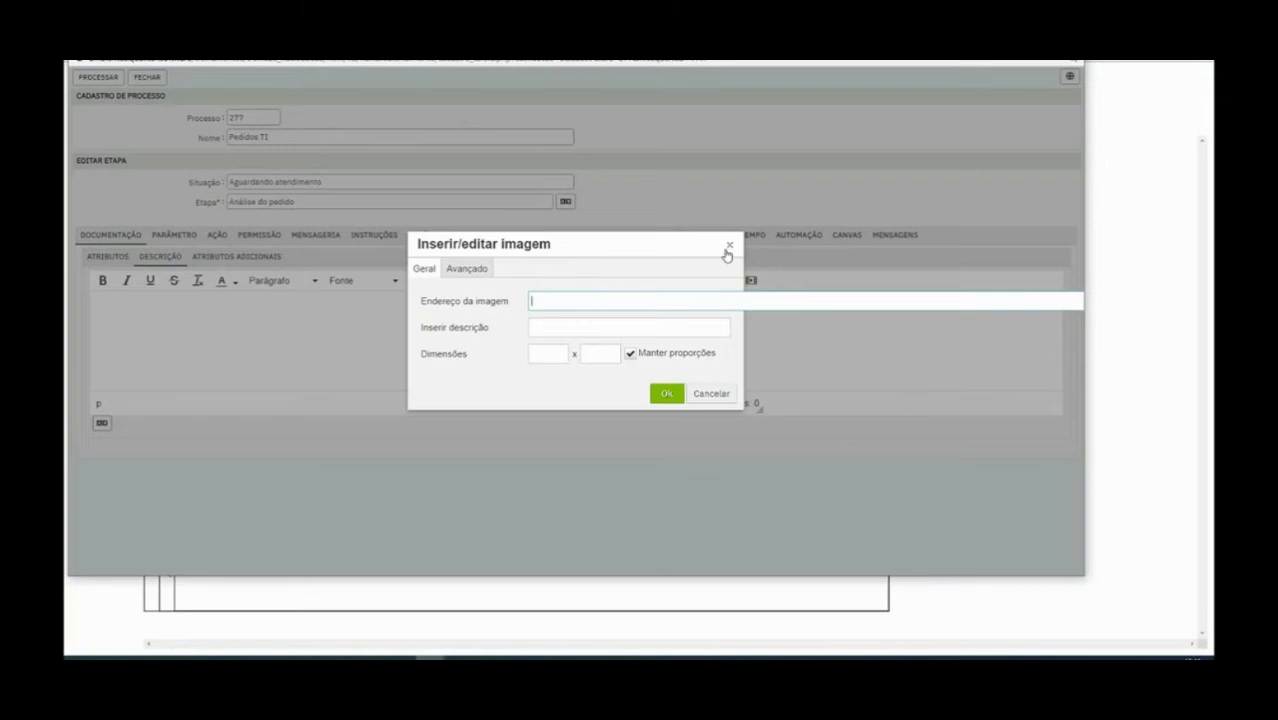
left_click(453, 271)
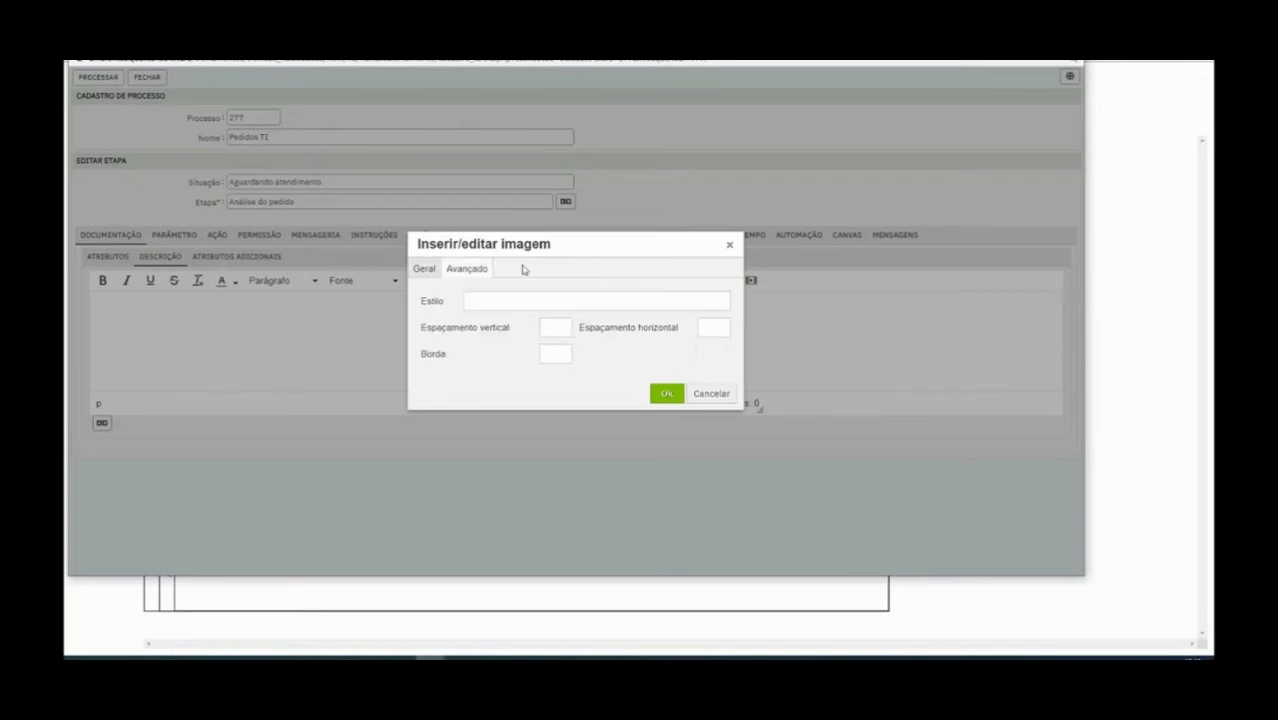
left_click(729, 244)
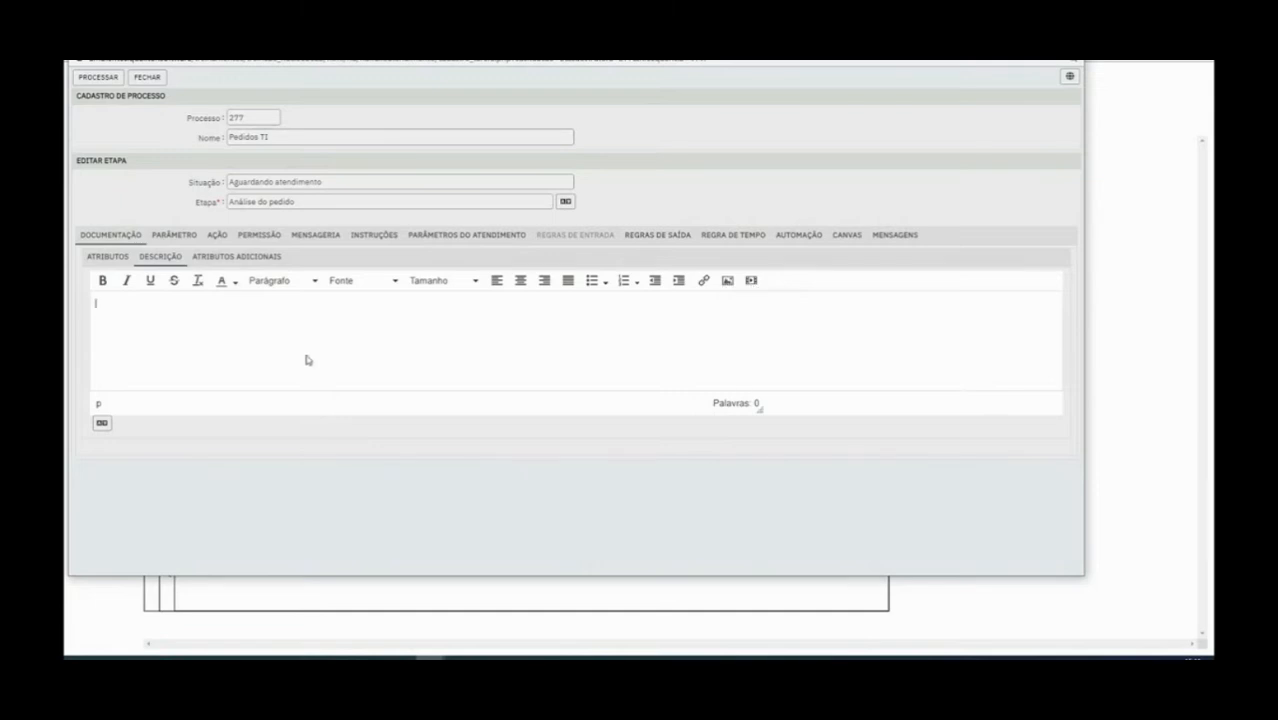
left_click(102, 258)
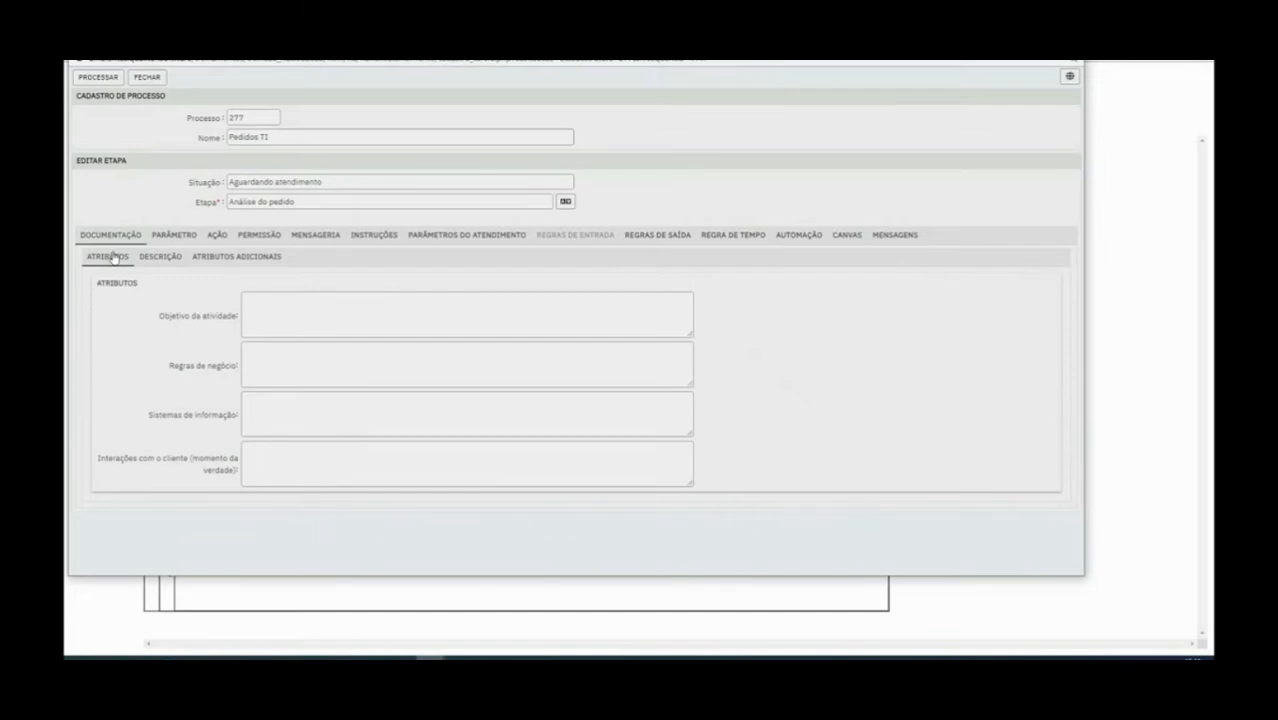
Show the step's Parâmetro tab, where Comportamento is Permanecer nesta etapa, and move the window aside
left_click(170, 236)
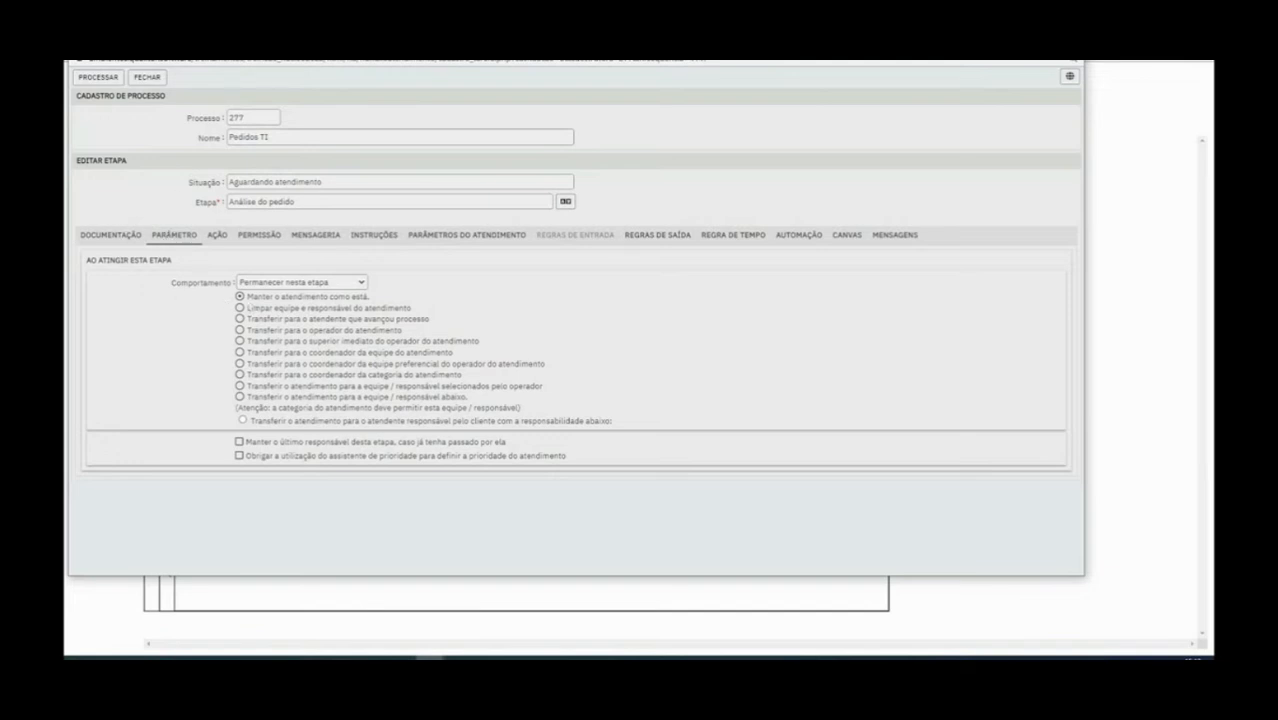
left_click_drag(239, 50, 273, 81)
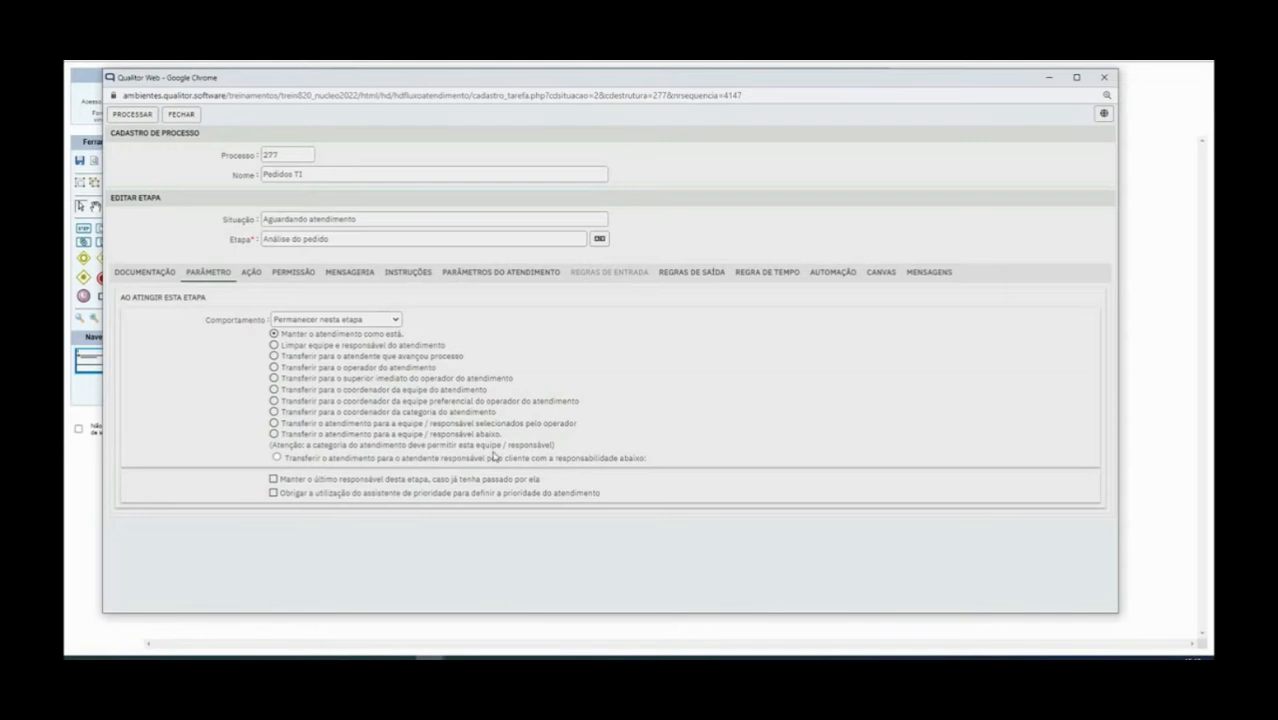
Go through the transfer options, from clearing team and responsible to the immediate superior
left_click(275, 345)
left_click_drag(284, 347, 466, 350)
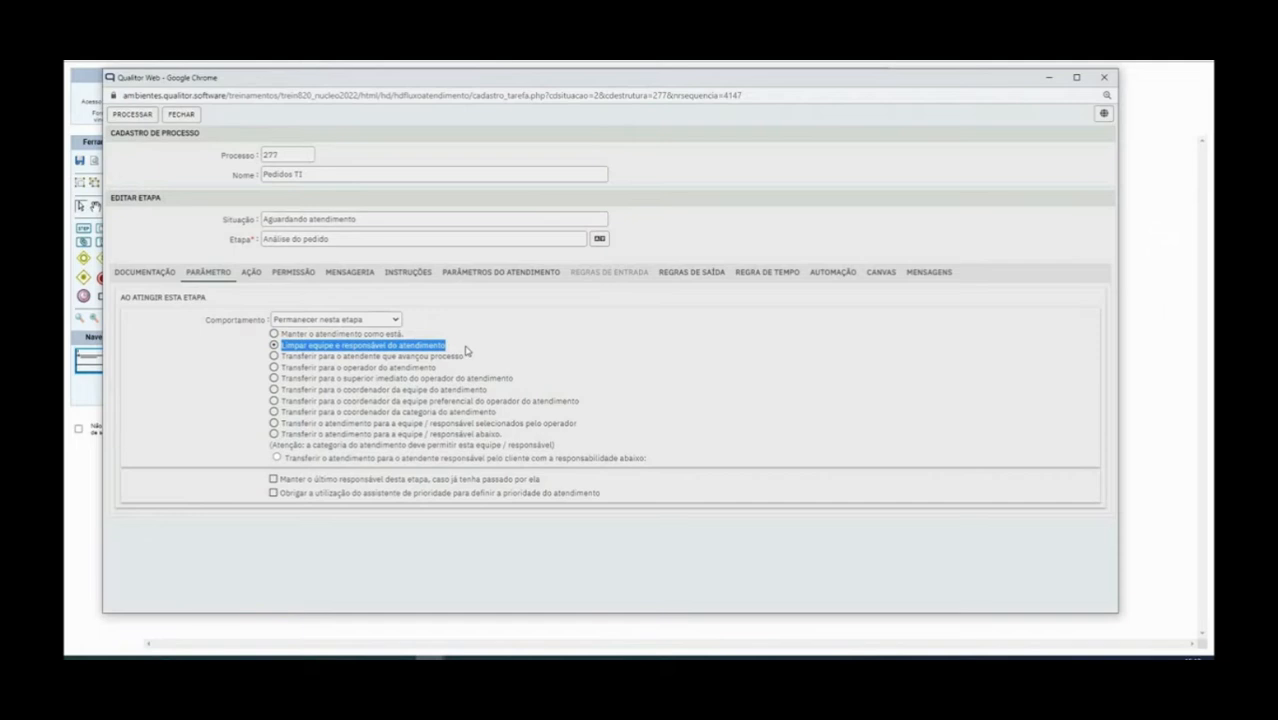
left_click_drag(283, 357, 472, 362)
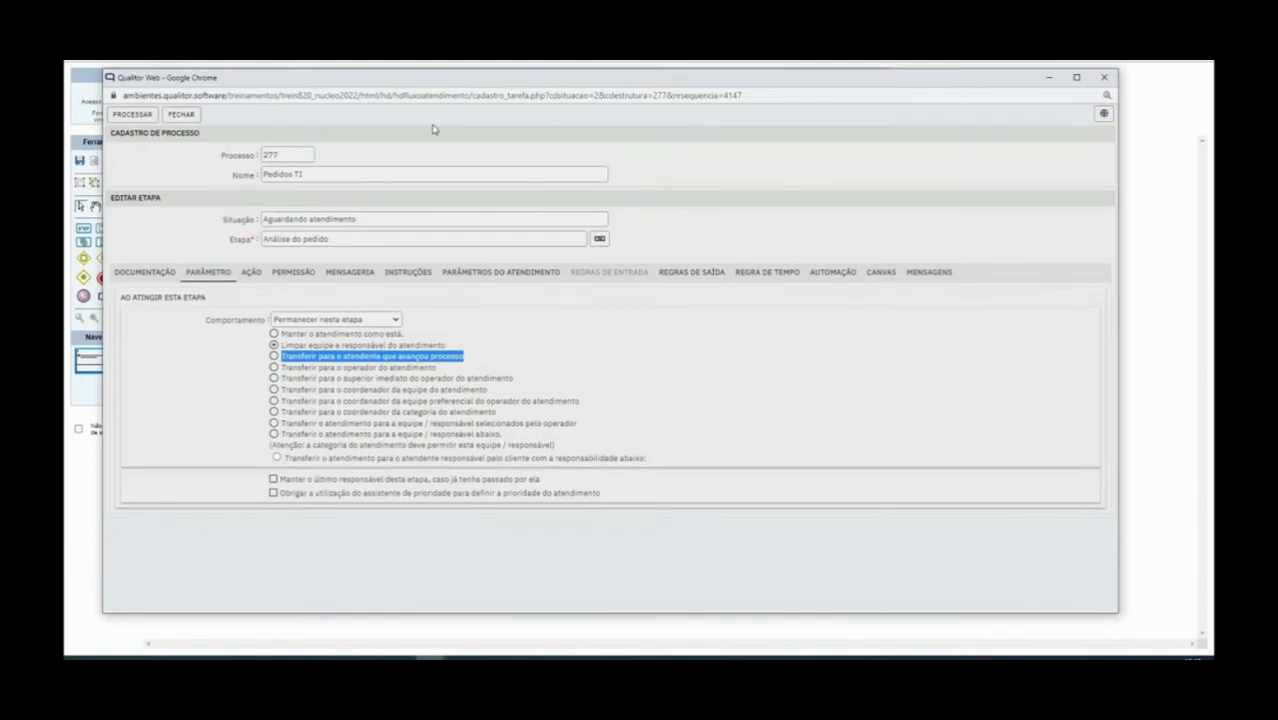
left_click_drag(283, 368, 437, 378)
left_click_drag(282, 378, 416, 390)
left_click(424, 383)
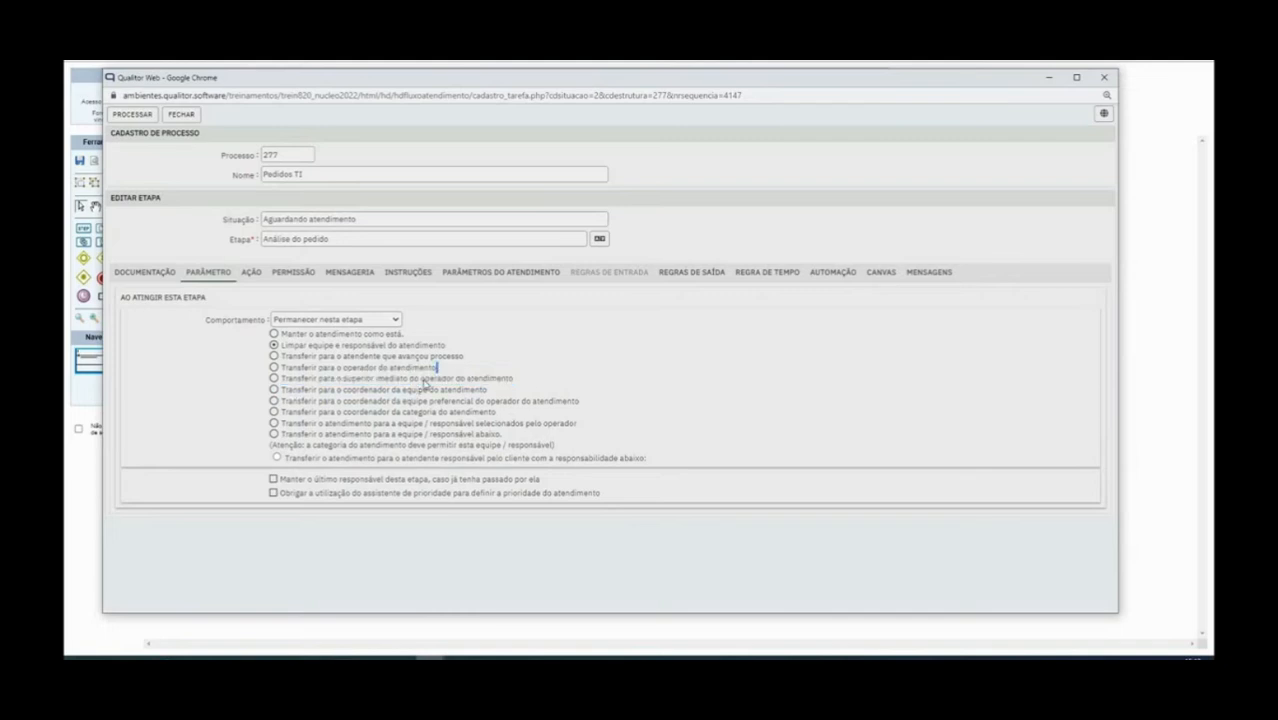
left_click_drag(337, 379, 434, 396)
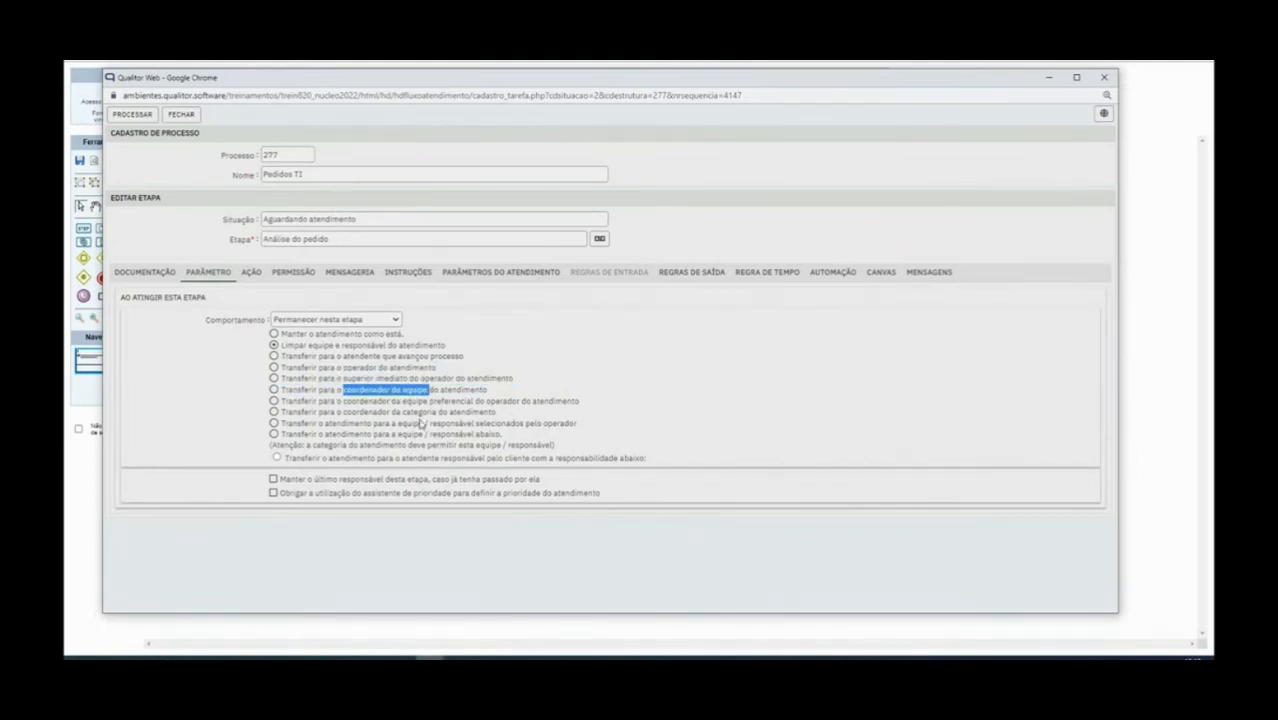
left_click(347, 407)
Compare the coordinator options, then select transfer to the team/responsible chosen by the operator
left_click_drag(345, 401, 592, 410)
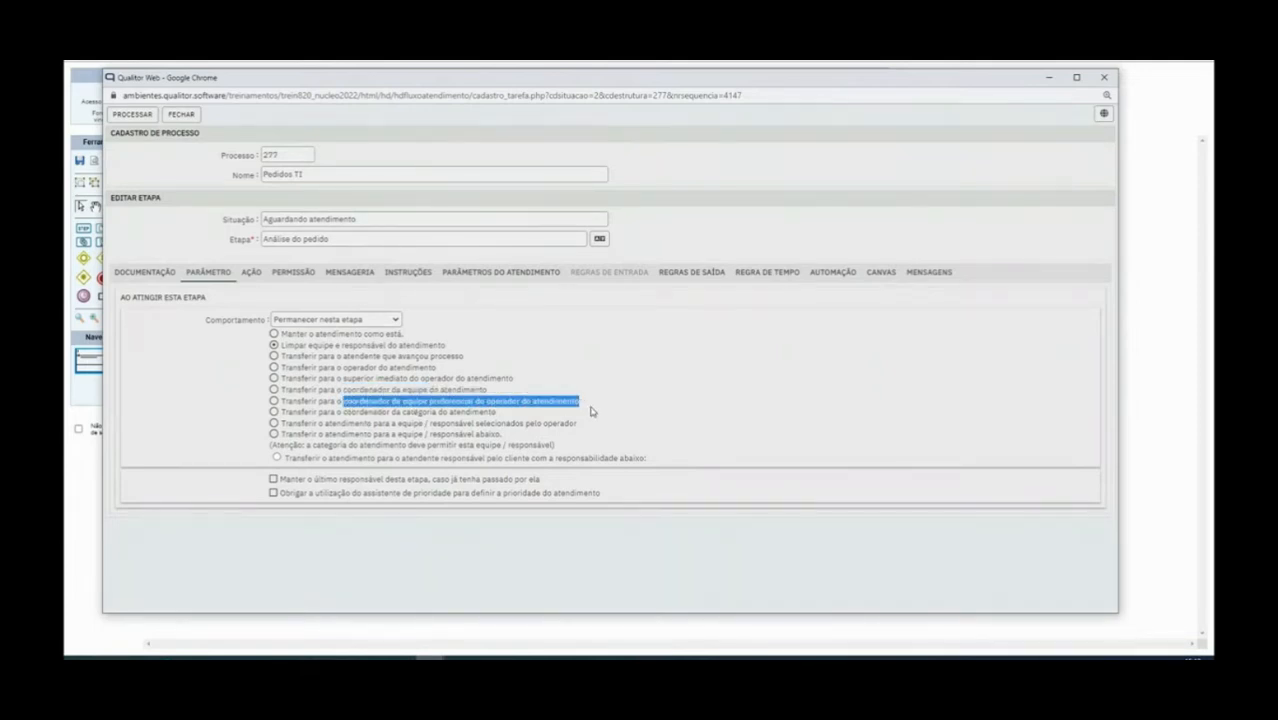
left_click(348, 417)
left_click_drag(348, 417, 440, 418)
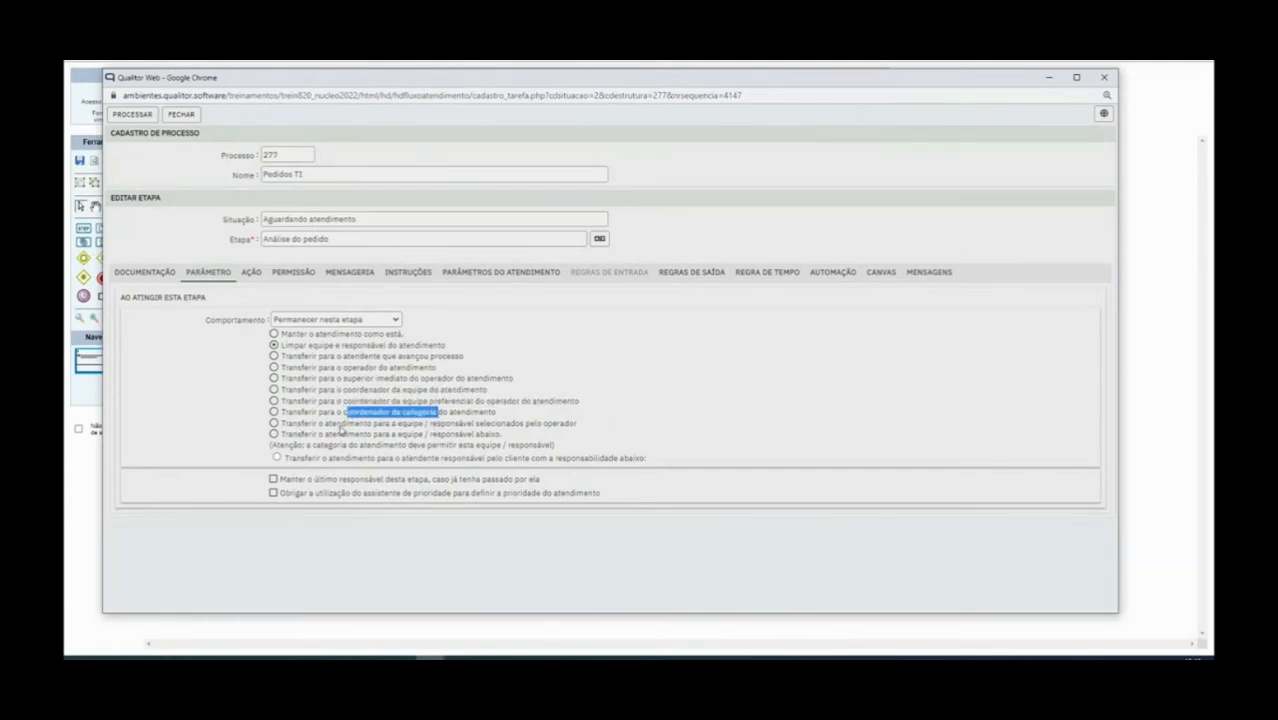
left_click_drag(394, 424, 581, 429)
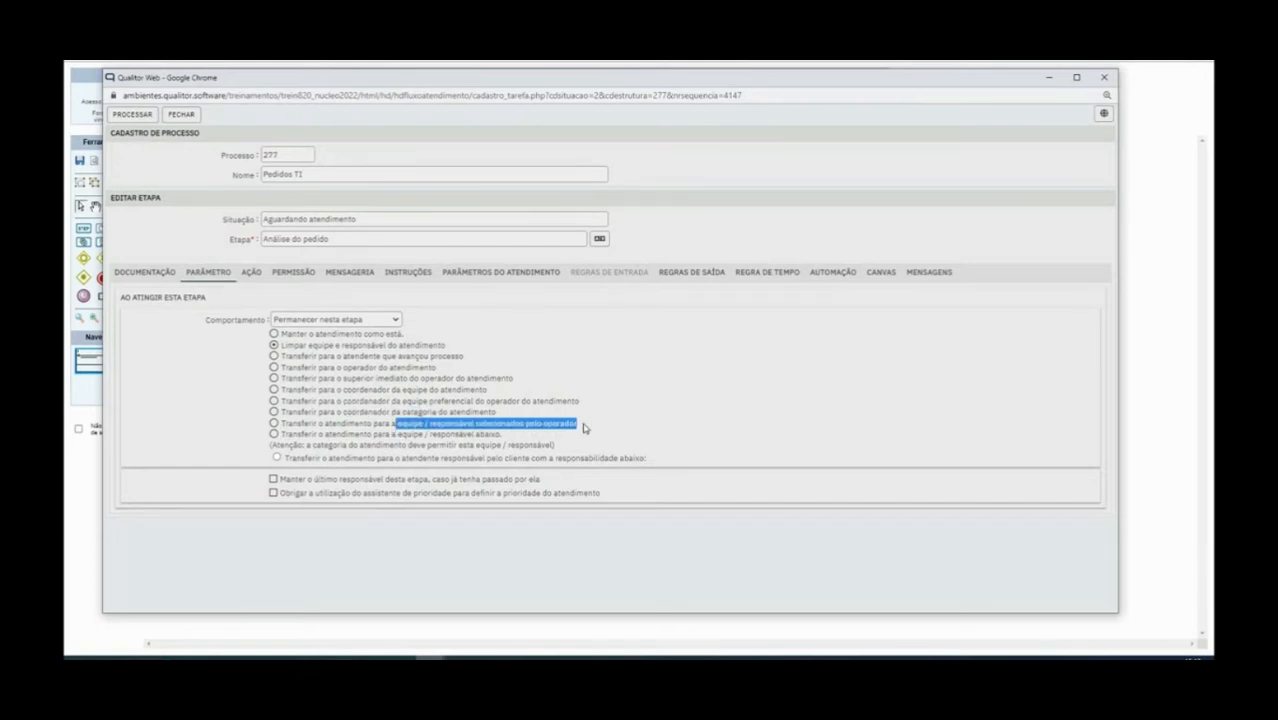
left_click(275, 424)
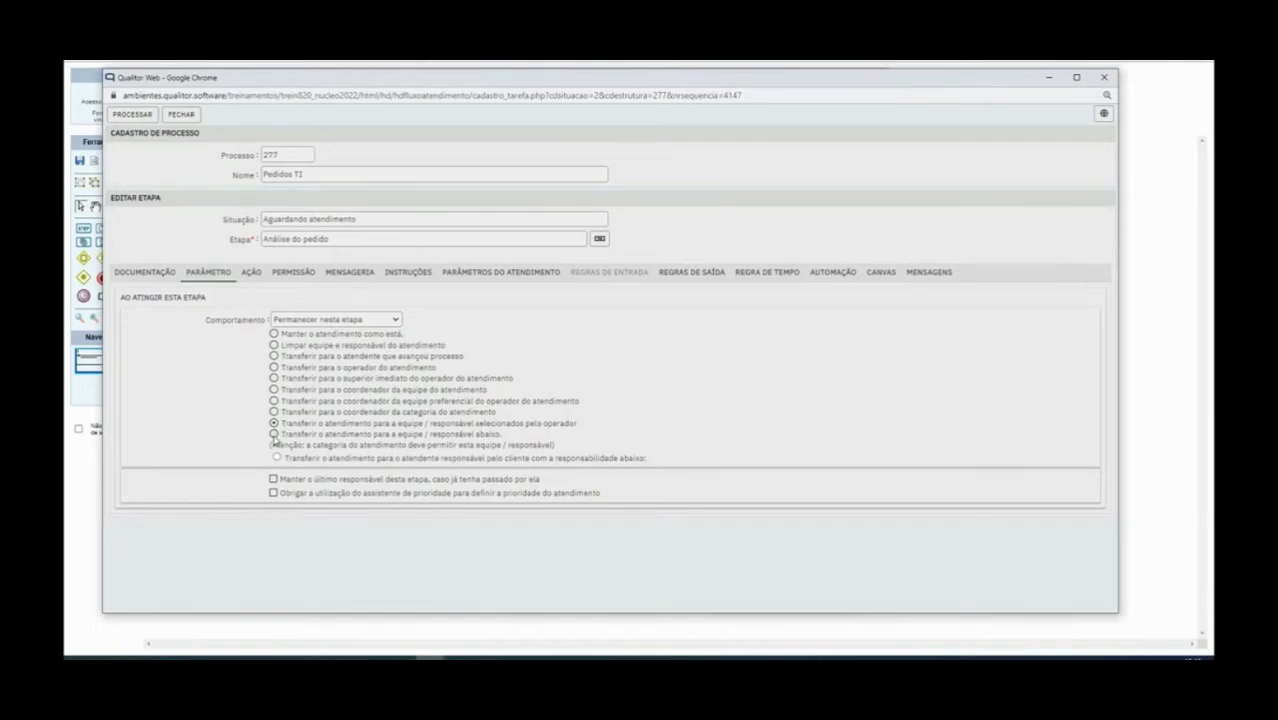
Make the step transfer to the team below, choosing Equipe 91 TREINAMENTO
left_click(274, 435)
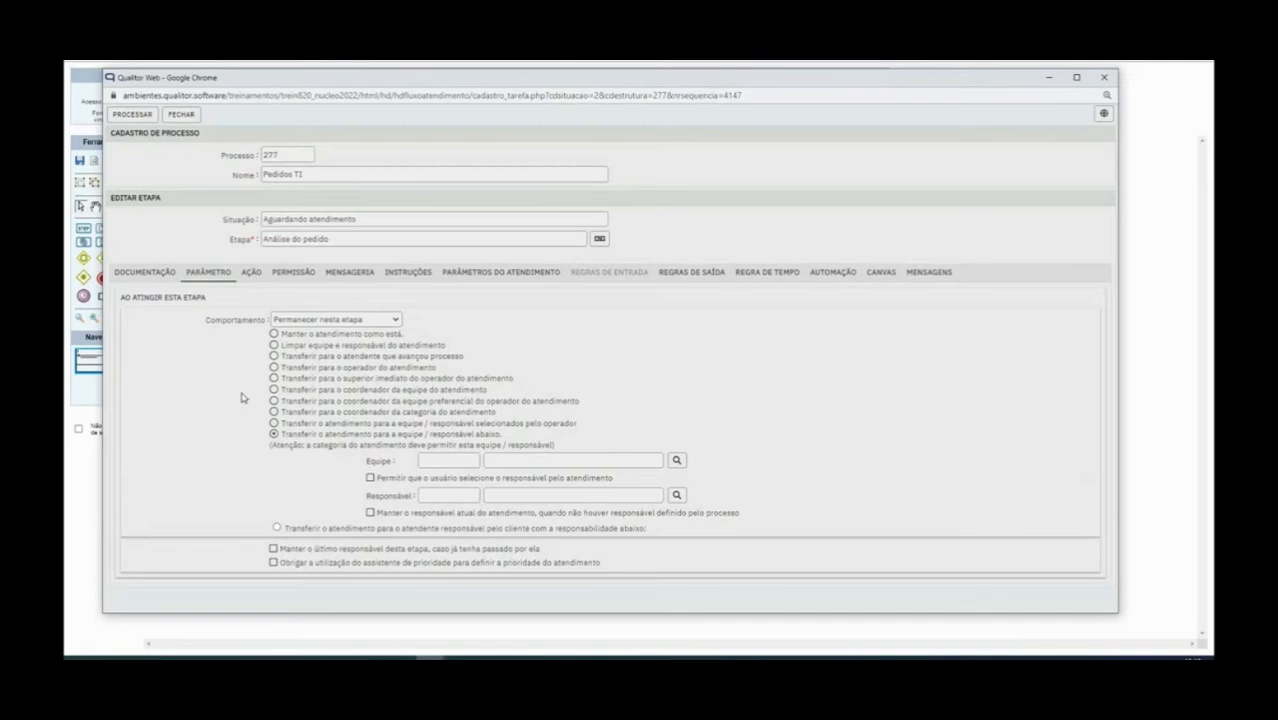
left_click_drag(283, 434, 475, 440)
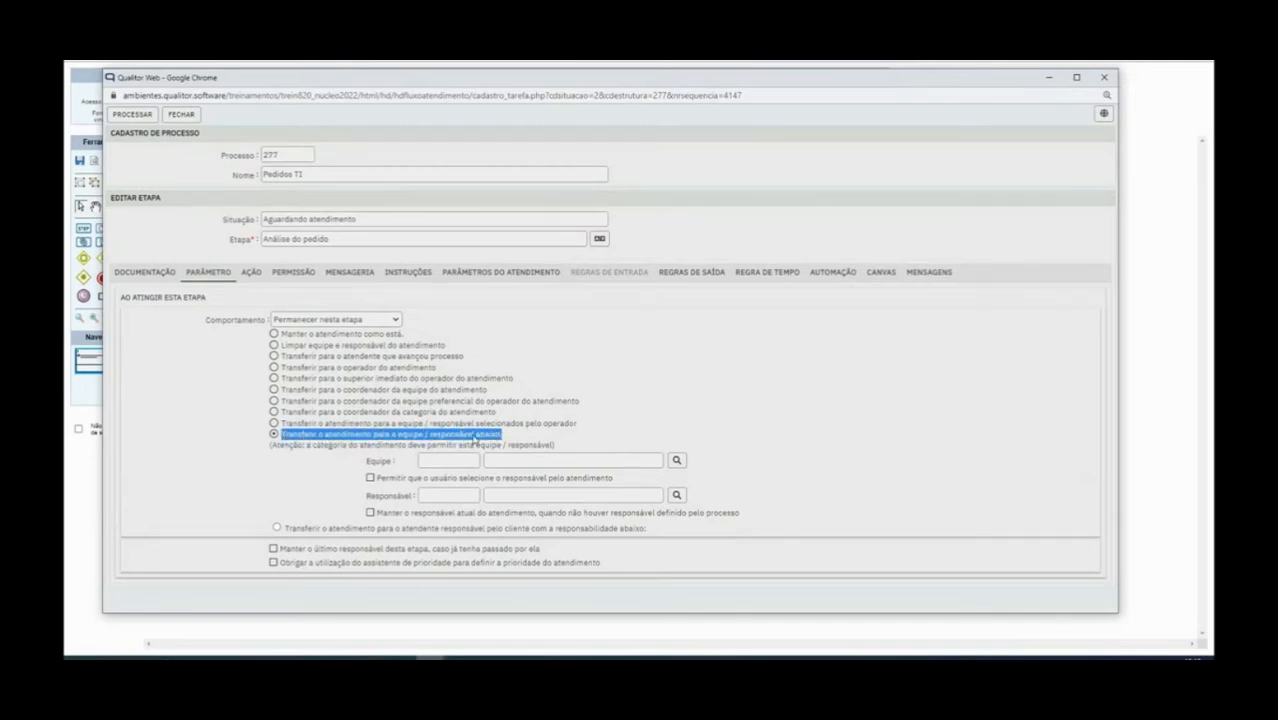
left_click(540, 446)
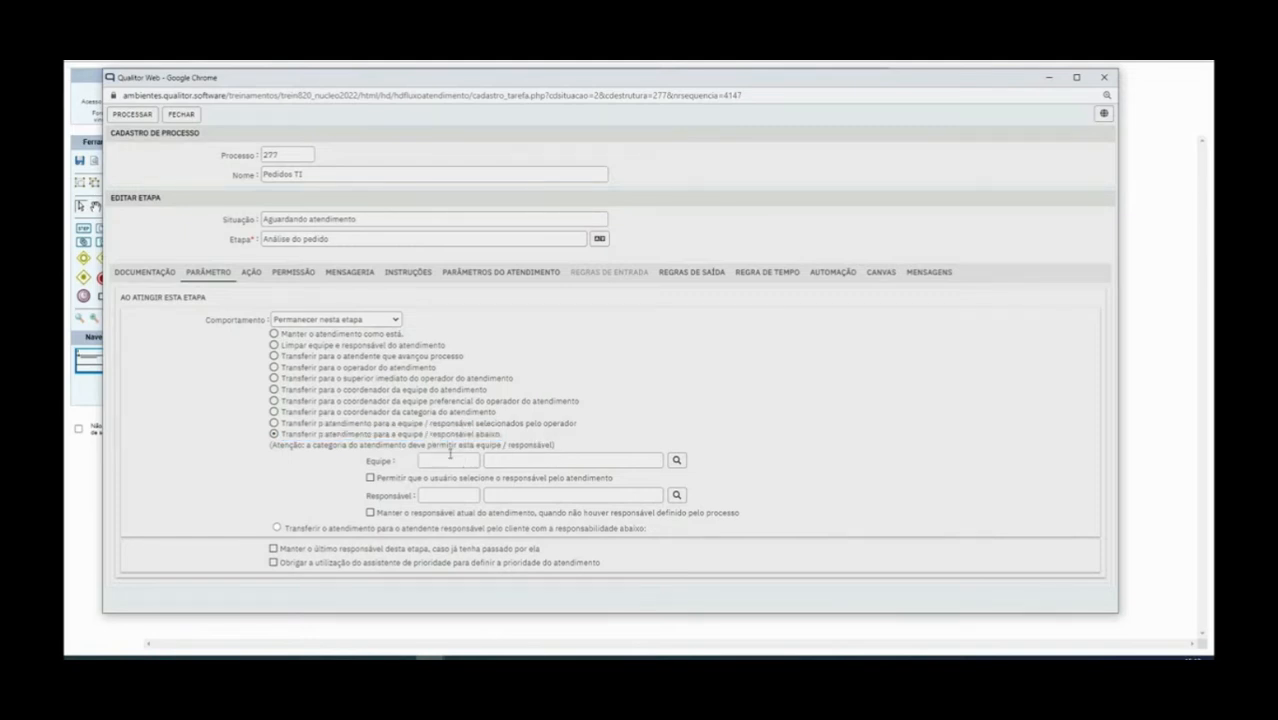
left_click(676, 462)
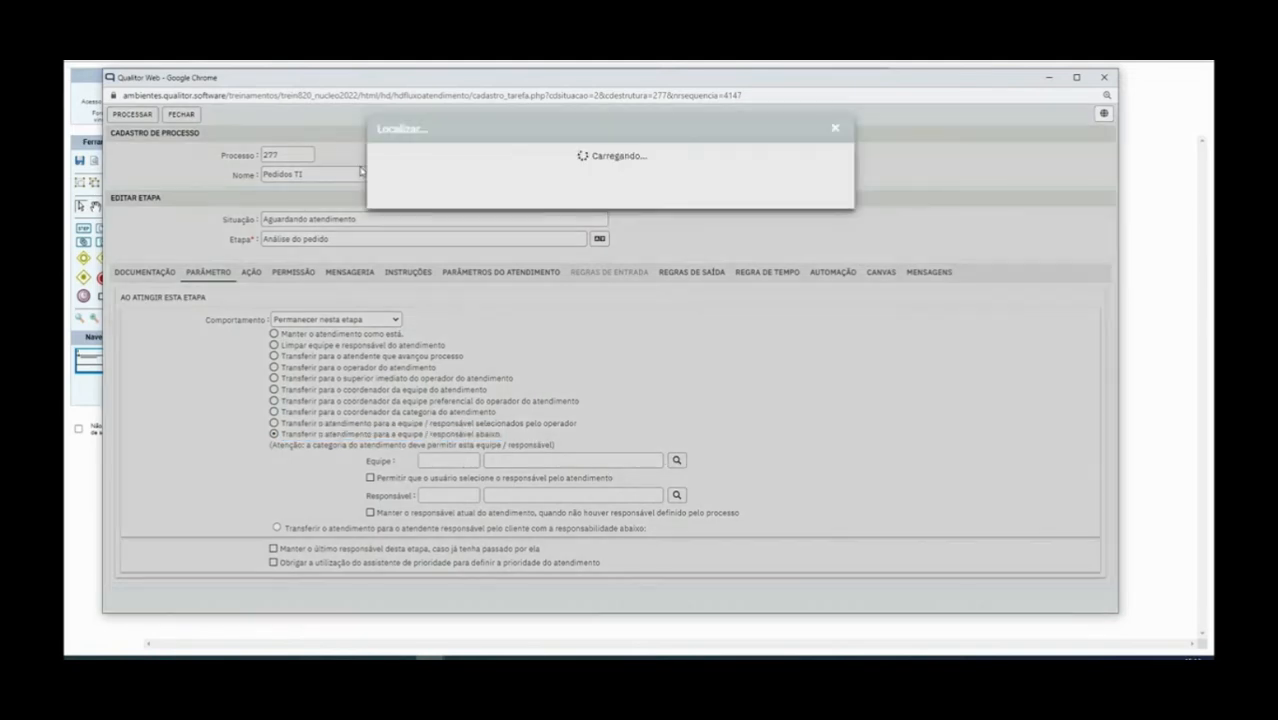
left_click(804, 179)
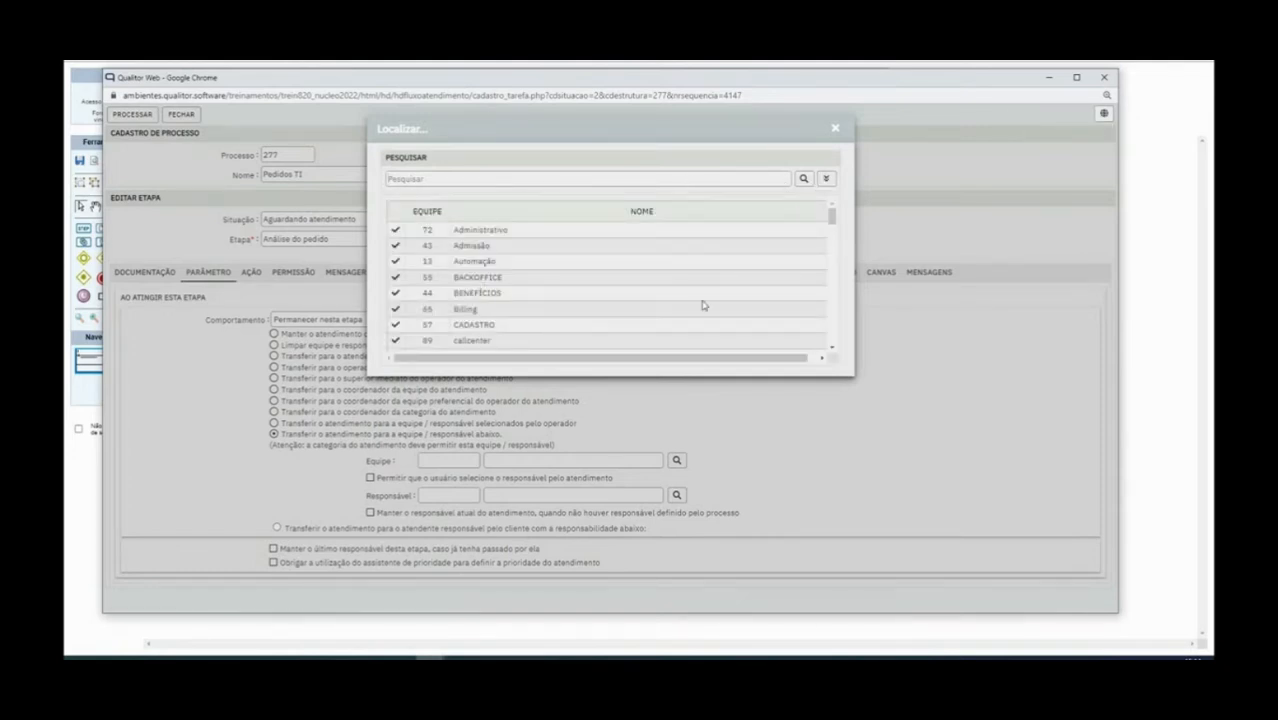
left_click_drag(831, 215, 820, 345)
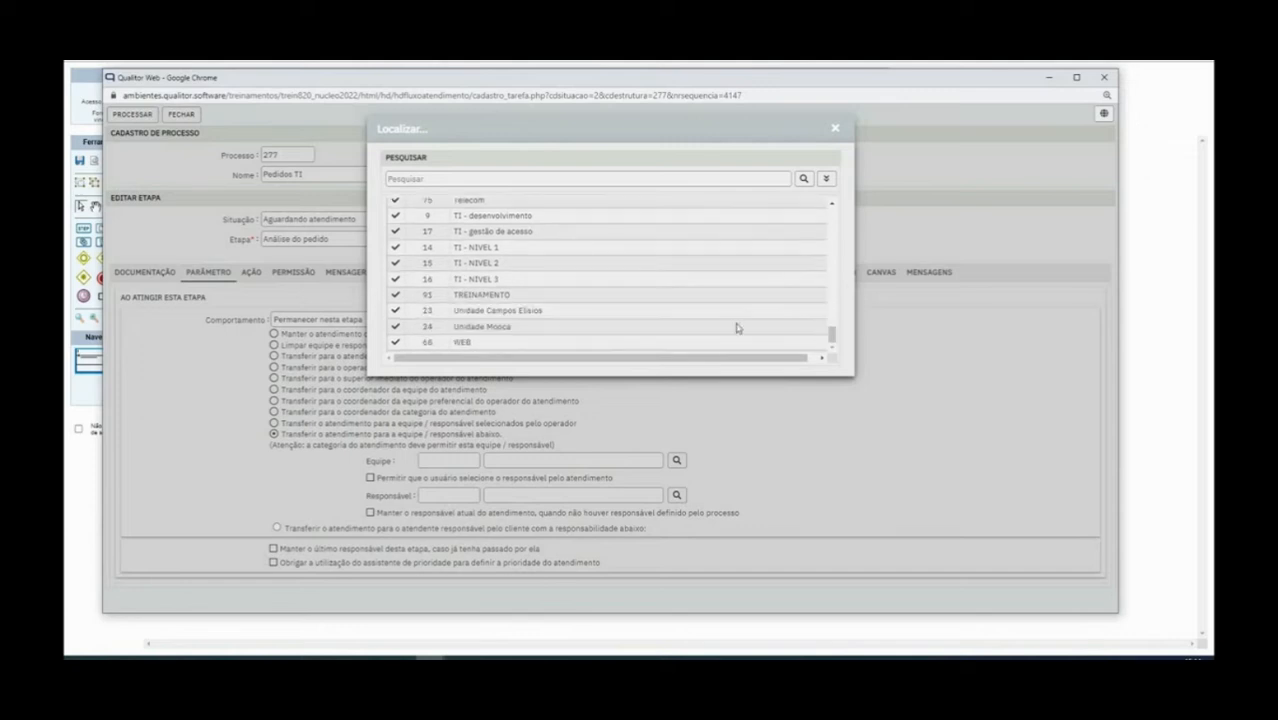
left_click(396, 298)
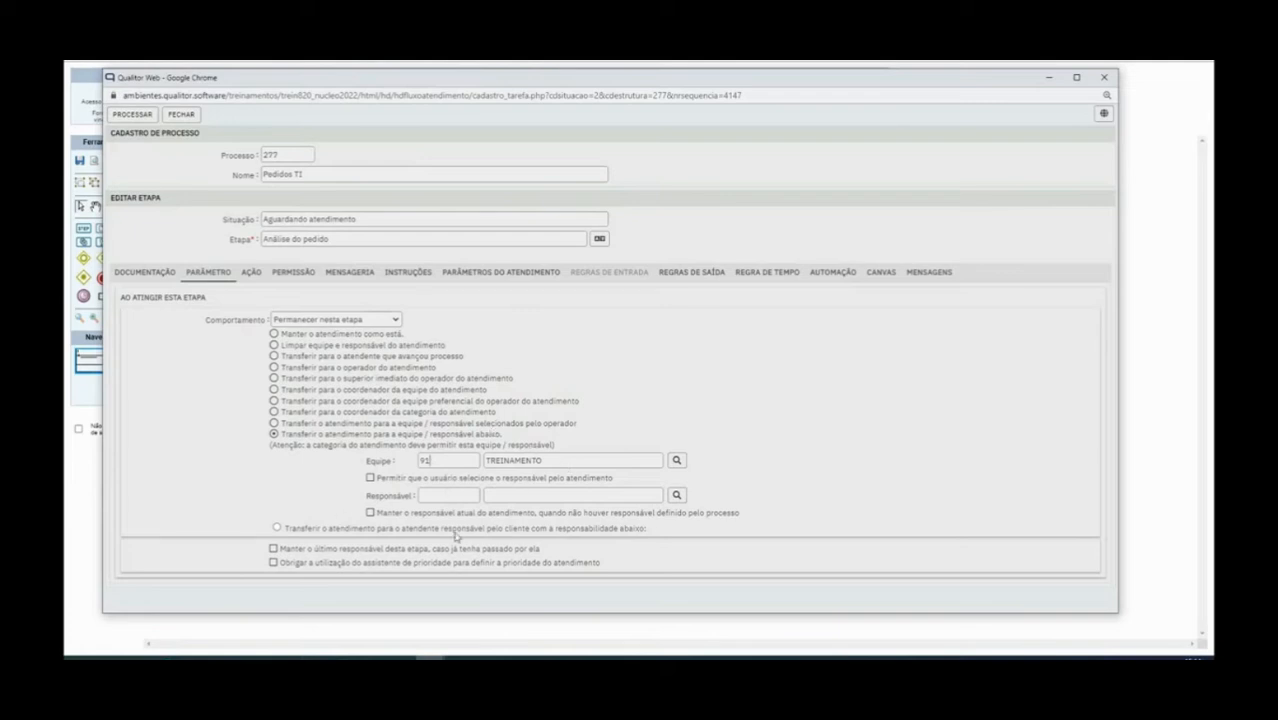
Browse the Responsável lookup and close it without choosing anyone
left_click(676, 495)
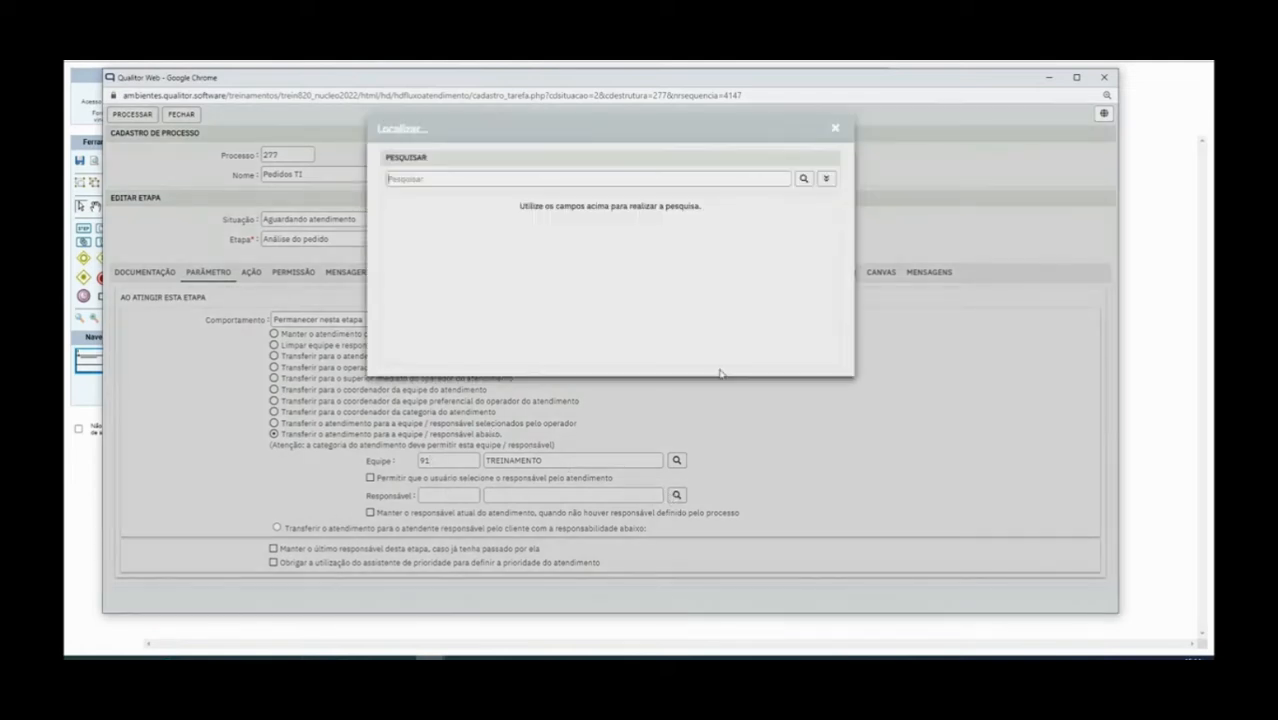
left_click(825, 179)
scroll(493, 272, "down", 3)
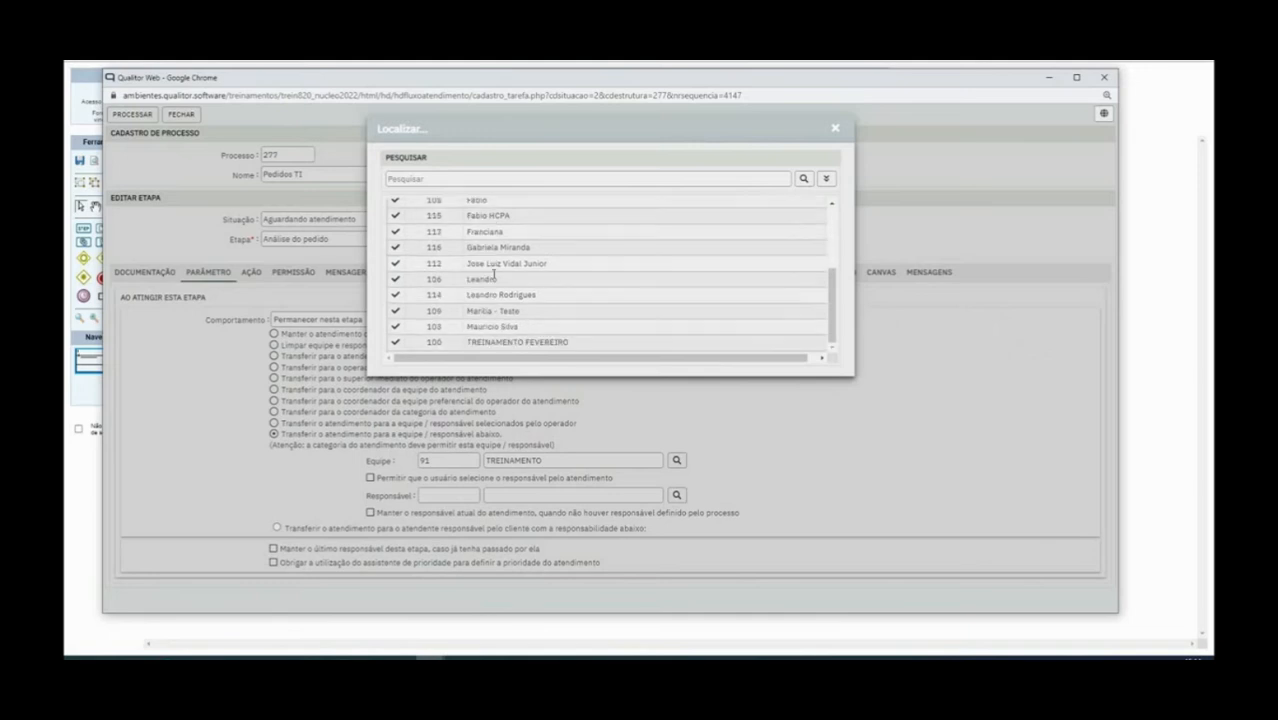
scroll(656, 243, "up", 3)
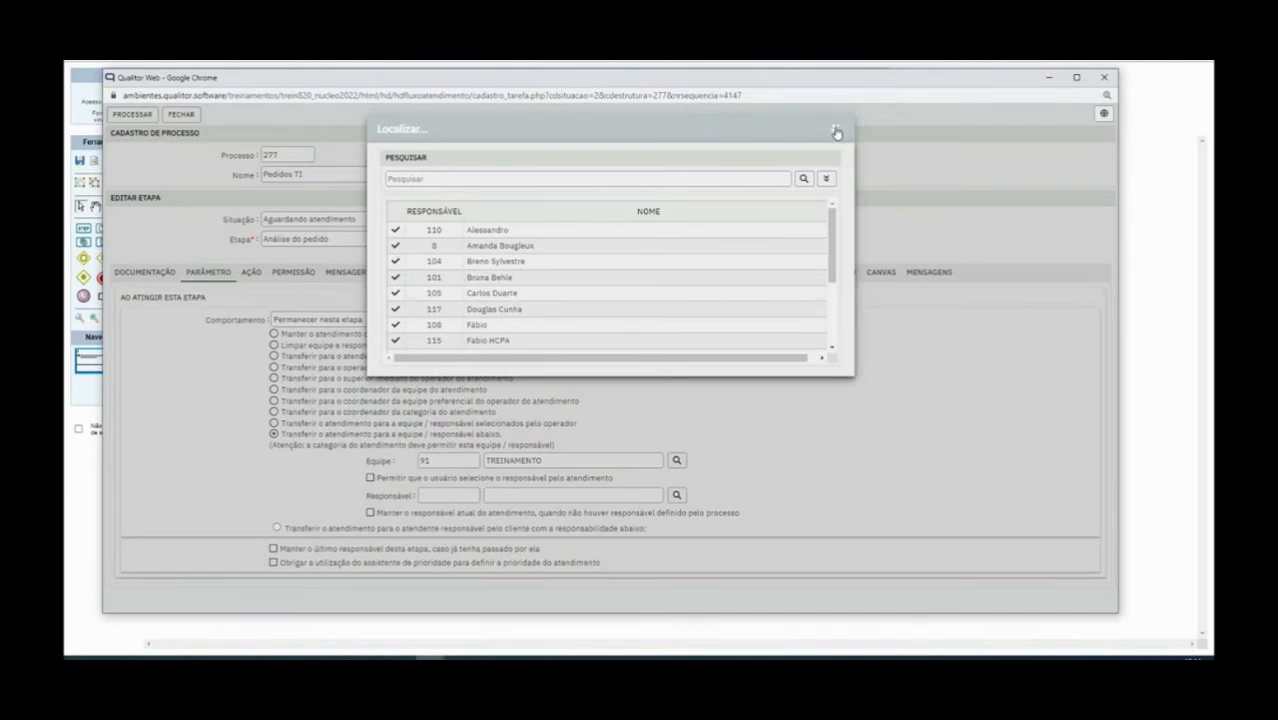
left_click(838, 131)
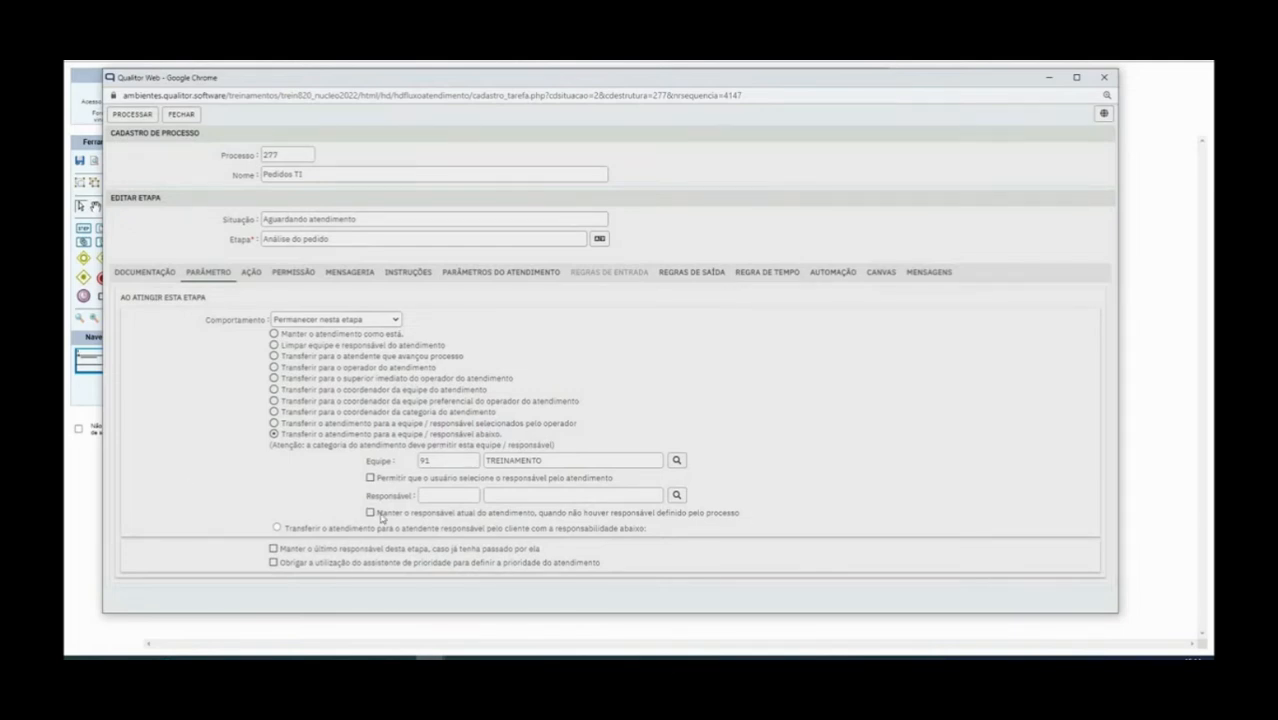
Review the responsible-handling options, keeping transfer to the team below without retaining the last responsible
left_click_drag(381, 518, 751, 518)
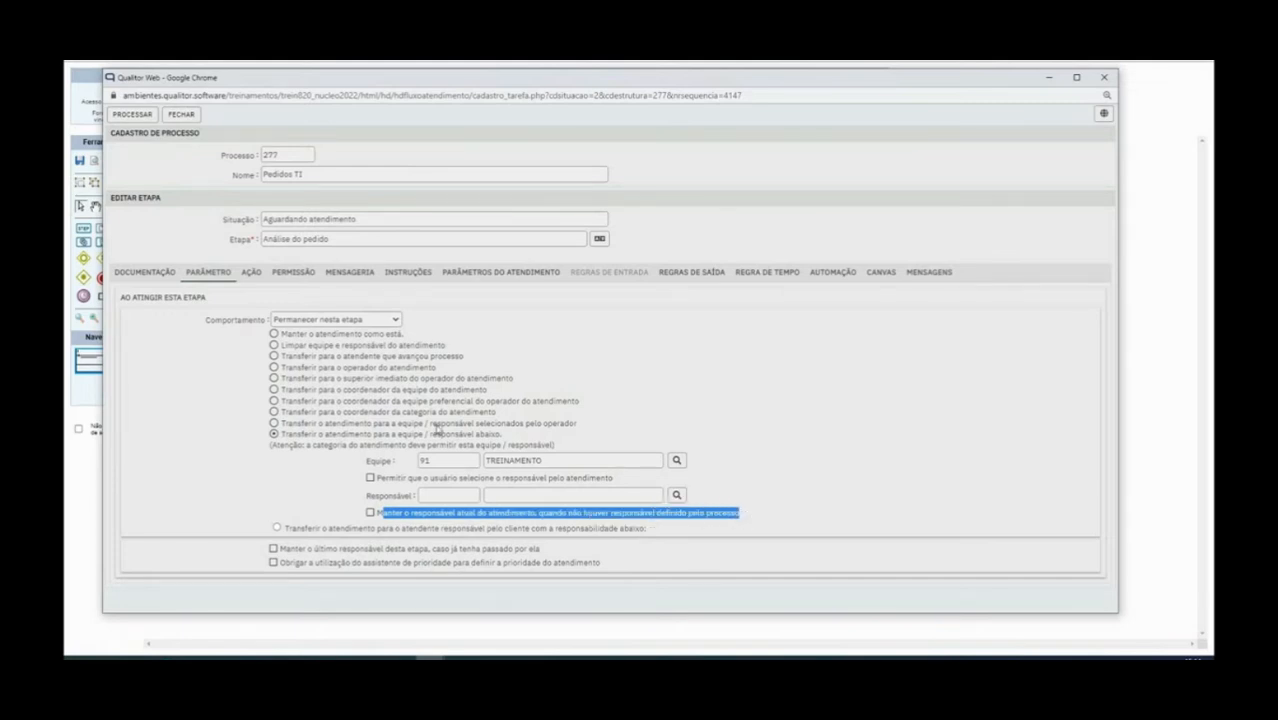
left_click_drag(290, 530, 487, 543)
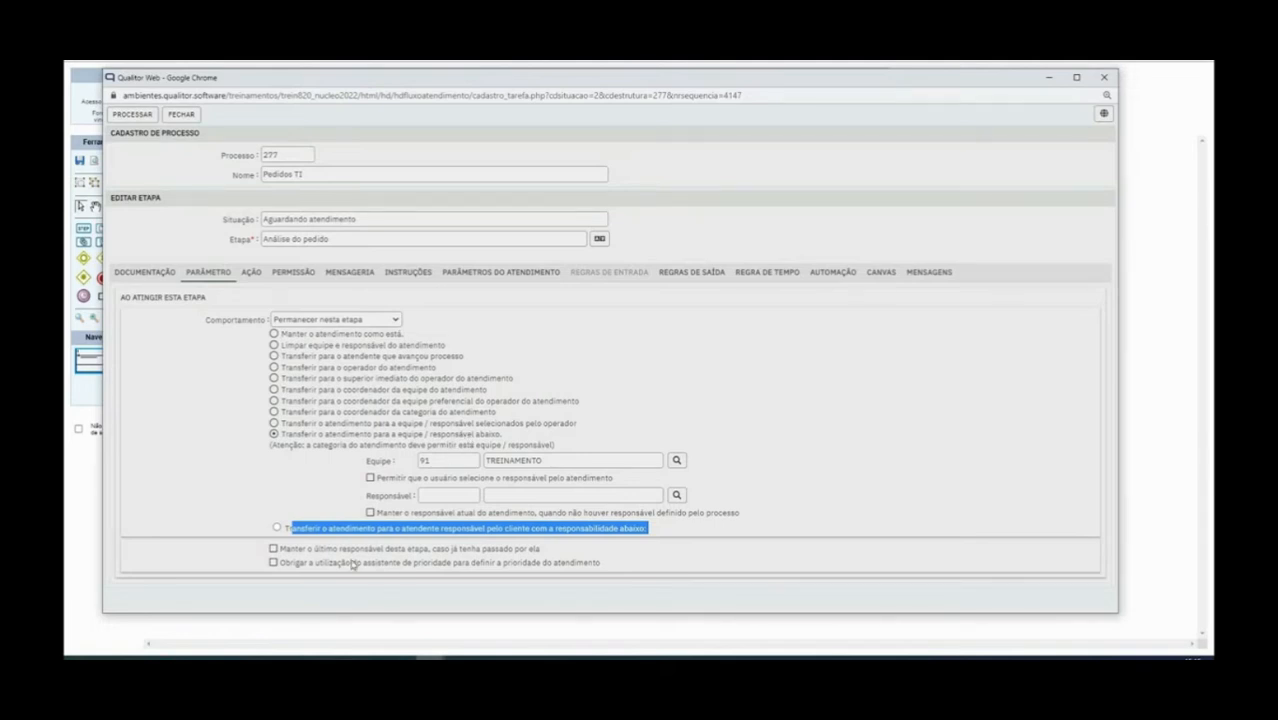
left_click(288, 551)
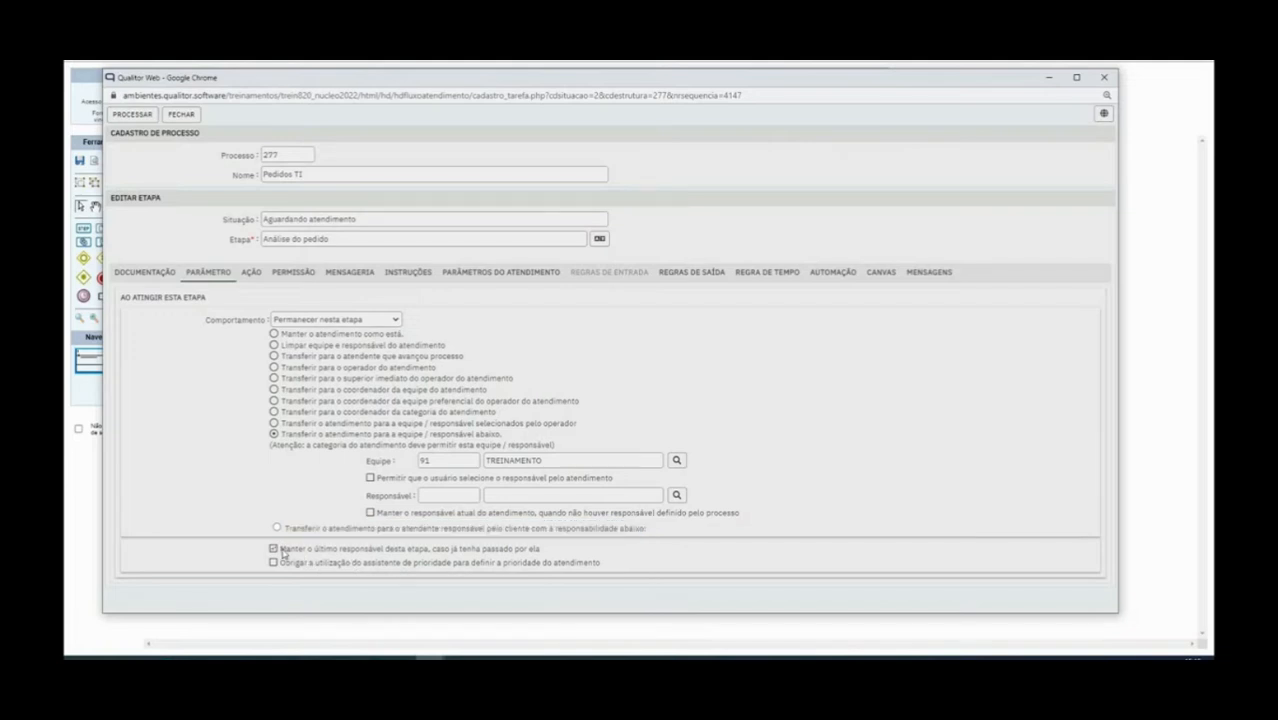
left_click_drag(284, 553, 547, 535)
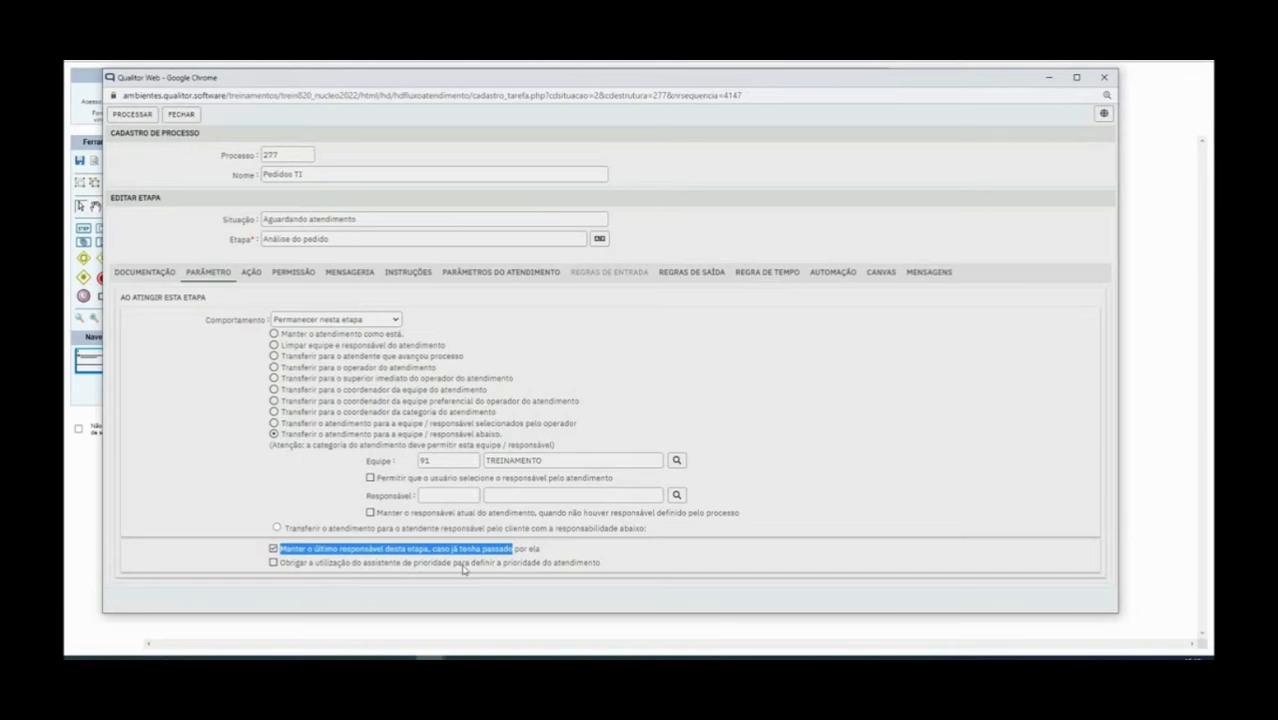
left_click(274, 424)
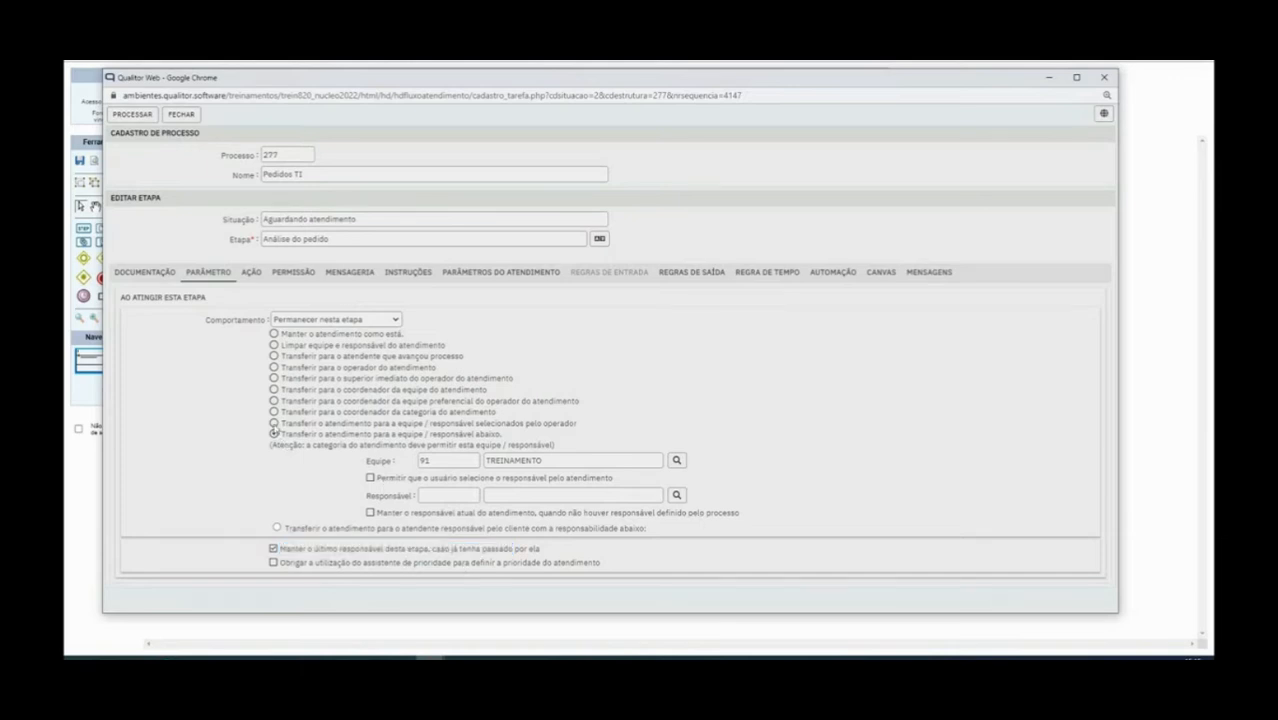
left_click(274, 434)
left_click(273, 549)
Re-pick team TREINAMENTO, save the step, and show its empty Ação list
left_click(676, 460)
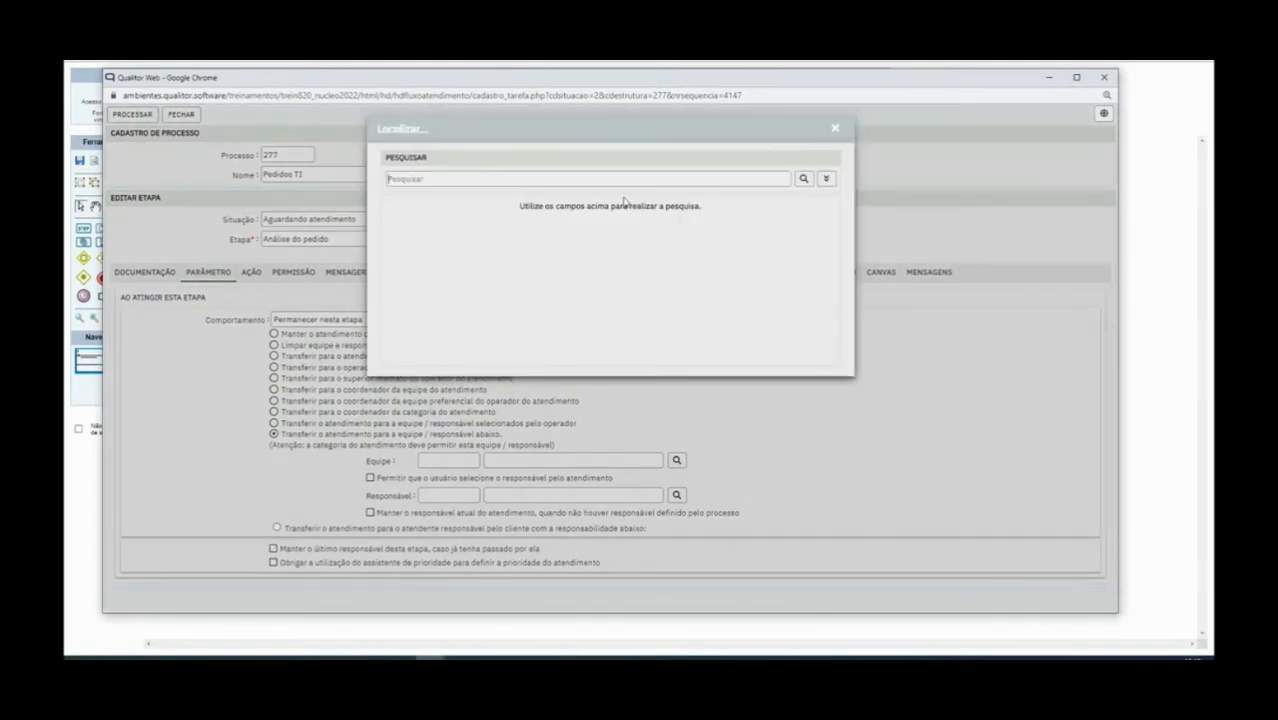
type("trein")
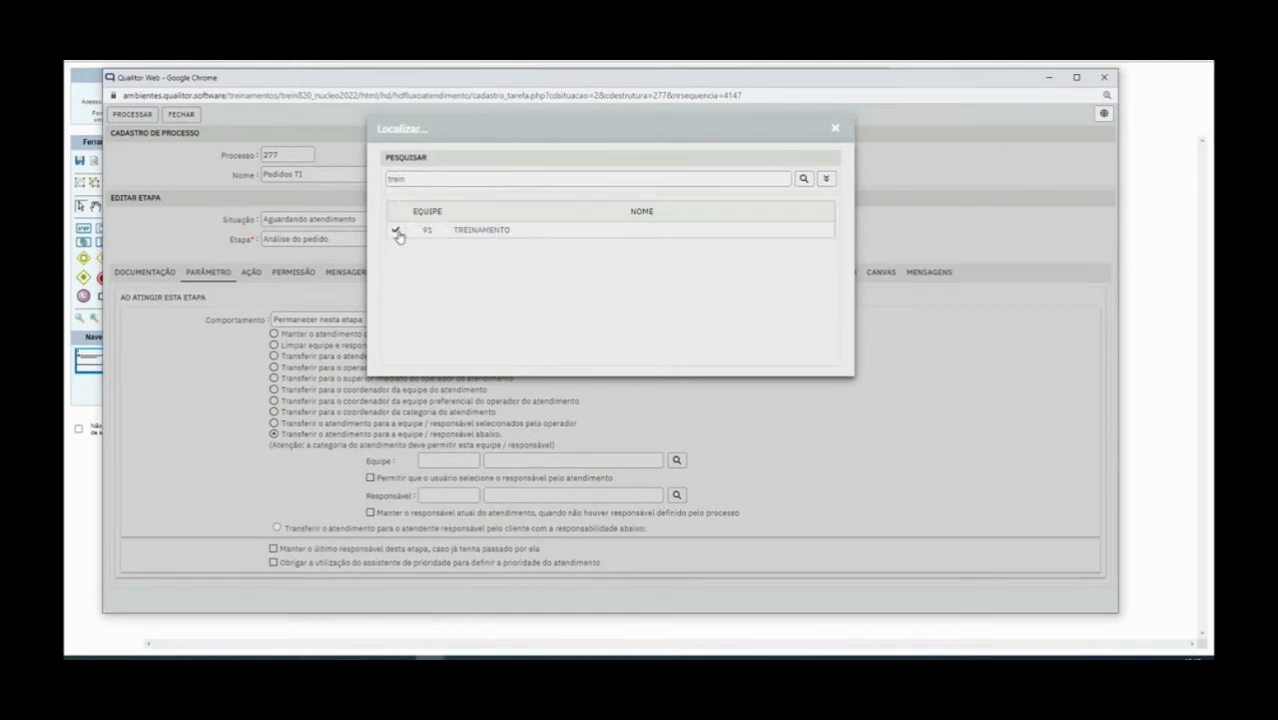
left_click(397, 233)
left_click(134, 118)
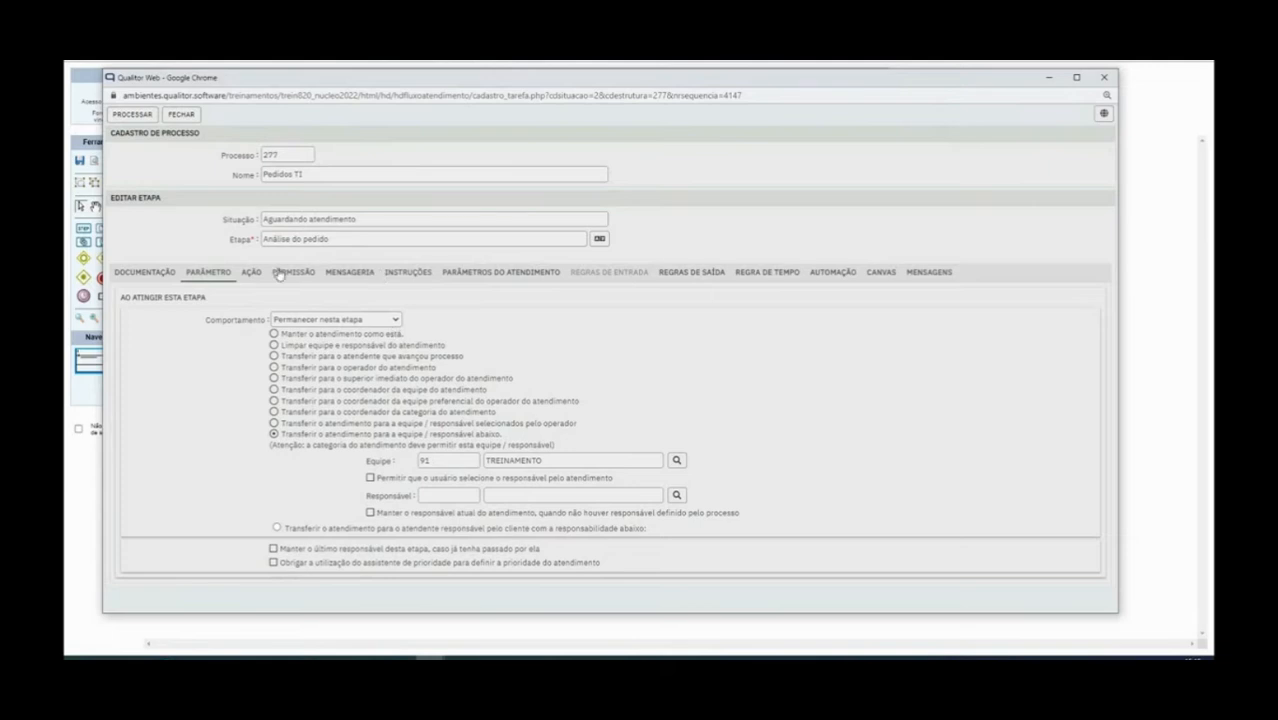
left_click(251, 273)
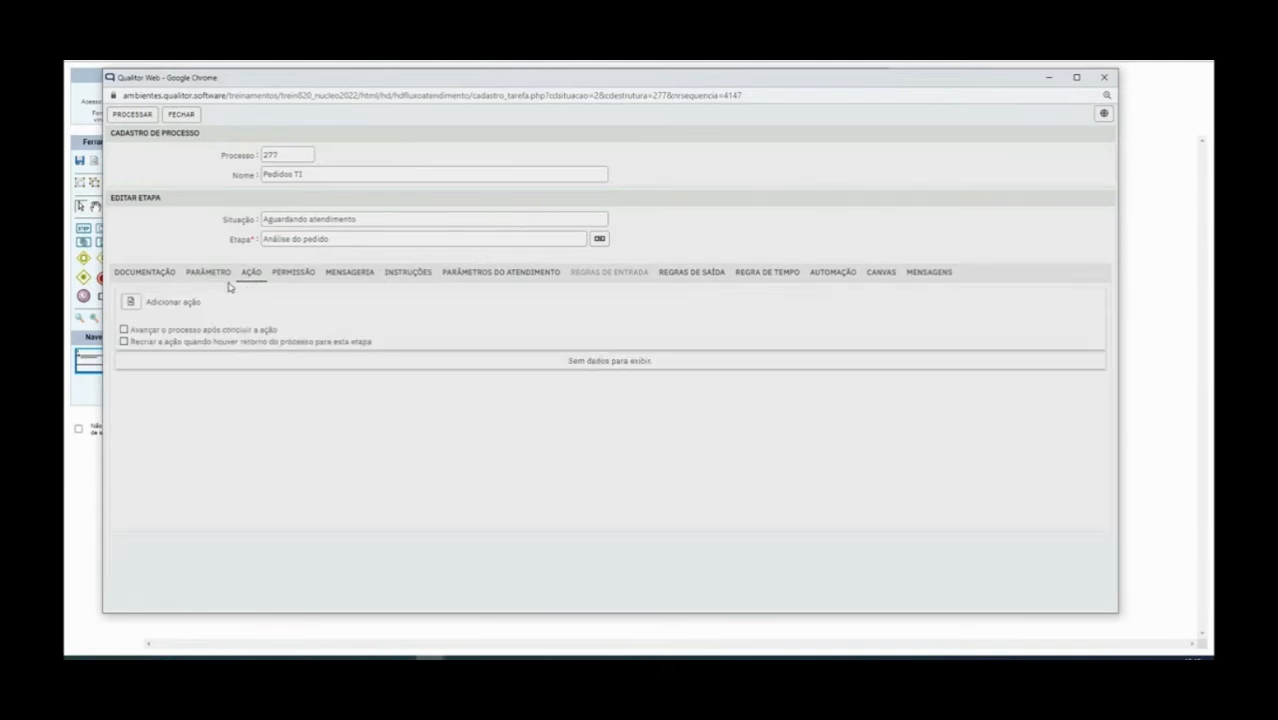
Start a new step action titled 'Análise cadastral do cliente'
left_click(130, 301)
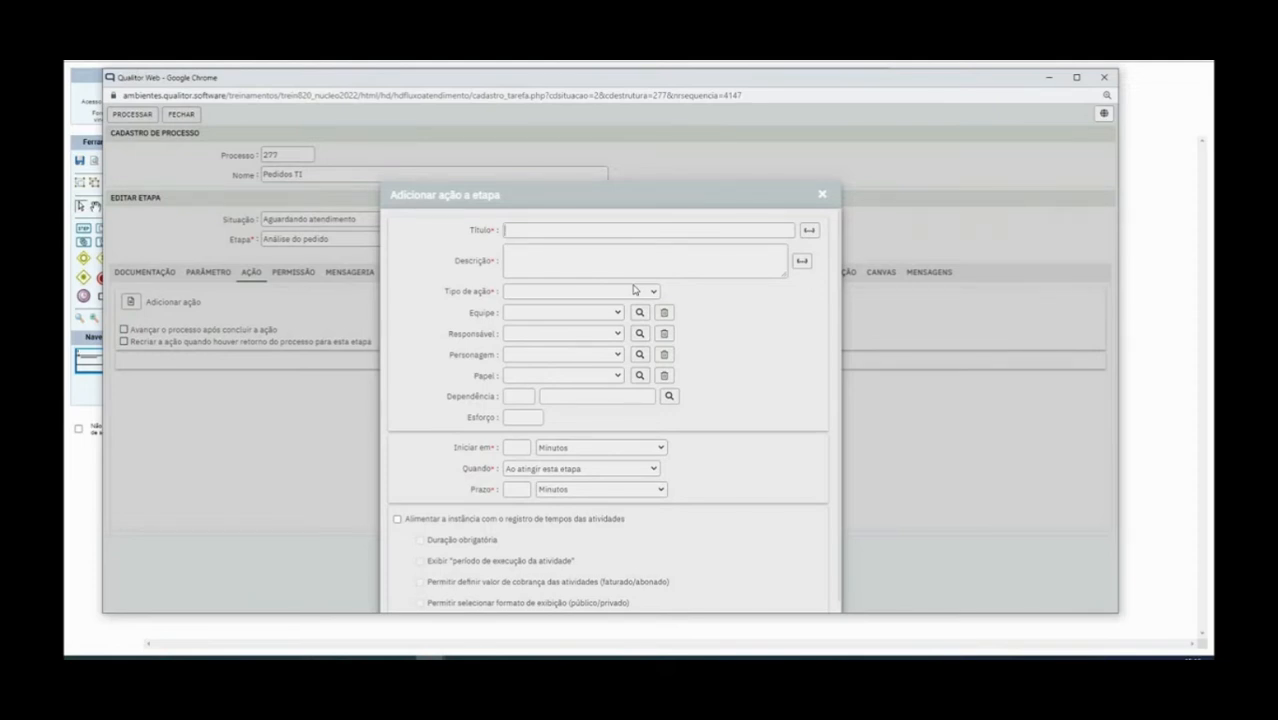
type("A")
type("nálise cadastra")
type("l do client")
type("ient")
double_click(556, 231)
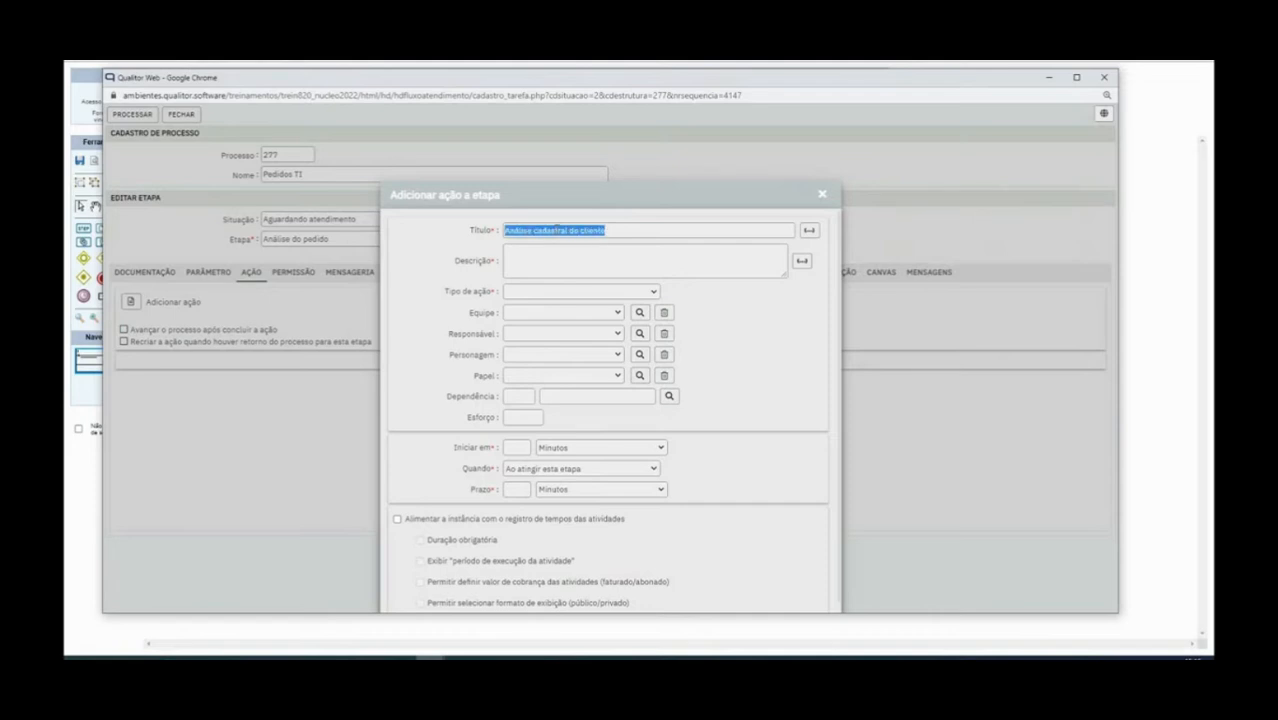
Give the action the description 'Realizar uma análise de crédito do cliente'
left_click(540, 254)
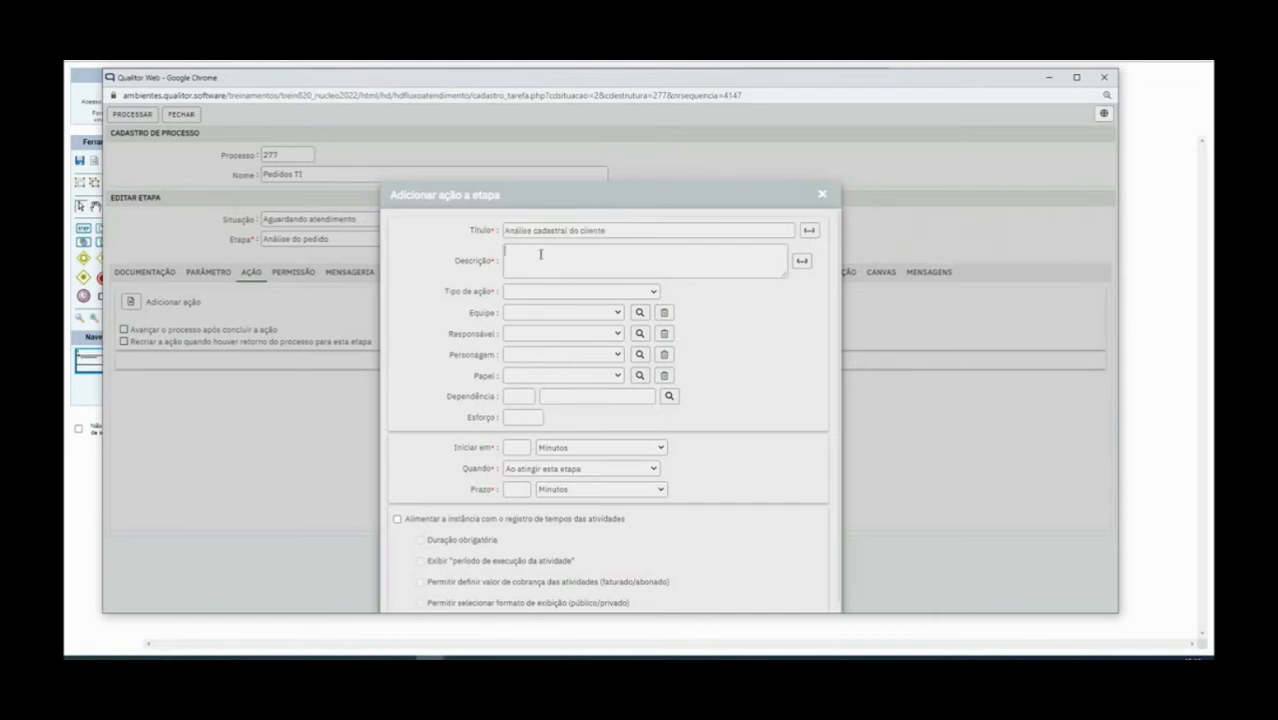
type("Realizar uma")
type(" anális")
type("e de c")
type("réd")
type("ito pré a")
type("ap")
key("BackSpace")
key("BackSpace")
key("BackSpace")
type("D")
key("BackSpace")
type("cliente")
left_click(522, 293)
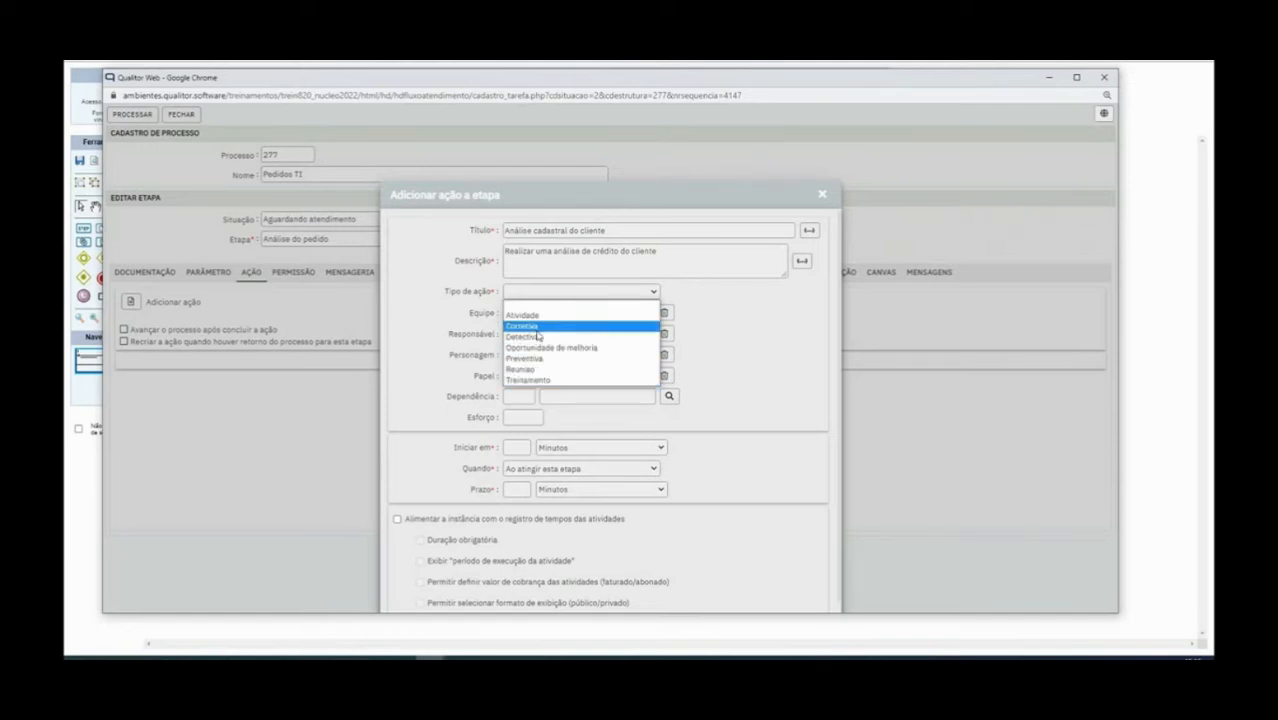
Set action type Treinamento and team CRÉDITO, leaving Dependência empty
left_click(540, 380)
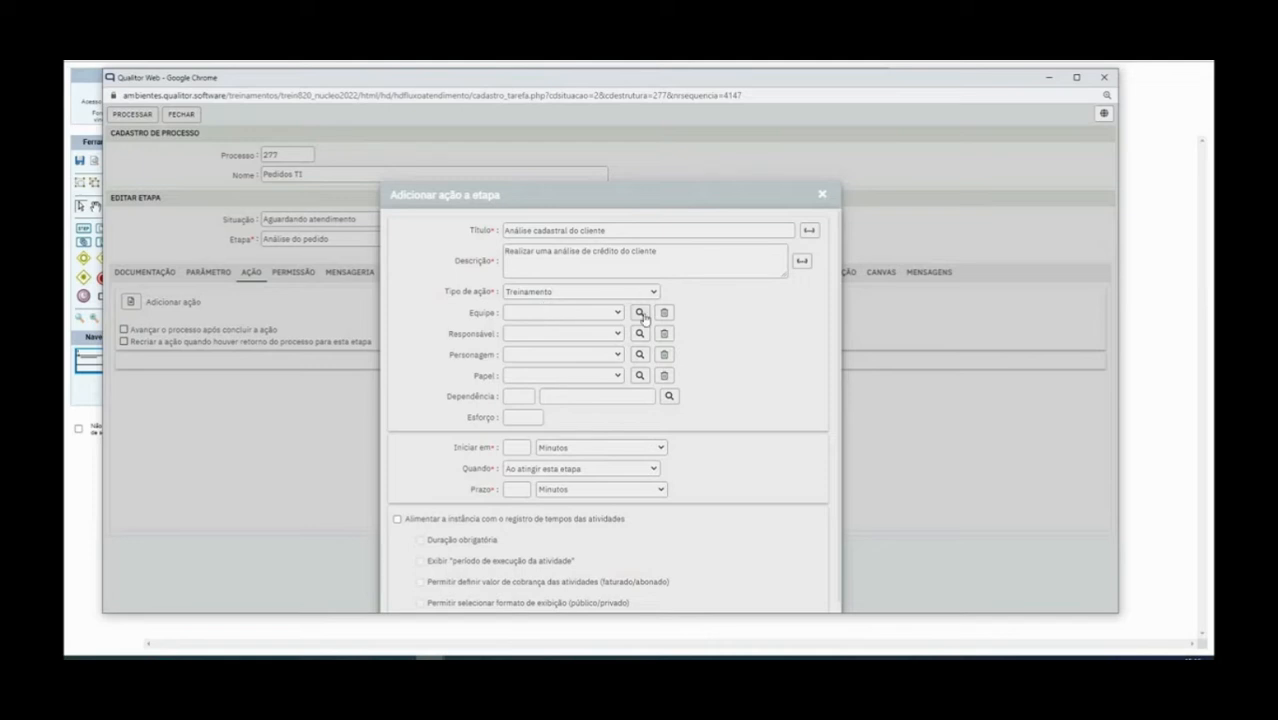
left_click(638, 314)
left_click(581, 180)
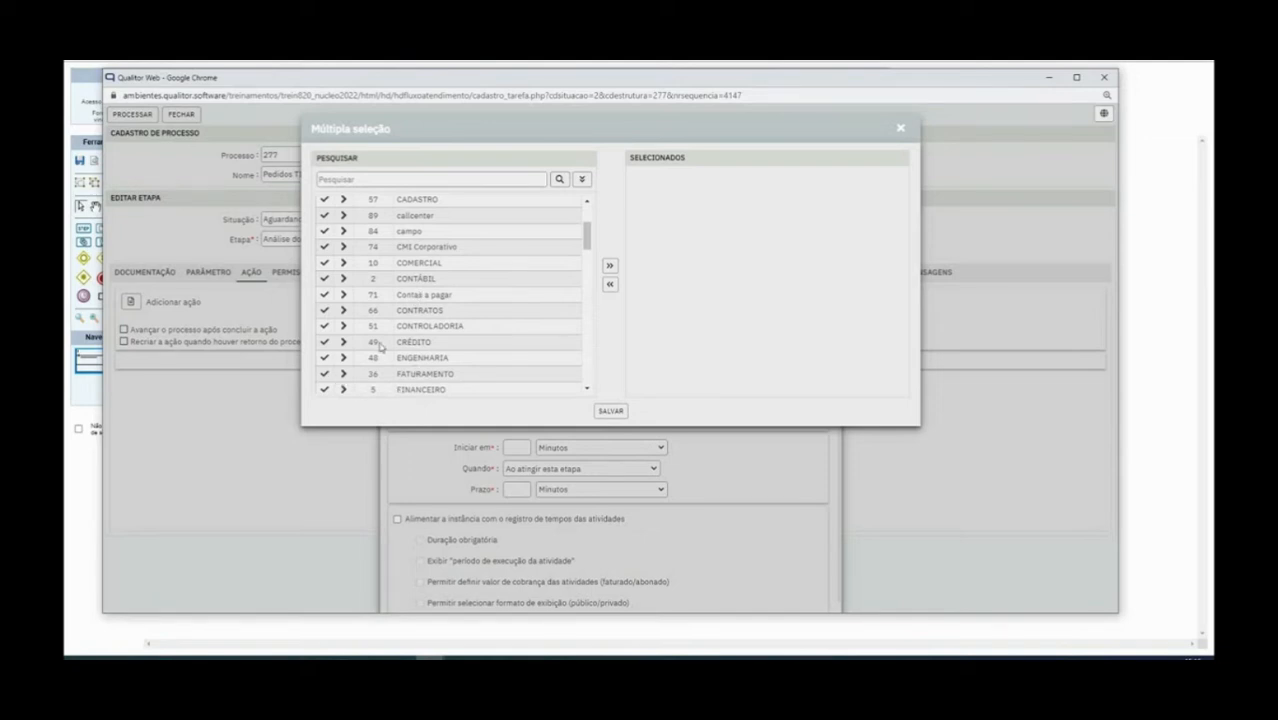
left_click(324, 342)
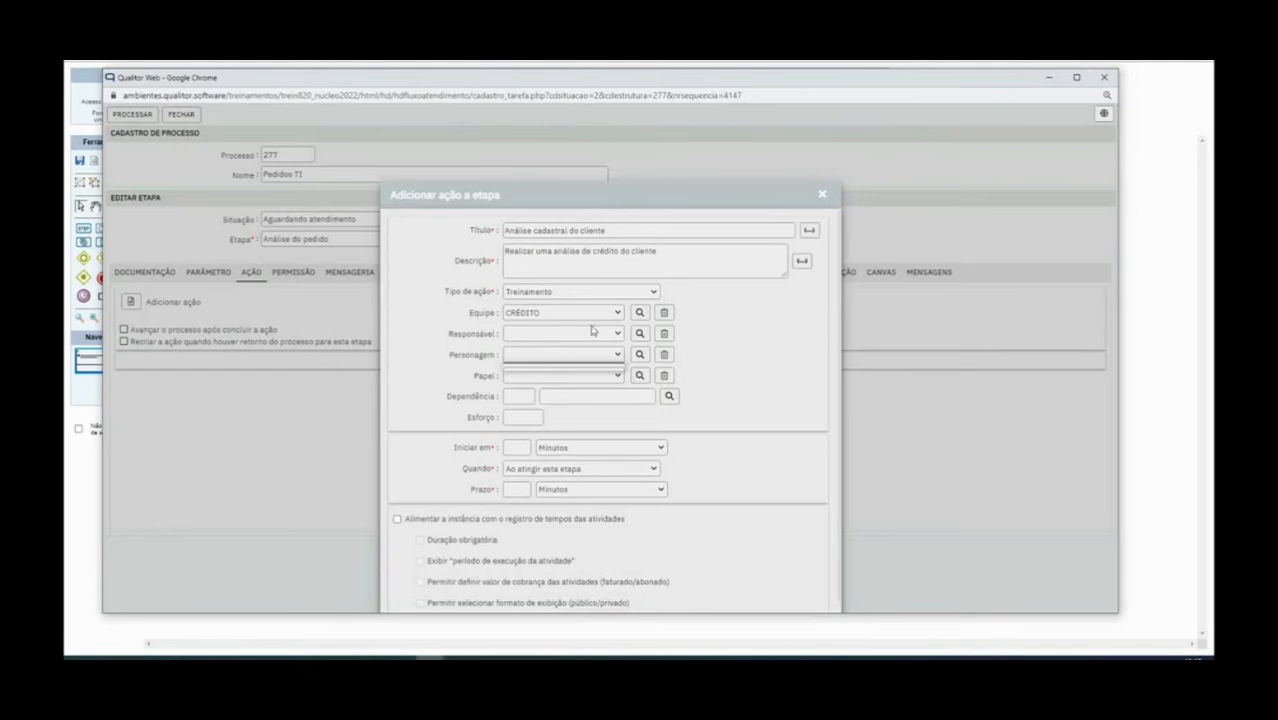
left_click(662, 397)
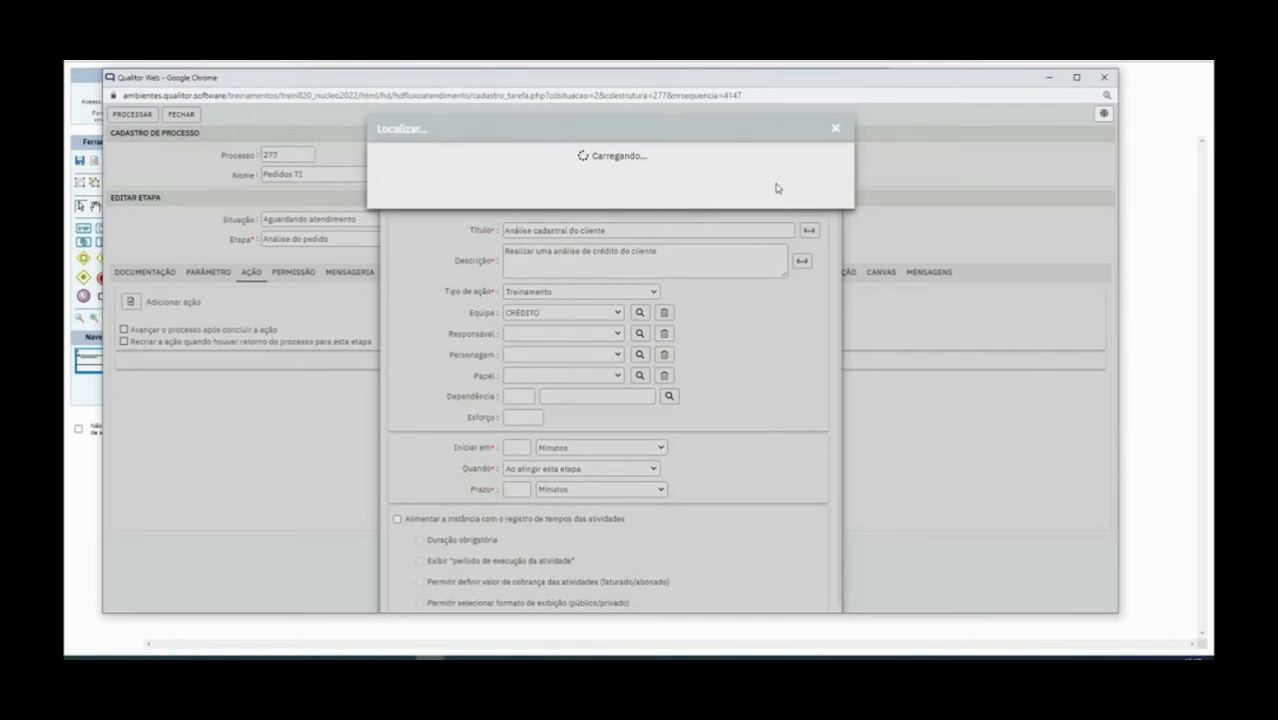
left_click(836, 131)
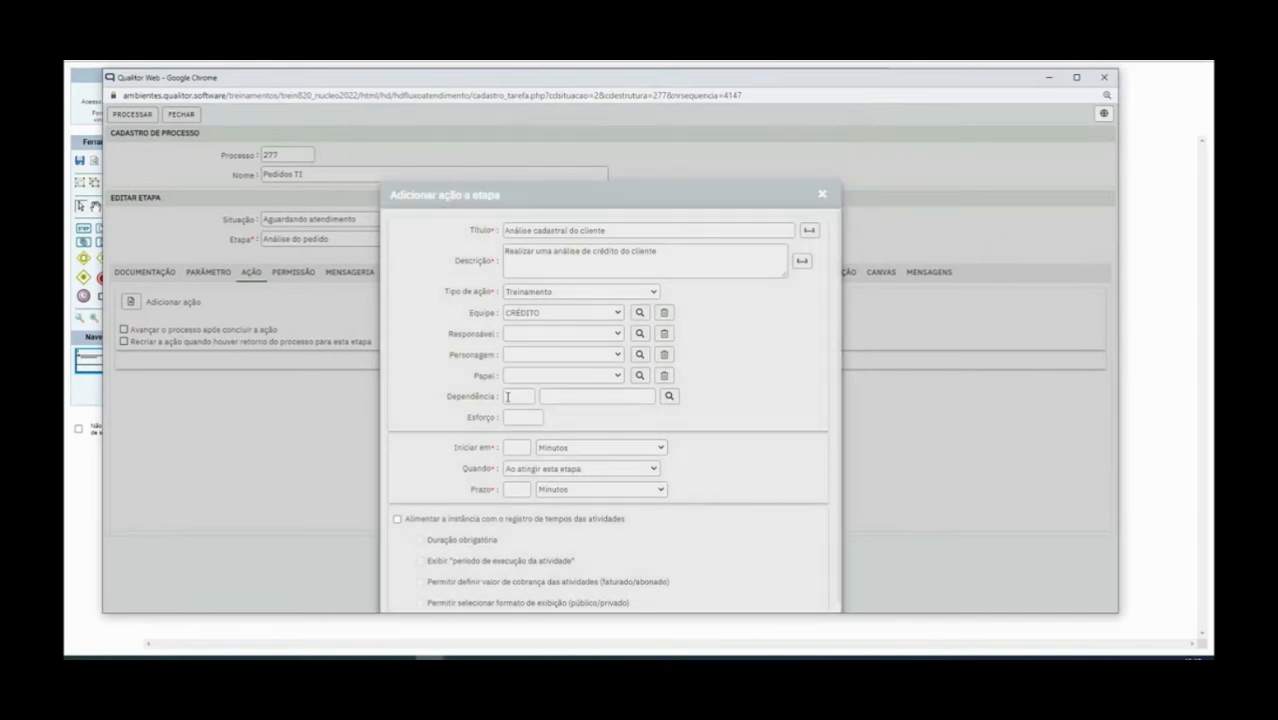
Set Iniciar em 50 and Prazo 120 minutes, enable activity time logging, and save the action
scroll(535, 399, "down", 1)
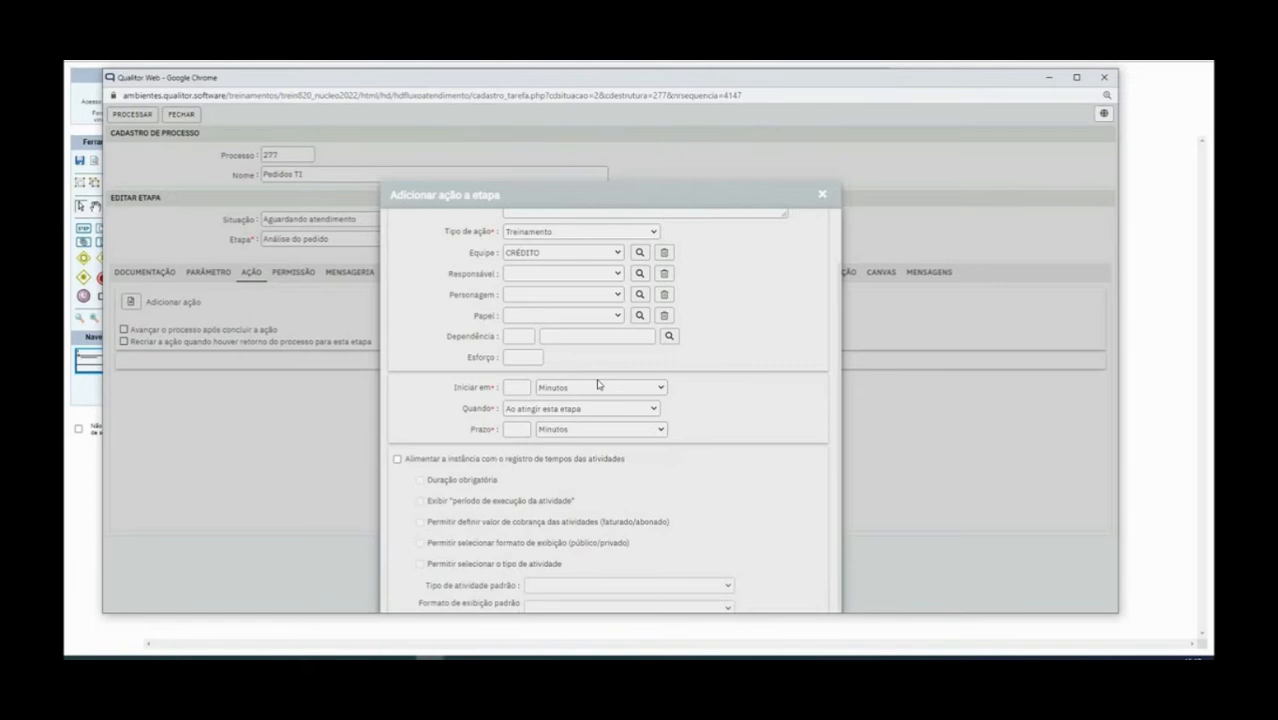
type("50")
type("120")
scroll(563, 452, "down", 1)
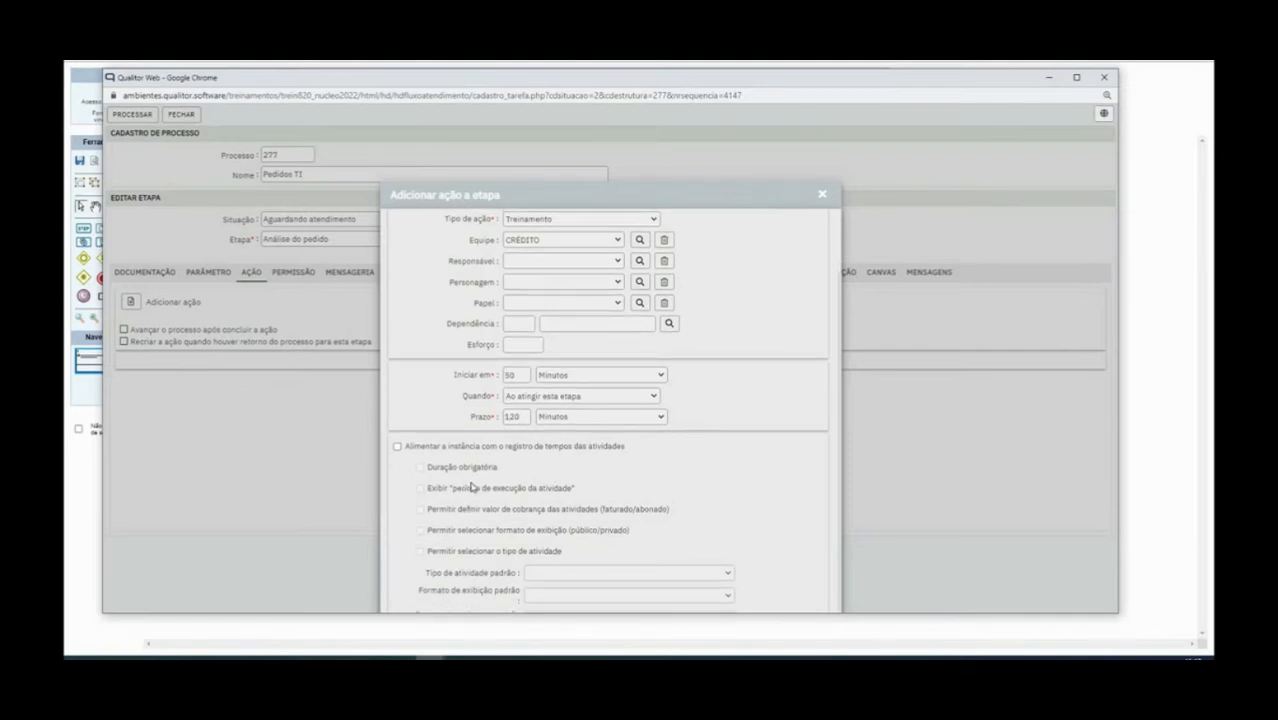
left_click(397, 447)
left_click_drag(415, 450, 679, 453)
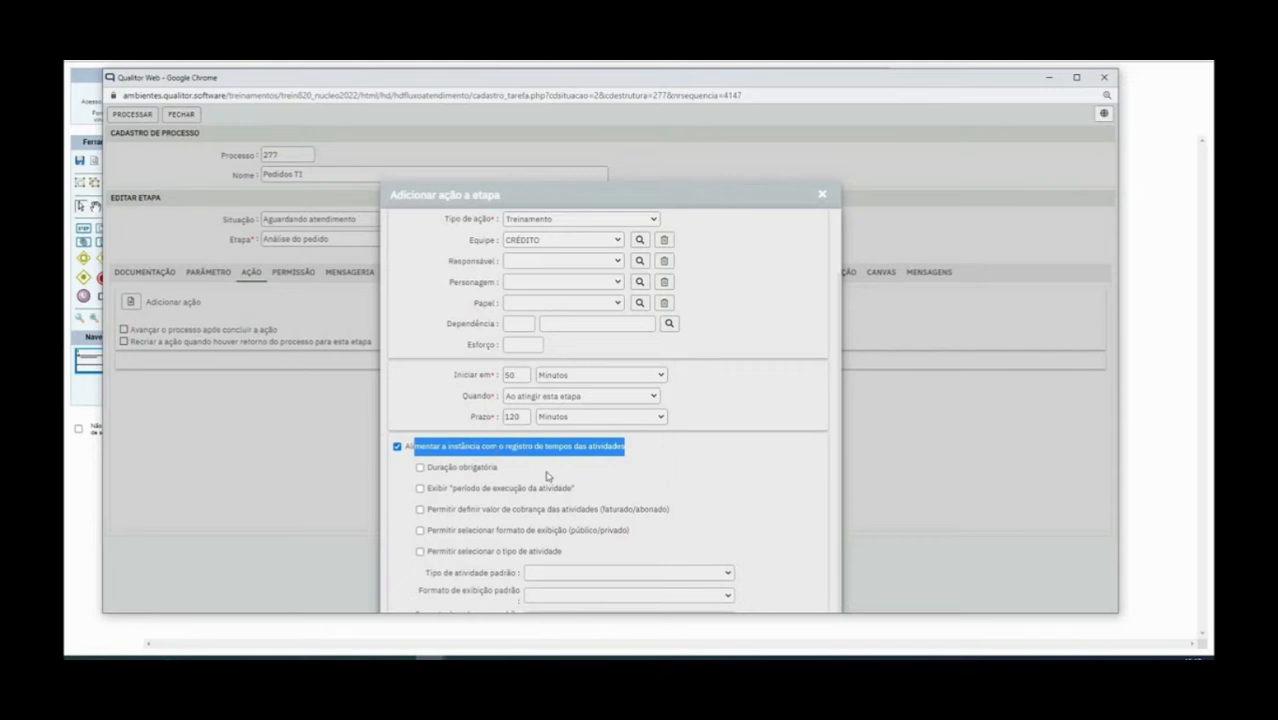
left_click_drag(432, 468, 498, 468)
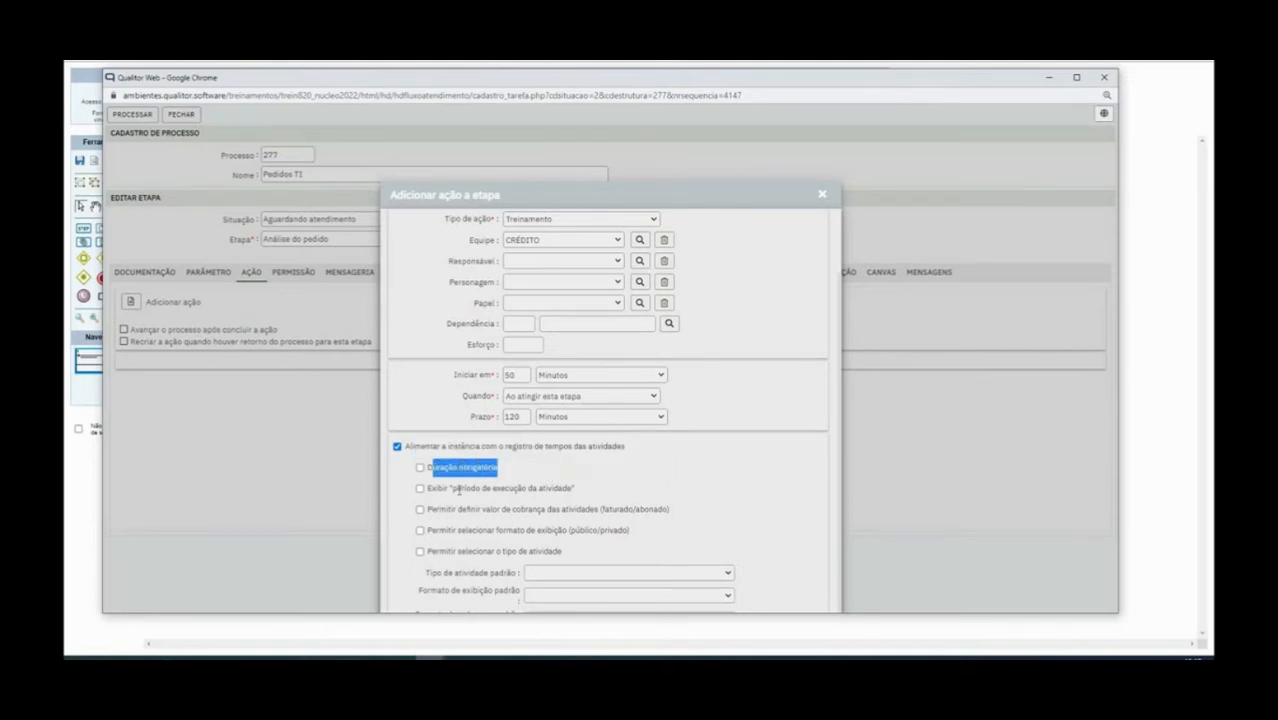
left_click_drag(630, 190, 602, 92)
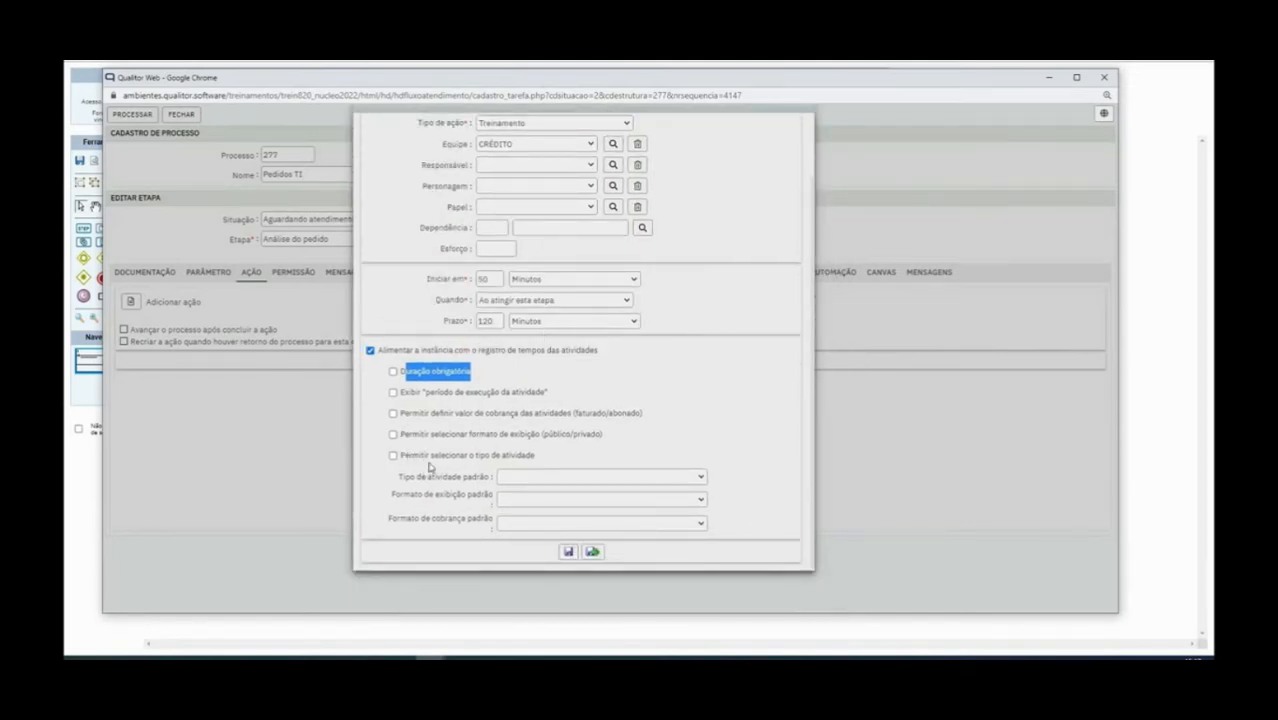
left_click(569, 553)
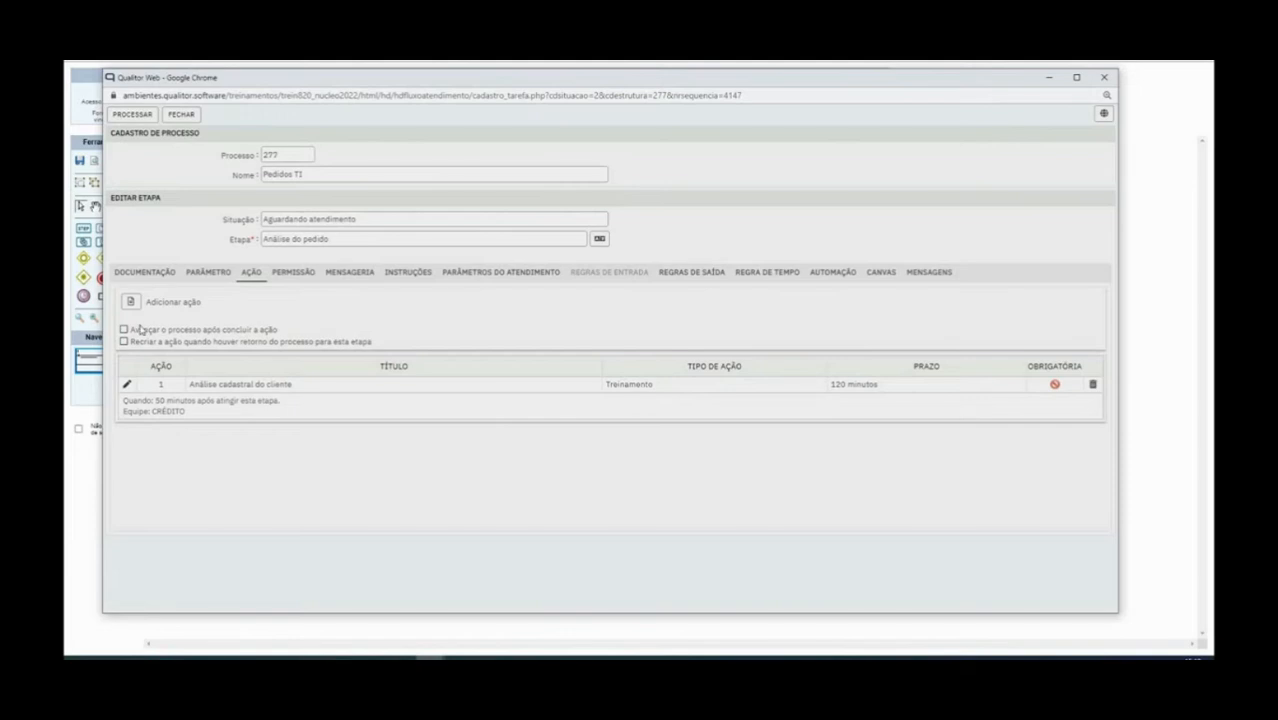
Point out the 'Avançar o processo' option, then switch to the step's Permissão settings
left_click_drag(131, 330, 268, 334)
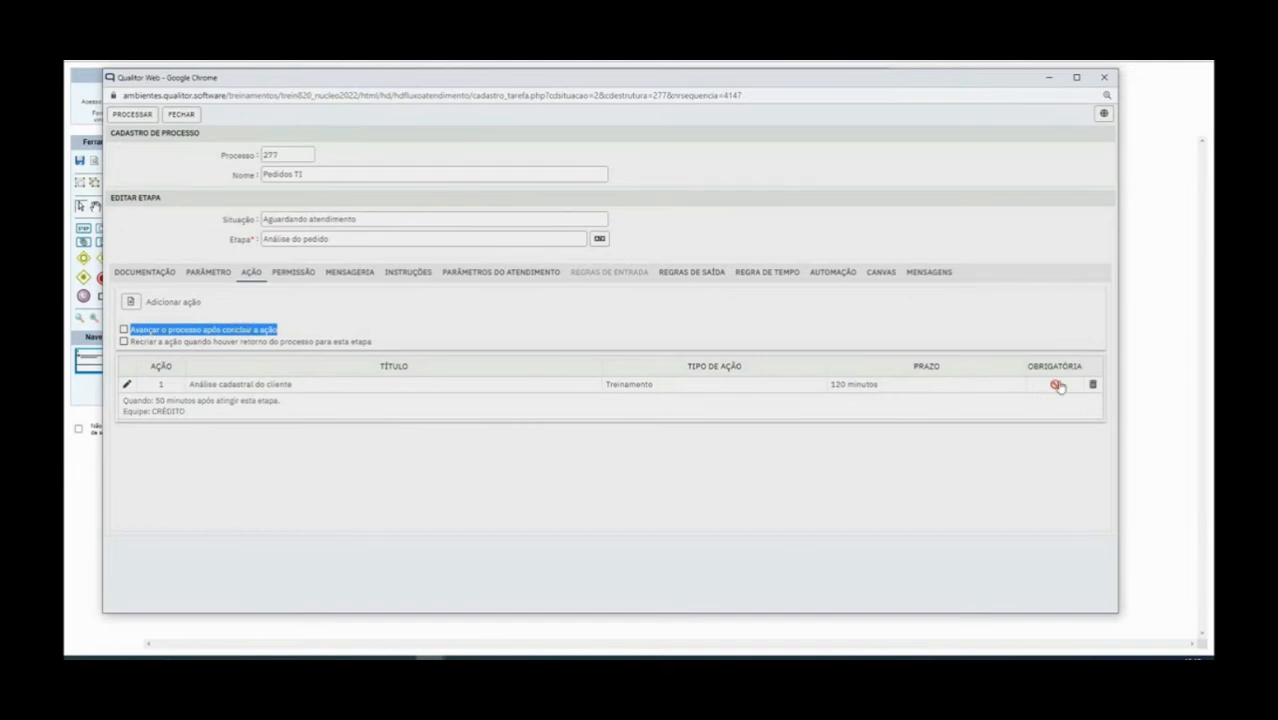
left_click(302, 324)
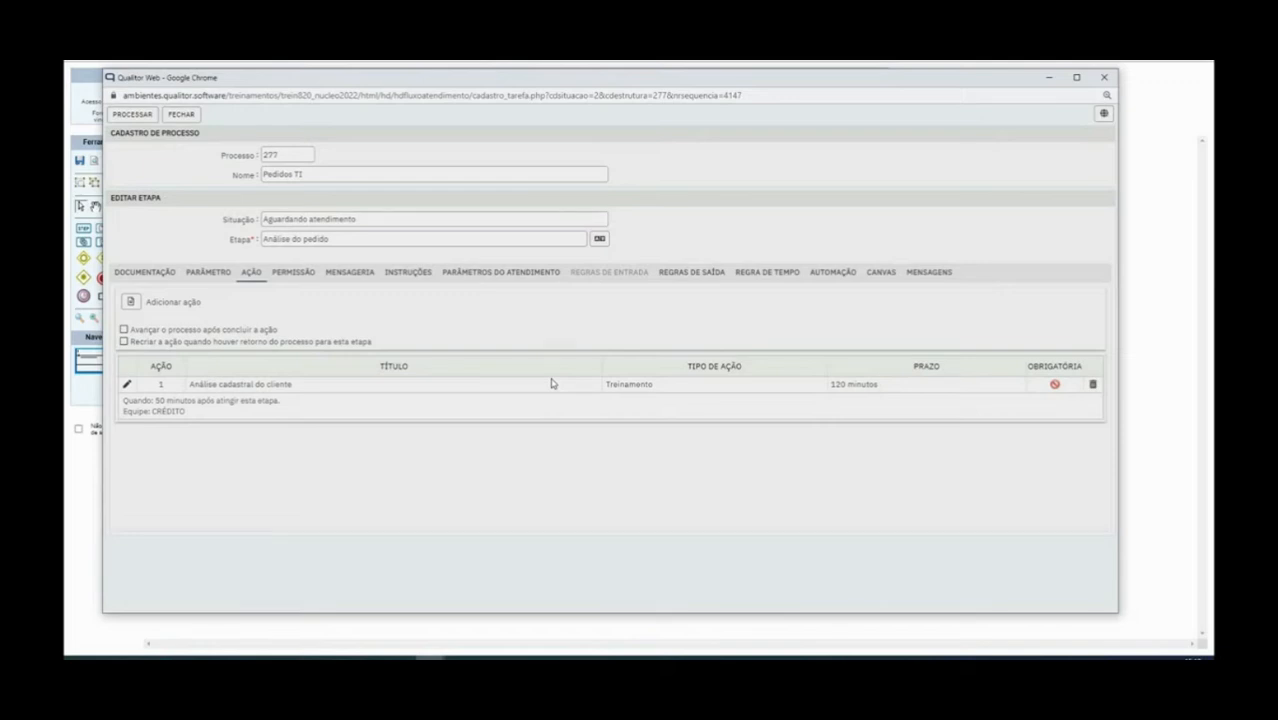
left_click(293, 273)
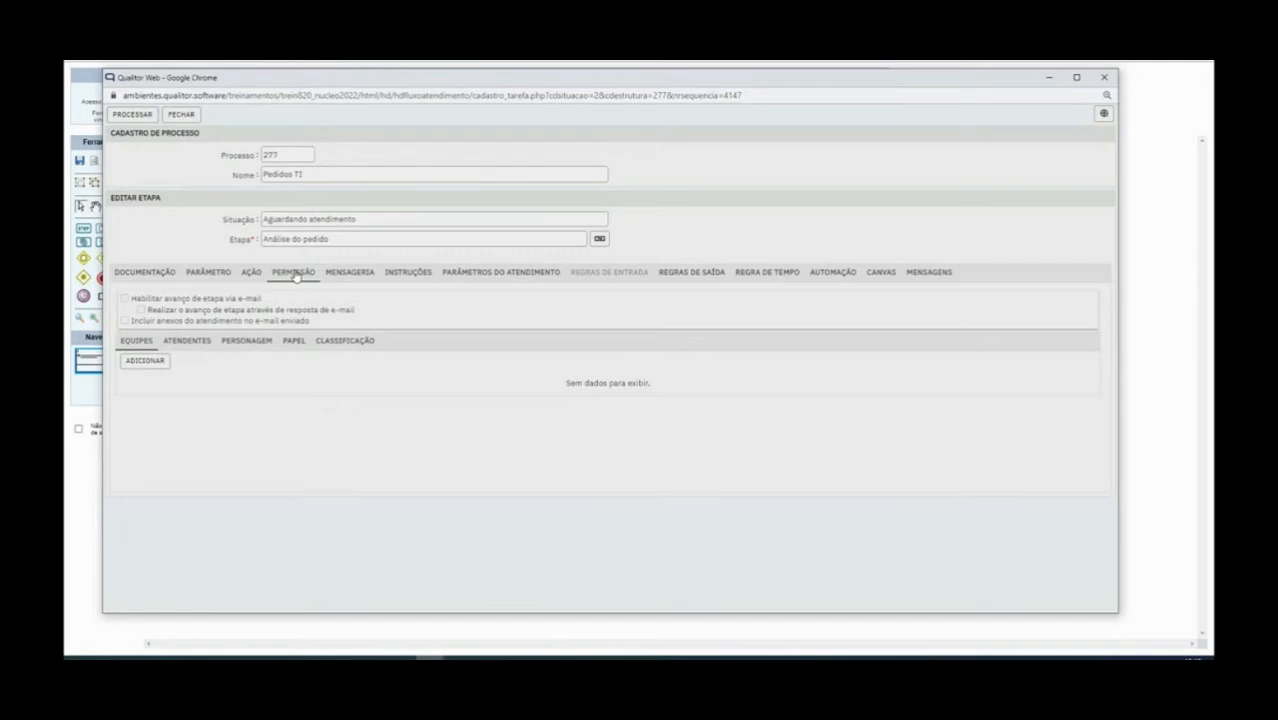
Glance at Parâmetro, browse the permission sub-tabs, and expand the Personagem role list
left_click(212, 276)
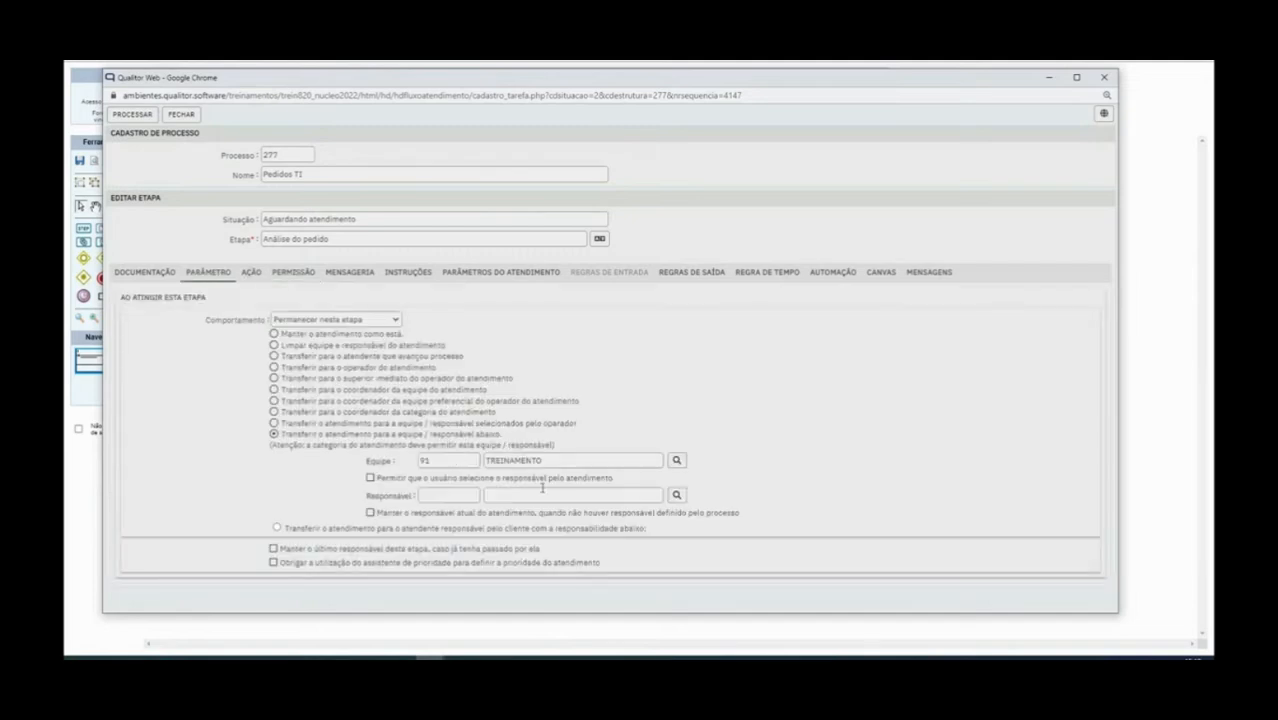
left_click(298, 276)
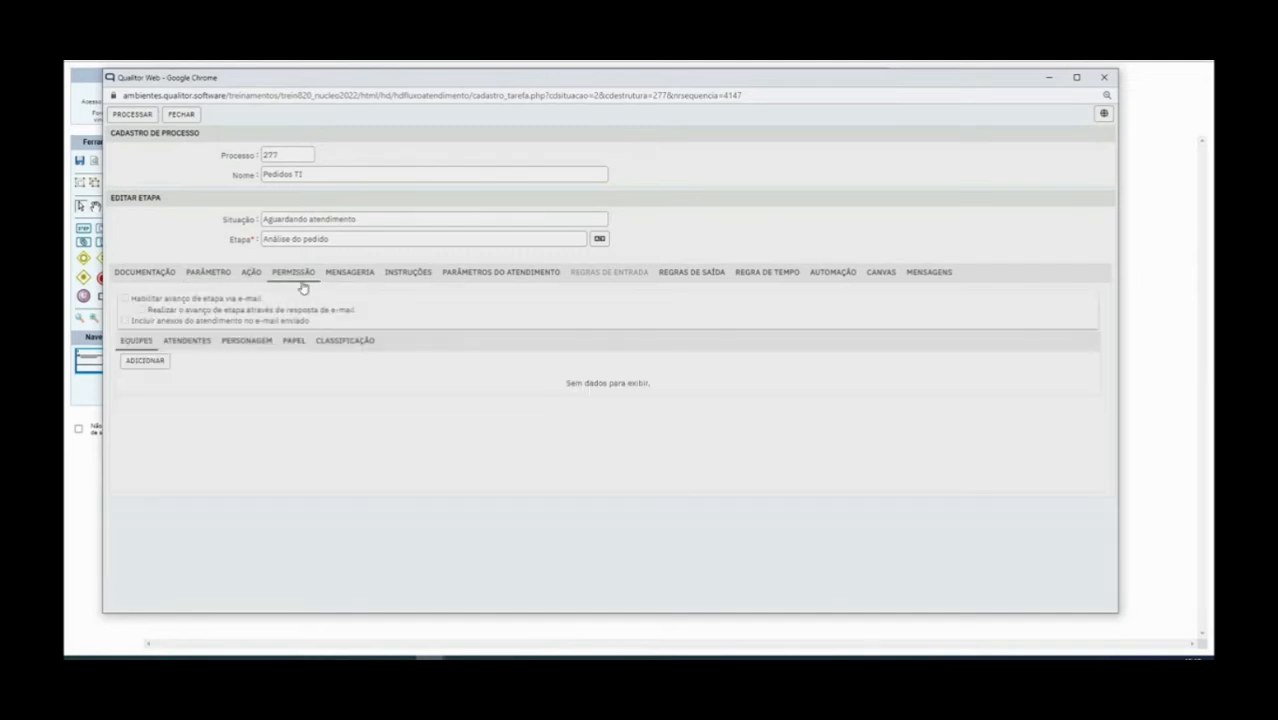
left_click(190, 343)
left_click(247, 344)
left_click(348, 343)
left_click(137, 342)
left_click(190, 343)
left_click(145, 342)
left_click(237, 340)
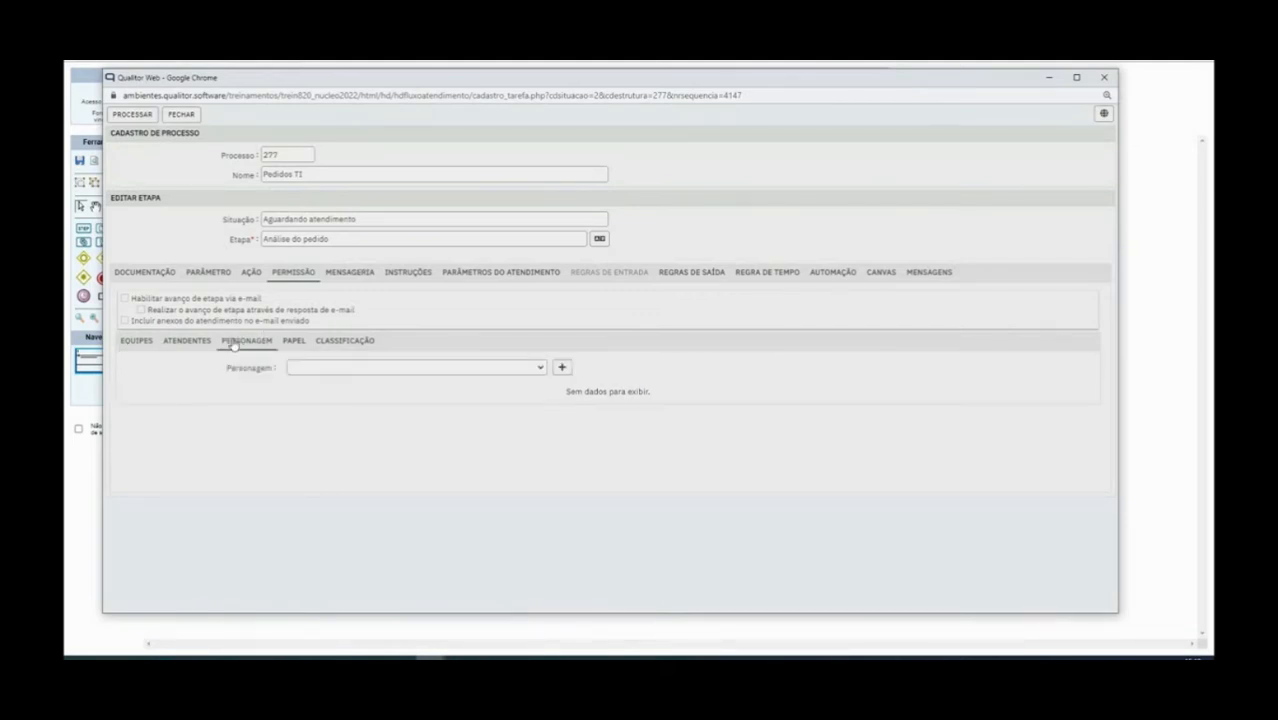
left_click(331, 367)
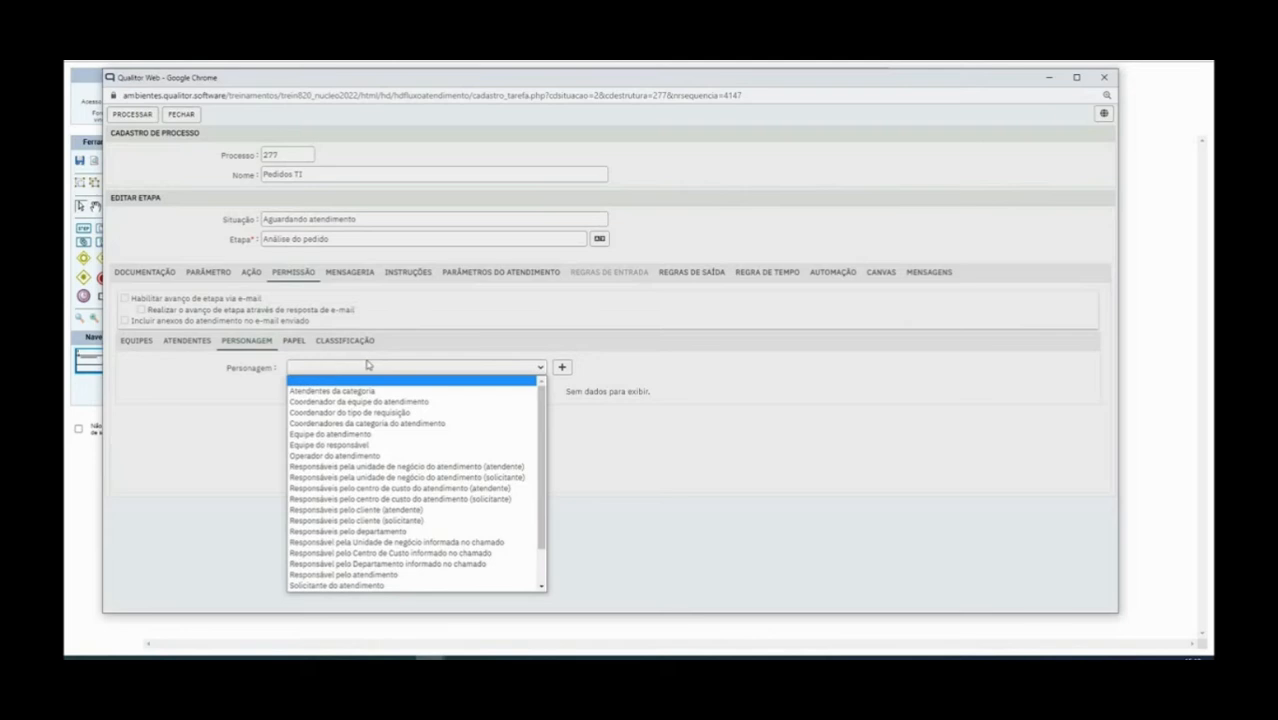
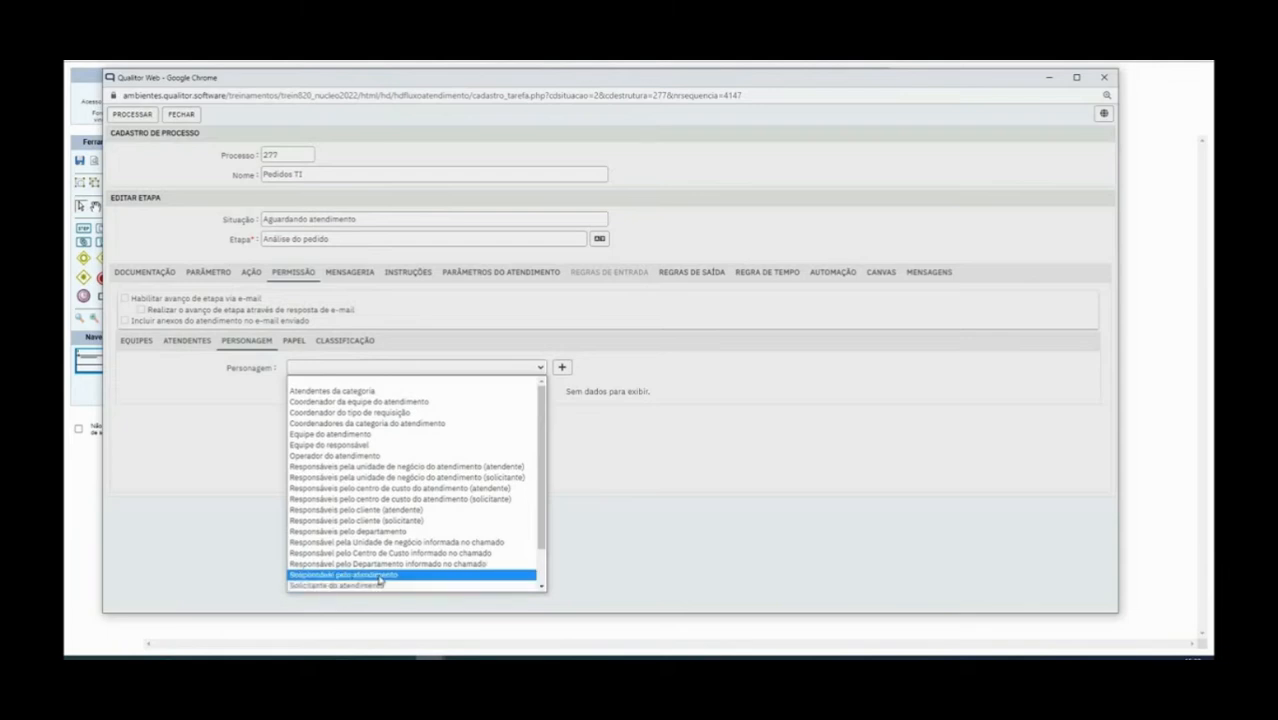
Add 'Equipe do atendimento' to the stage's permitted personagens
left_click(371, 436)
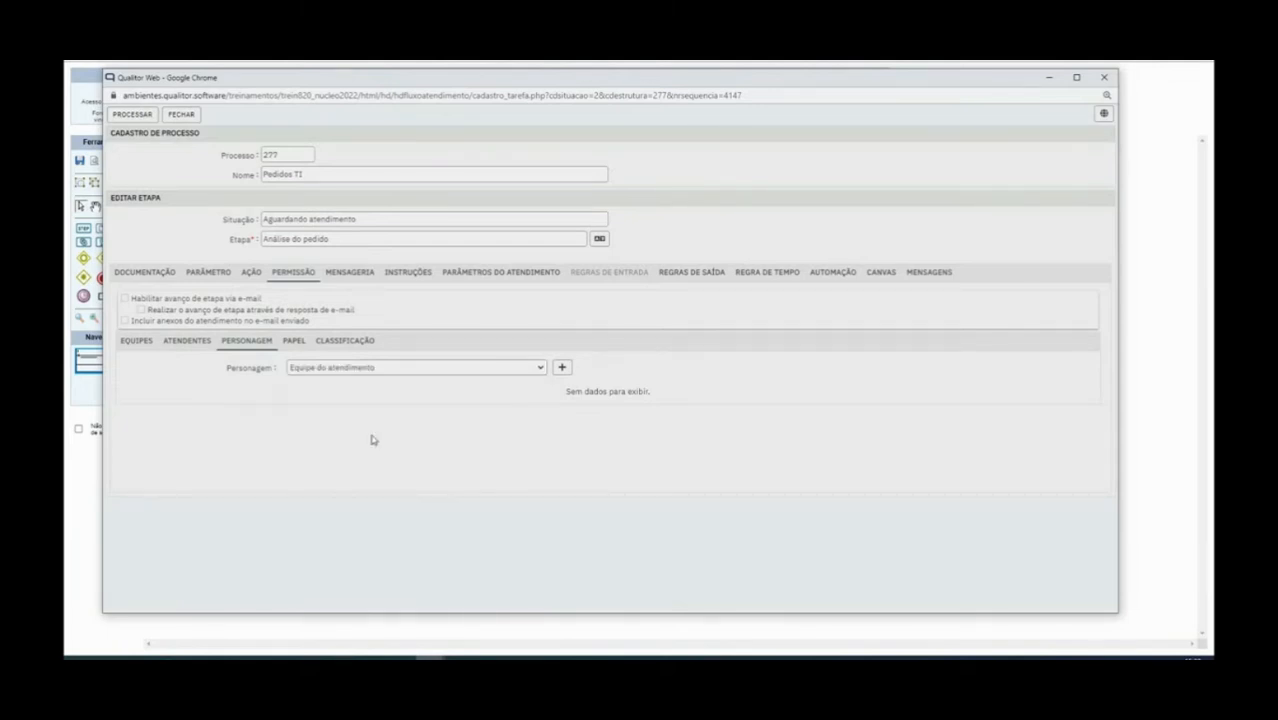
left_click(561, 368)
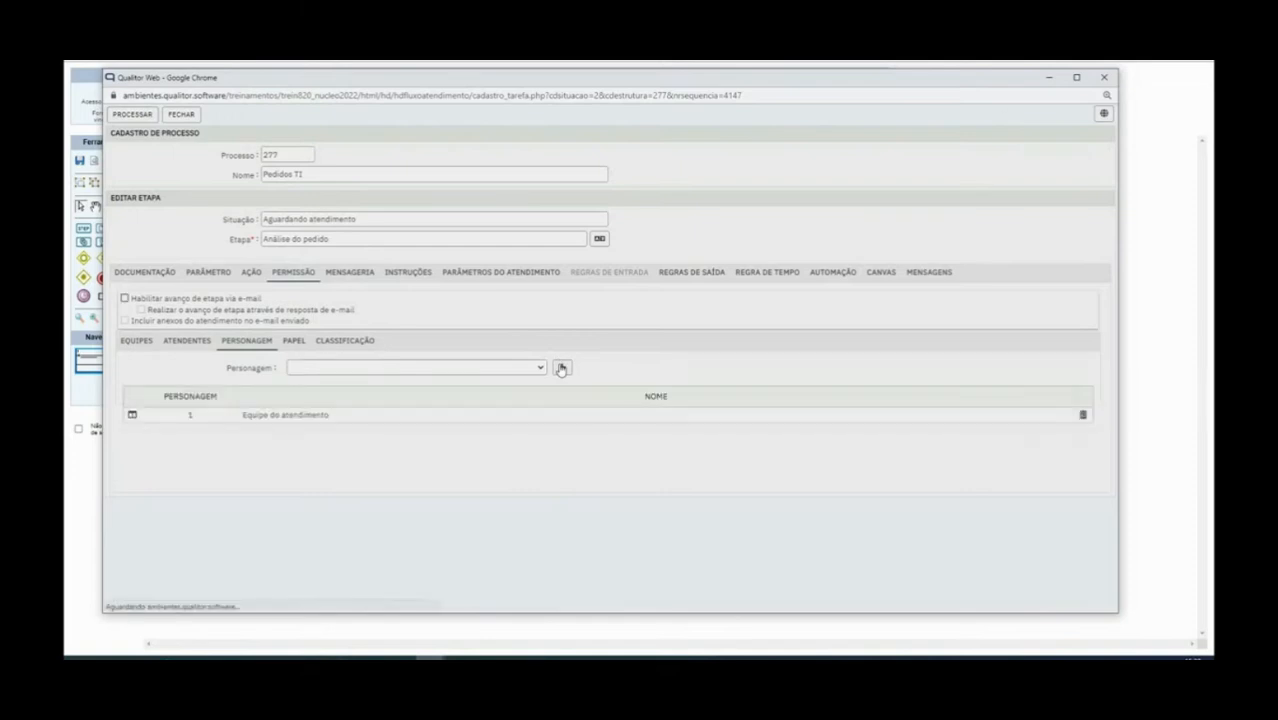
left_click(206, 272)
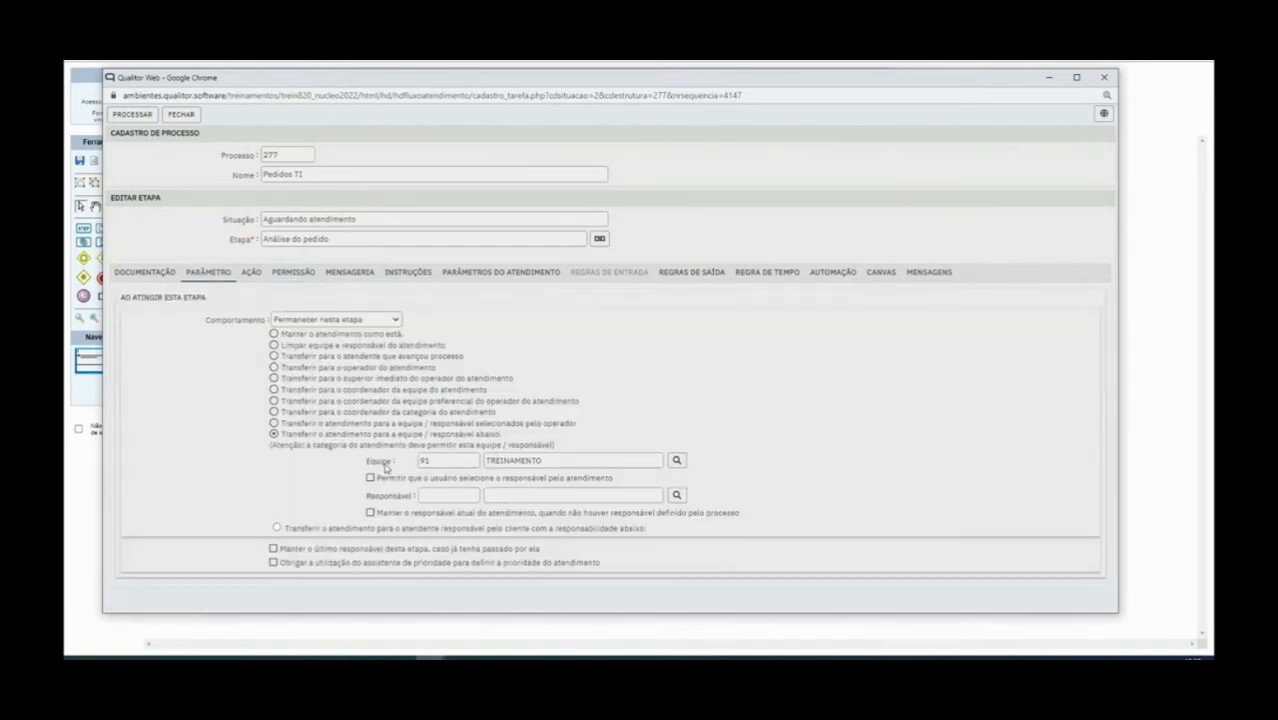
left_click(284, 275)
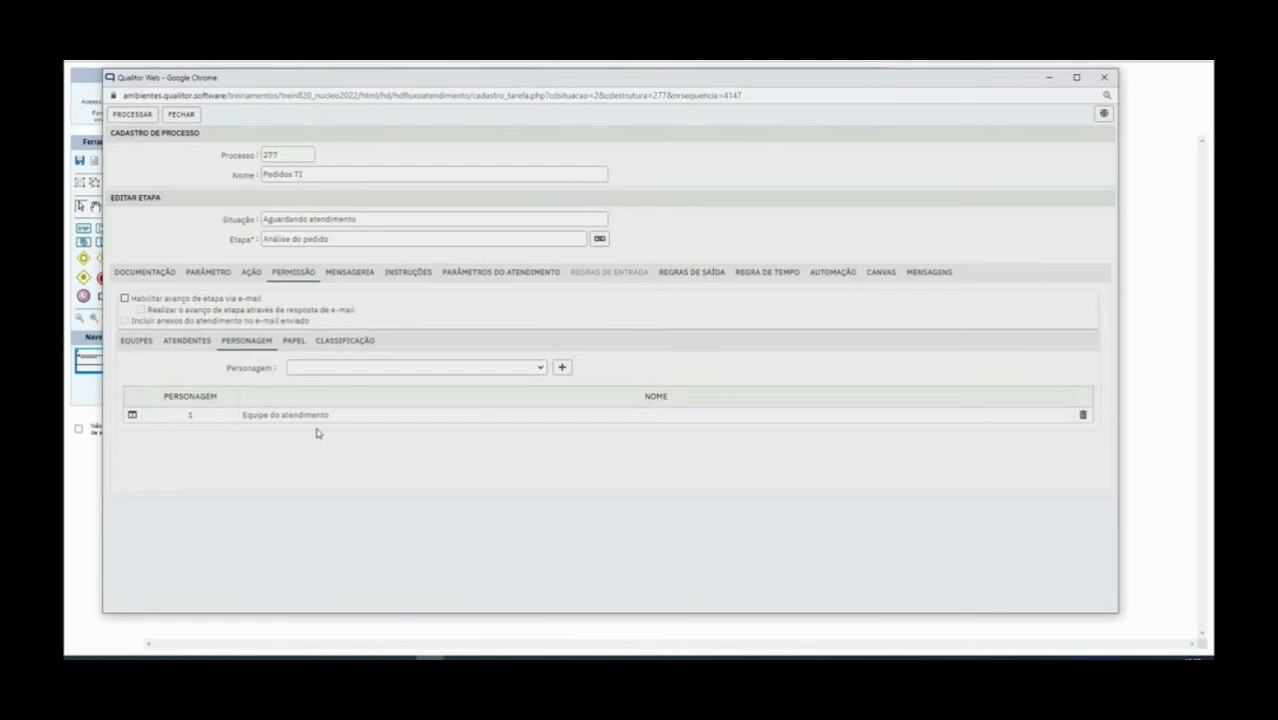
left_click_drag(241, 414, 335, 416)
Recheck the TREINAMENTO team in Parâmetro, then view the Papel role permissions
left_click(210, 279)
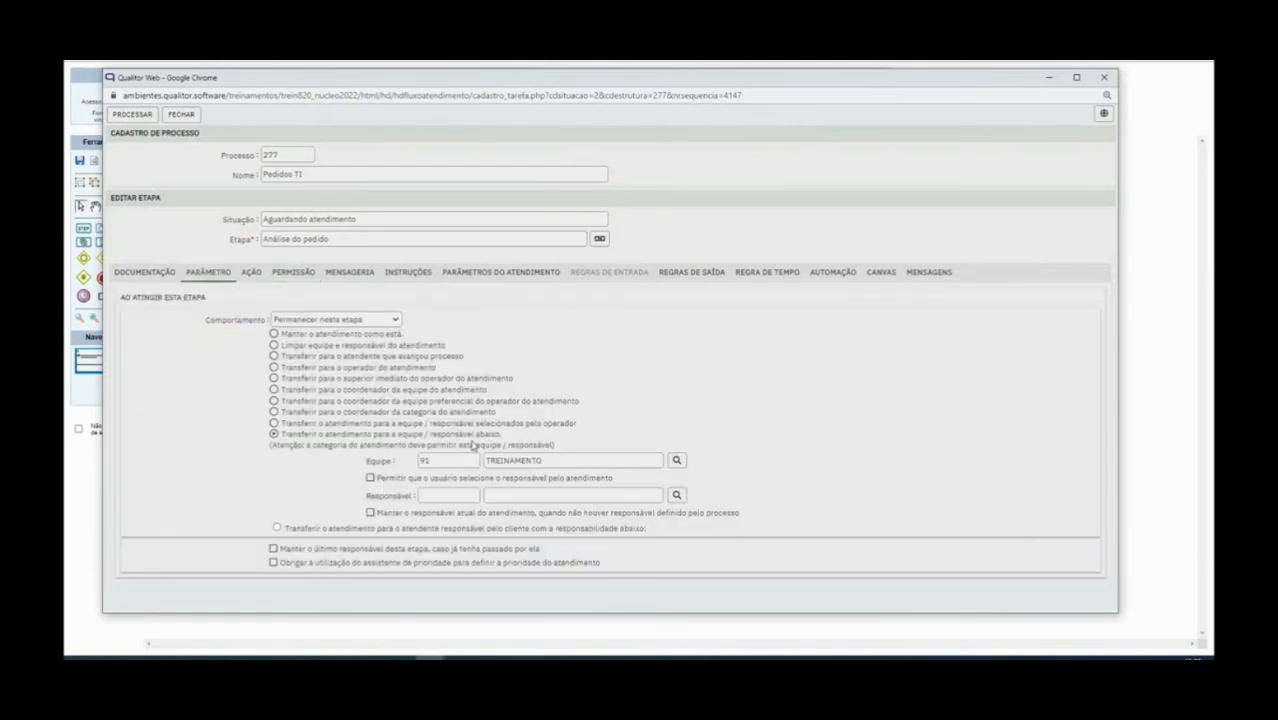
double_click(507, 460)
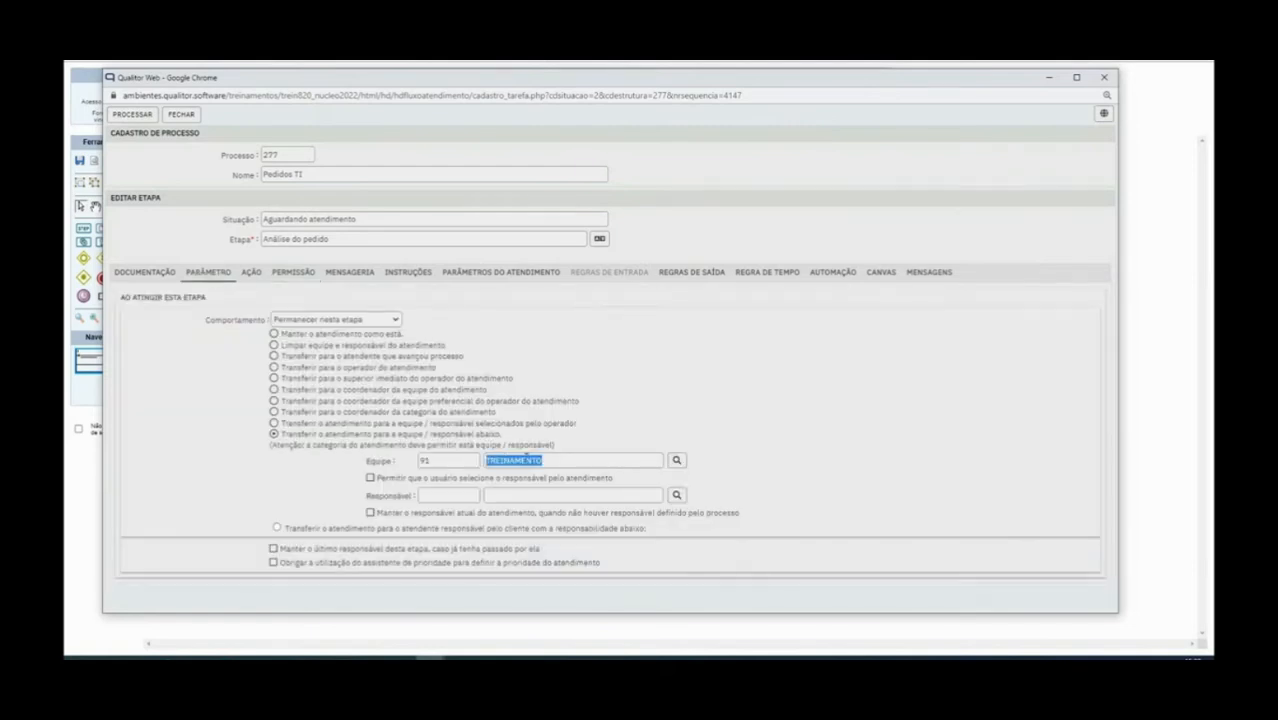
left_click(278, 278)
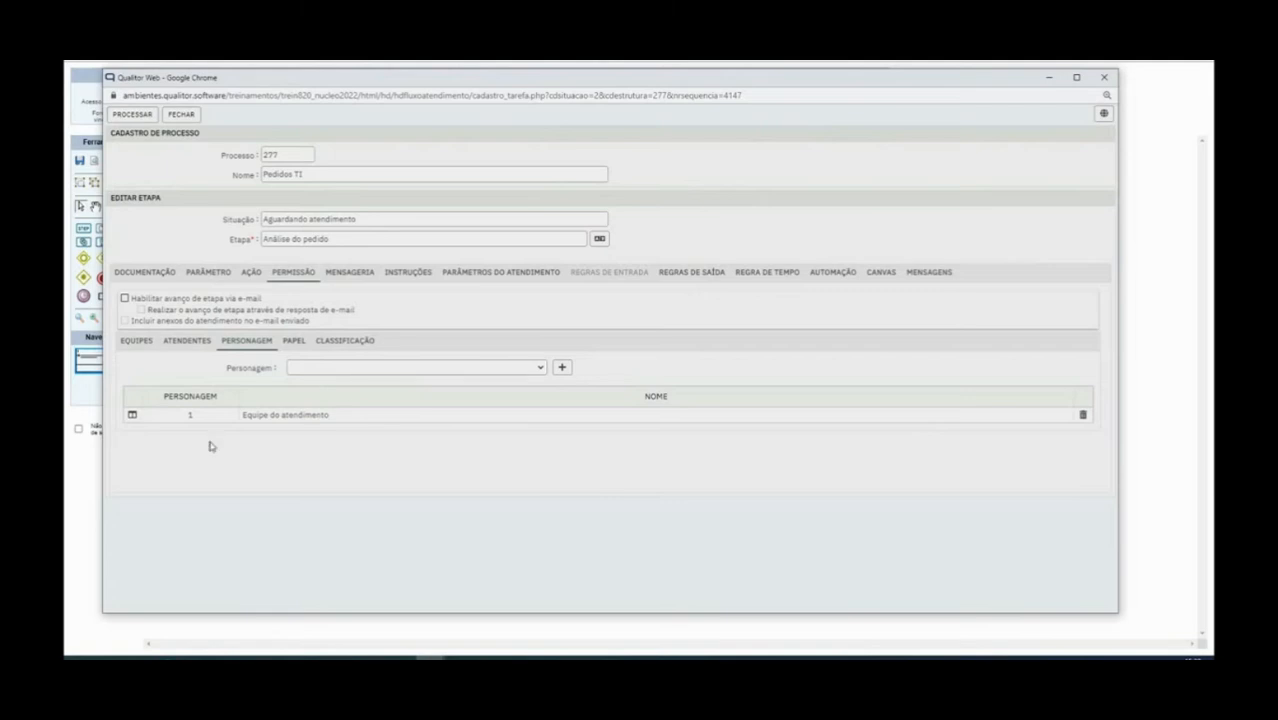
left_click(295, 343)
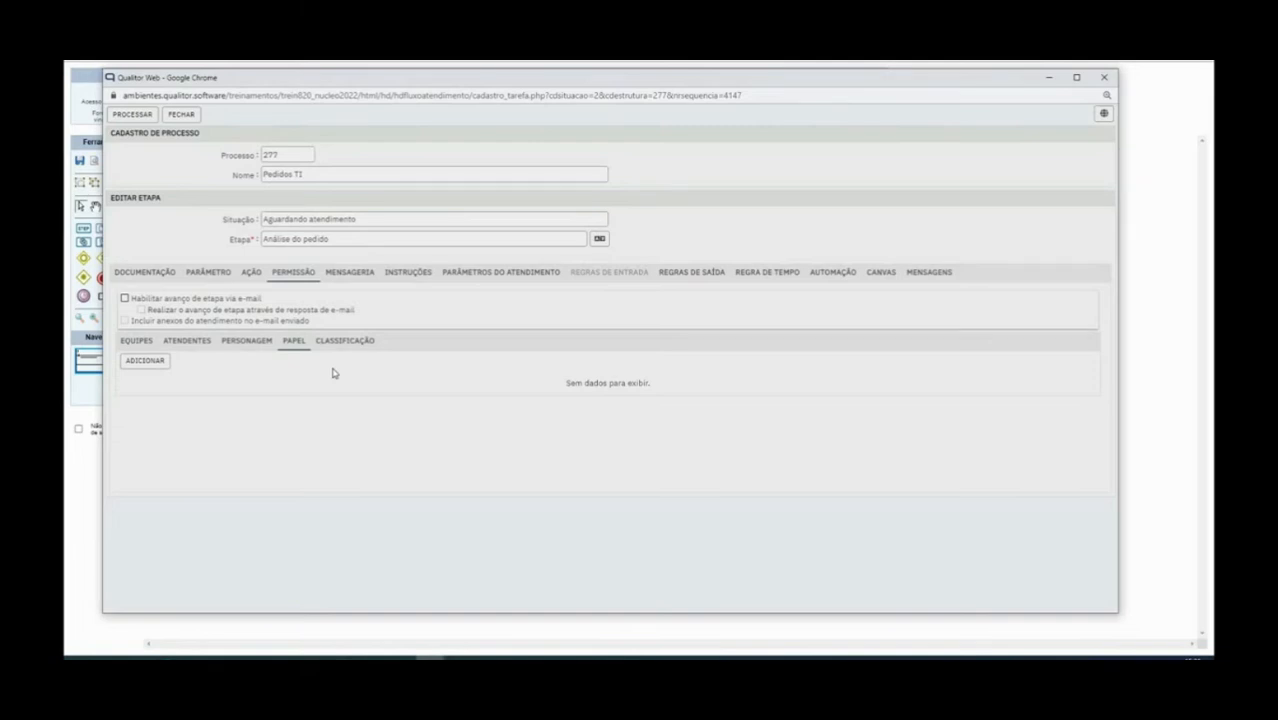
Browse the Classificação selection list and close it without choosing any classification
left_click(340, 343)
left_click(142, 363)
left_click(559, 179)
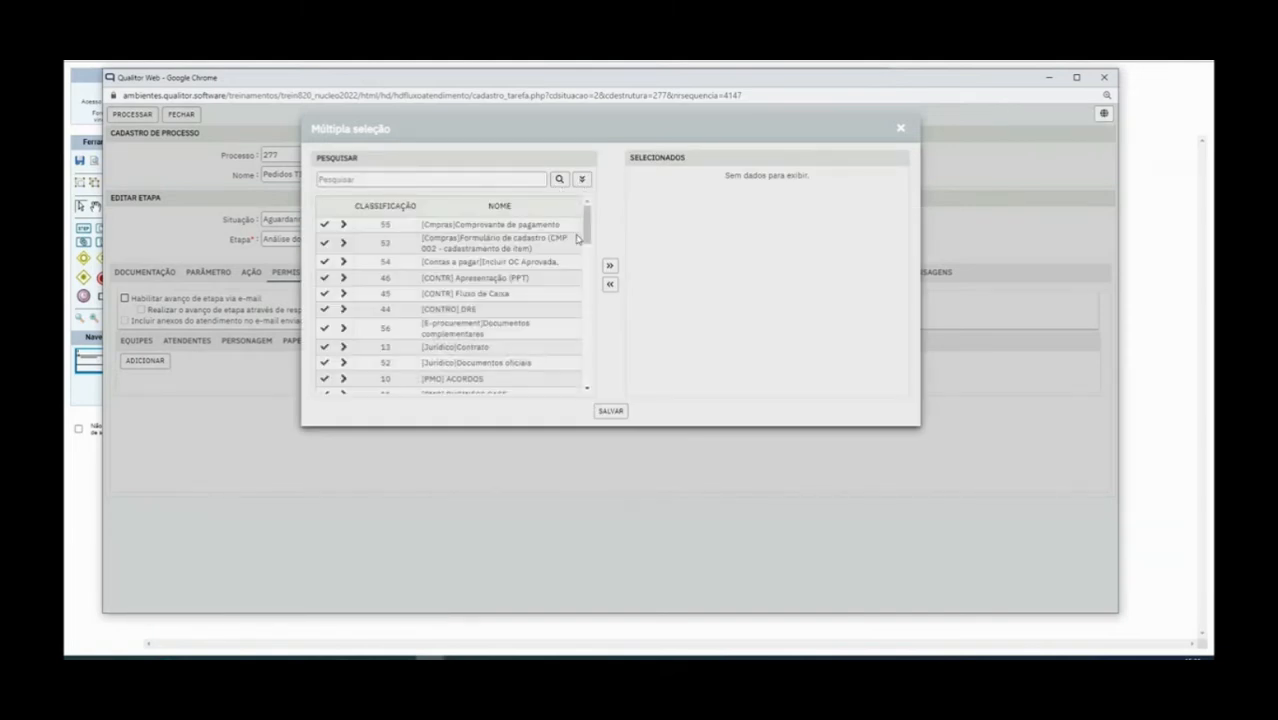
scroll(524, 320, "down", 3)
scroll(521, 321, "down", 6)
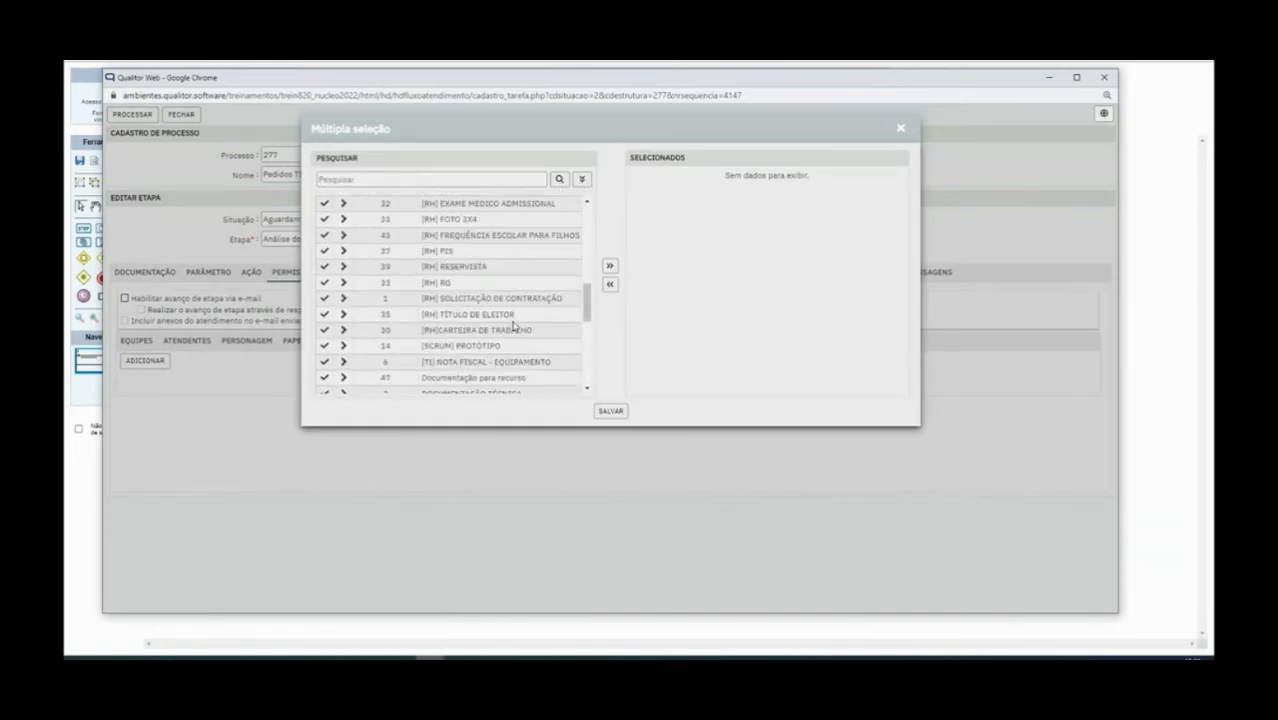
scroll(527, 337, "down", 3)
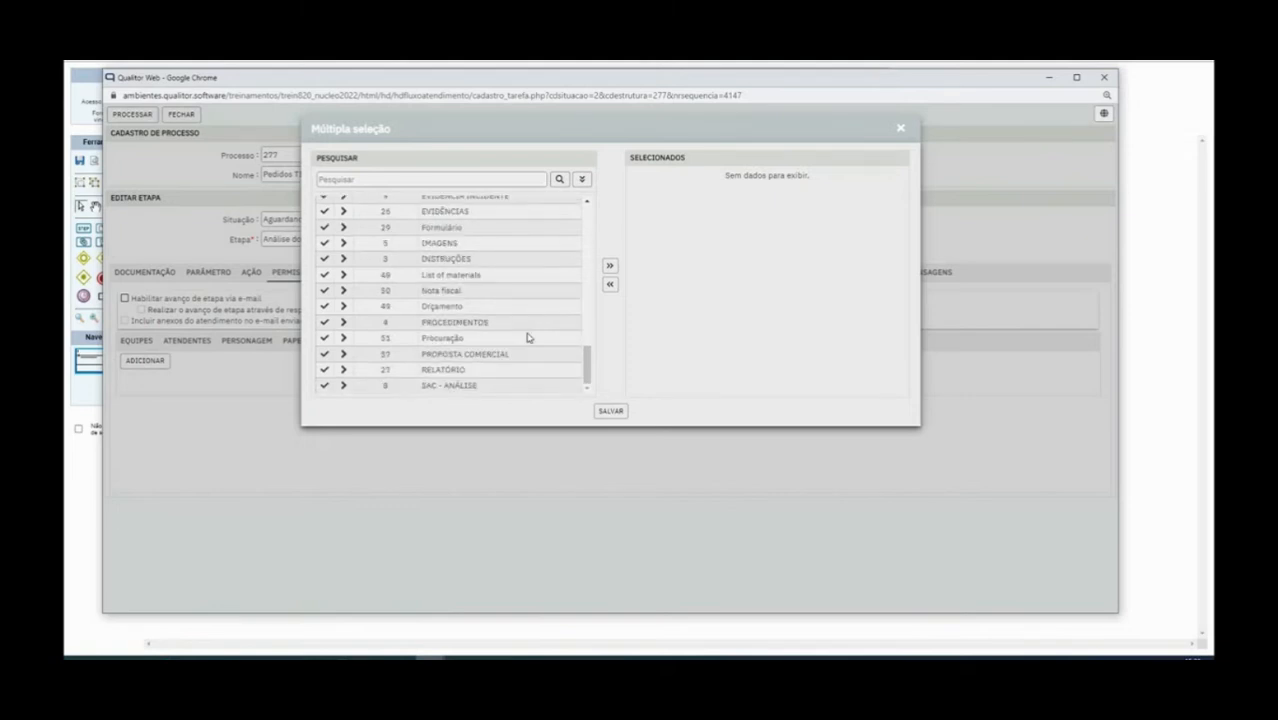
scroll(533, 368, "up", 8)
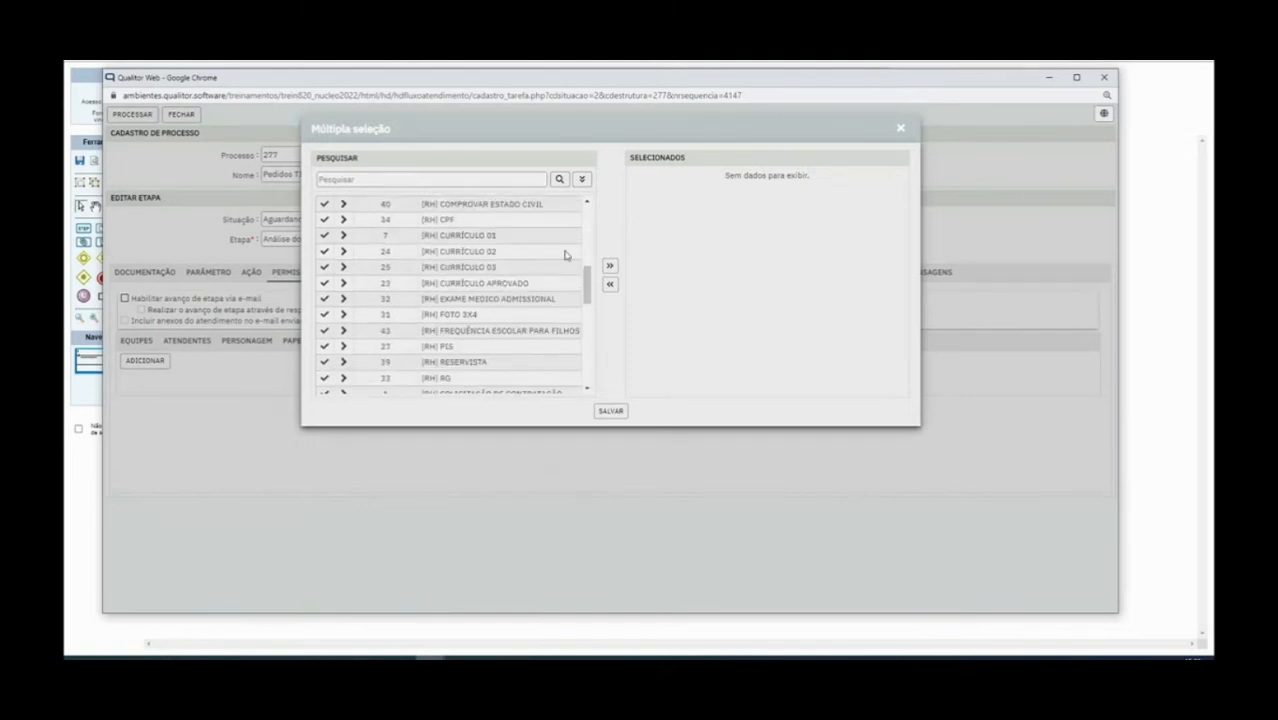
scroll(562, 256, "up", 5)
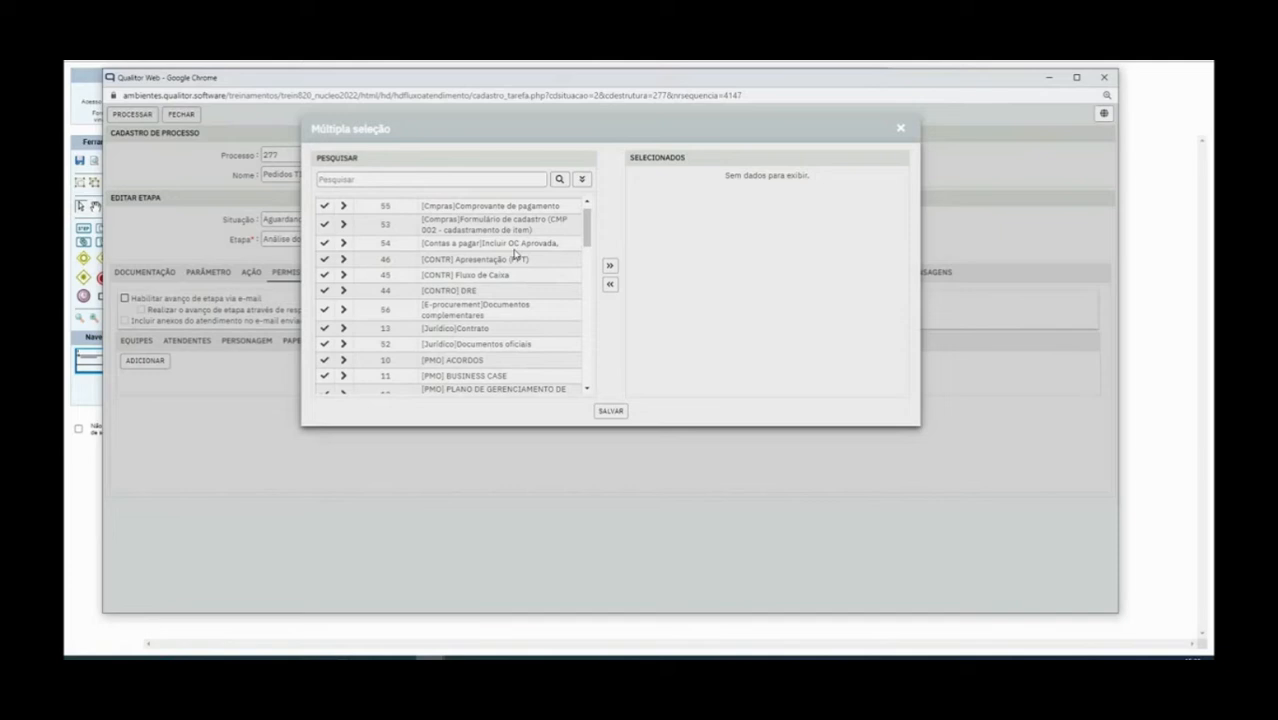
scroll(519, 253, "up", 2)
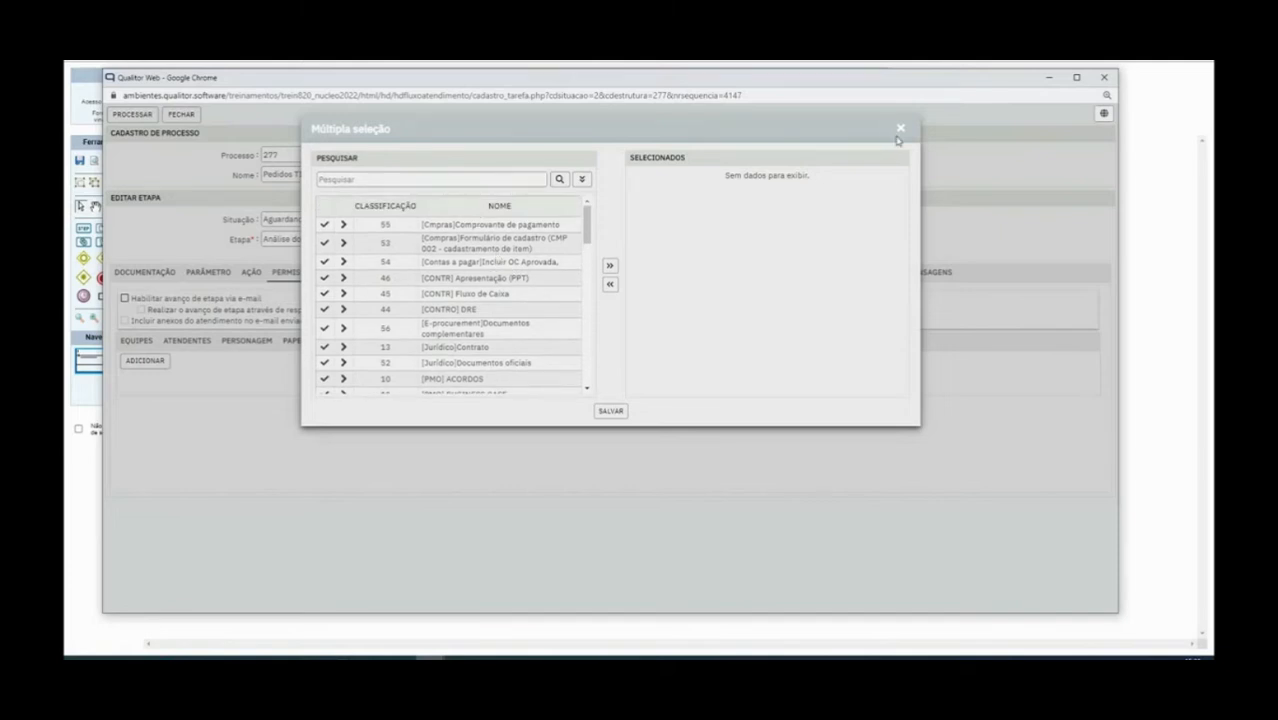
left_click(899, 130)
Return to the Personagem list, save with PROCESSAR, and show the Mensageria settings
left_click(287, 345)
left_click(260, 345)
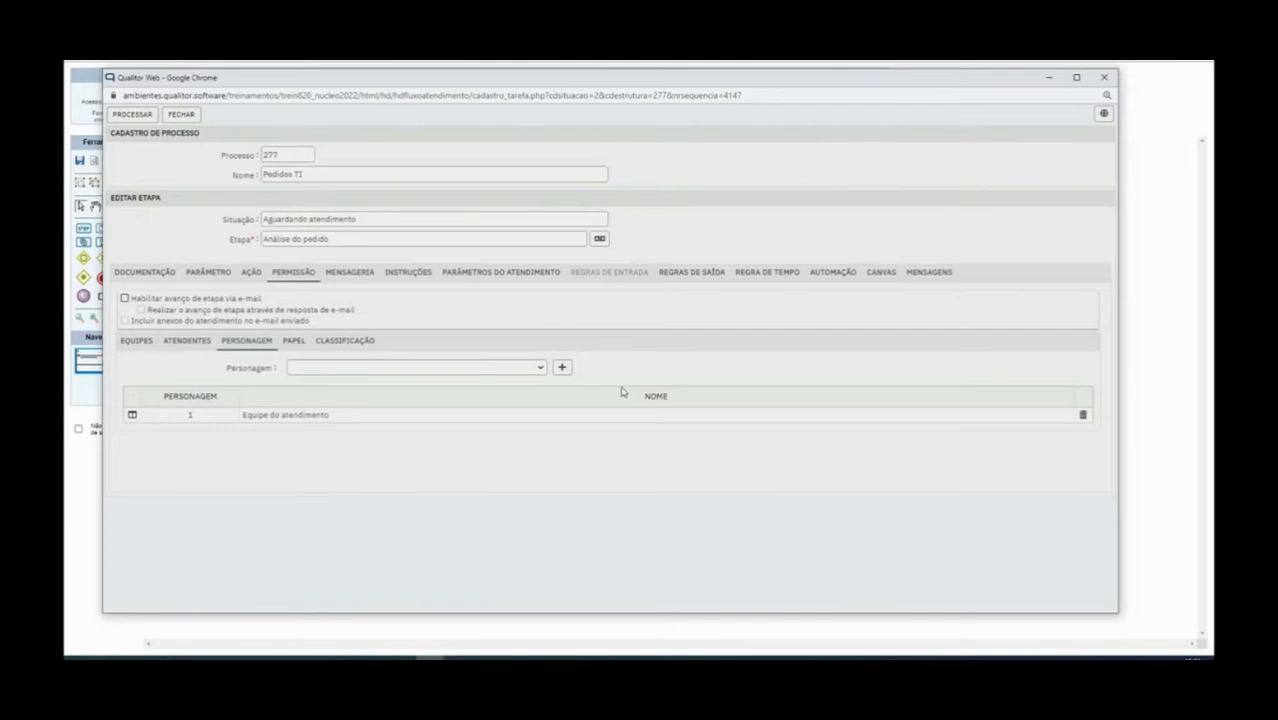
left_click(132, 114)
left_click(354, 279)
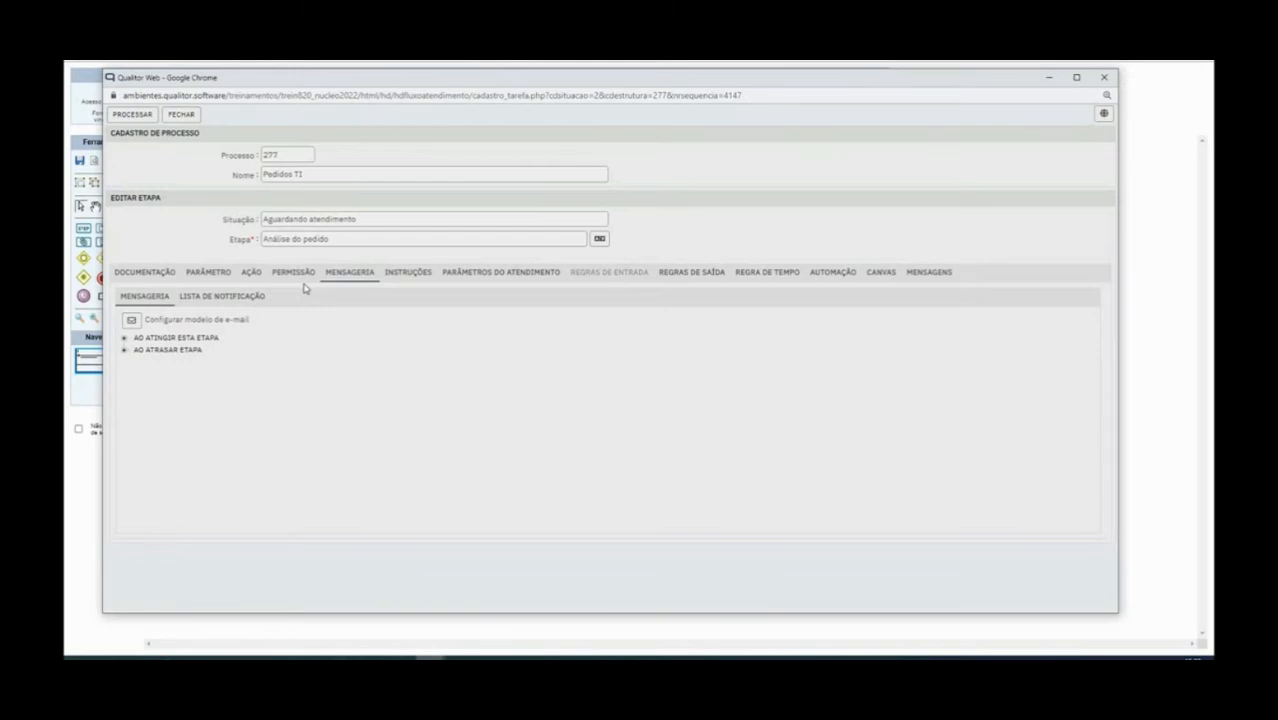
Under 'Ao atingir esta etapa', tick E-MAIL for 'Notificar o solicitante do atendimento'
left_click(126, 339)
scroll(313, 396, "down", 5)
scroll(313, 396, "up", 5)
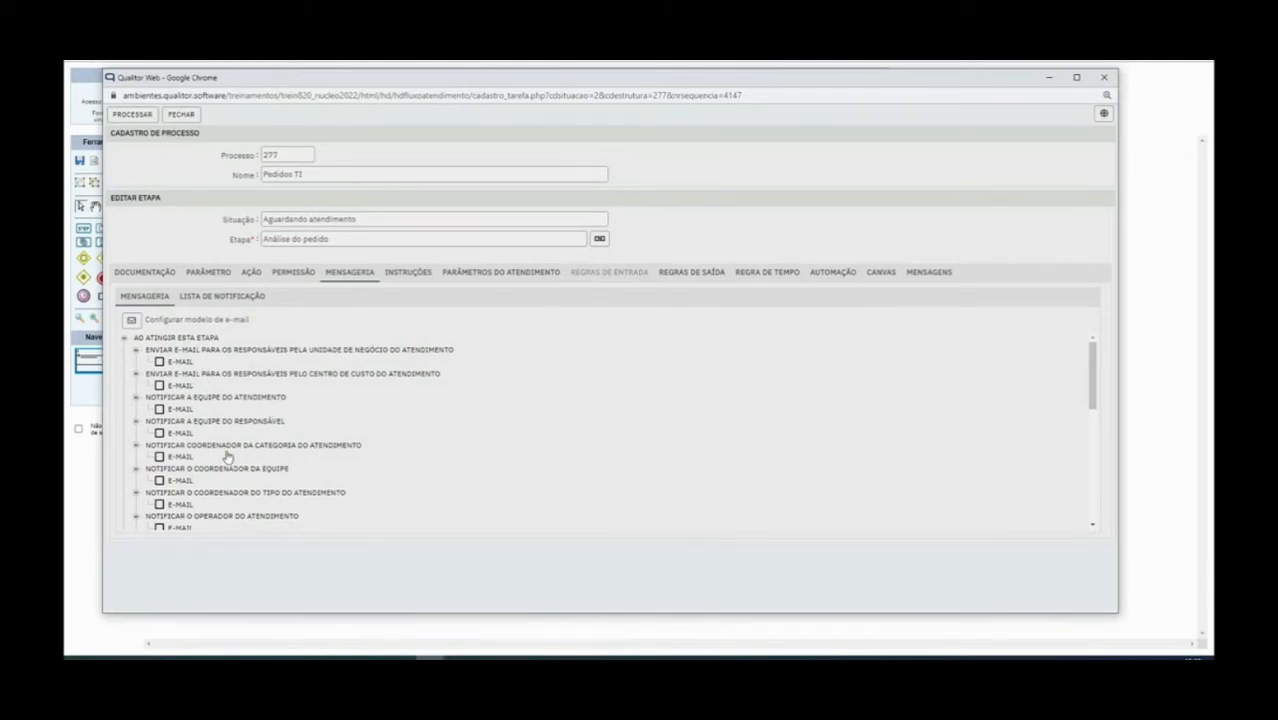
scroll(285, 447, "down", 2)
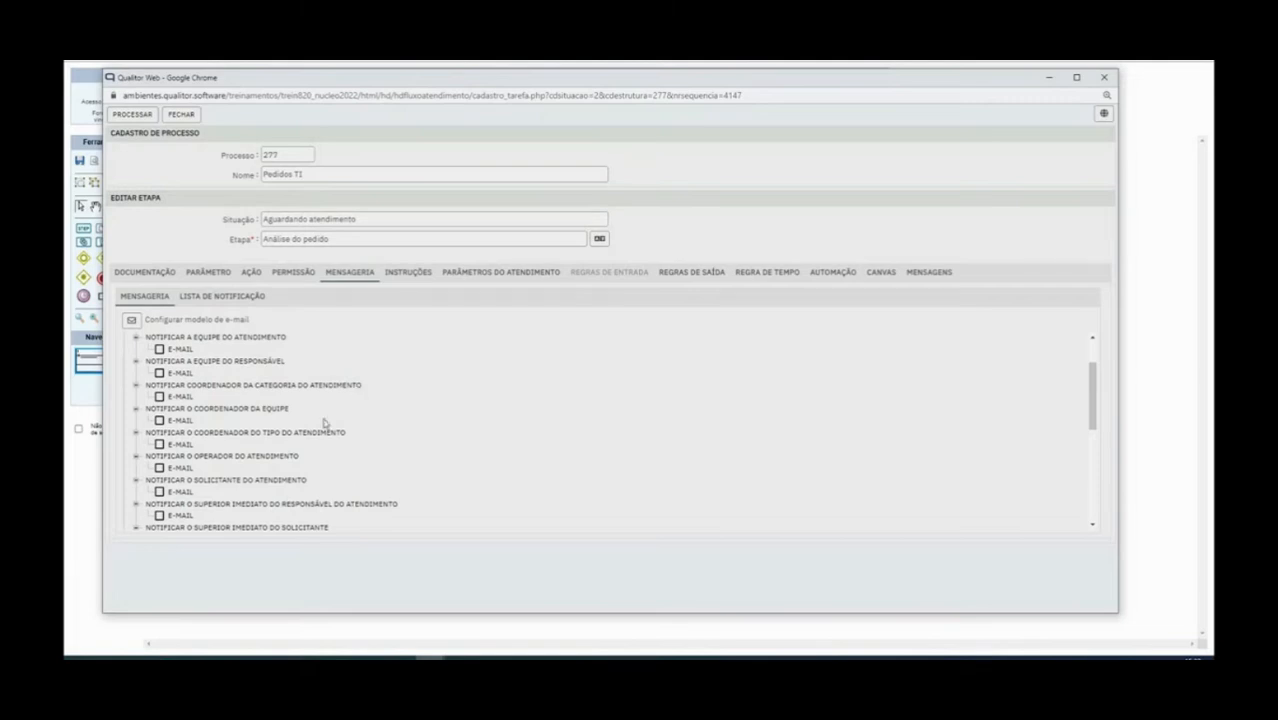
scroll(252, 500, "down", 4)
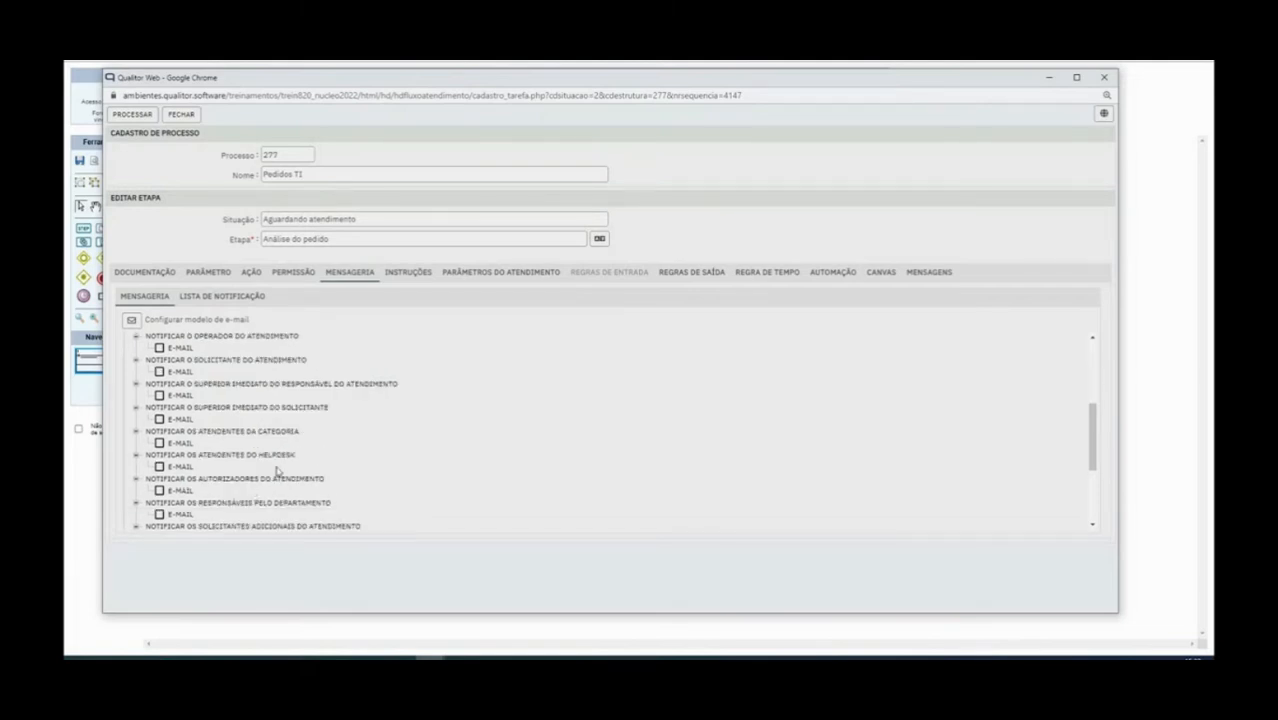
scroll(330, 440, "down", 2)
scroll(380, 428, "up", 8)
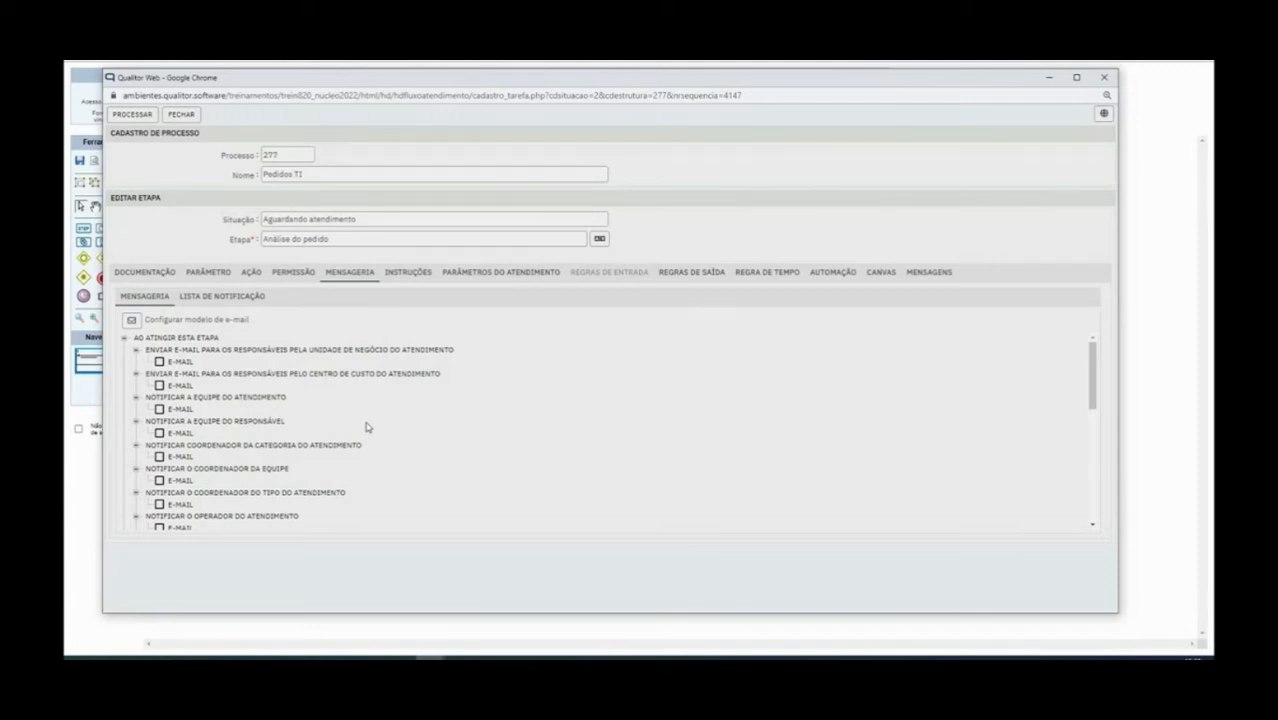
scroll(176, 428, "down", 2)
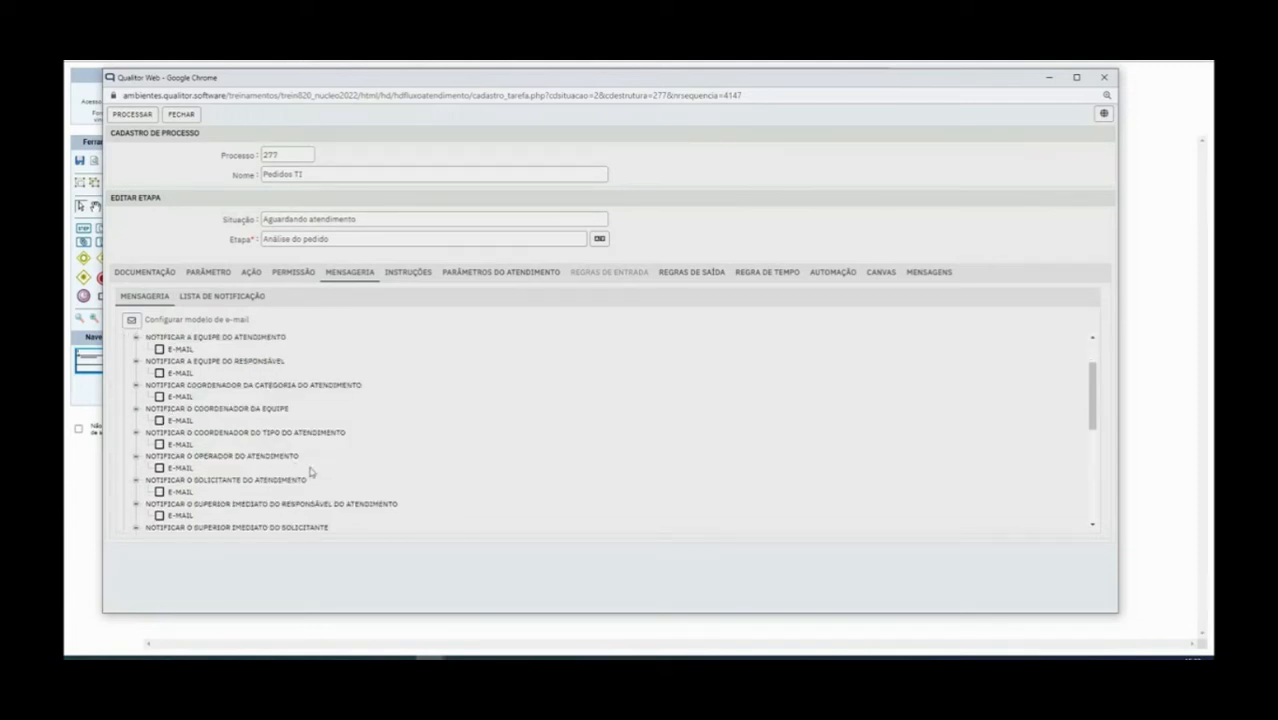
left_click(159, 492)
Look over the e-mail template setup, close it, and show the Instruções fields
left_click(133, 321)
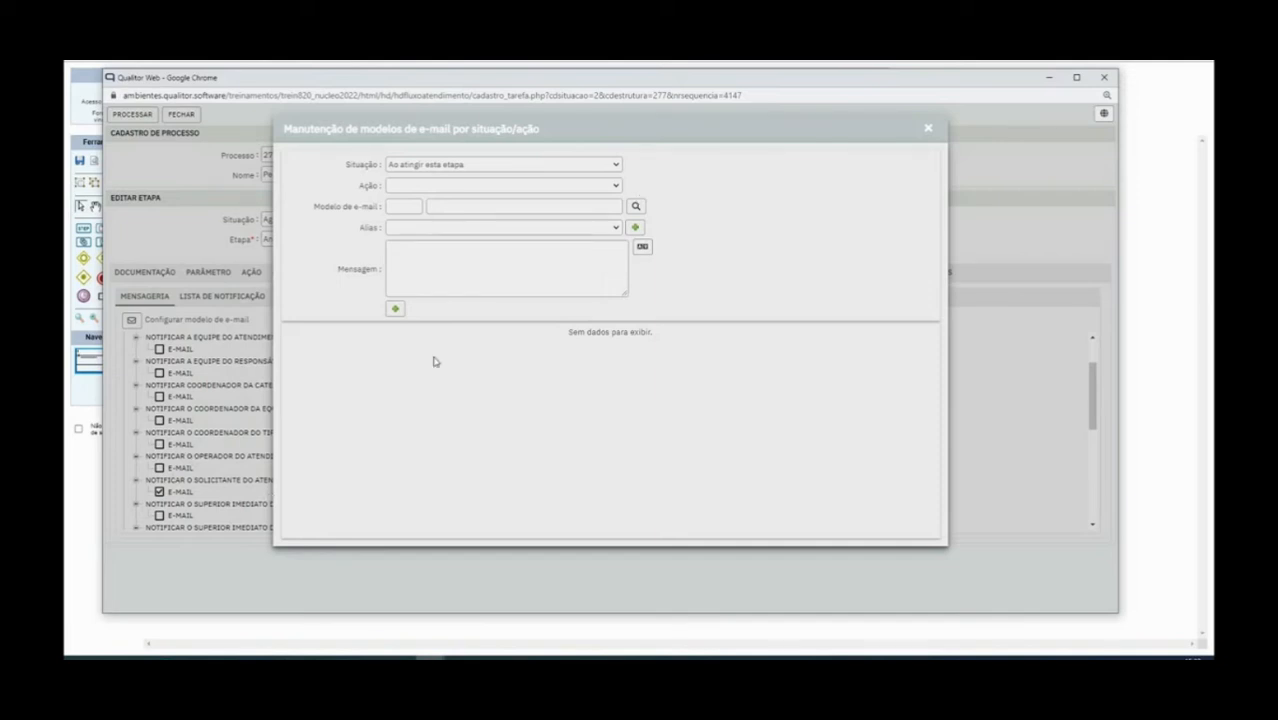
left_click(406, 265)
left_click(929, 128)
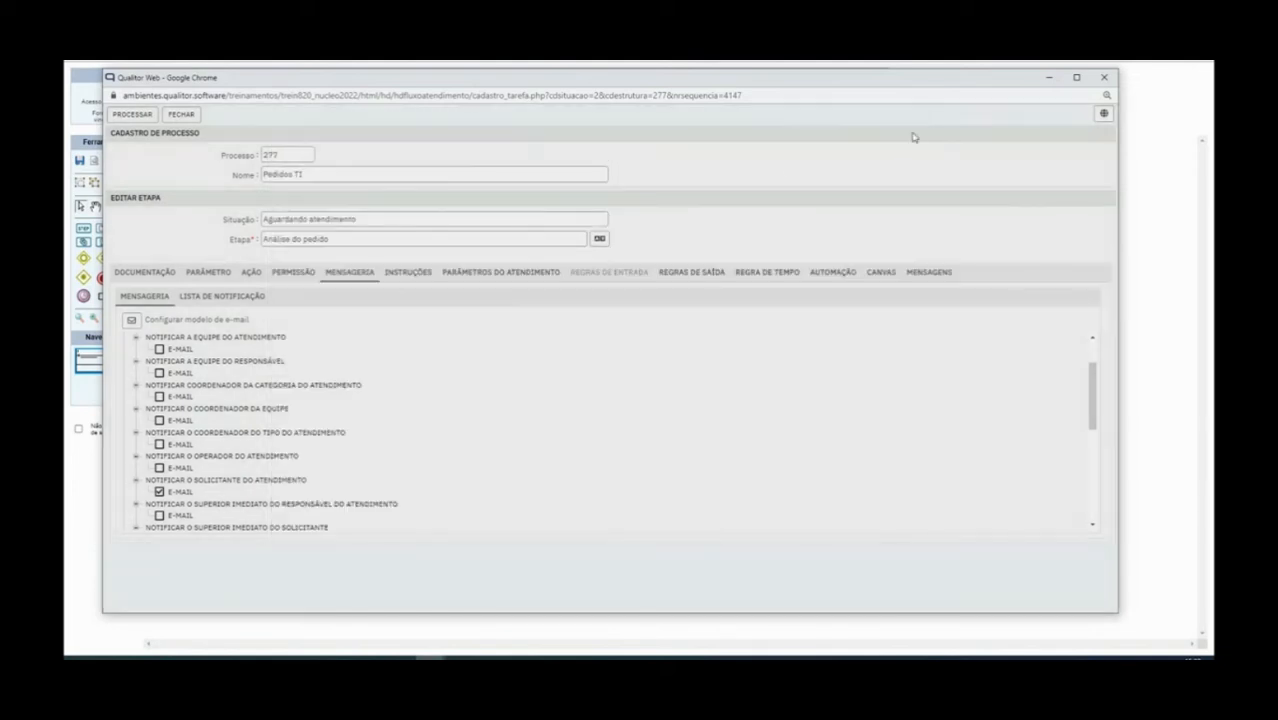
left_click(397, 279)
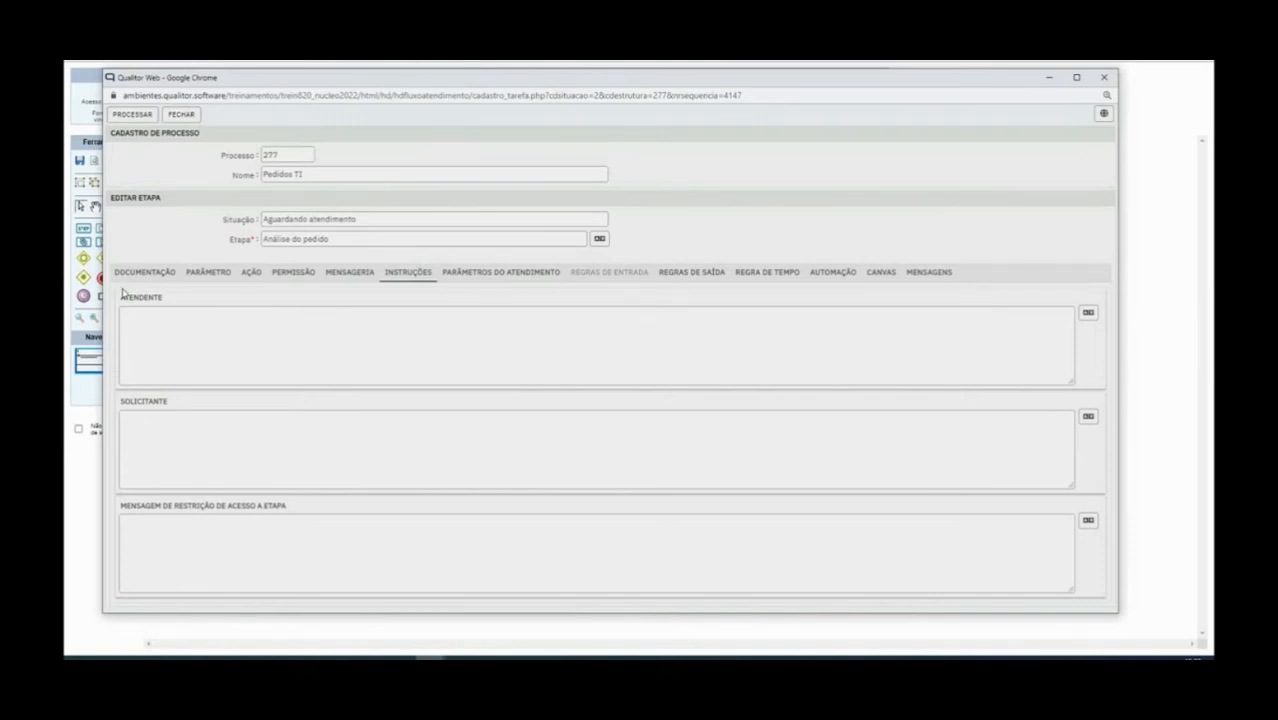
Enter 'Verificar o cartão do CNPJ do cliente' as the ATENDENTE instruction
left_click_drag(122, 298, 195, 310)
left_click(122, 402)
left_click_drag(122, 401, 200, 408)
left_click(185, 325)
type("Prezado at")
key("BackSpace")
key("BackSpace")
key("BackSpace")
key("BackSpace")
key("BackSpace")
key("BackSpace")
key("BackSpace")
key("BackSpace")
key("BackSpace")
key("BackSpace")
type("Verificar")
key("BackSpace")
key("BackSpace")
key("BackSpace")
key("BackSpace")
type("ificar")
type(" s")
type(" cartão da")
key("BackSpace")
type("o CNPJ do cliente")
Highlight the finished attendant instruction and save the stage with PROCESSAR
left_click(182, 432)
left_click_drag(117, 313, 374, 345)
left_click(374, 345)
left_click(130, 114)
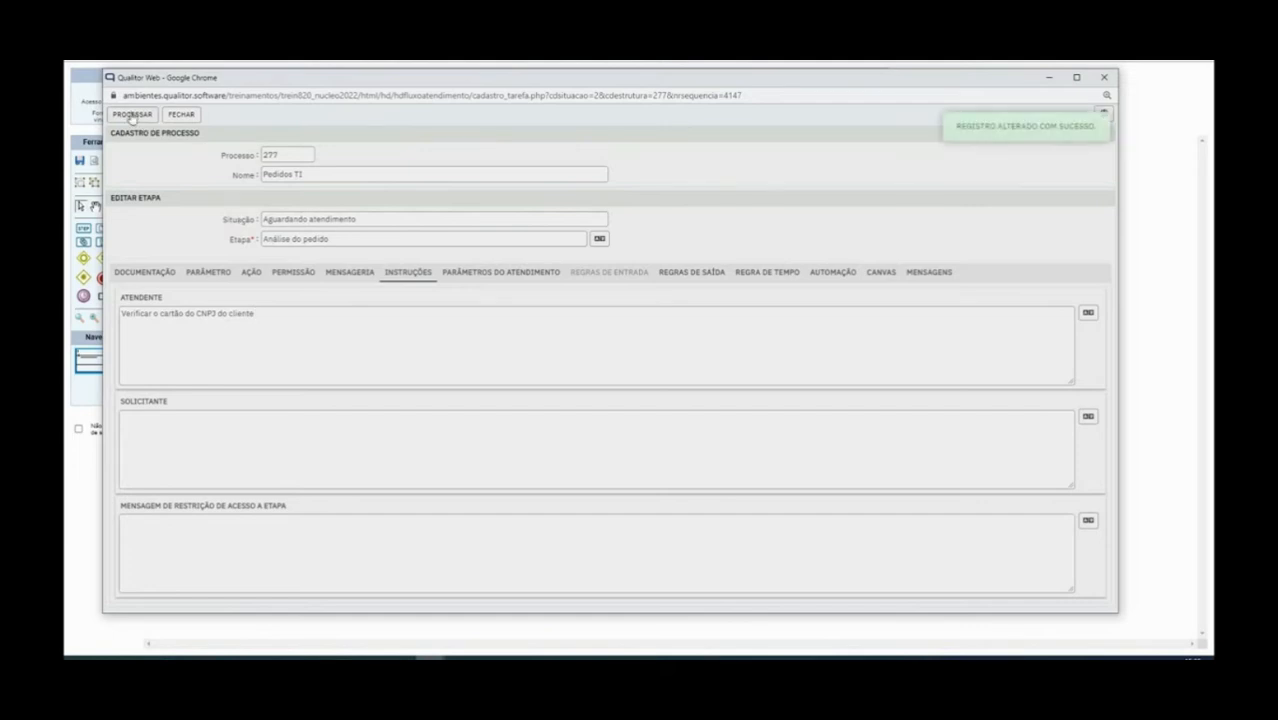
left_click(486, 273)
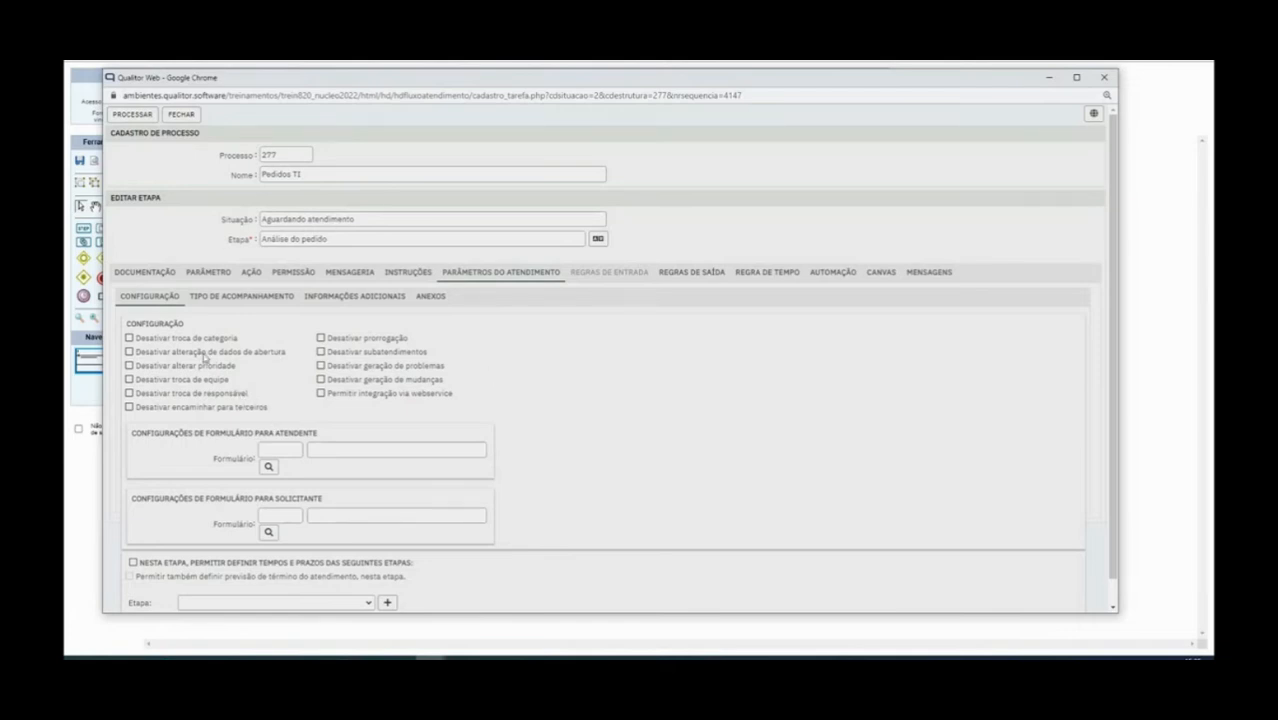
left_click_drag(135, 340, 243, 344)
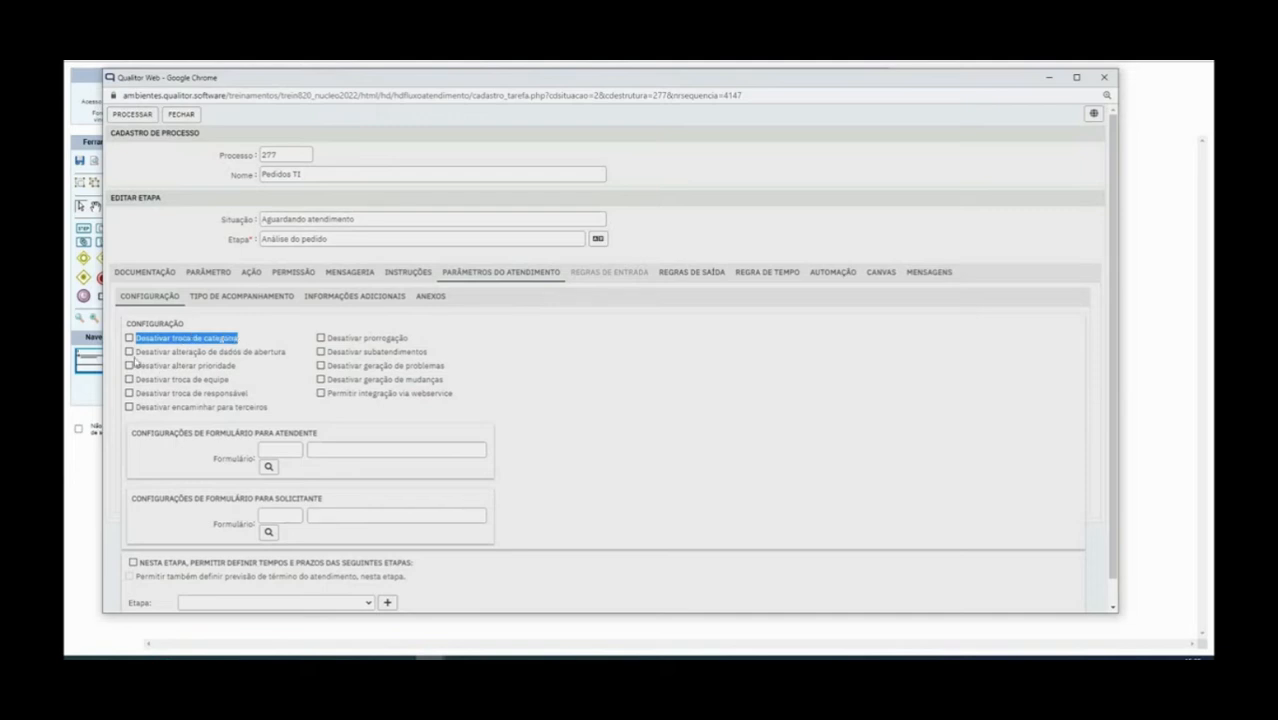
left_click_drag(137, 358, 268, 370)
left_click_drag(137, 367, 253, 374)
left_click_drag(165, 384, 251, 387)
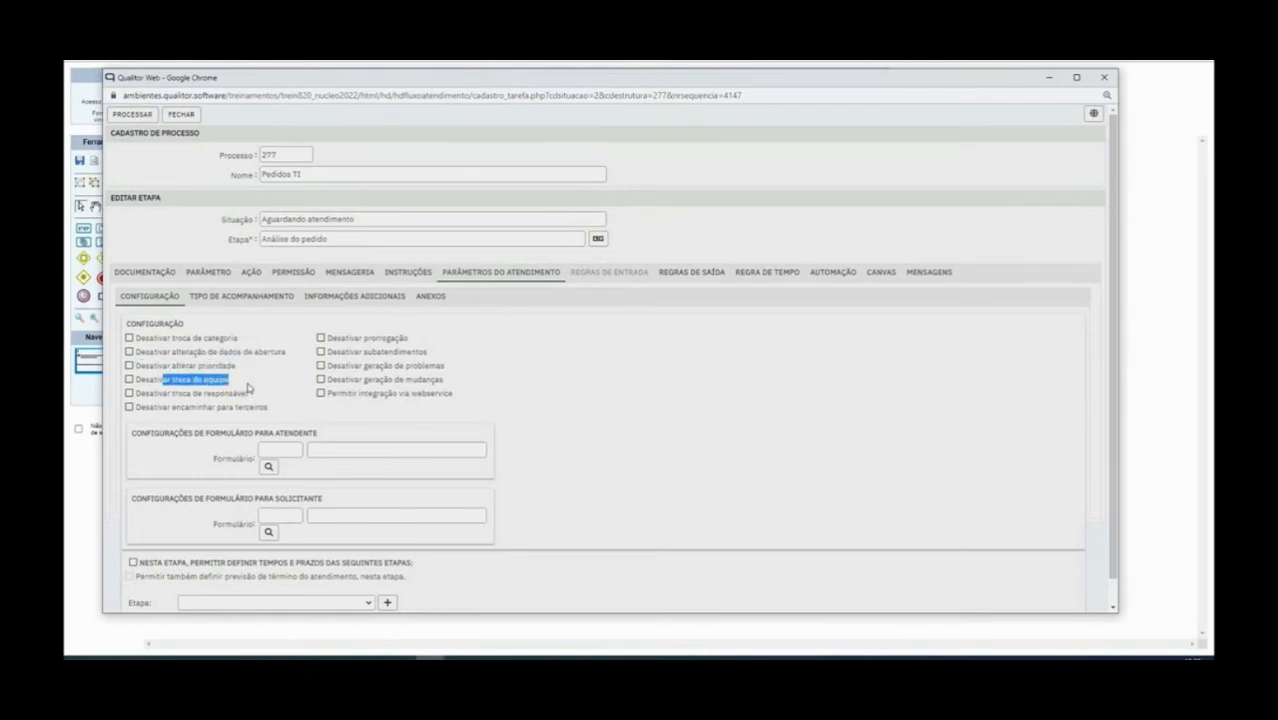
left_click_drag(141, 394, 250, 395)
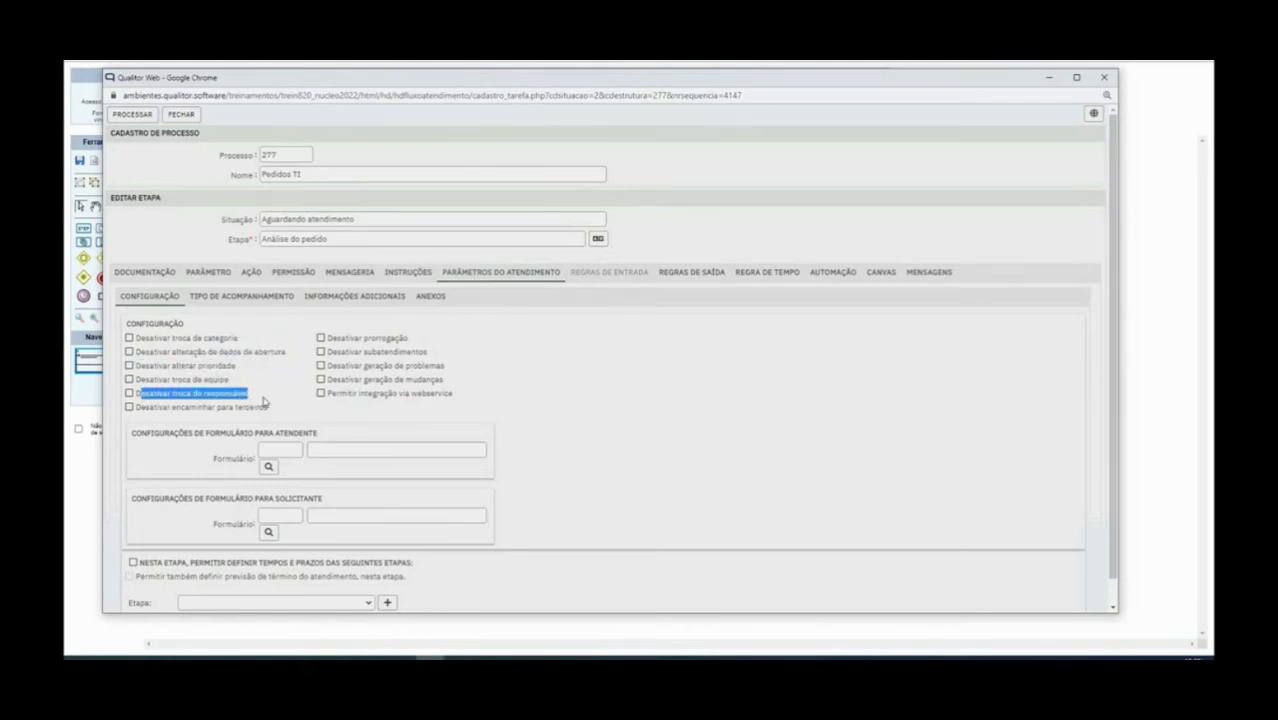
left_click_drag(162, 407, 346, 409)
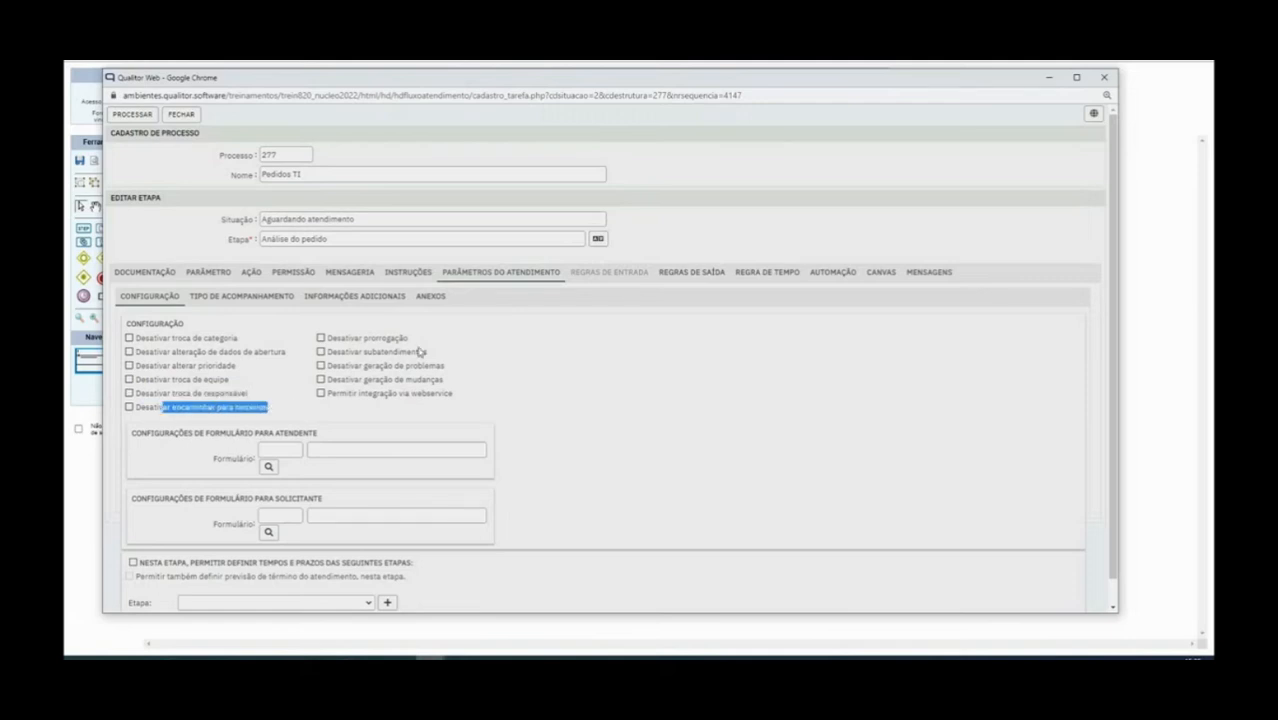
left_click_drag(331, 340, 435, 343)
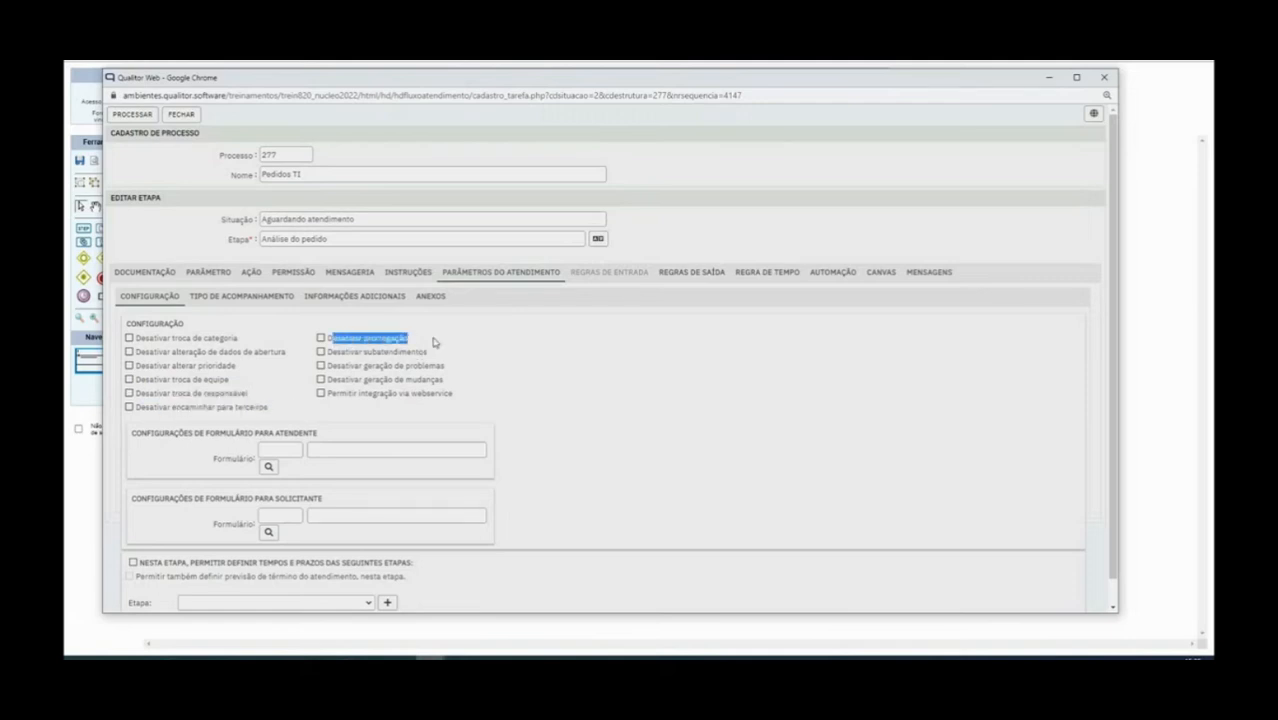
left_click_drag(349, 354, 452, 357)
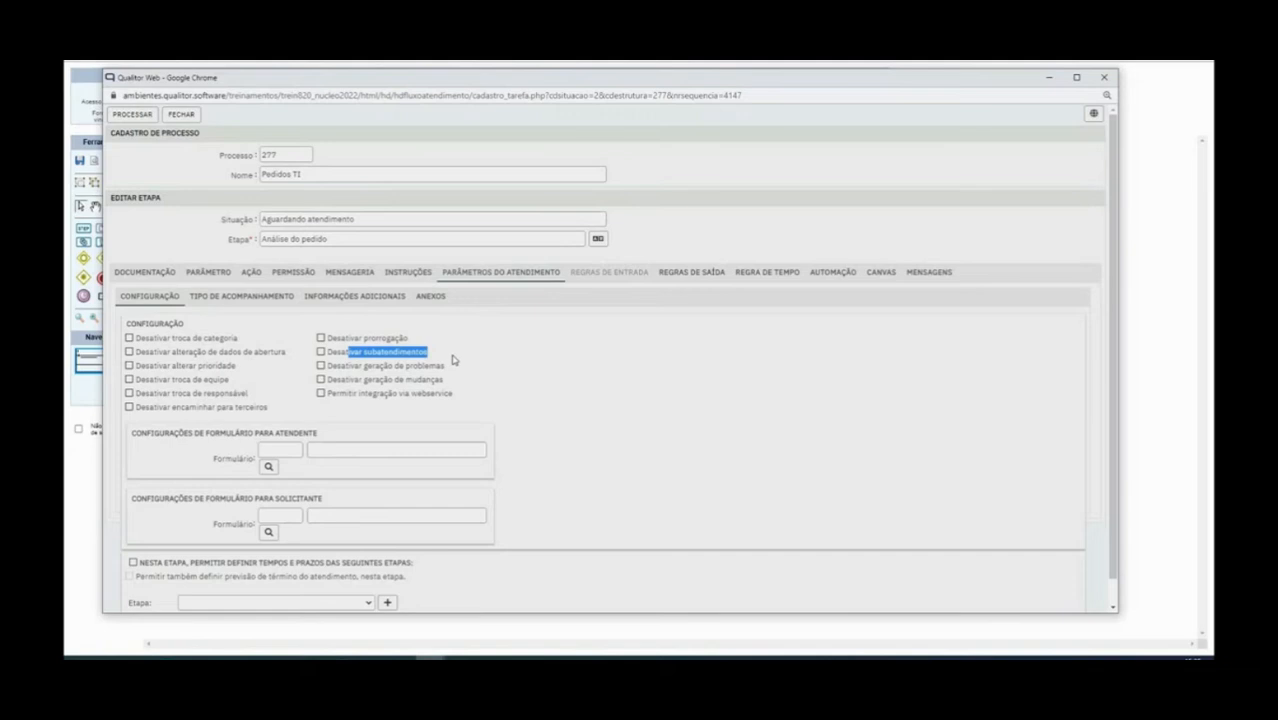
left_click_drag(350, 366, 458, 376)
left_click_drag(376, 384, 471, 388)
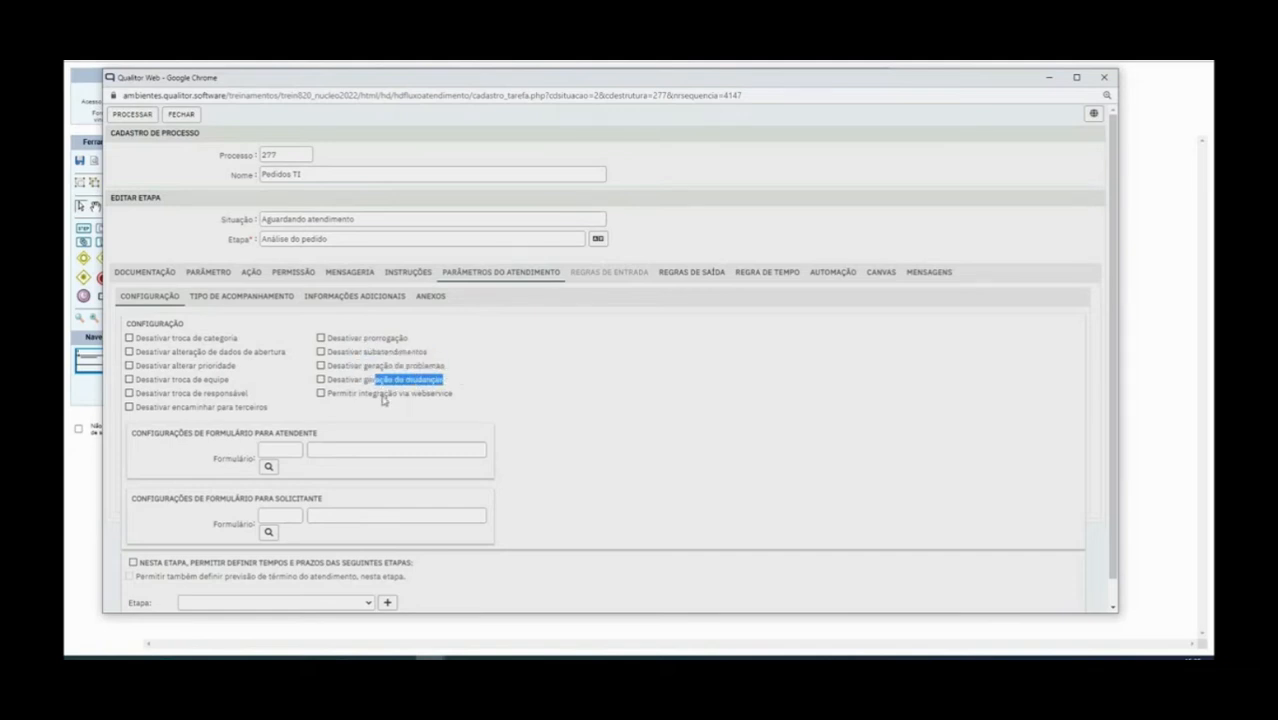
left_click(344, 395)
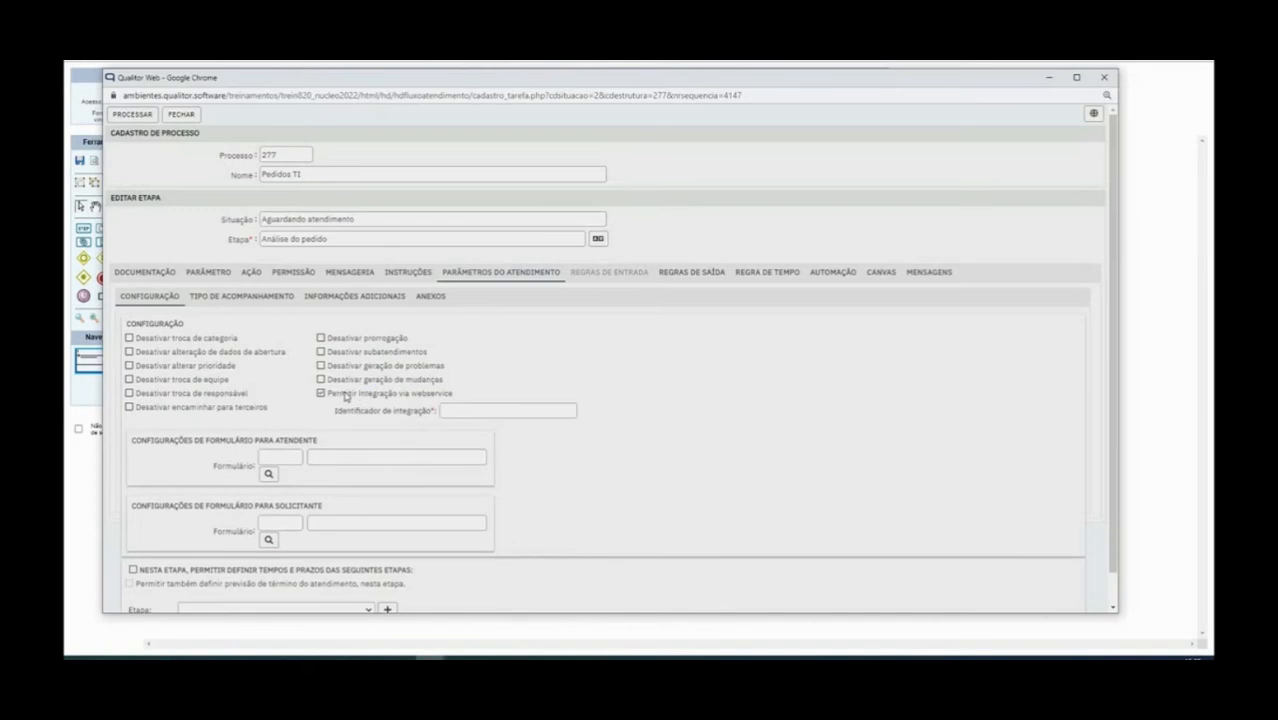
left_click(344, 396)
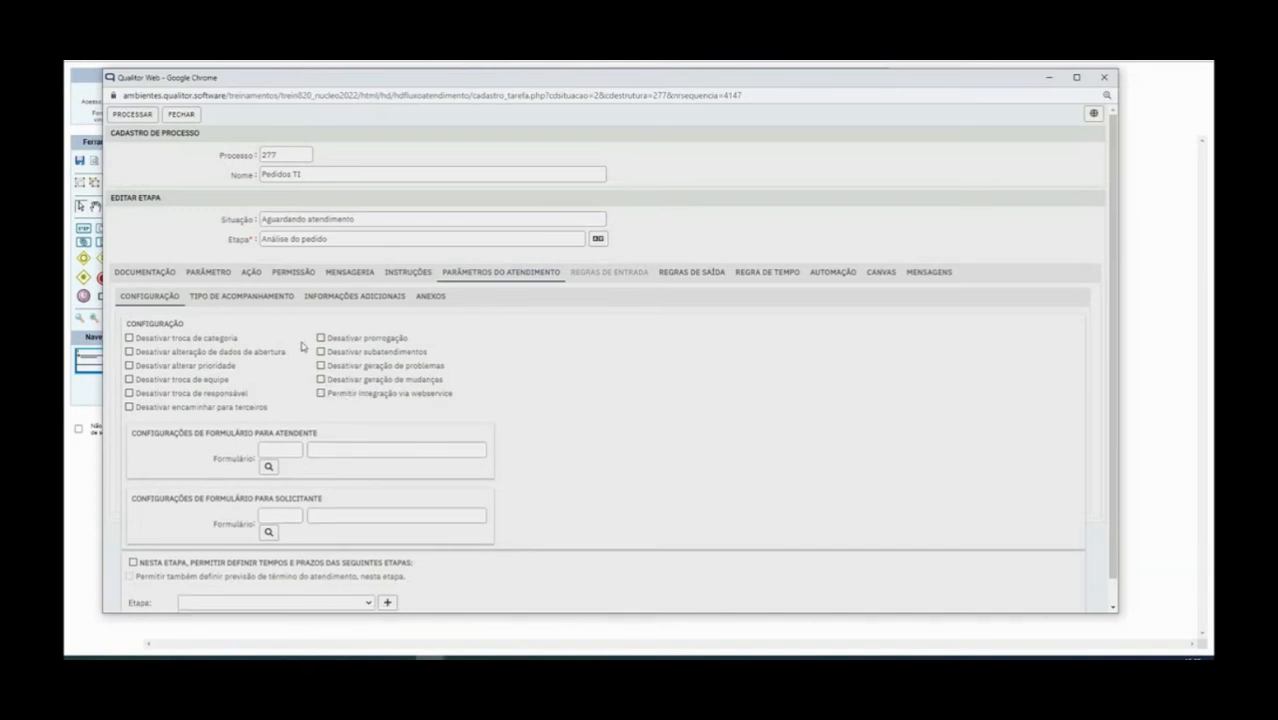
left_click(342, 396)
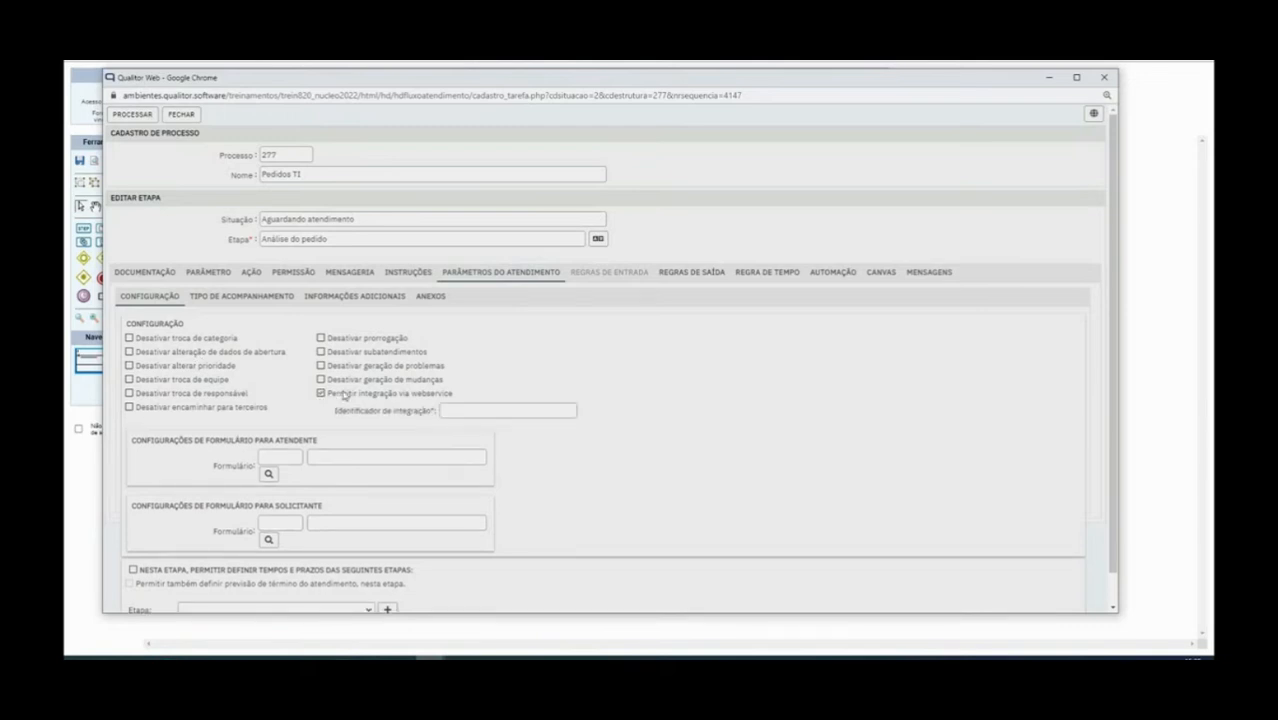
left_click(343, 395)
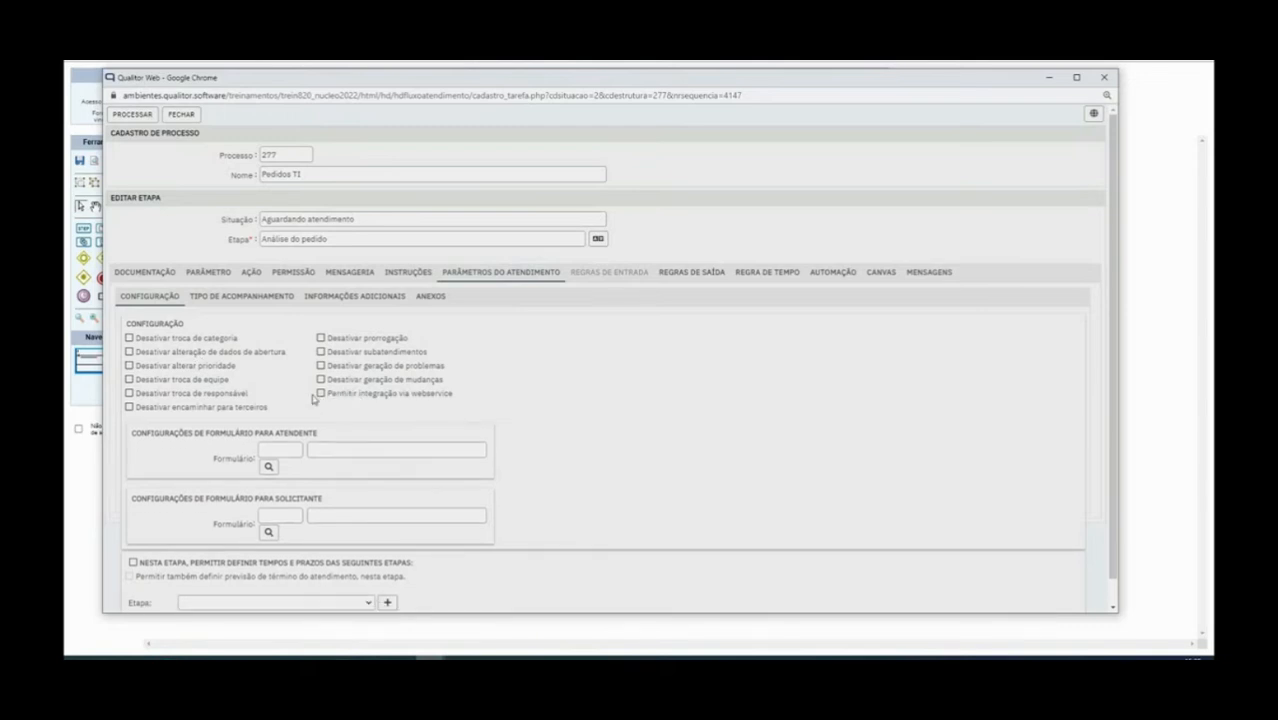
scroll(313, 400, "down", 1)
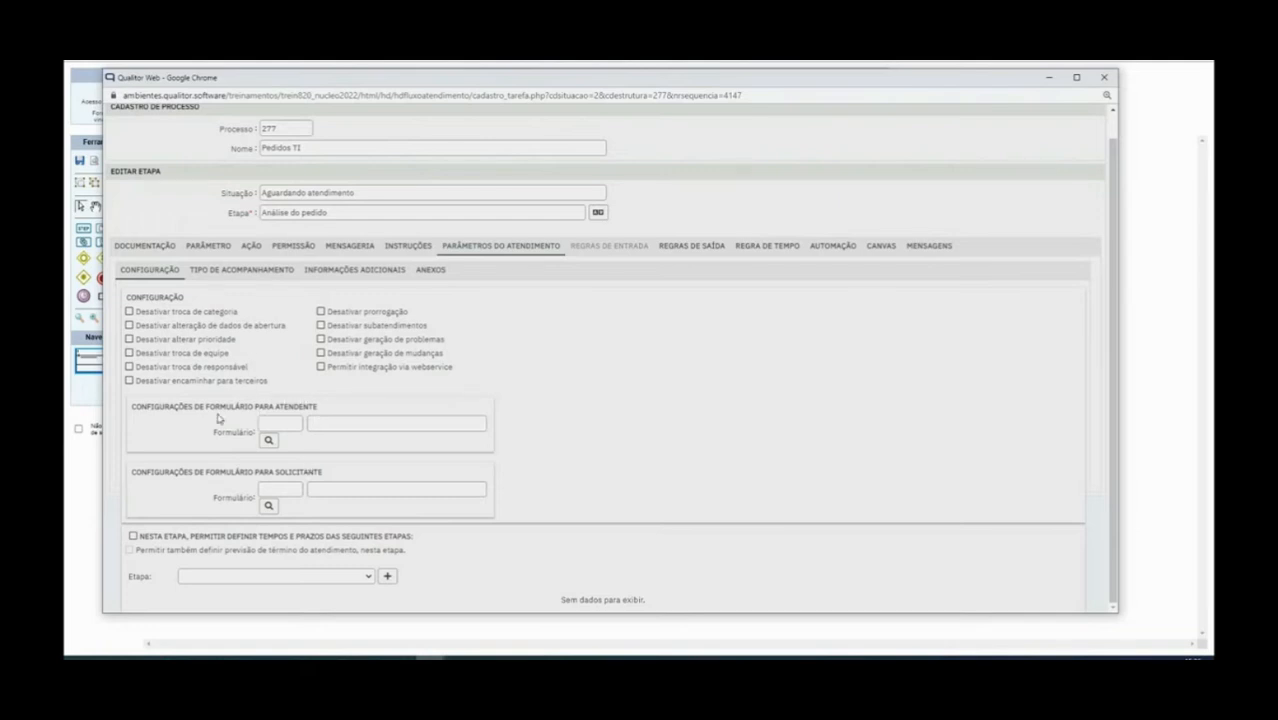
left_click_drag(132, 409, 324, 414)
left_click_drag(138, 474, 336, 480)
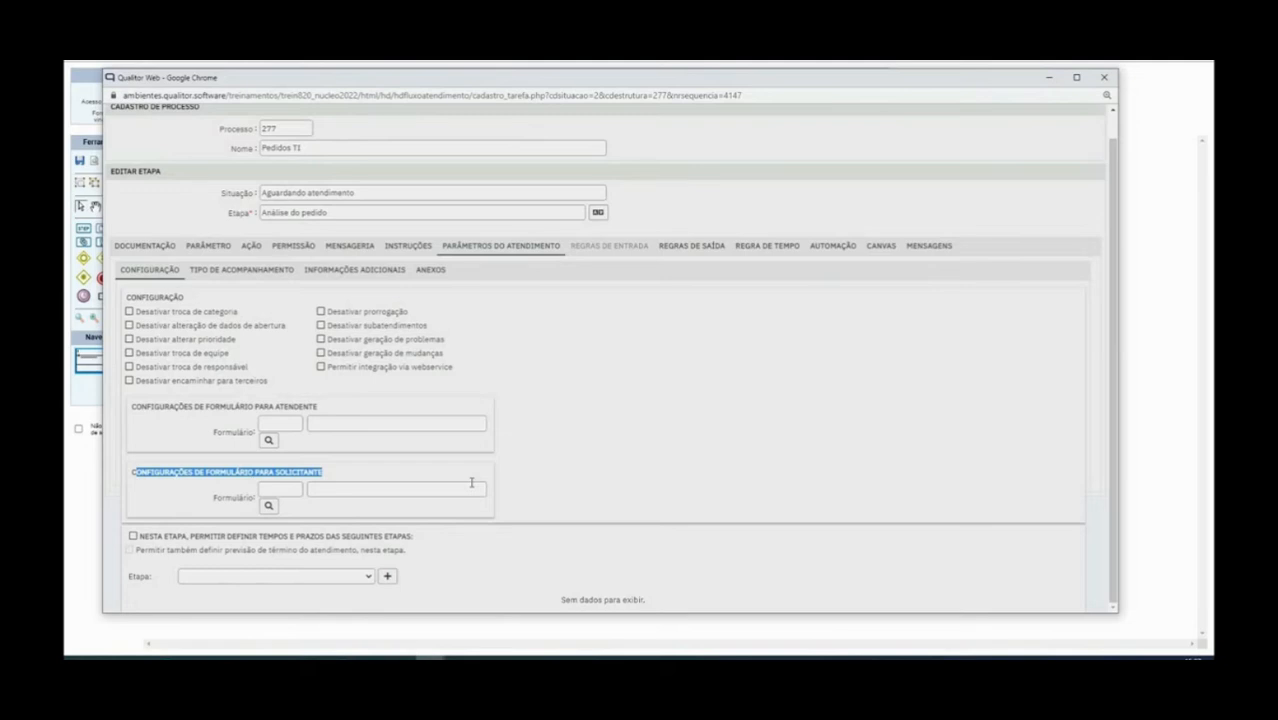
left_click(133, 536)
left_click(129, 549)
left_click(219, 577)
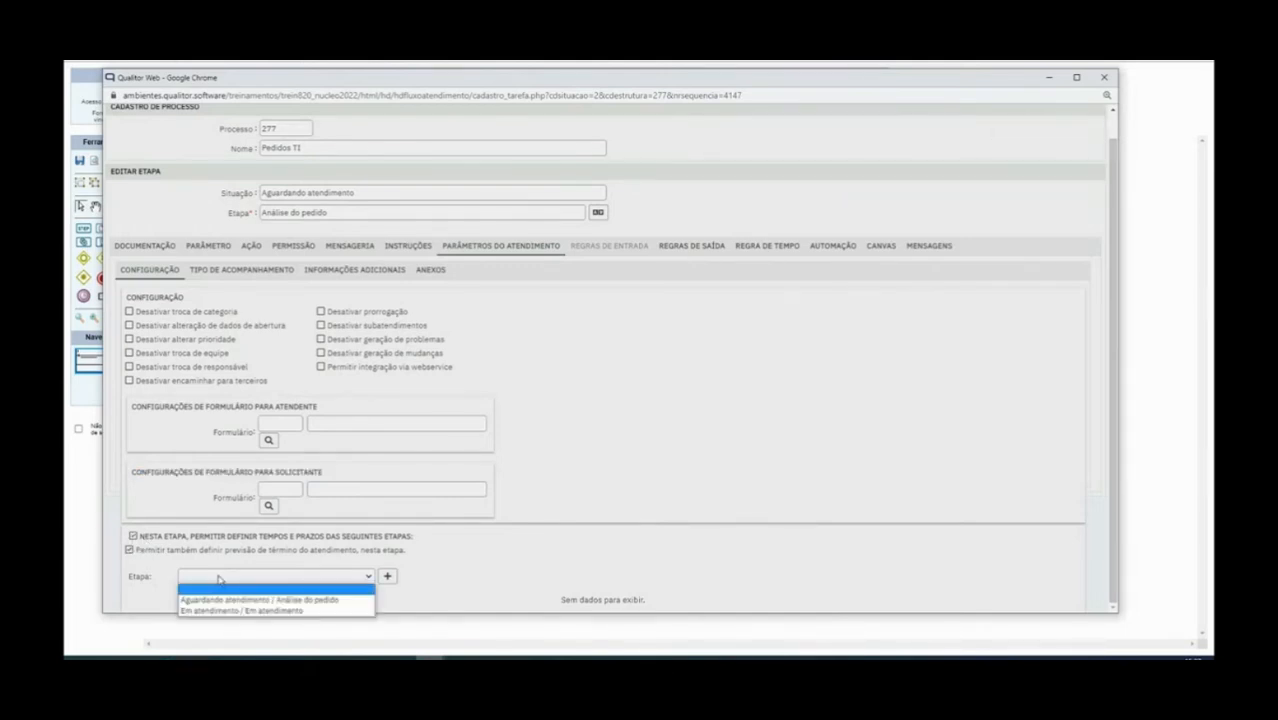
left_click(274, 600)
left_click(386, 579)
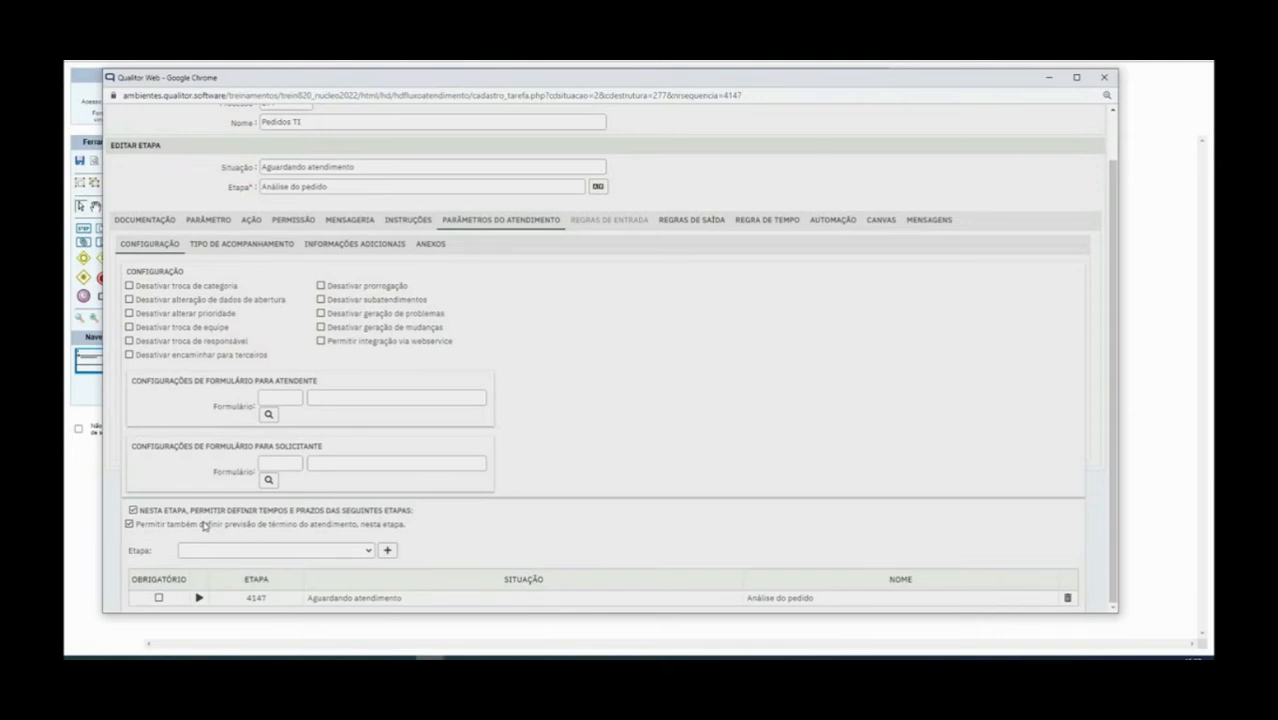
left_click(129, 524)
left_click(1066, 598)
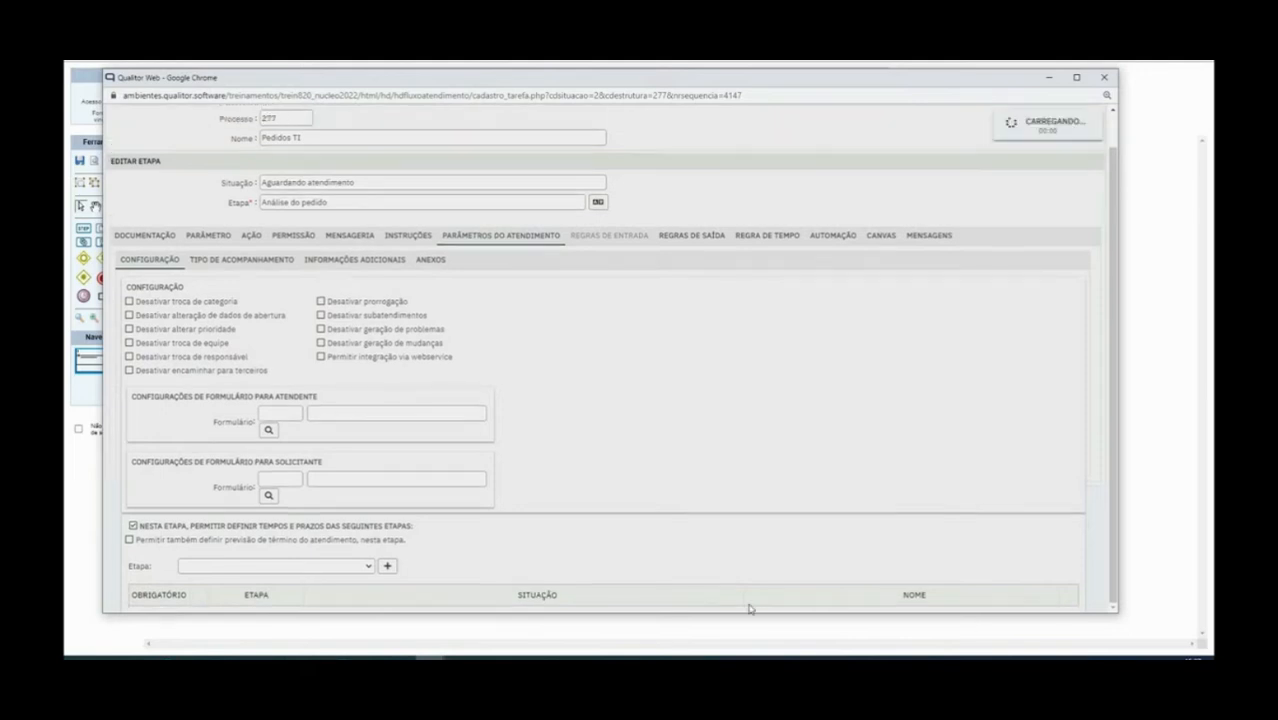
left_click(132, 537)
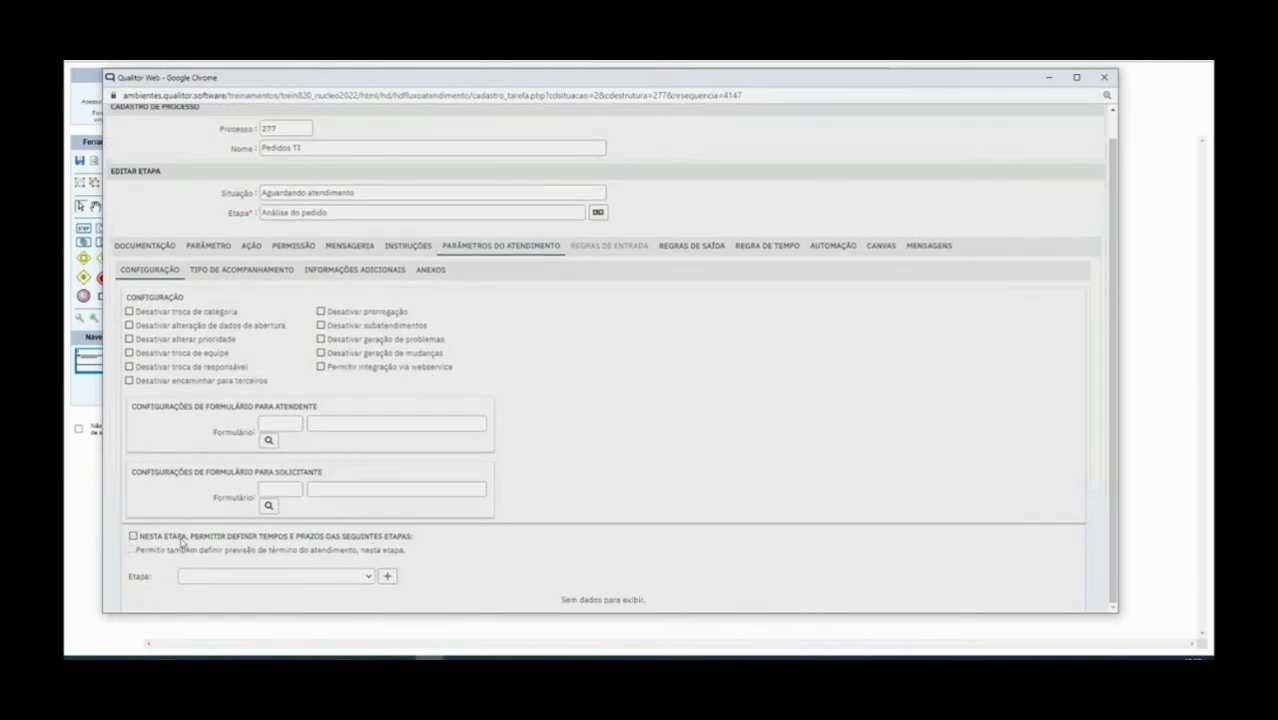
Filter the attendant's follow-up types to Atendimento 24X7, por chat and por telefone/celular
left_click(252, 271)
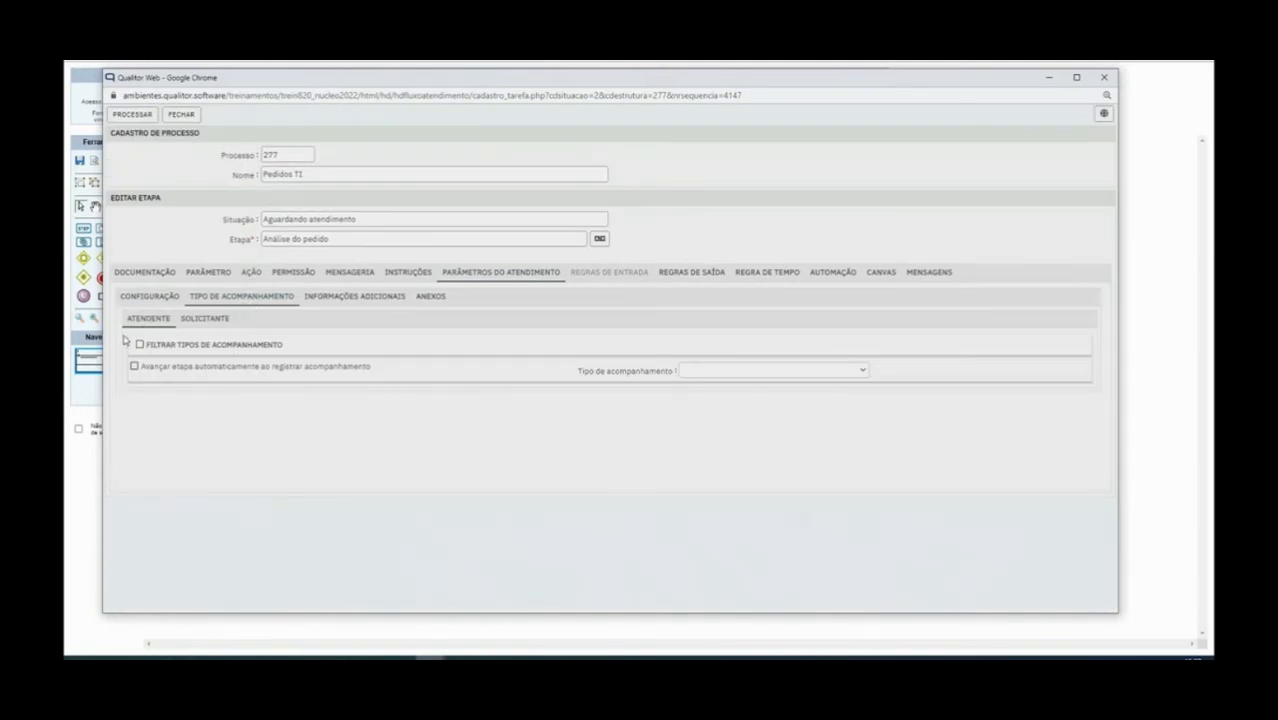
left_click(195, 320)
left_click(152, 319)
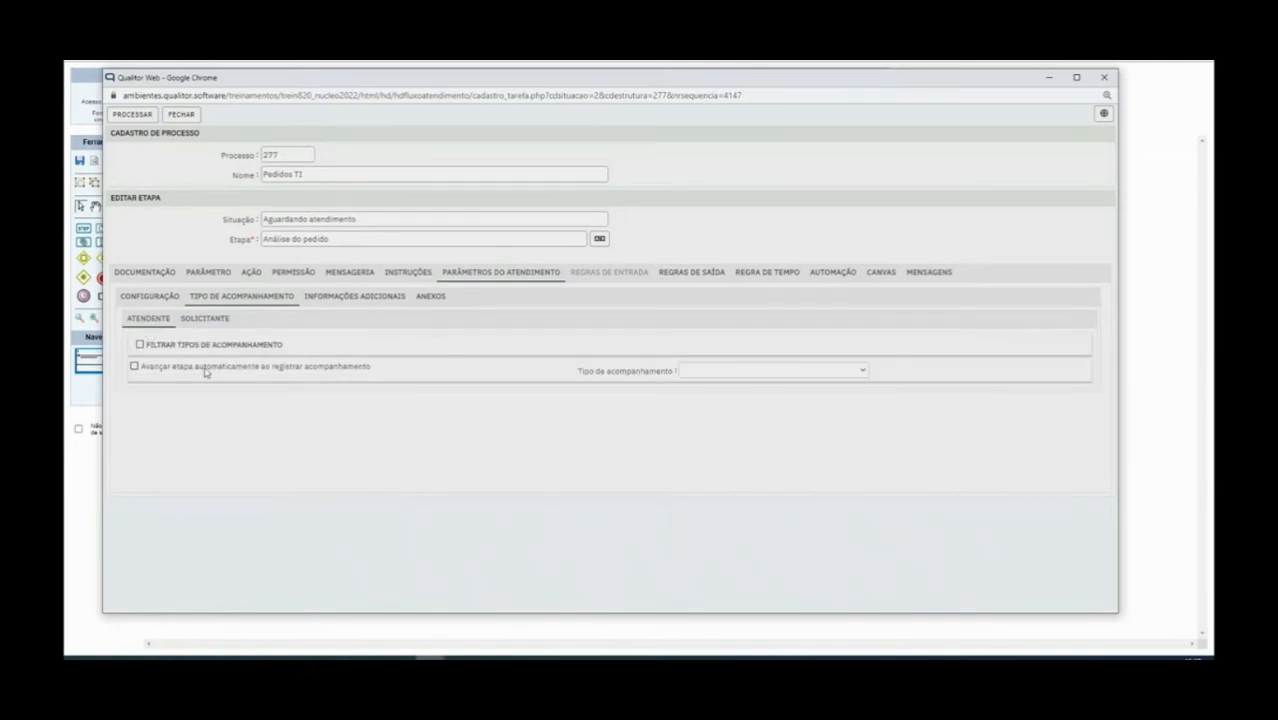
left_click(140, 345)
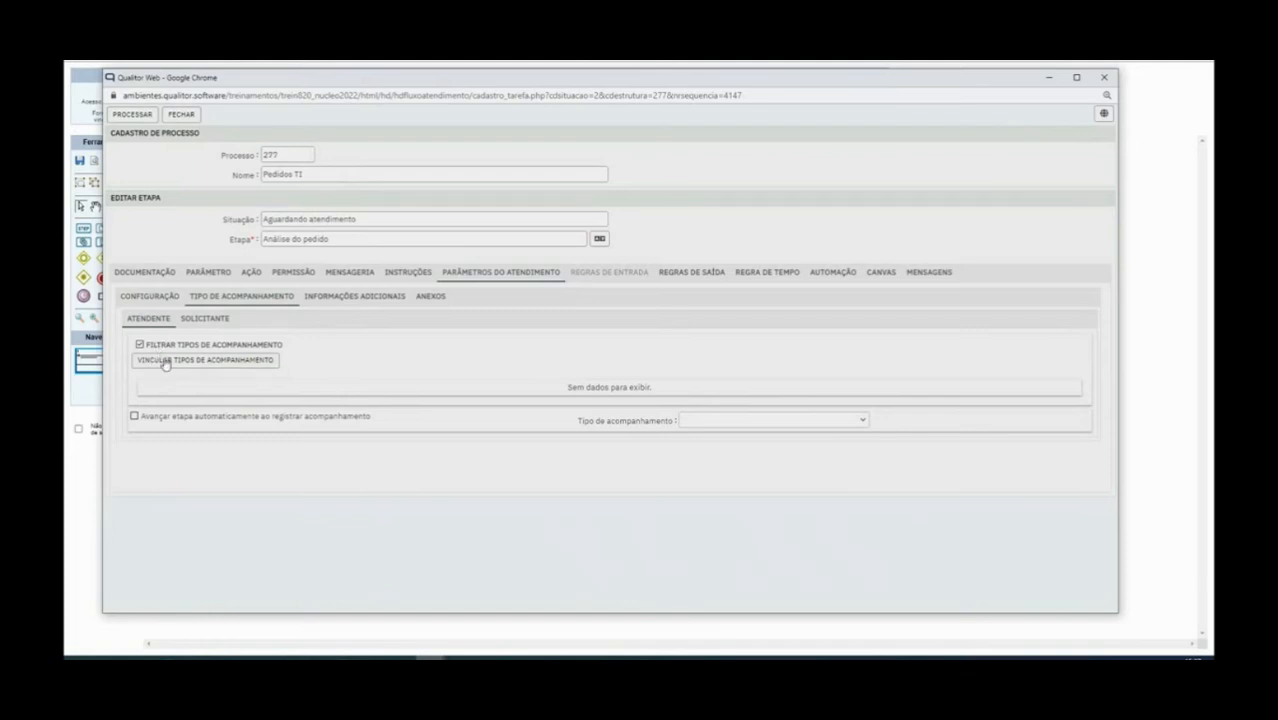
left_click(166, 361)
left_click(580, 181)
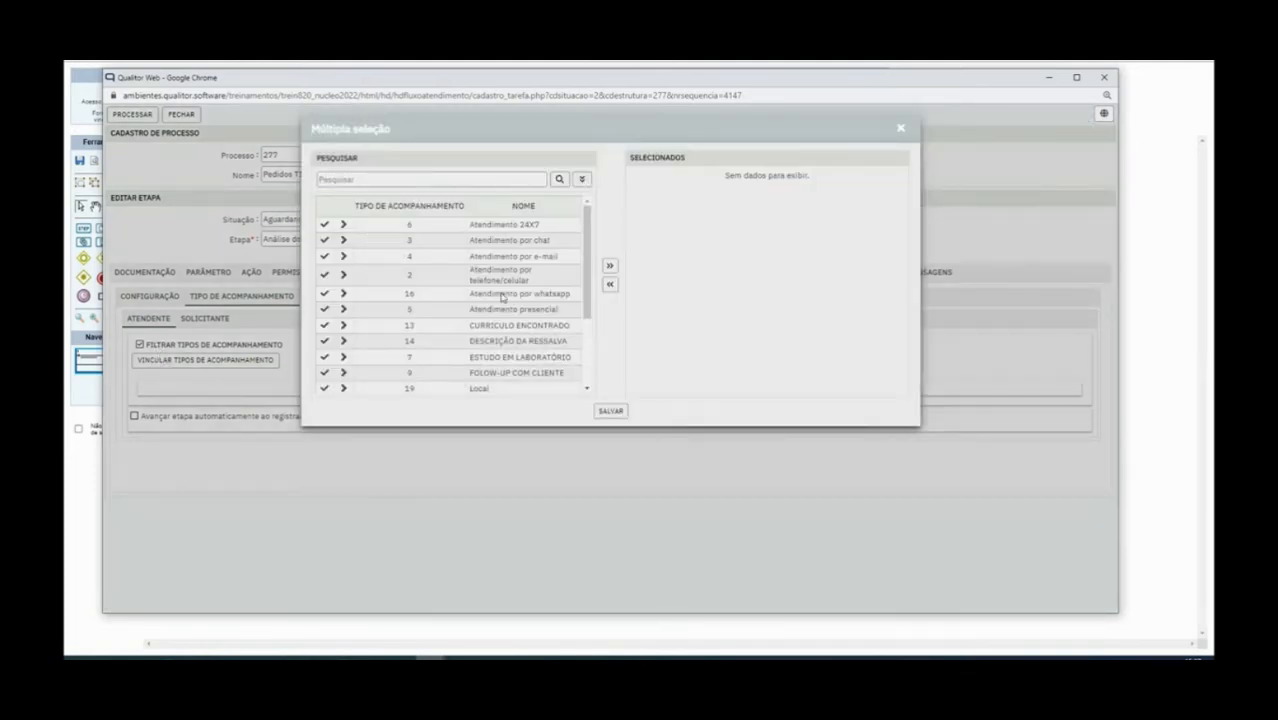
left_click(343, 225)
left_click(343, 240)
left_click(343, 274)
left_click(611, 411)
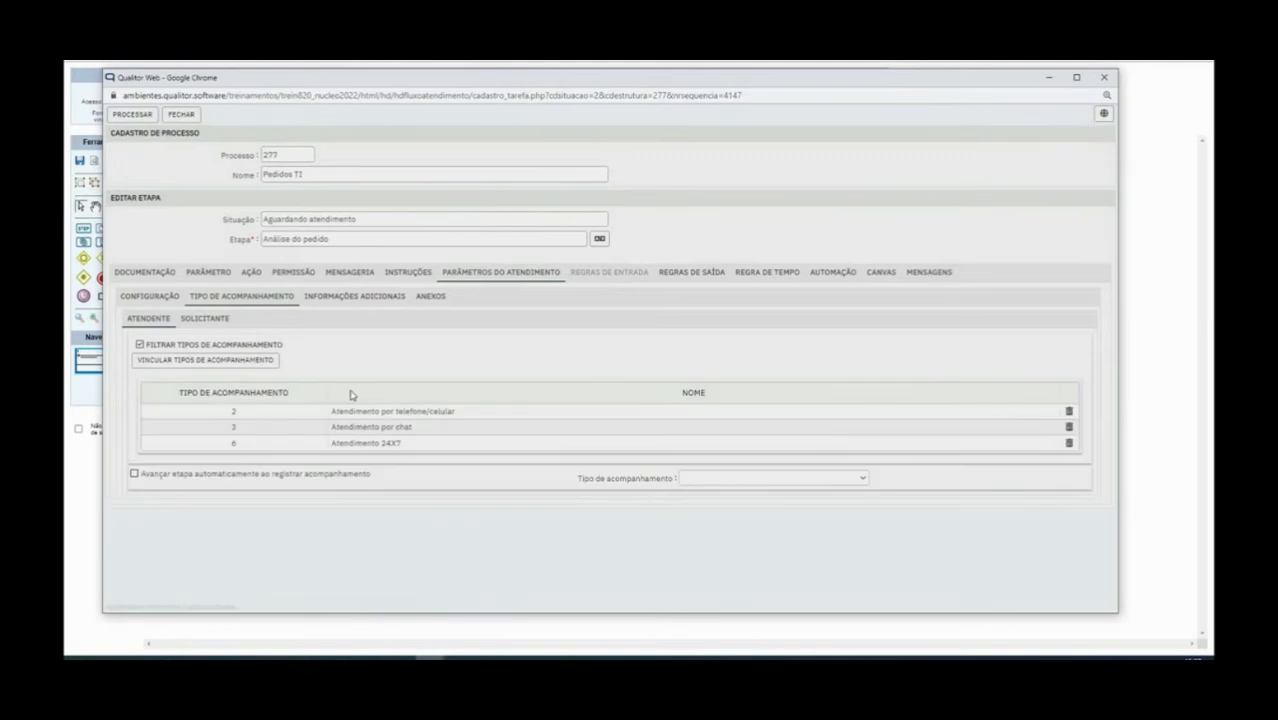
Enable automatic stage advance when the requester registers a follow-up
left_click(204, 319)
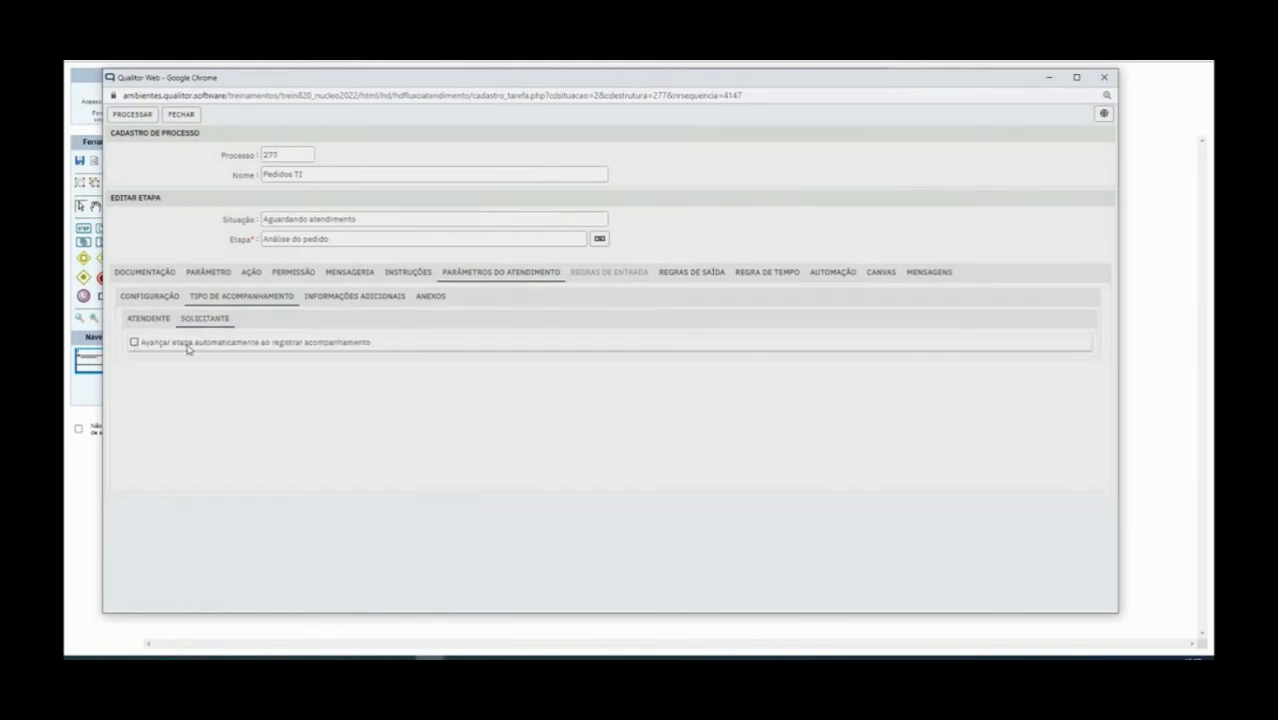
left_click(135, 343)
left_click_drag(143, 347, 379, 344)
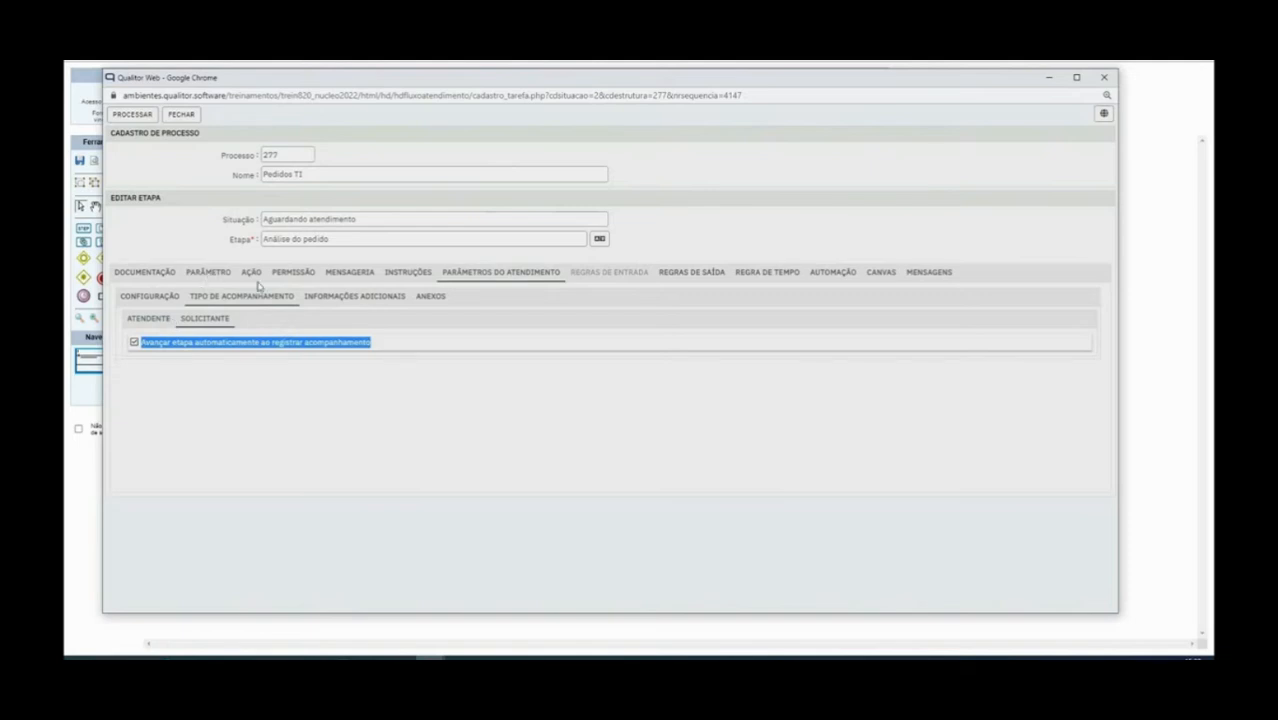
left_click(309, 280)
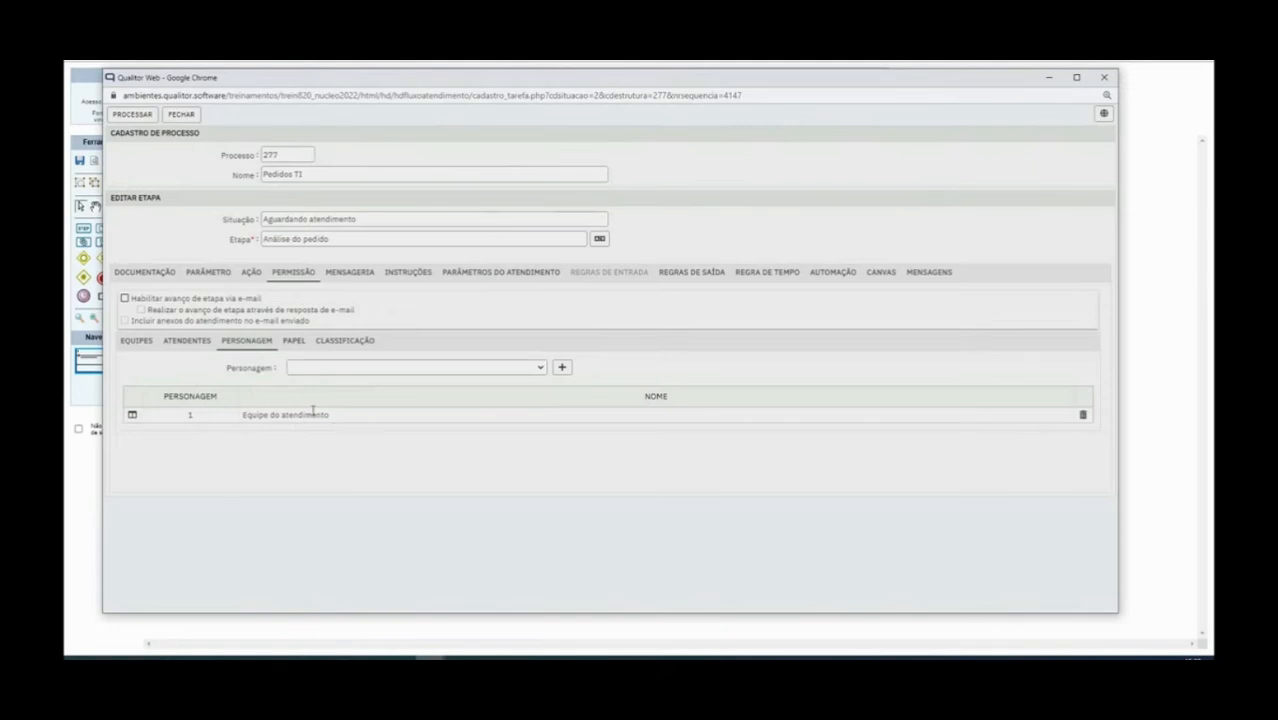
left_click(495, 278)
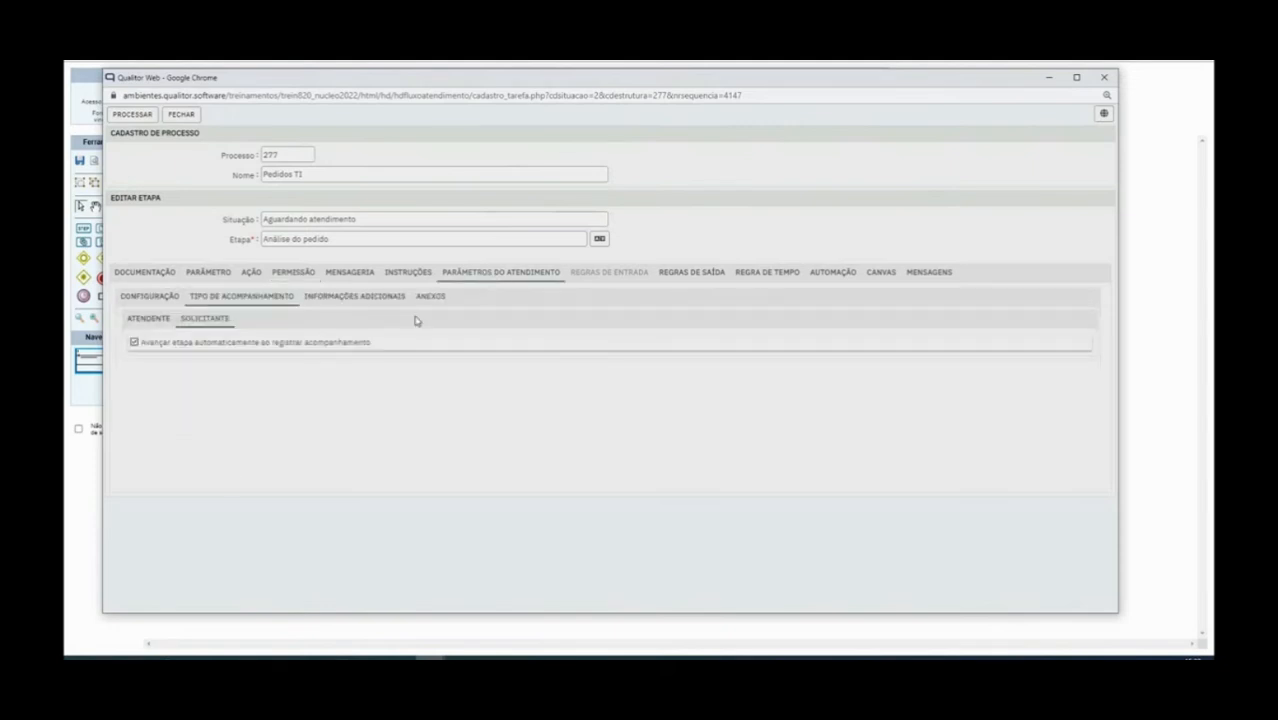
left_click_drag(145, 346, 378, 349)
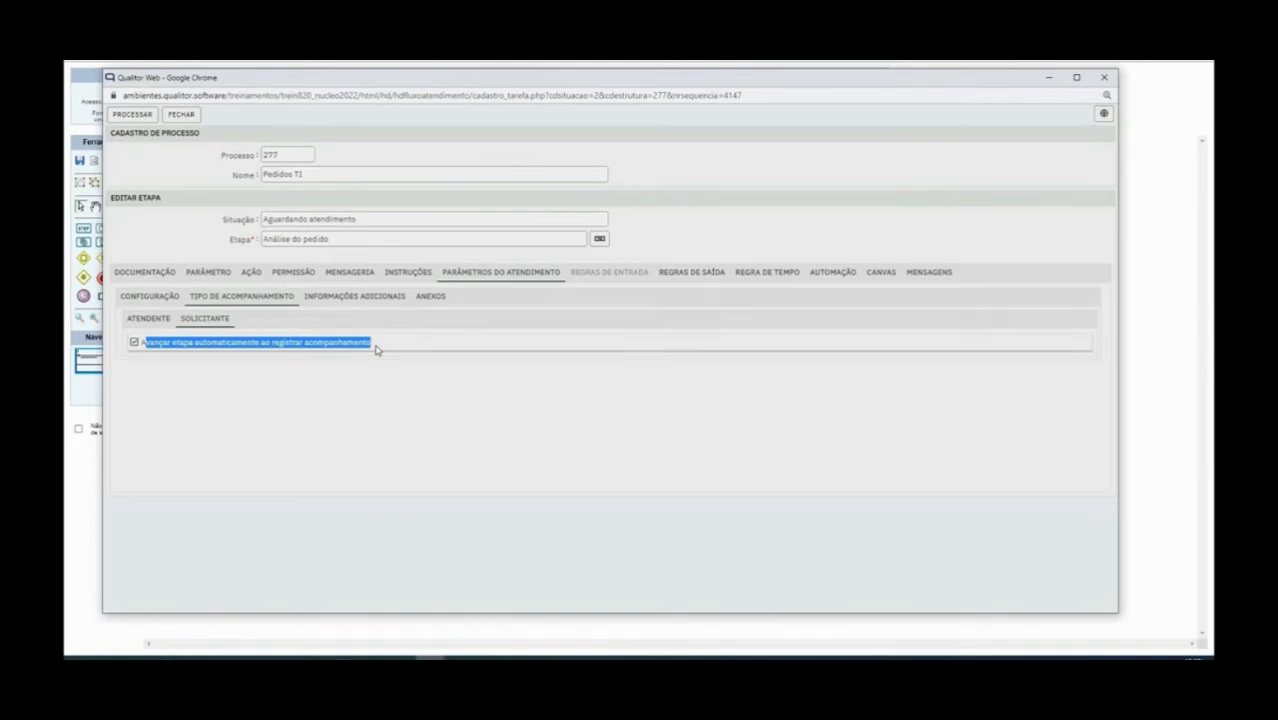
left_click(350, 297)
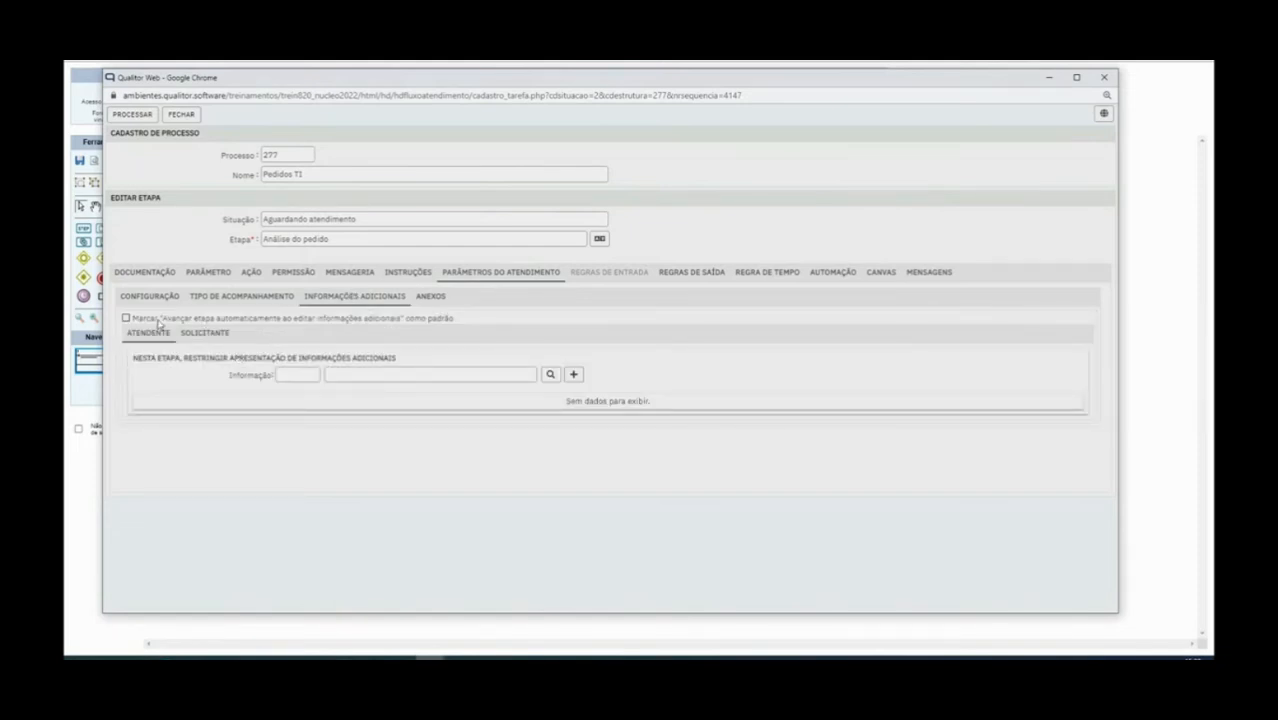
left_click_drag(138, 325, 299, 322)
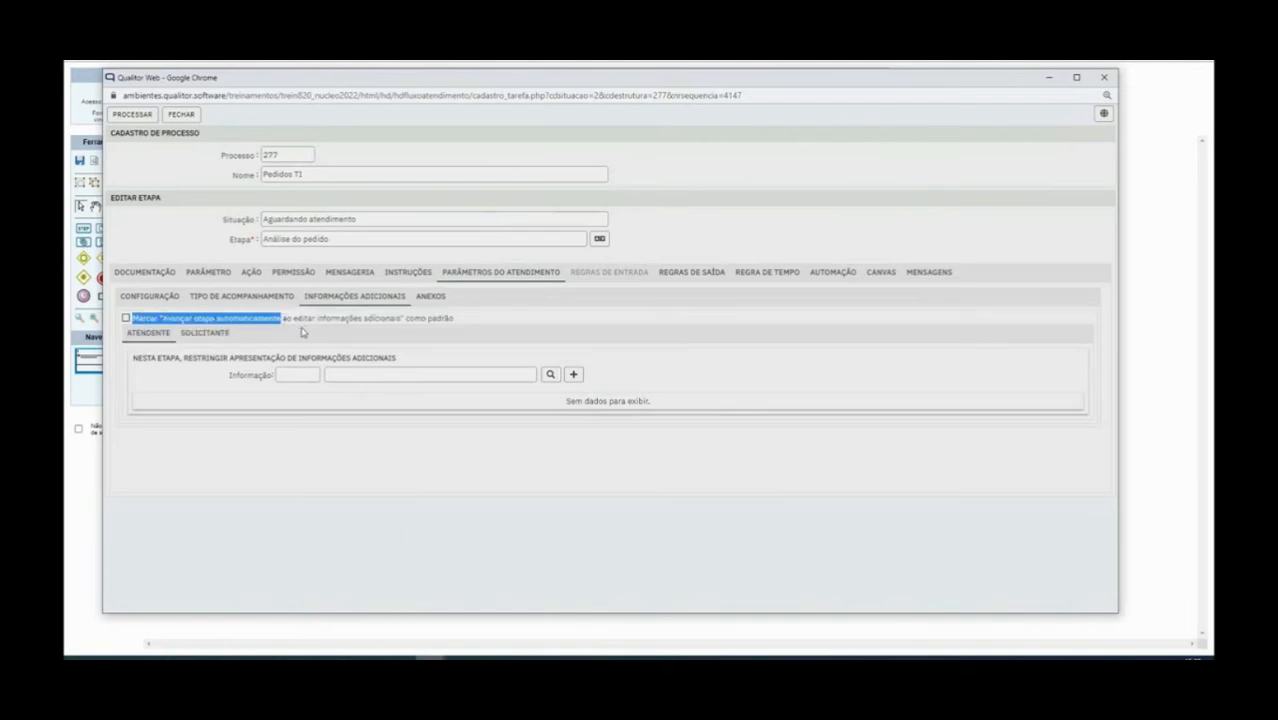
left_click(487, 327)
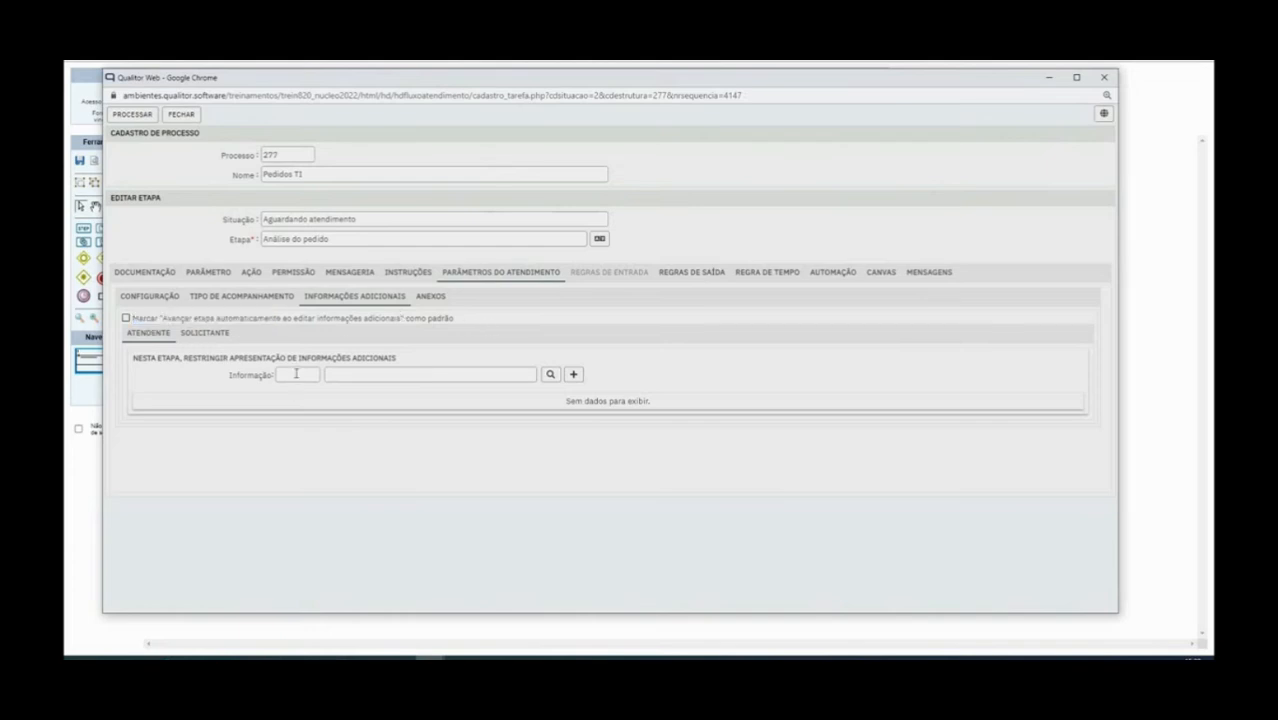
left_click(556, 377)
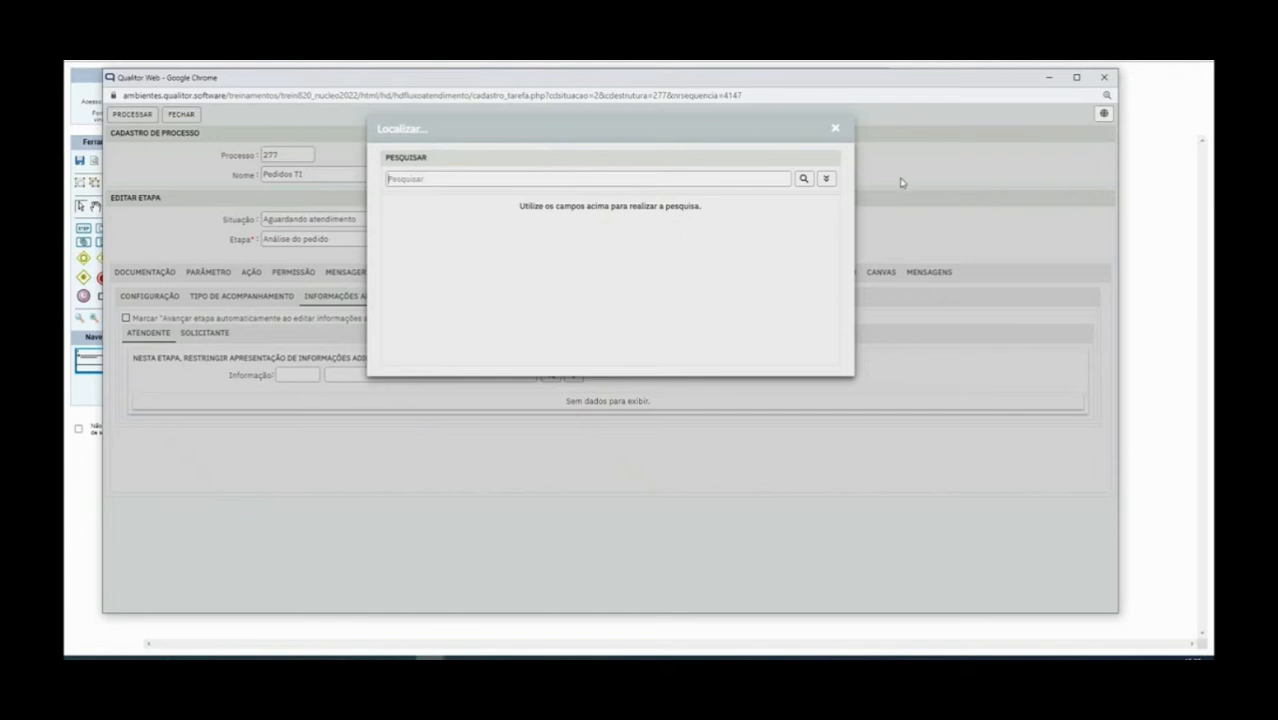
left_click(805, 181)
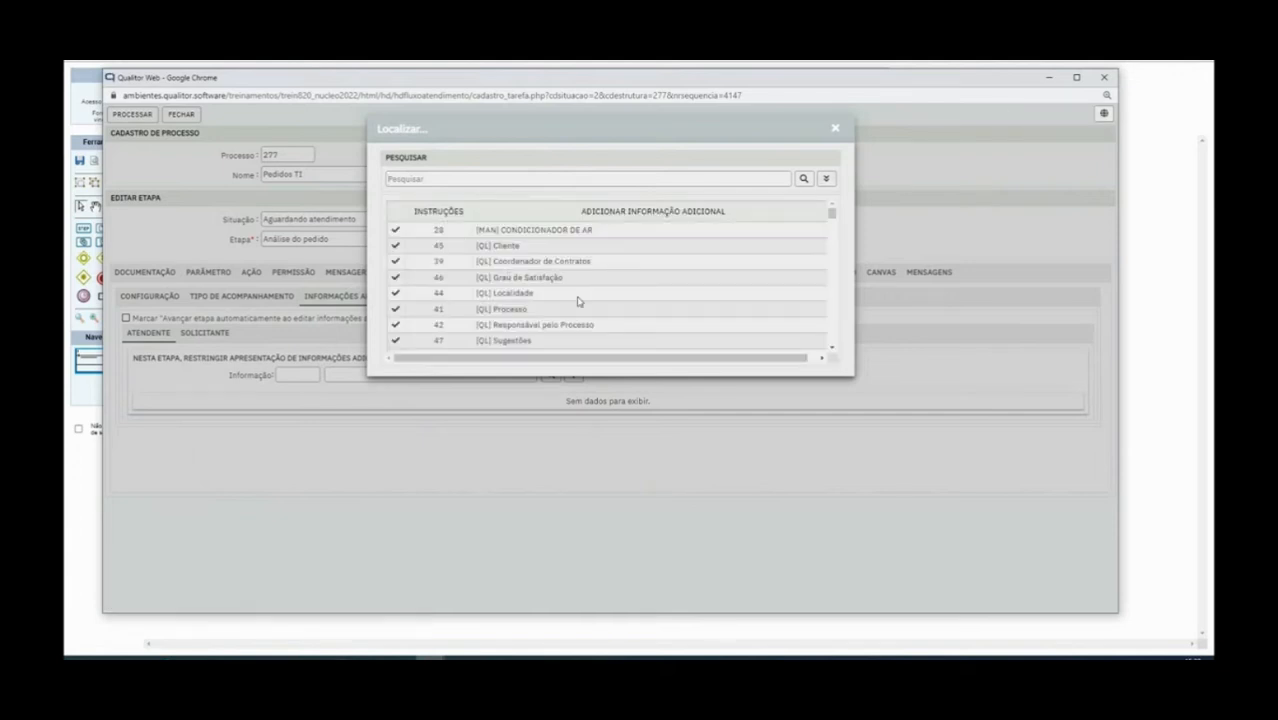
scroll(507, 308, "down", 3)
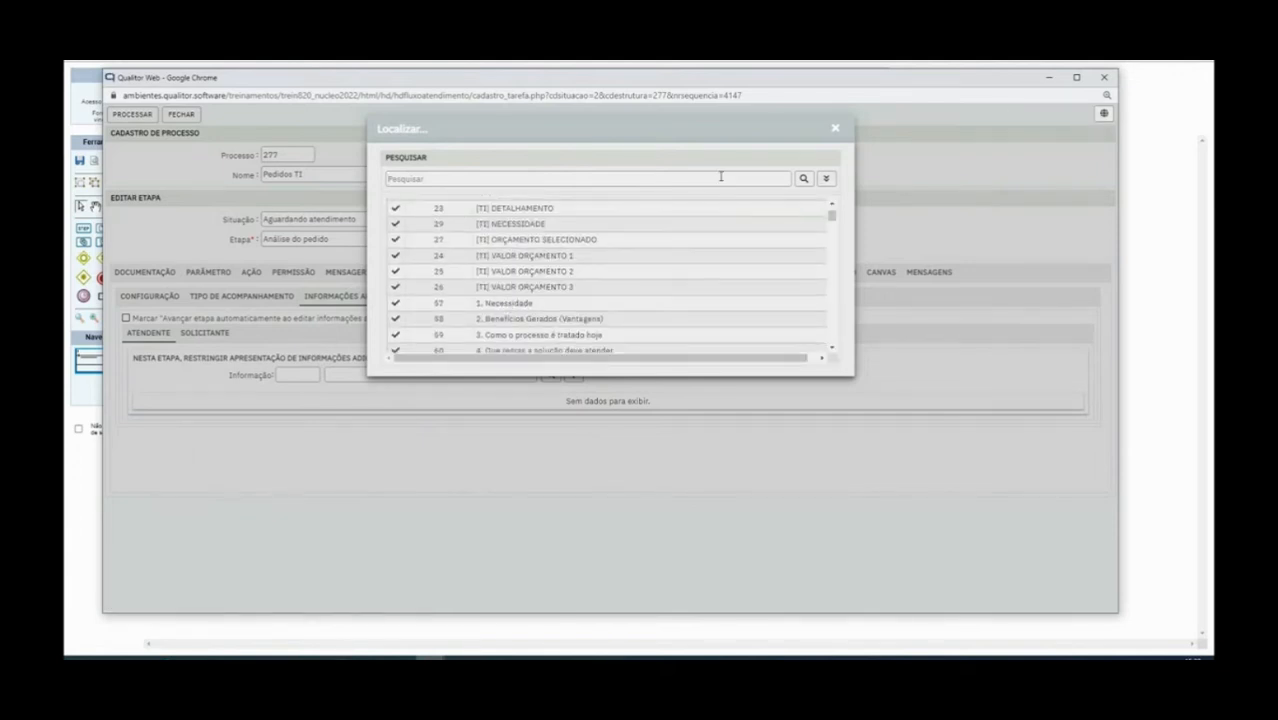
left_click(835, 129)
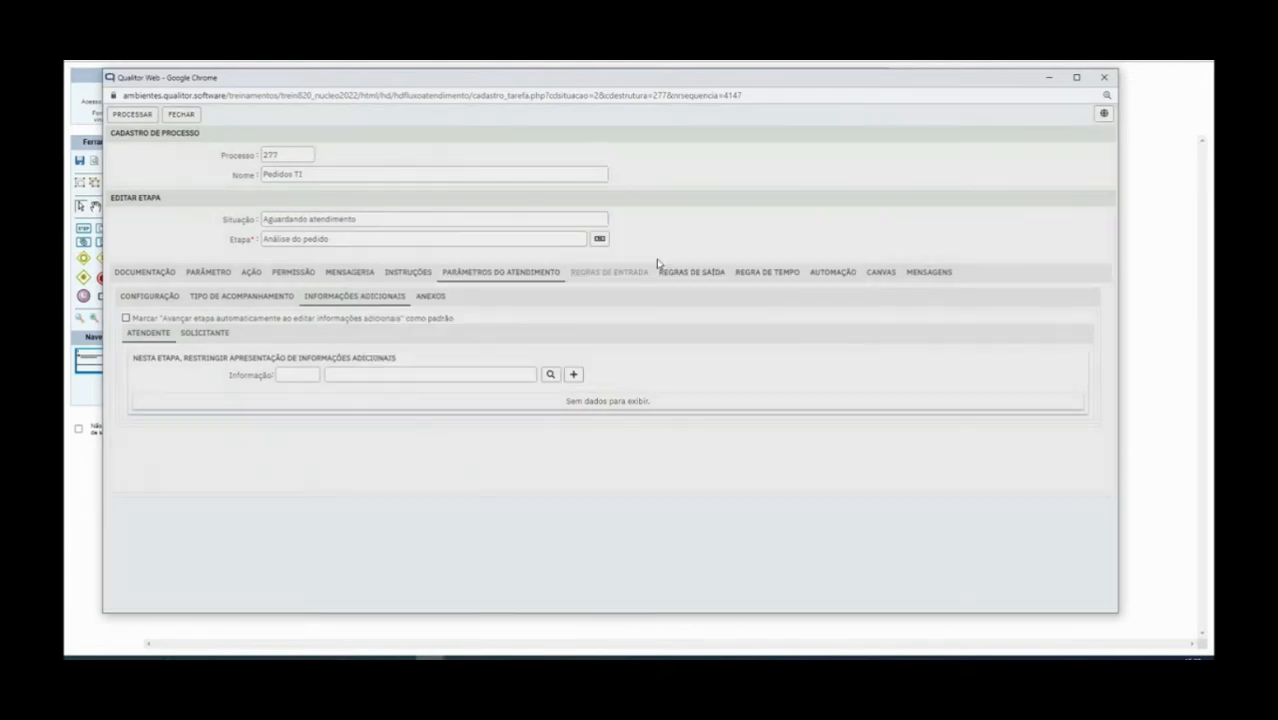
left_click(212, 337)
left_click(148, 335)
Browse attachment classifications without restricting any for attendant or requester, then show Documentação
left_click(430, 298)
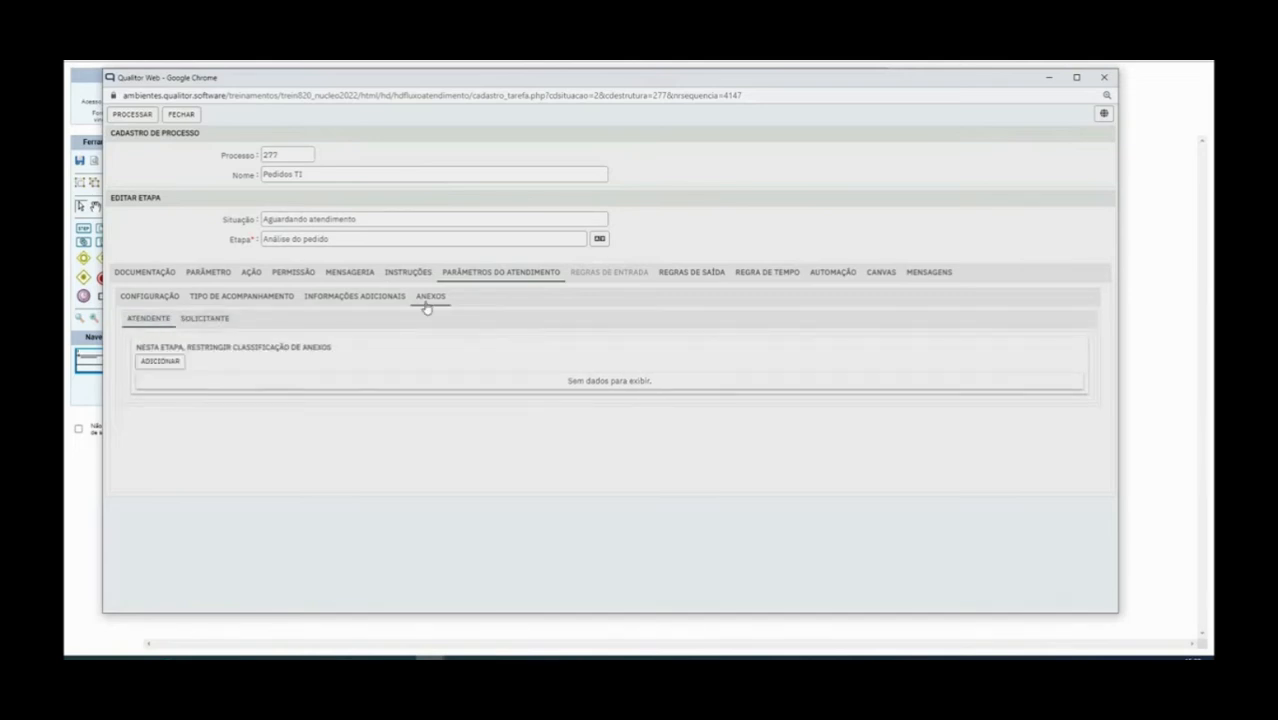
left_click(157, 365)
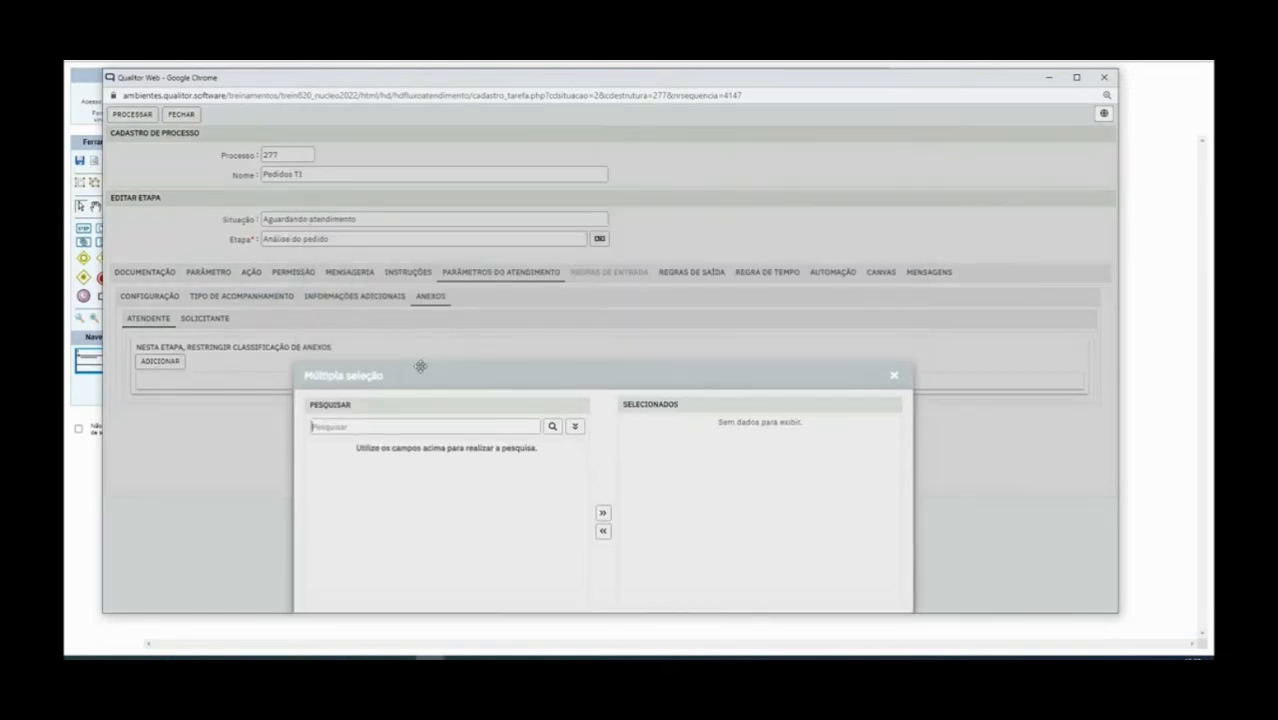
left_click(614, 259)
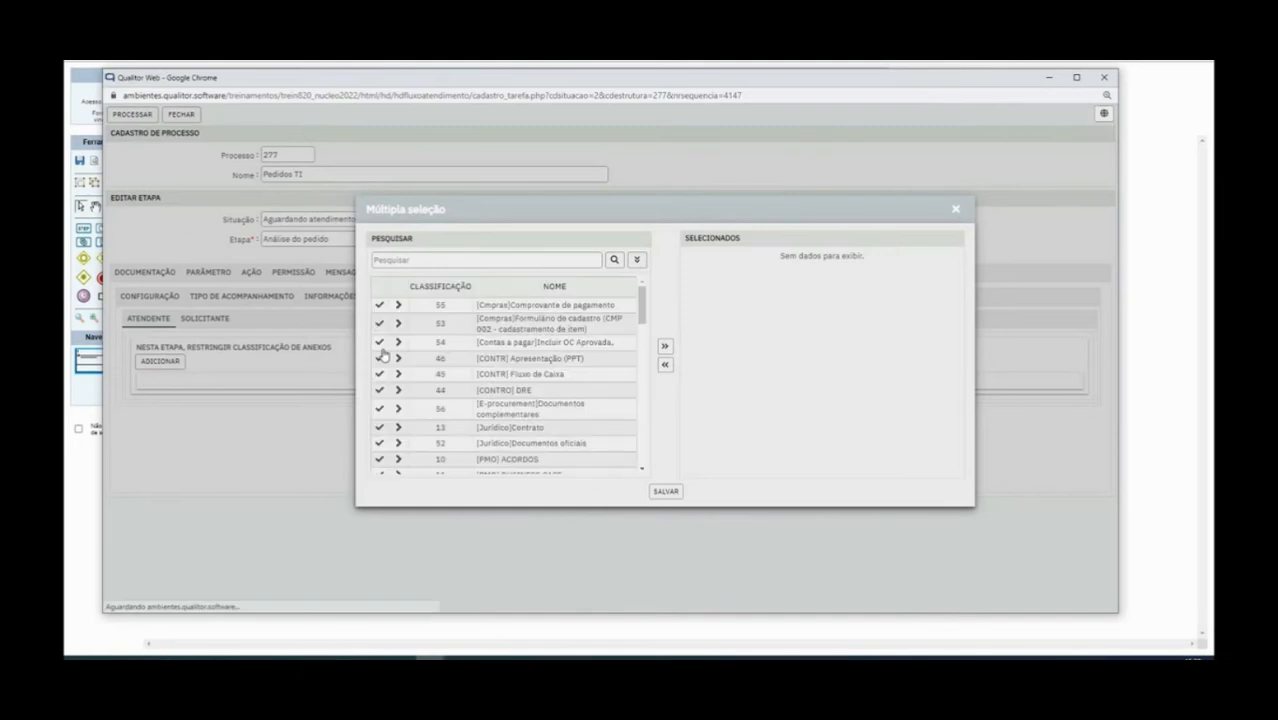
scroll(403, 393, "down", 5)
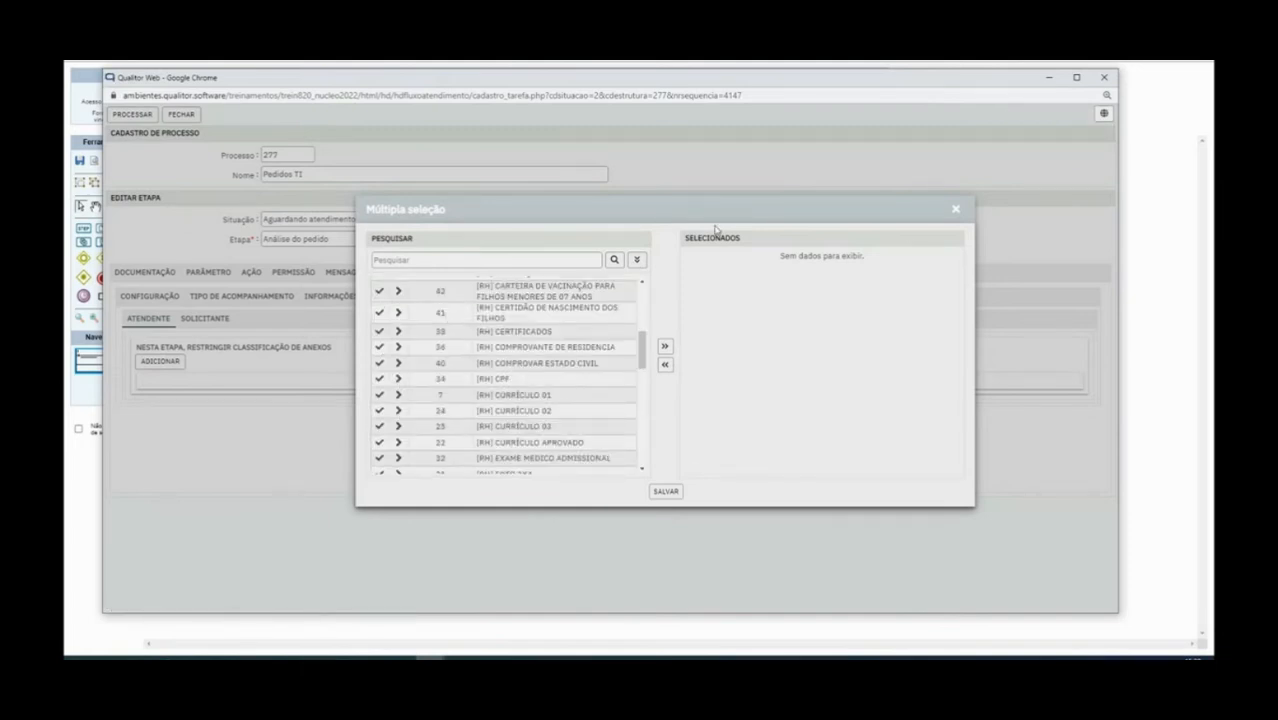
left_click(955, 209)
left_click(204, 318)
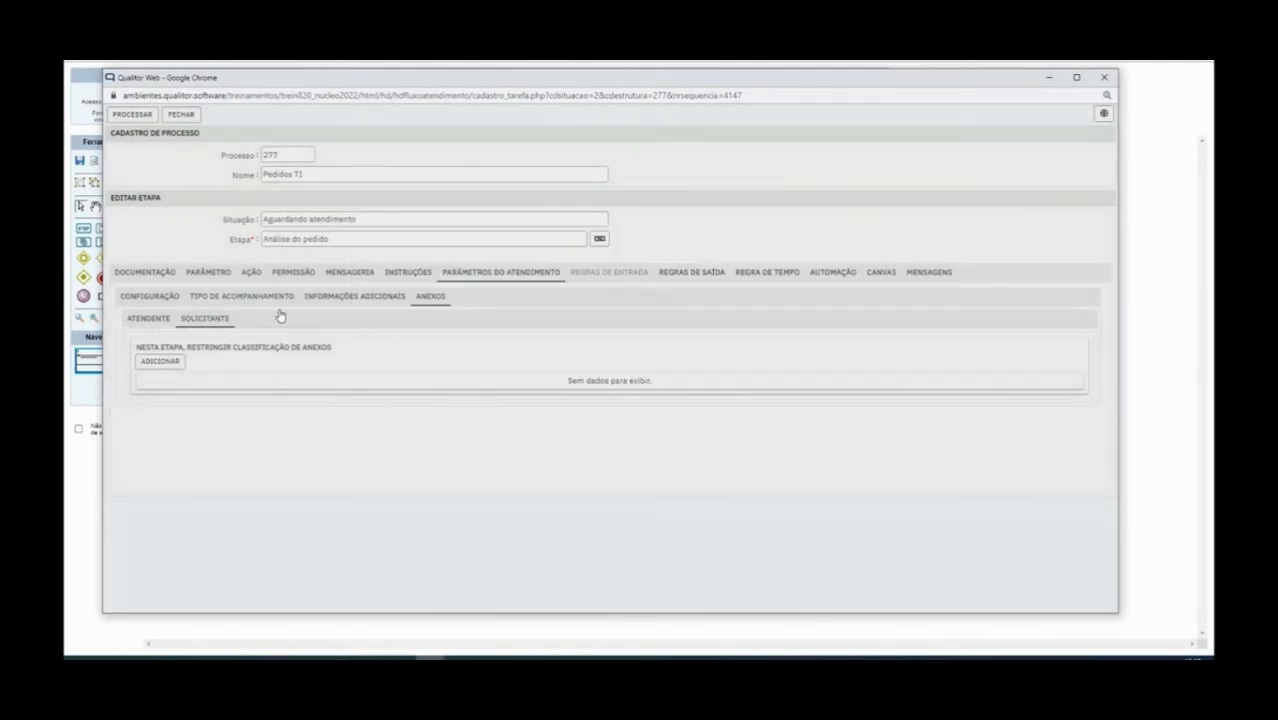
left_click(165, 276)
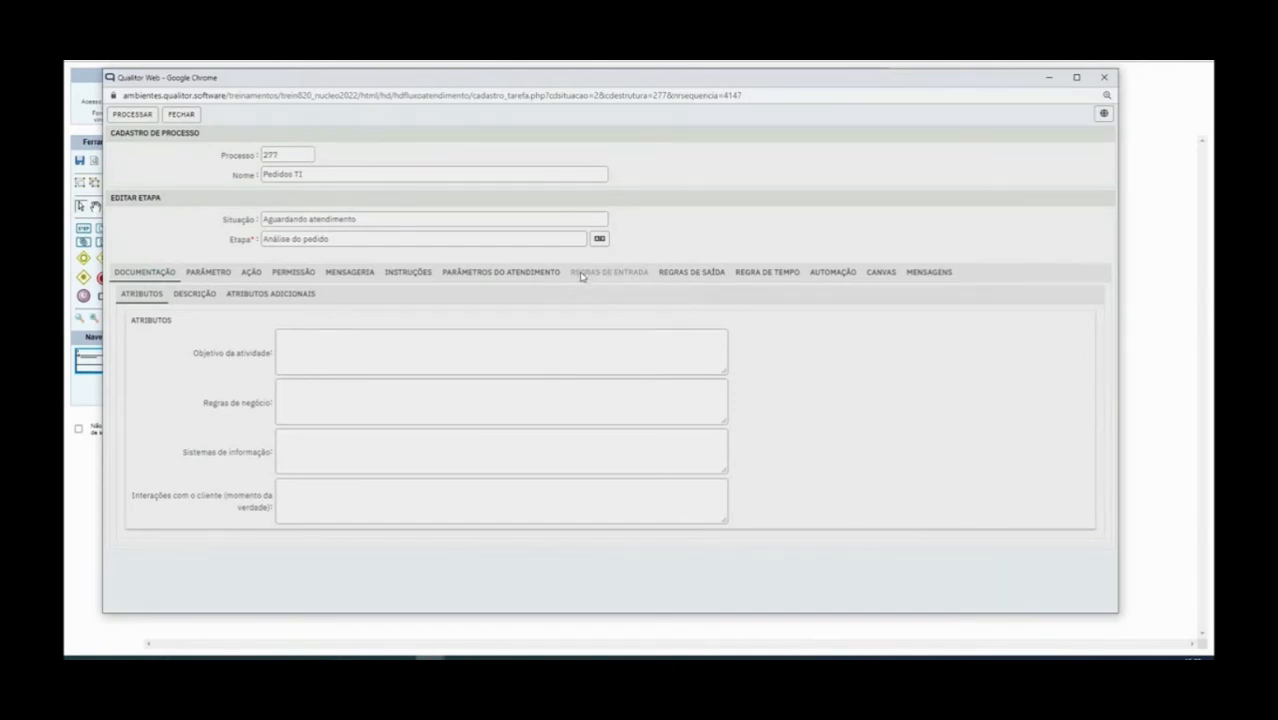
Move the stage window to view the diagram, open Regras de saída, and save
left_click_drag(305, 77, 325, 260)
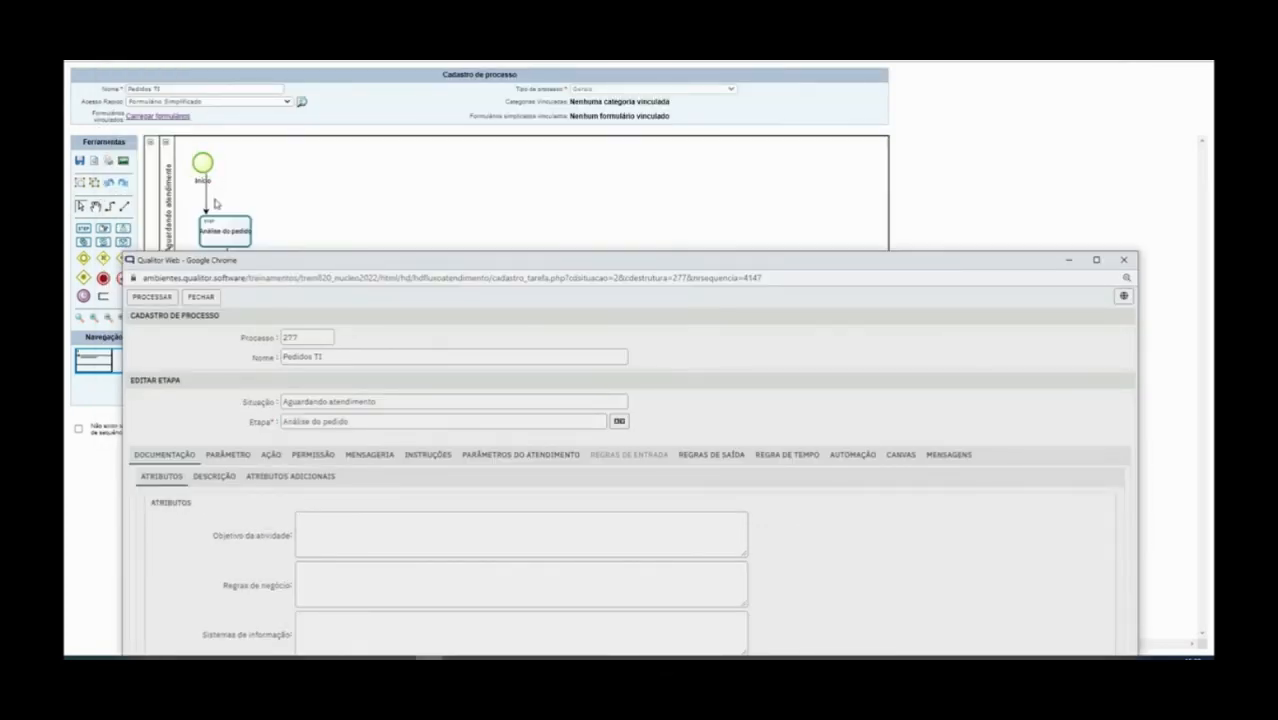
left_click_drag(612, 276, 591, 125)
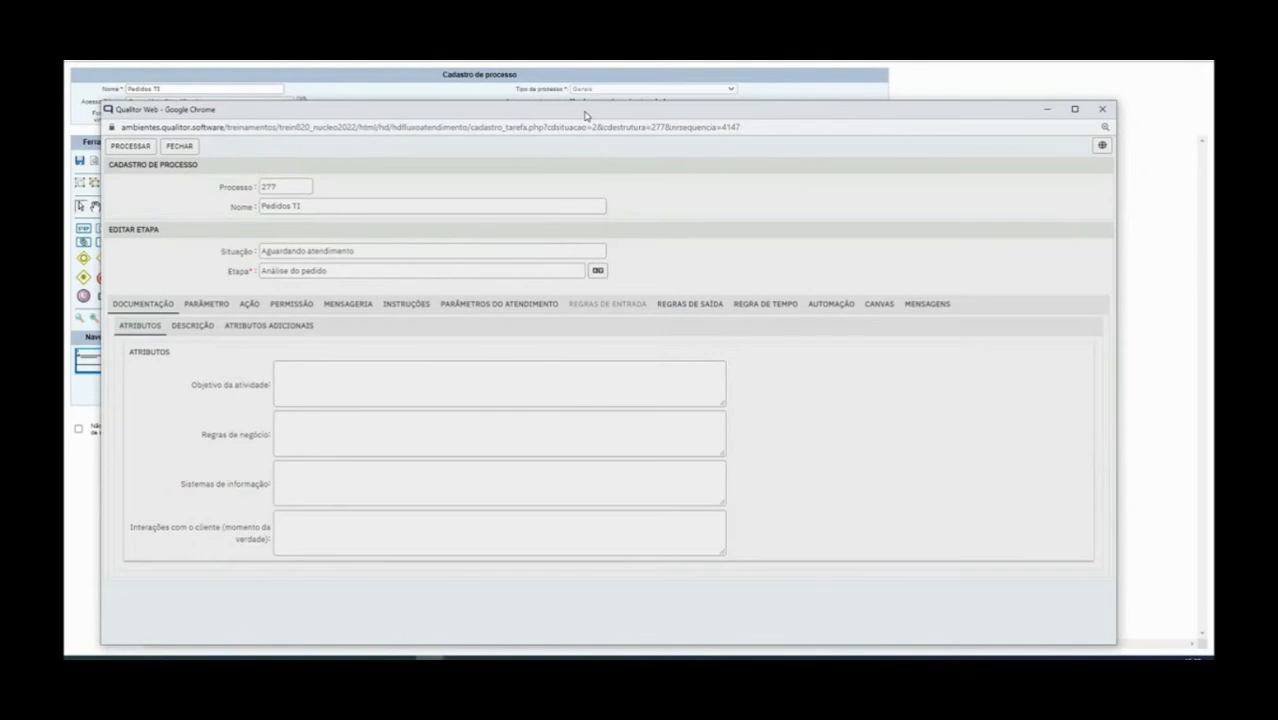
left_click(680, 304)
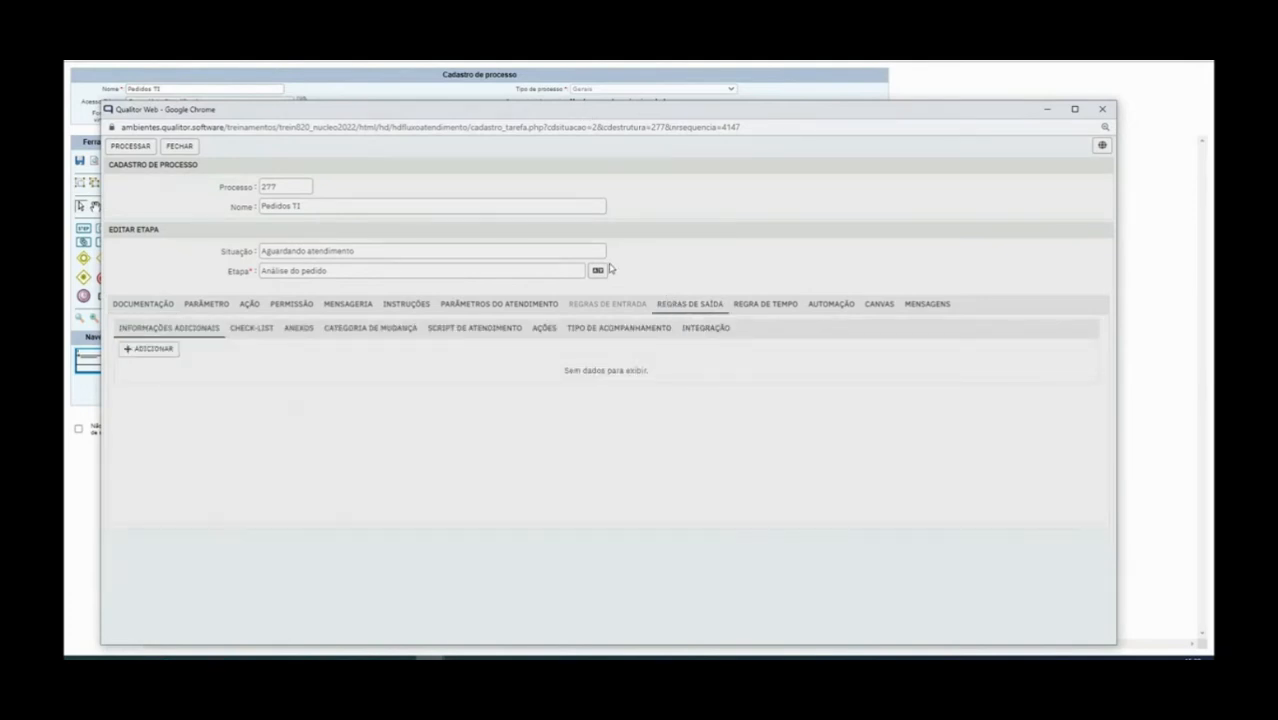
left_click(145, 151)
Start a new exit-rule information and browse the list, first searching 'credi'
left_click(152, 349)
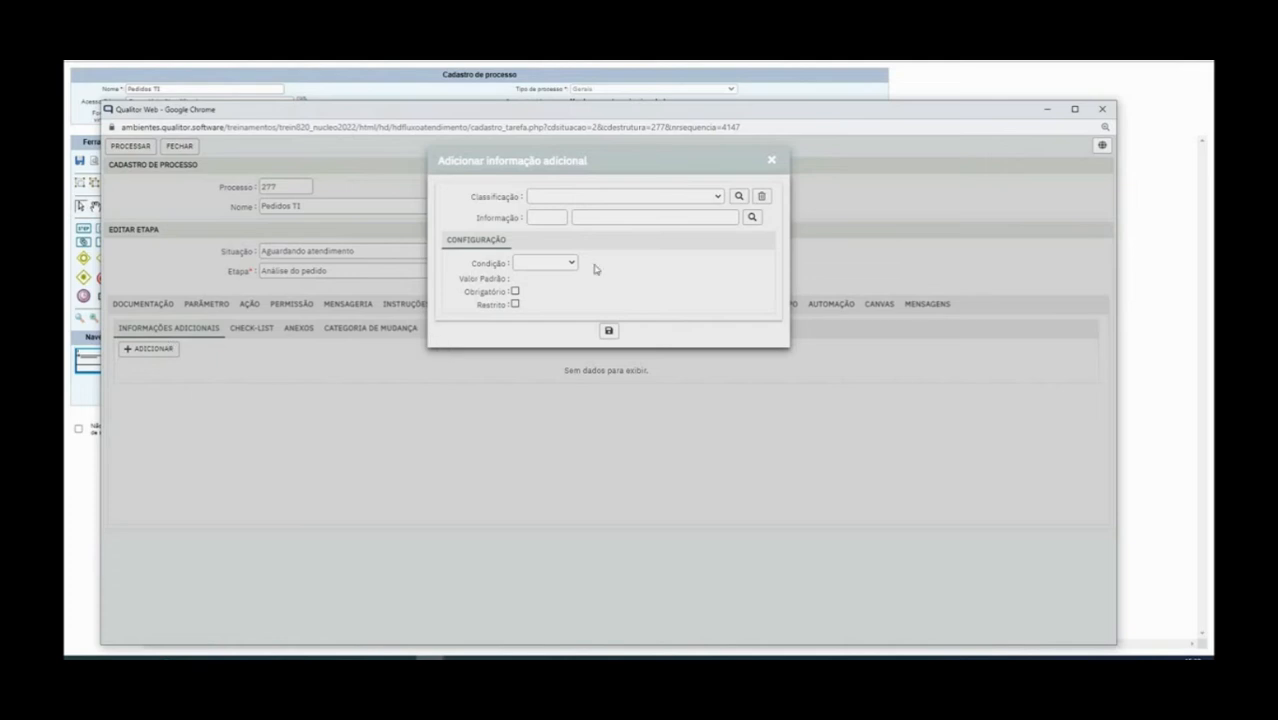
left_click(752, 217)
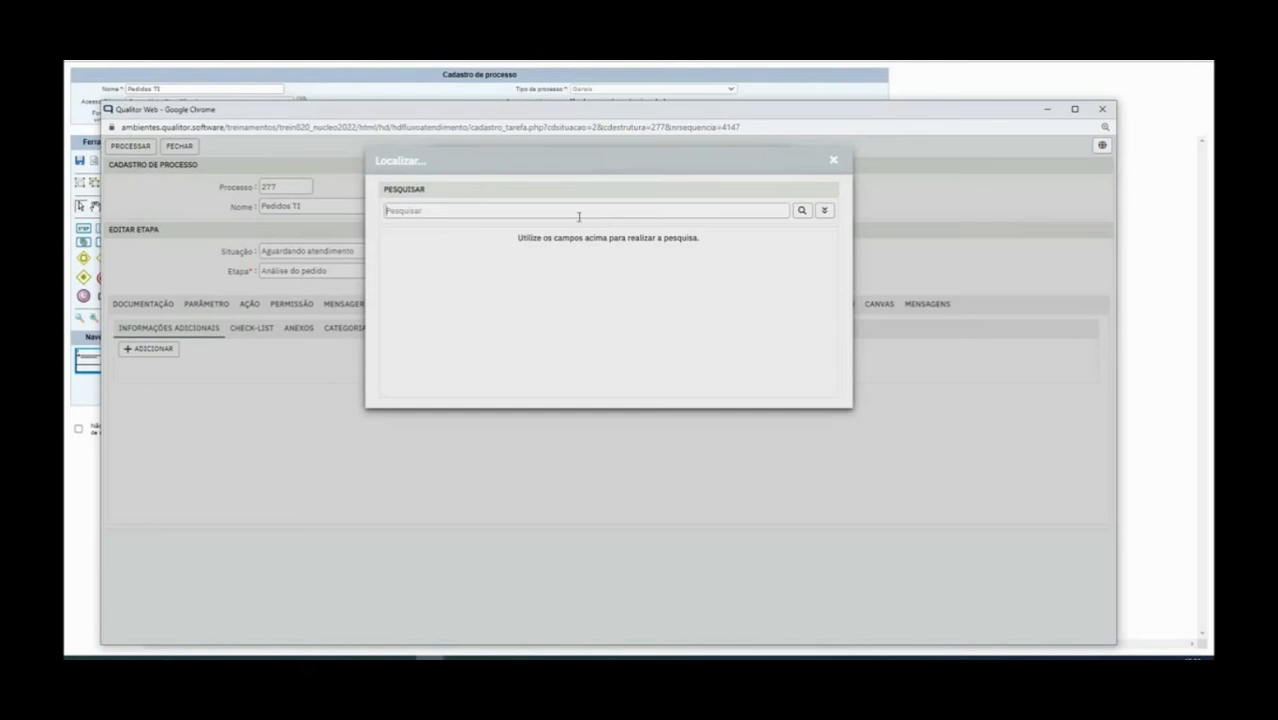
left_click(578, 212)
type("credi")
key("Return")
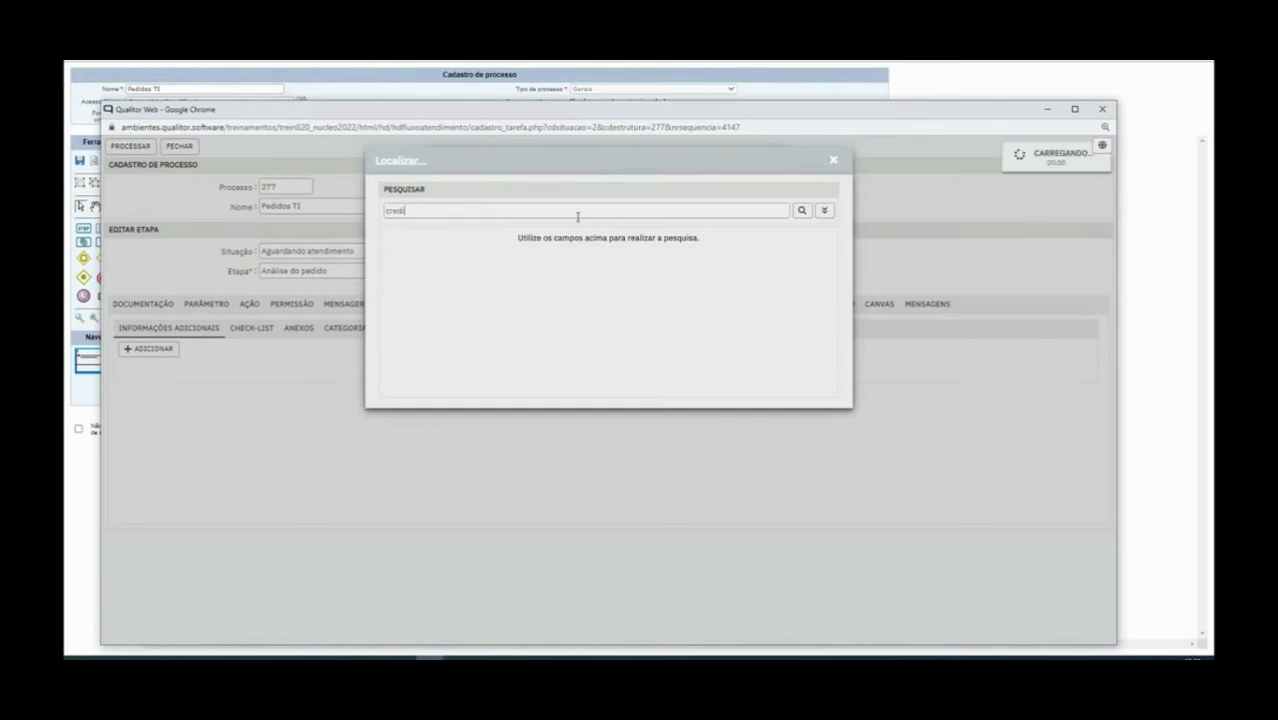
left_click(804, 210)
left_click(825, 211)
scroll(614, 302, "down", 5)
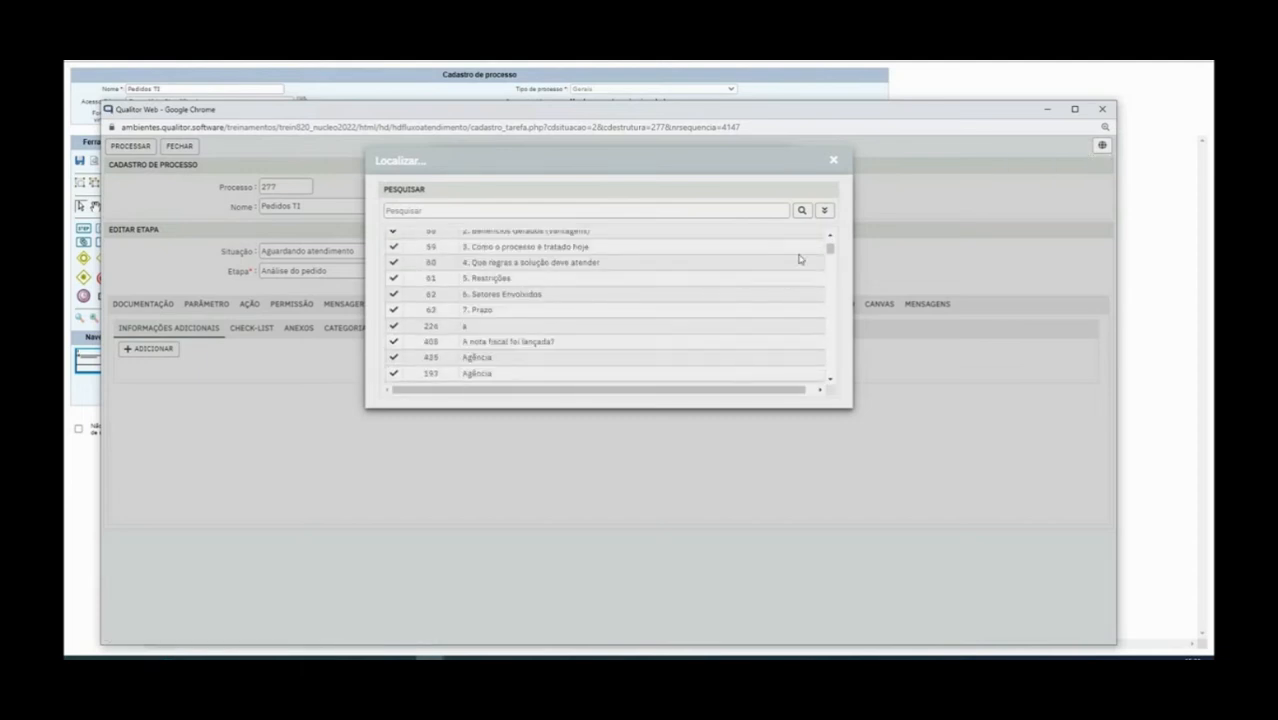
left_click_drag(828, 248, 830, 260)
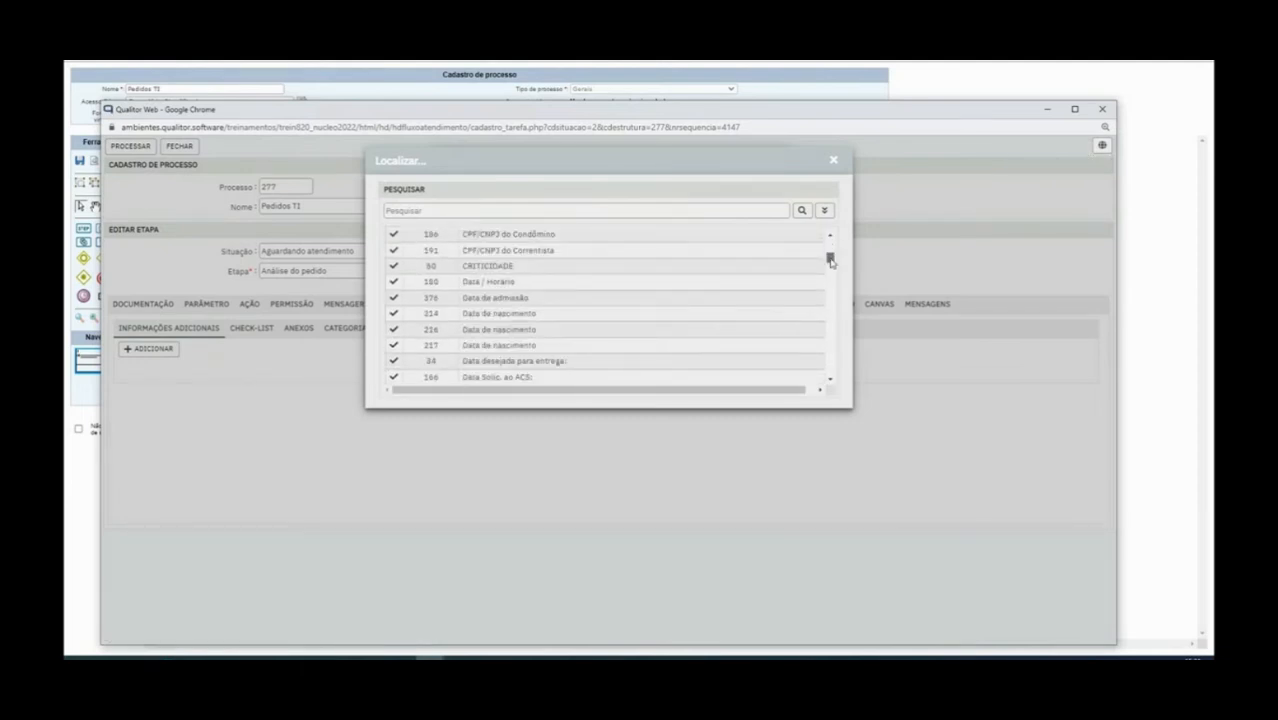
left_click_drag(830, 260, 829, 265)
scroll(648, 352, "down", 15)
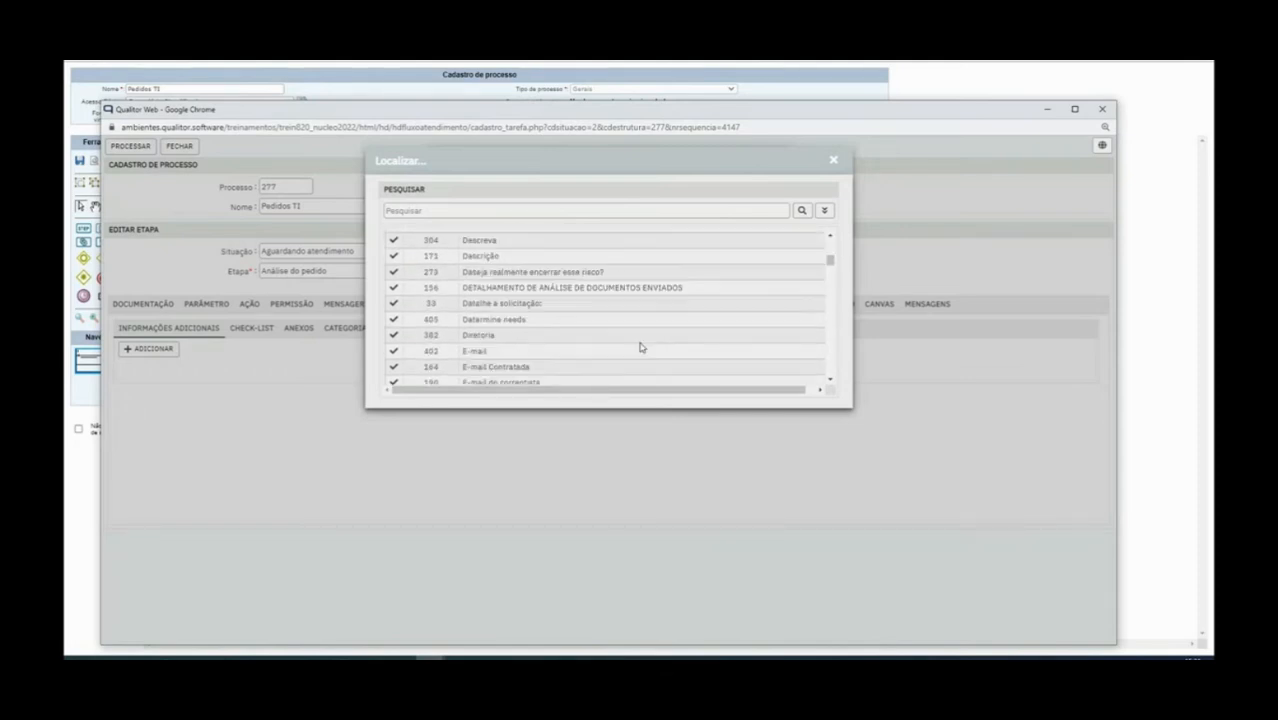
scroll(828, 264, "down", 10)
Search 'cnpj', pick 414 CNPJ, mark it Obrigatório, and save
left_click(536, 209)
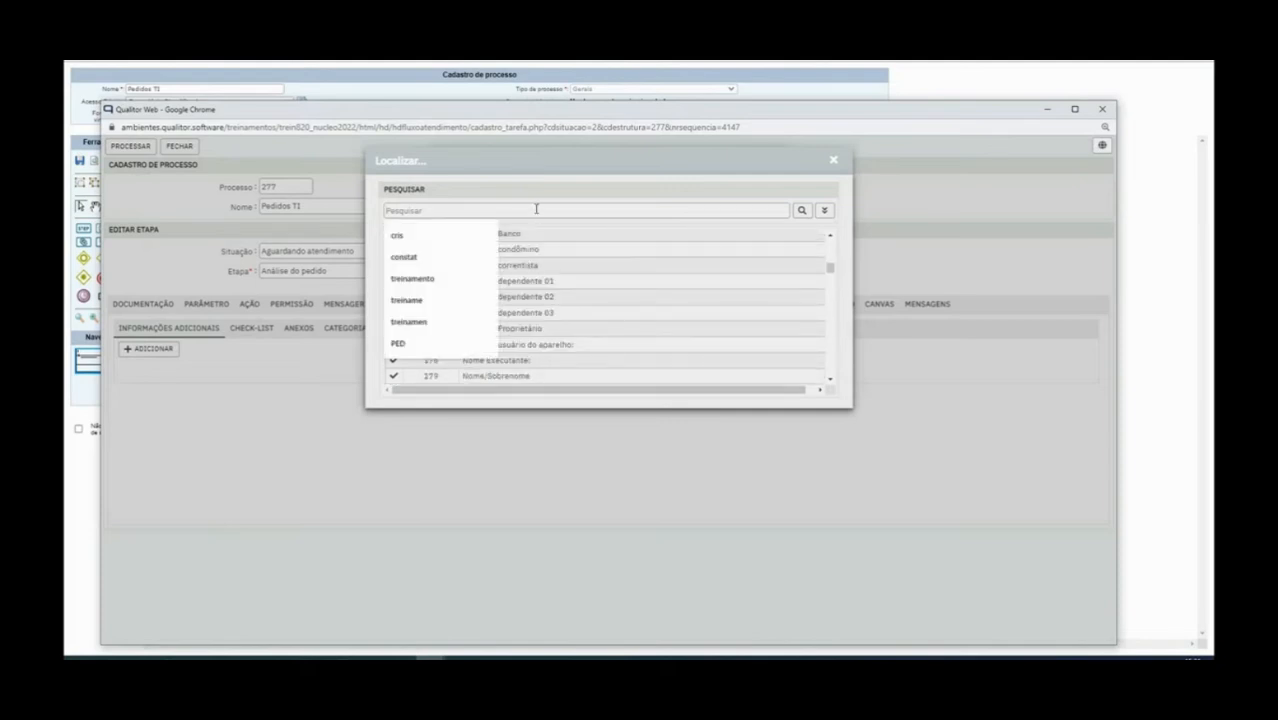
type("cp")
key("BackSpace")
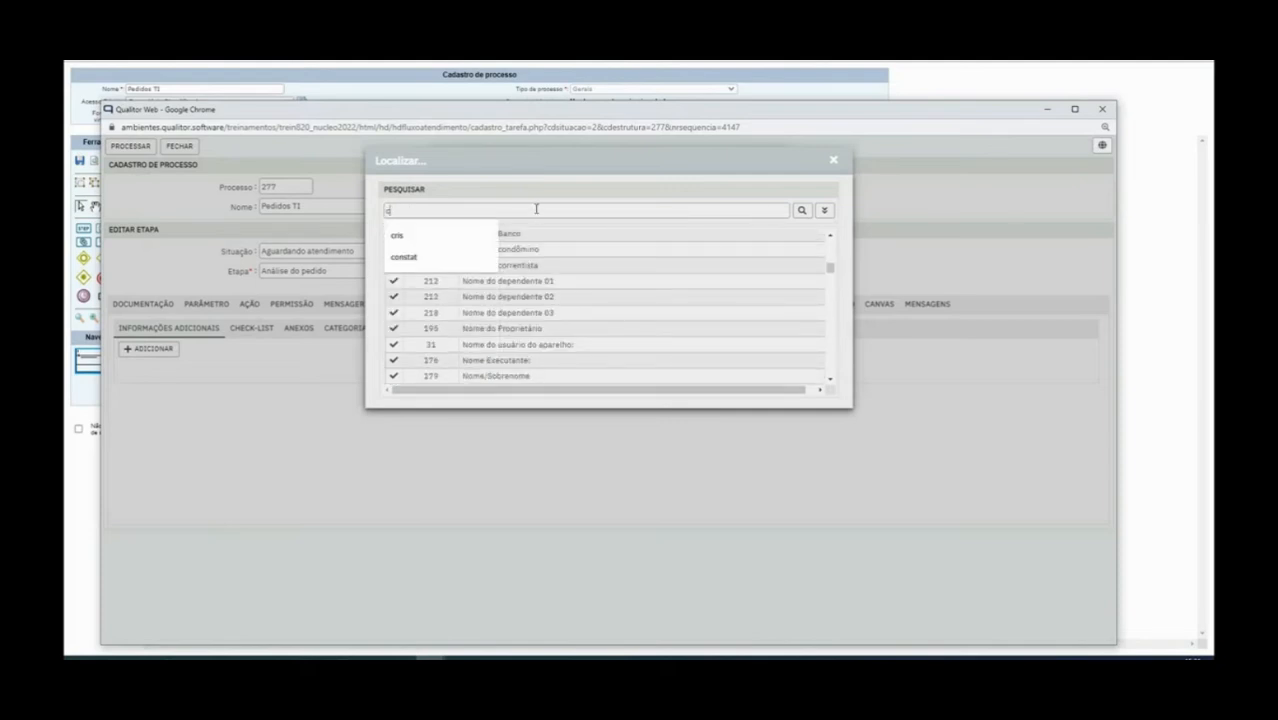
type("p")
key("BackSpace")
type("npj")
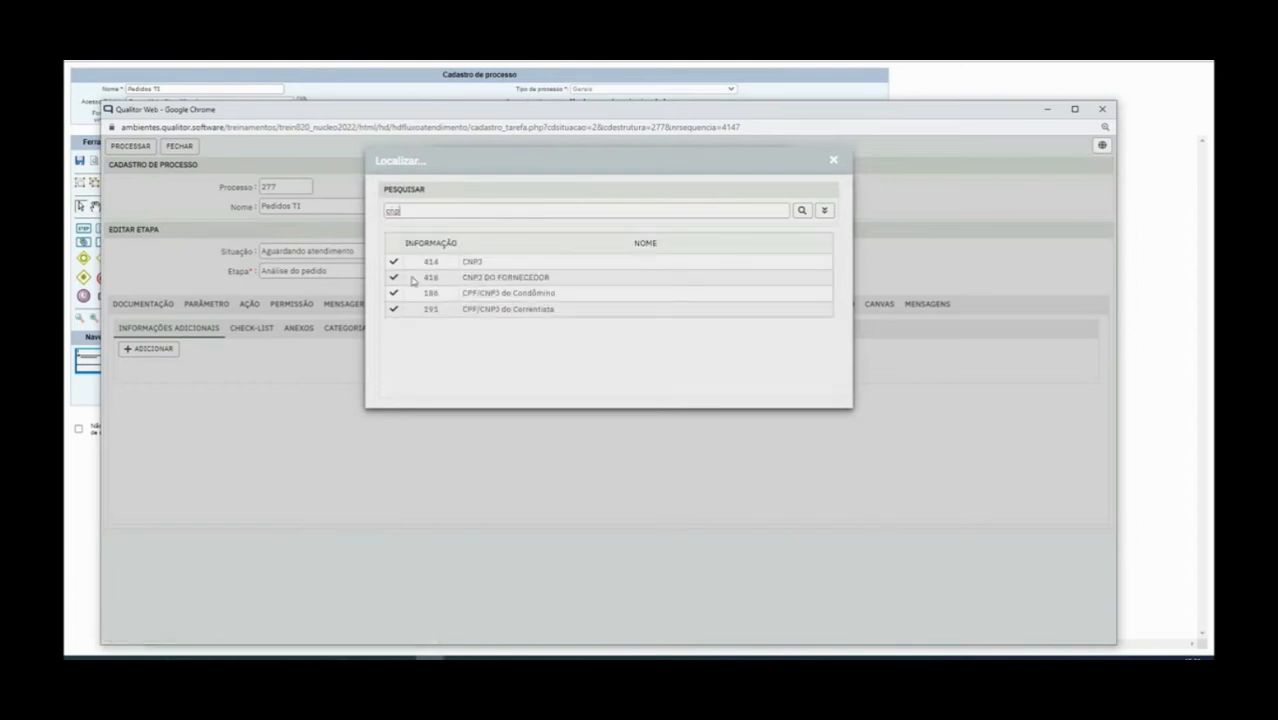
left_click(394, 263)
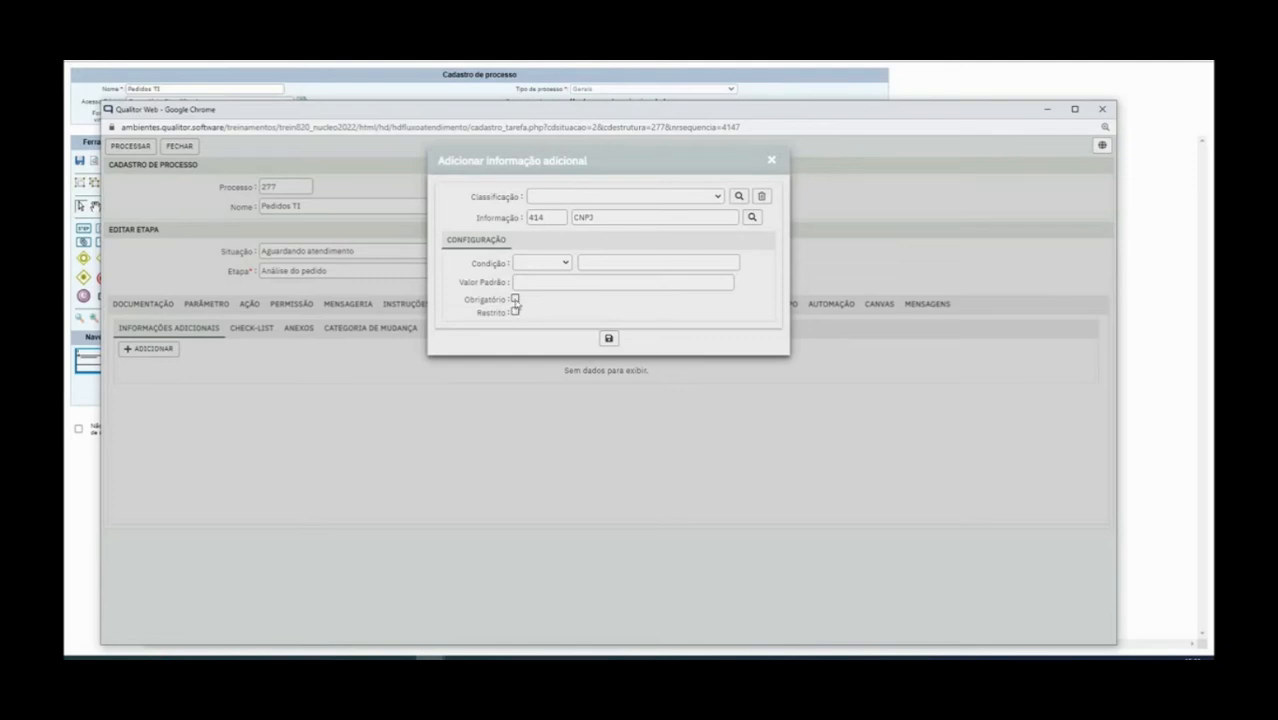
left_click_drag(466, 301, 514, 301)
left_click(558, 304)
left_click(608, 339)
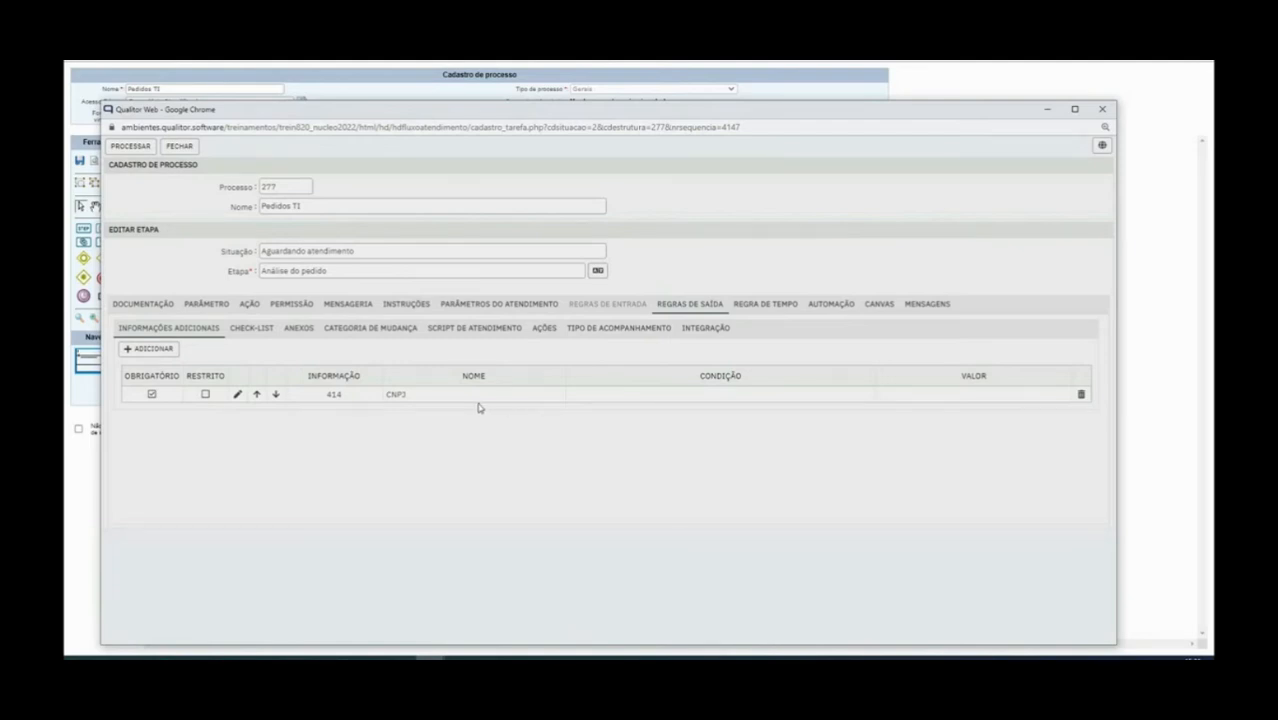
In the Check-list sub-tab, add a check-list and list all six available ones
left_click(251, 336)
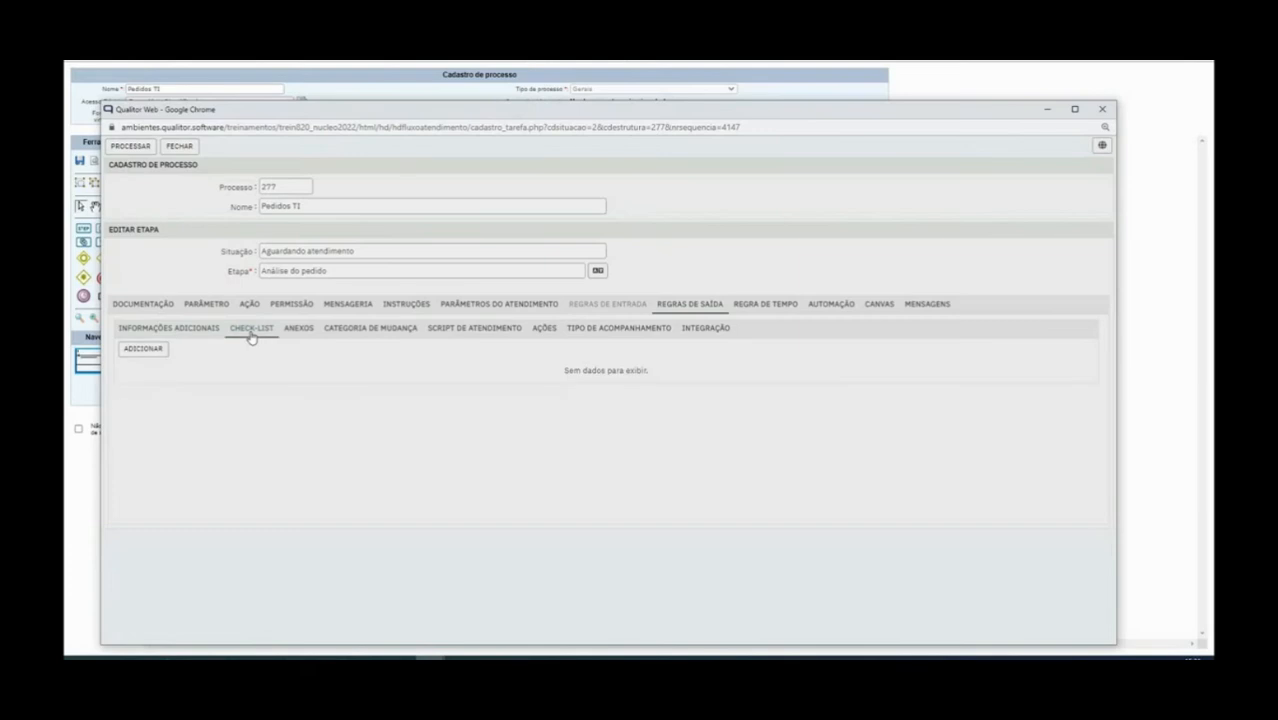
left_click(192, 330)
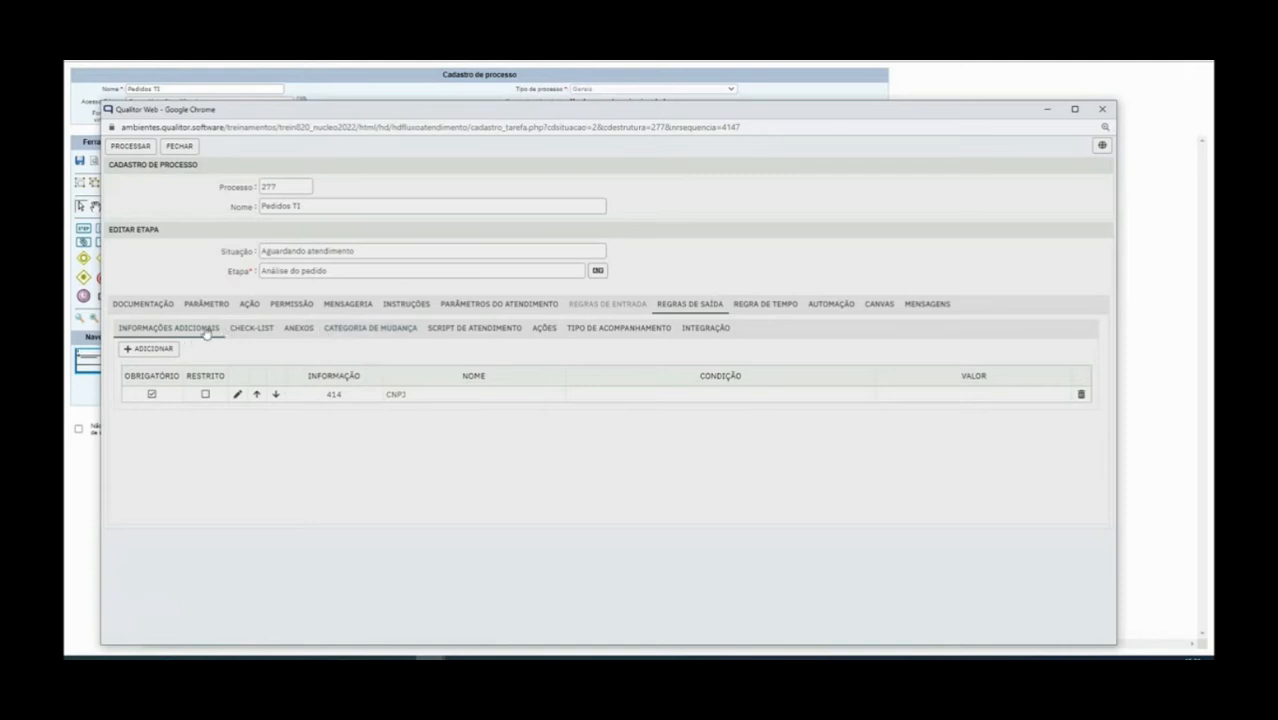
left_click(260, 333)
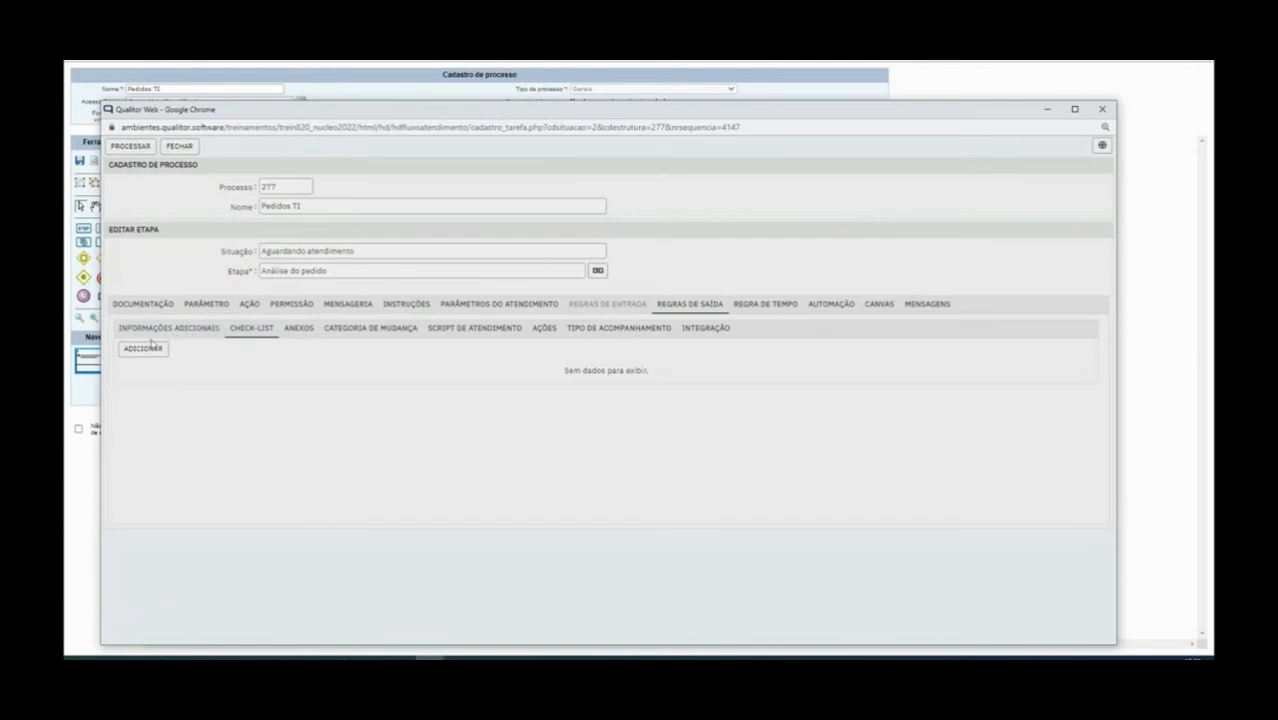
left_click(145, 350)
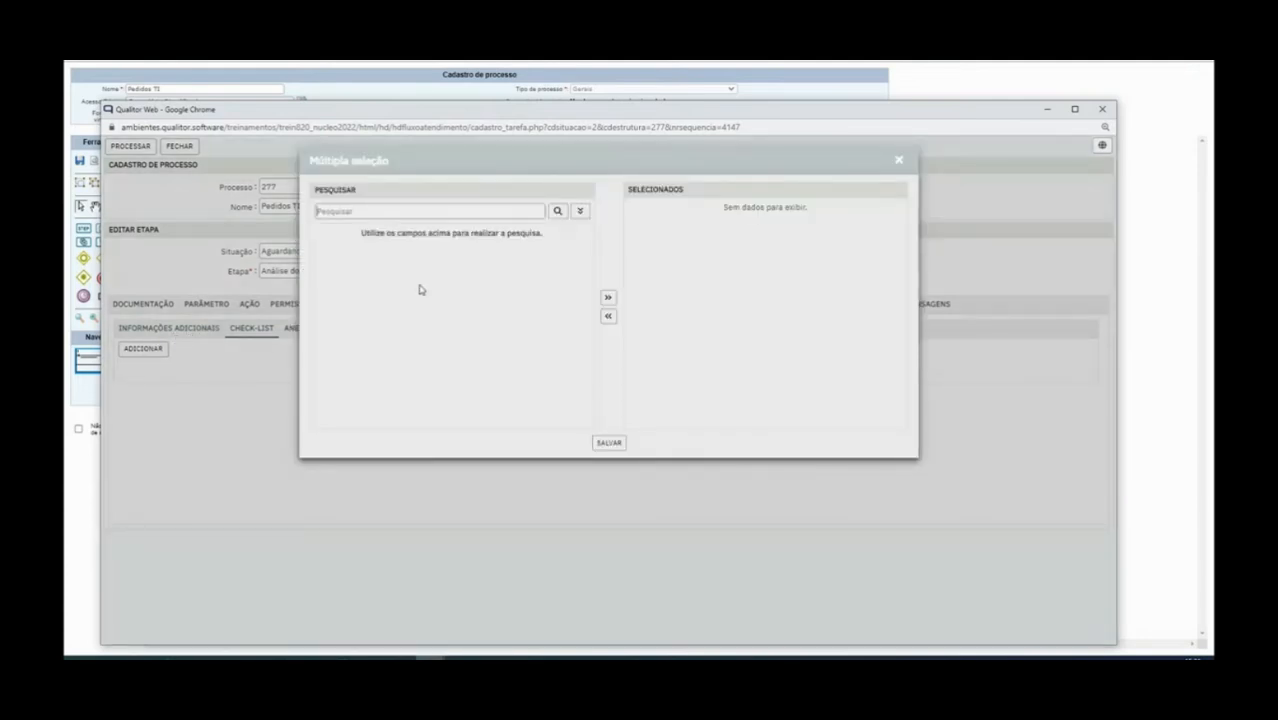
left_click(581, 214)
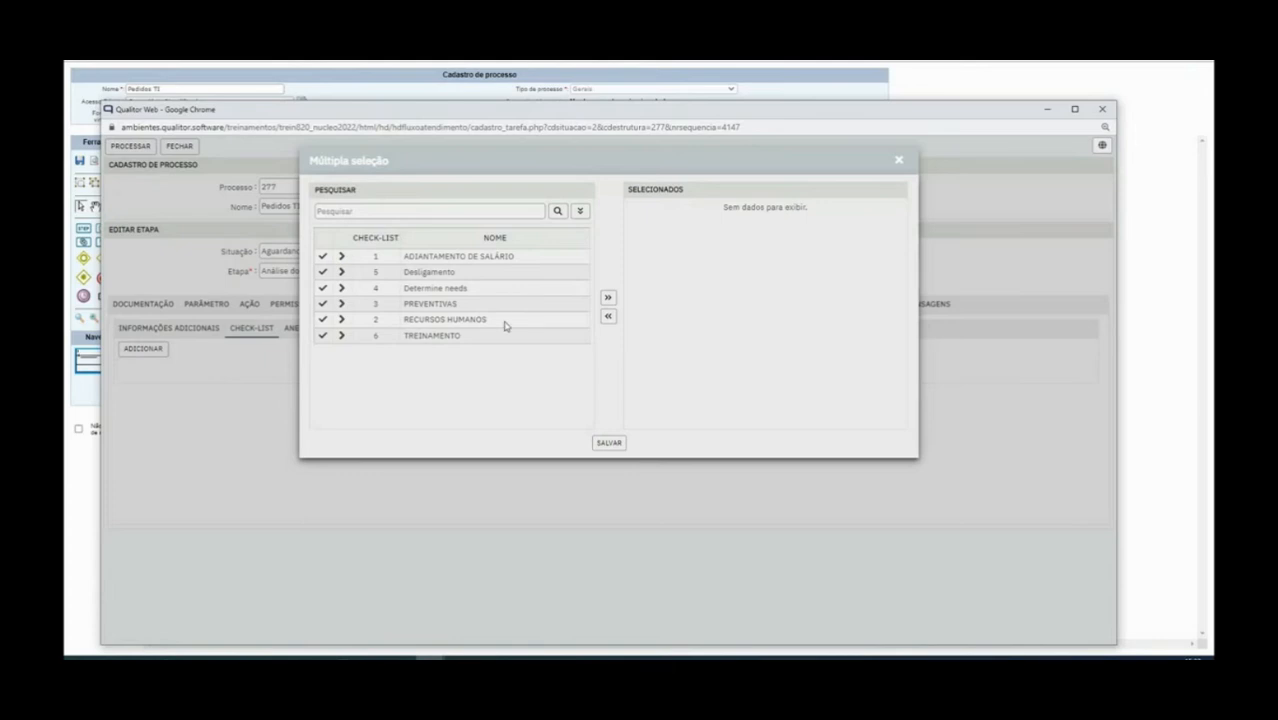
Close the check-list picker and add classification 52 [Jurídico]Documentos oficiais as a required attachment
left_click(898, 160)
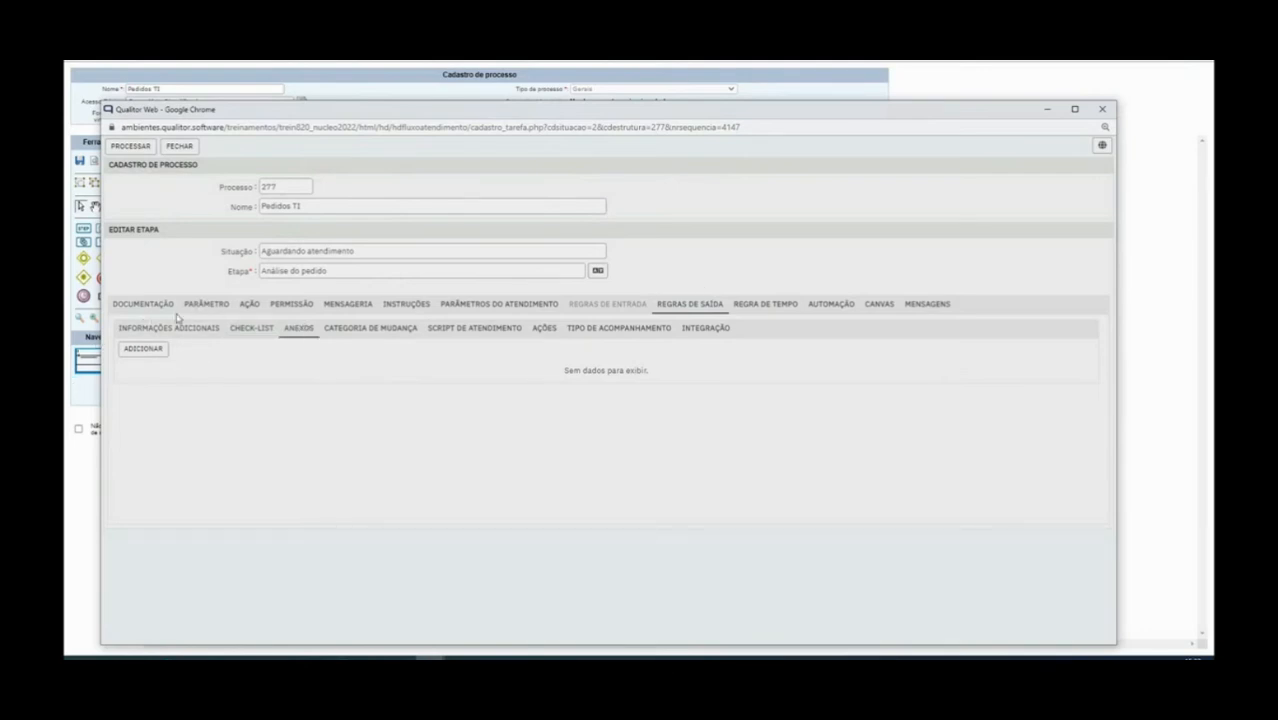
left_click(136, 350)
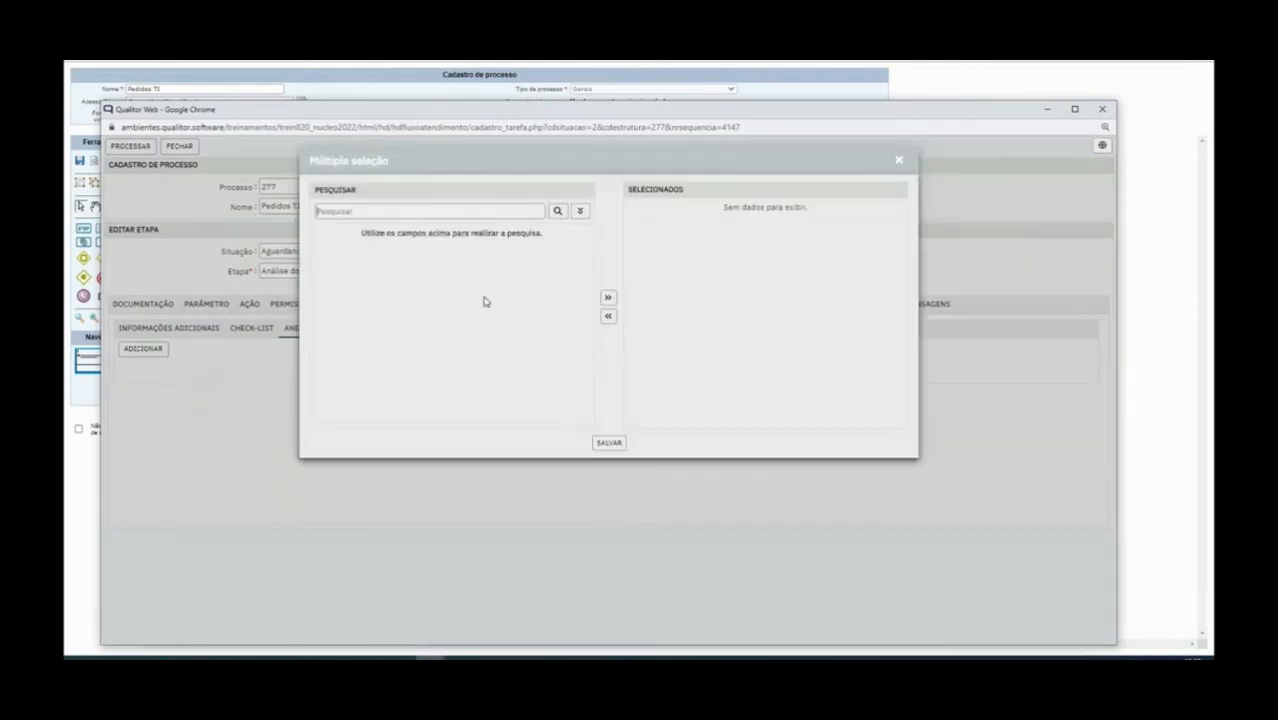
left_click(580, 212)
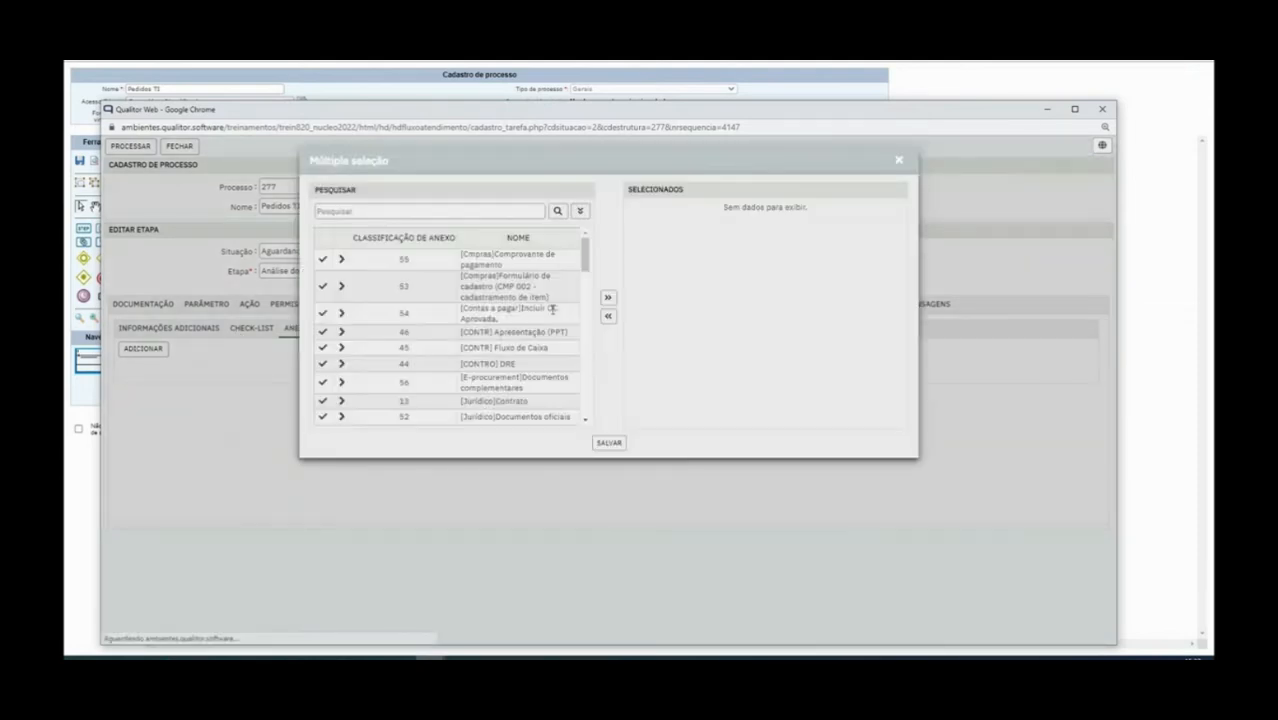
scroll(552, 312, "down", 5)
scroll(533, 328, "down", 5)
scroll(533, 327, "down", 5)
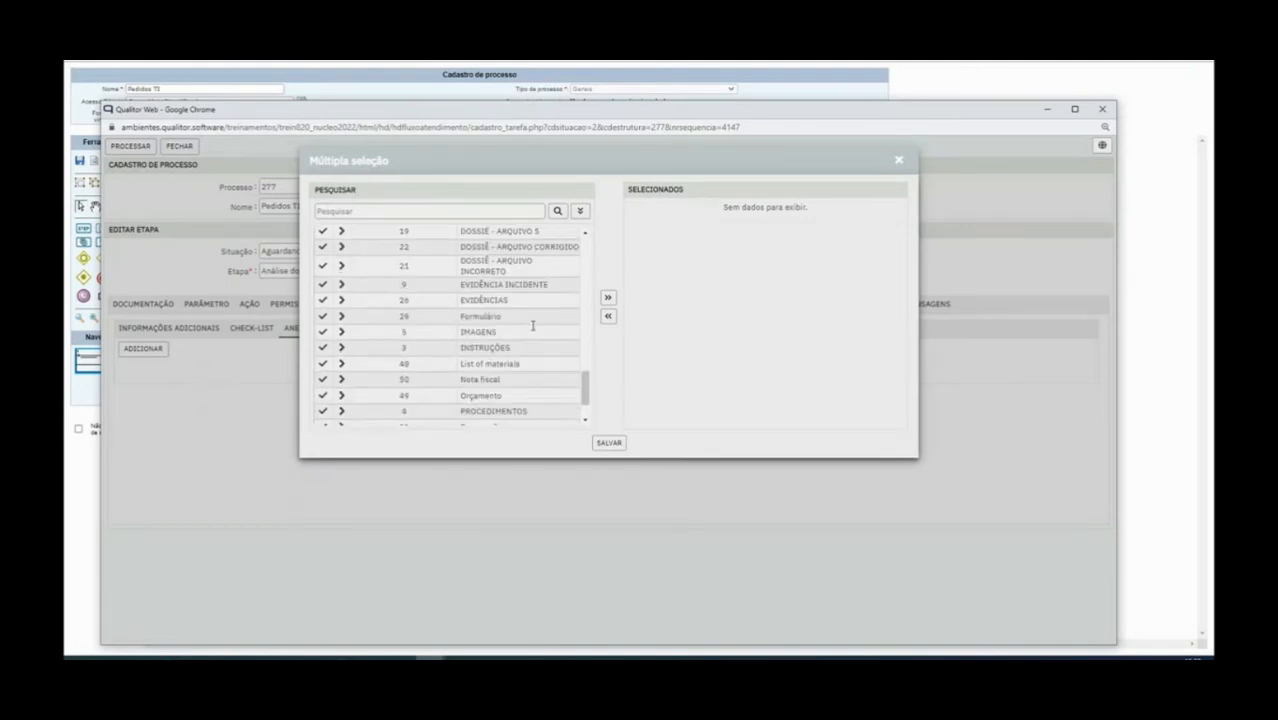
scroll(533, 330, "up", 5)
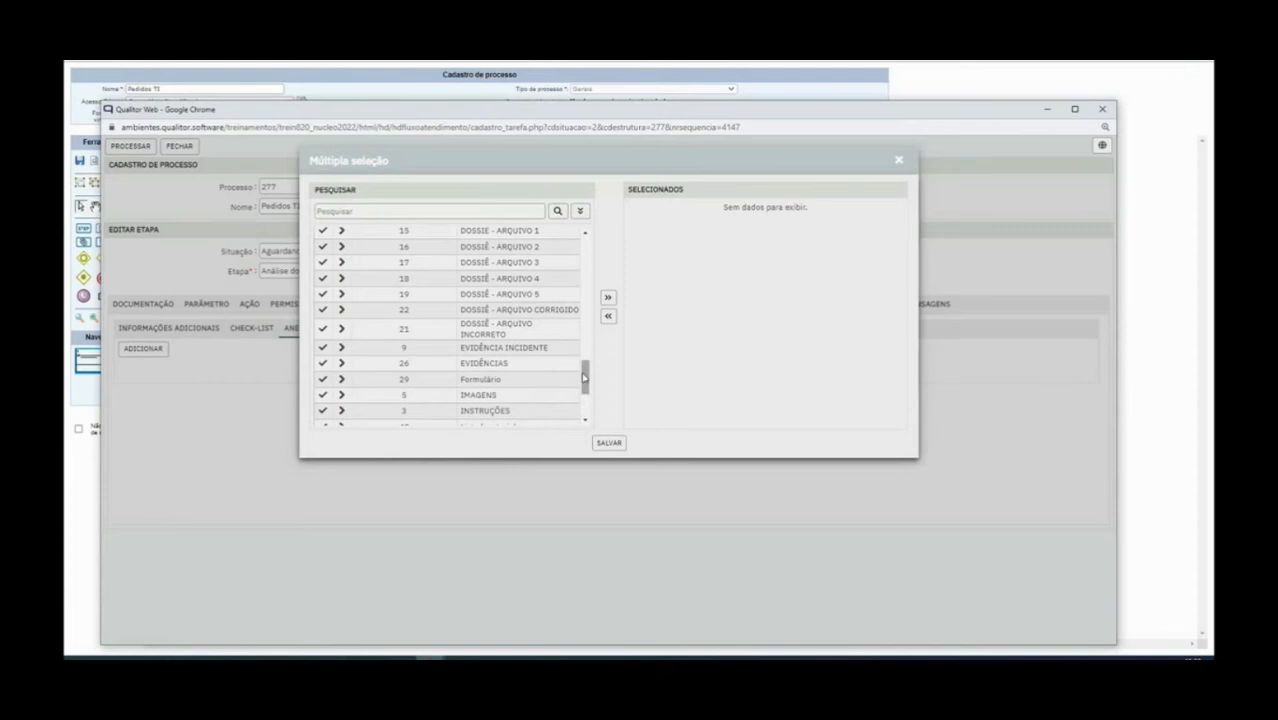
left_click_drag(585, 376, 588, 296)
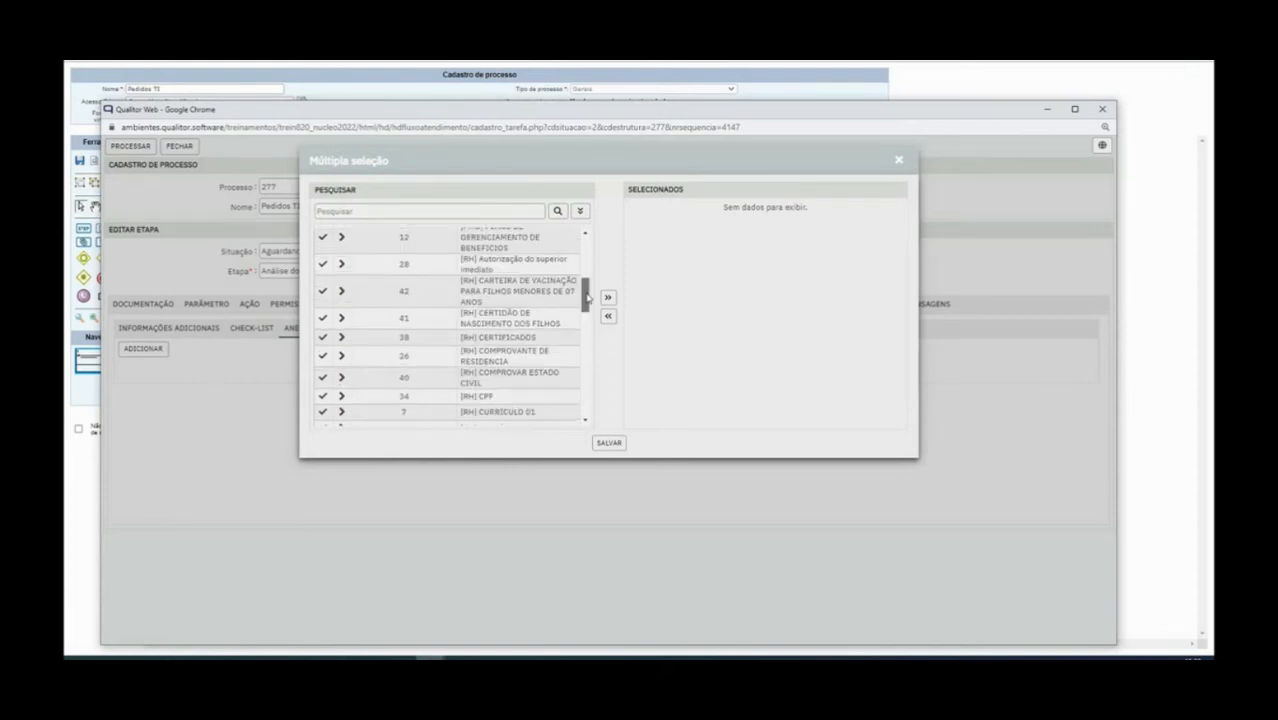
left_click_drag(588, 296, 588, 269)
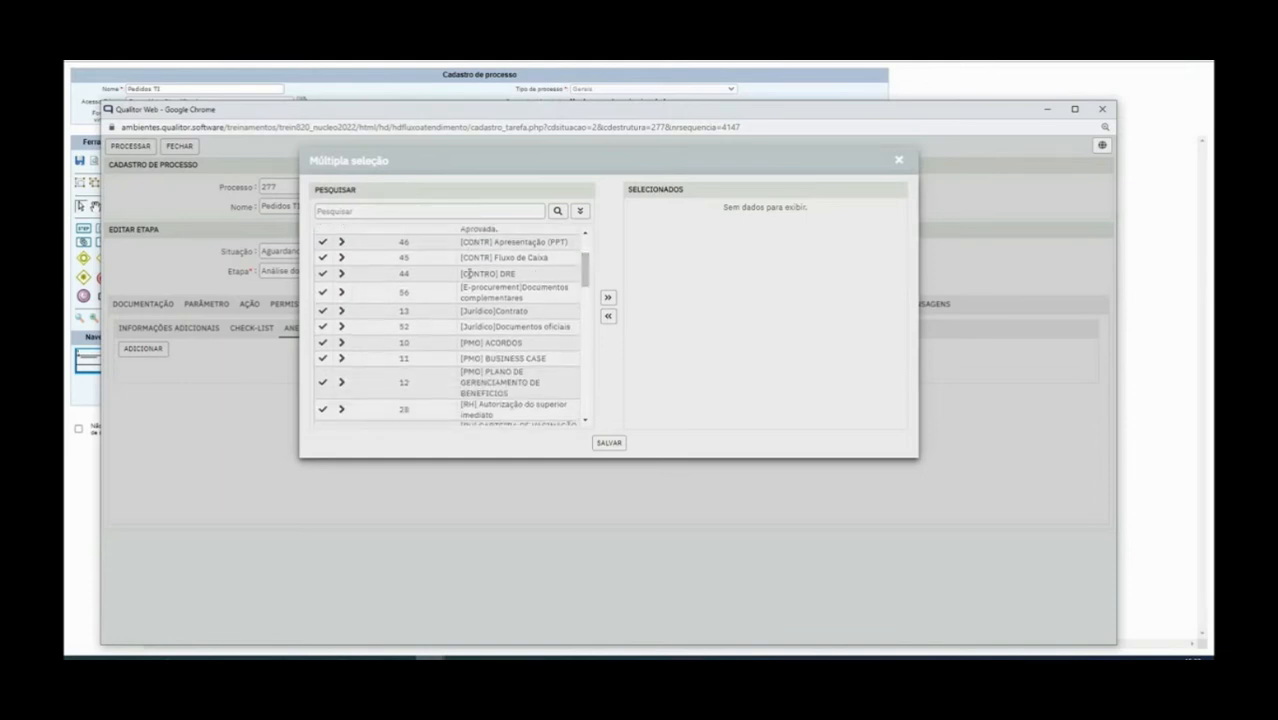
left_click_drag(589, 281, 588, 285)
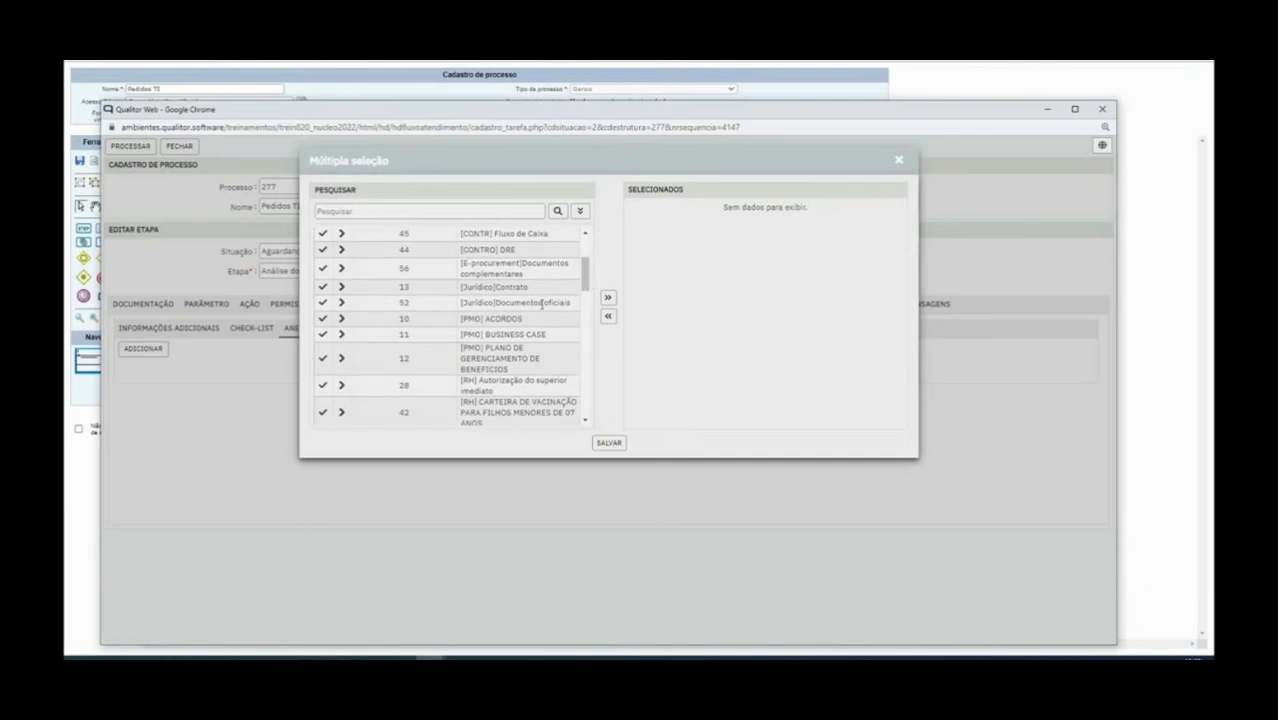
left_click(322, 302)
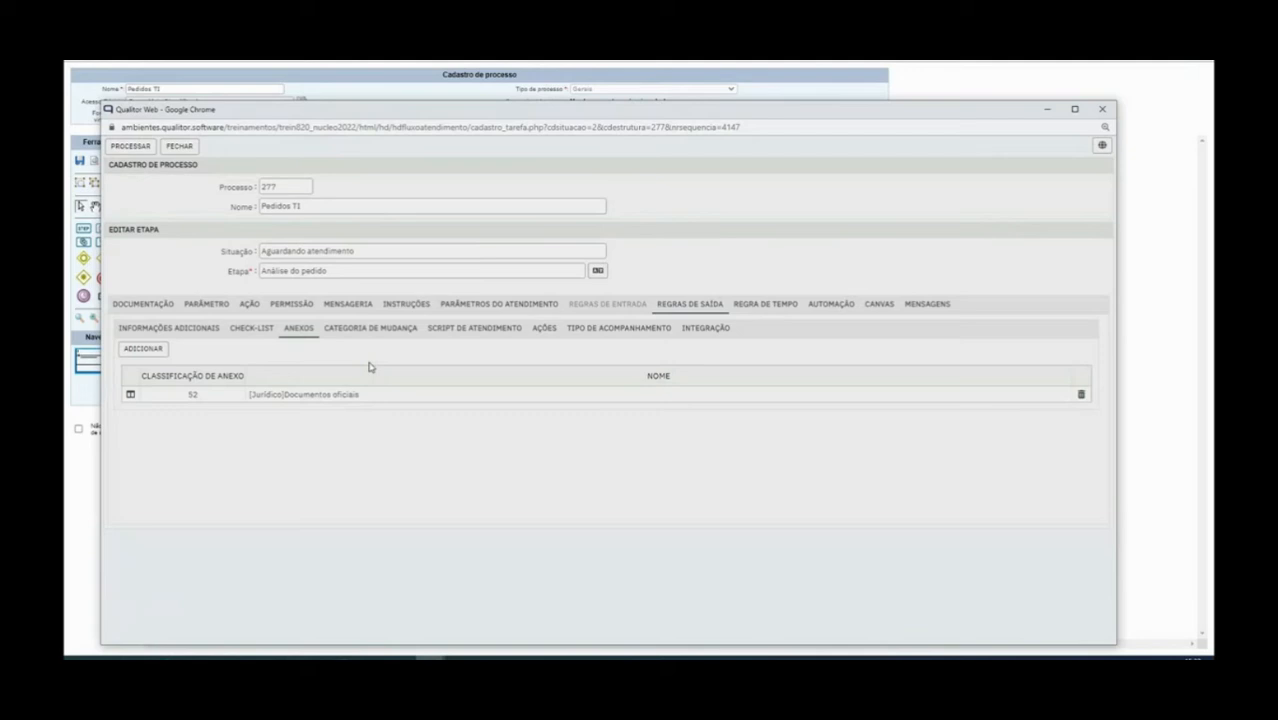
left_click(389, 333)
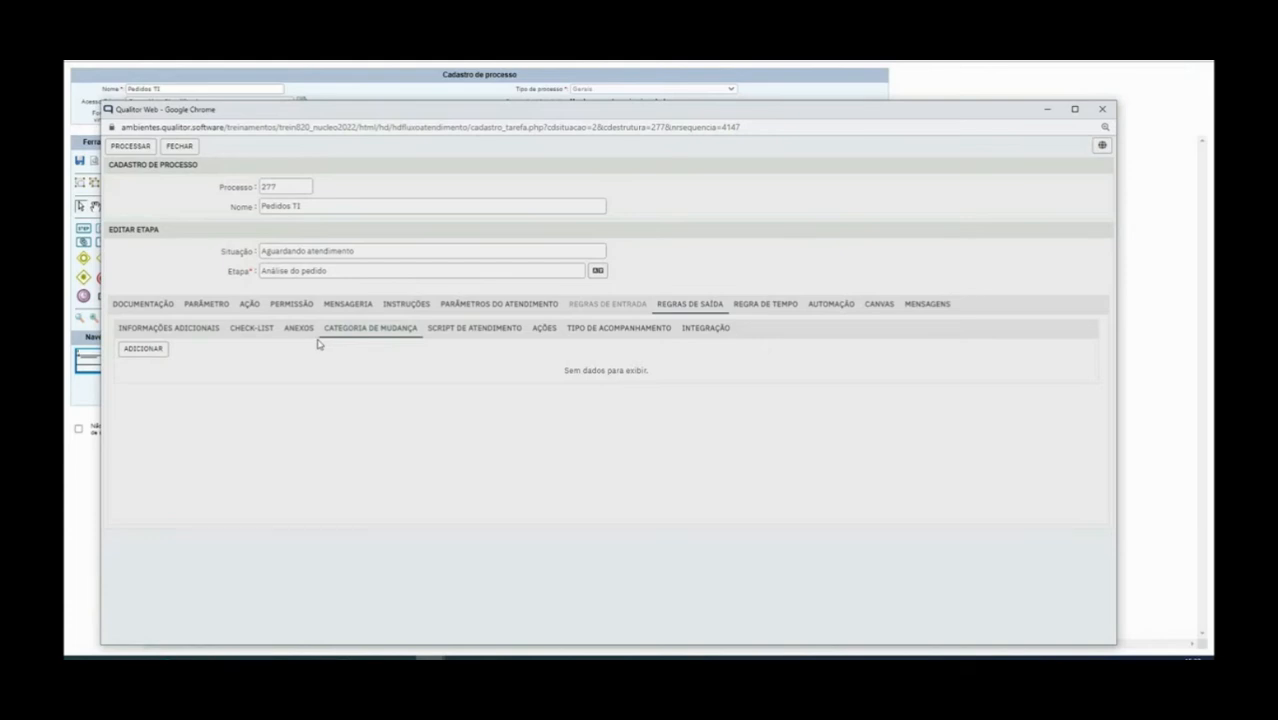
Browse the change-category list without selecting any, then show the empty Script de atendimento rules
left_click(141, 349)
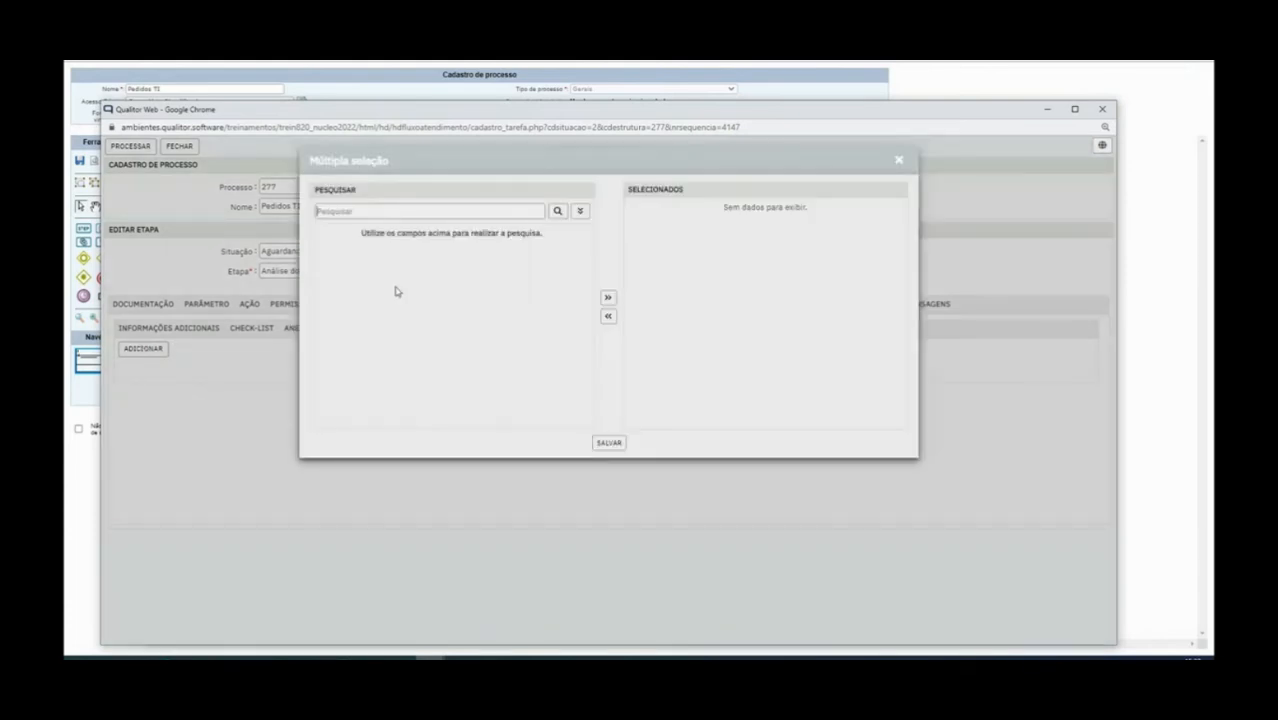
left_click(579, 212)
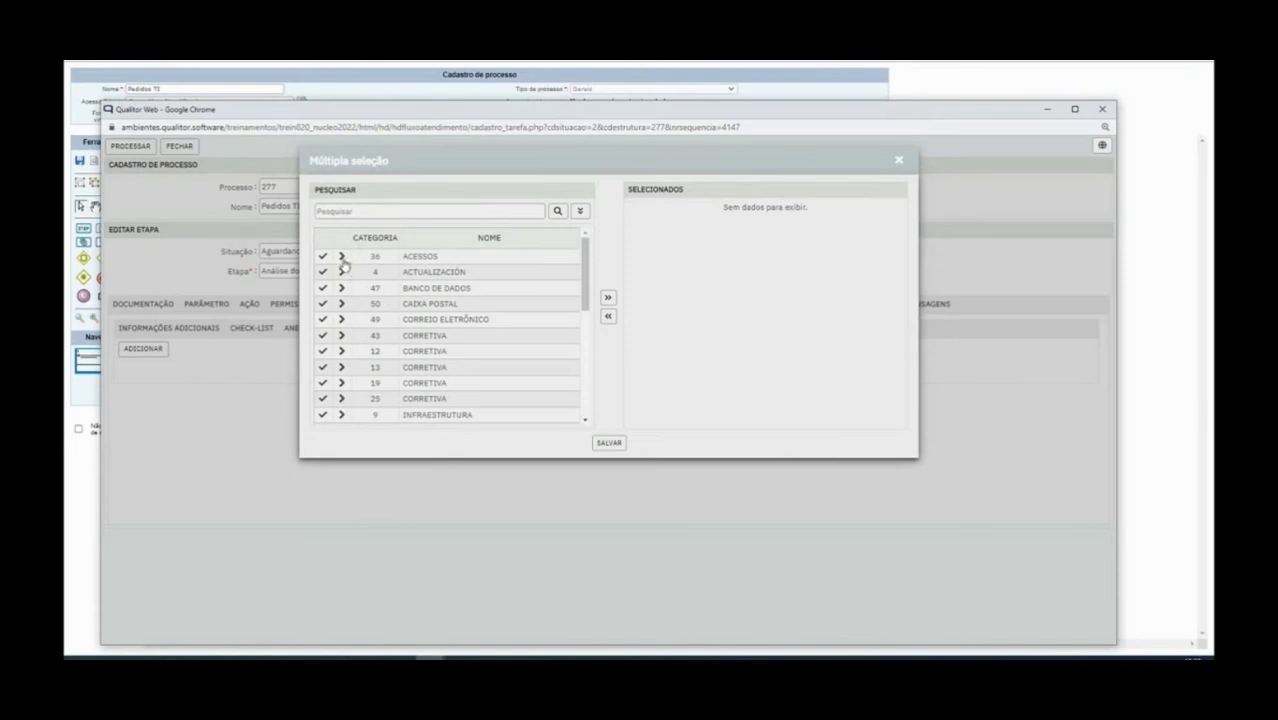
scroll(422, 377, "down", 1)
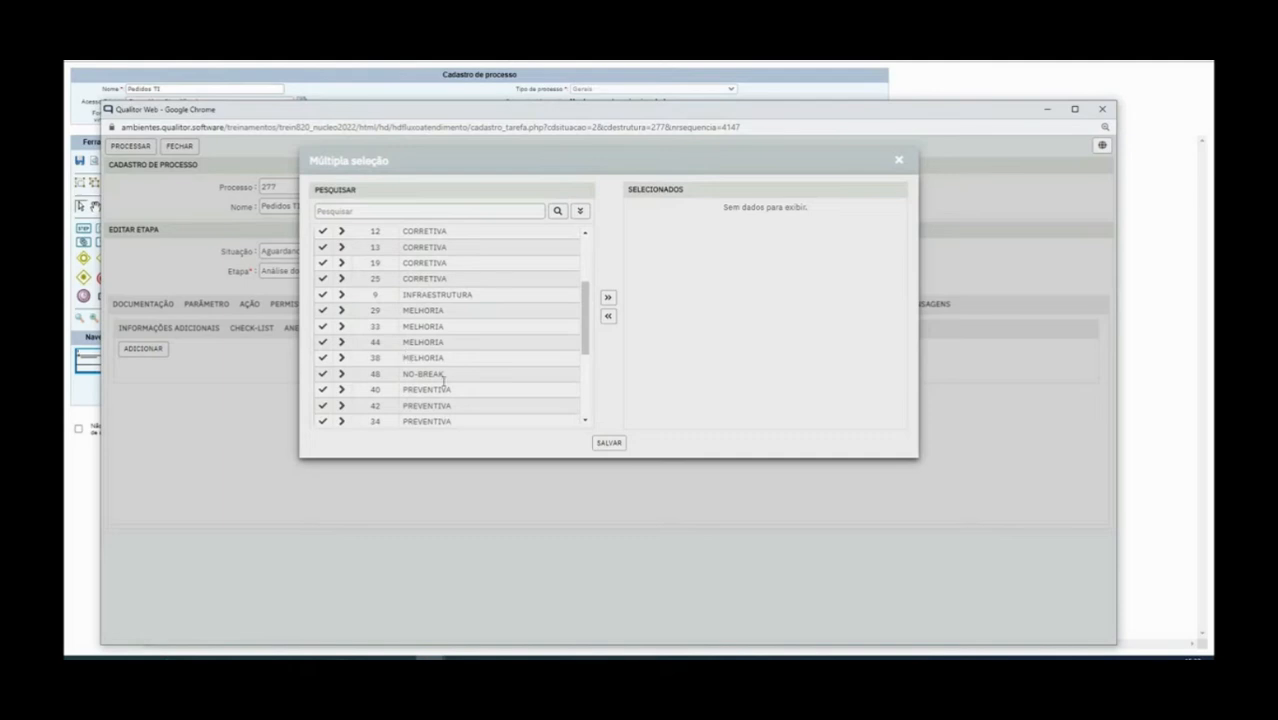
scroll(442, 380, "down", 3)
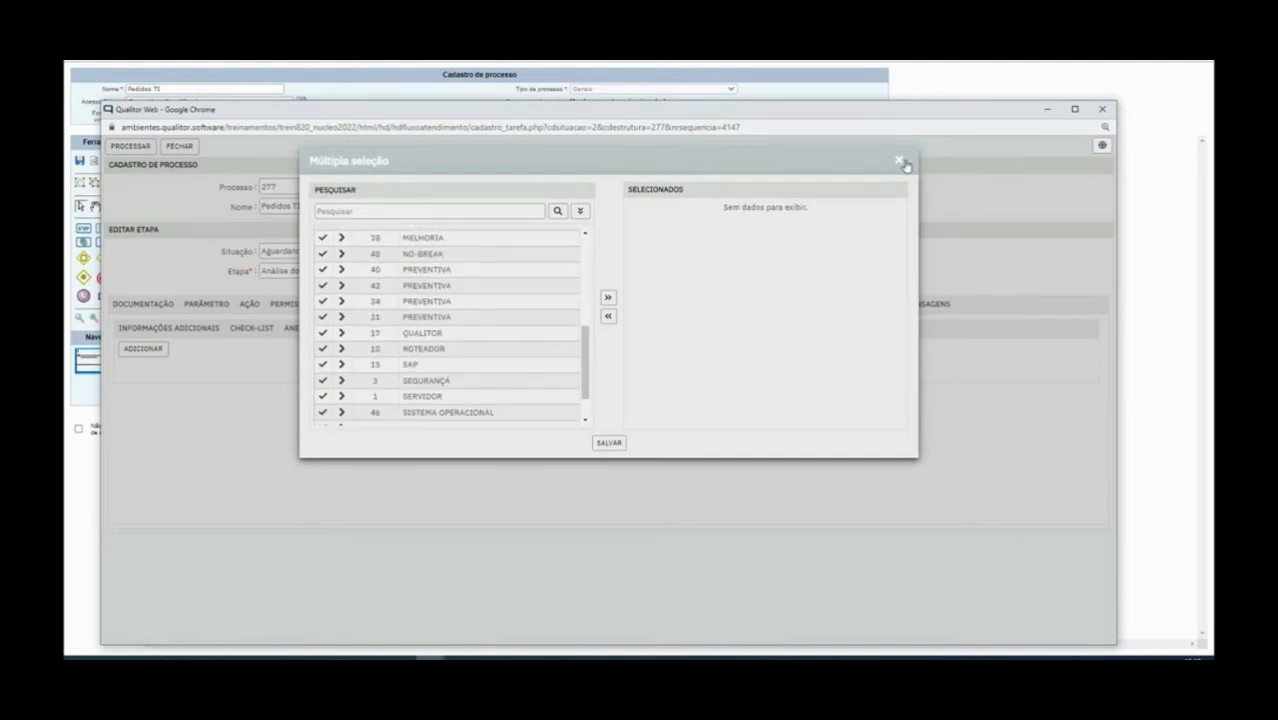
left_click(898, 161)
left_click(472, 331)
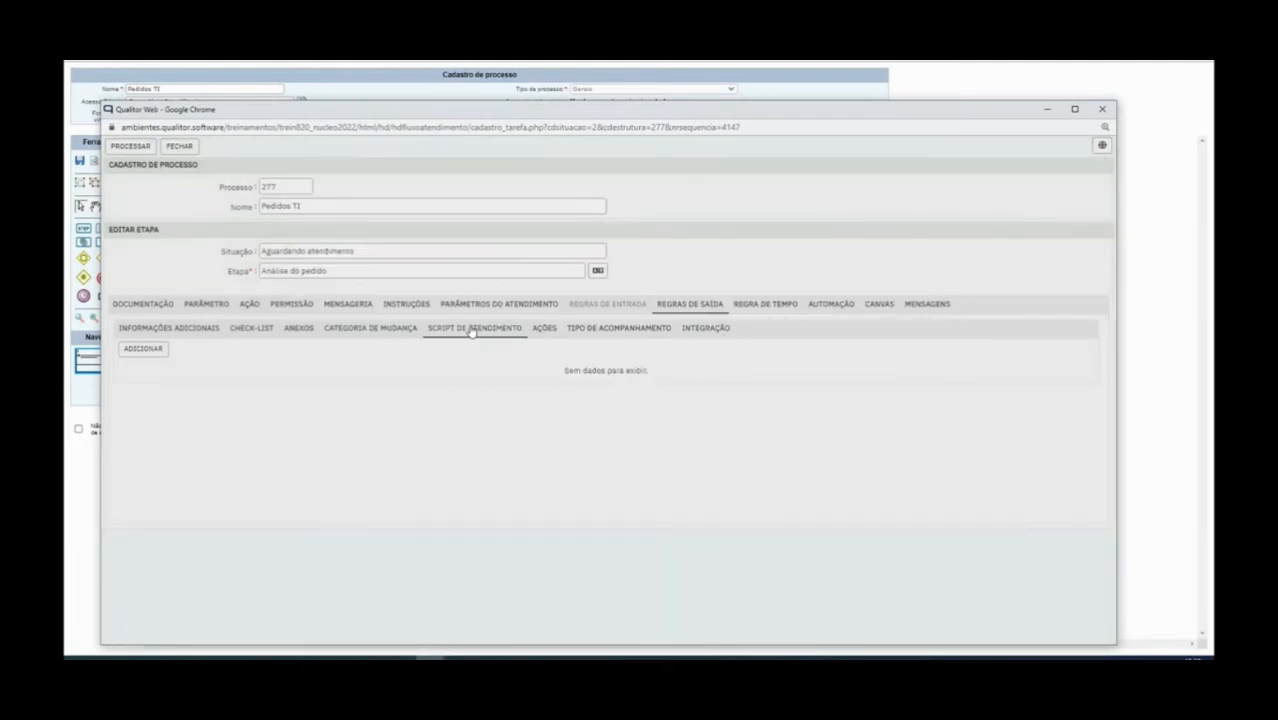
Add follow-up type 20 Remoto to the stage's Tipo de acompanhamento exit rules
left_click(543, 330)
left_click(589, 332)
left_click(150, 350)
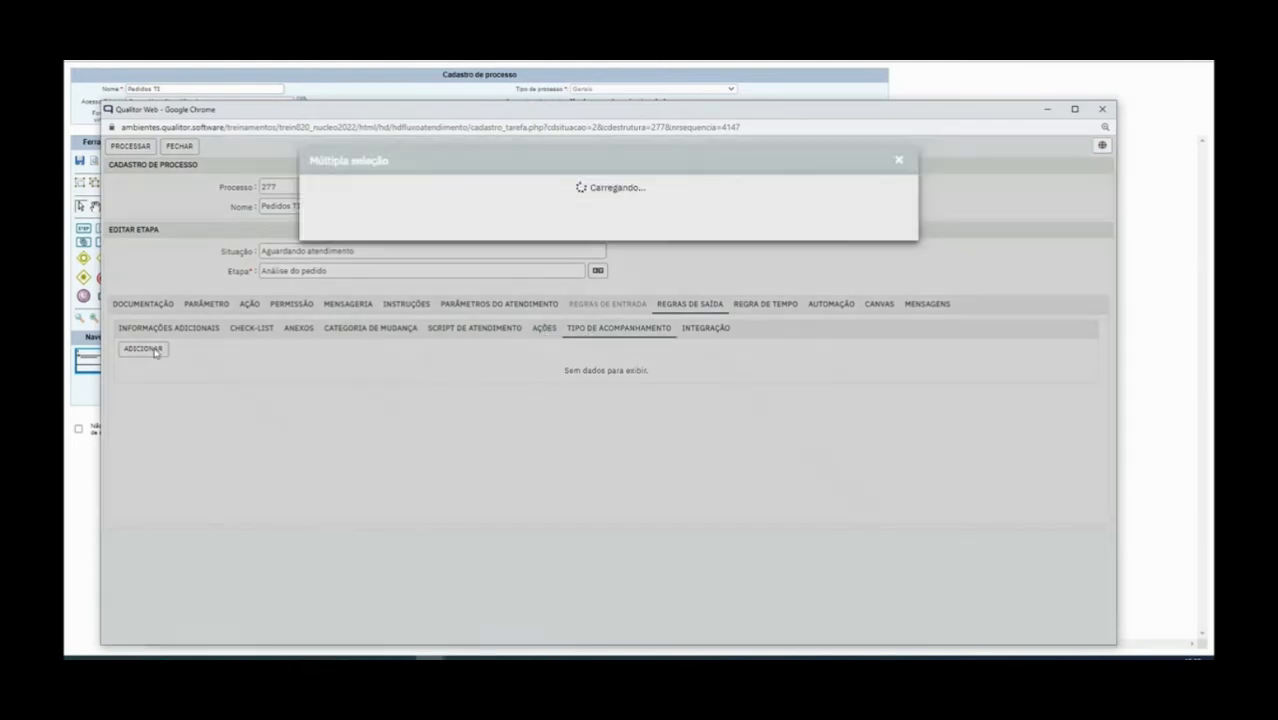
left_click(580, 212)
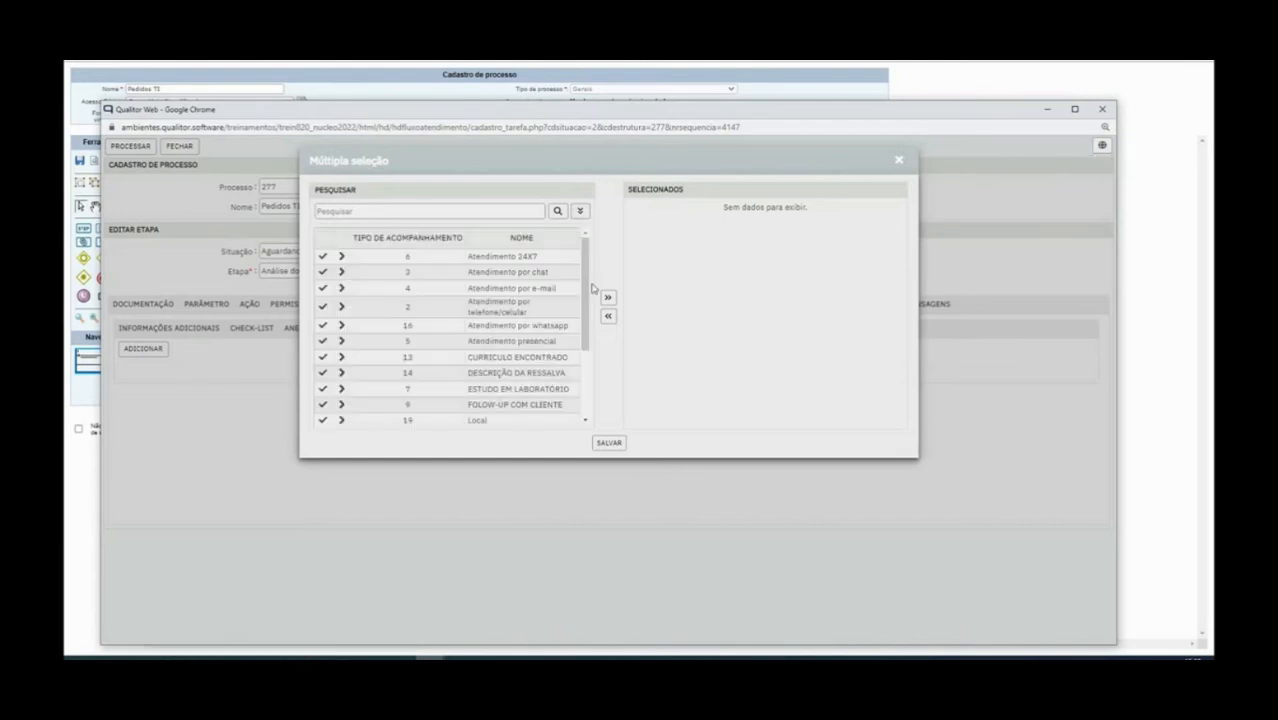
scroll(443, 387, "down", 2)
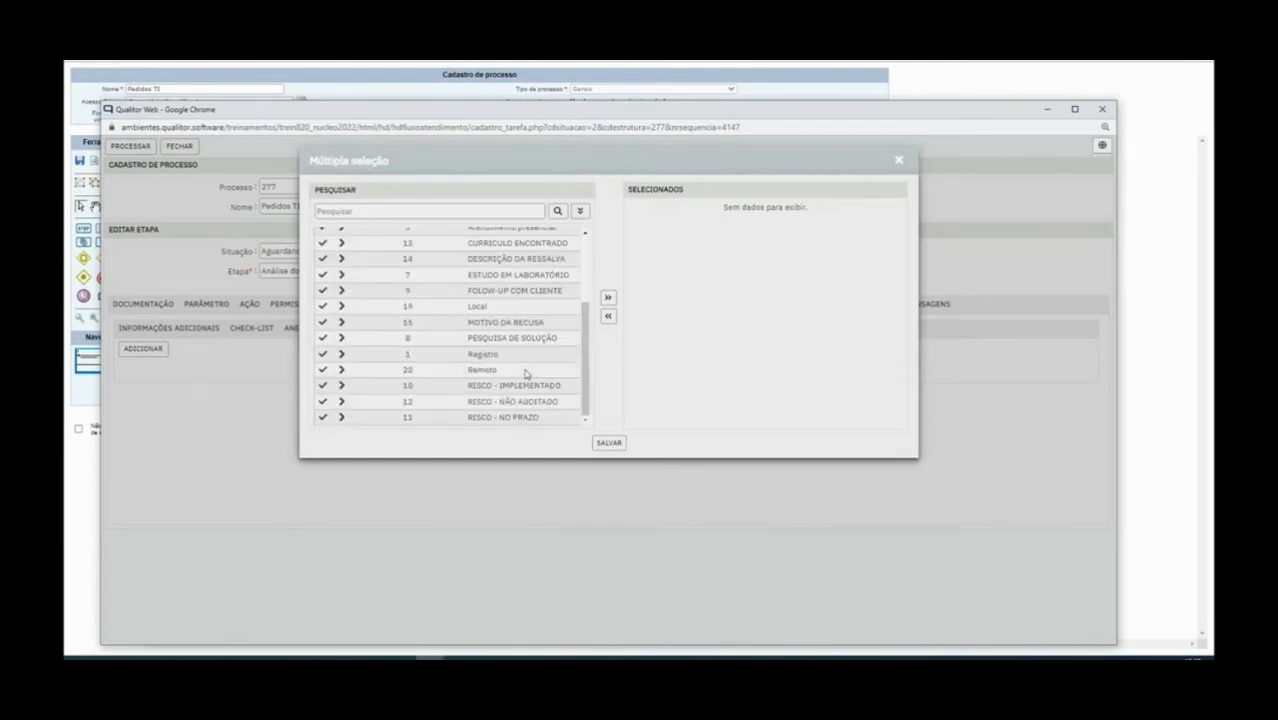
left_click(324, 370)
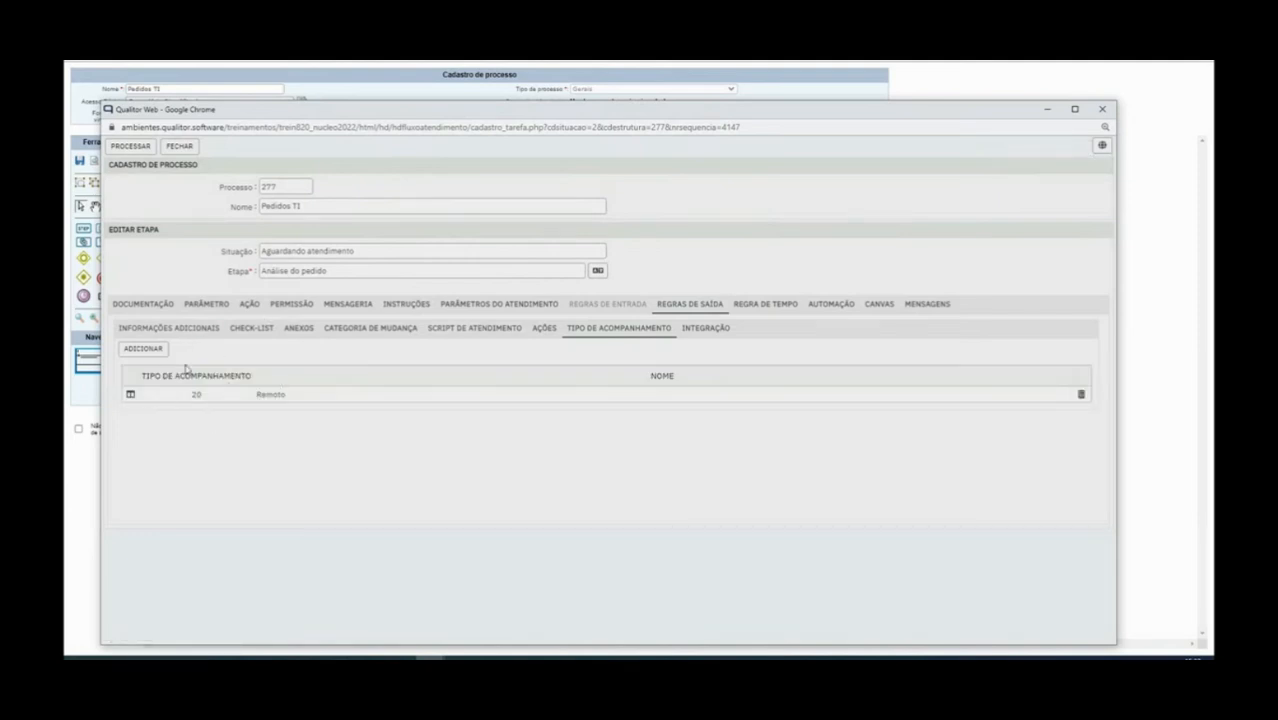
double_click(262, 394)
left_click(327, 408)
left_click(816, 306)
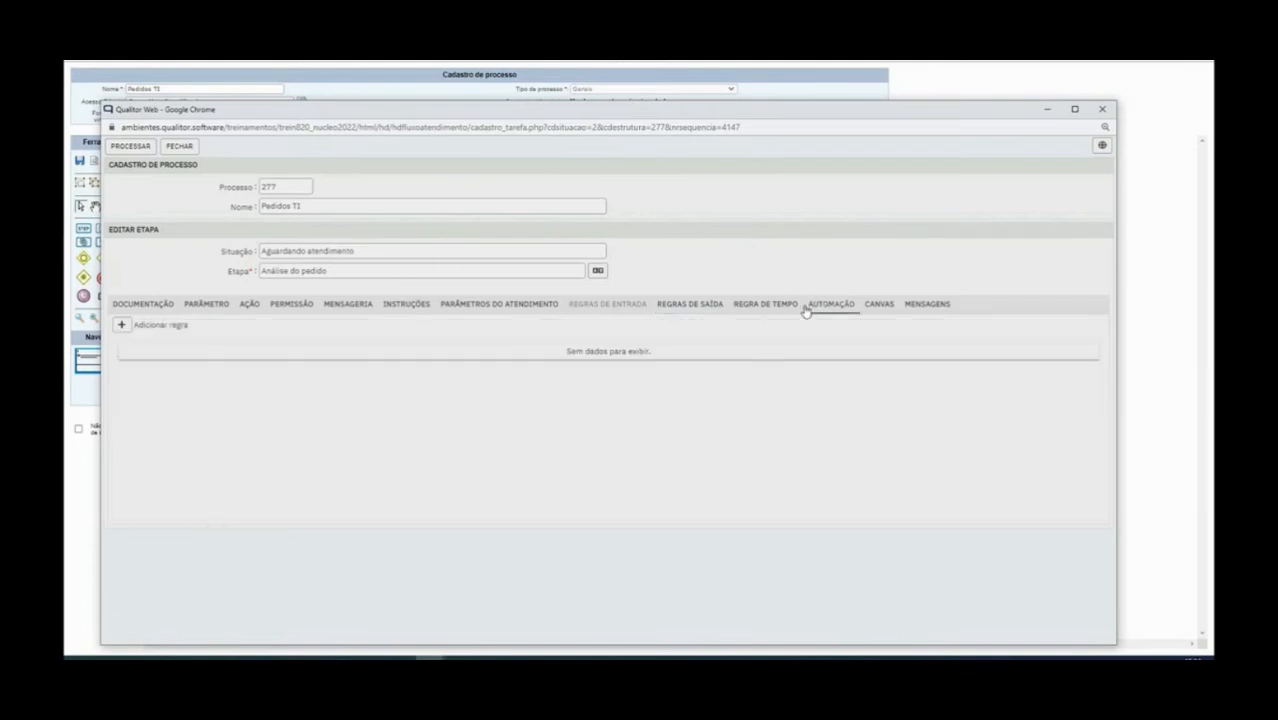
Start a 002:00 time rule and set its behaviour to change the ticket's situation
left_click(781, 308)
left_click(124, 325)
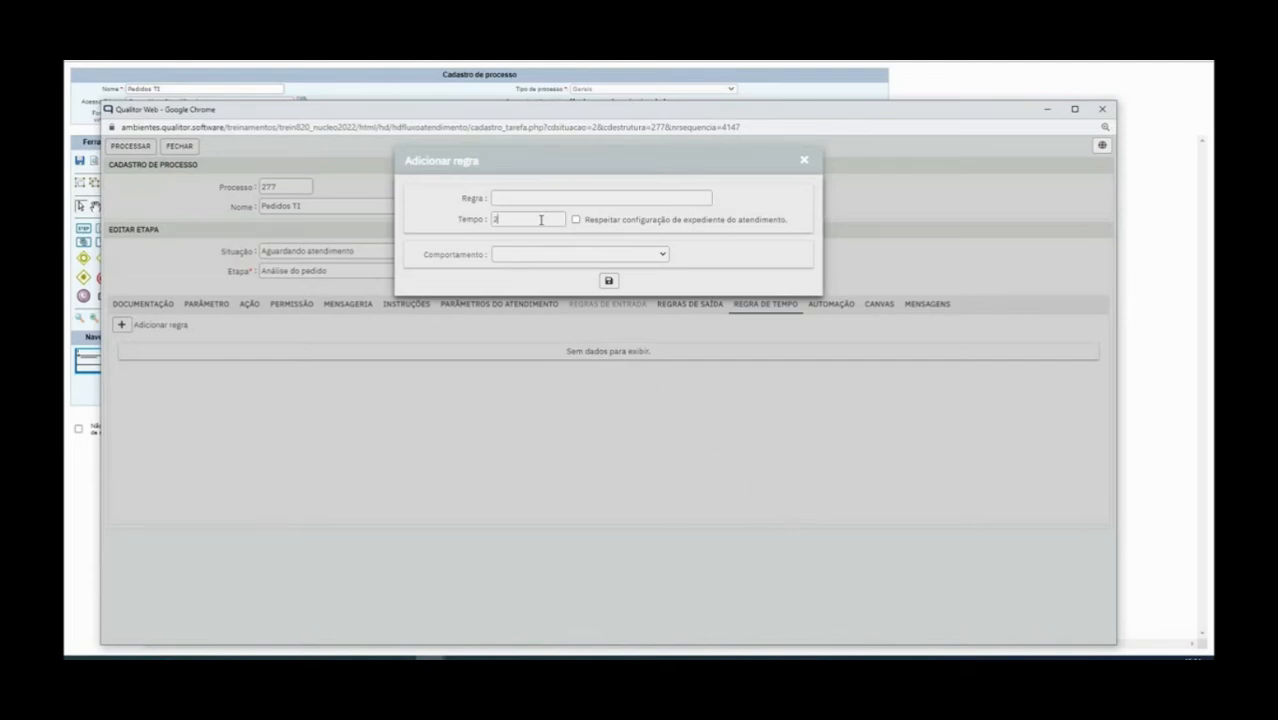
key("Tab")
left_click(548, 255)
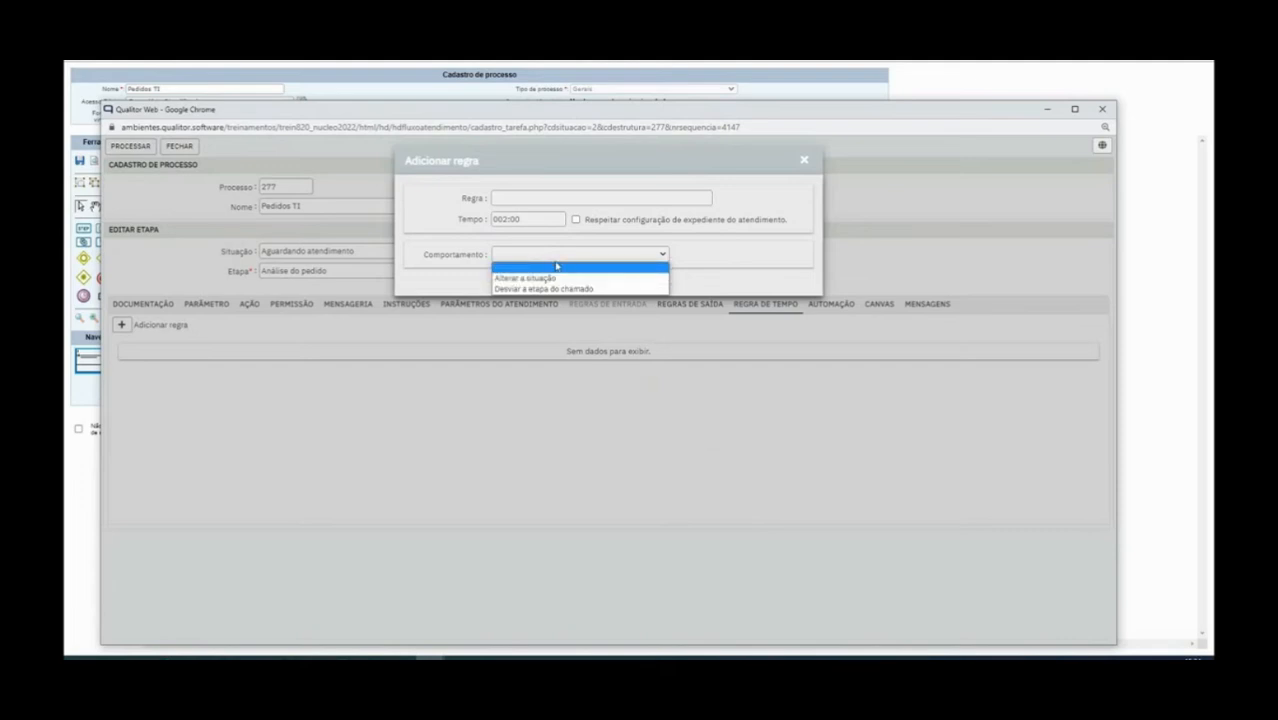
left_click(571, 279)
left_click(568, 277)
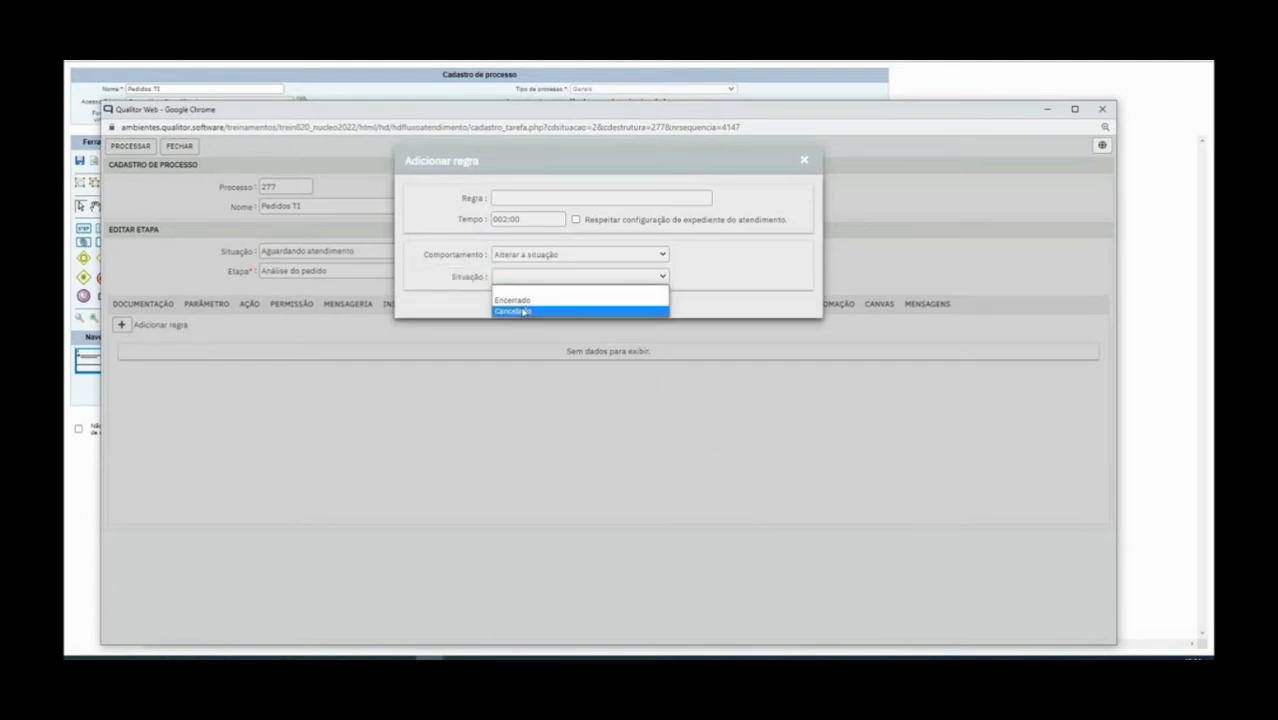
Switch the behaviour to redirecting the ticket's stage, then discard the unsaved time rule
left_click(553, 257)
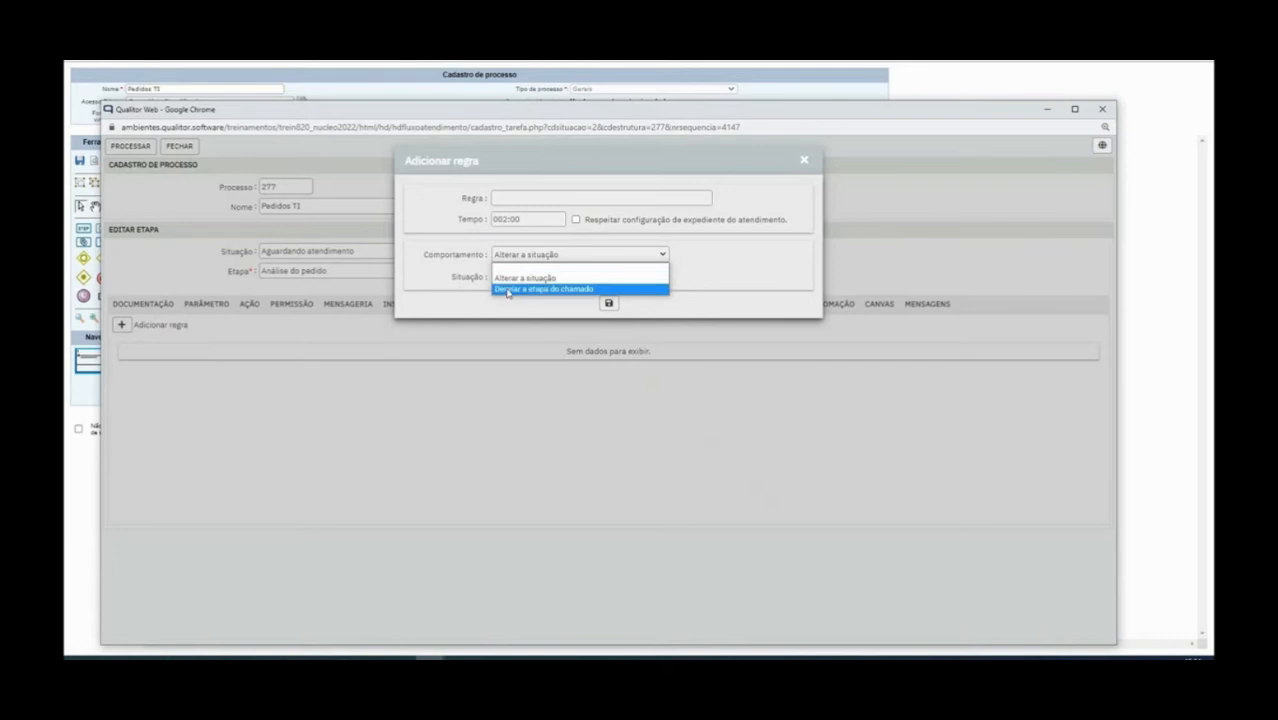
left_click(549, 288)
left_click(515, 279)
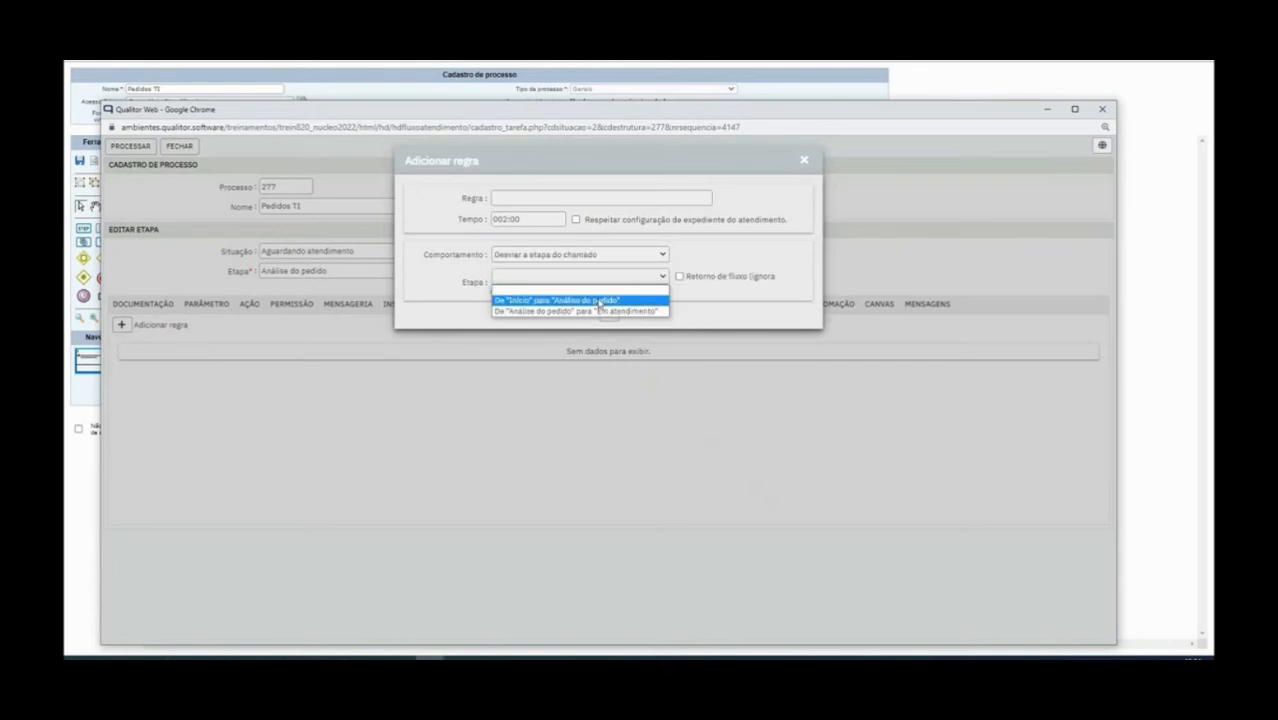
left_click(731, 257)
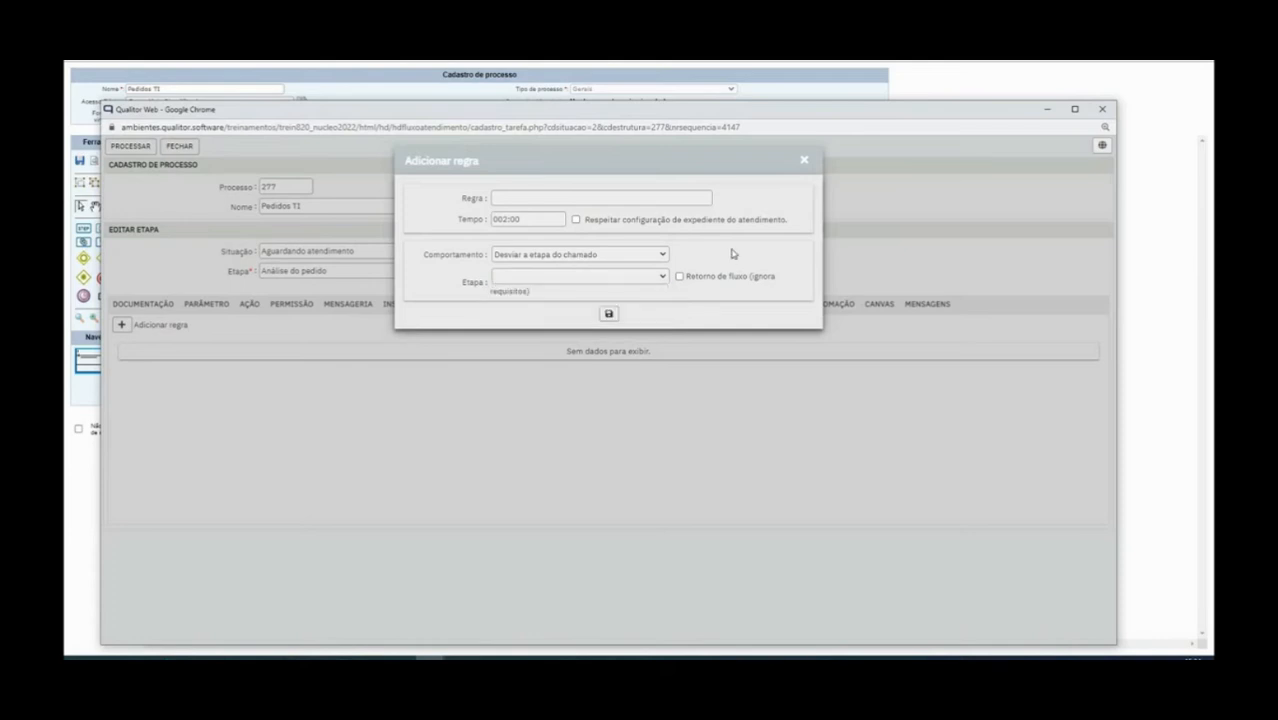
left_click(804, 163)
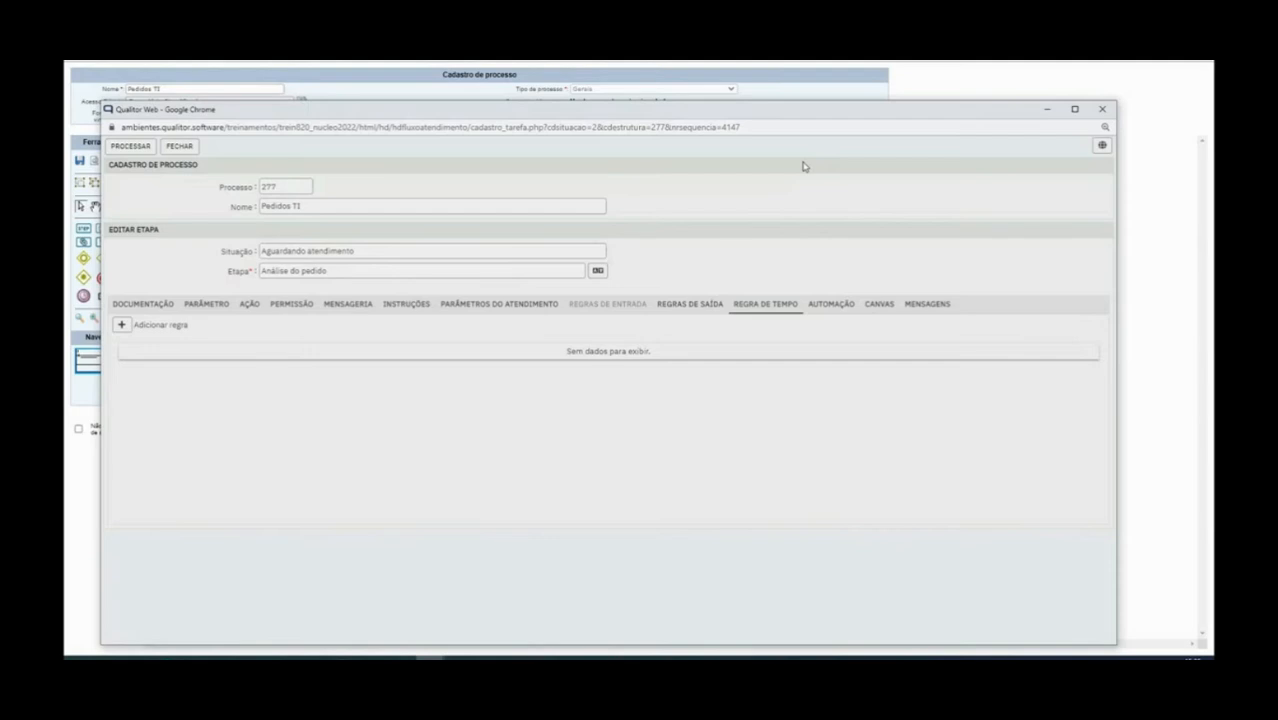
left_click(122, 324)
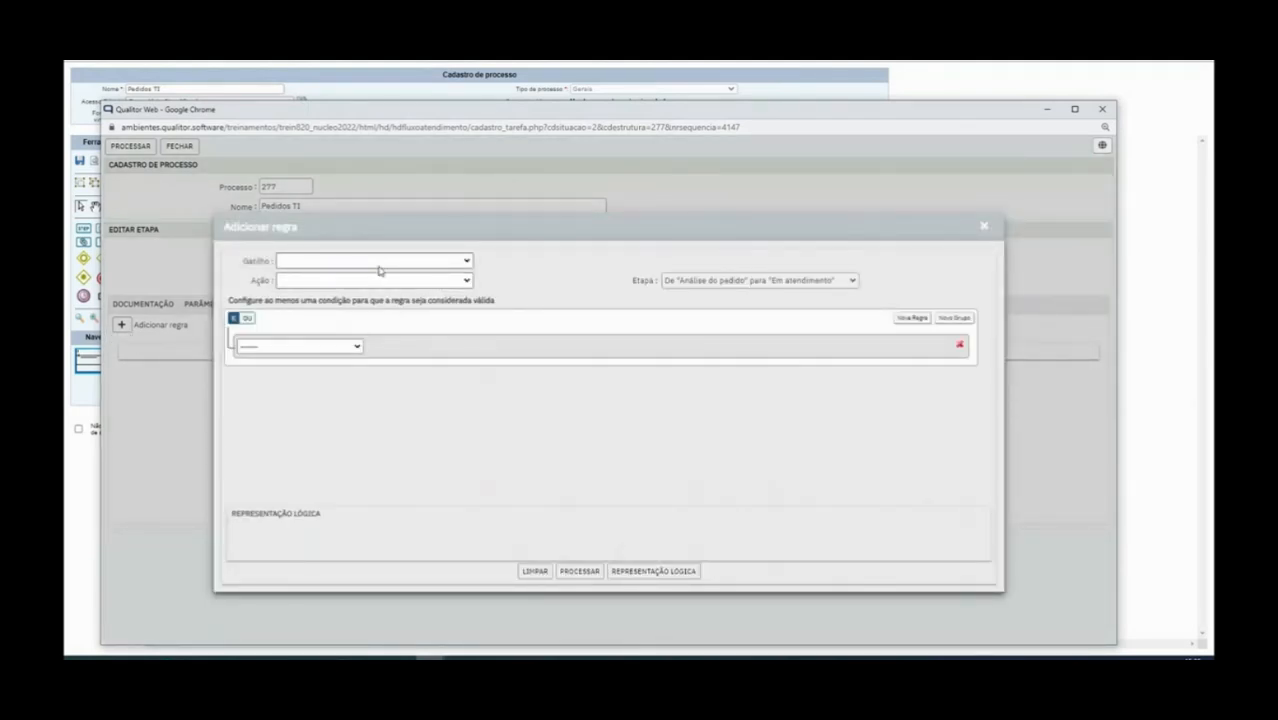
Draft an automation rule triggered by a new follow-up with action Desviar etapa do atendimento
left_click(379, 262)
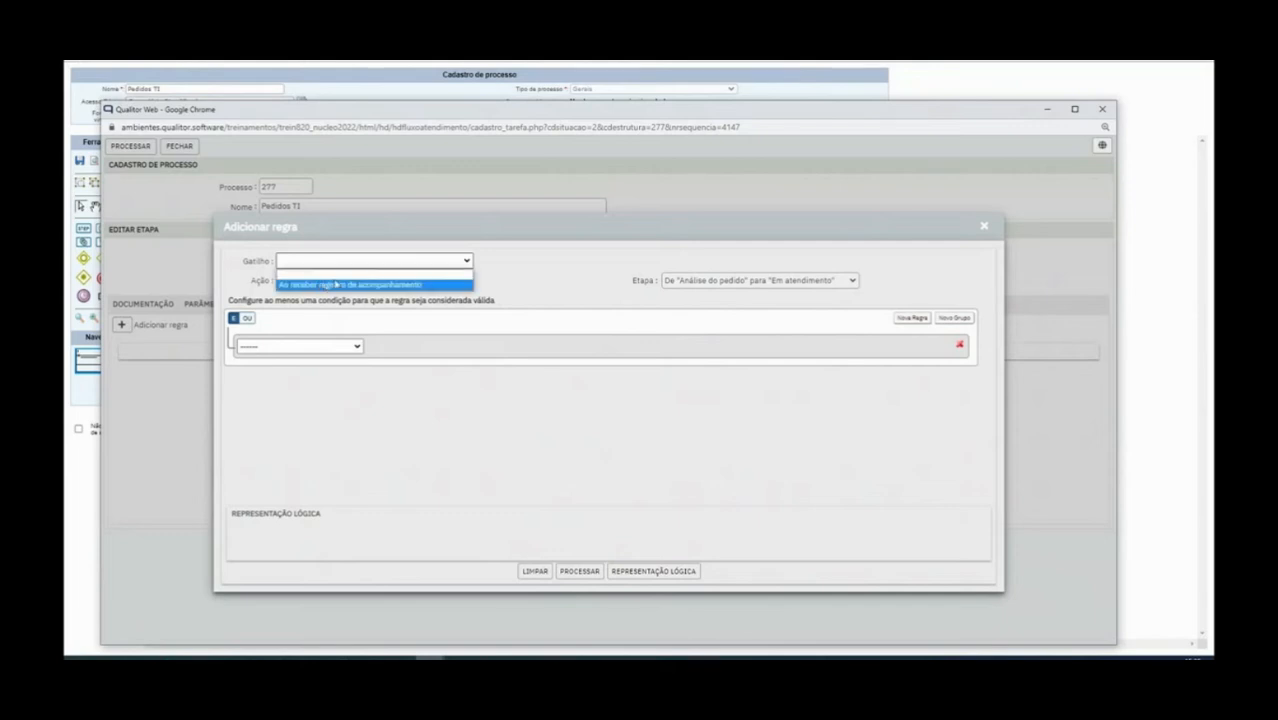
left_click(356, 283)
left_click(355, 282)
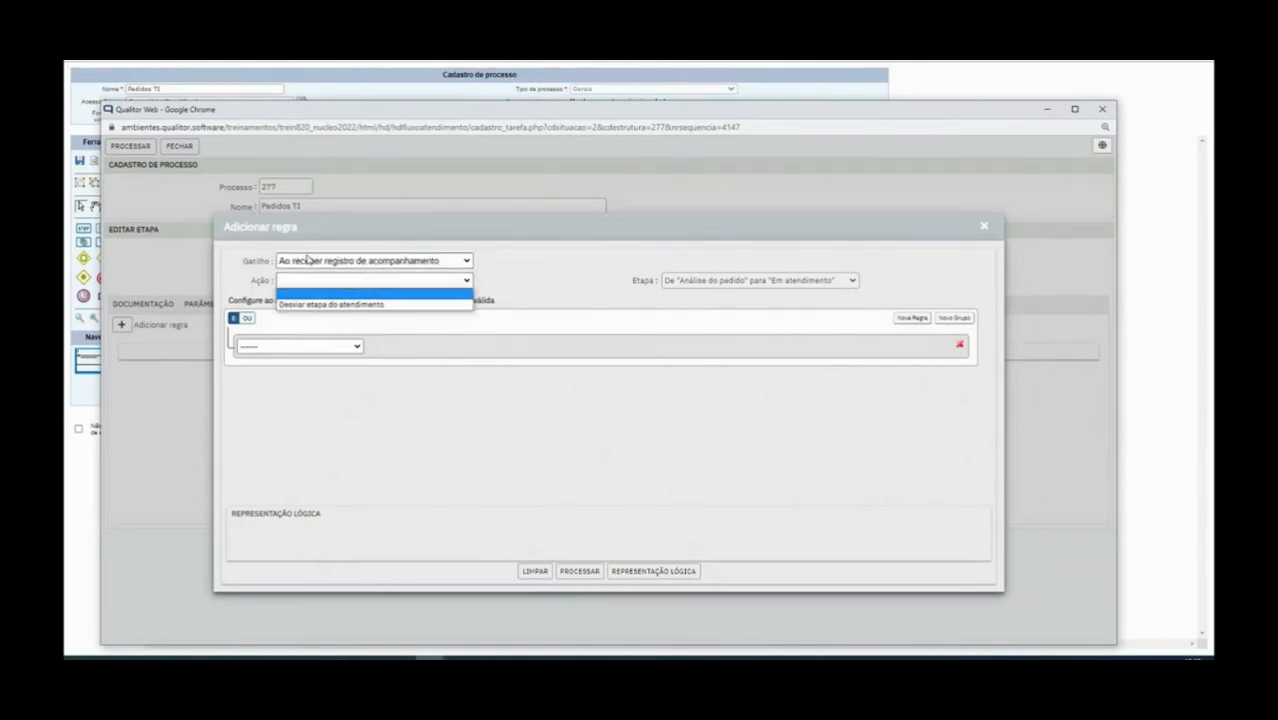
left_click(535, 256)
left_click(351, 281)
left_click(346, 305)
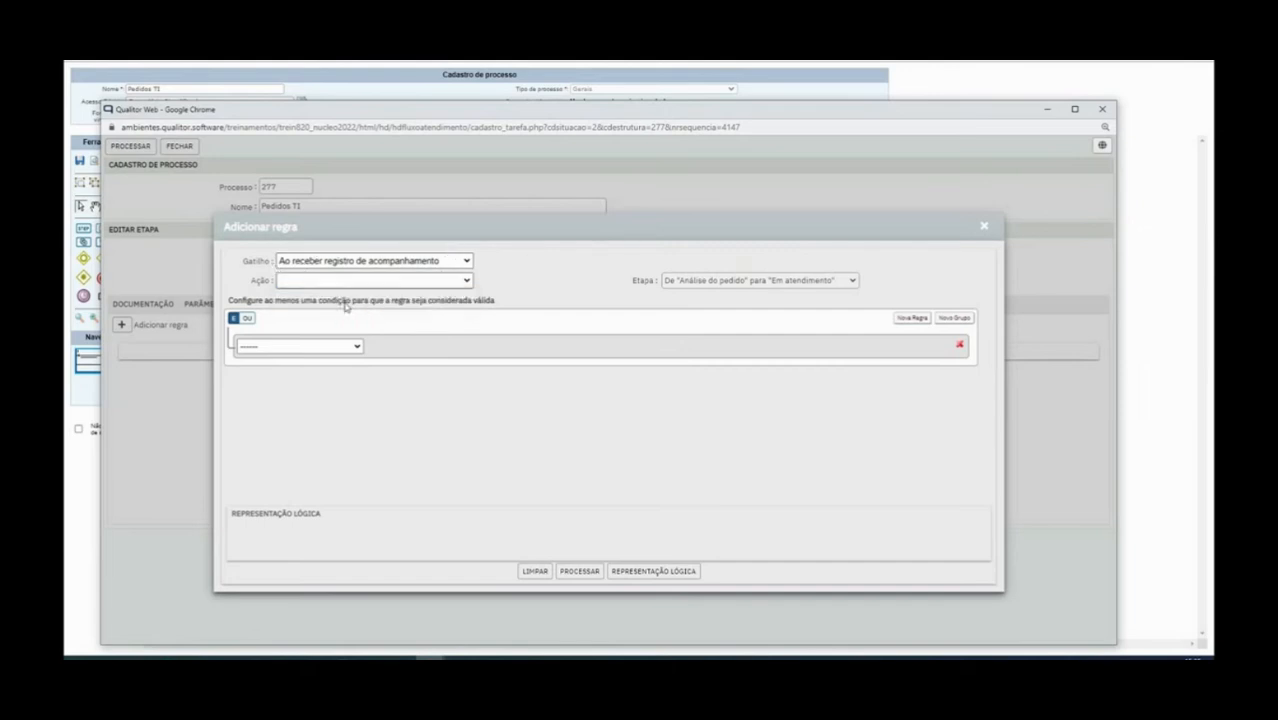
left_click(777, 283)
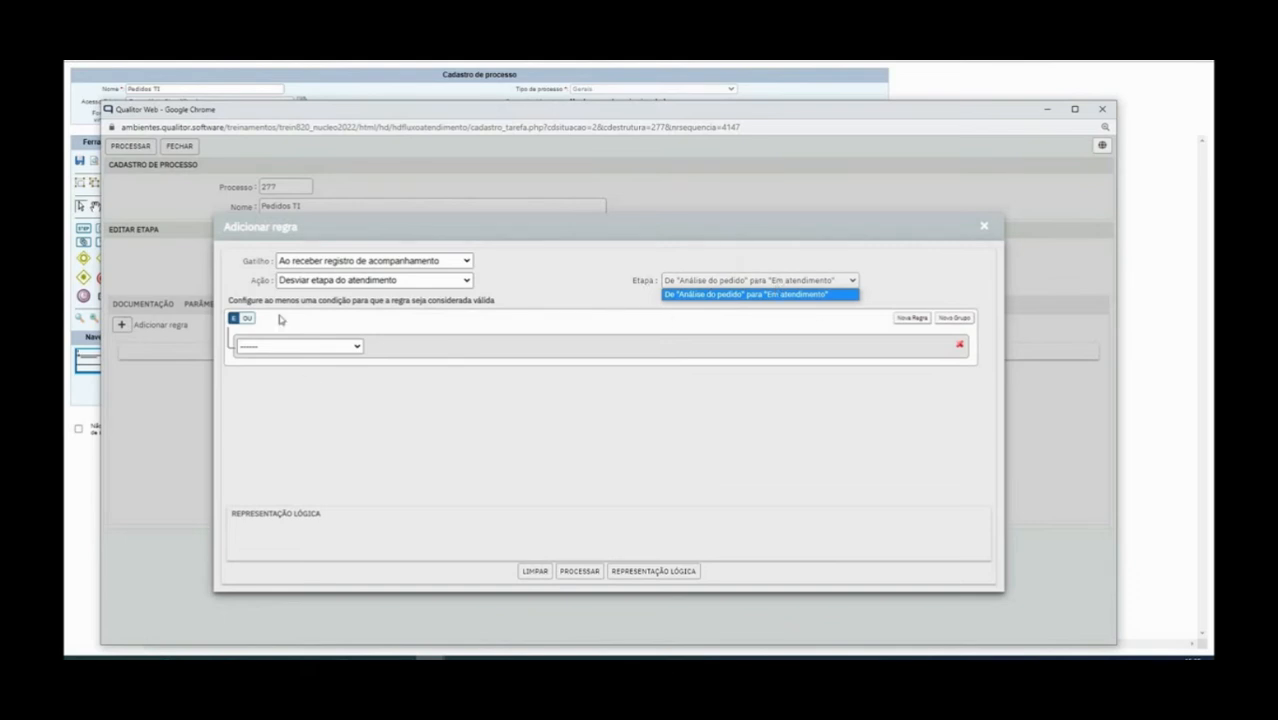
left_click_drag(243, 300, 538, 303)
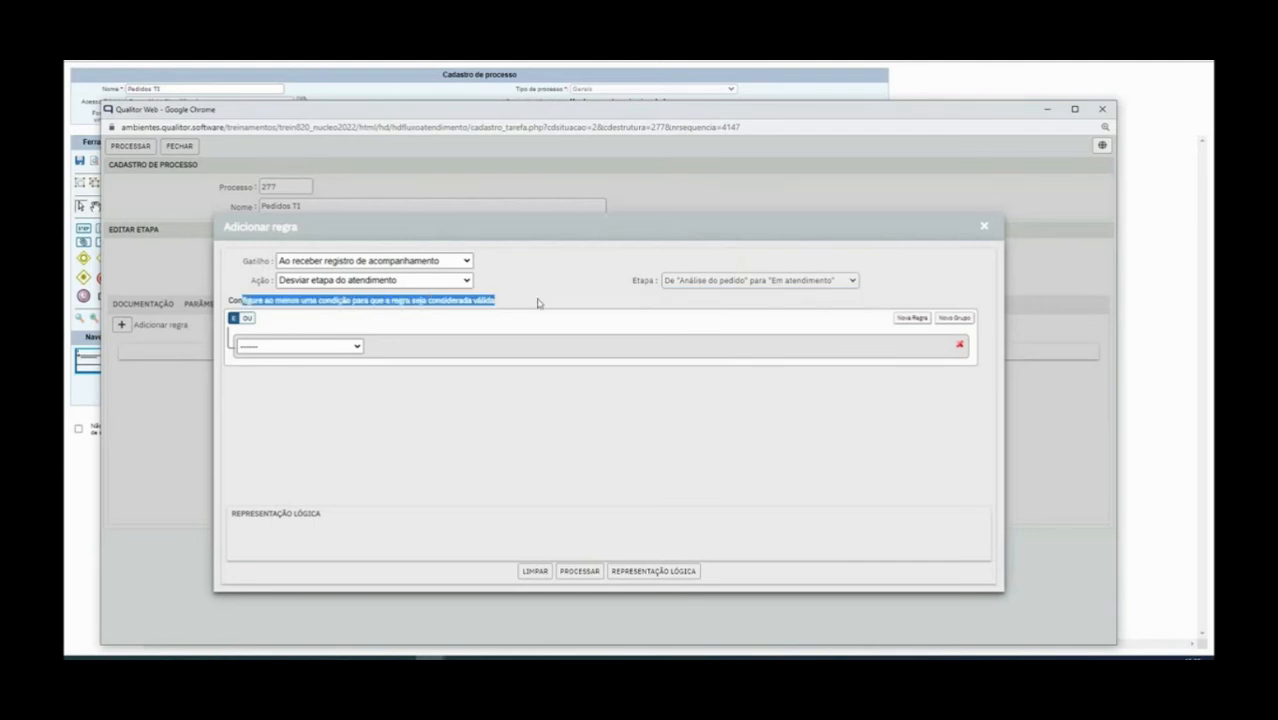
Add a follow-up type condition, trying Contém and Não contém, and preview its logical representation
left_click(261, 345)
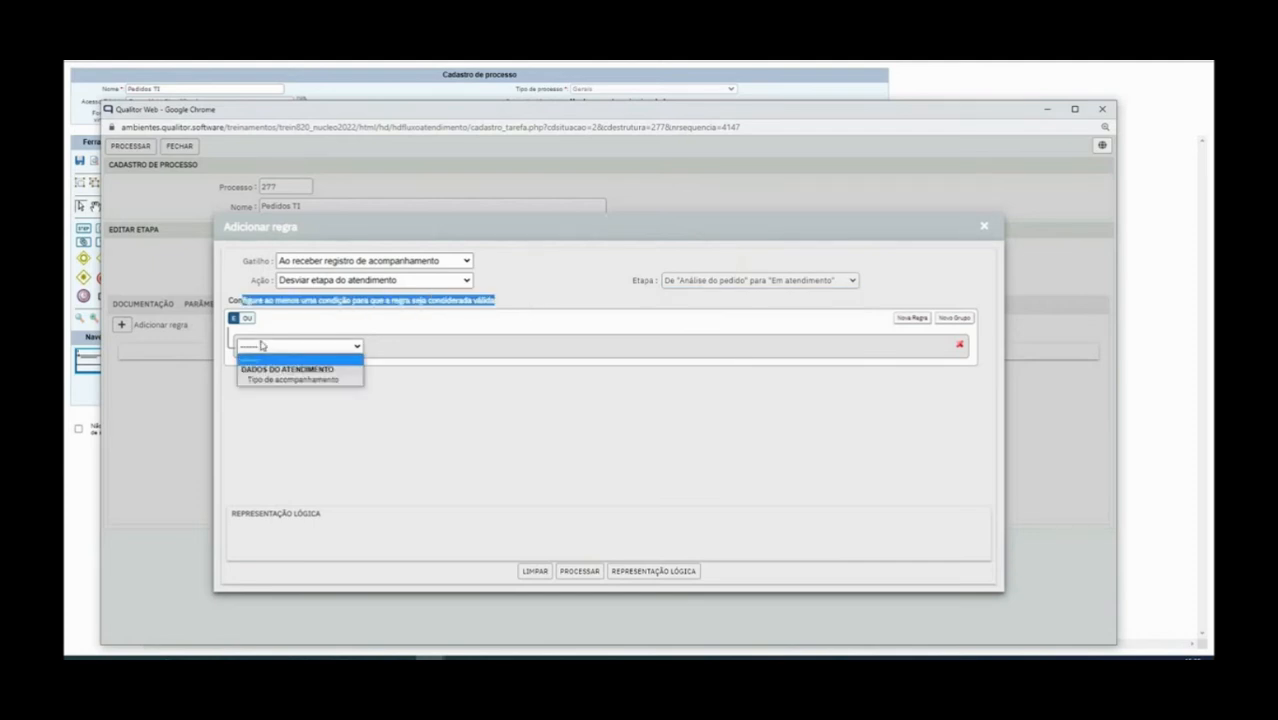
left_click(297, 380)
left_click(418, 349)
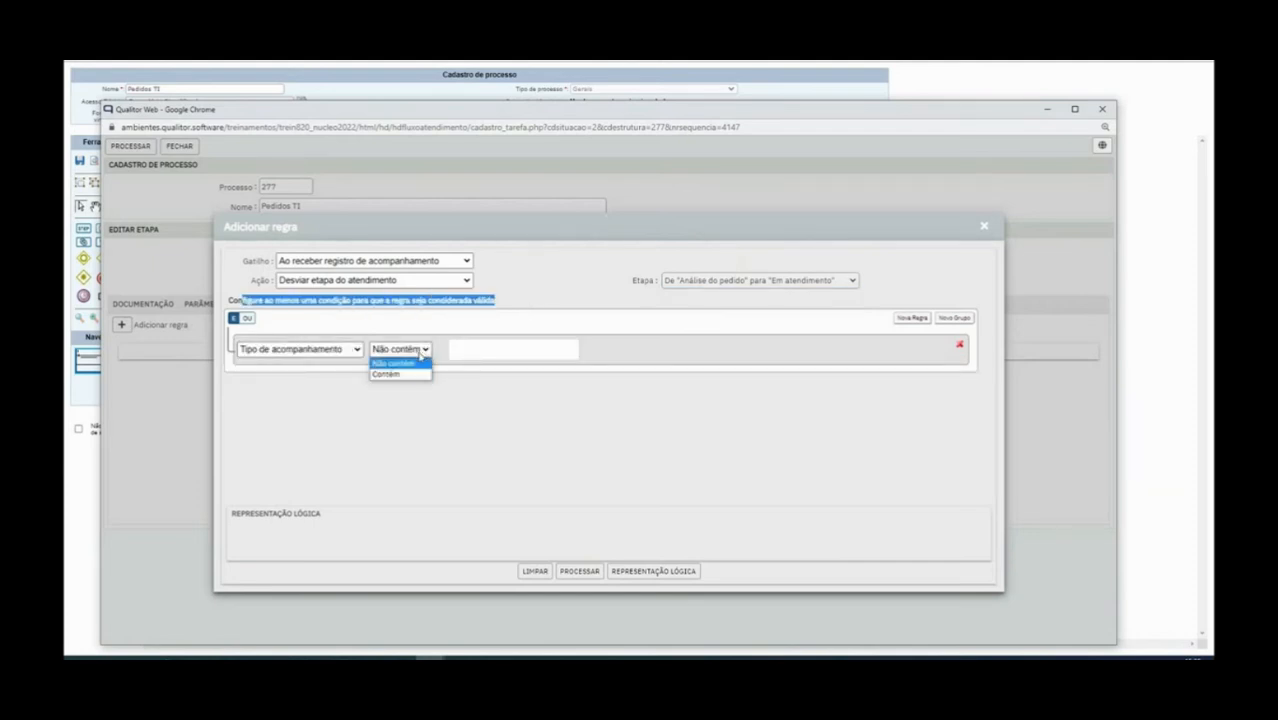
left_click(390, 374)
left_click(456, 348)
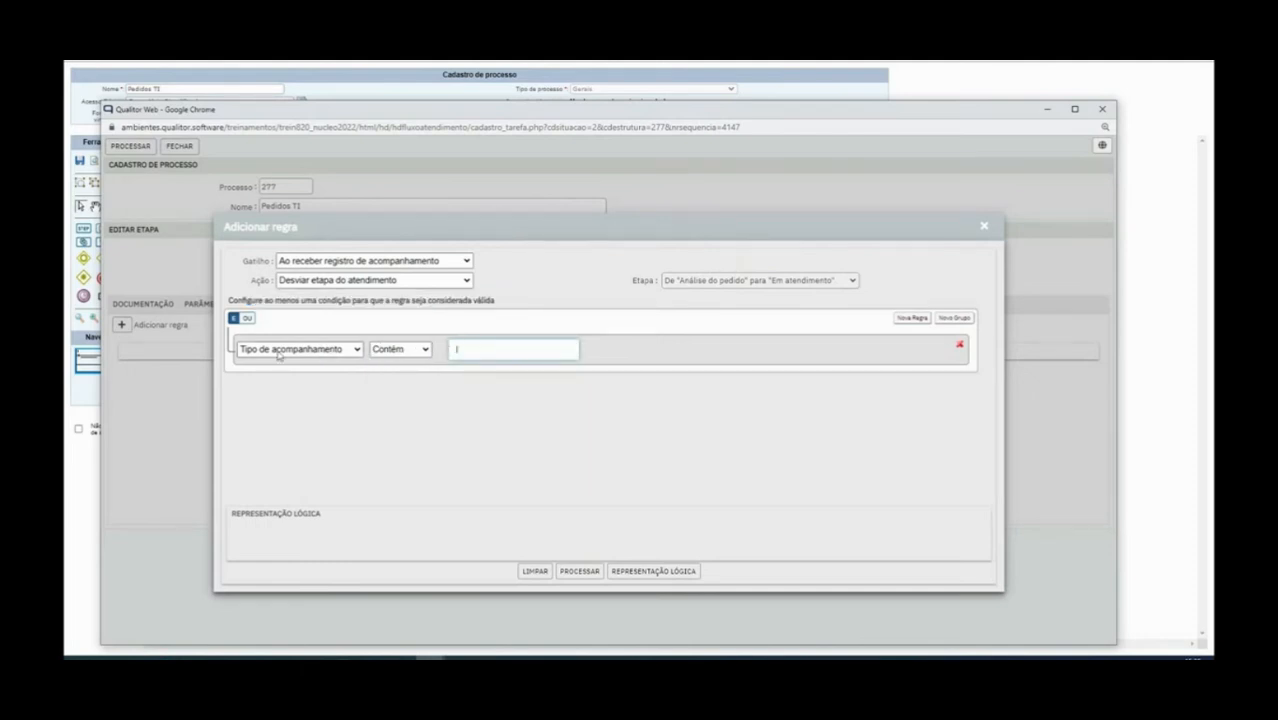
left_click(428, 349)
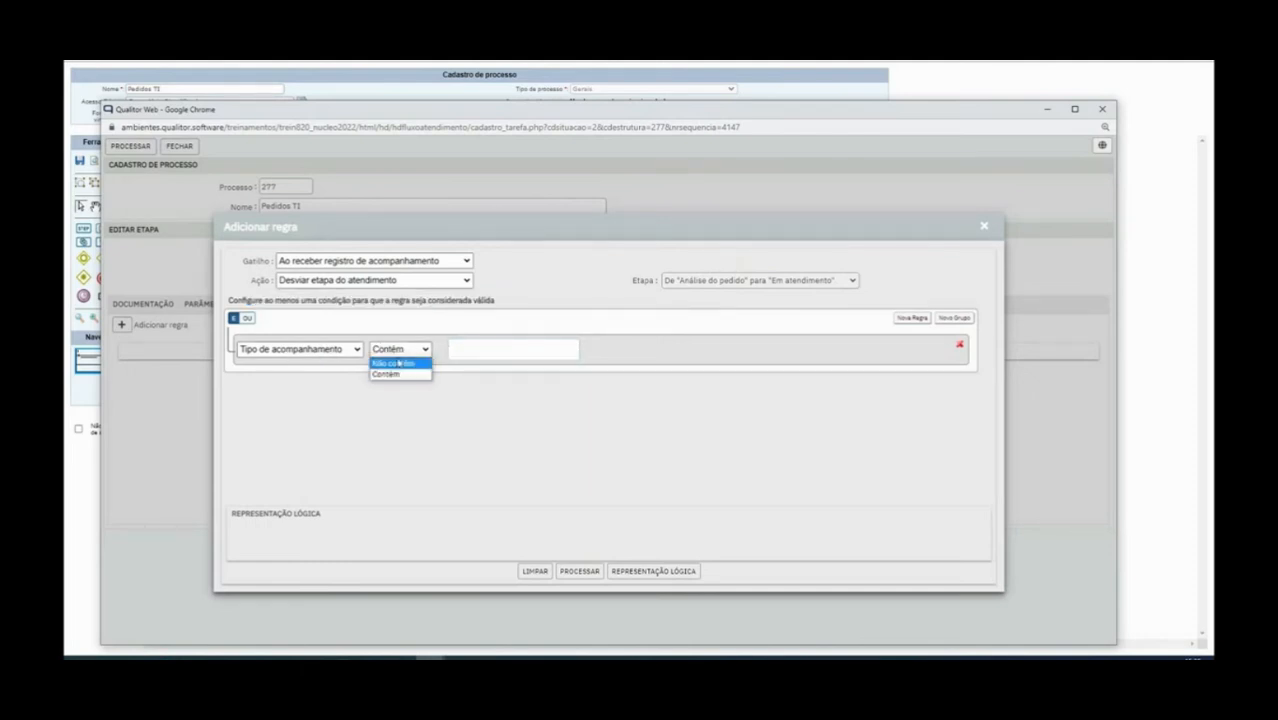
left_click(408, 364)
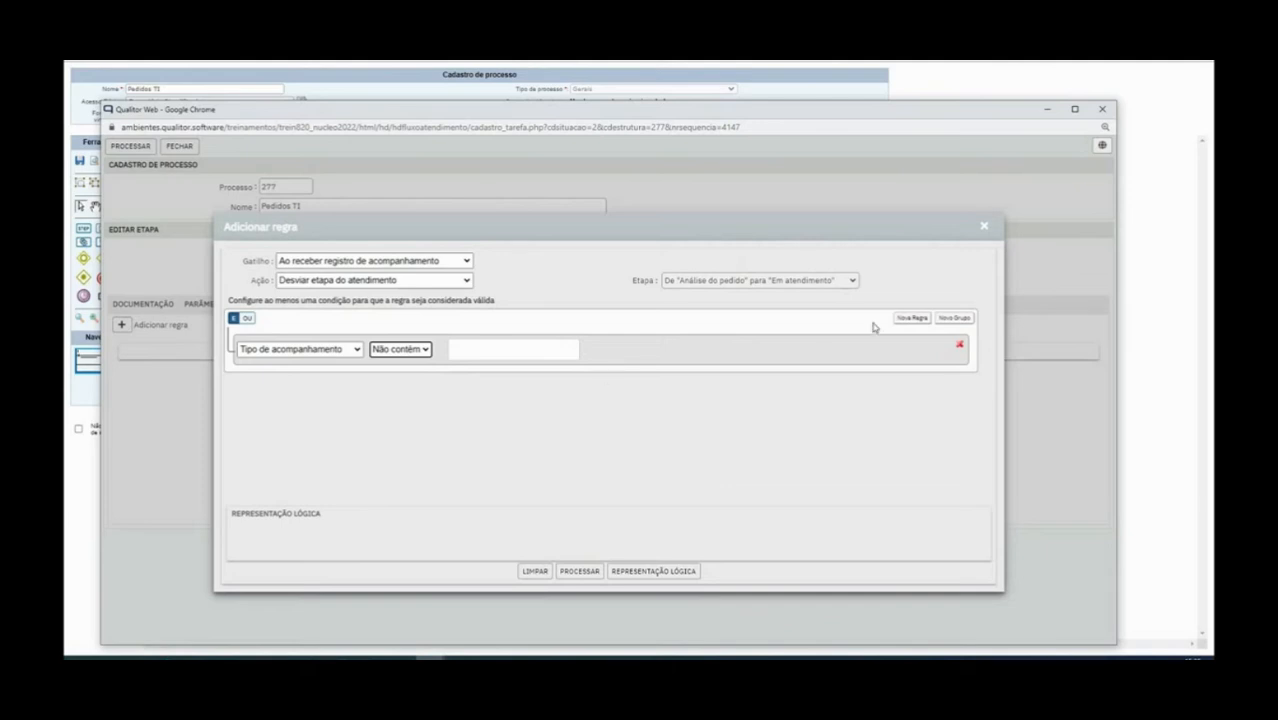
left_click(656, 571)
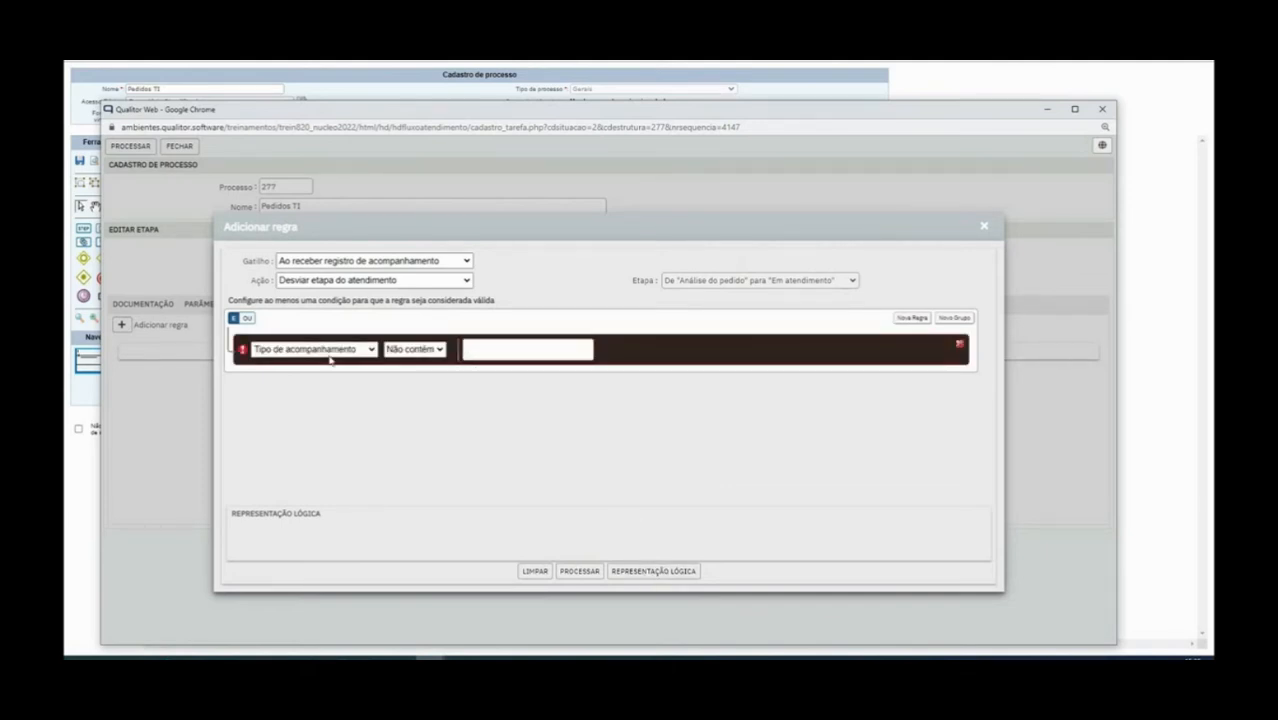
Switch the condition operator back to Contém and type its comparison value
left_click(425, 349)
left_click(413, 379)
left_click(425, 349)
left_click(405, 374)
left_click(481, 344)
type("cambio")
key("BackSpace")
key("BackSpace")
key("BackSpace")
type("to")
Add and remove a condition row, then close the rule editor without saving
left_click(909, 319)
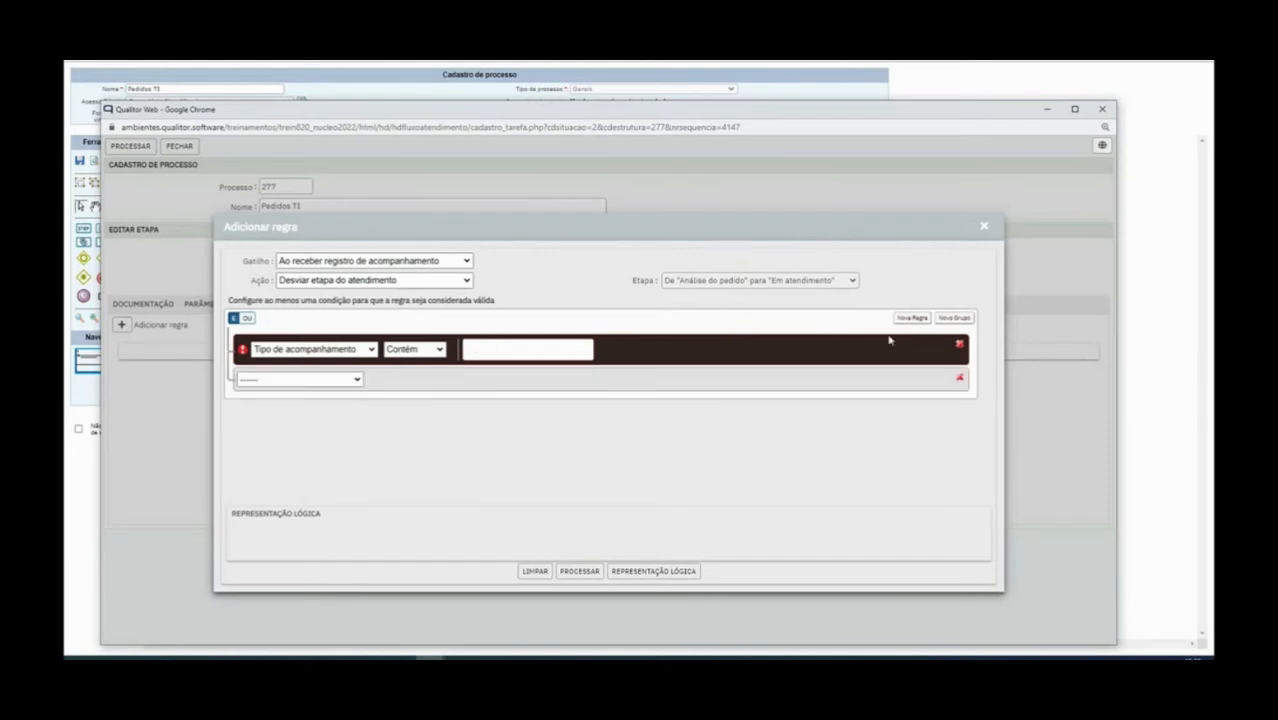
left_click(959, 344)
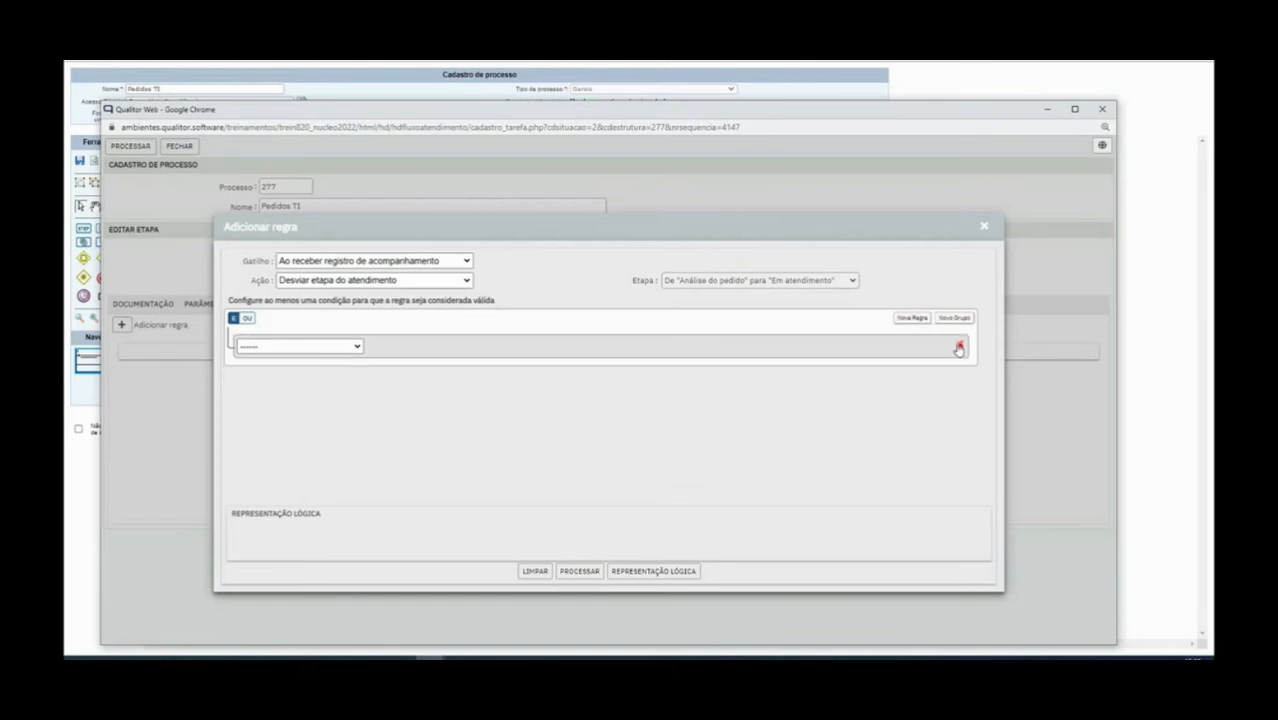
left_click(984, 226)
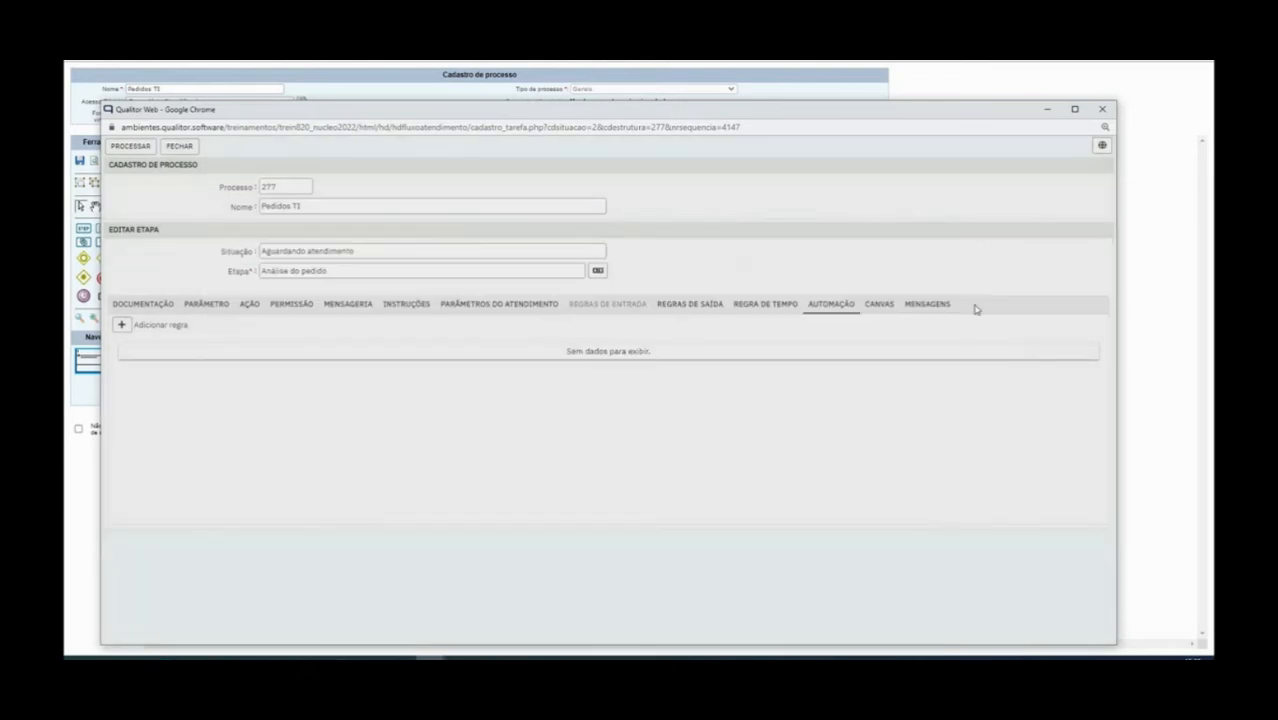
left_click(878, 308)
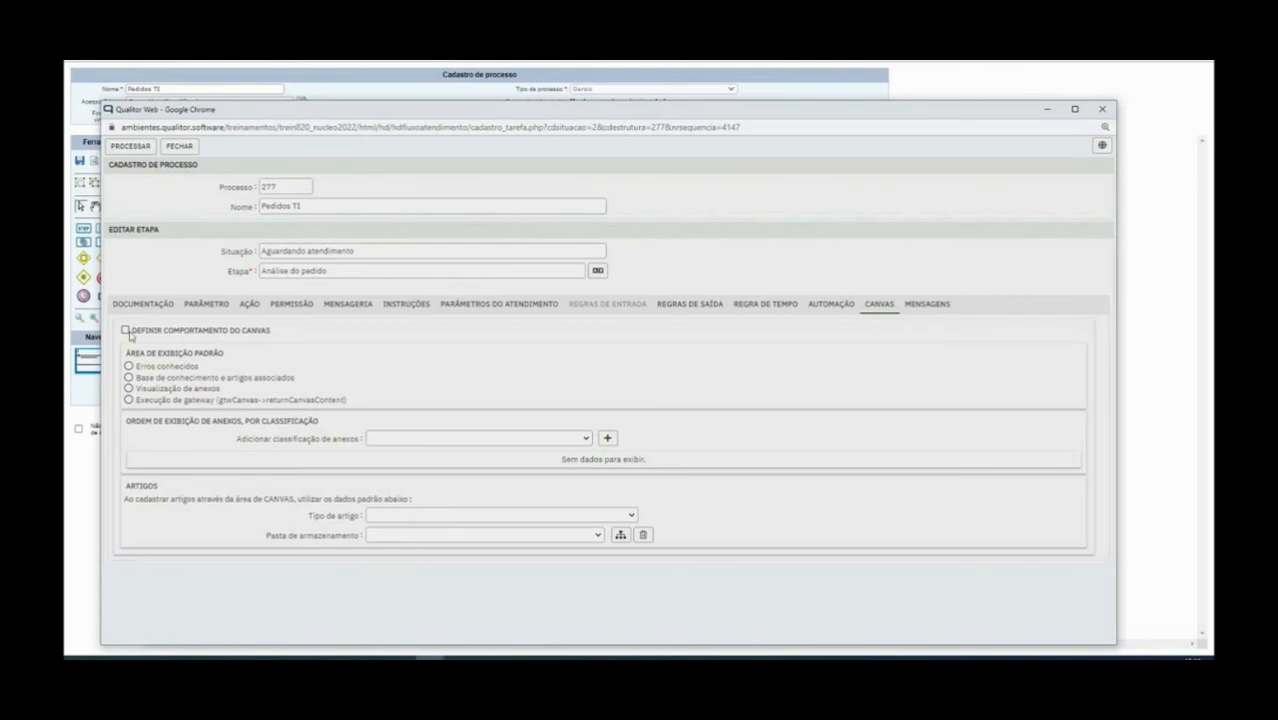
Enable Definir comportamento do canvas with Visualização de anexos as the default area
left_click_drag(134, 331, 284, 335)
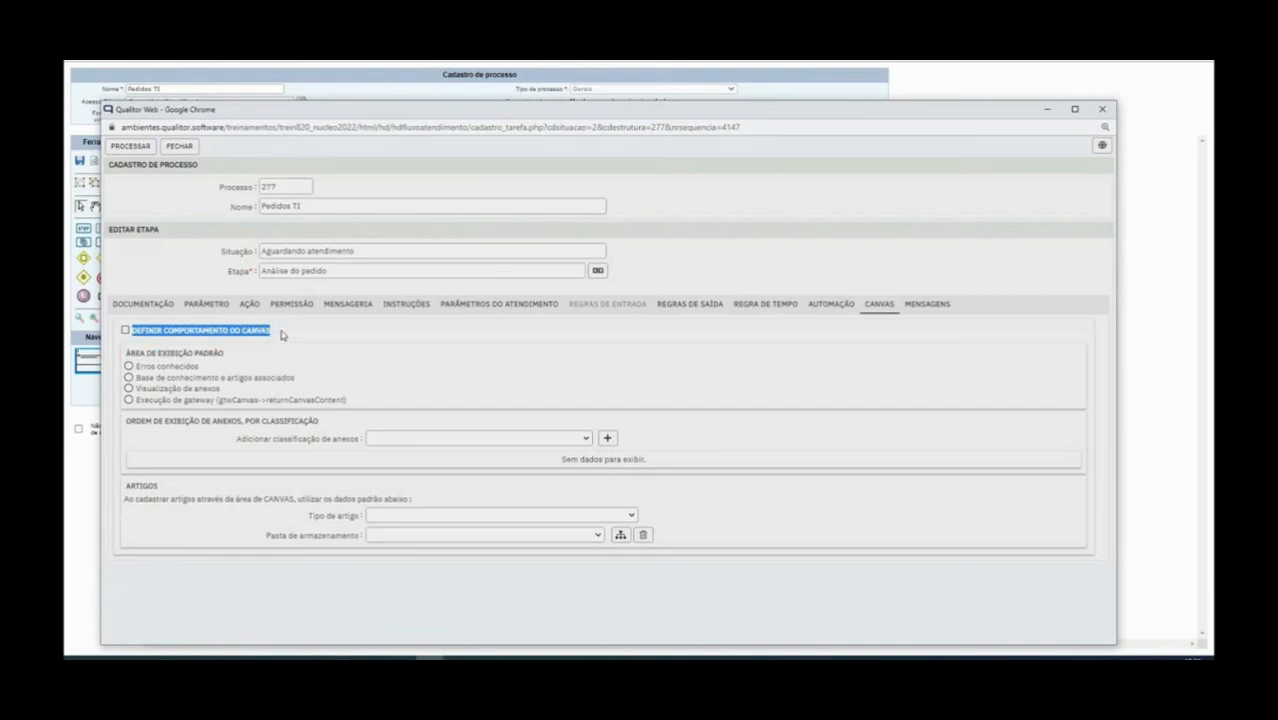
left_click(143, 335)
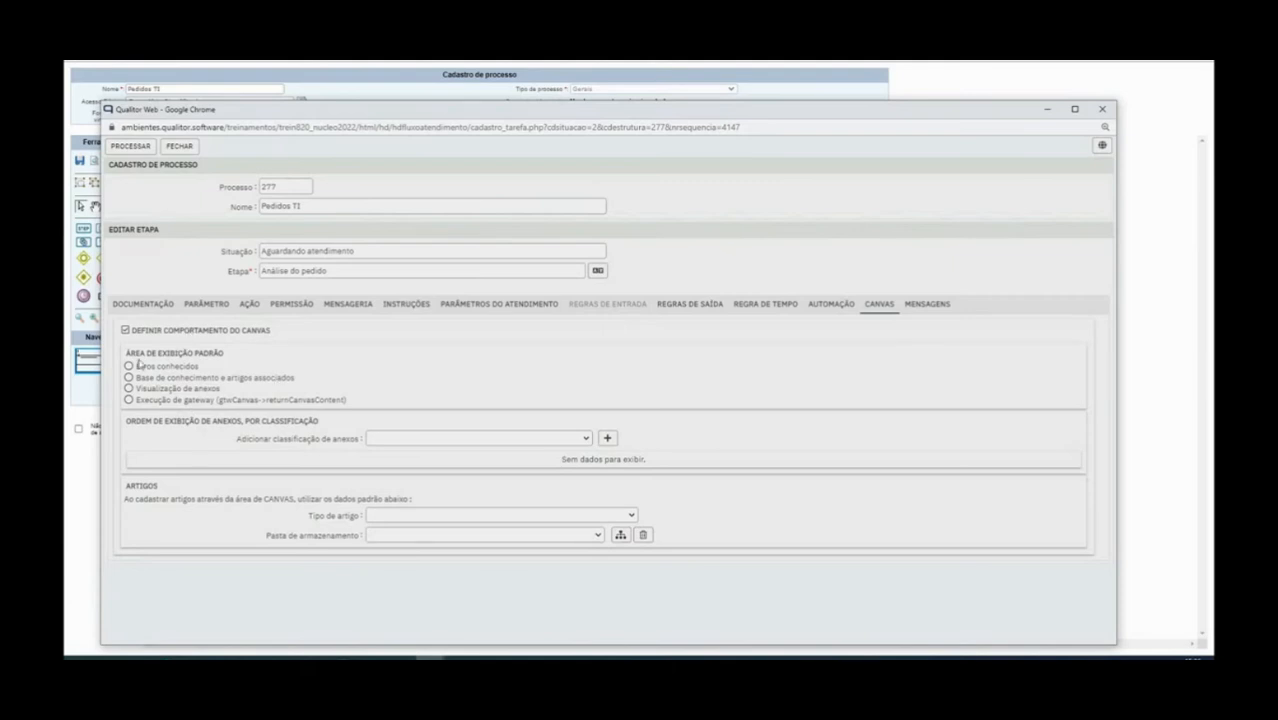
left_click_drag(127, 354, 272, 362)
left_click(275, 368)
left_click(129, 388)
Add Formulário and [Jurídico]Documentos oficiais to the attachment order, moving Documentos oficiais first
left_click(413, 440)
scroll(433, 425, "down", 5)
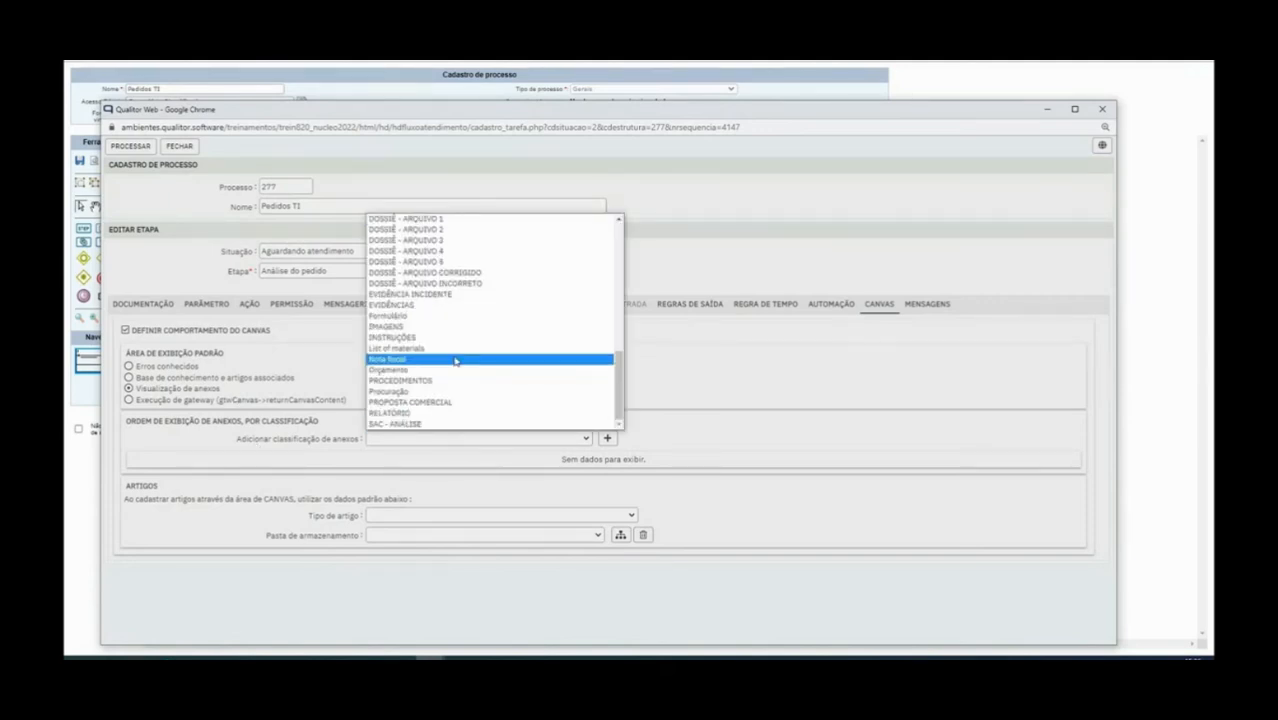
left_click(440, 316)
left_click(608, 438)
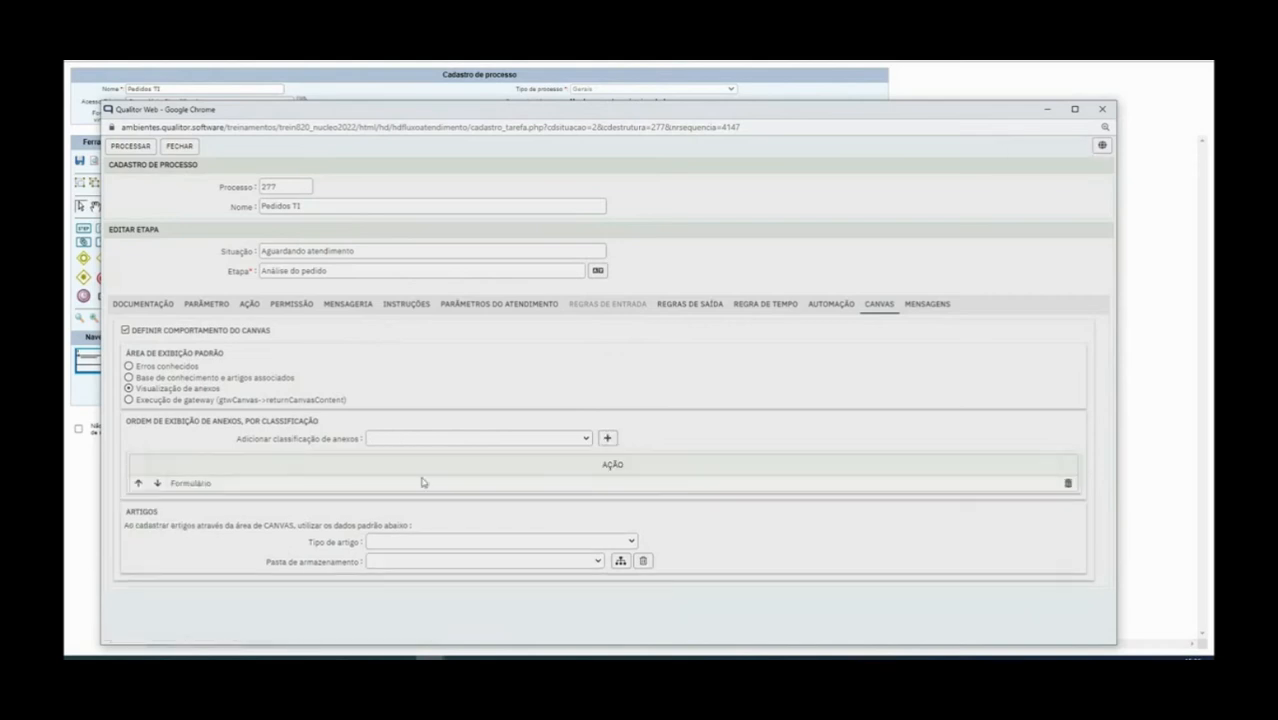
left_click(498, 440)
scroll(528, 394, "down", 3)
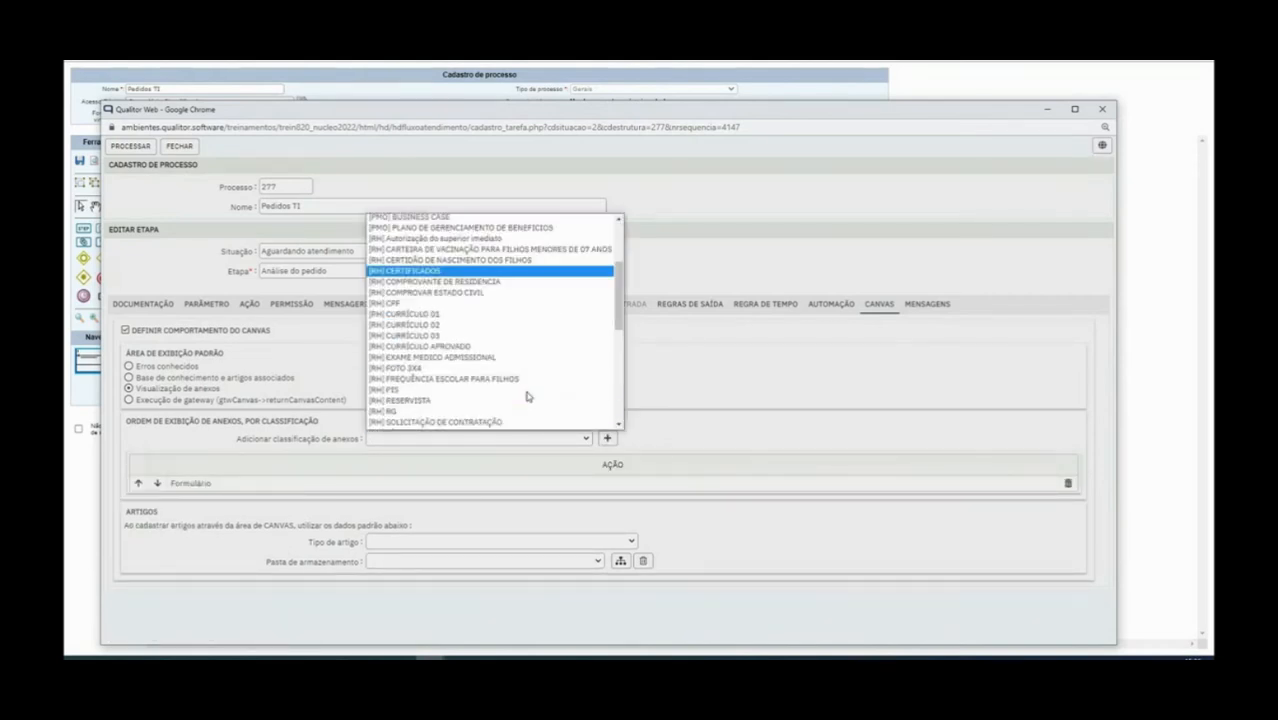
scroll(528, 397, "up", 3)
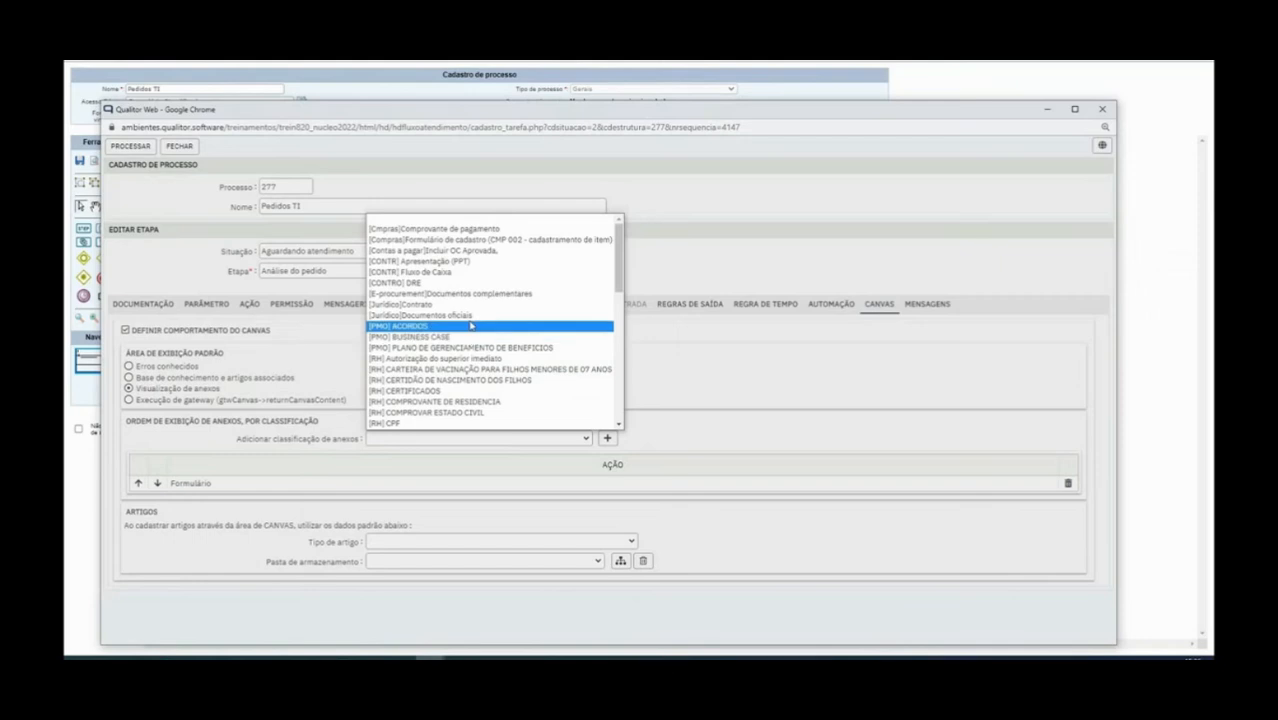
left_click(465, 315)
left_click(607, 438)
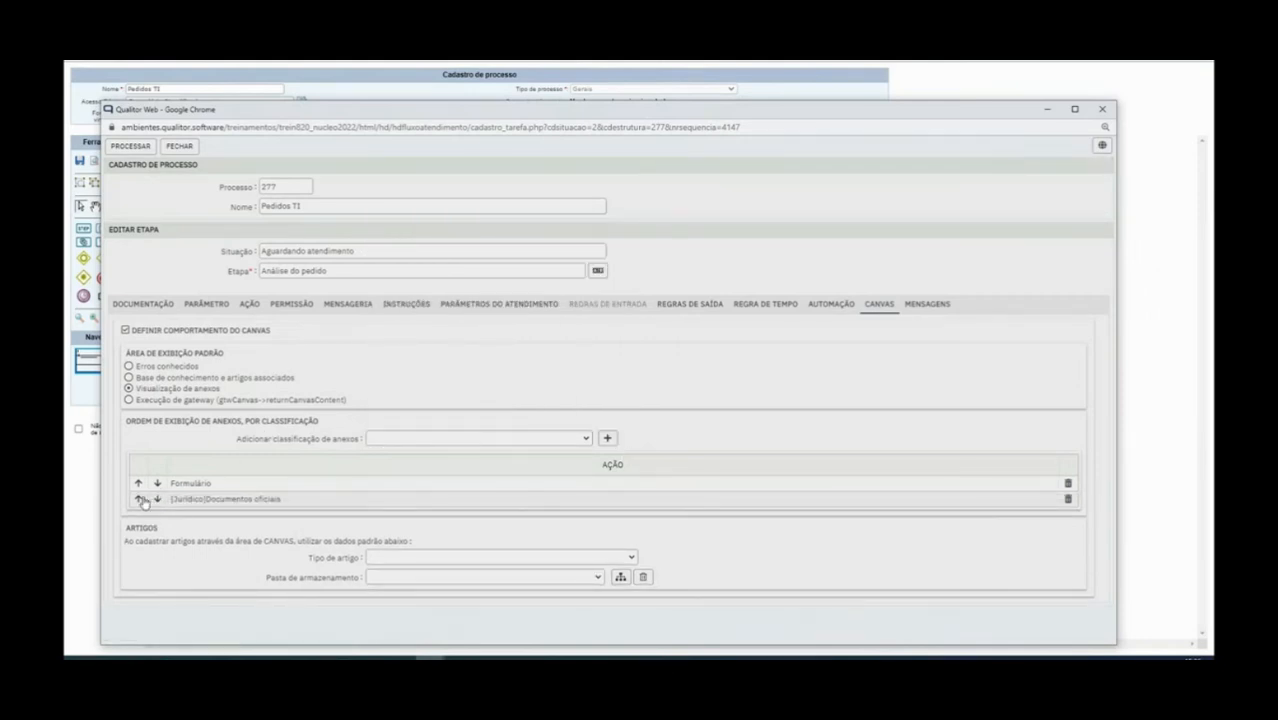
left_click(140, 500)
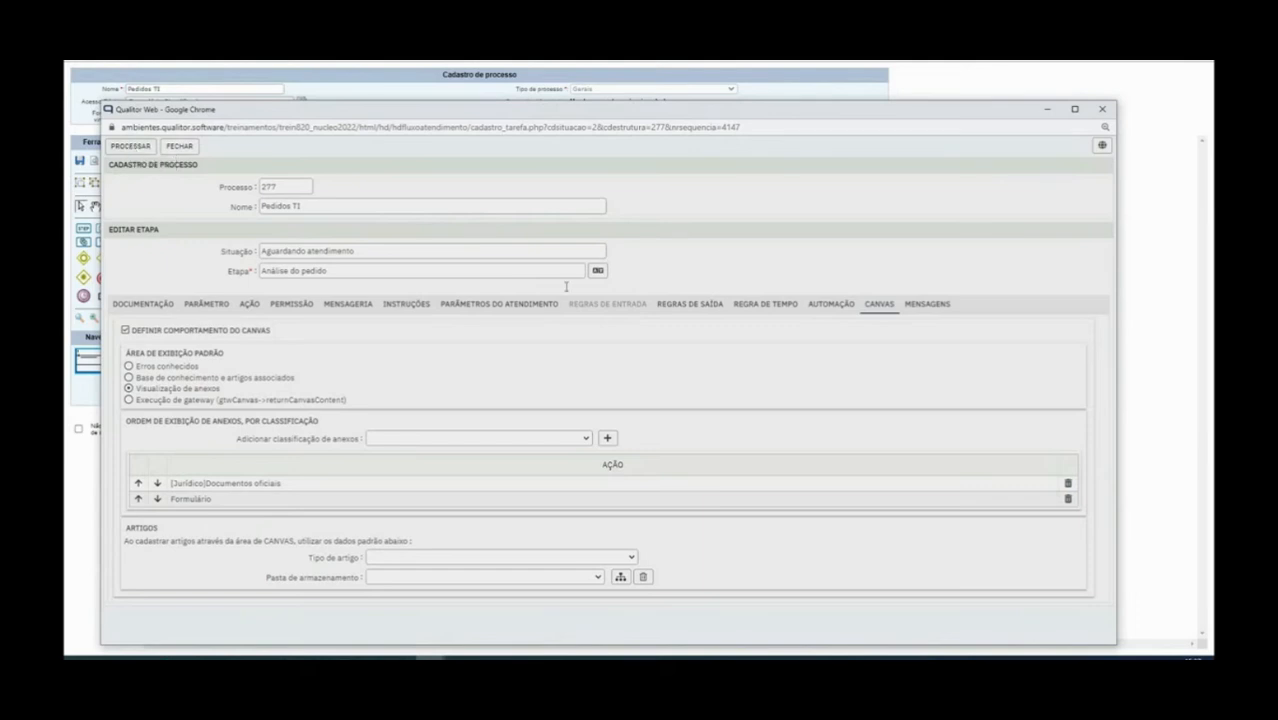
left_click(938, 307)
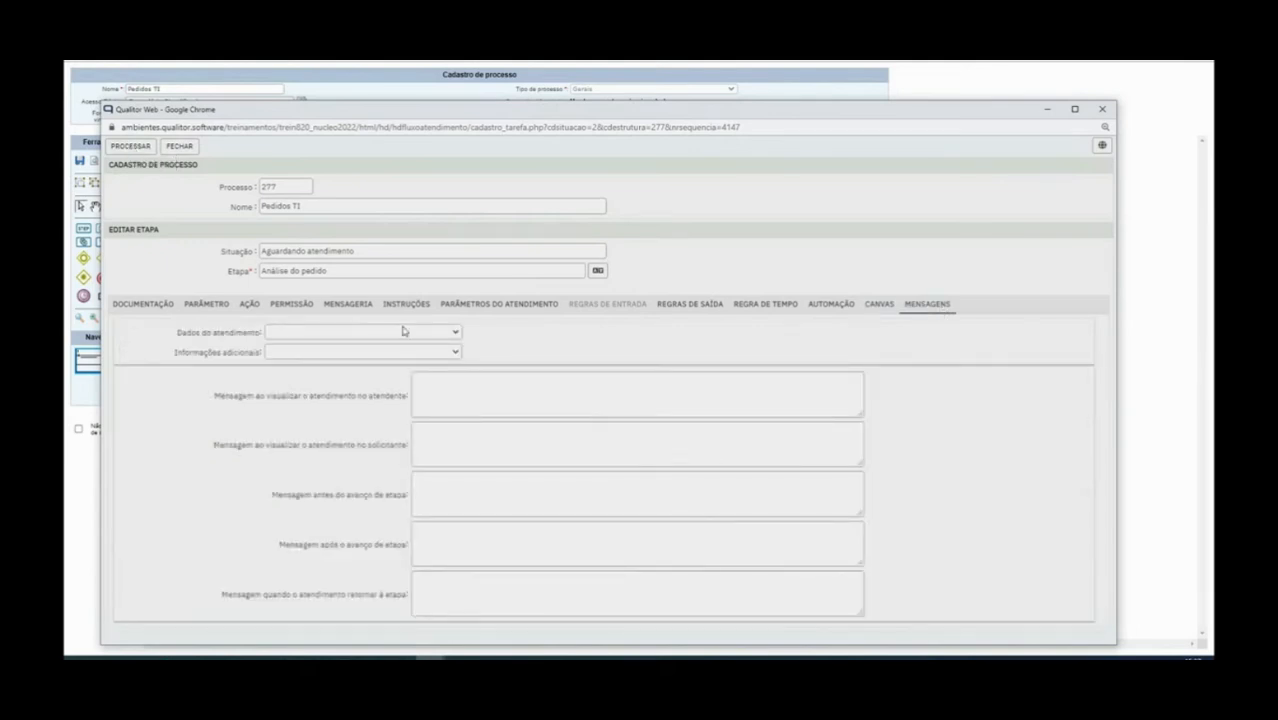
Enter 'Realizar analise do cliente' as the attendant viewing message, leaving other messages empty
left_click(295, 336)
left_click(296, 336)
left_click_drag(217, 396, 385, 408)
left_click(296, 406)
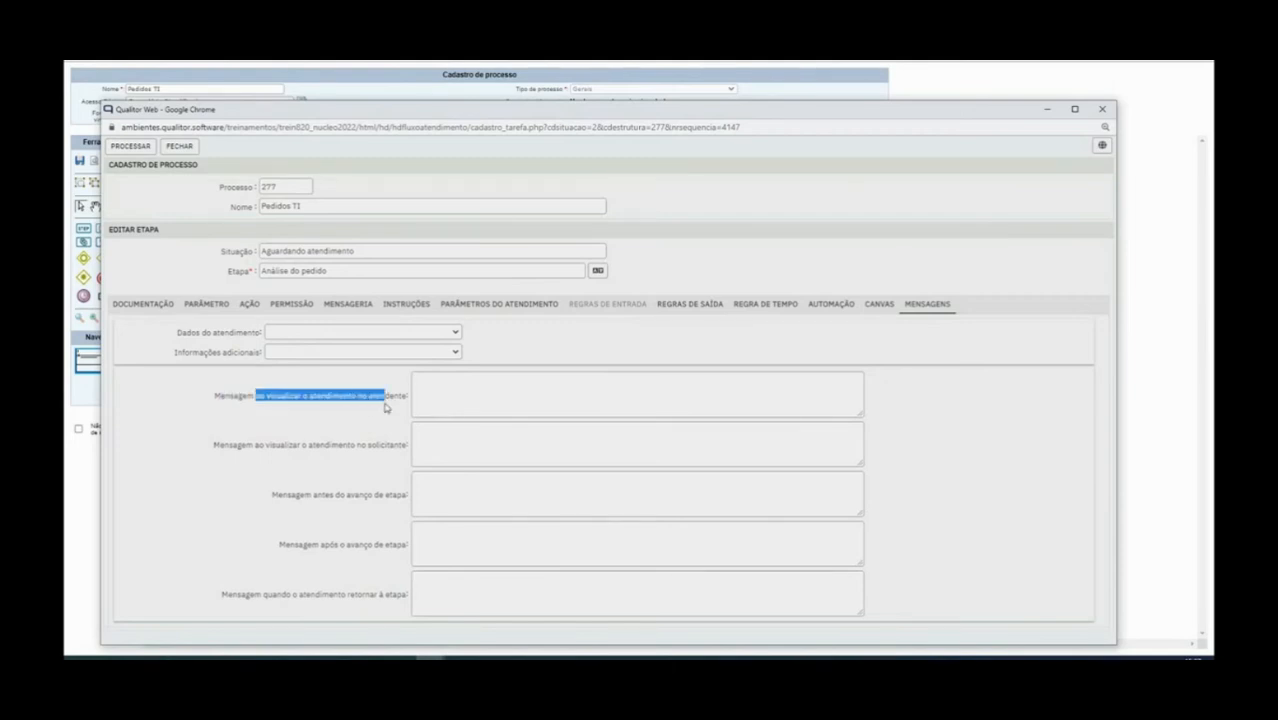
left_click(506, 399)
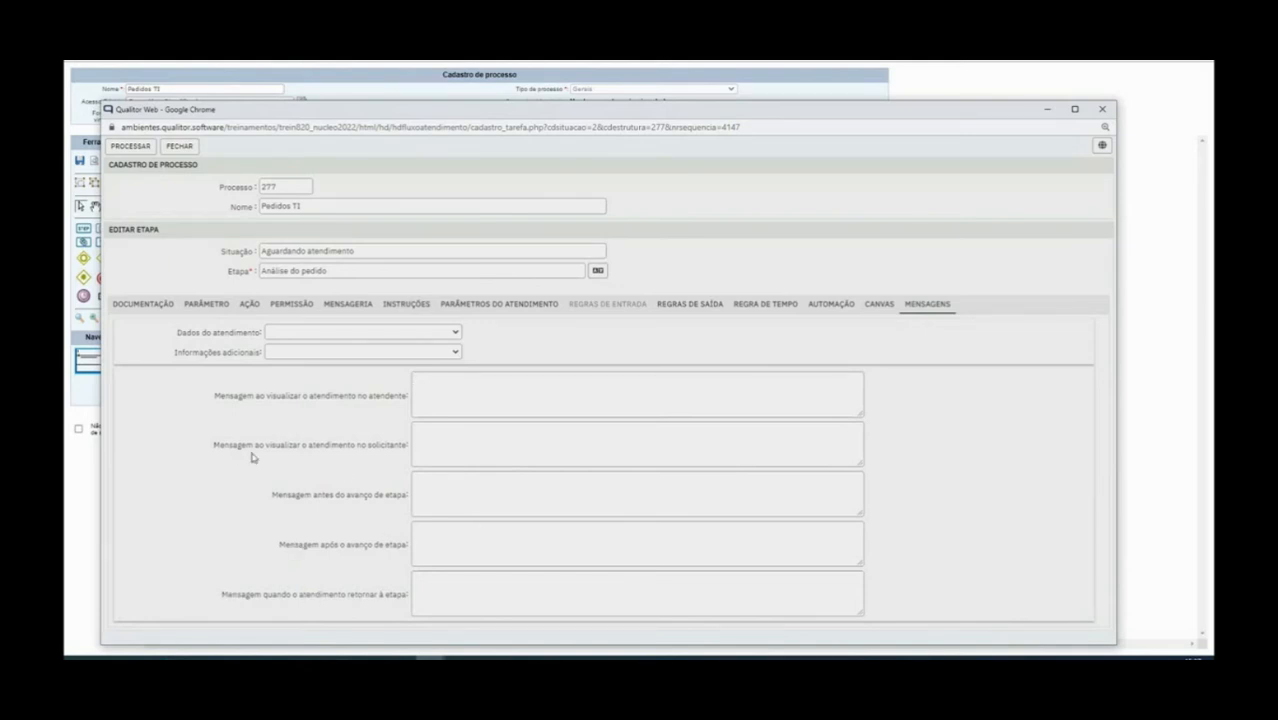
left_click_drag(211, 449, 413, 447)
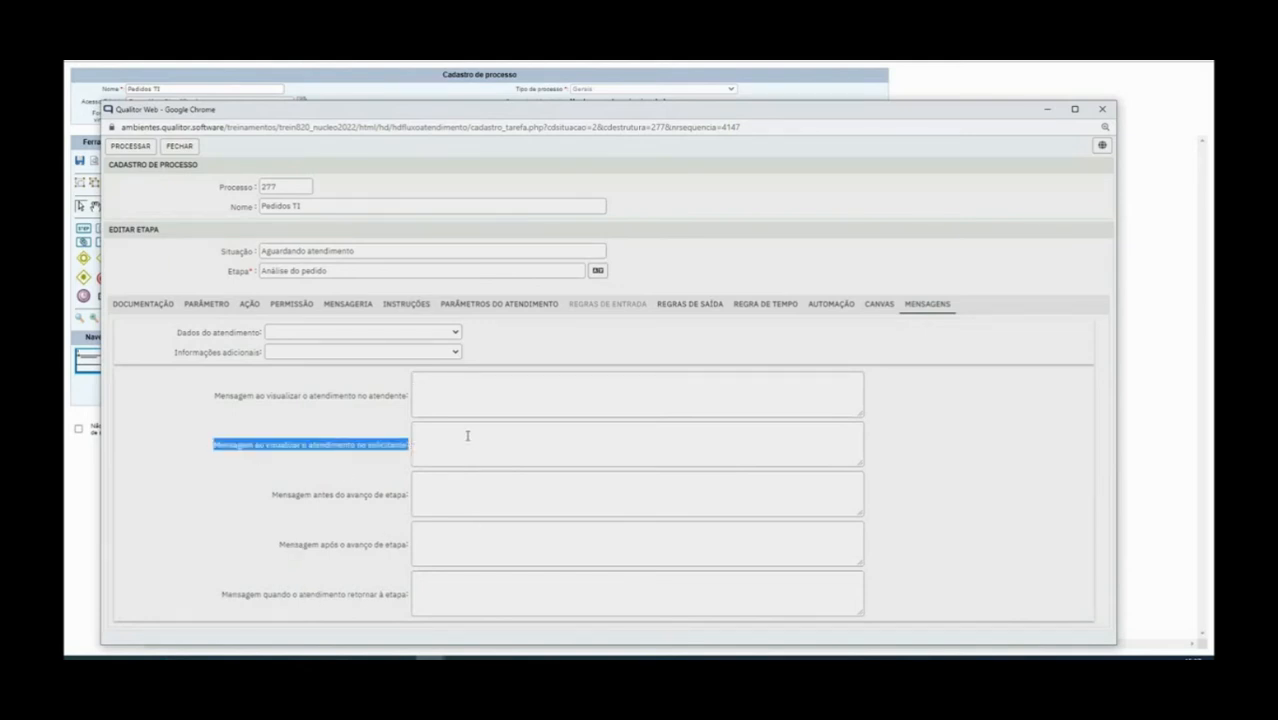
left_click(456, 436)
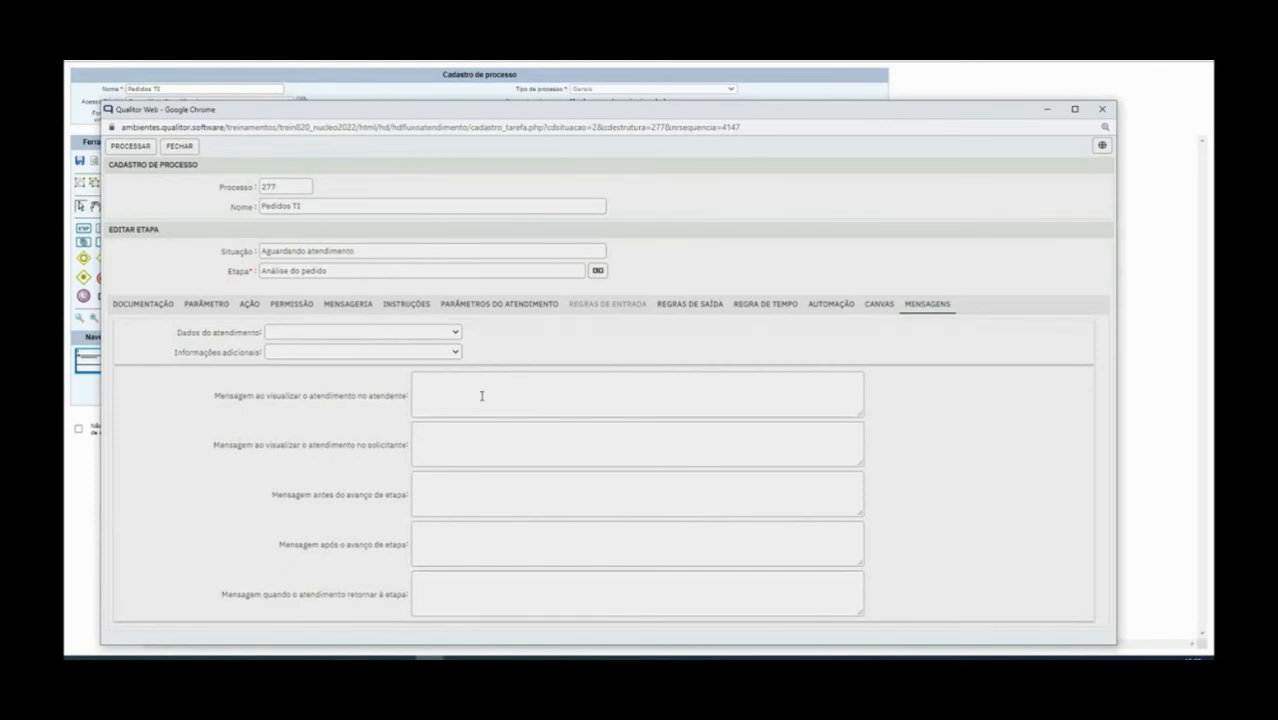
type("Realizar analise do cliente")
left_click_drag(274, 548, 420, 549)
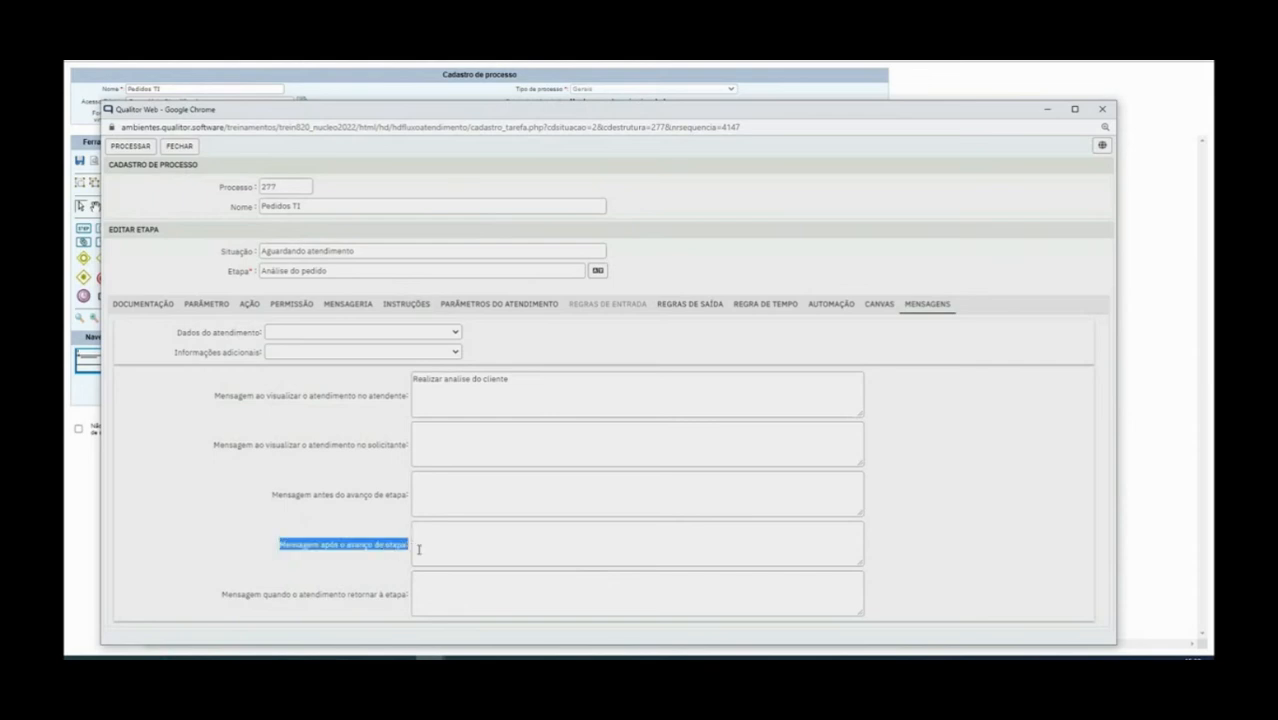
left_click(441, 538)
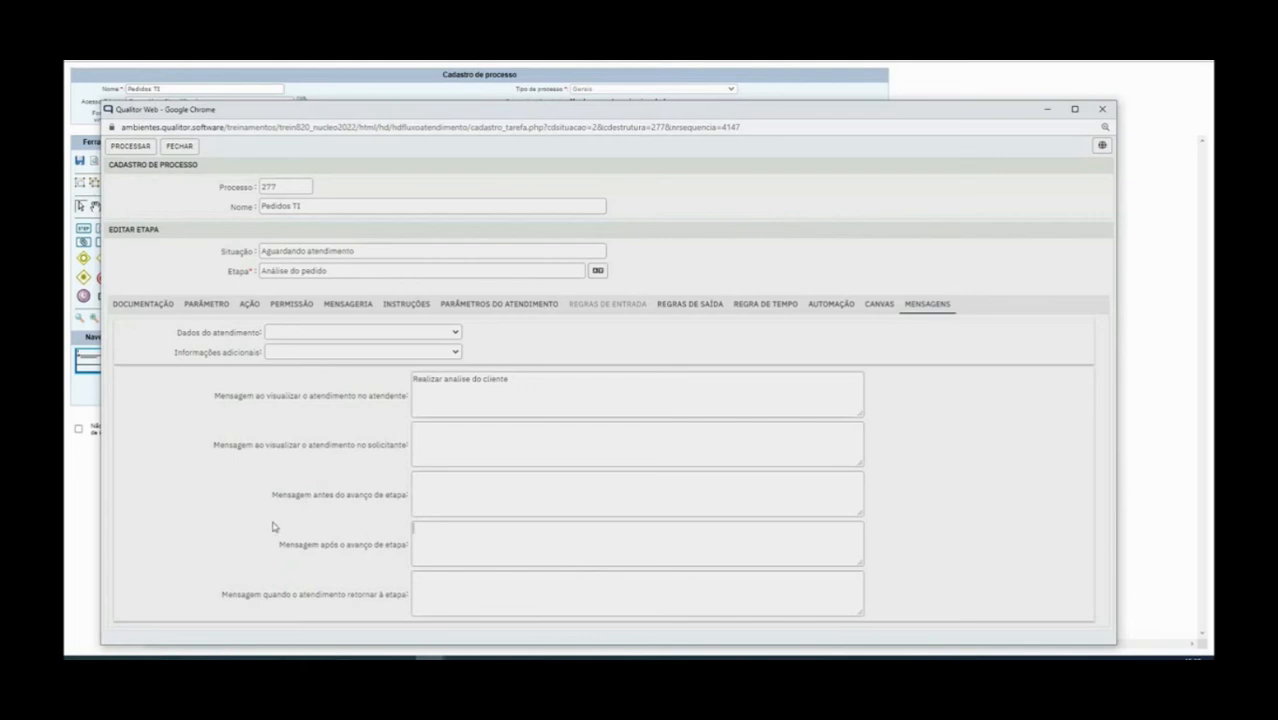
Save the stage with PROCESSAR, then review its Parâmetro, Ação and Permissão tabs
left_click(128, 146)
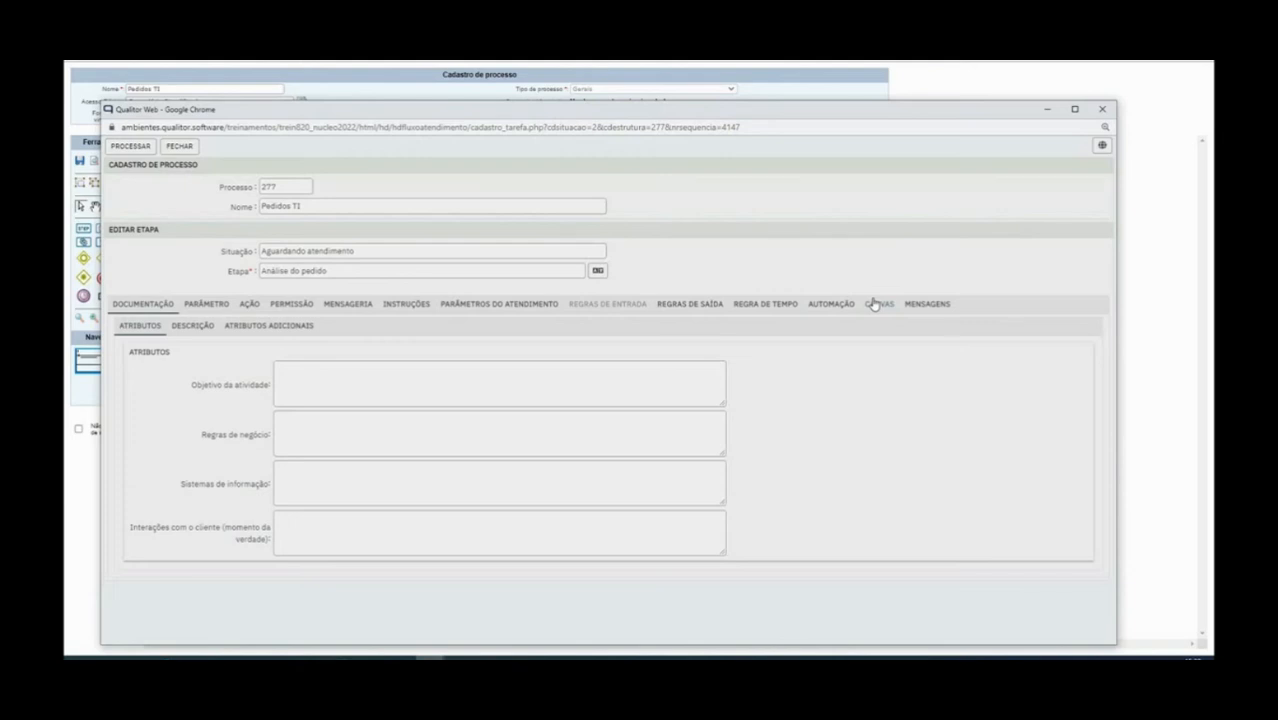
left_click_drag(327, 271, 260, 271)
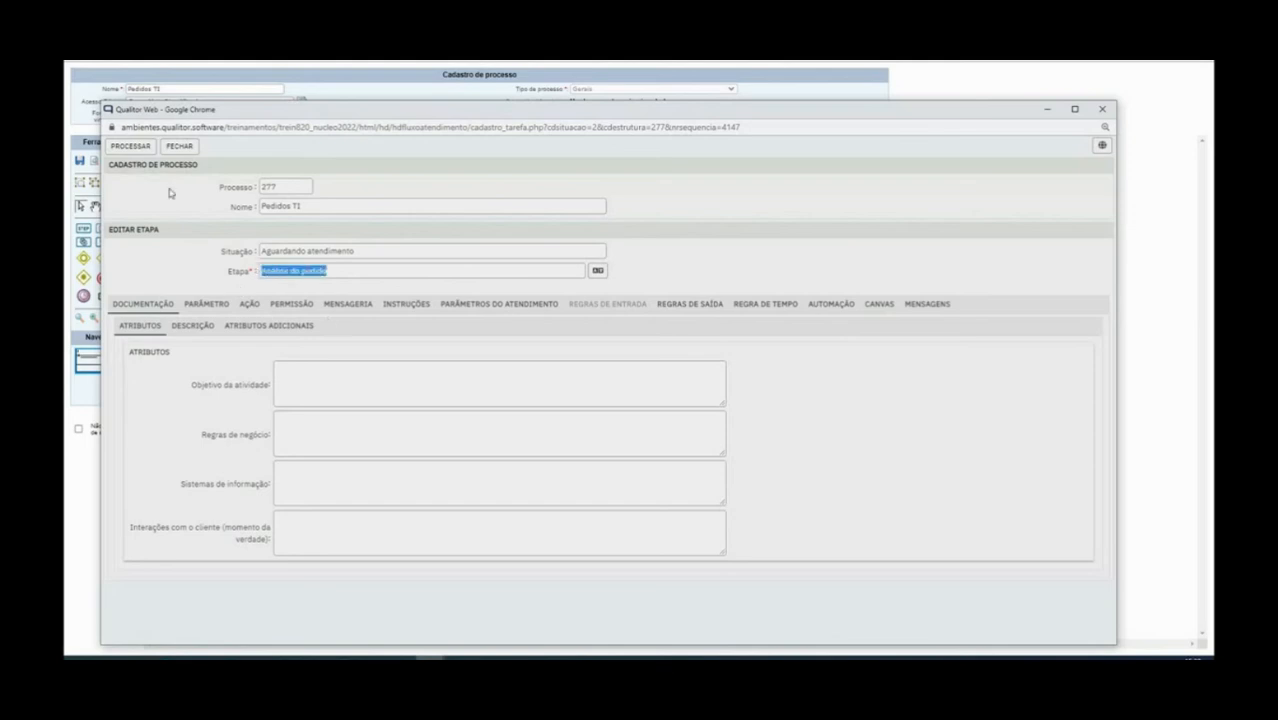
left_click(189, 306)
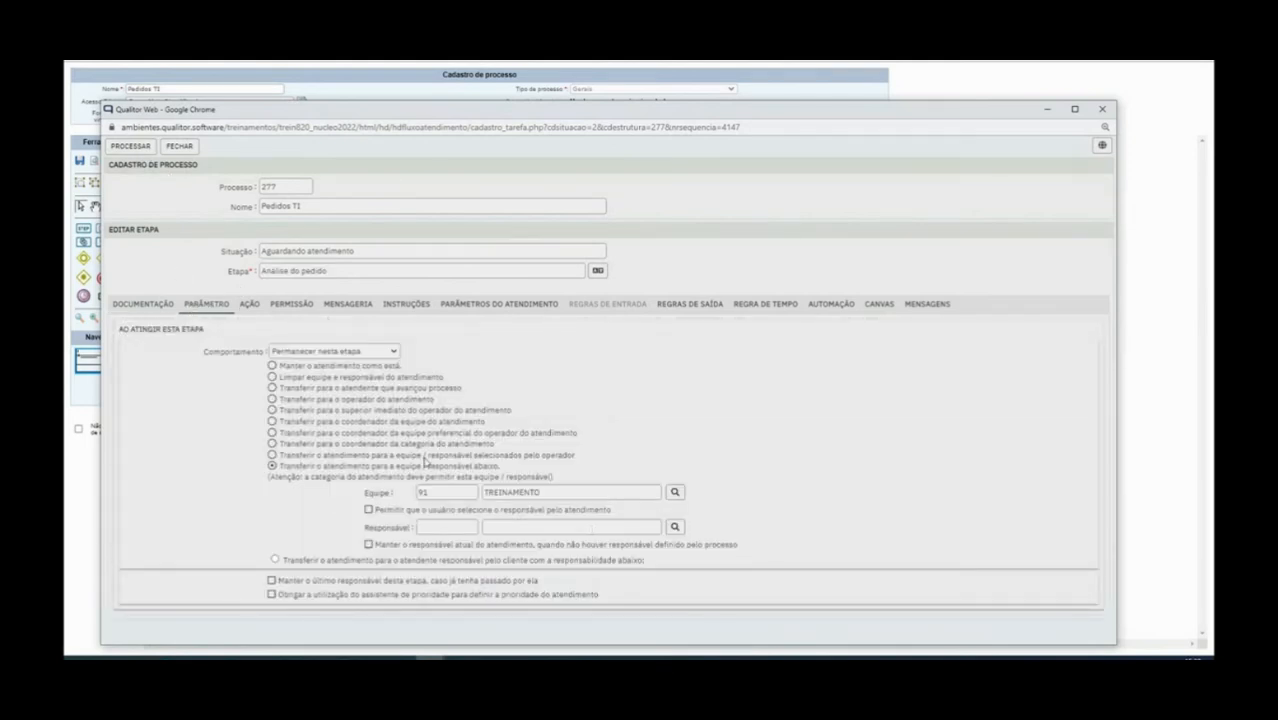
left_click(255, 307)
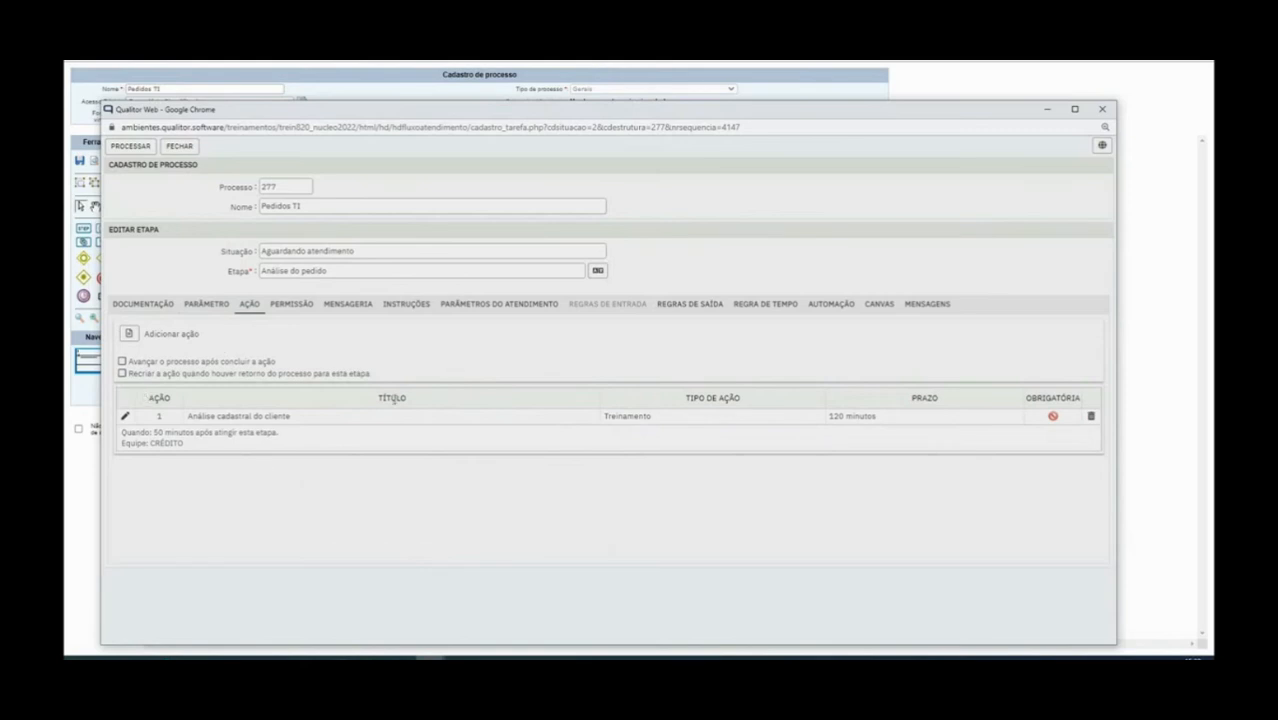
left_click(284, 308)
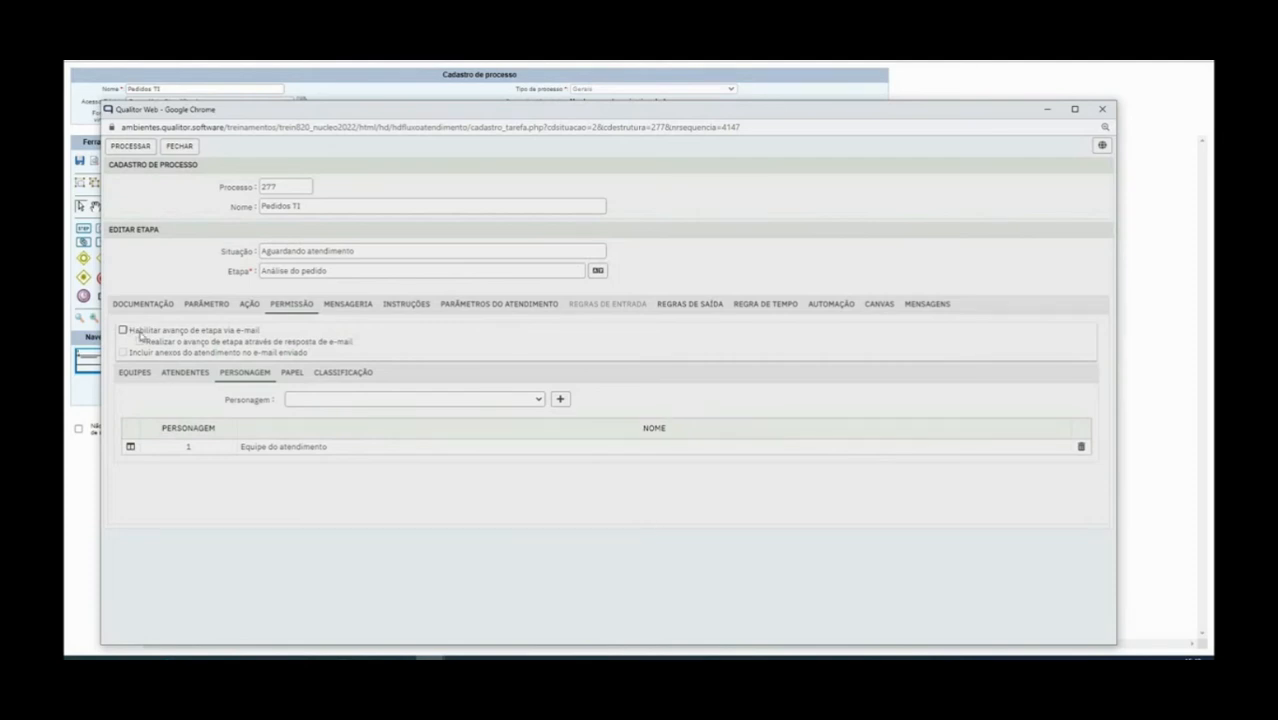
Leave 'Habilitar avanço de etapa via e-mail' unchecked, save the stage and close its editor
left_click_drag(127, 331, 281, 333)
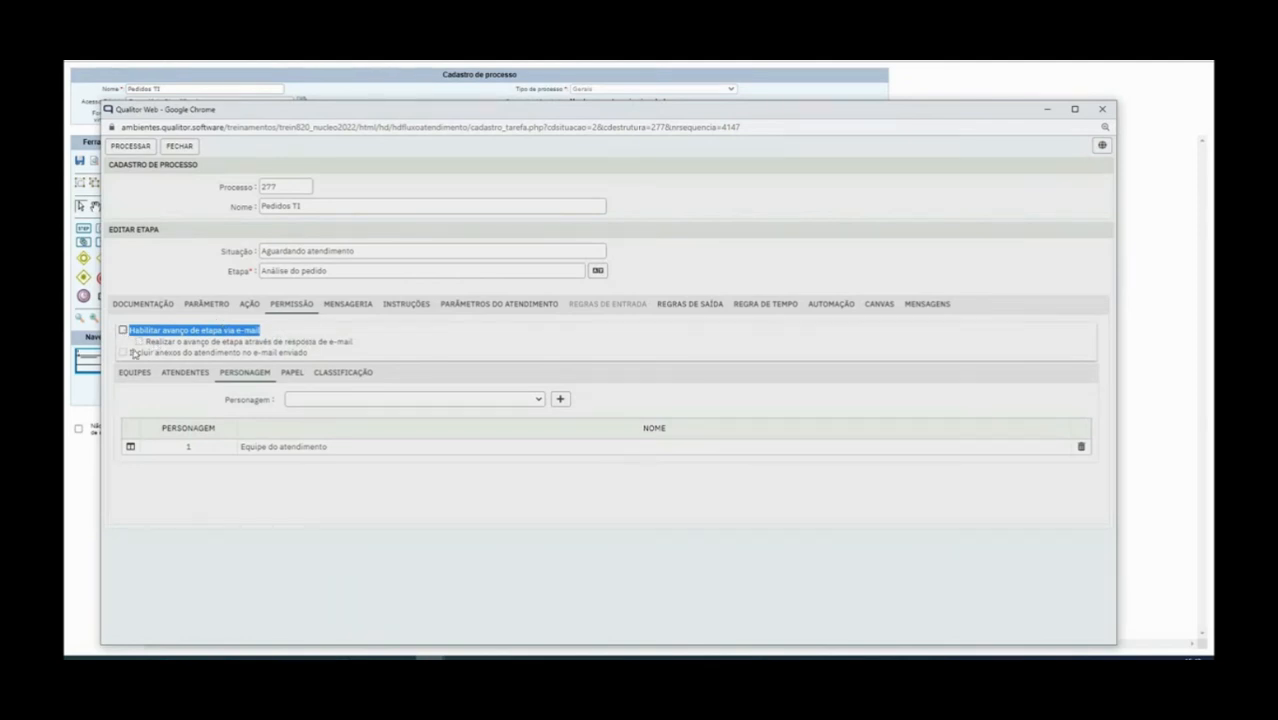
left_click(270, 330)
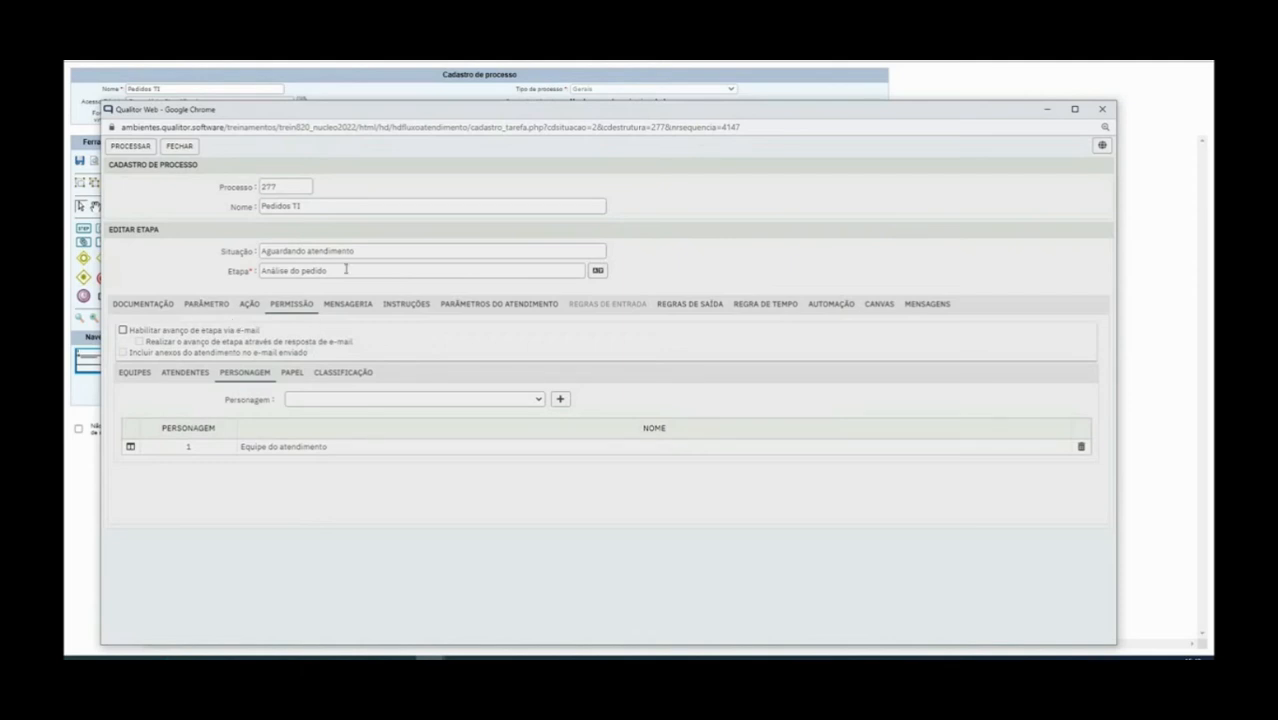
left_click_drag(127, 334, 273, 340)
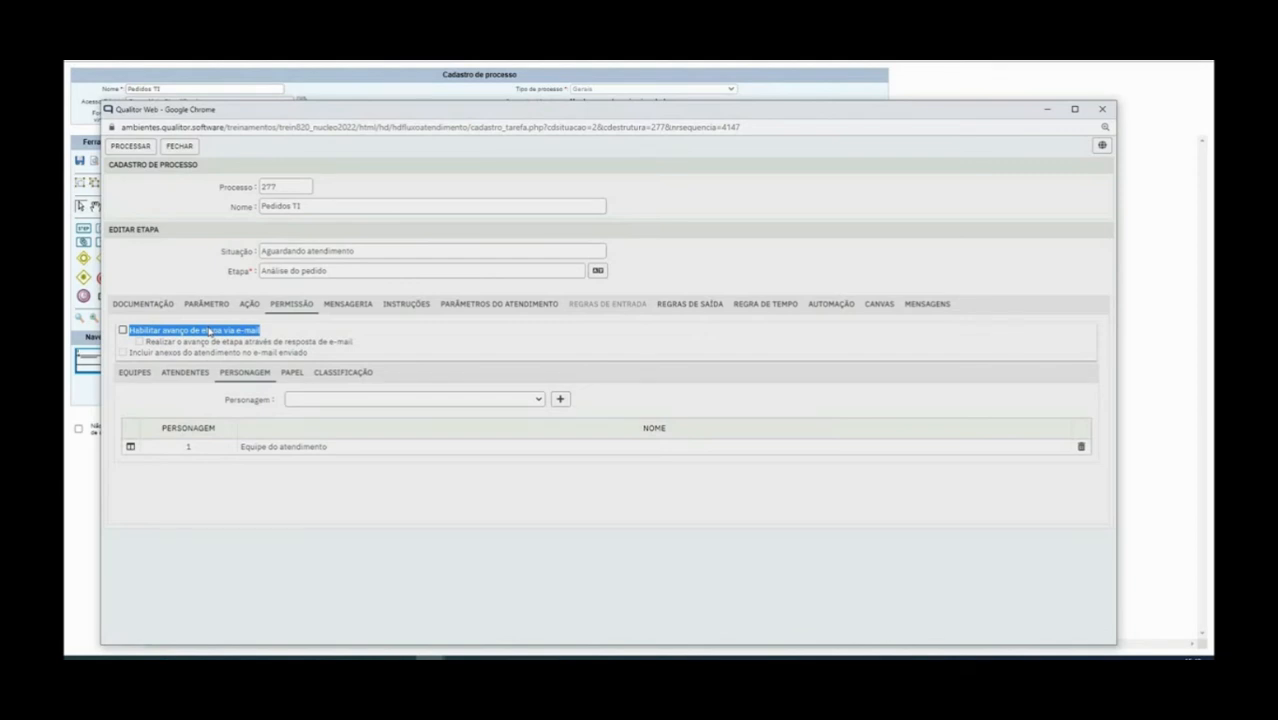
left_click(210, 331)
left_click_drag(137, 352, 317, 355)
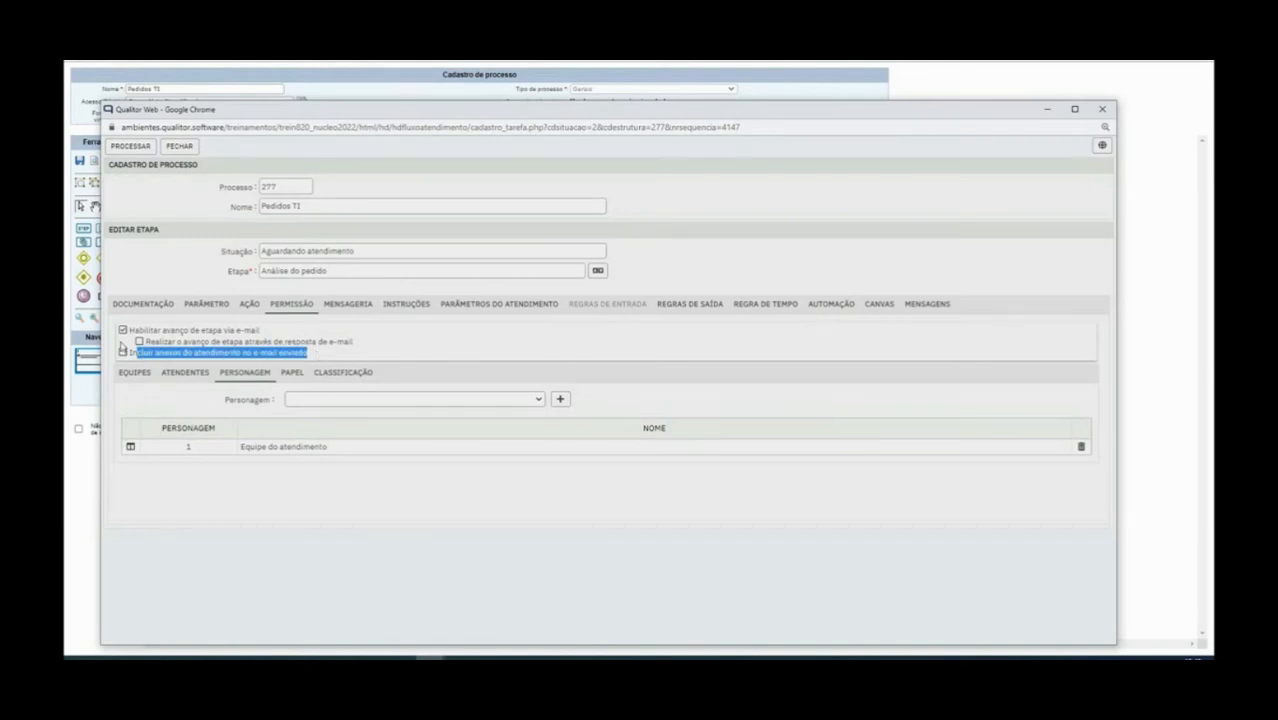
left_click(136, 355)
left_click(136, 355)
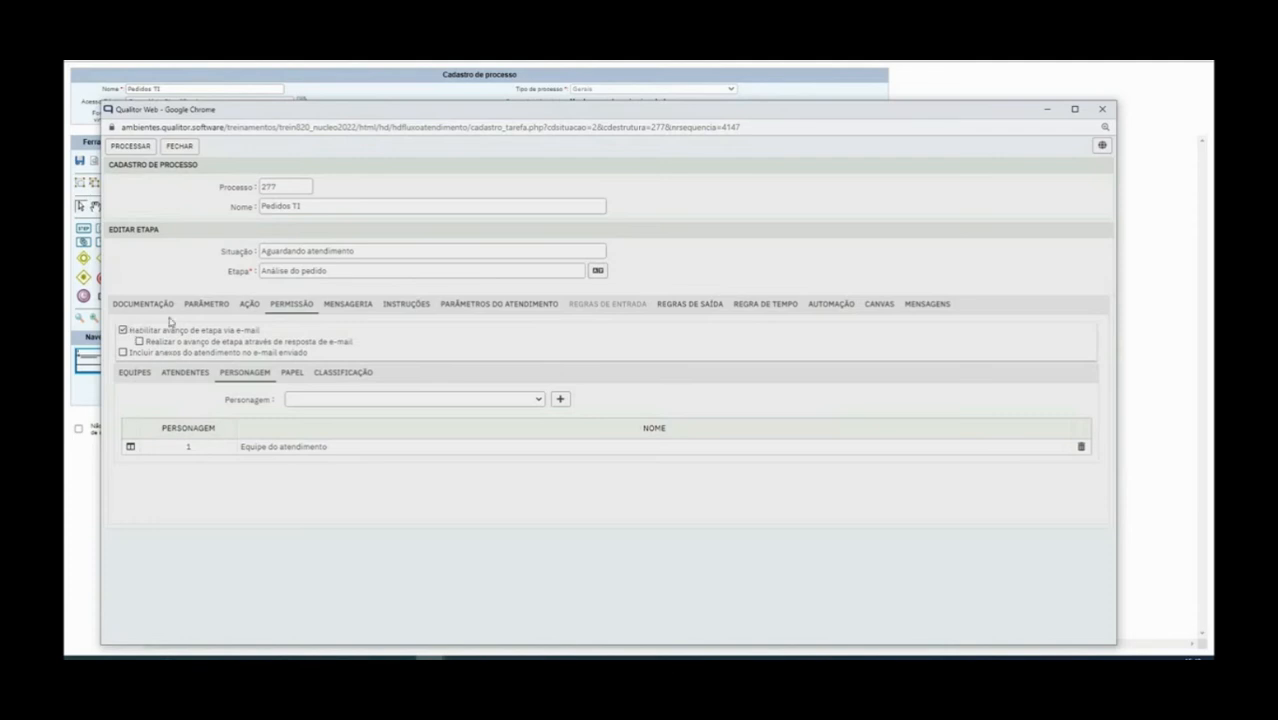
left_click(124, 331)
left_click(131, 146)
left_click(181, 146)
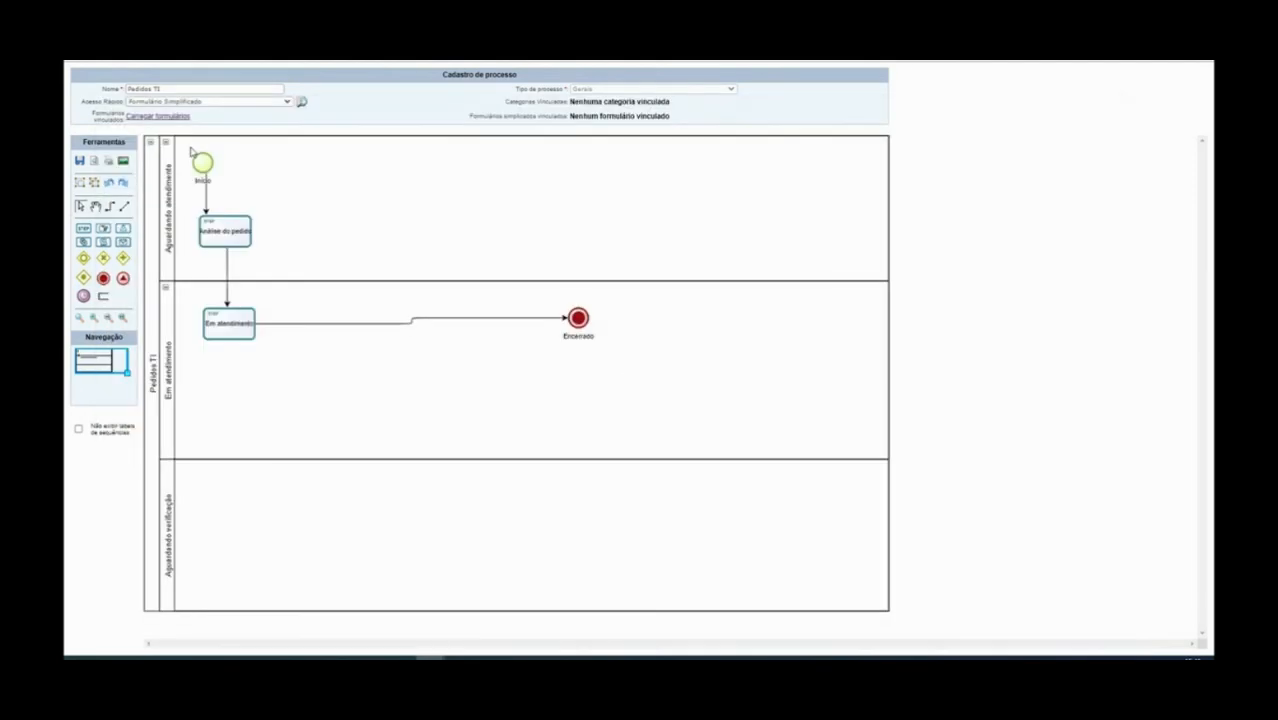
Place an exclusive gateway in the Aguardando atendimento lane after Análise do pedido
left_click(270, 229)
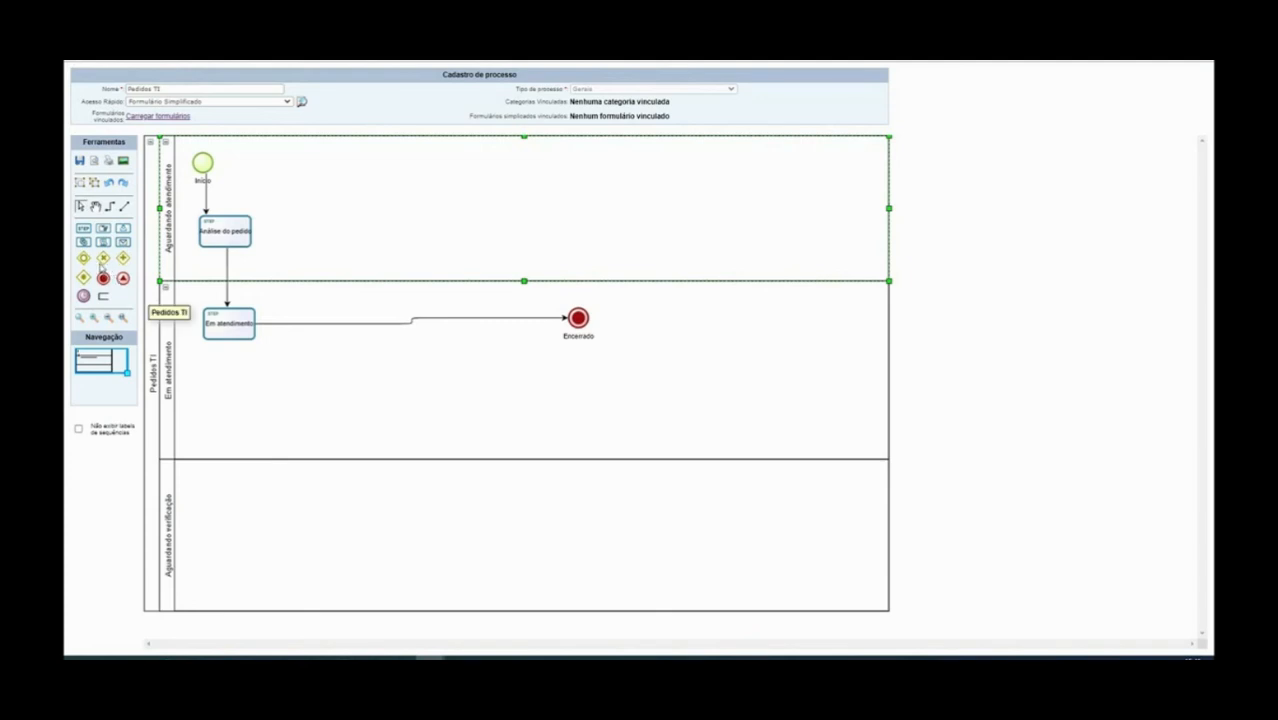
left_click_drag(103, 258, 316, 211)
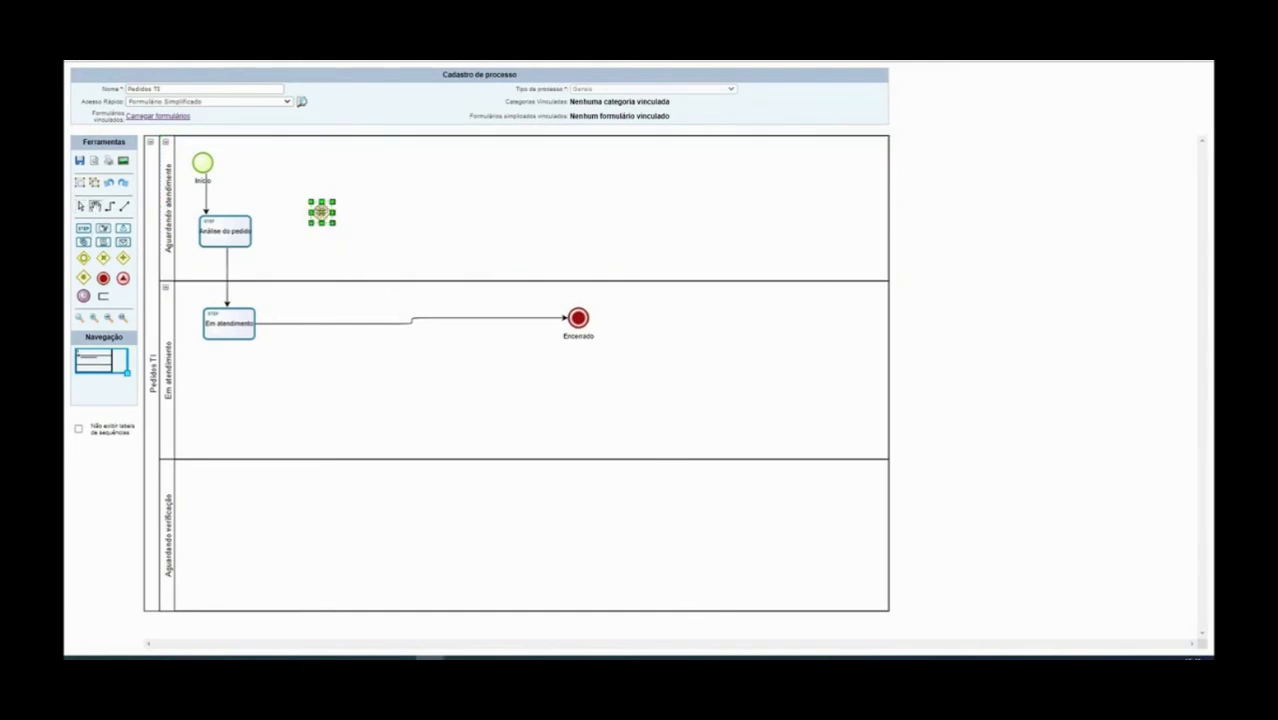
left_click_drag(322, 212, 326, 224)
left_click(384, 226)
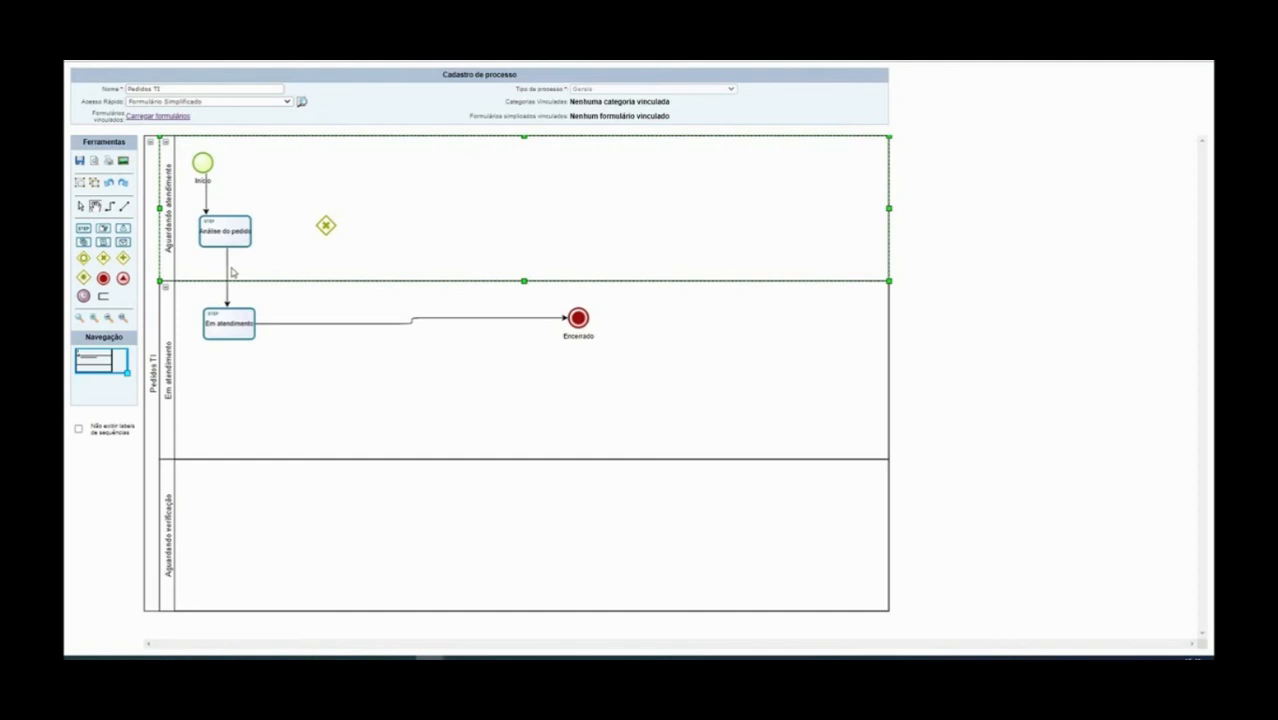
left_click(323, 226)
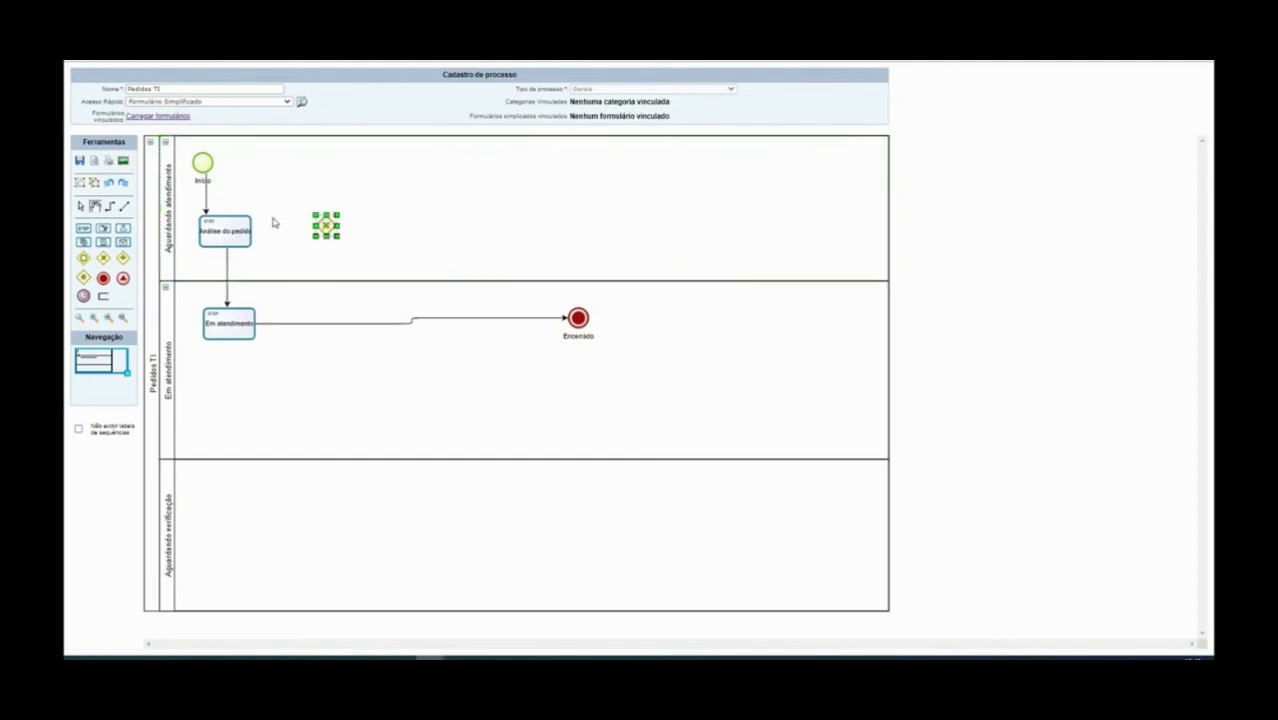
Replace the Análise do pedido to Em atendimento link with a connector to the gateway
left_click(226, 276)
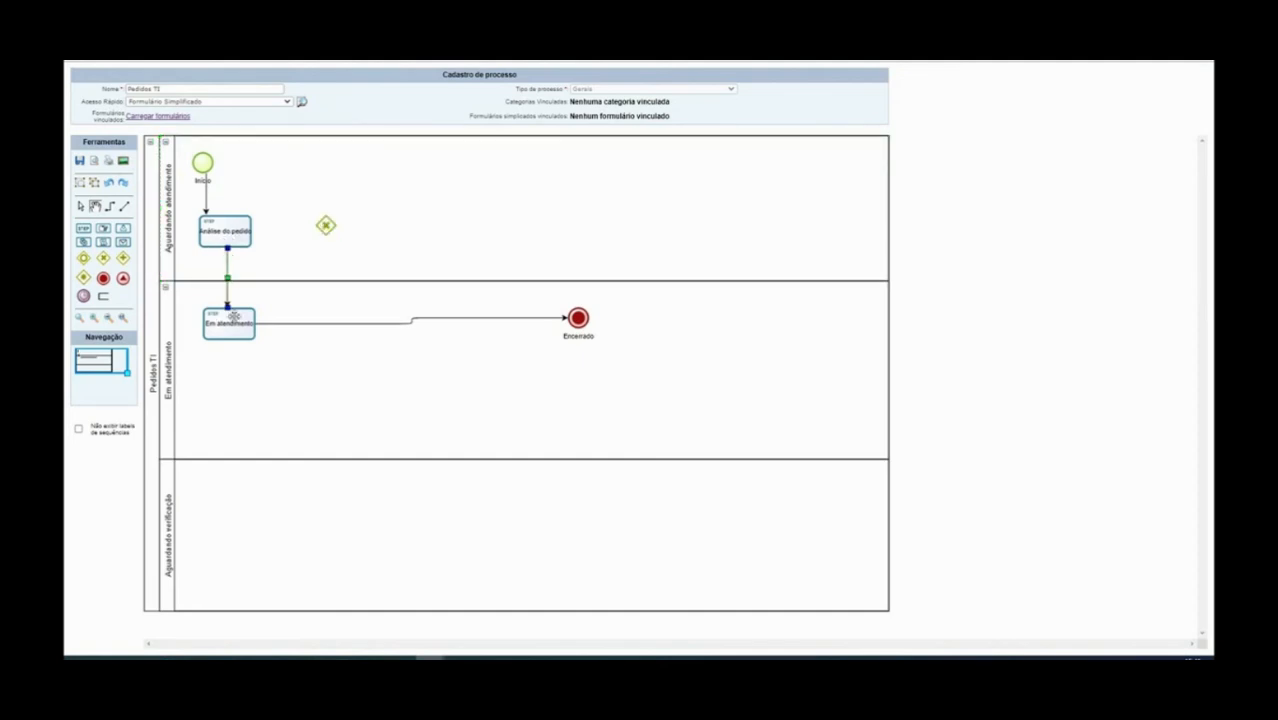
key("Delete")
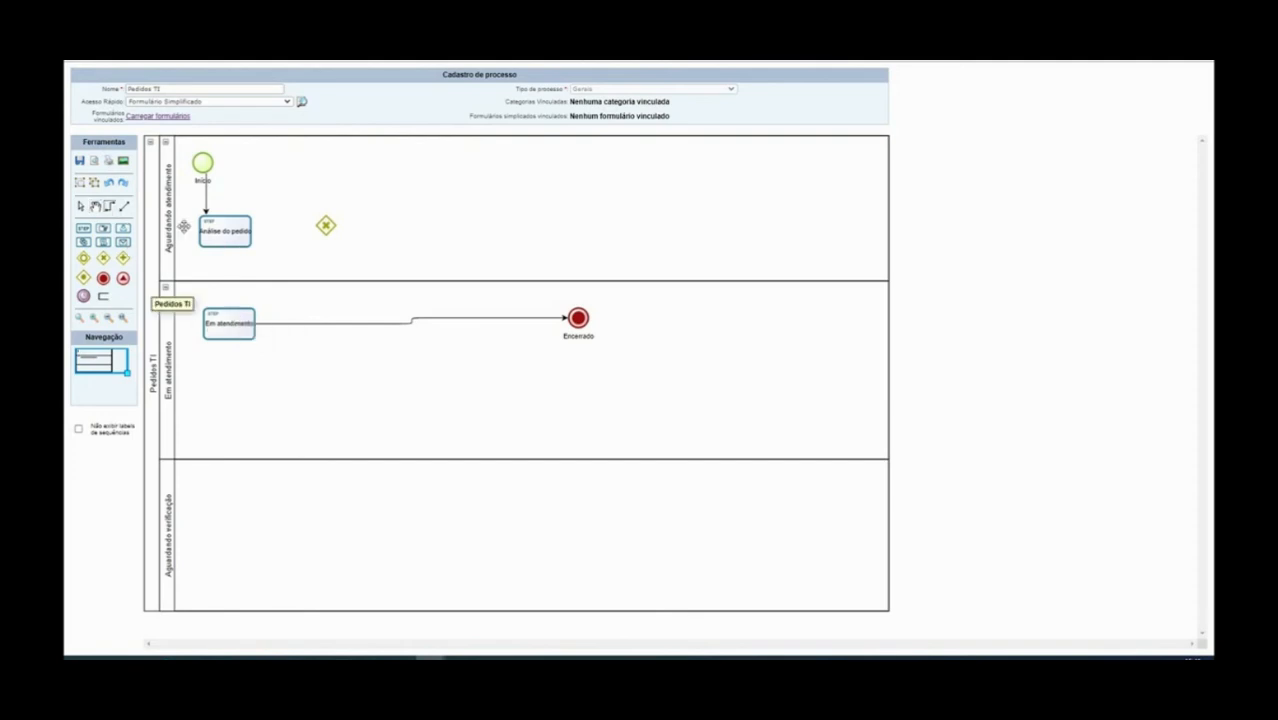
left_click_drag(237, 240, 326, 225)
left_click(397, 254)
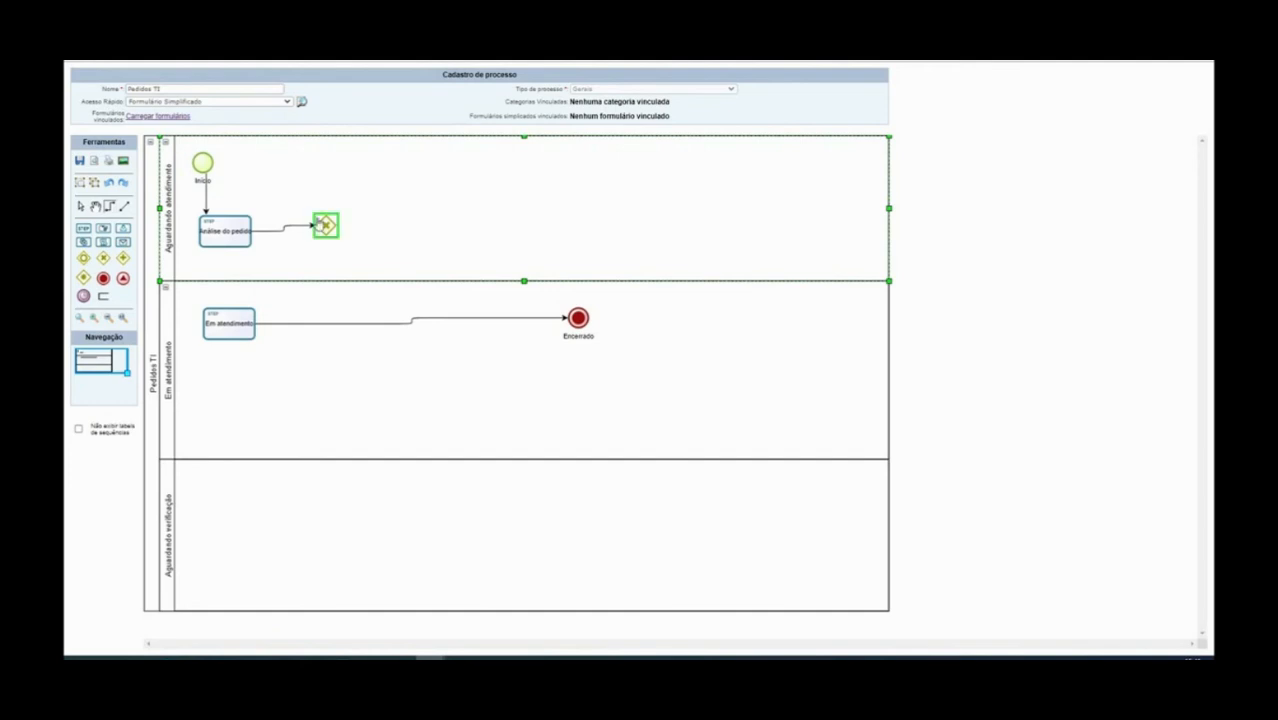
Label the gateway 'Aprovação do pedido'
left_click(326, 225)
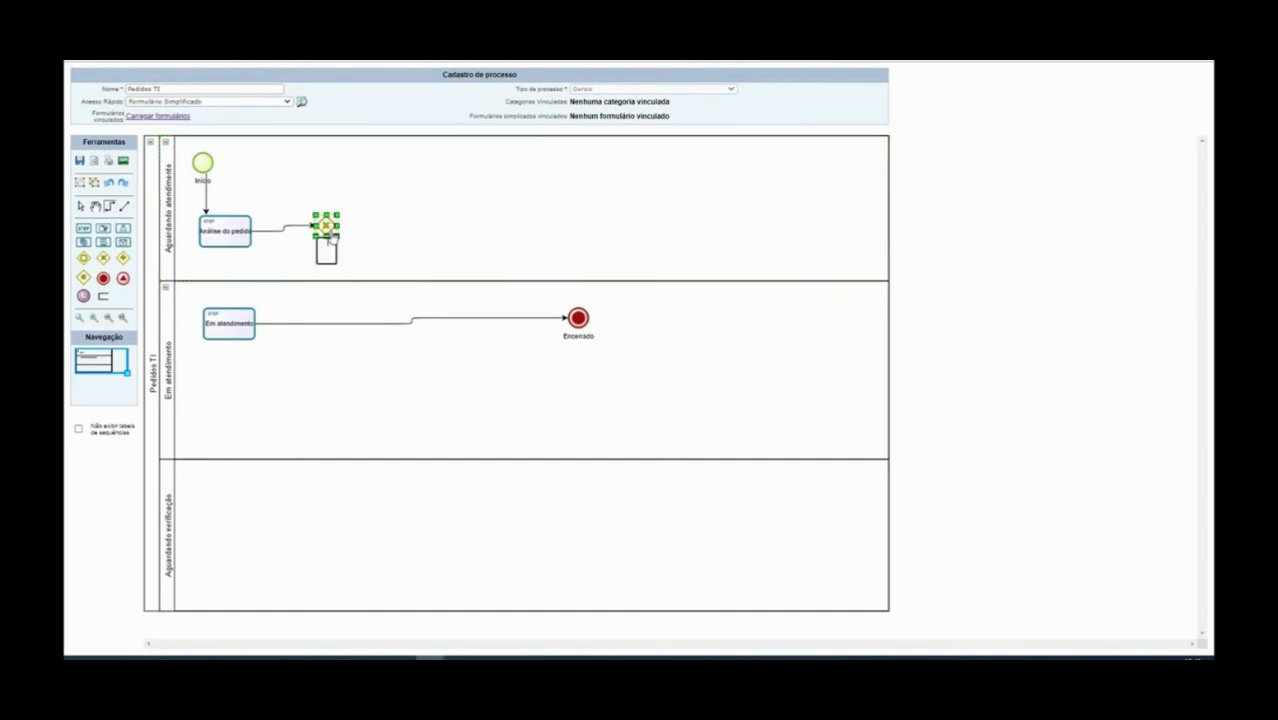
type("Aprovação do pedi")
key("BackSpace")
type("dido")
left_click(375, 231)
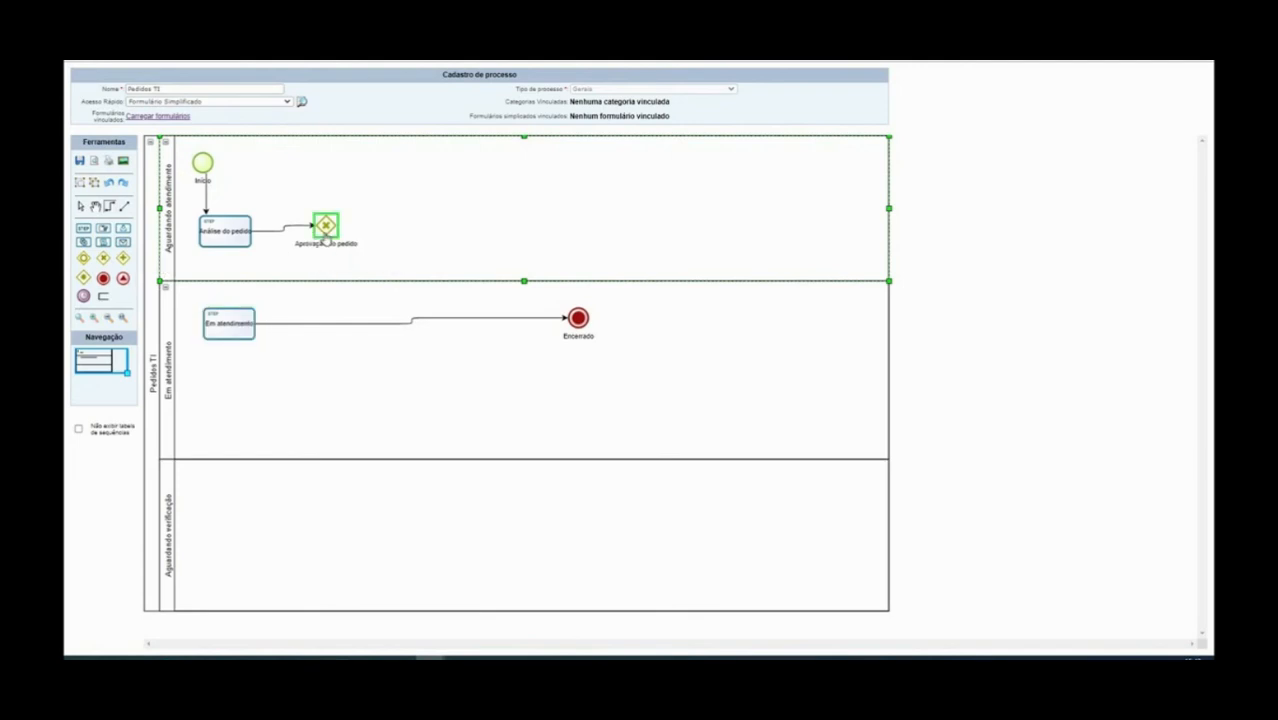
Connect the Aprovação do pedido gateway down to the Em atendimento task
left_click_drag(325, 241, 247, 330)
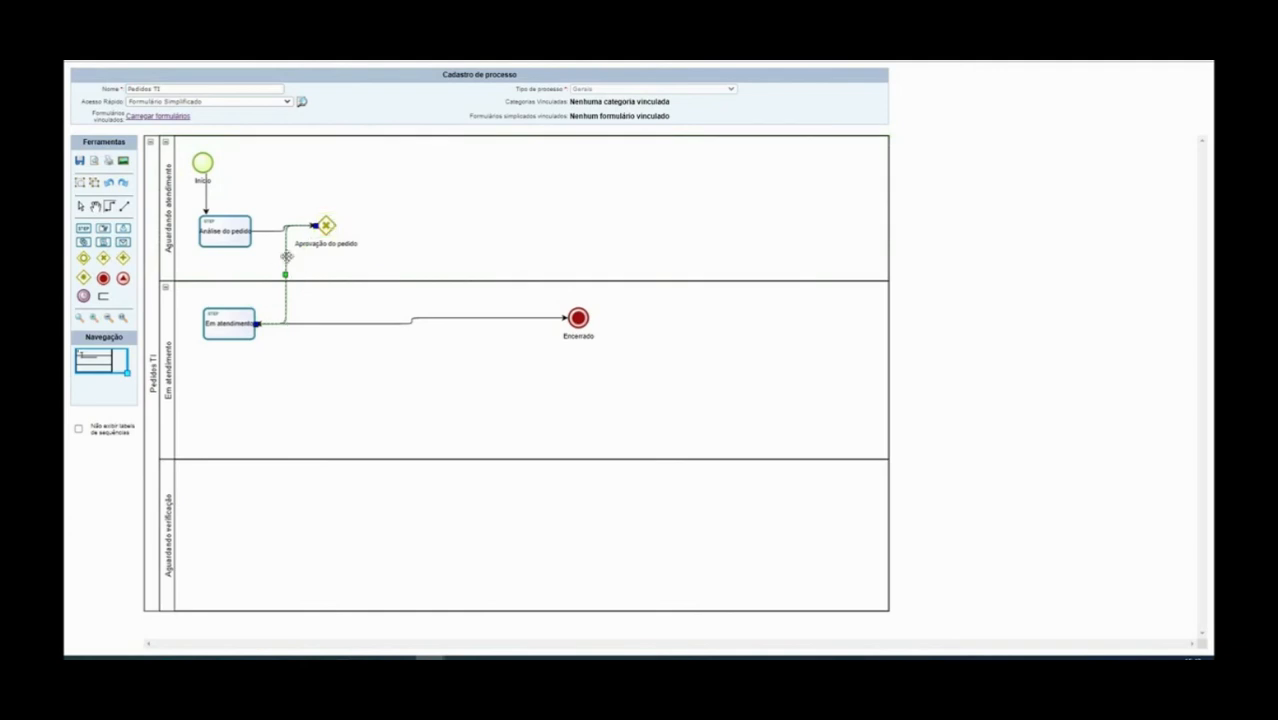
key("Delete")
left_click_drag(237, 337, 323, 225)
key("Delete")
left_click_drag(328, 228, 229, 340)
left_click(405, 229)
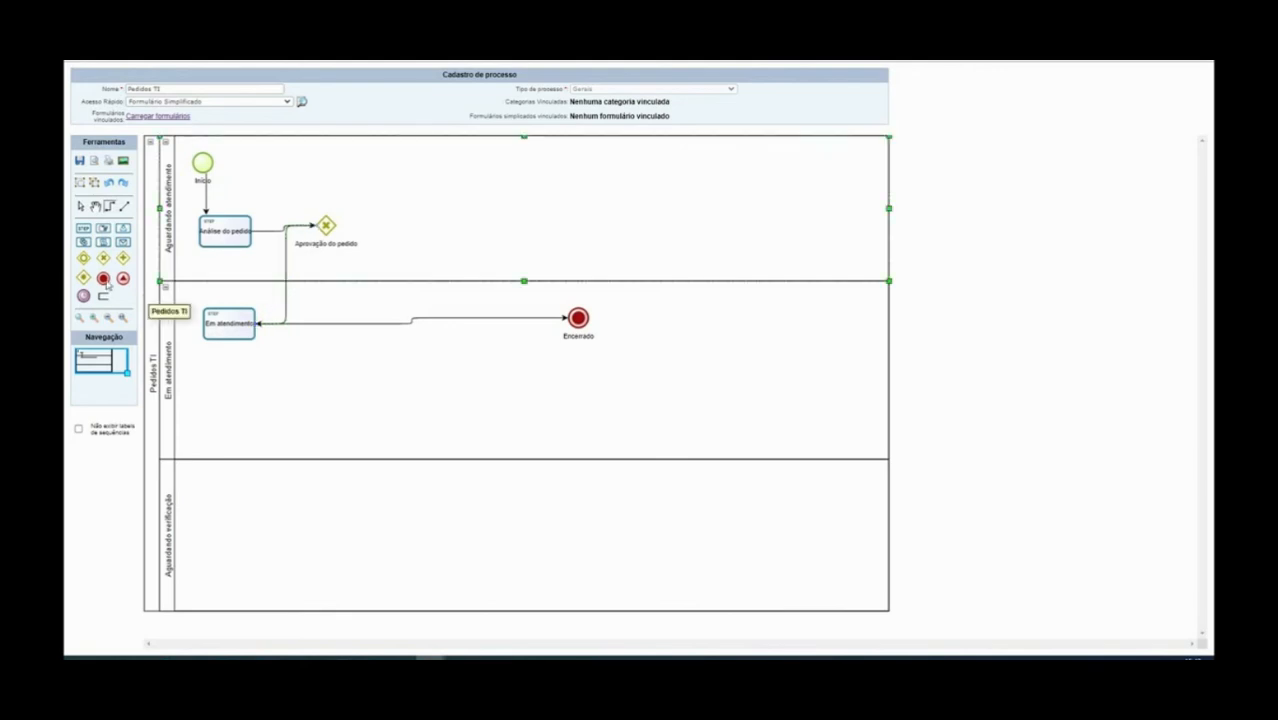
Add an end event labelled 'Cancelar atendimento' and connect the gateway to it
left_click(104, 283)
left_click(458, 199)
left_click(465, 232)
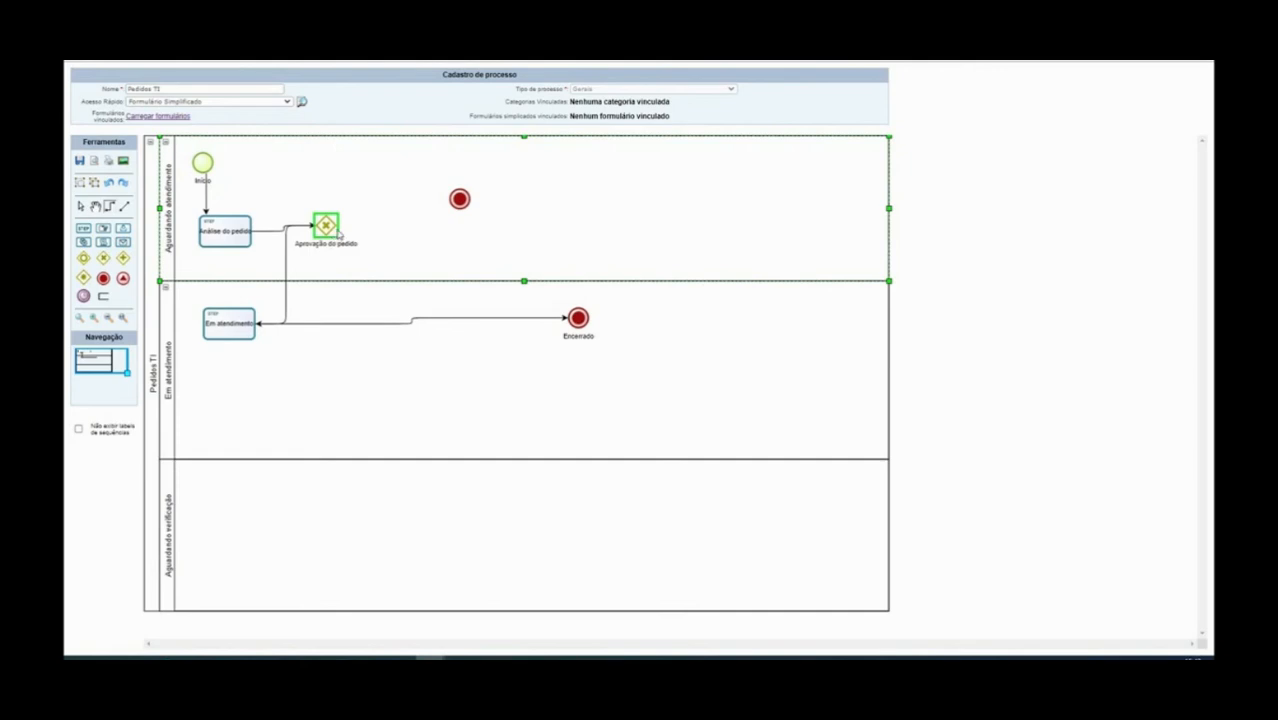
left_click_drag(333, 232, 463, 208)
left_click(460, 200)
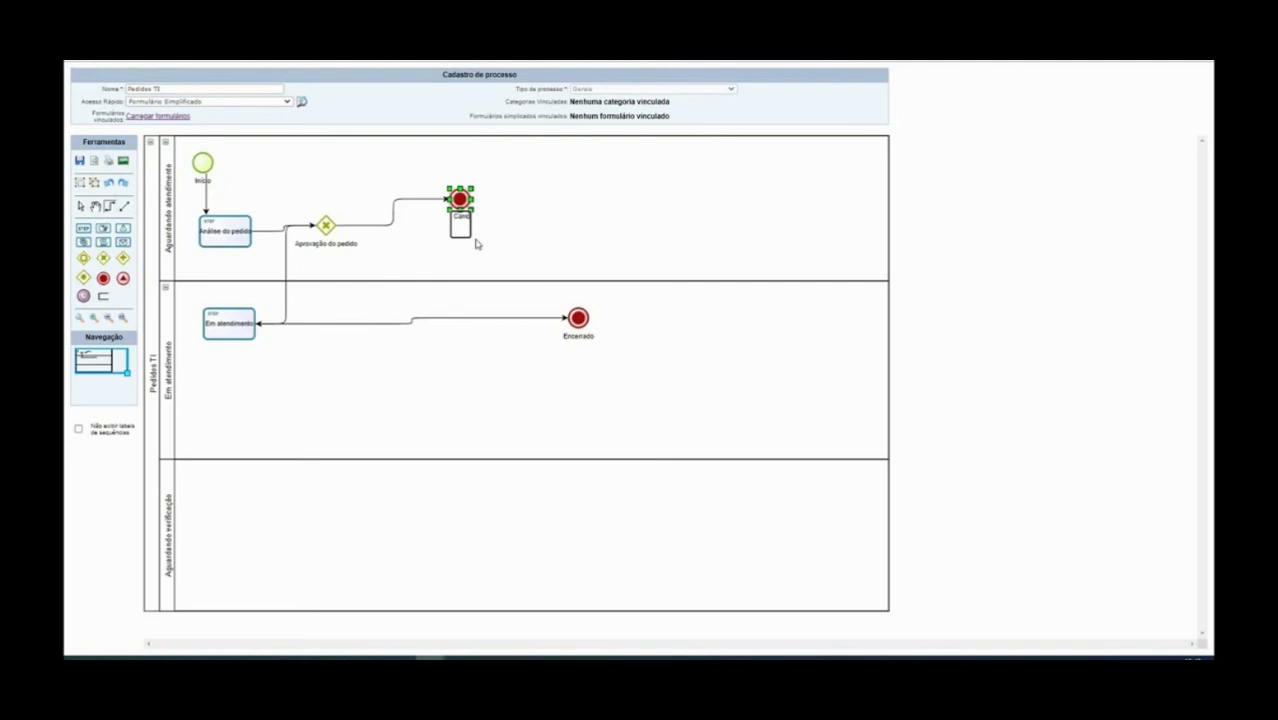
type("Cancelar atend")
double_click(459, 228)
key("BackSpace")
type("Cancelar atendimento")
left_click(525, 210)
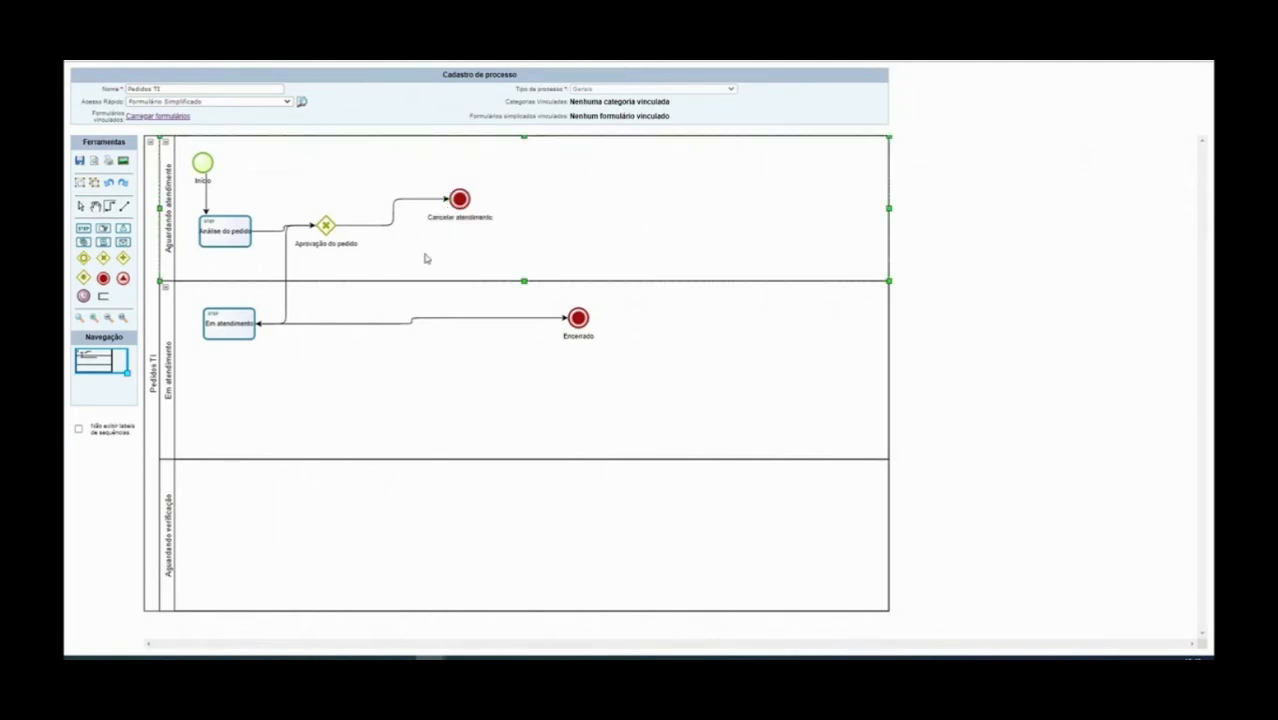
Save the workflow diagram
left_click(80, 162)
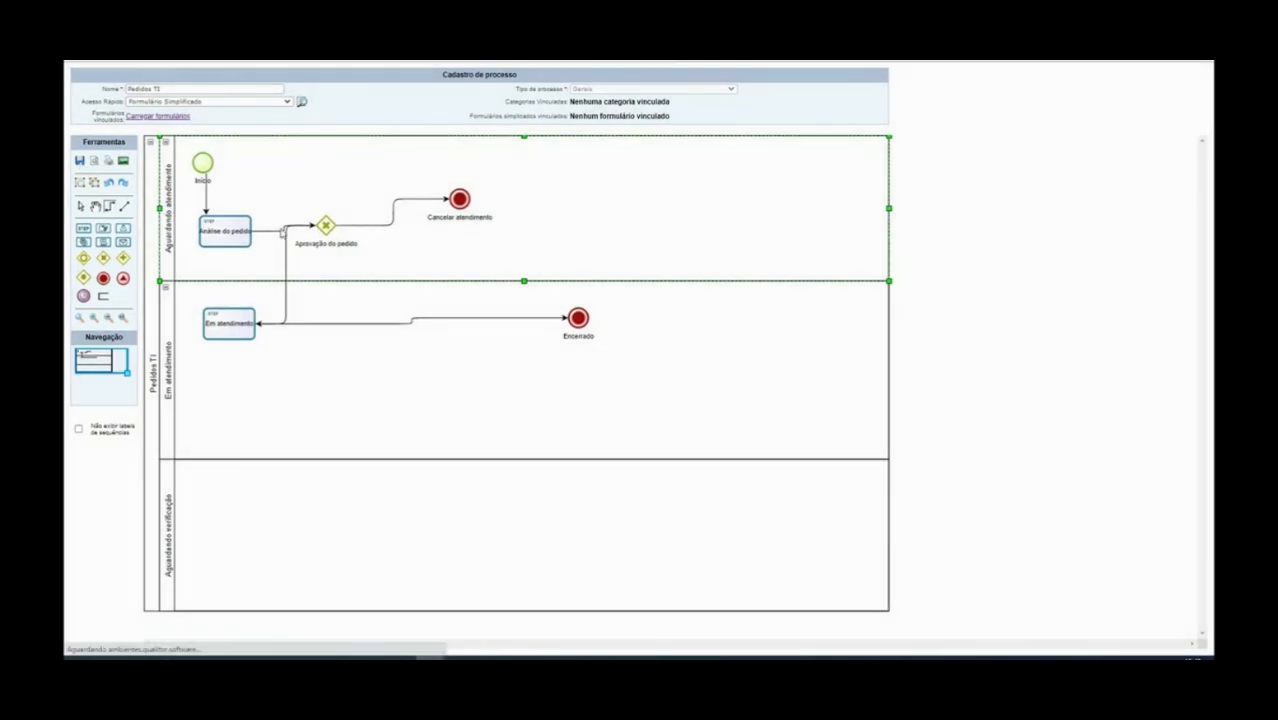
left_click(239, 247)
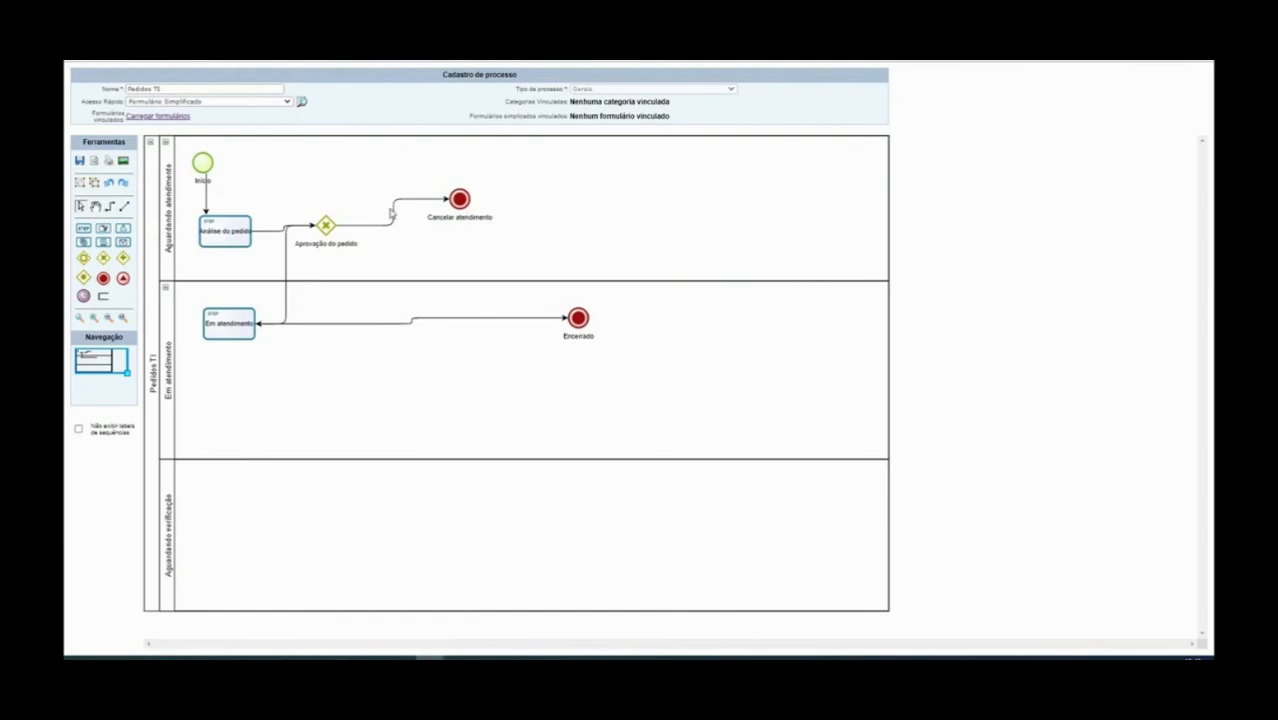
left_click(80, 162)
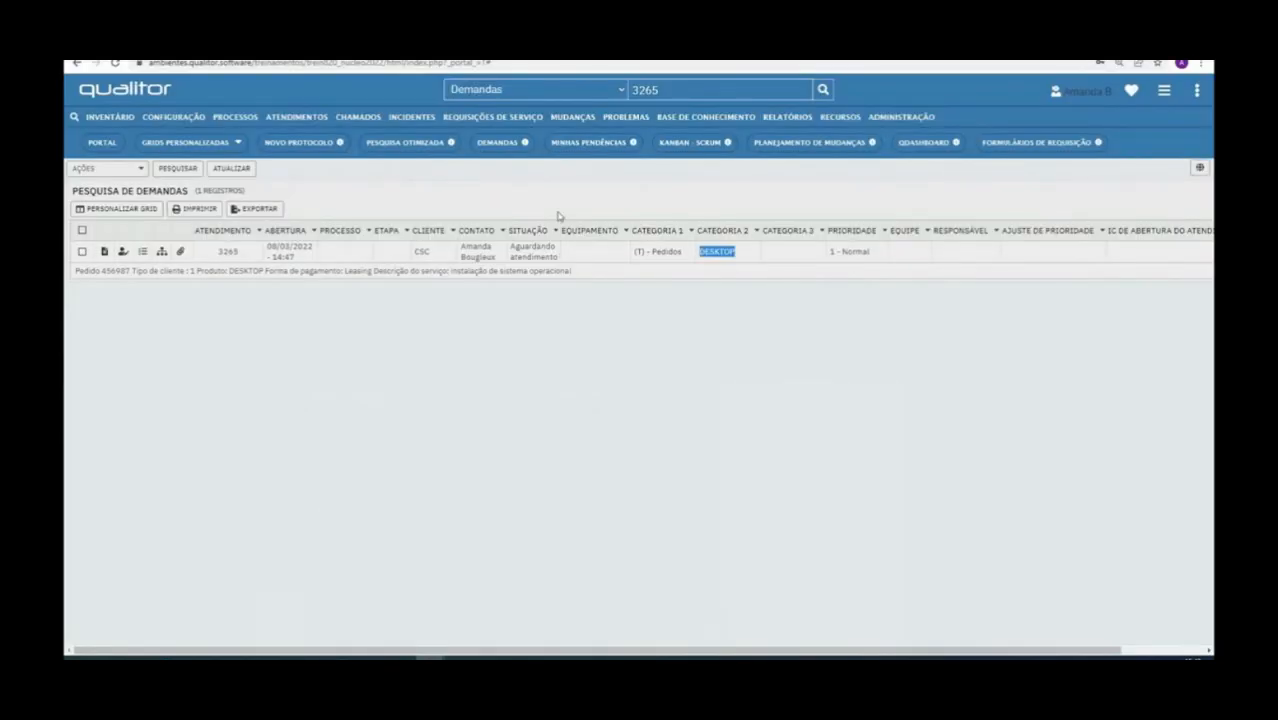
Link the (T) - PEDIDOS category to process 277 Pedidos TI and save
left_click(901, 118)
mouse_move(938, 342)
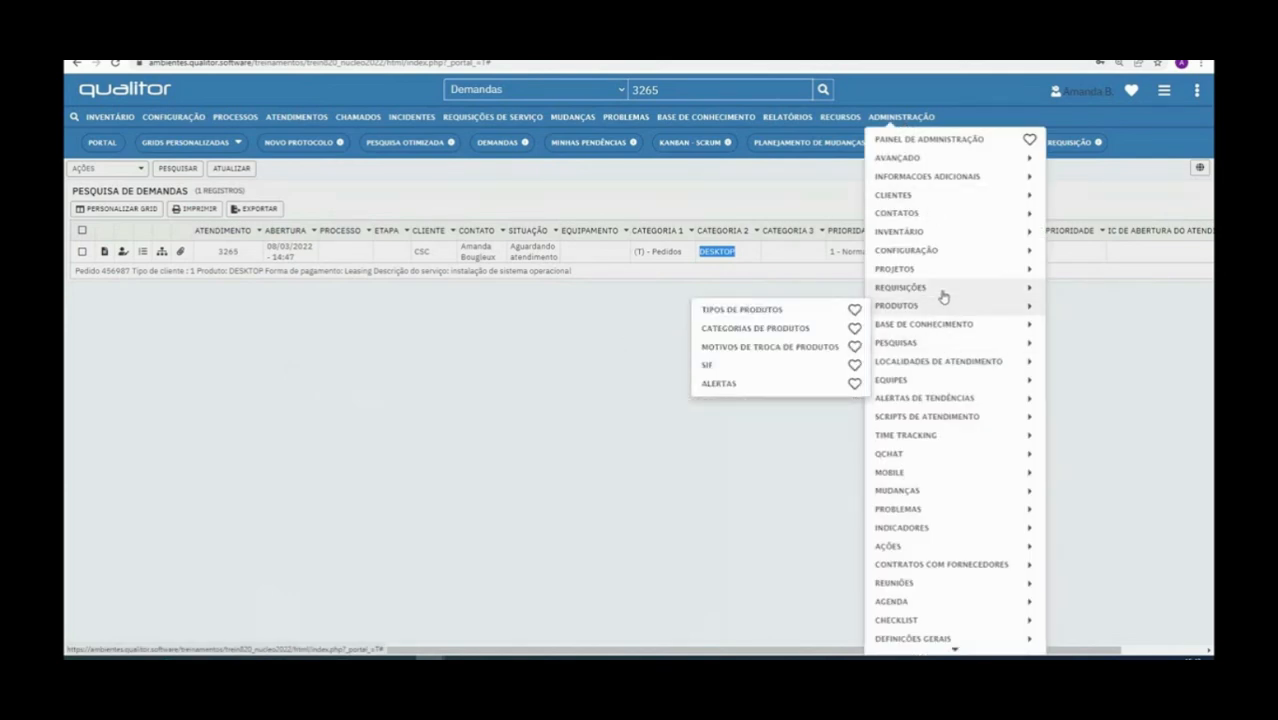
mouse_move(943, 297)
left_click(688, 249)
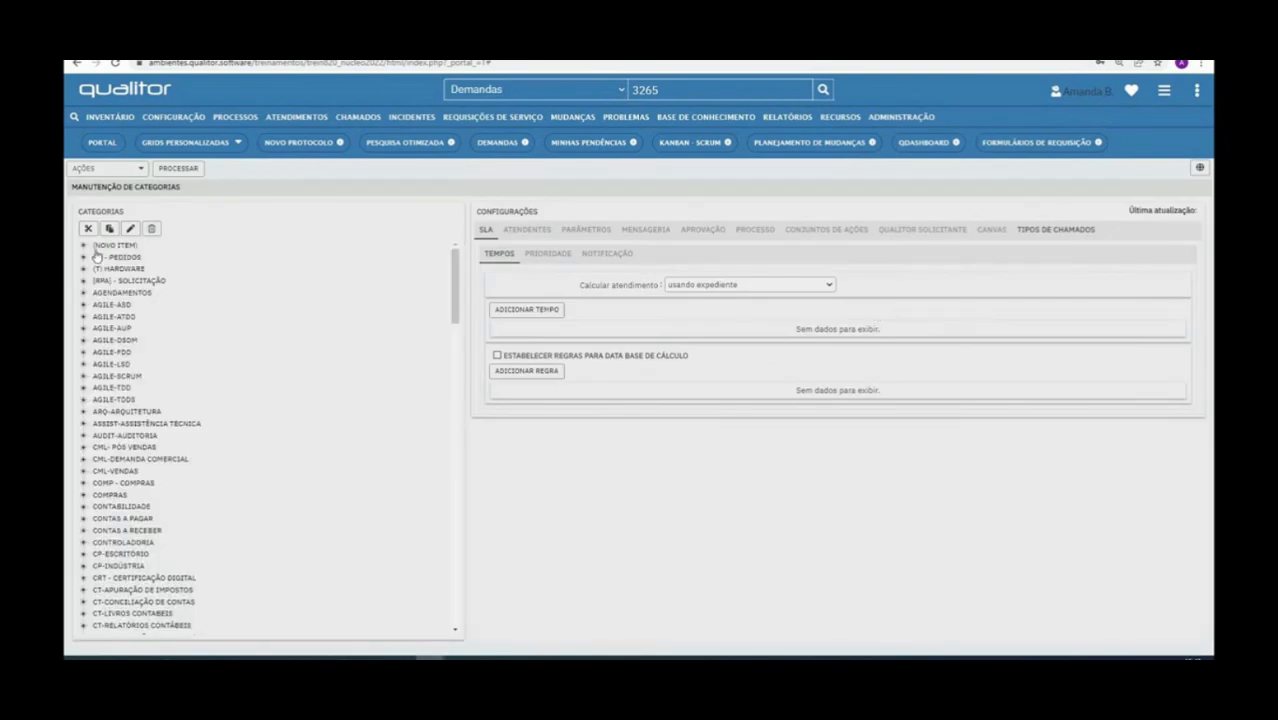
left_click(114, 257)
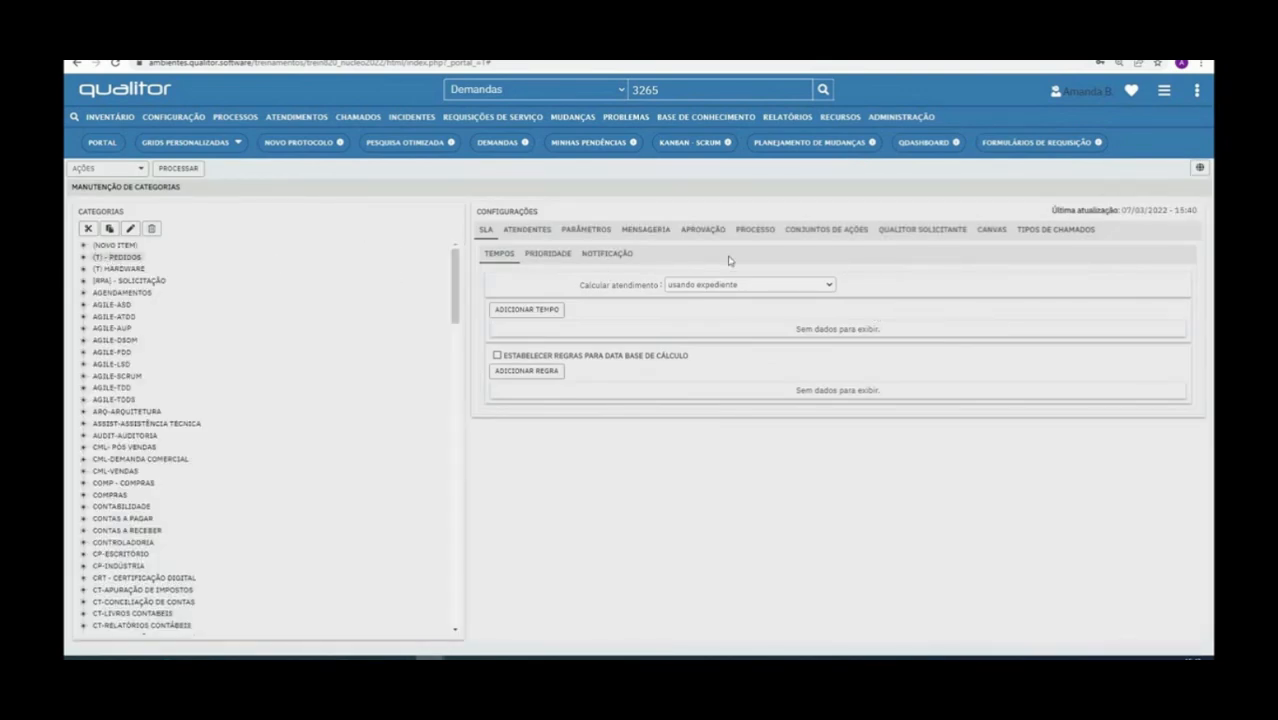
left_click(755, 231)
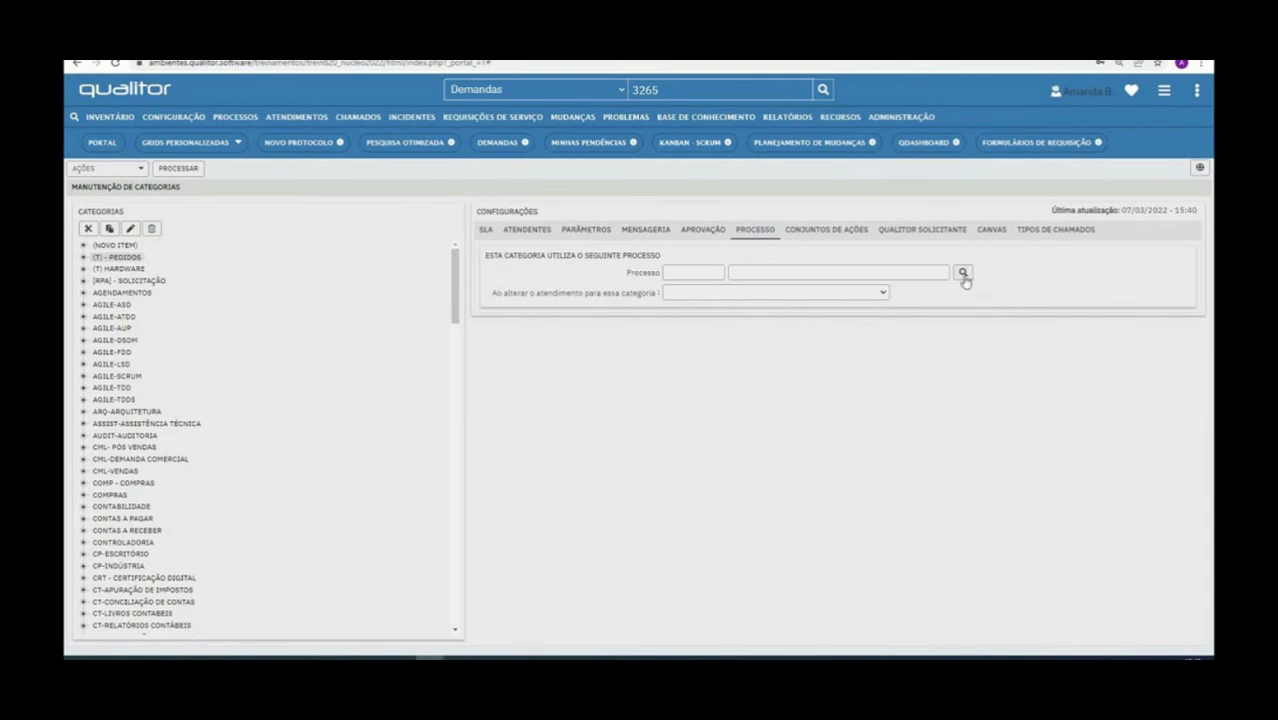
left_click(963, 274)
left_click(792, 221)
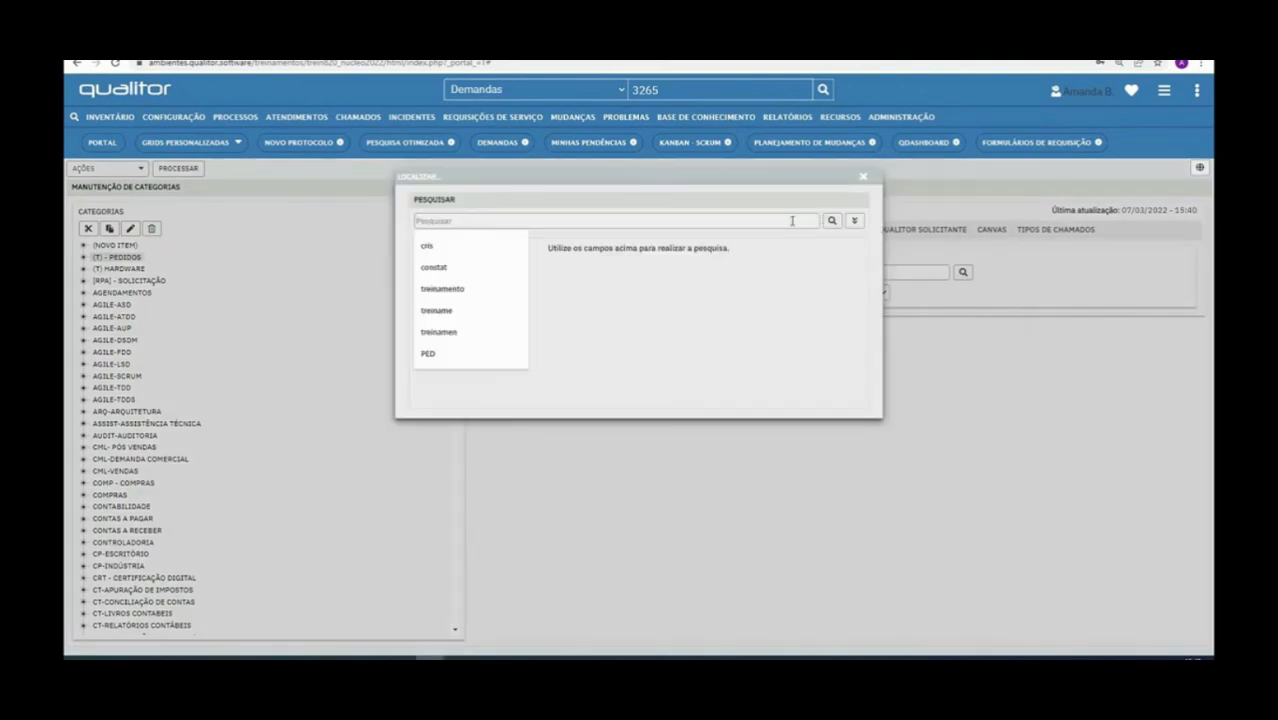
type("ped")
double_click(423, 305)
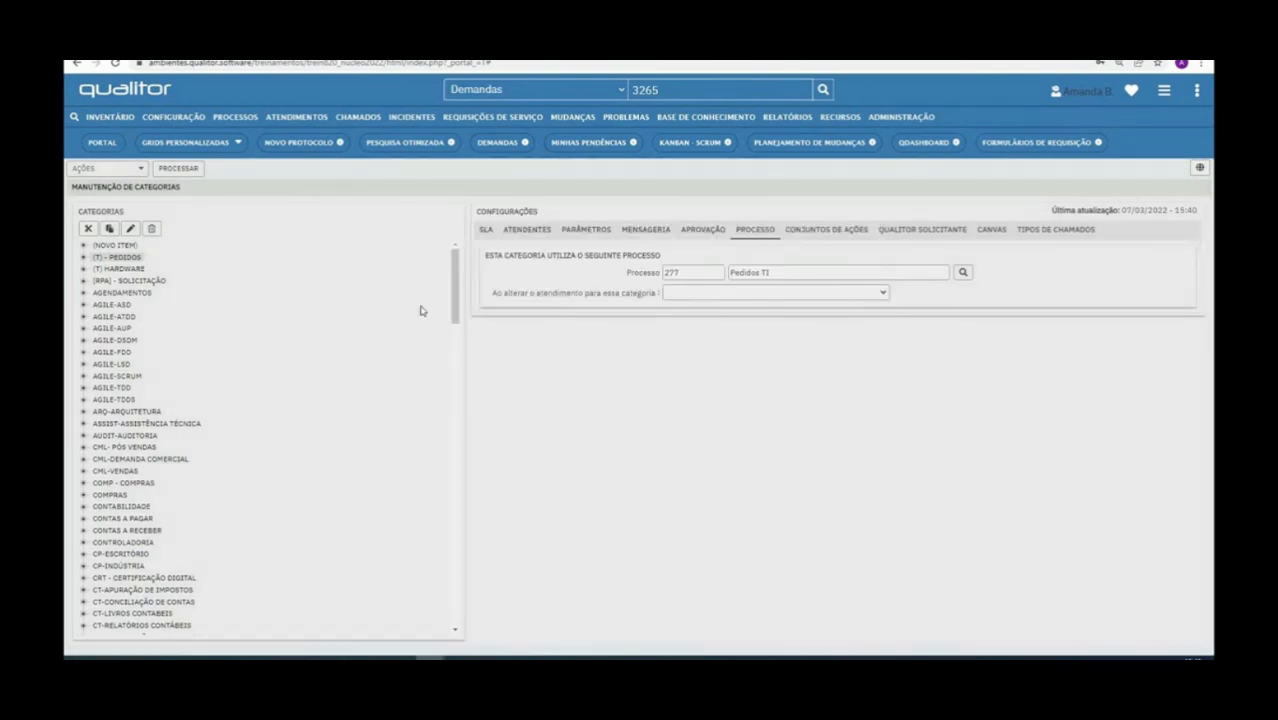
left_click(179, 169)
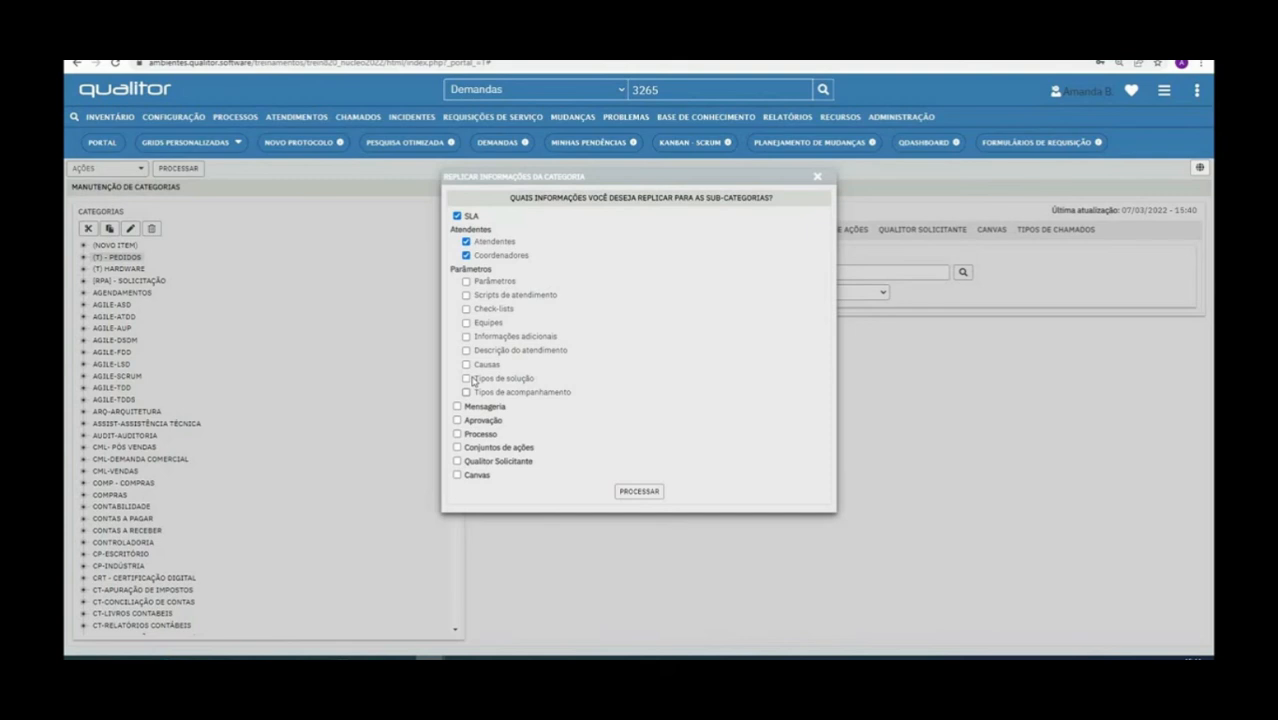
Replicate the process to the category's subcategories and return to the portal dashboard
left_click(457, 434)
left_click(627, 491)
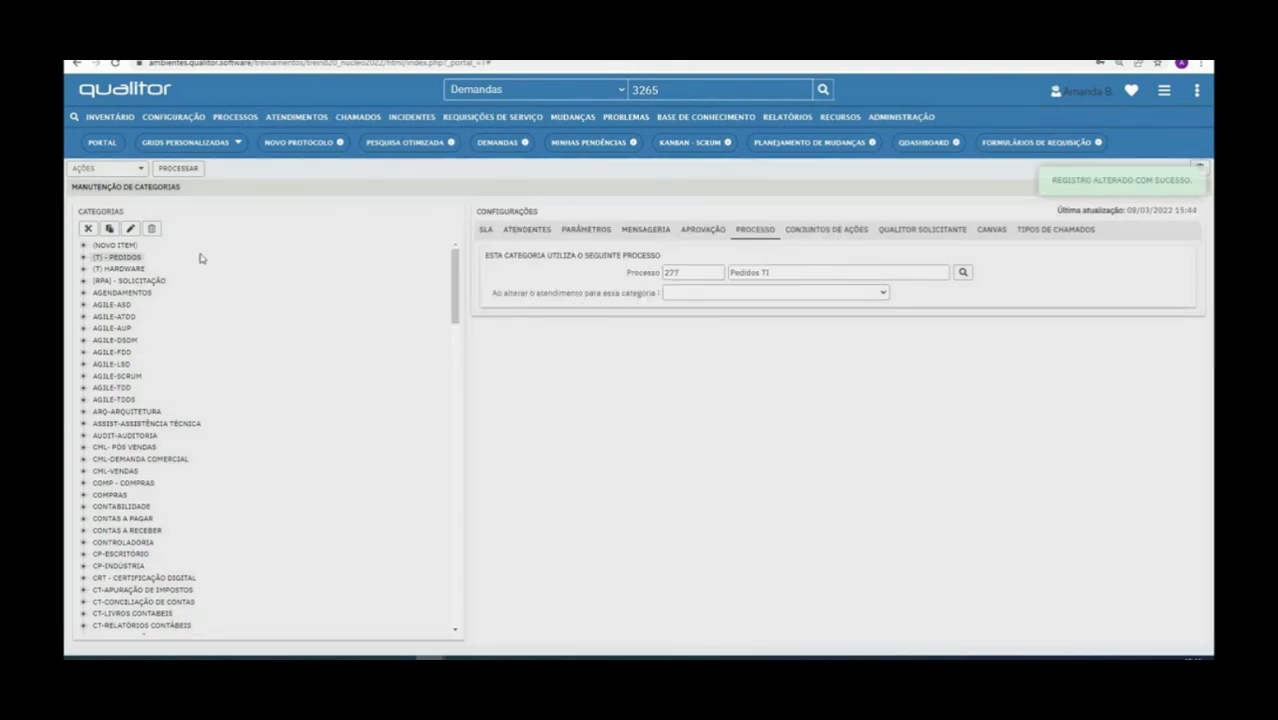
left_click(102, 142)
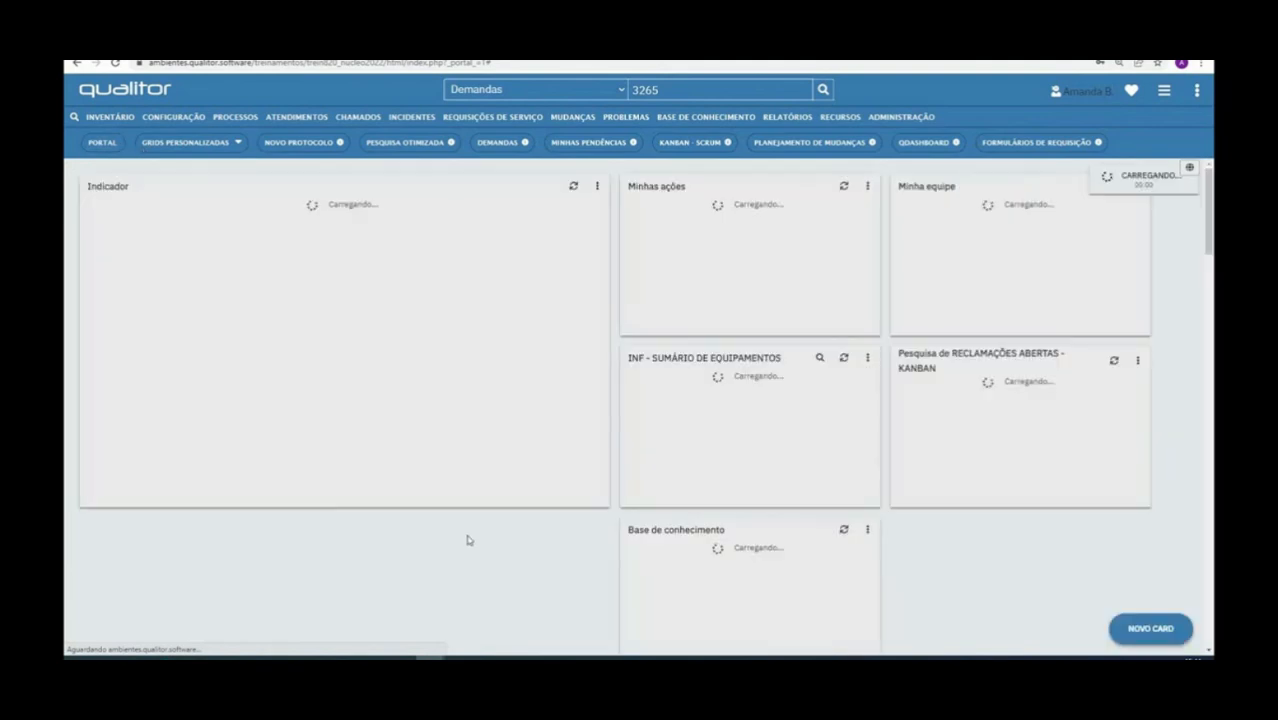
Open the Treinamentos service request form in the service portal
mouse_move(429, 658)
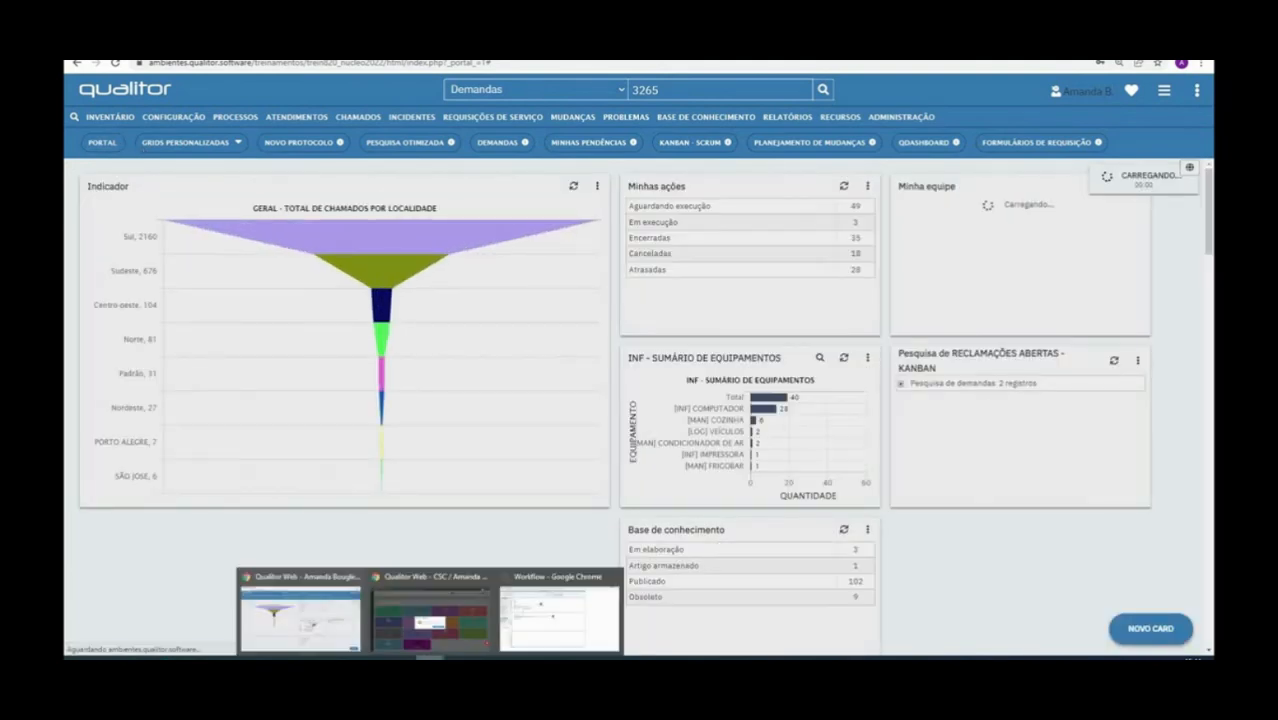
left_click(430, 615)
left_click(743, 424)
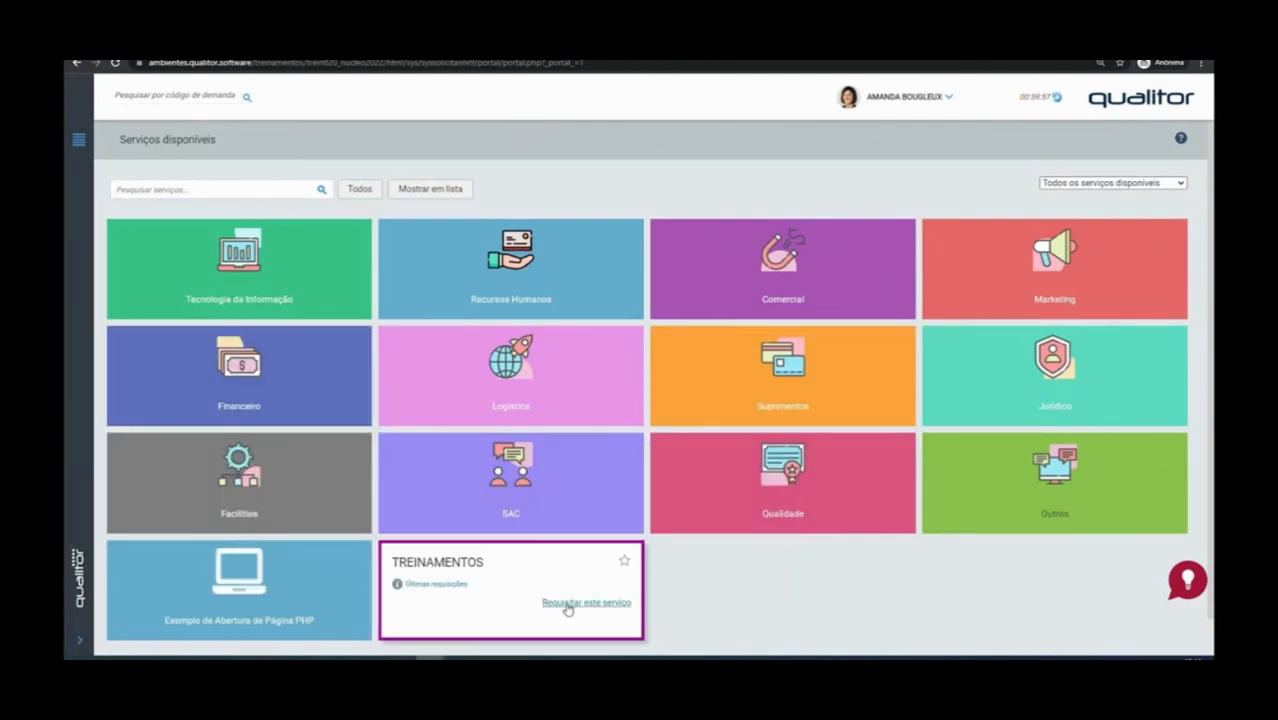
left_click(567, 604)
left_click(769, 354)
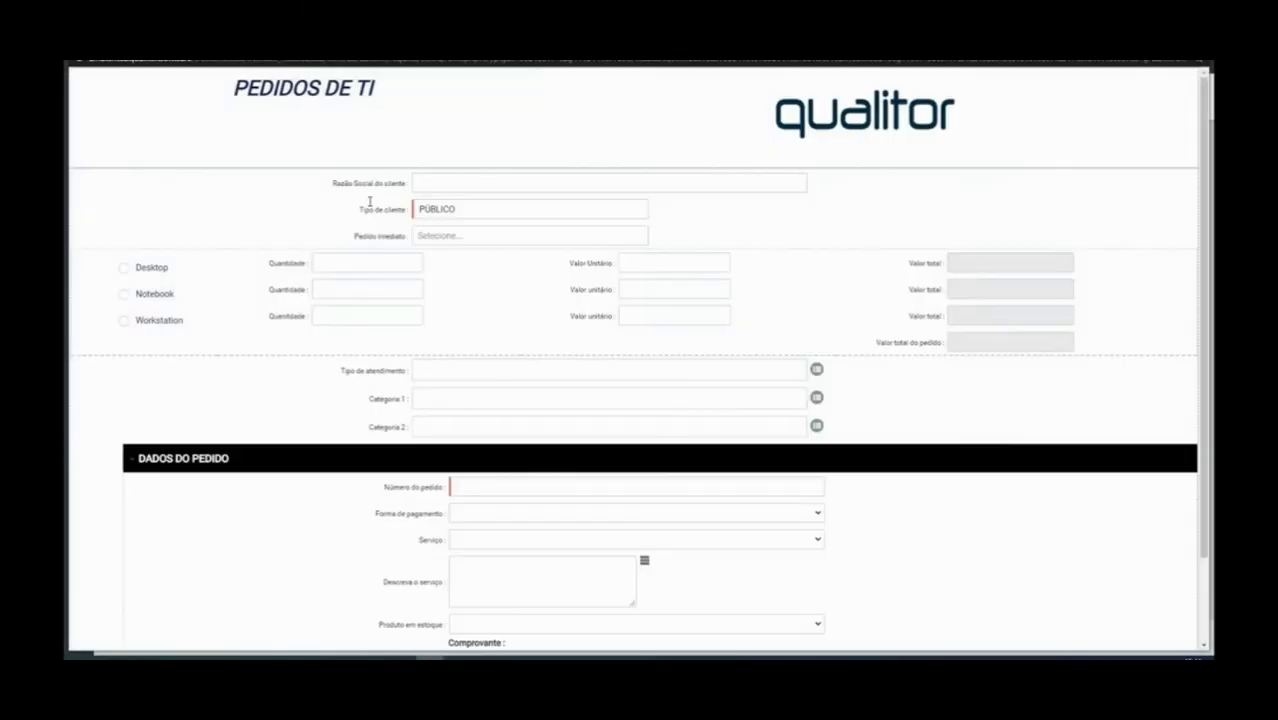
Set client type PRIVADO, Pedido imediato Sim and order number 54545
left_click(436, 185)
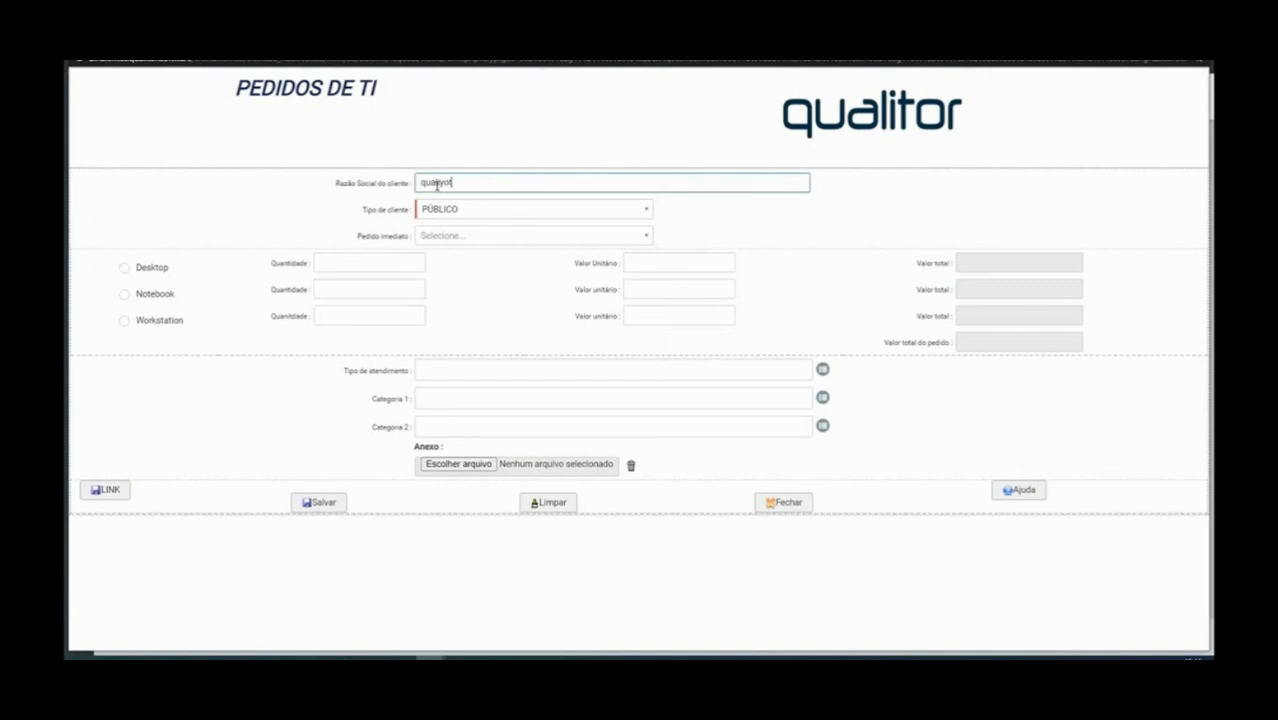
left_click(450, 209)
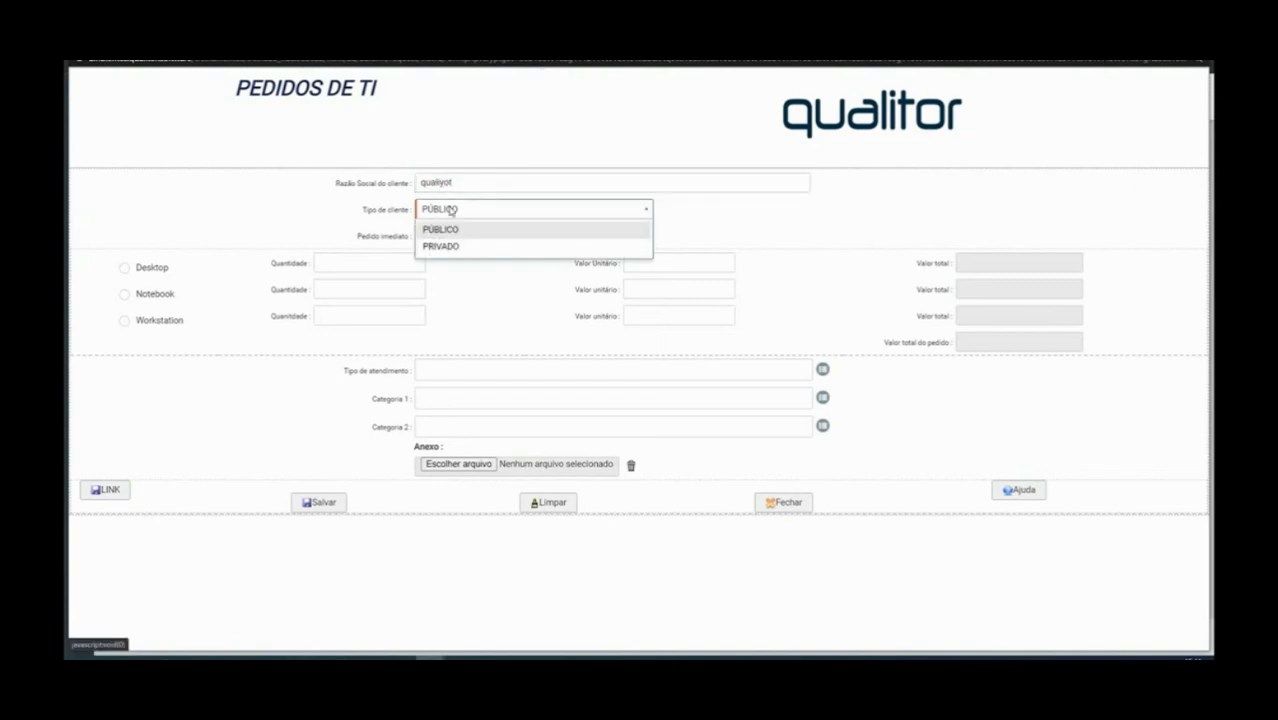
left_click(448, 246)
left_click(456, 237)
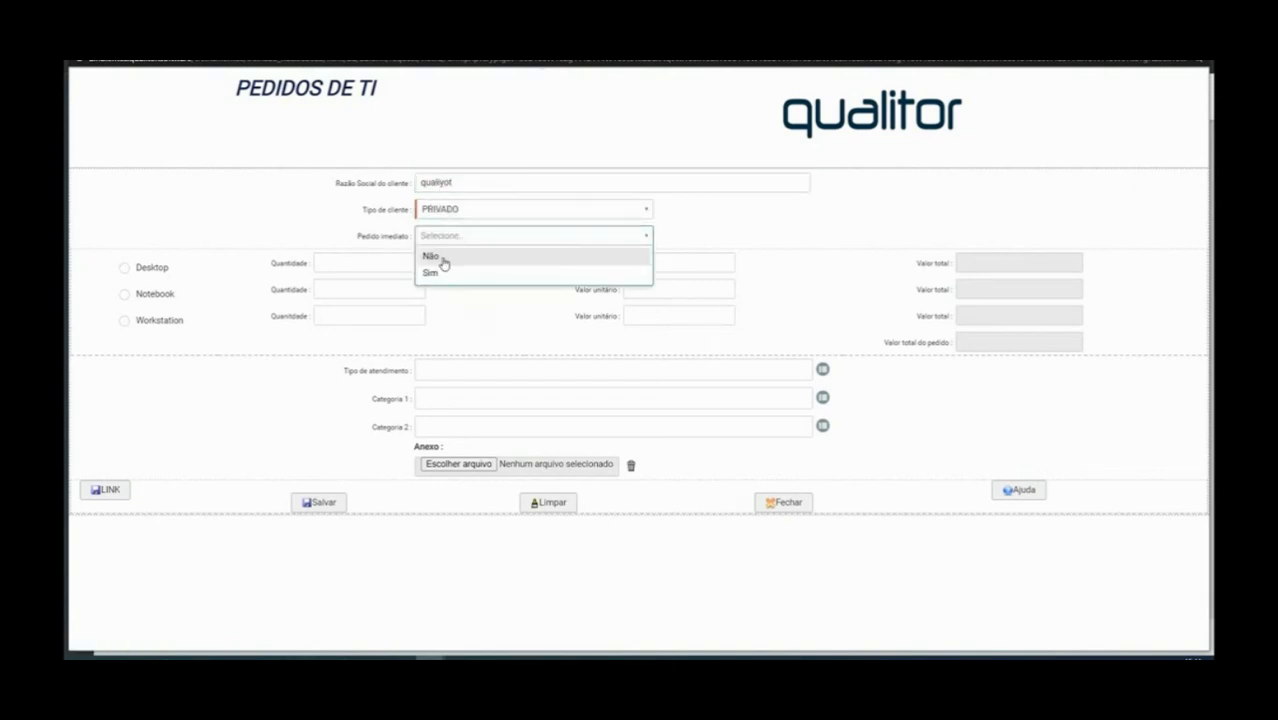
left_click(444, 263)
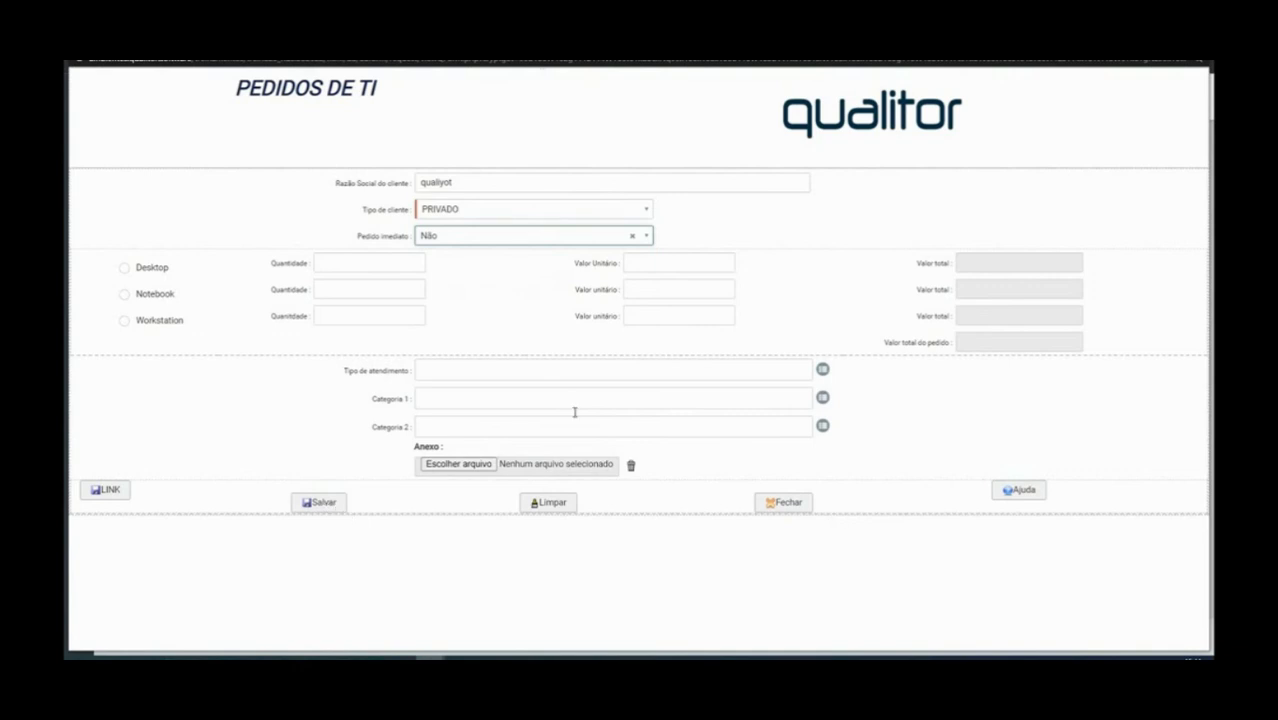
left_click(312, 503)
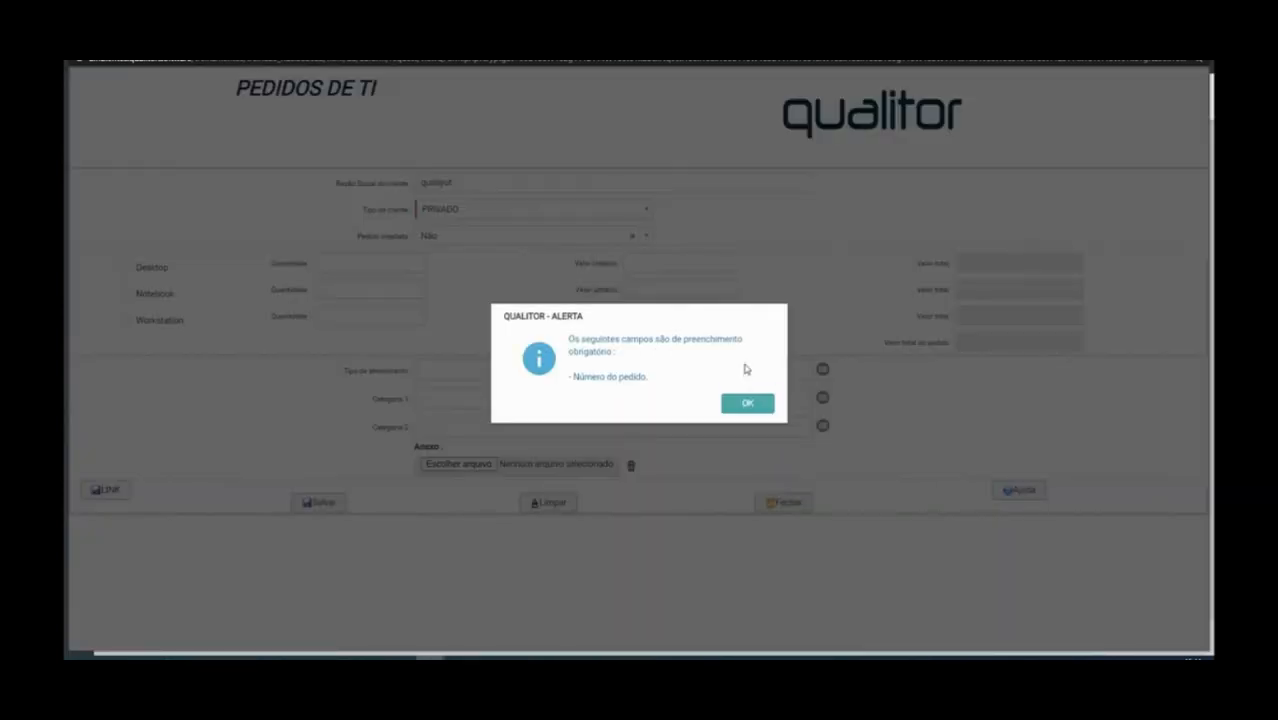
left_click(737, 403)
left_click(423, 240)
left_click(424, 272)
left_click(497, 488)
type("54545")
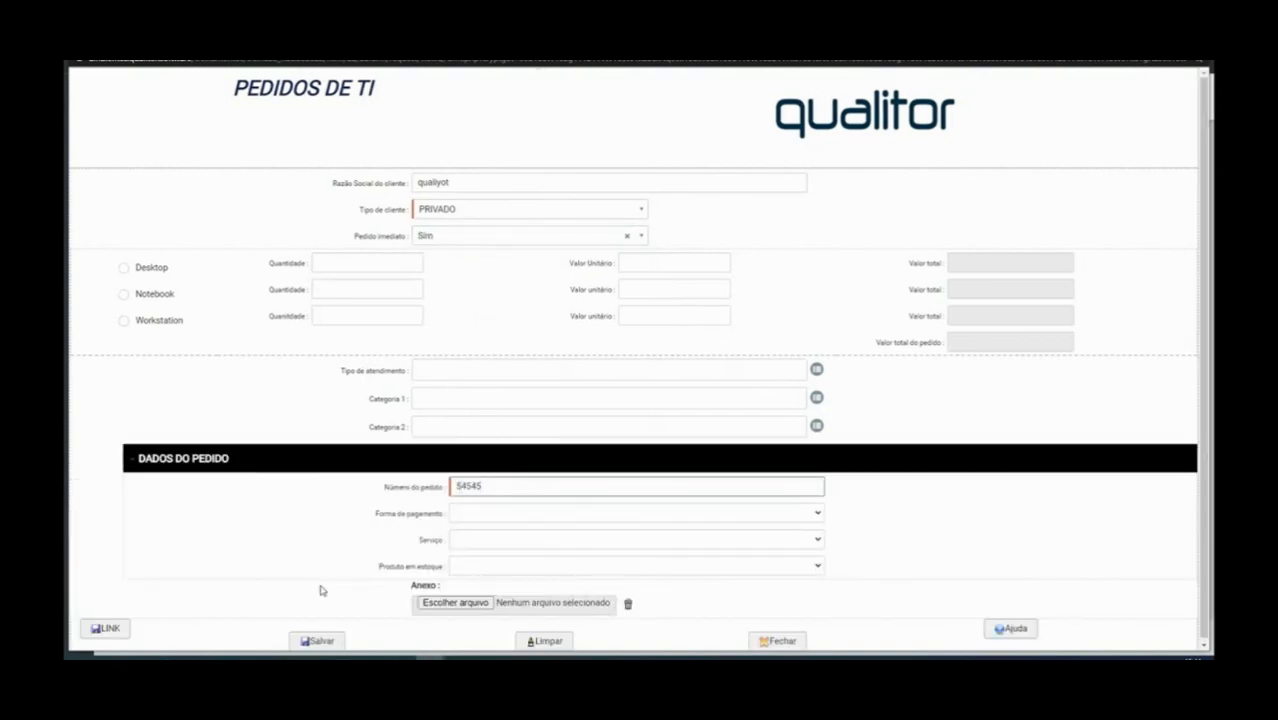
left_click(316, 640)
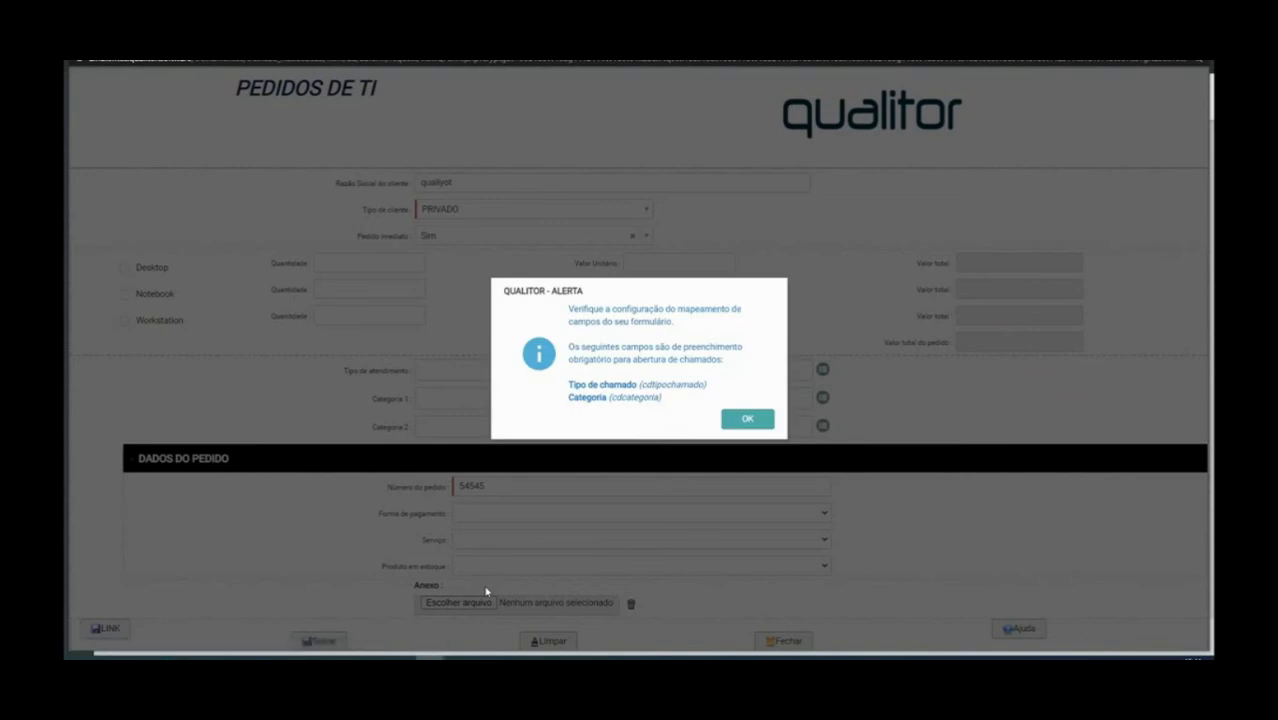
left_click(727, 420)
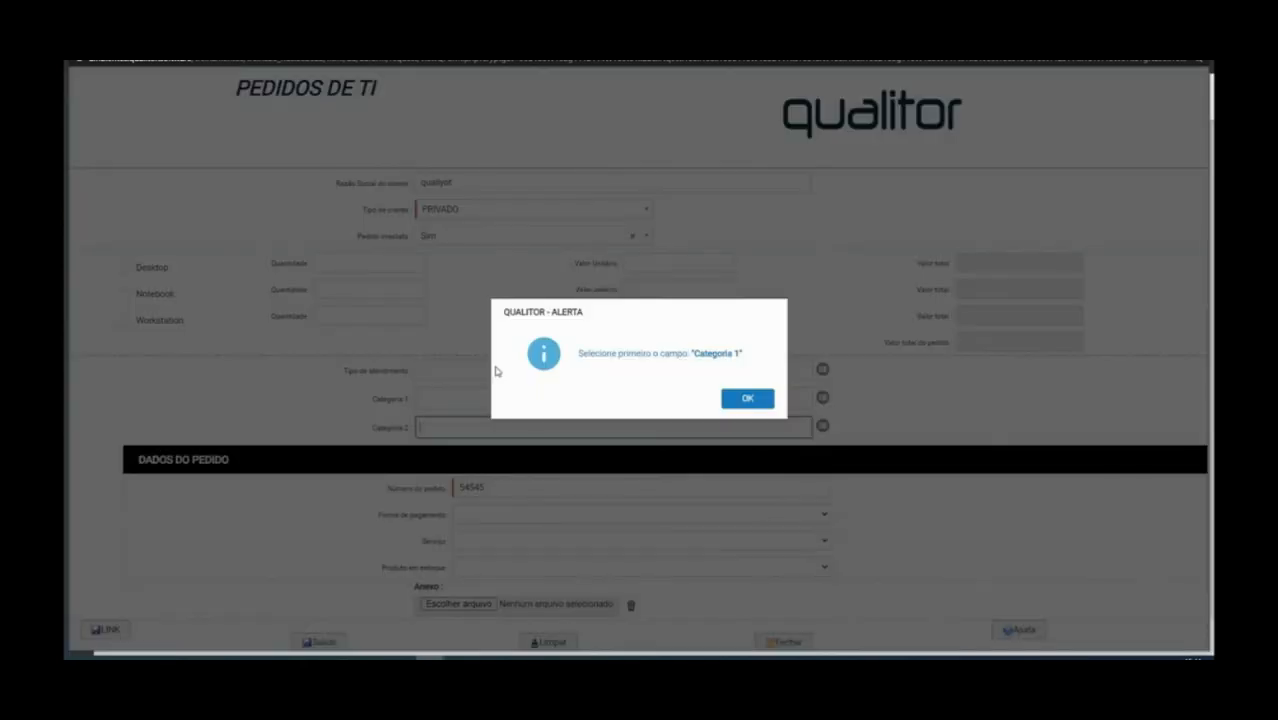
left_click(740, 399)
Set the Tipo de atendimento to Pedidos
left_click(575, 368)
left_click(613, 370)
type("pedido")
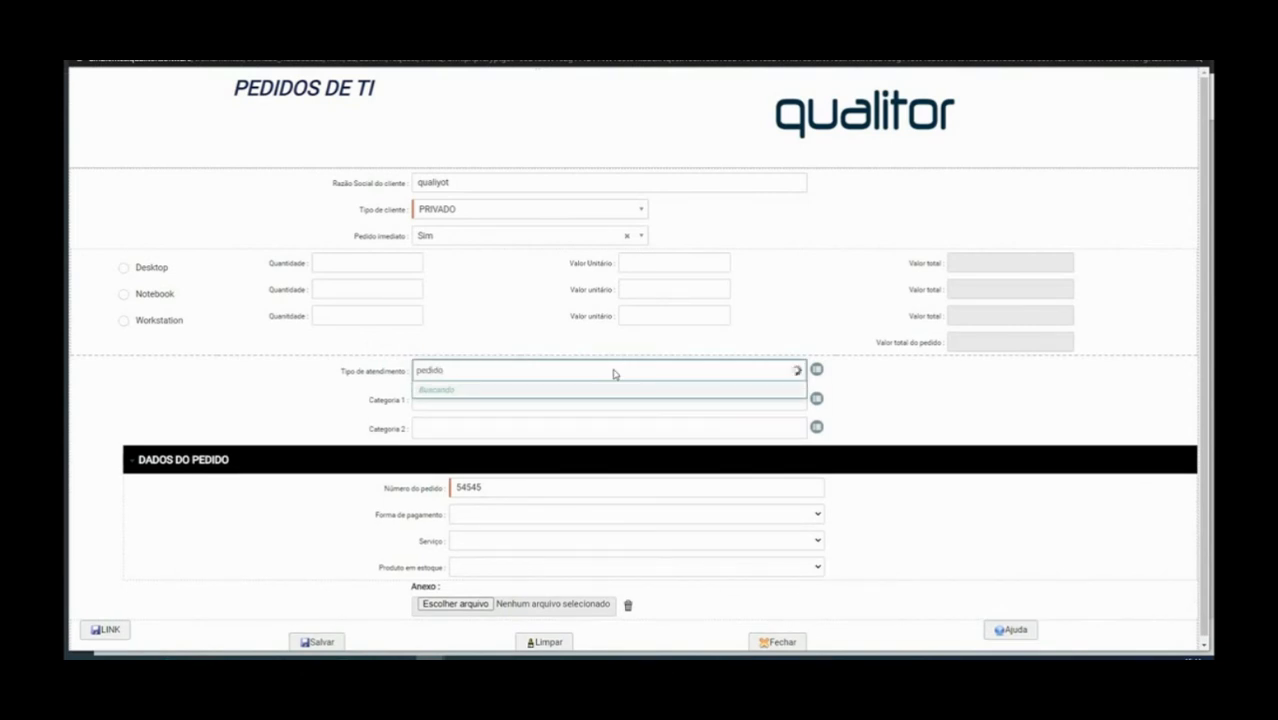
key("BackSpace")
key("BackSpace")
key("BackSpace")
key("BackSpace")
key("BackSpace")
key("BackSpace")
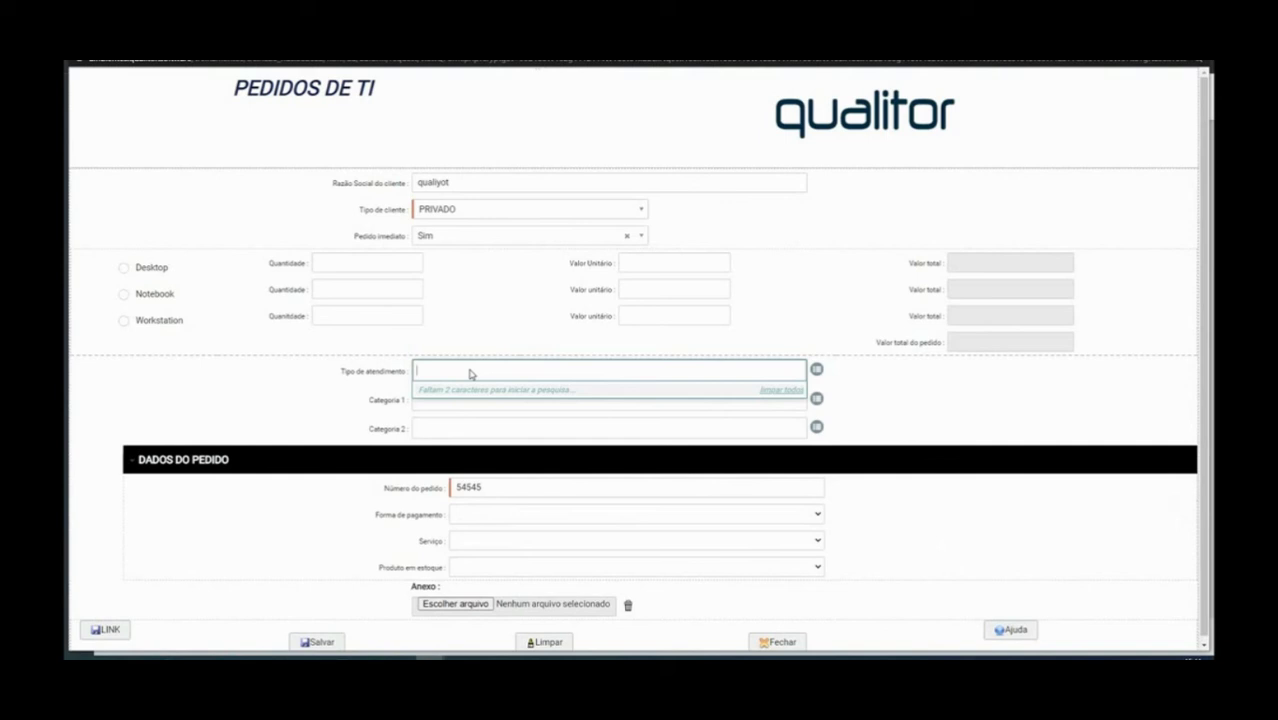
type("treina")
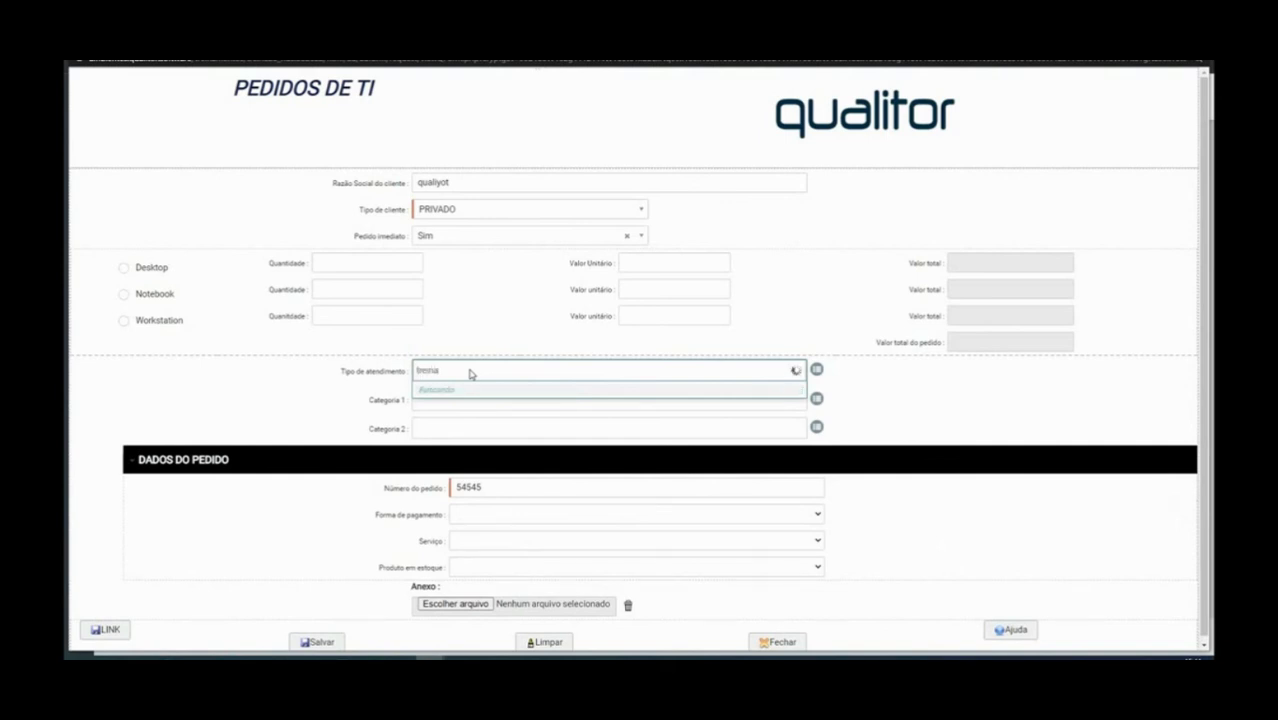
left_click(830, 362)
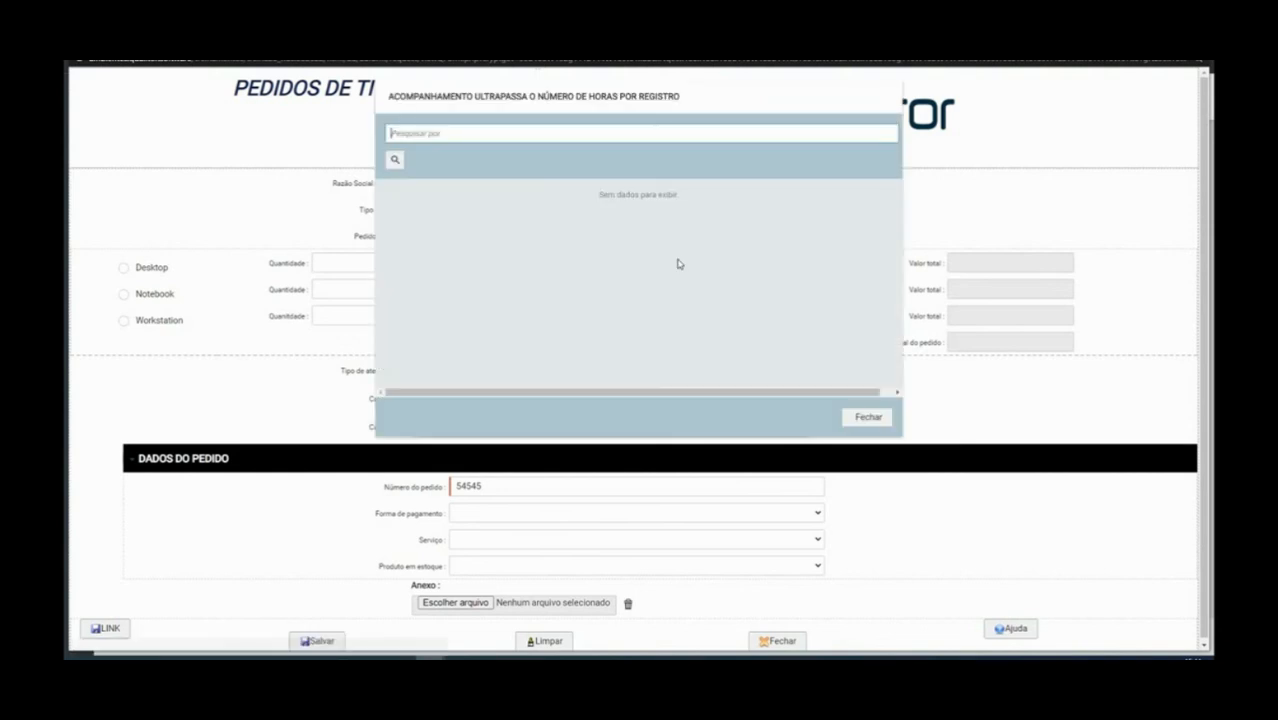
type("pedi")
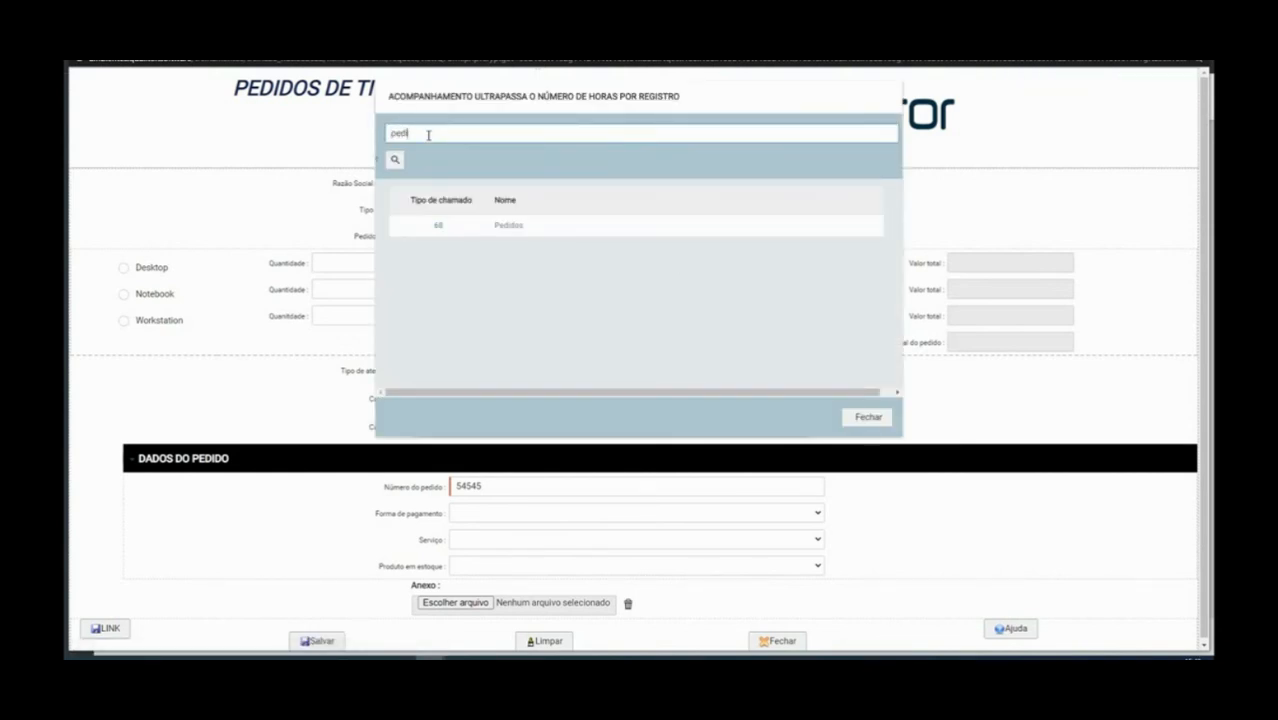
left_click(436, 228)
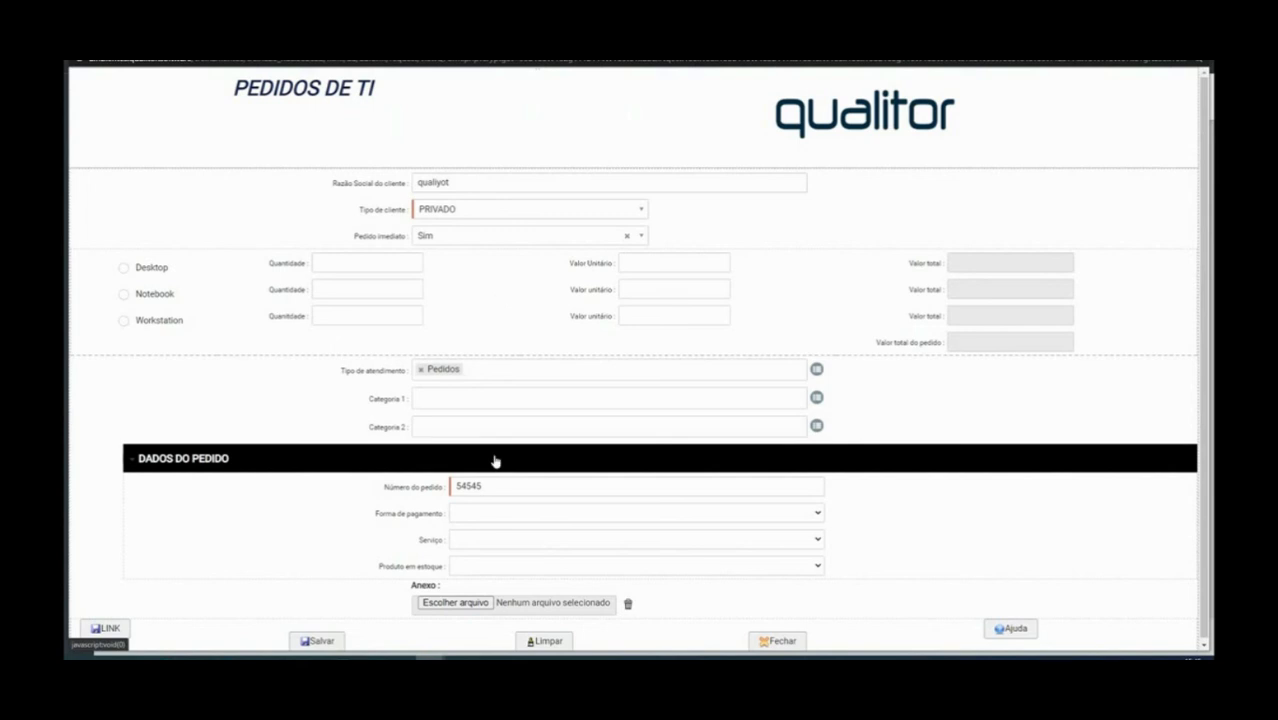
Choose (T) - Pedidos and DESKTOP as categories, save, and confirm call creation
left_click(436, 397)
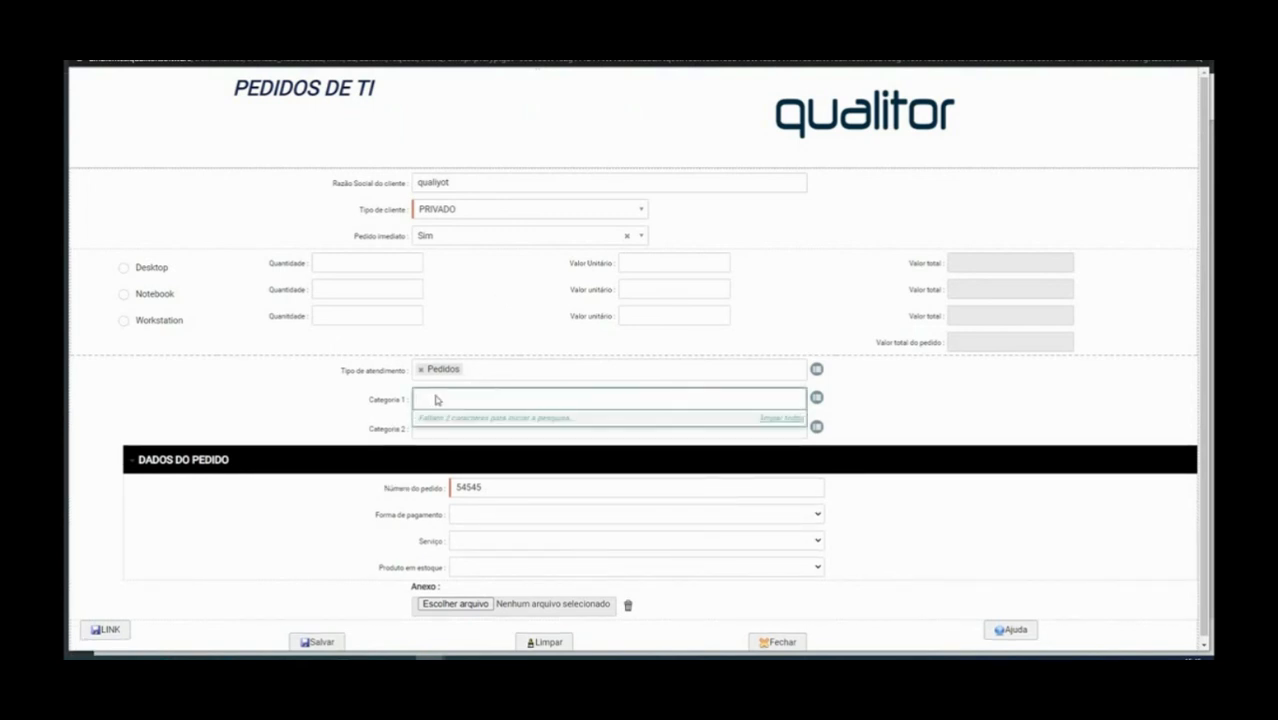
type("ped")
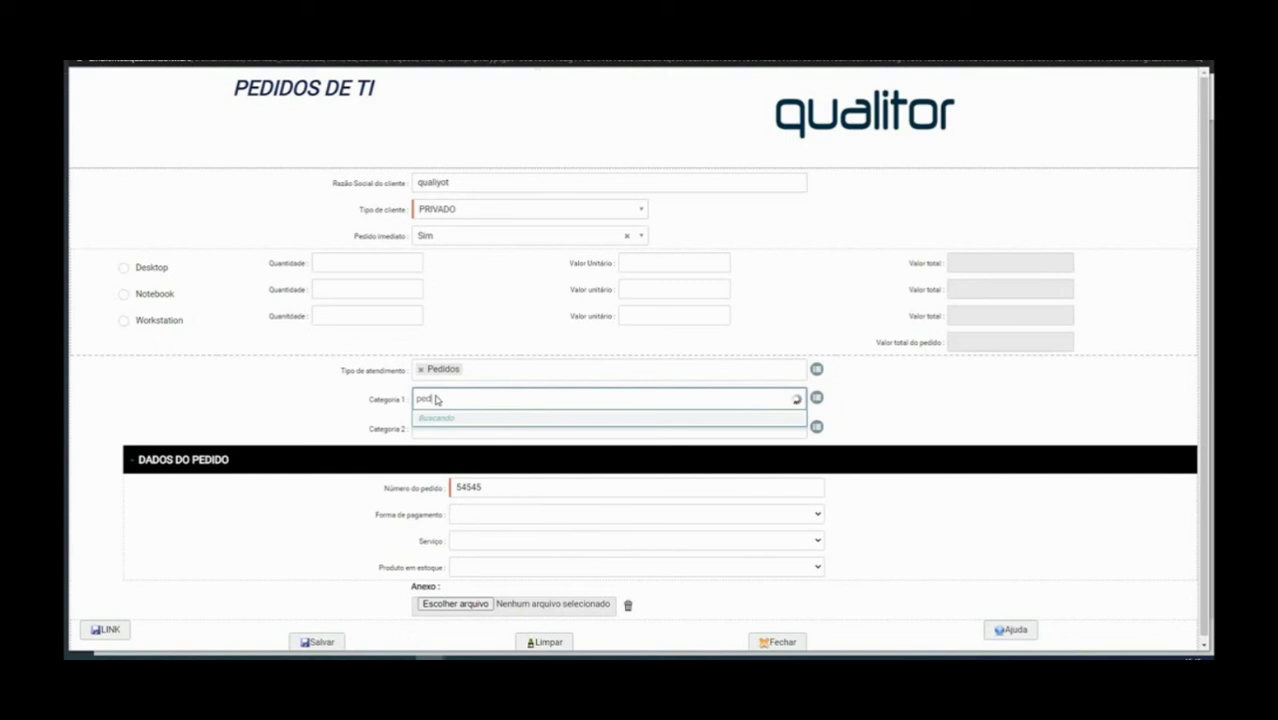
left_click(447, 421)
left_click(448, 430)
type("desk")
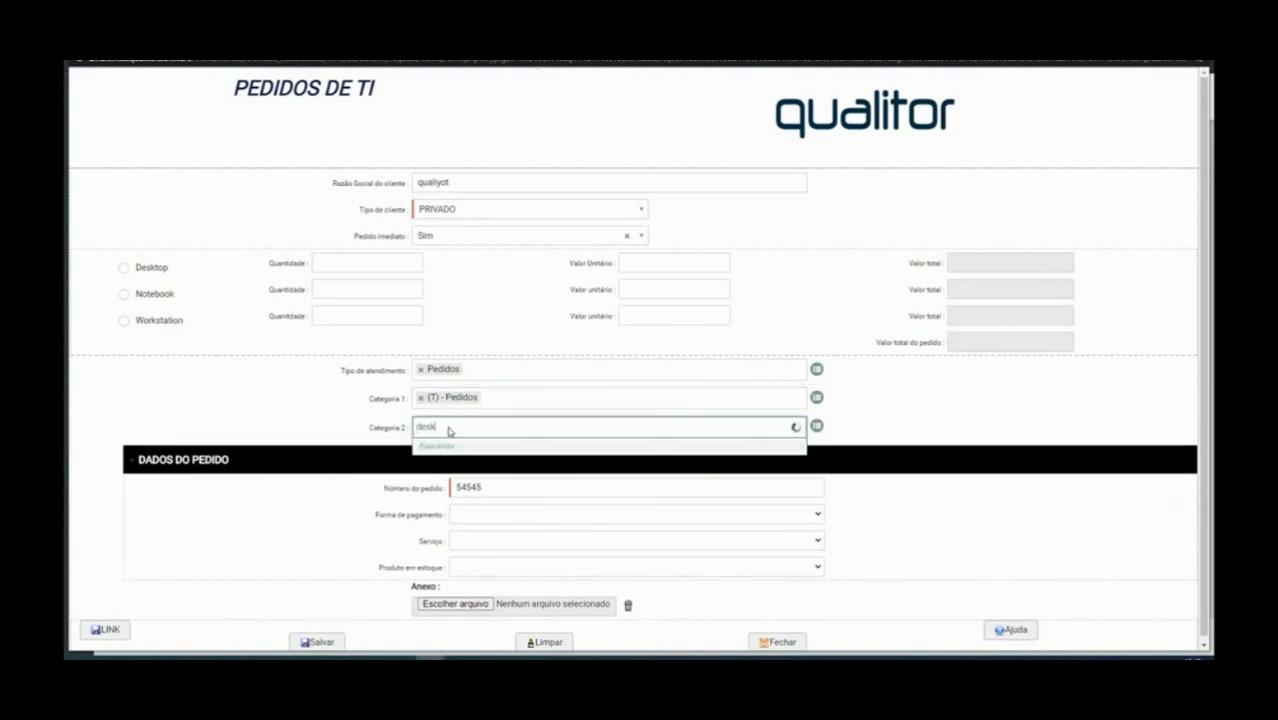
left_click(458, 448)
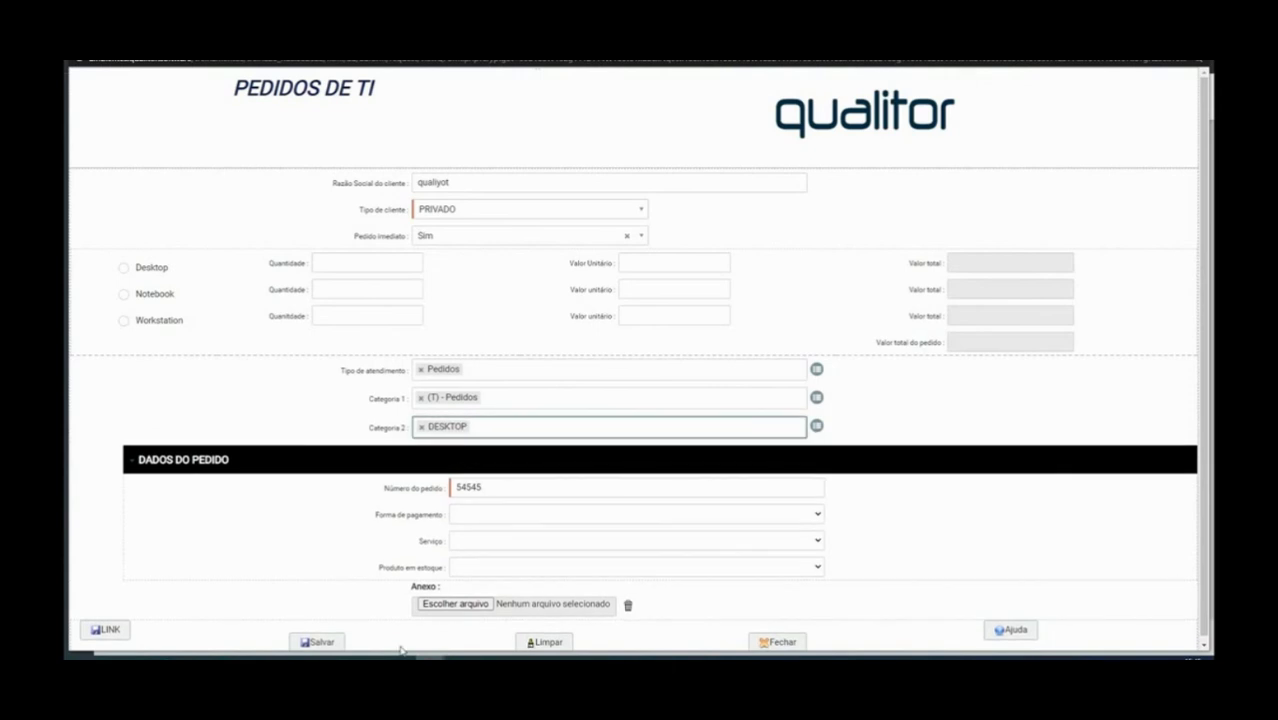
left_click(330, 645)
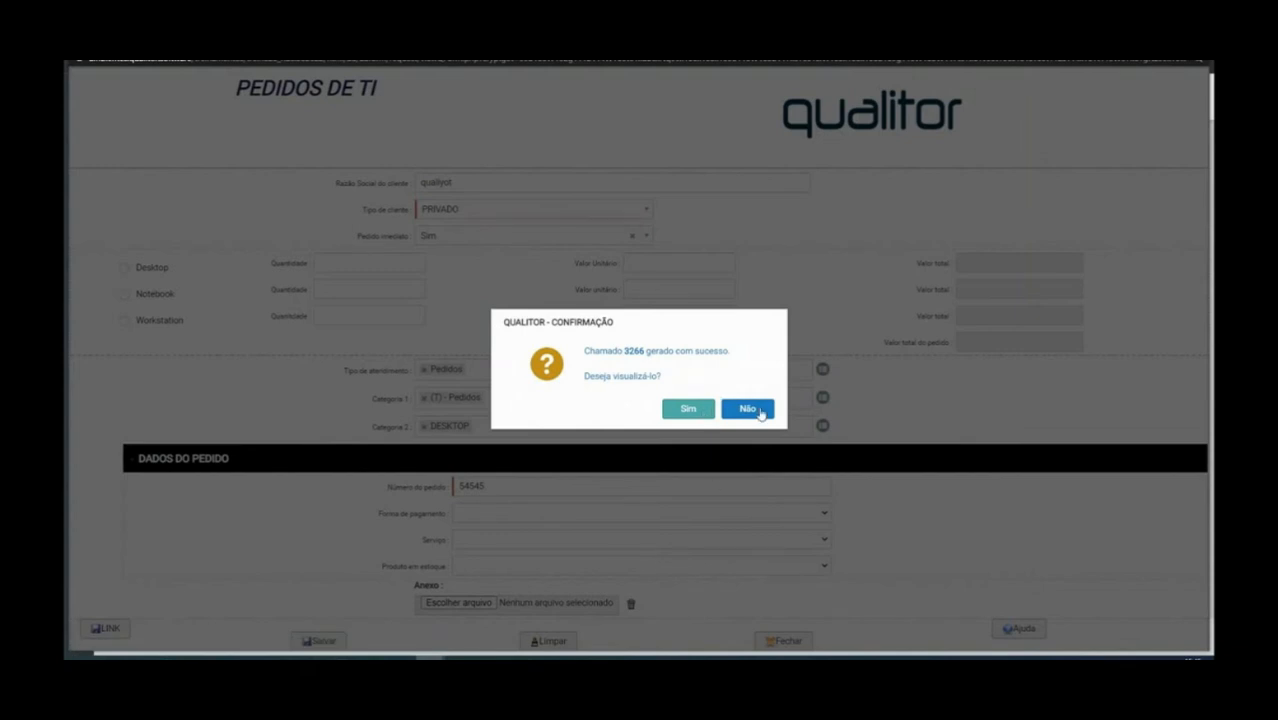
left_click(687, 410)
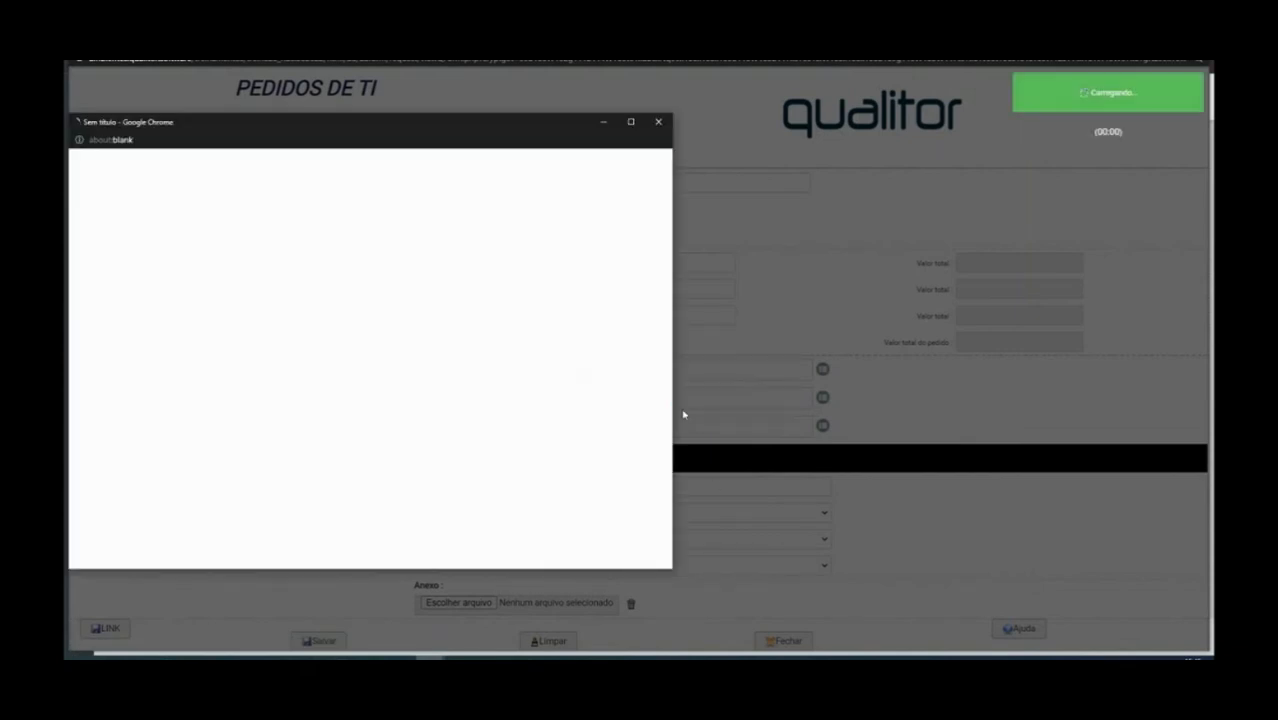
Search Qualitor Web demands for 3266 and open its record from the results
left_click(656, 116)
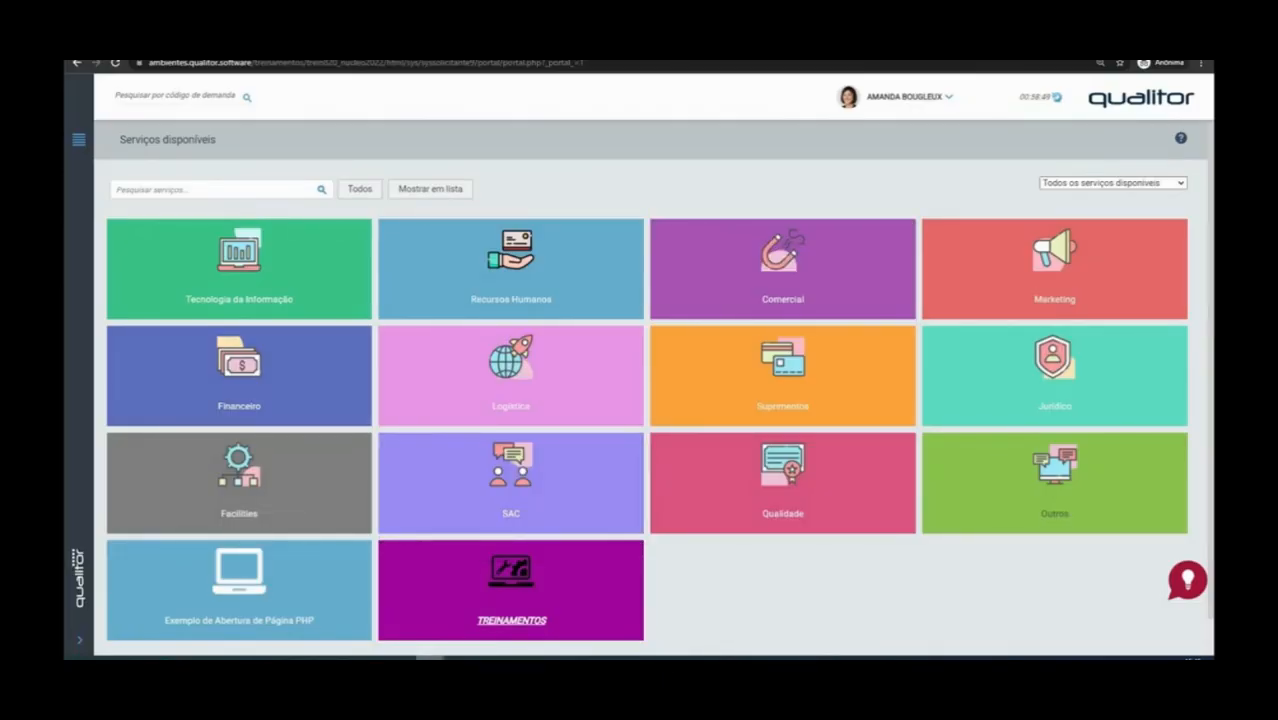
mouse_move(430, 657)
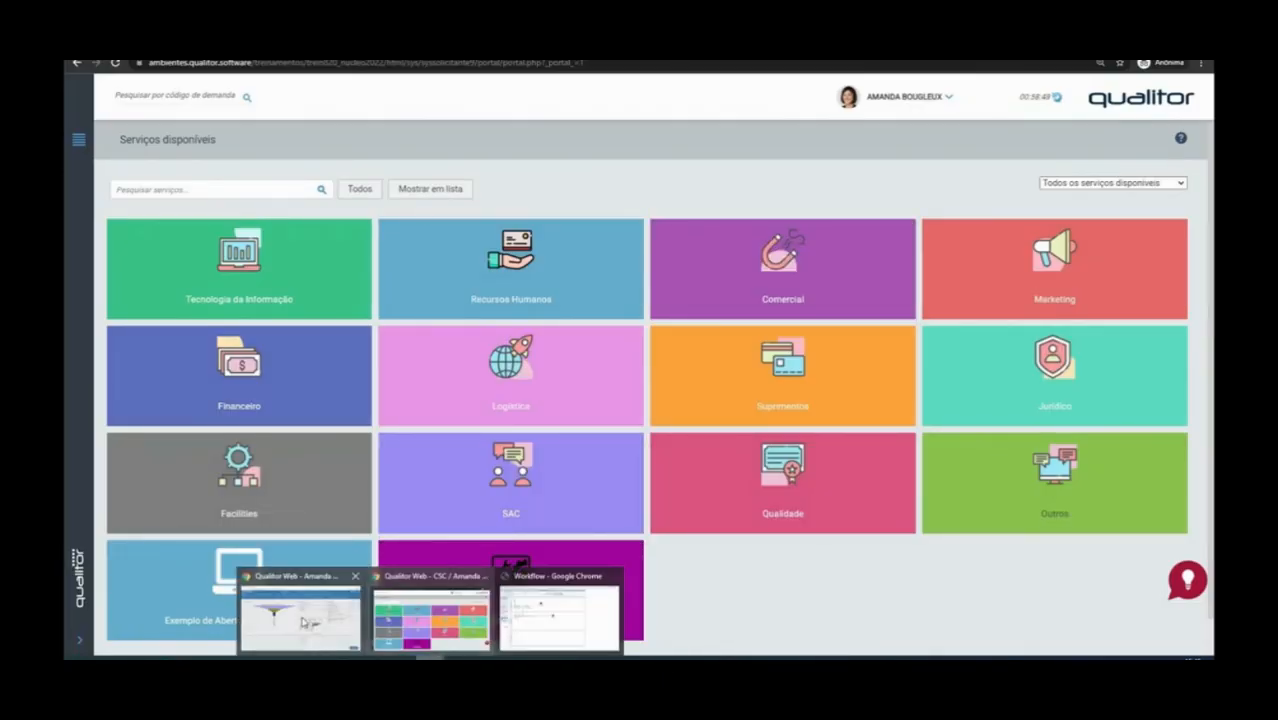
left_click(303, 622)
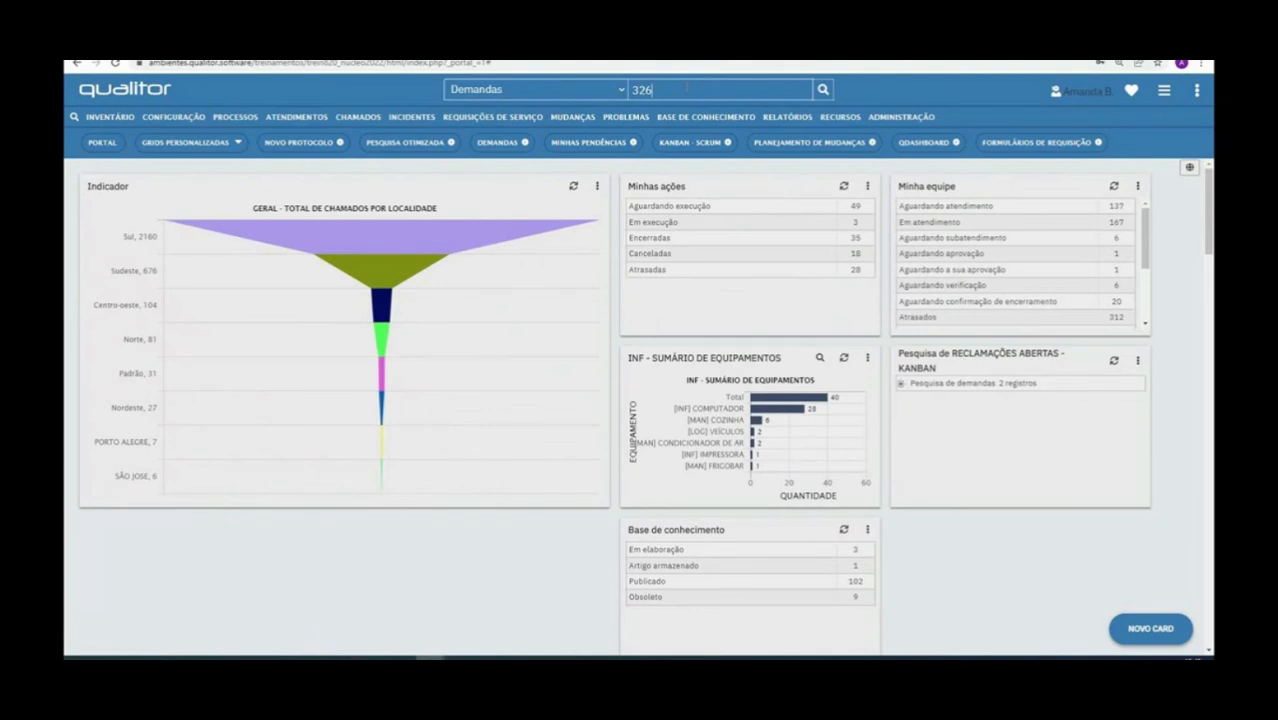
left_click(821, 90)
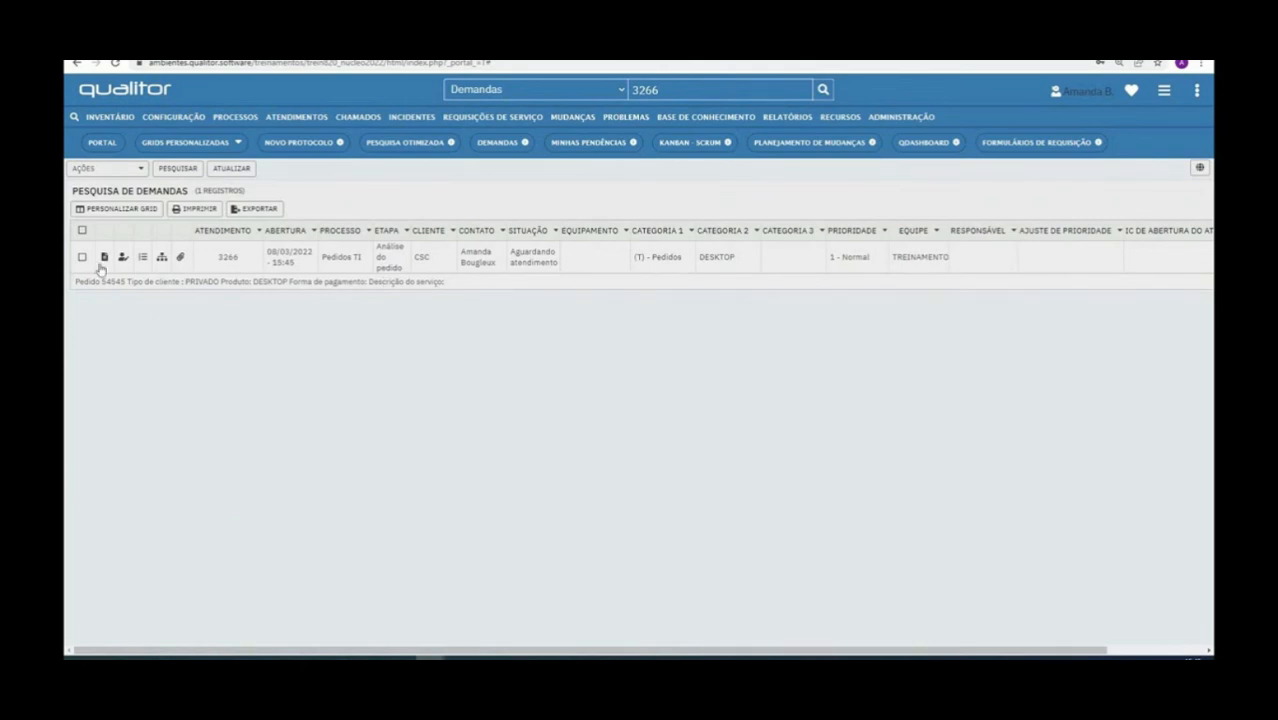
left_click(104, 258)
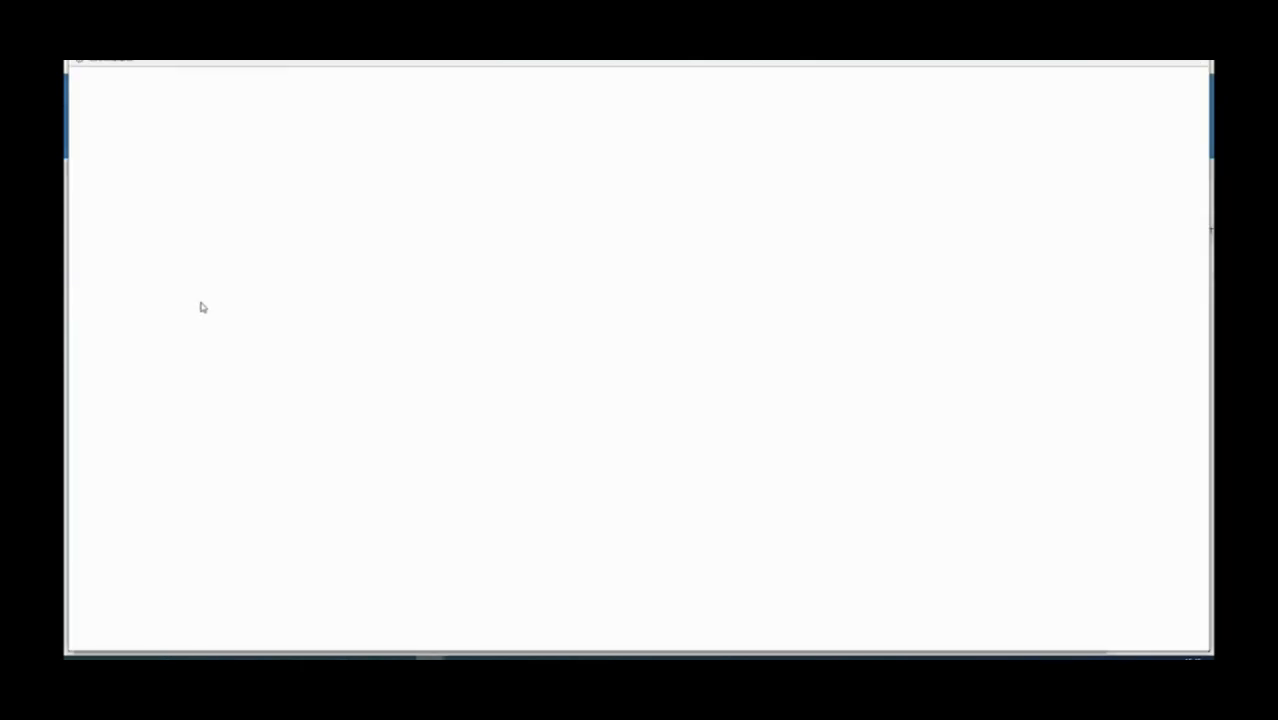
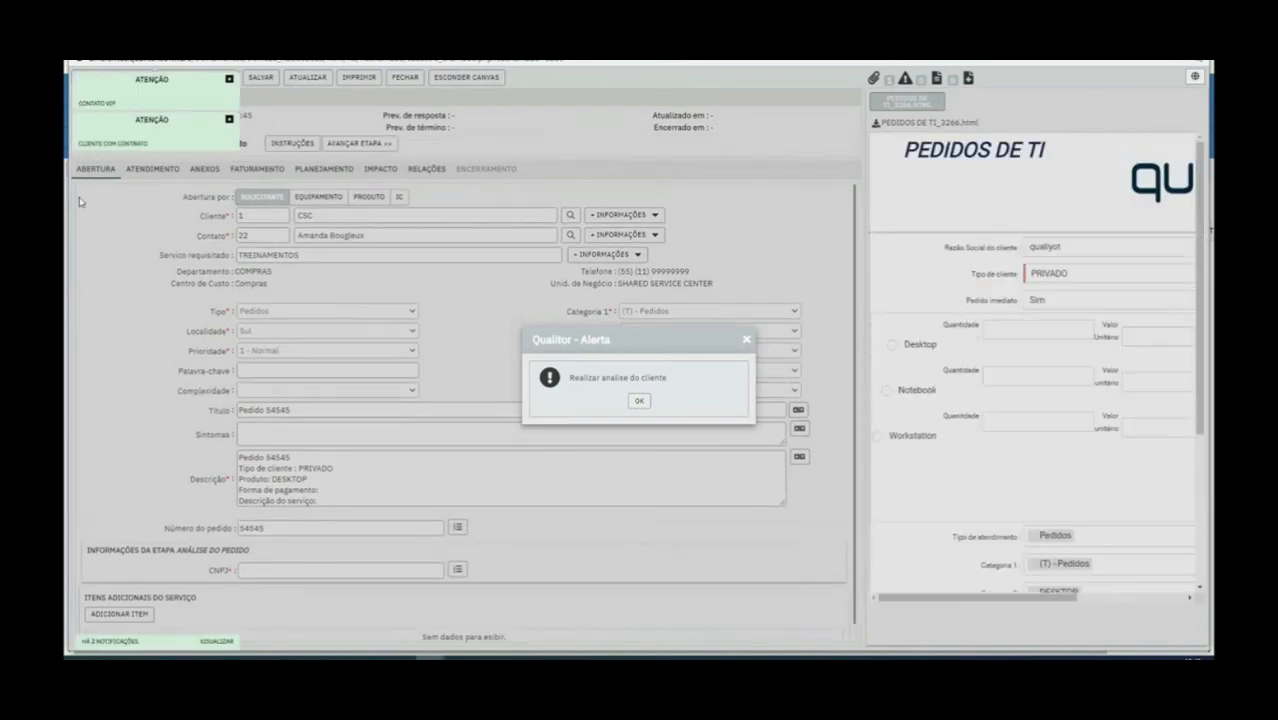
Dismiss both ATENÇÃO notices and acknowledge the client-analysis alert on ticket 3266
left_click(229, 120)
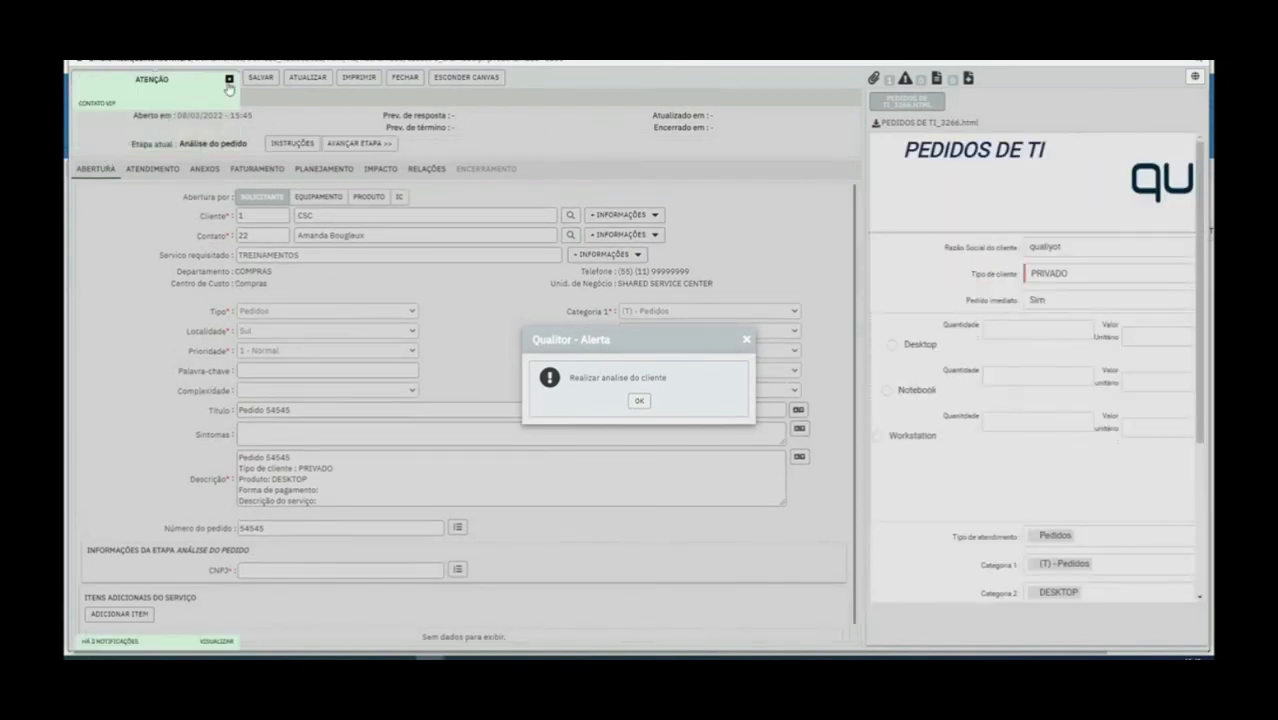
left_click(229, 78)
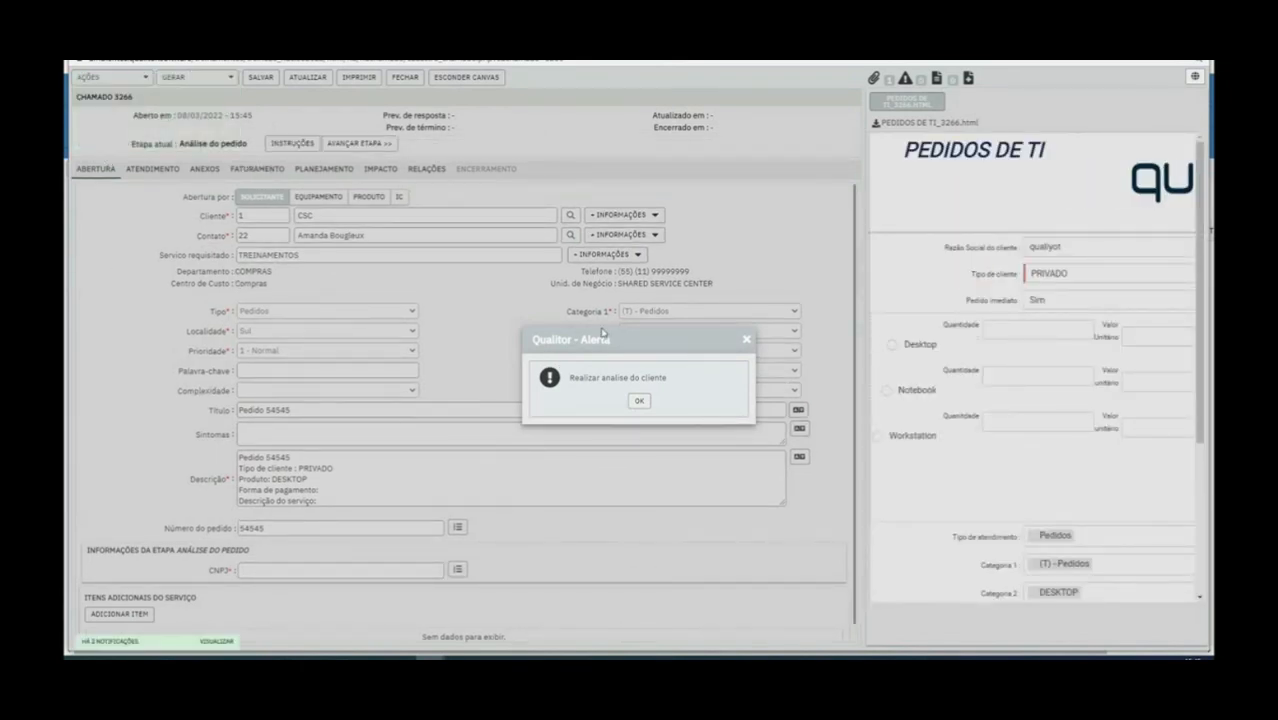
left_click_drag(601, 334, 517, 333)
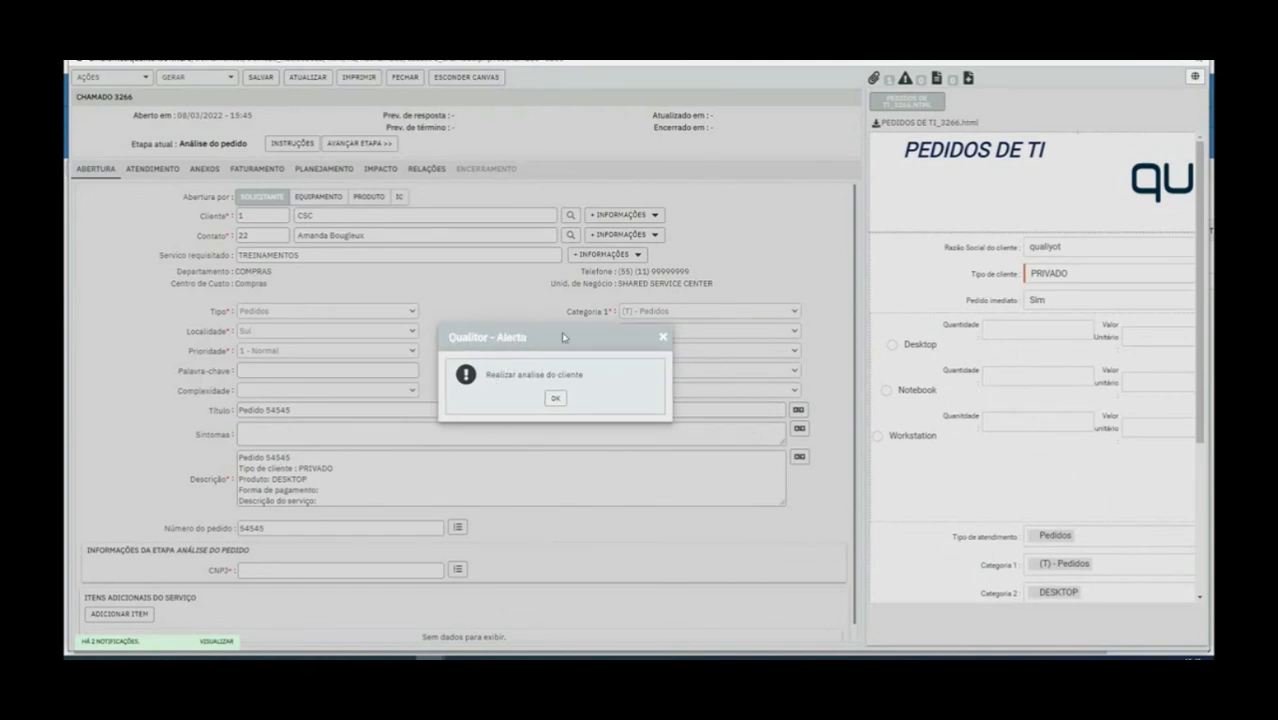
left_click(556, 398)
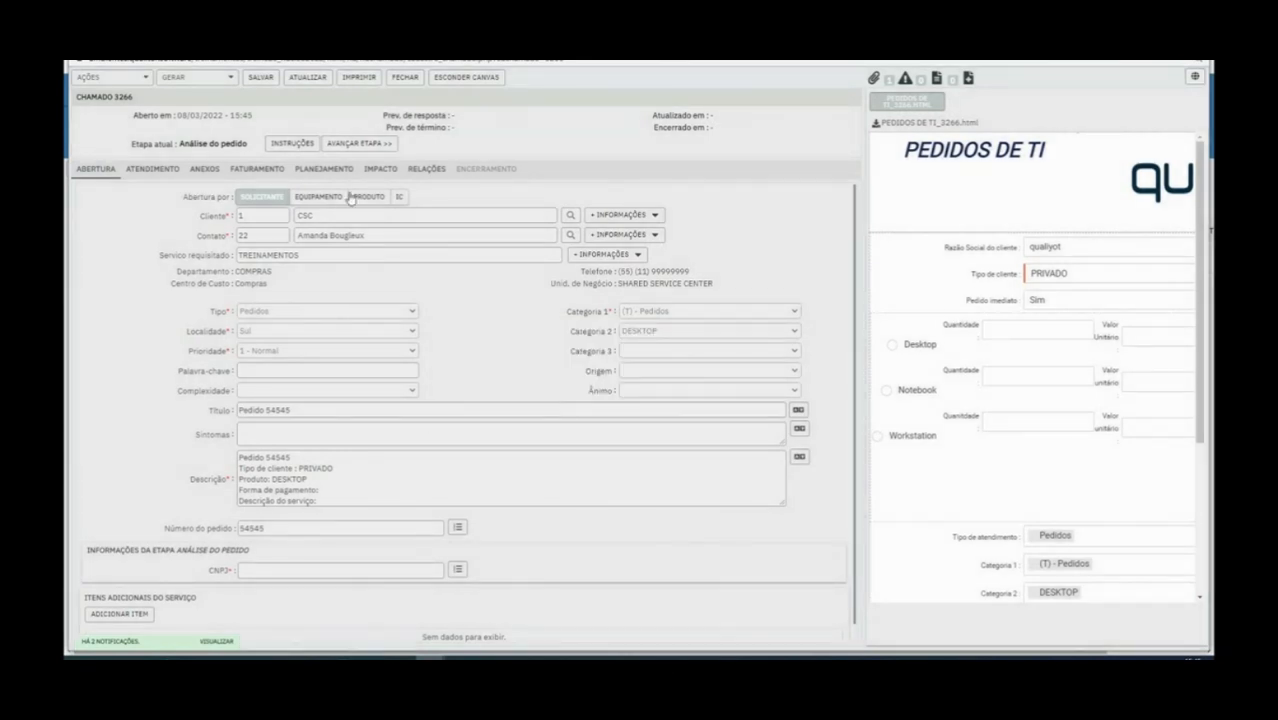
Review the stage instructions and attempt Avançar etapa, which reports CNPJ as required
left_click(291, 144)
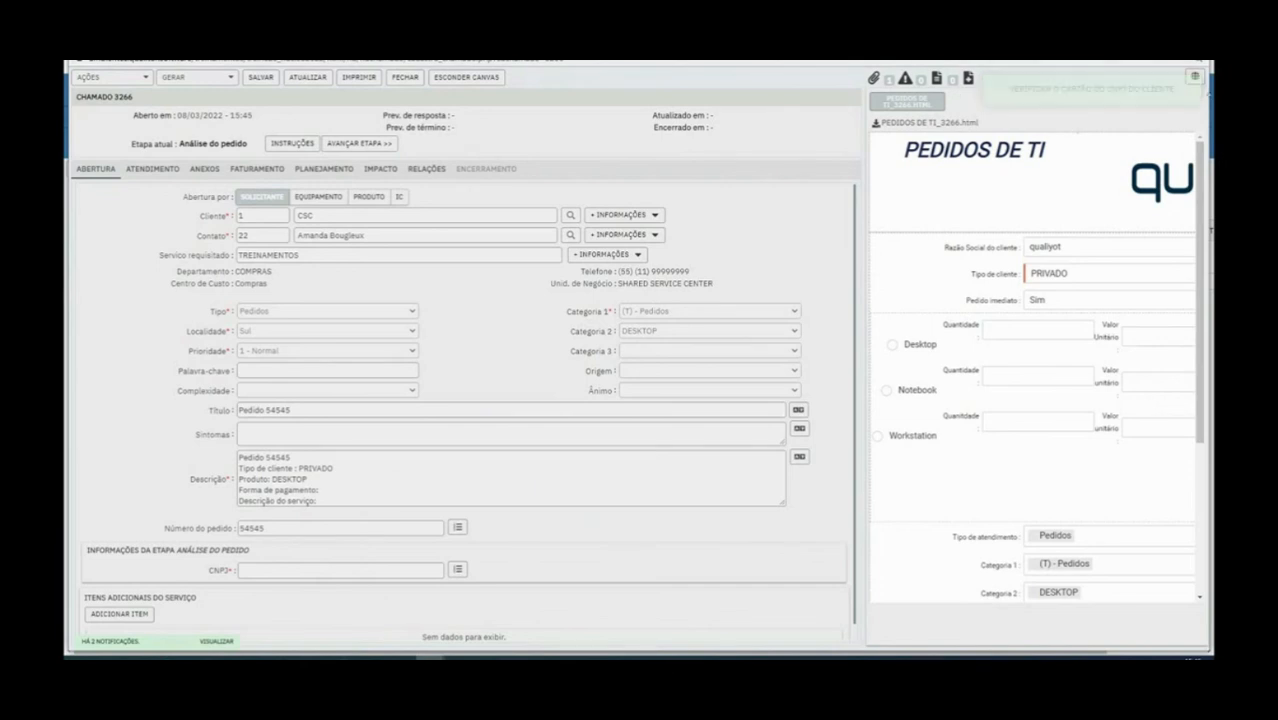
left_click(289, 146)
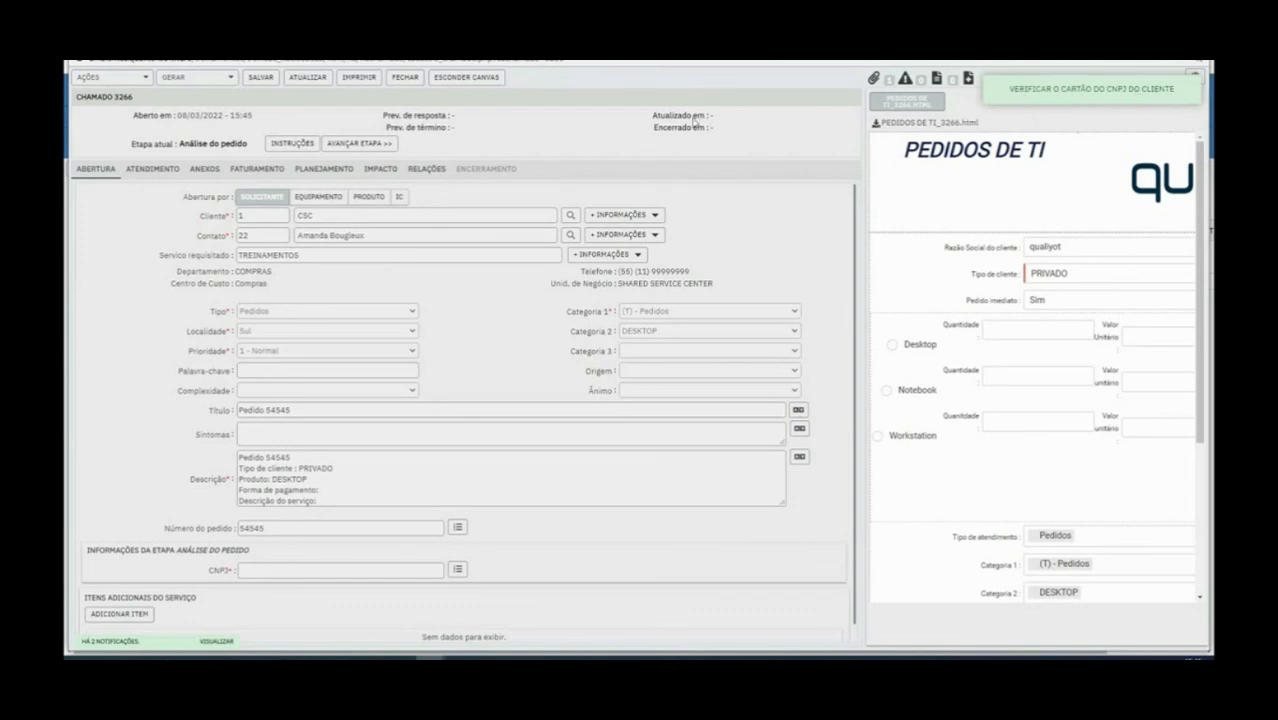
left_click(376, 145)
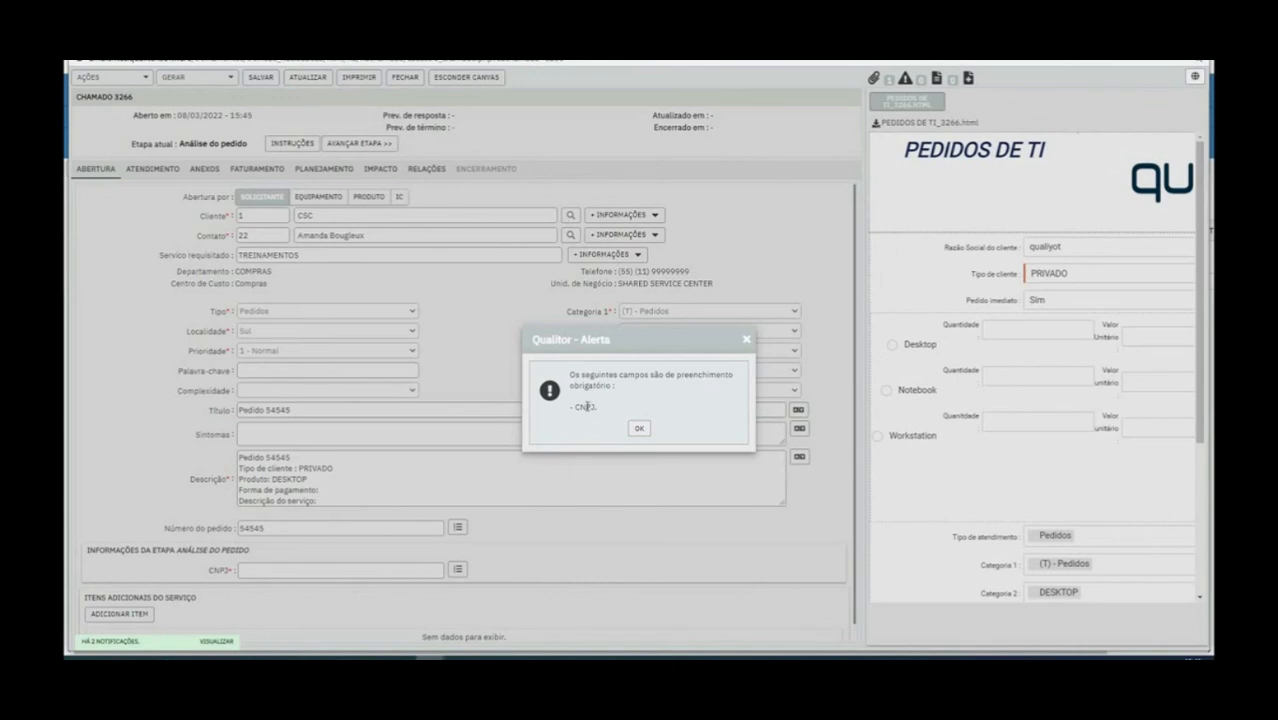
Dismiss the CNPJ alert, retry advancing, and acknowledge the alert requiring a 20 - Remoto follow-up
left_click_drag(568, 408, 609, 410)
left_click(639, 429)
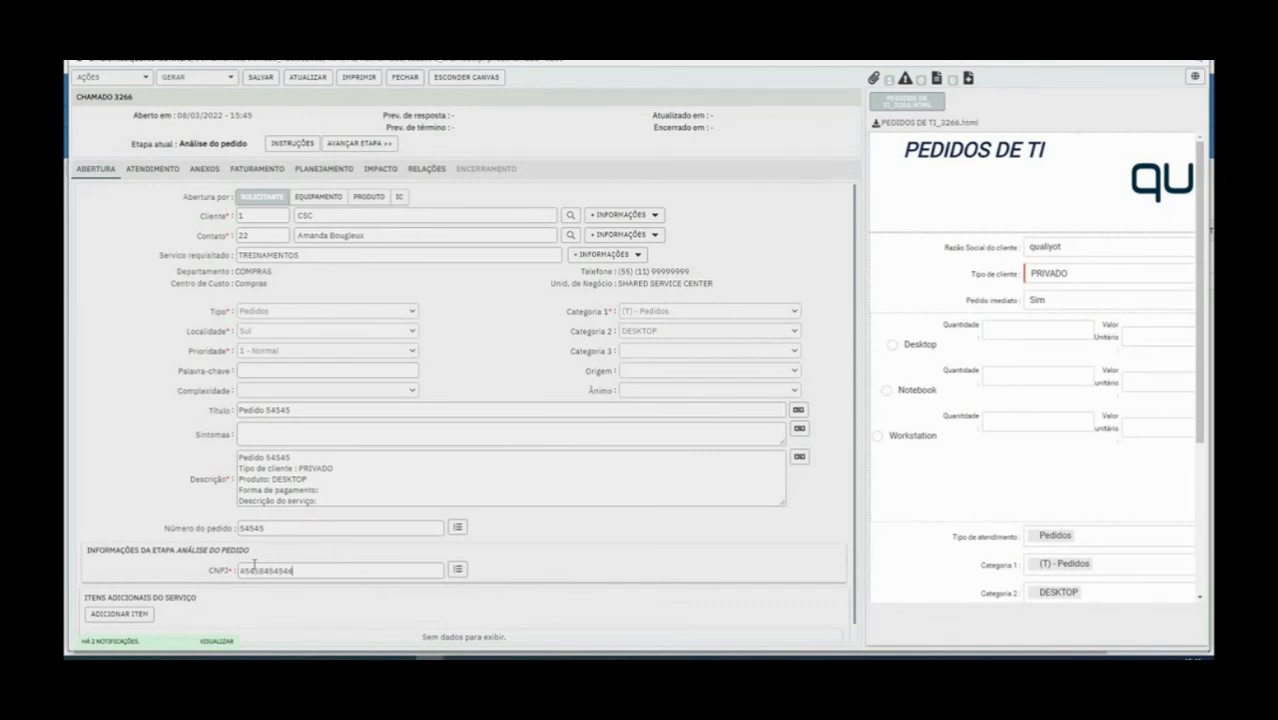
left_click(352, 147)
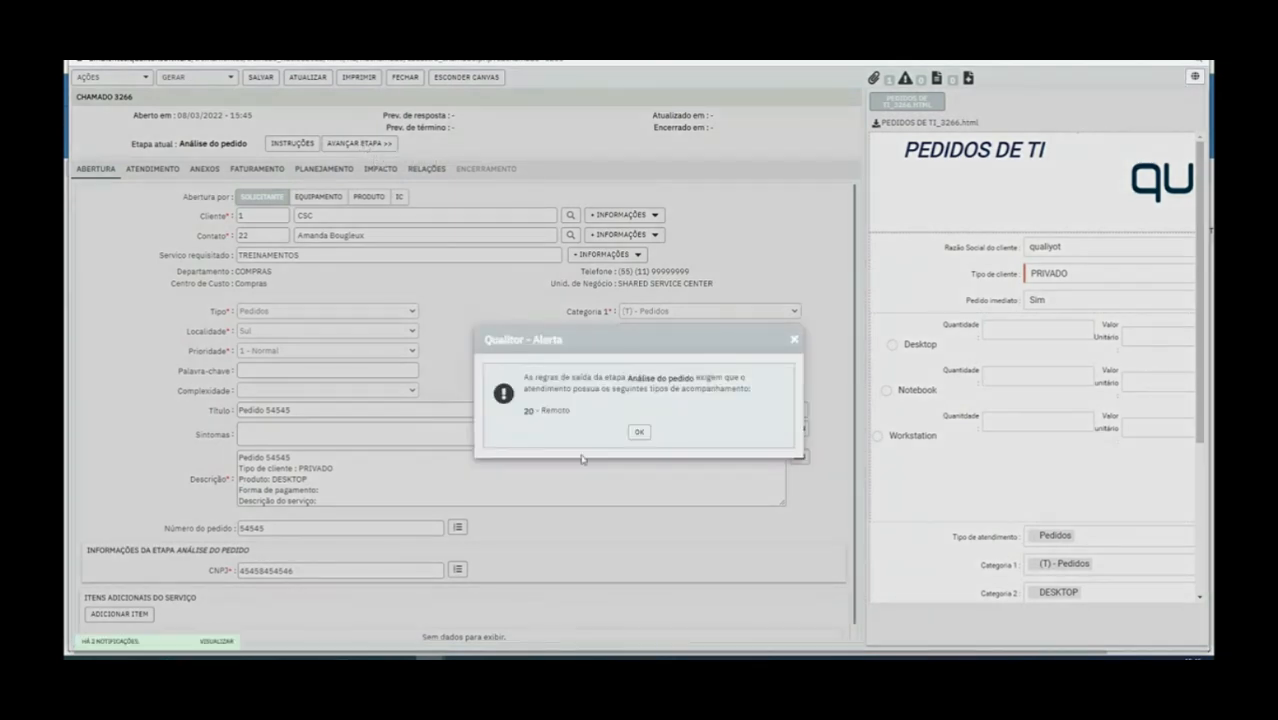
triple_click(519, 415)
left_click(587, 416)
triple_click(517, 416)
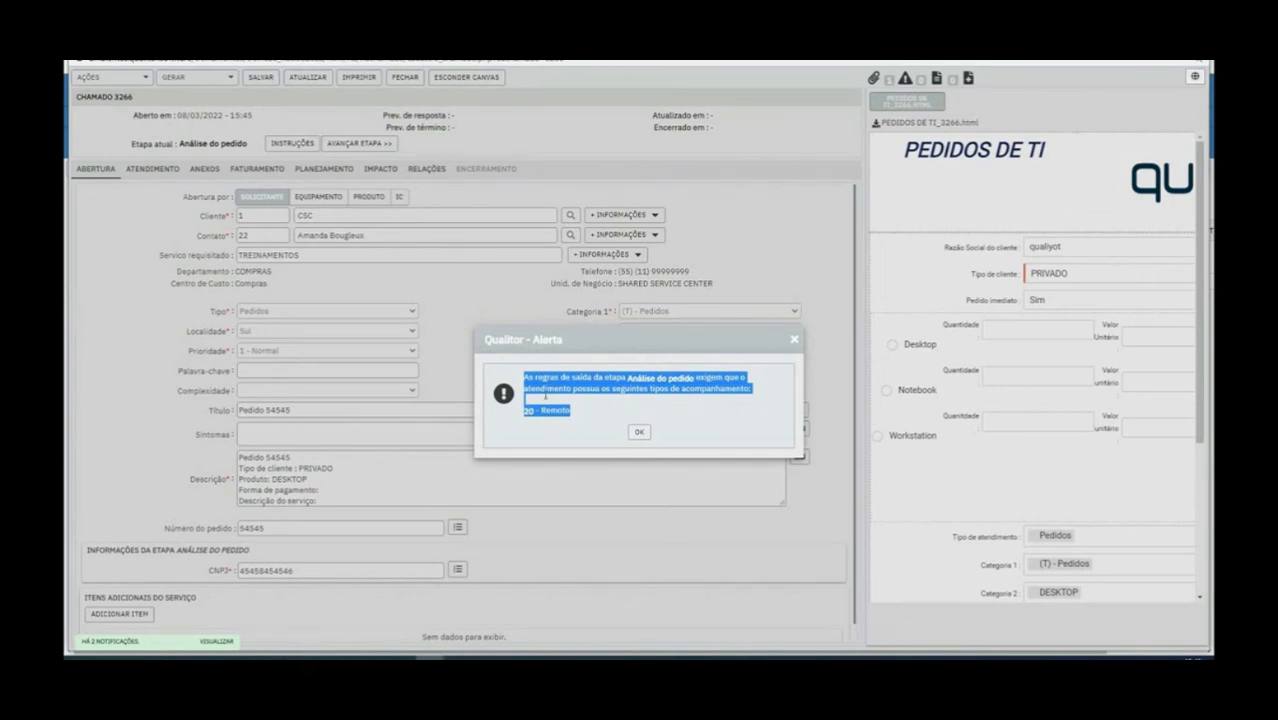
left_click(640, 433)
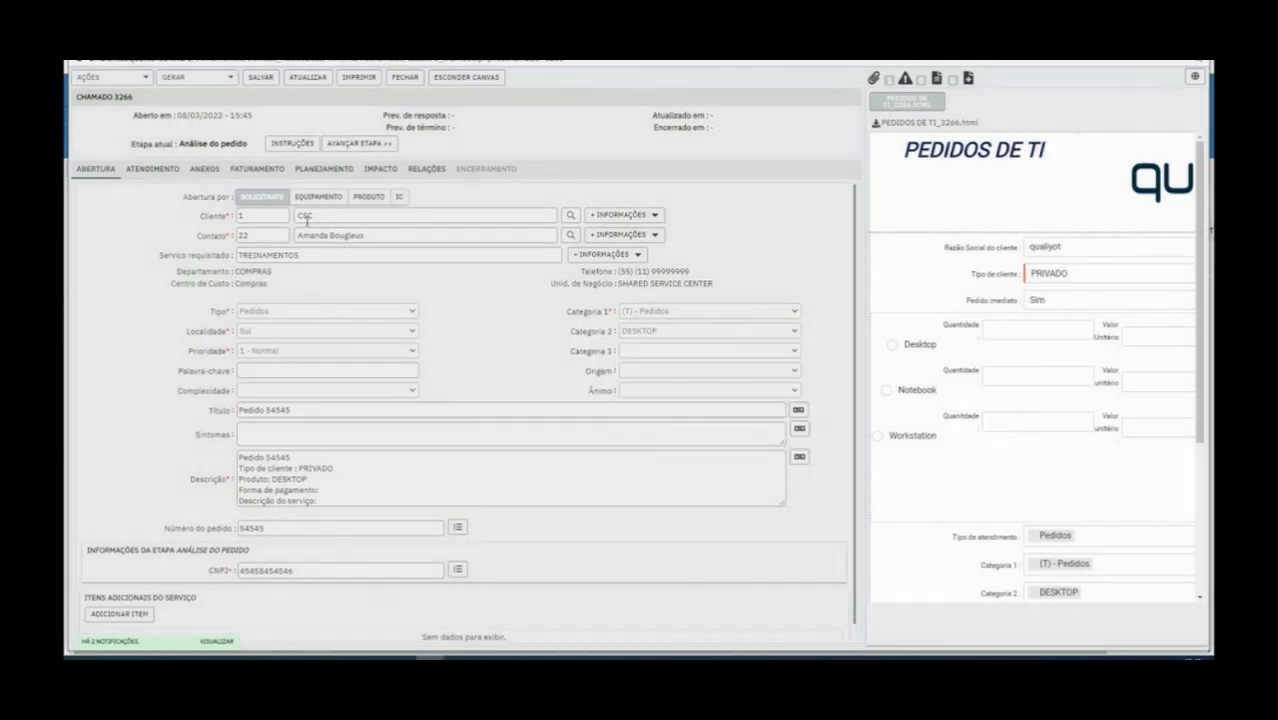
Check the ticket's follow-up type list, then close ticket 3266
left_click(152, 169)
left_click(365, 439)
left_click(283, 384)
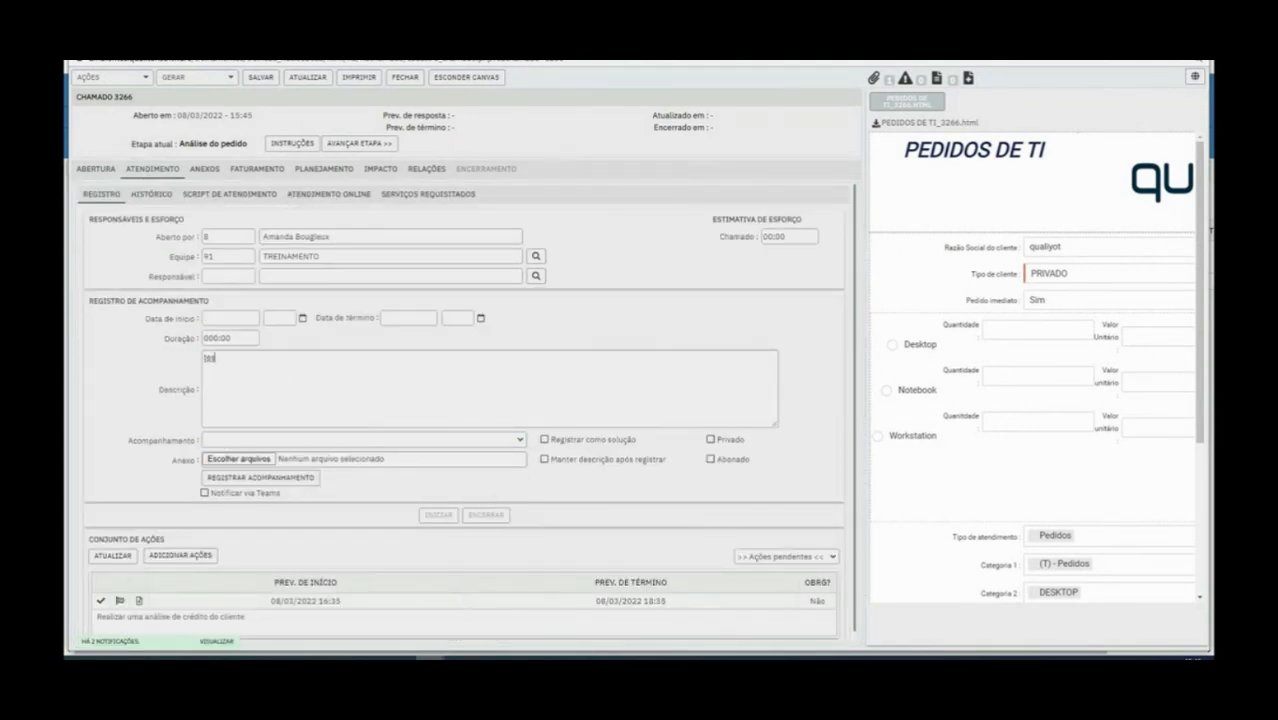
left_click(405, 77)
left_click(636, 408)
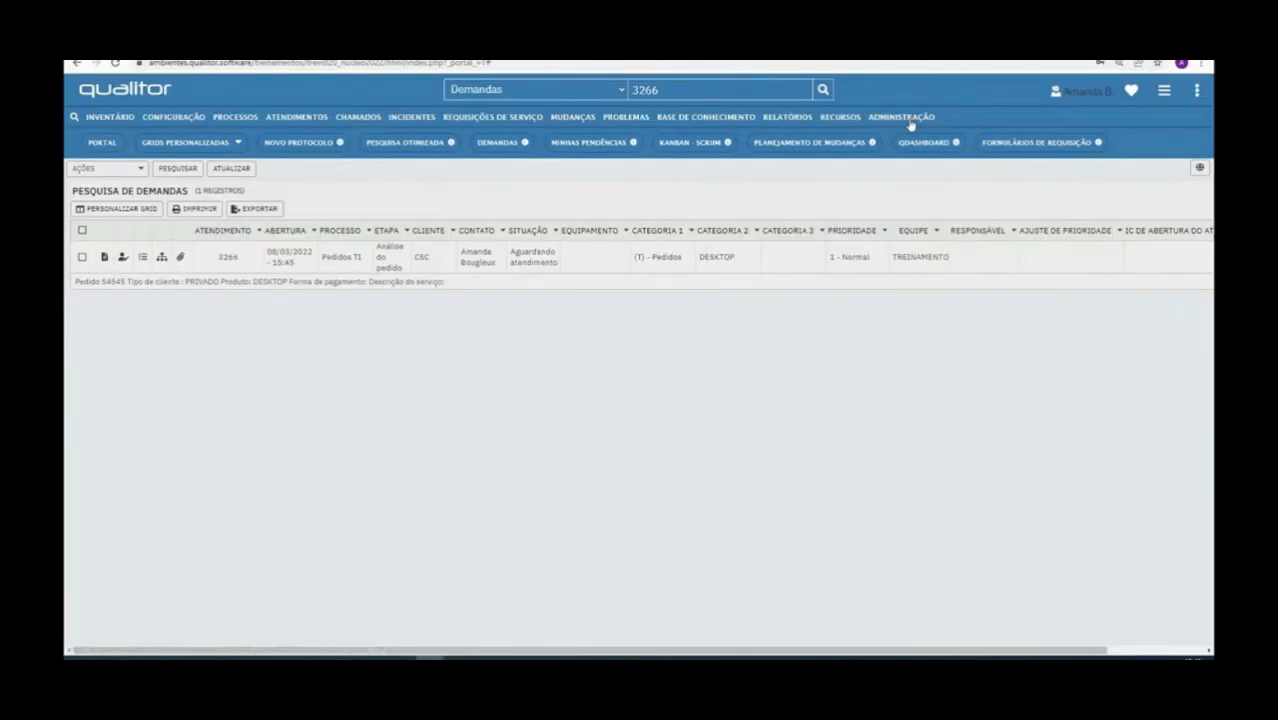
Open the Pedidos request type from the Requisições > Tipos administration list
mouse_move(910, 126)
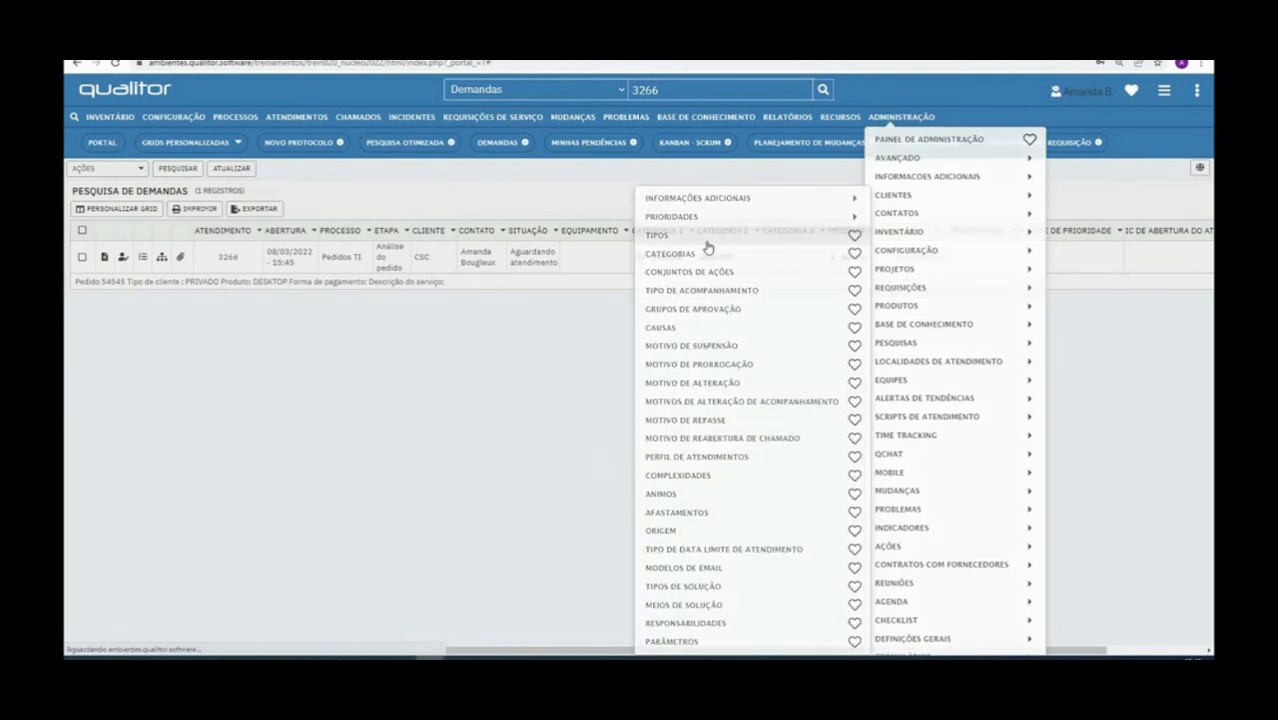
left_click(707, 245)
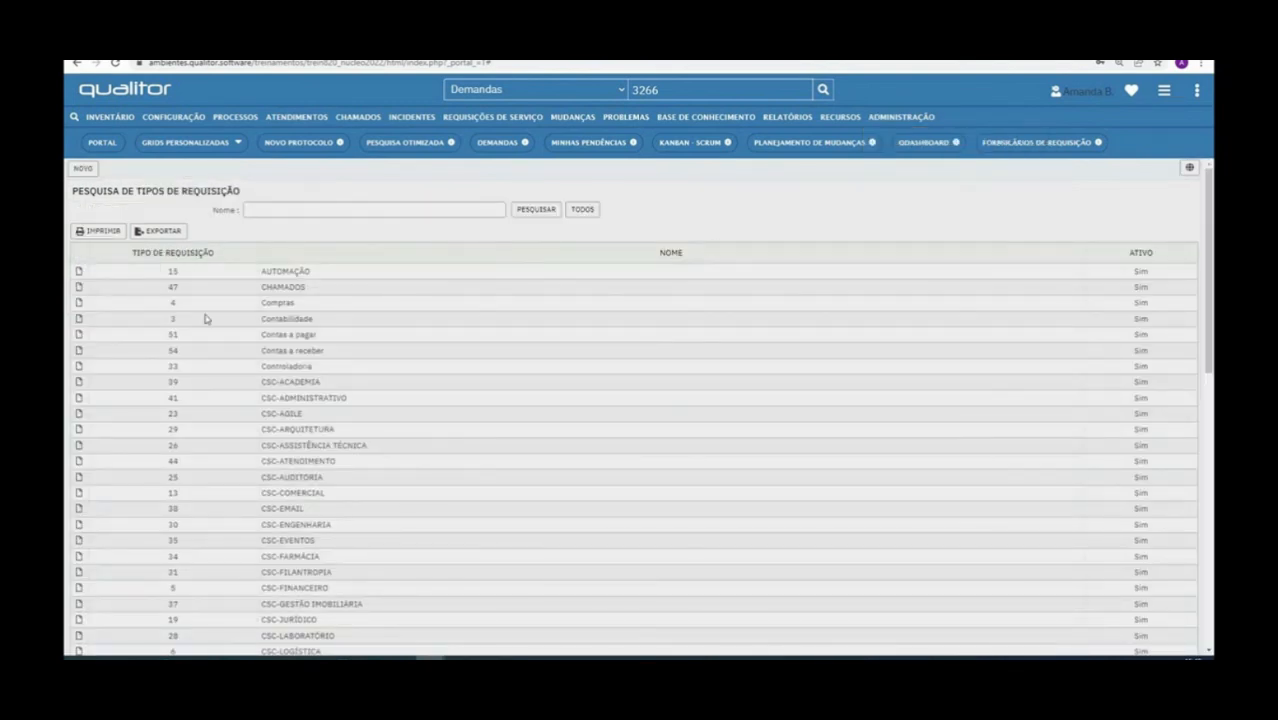
scroll(290, 440, "down", 5)
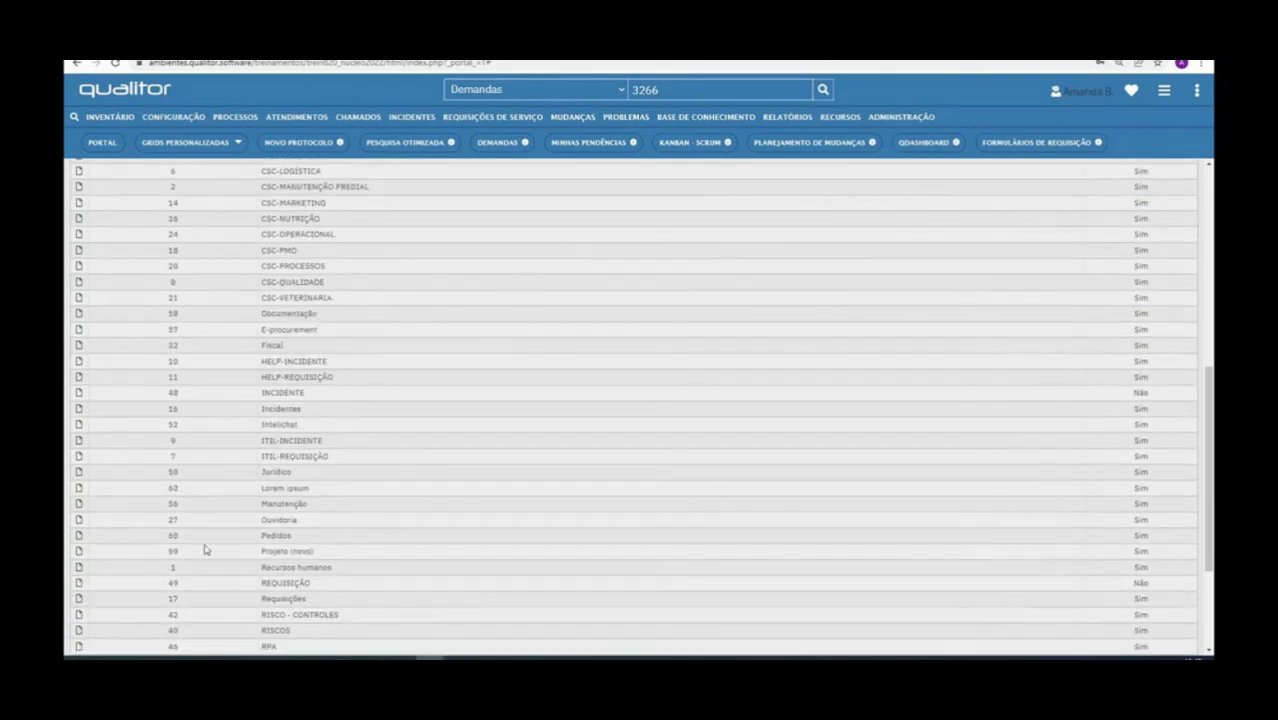
left_click(79, 537)
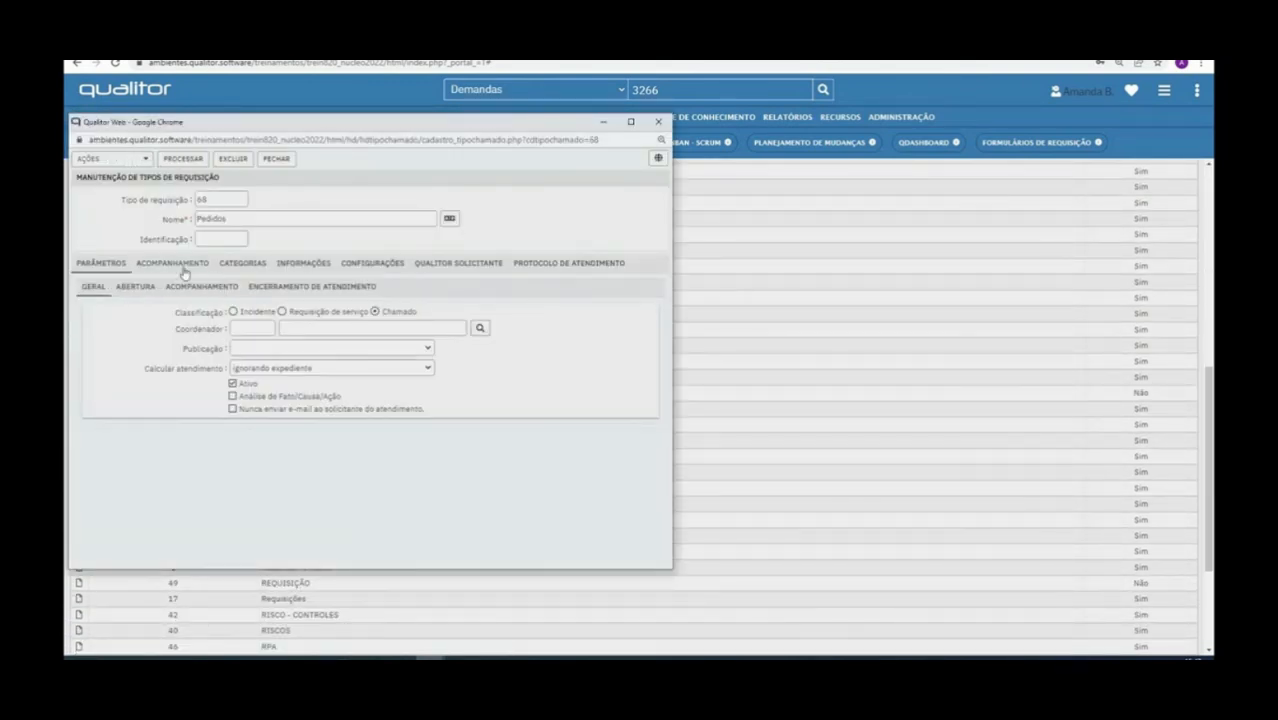
Link all available follow-up types to Pedidos under Tipos de acompanhamento
left_click(187, 288)
left_click(162, 264)
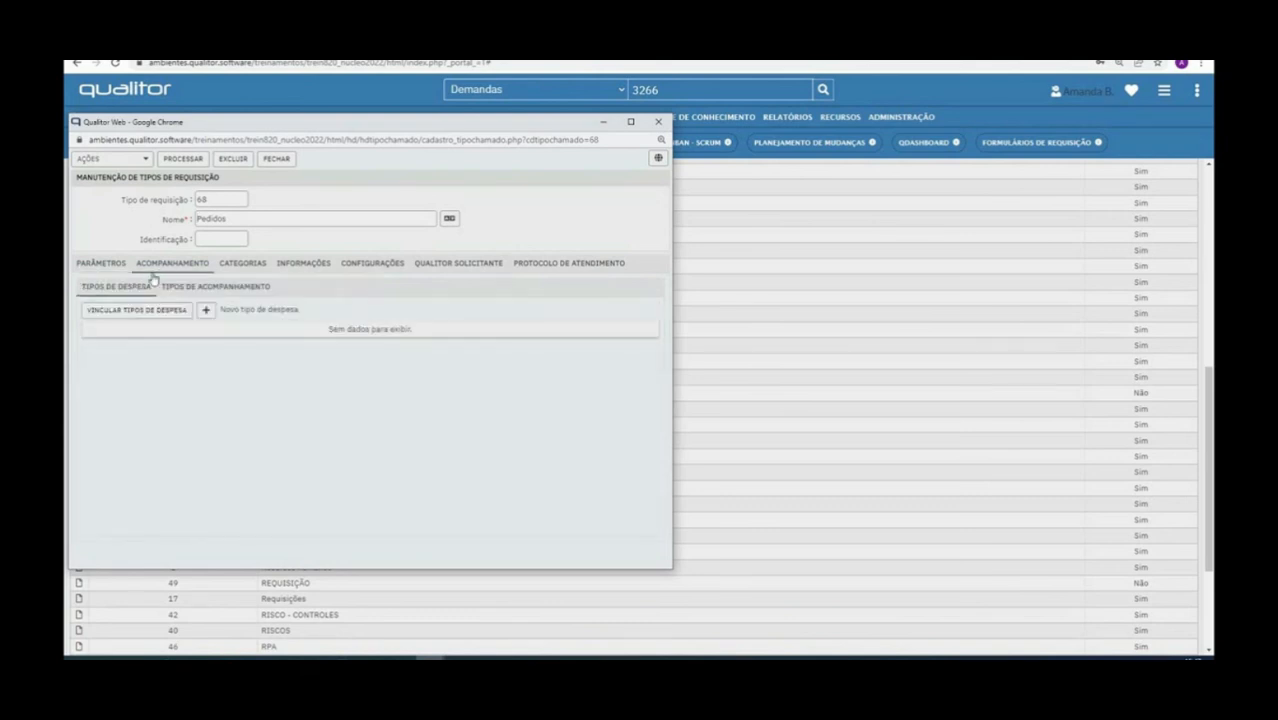
left_click(205, 288)
left_click(133, 311)
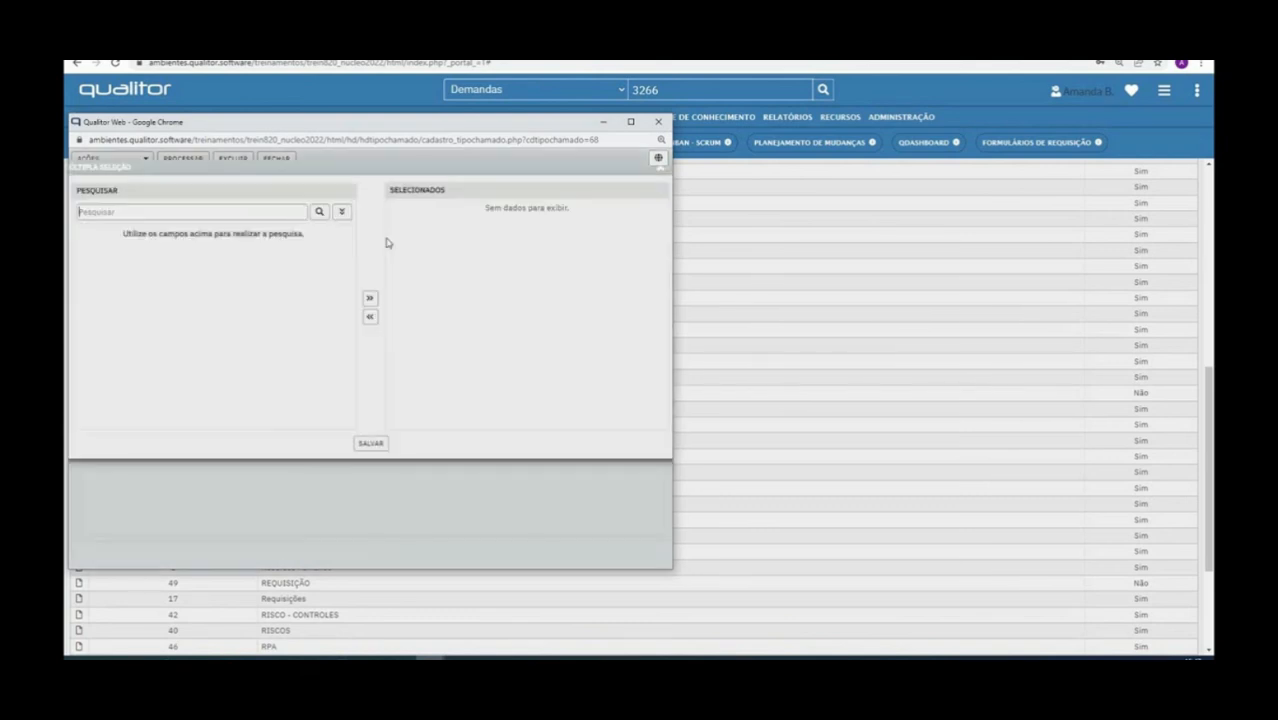
key("Return")
left_click(370, 299)
left_click(377, 441)
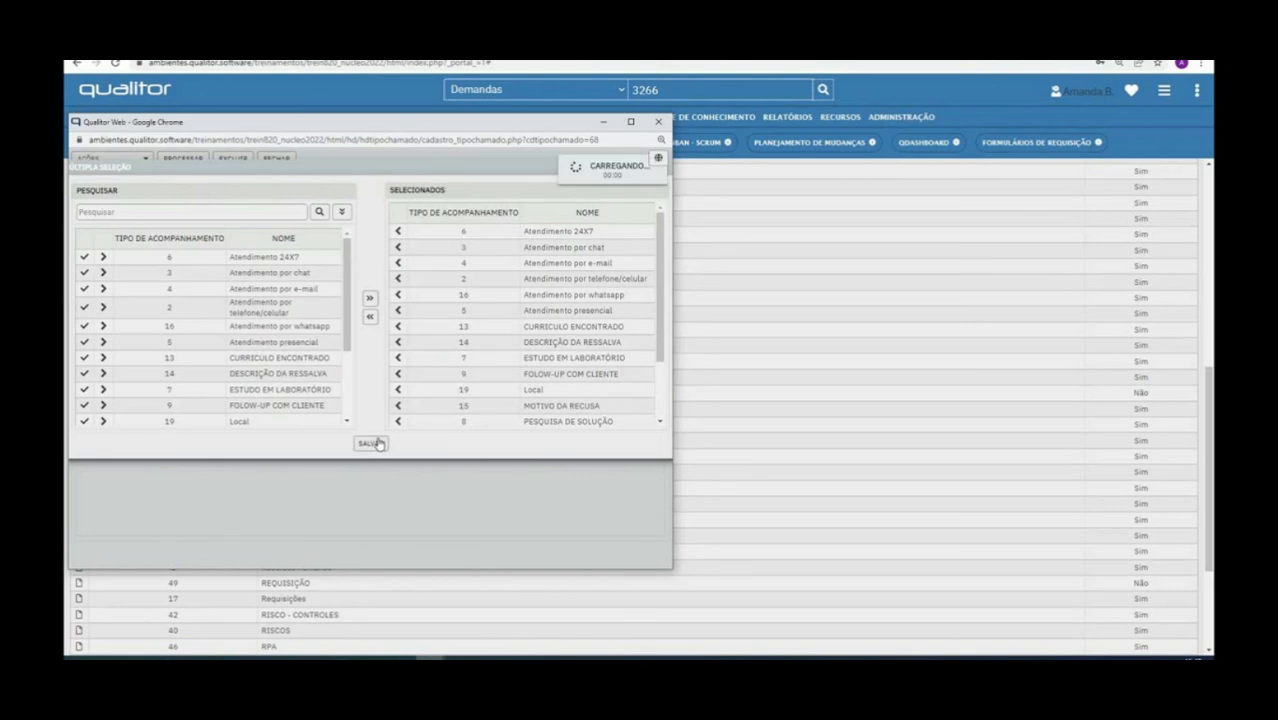
Save and close the Pedidos request type (68)
left_click(183, 158)
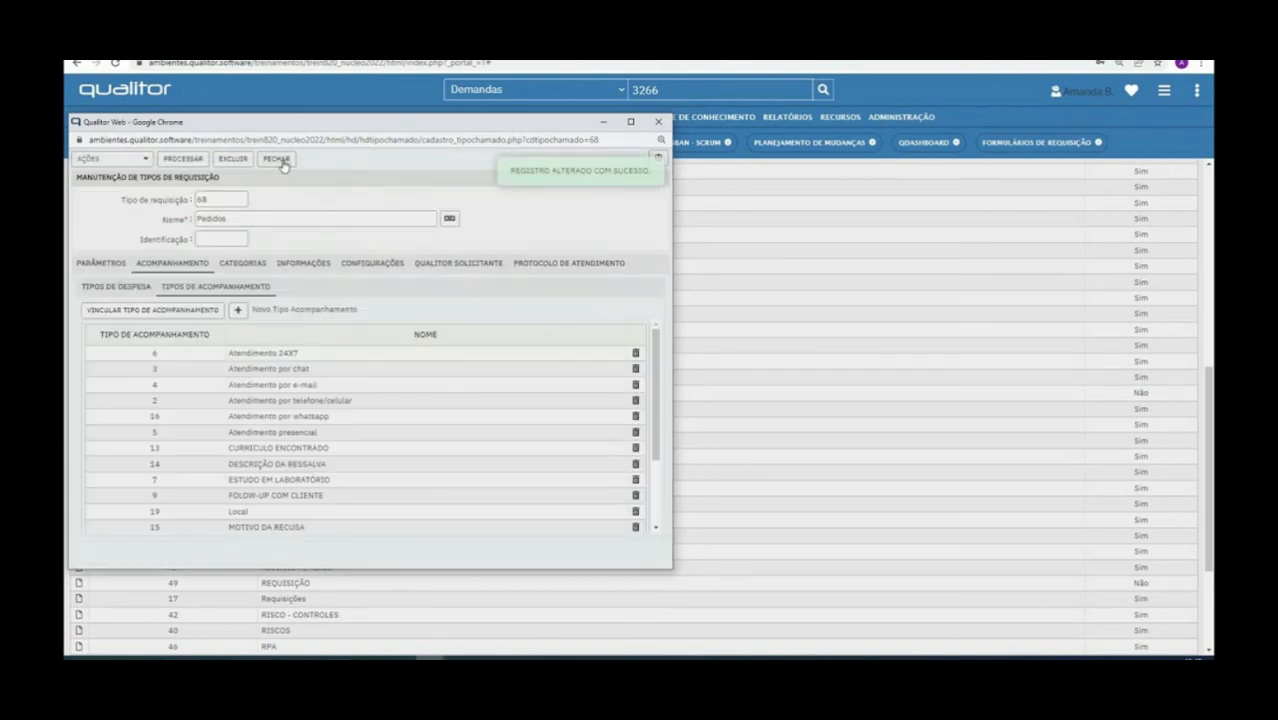
left_click(277, 158)
mouse_move(430, 658)
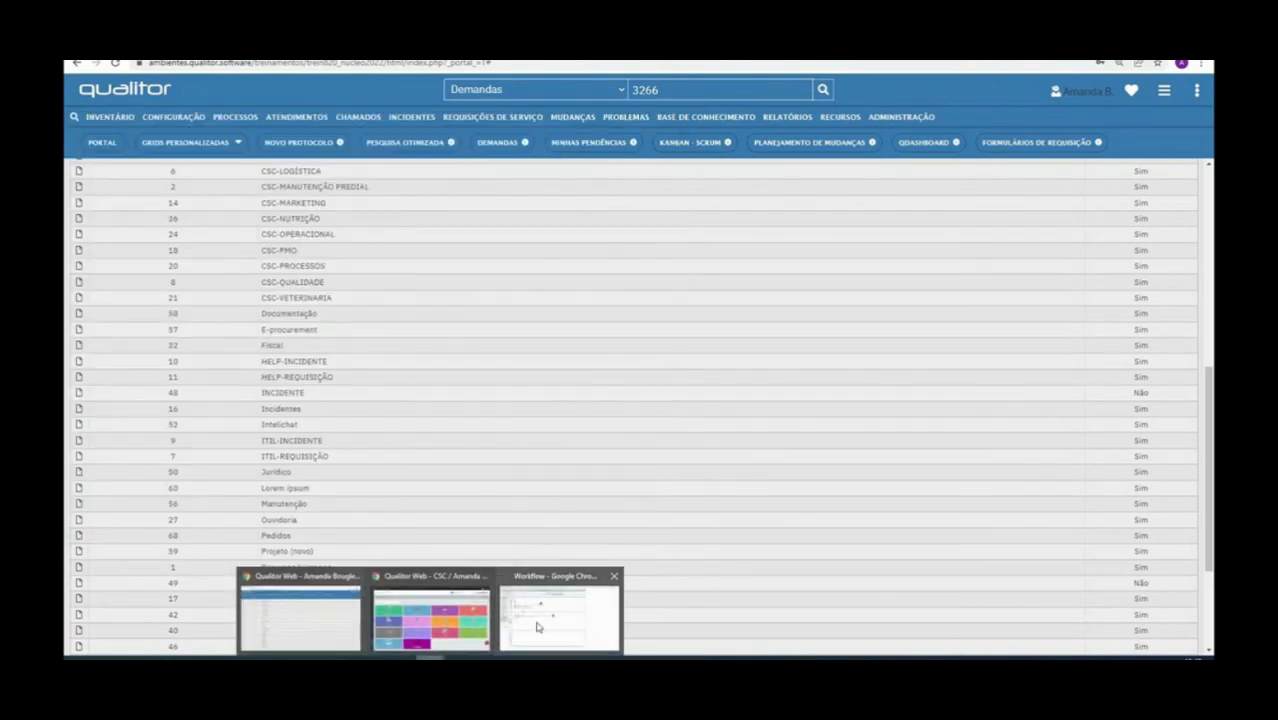
left_click(821, 89)
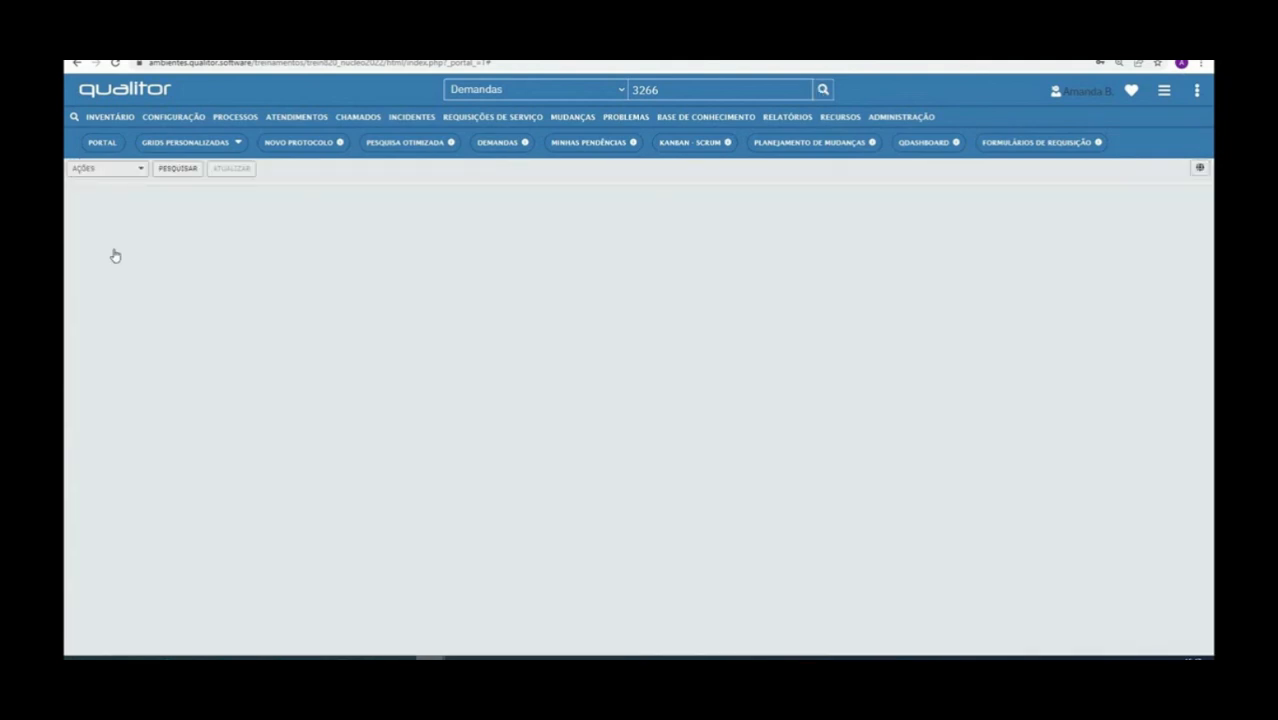
Reopen ticket 3266 and check its Acompanhamento list for types like Atendimento 24X7 and Atendimento por chat
double_click(367, 293)
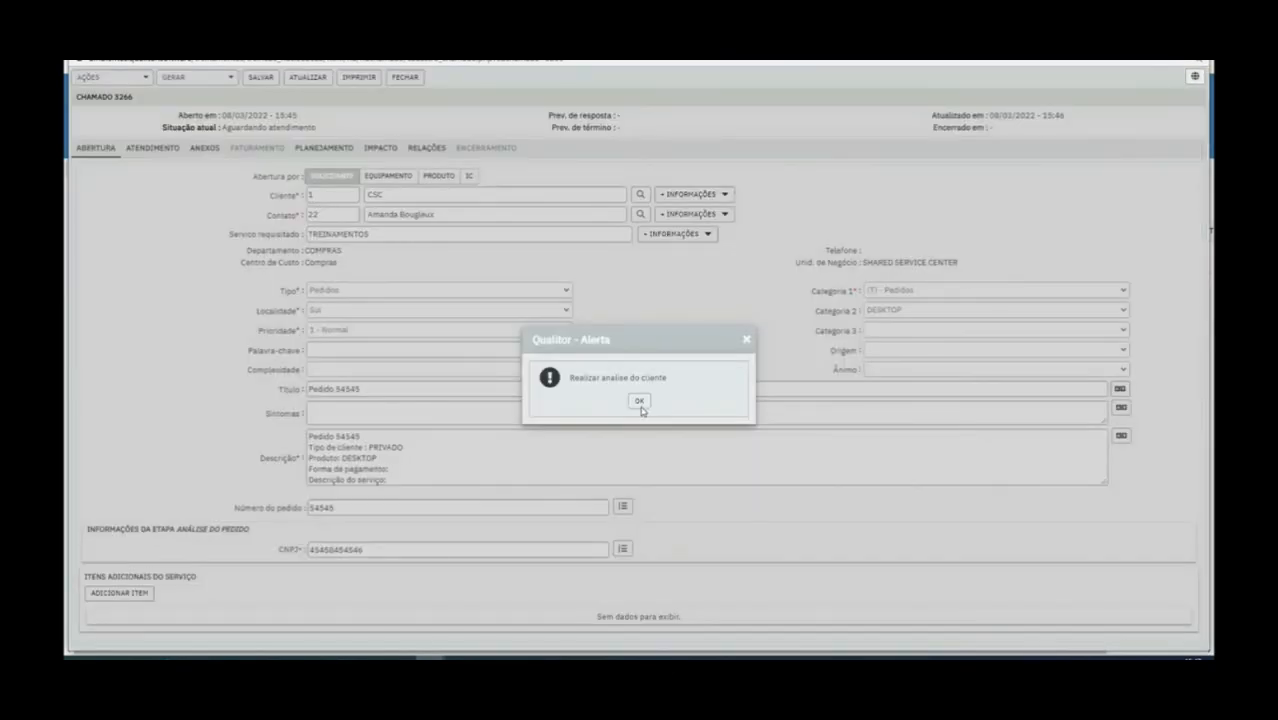
left_click(640, 403)
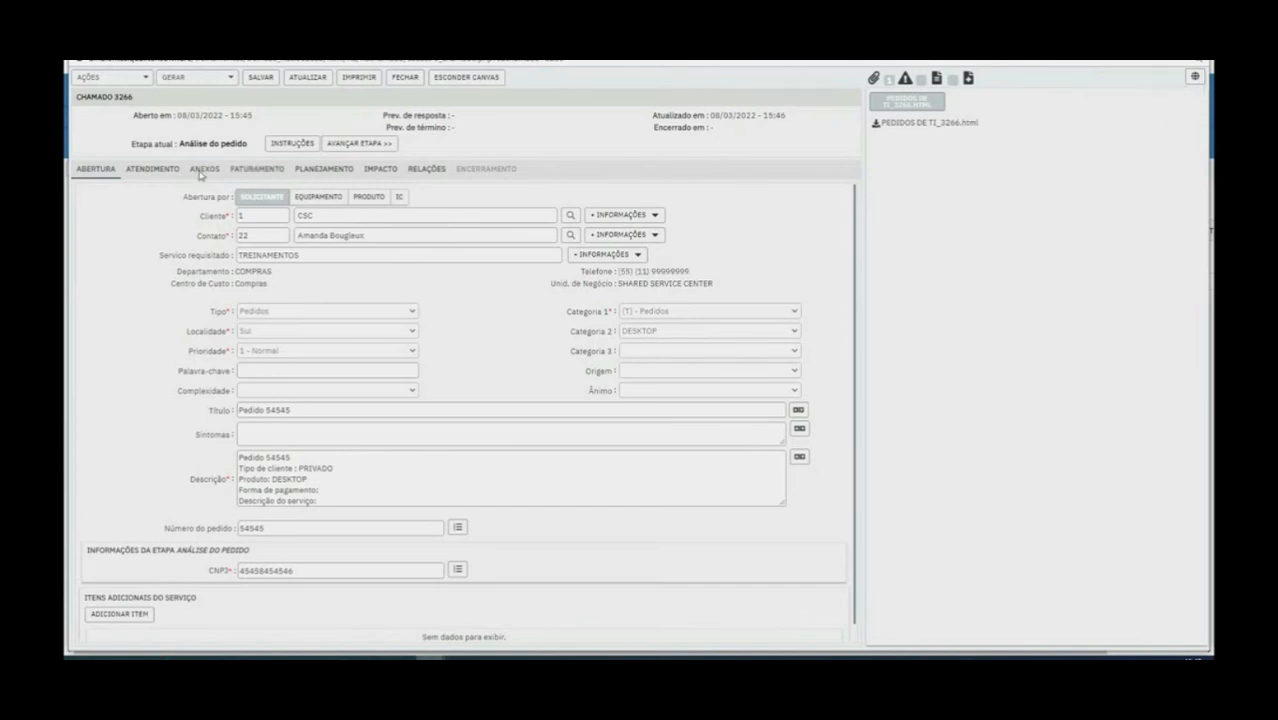
left_click(203, 170)
left_click(150, 169)
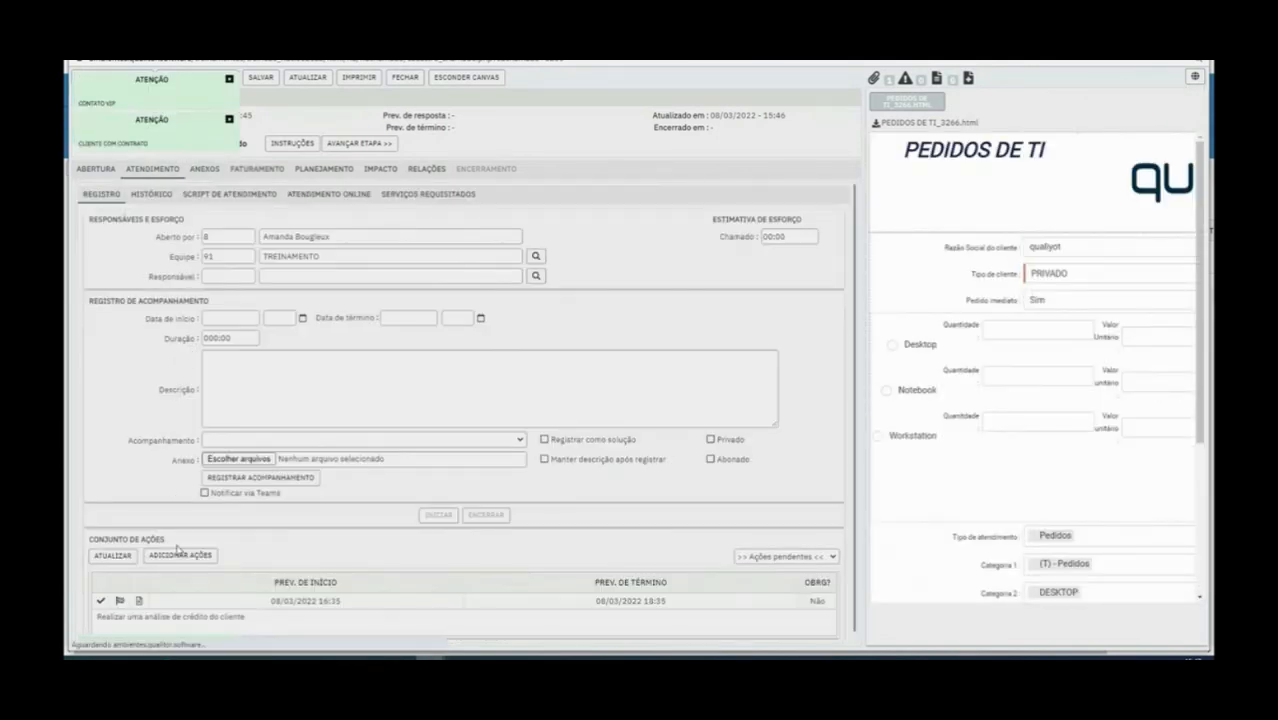
left_click(266, 441)
left_click(266, 442)
left_click(266, 442)
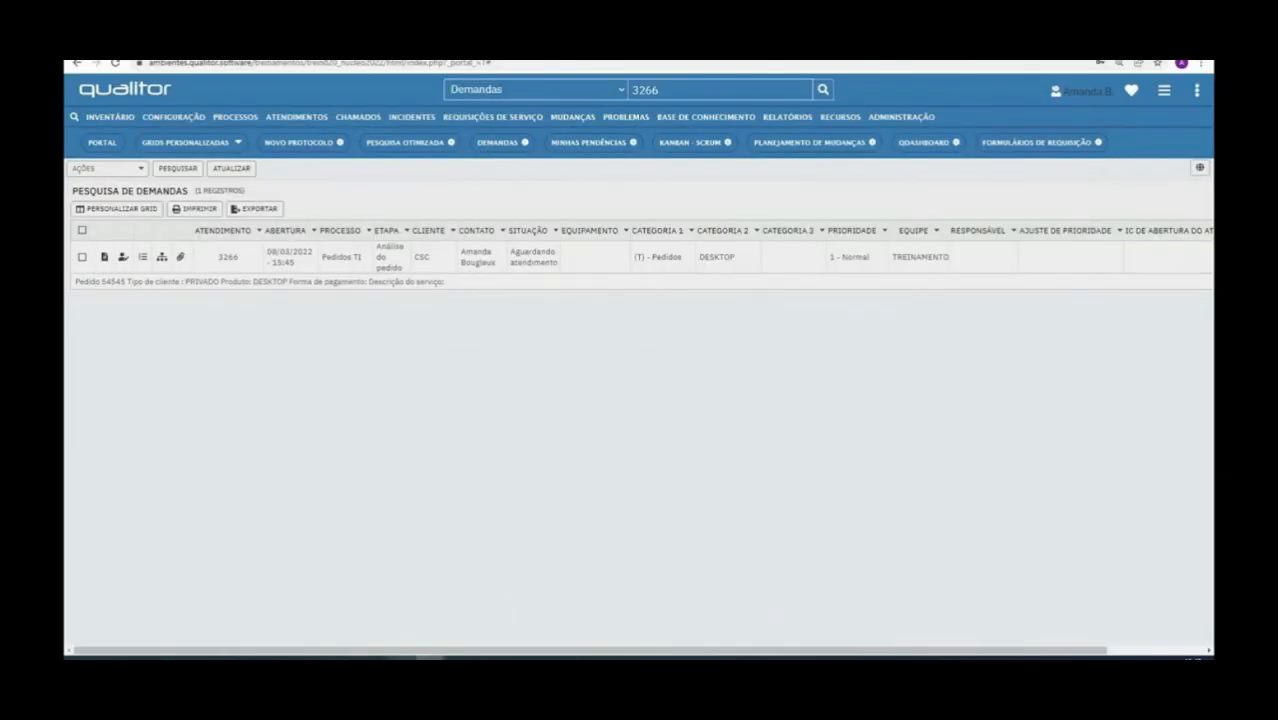
mouse_move(430, 657)
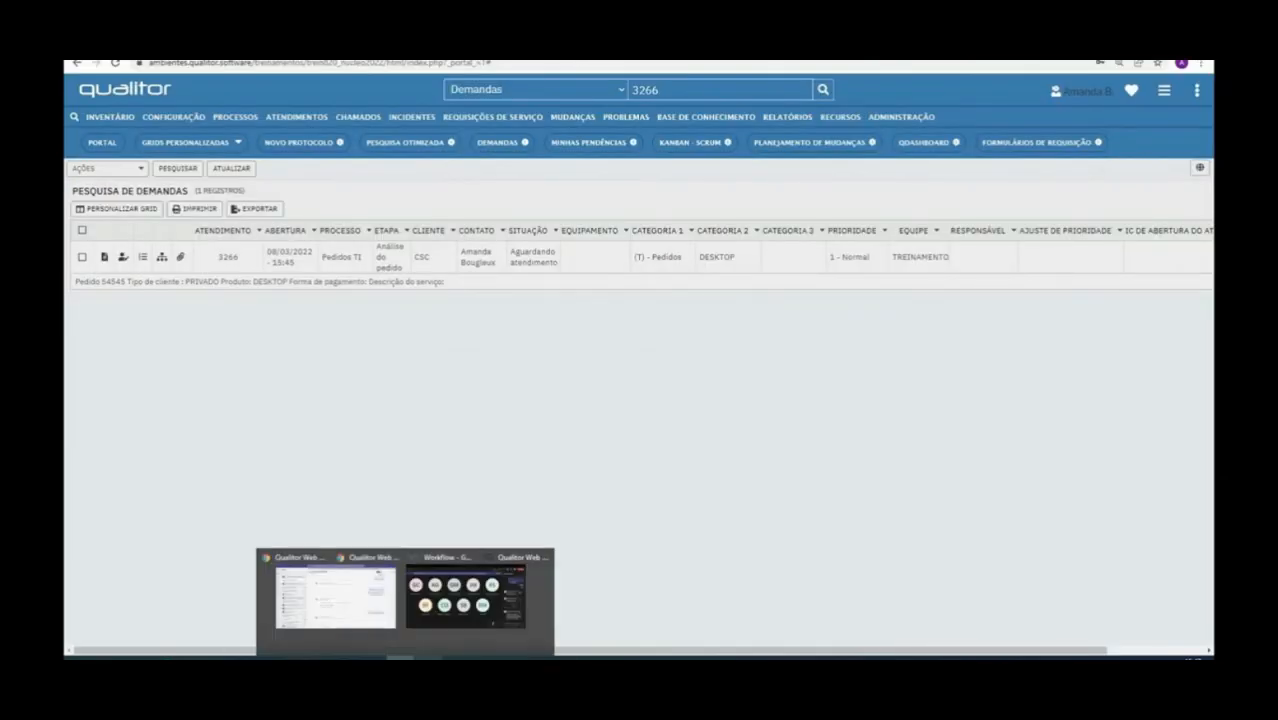
Glance at the process diagram, then recheck the follow-up types offered on ticket 3266
left_click(516, 625)
right_click(237, 232)
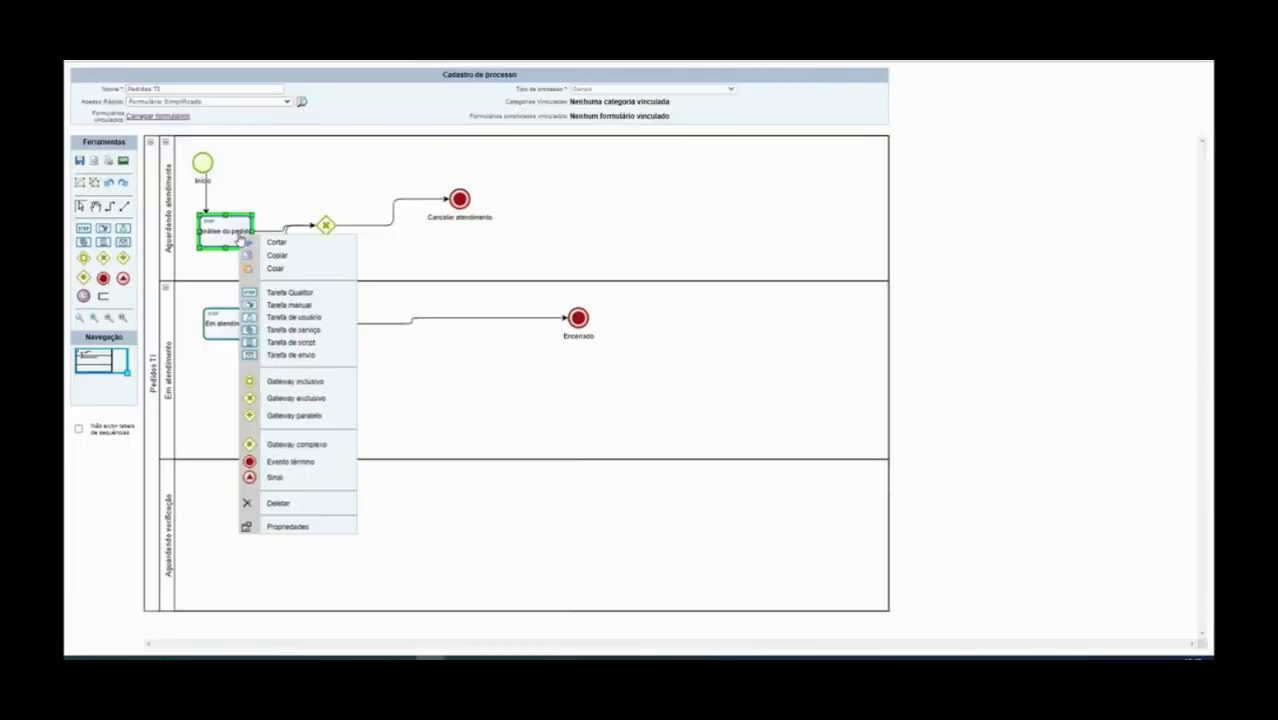
left_click(420, 631)
mouse_move(430, 657)
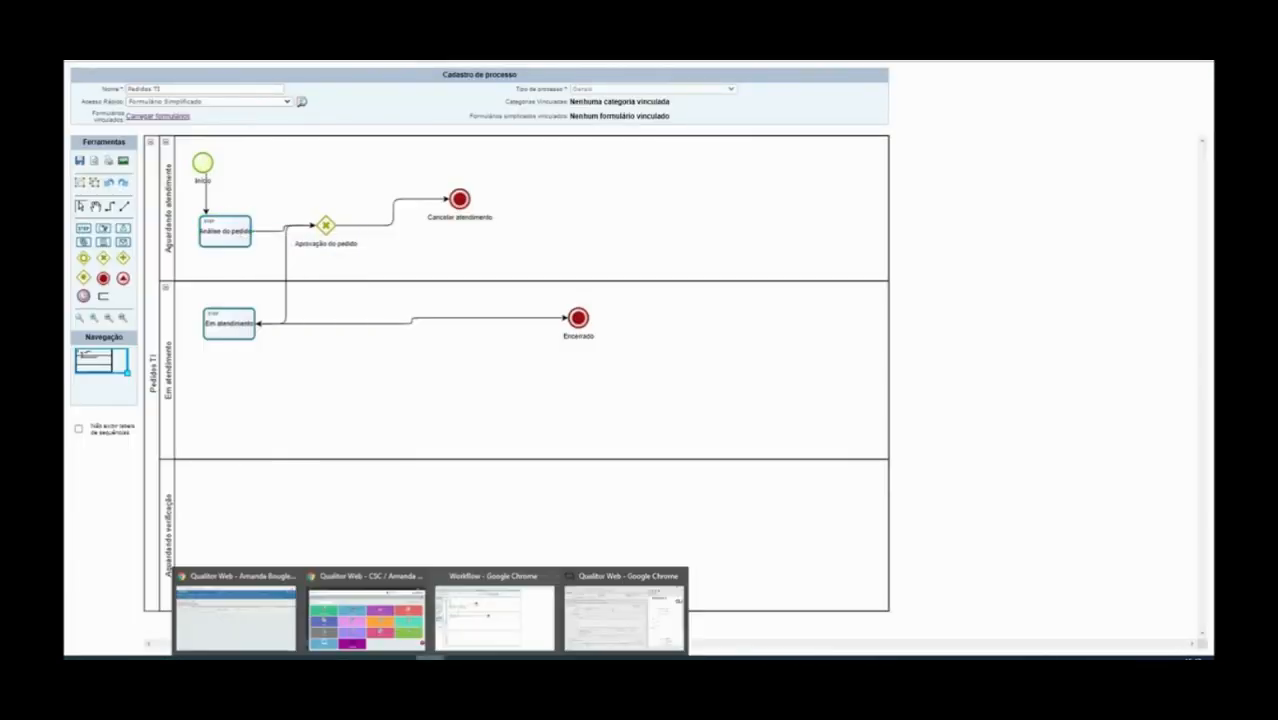
left_click(624, 618)
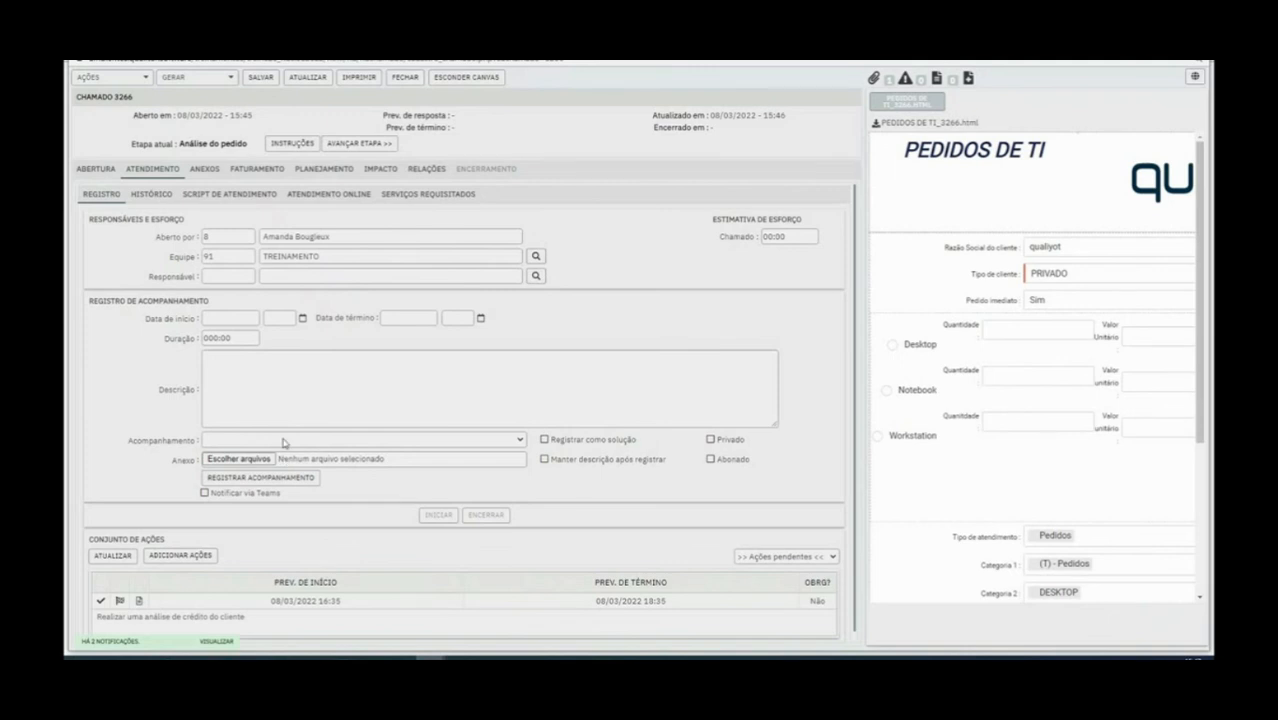
left_click(283, 441)
left_click(240, 441)
left_click(207, 440)
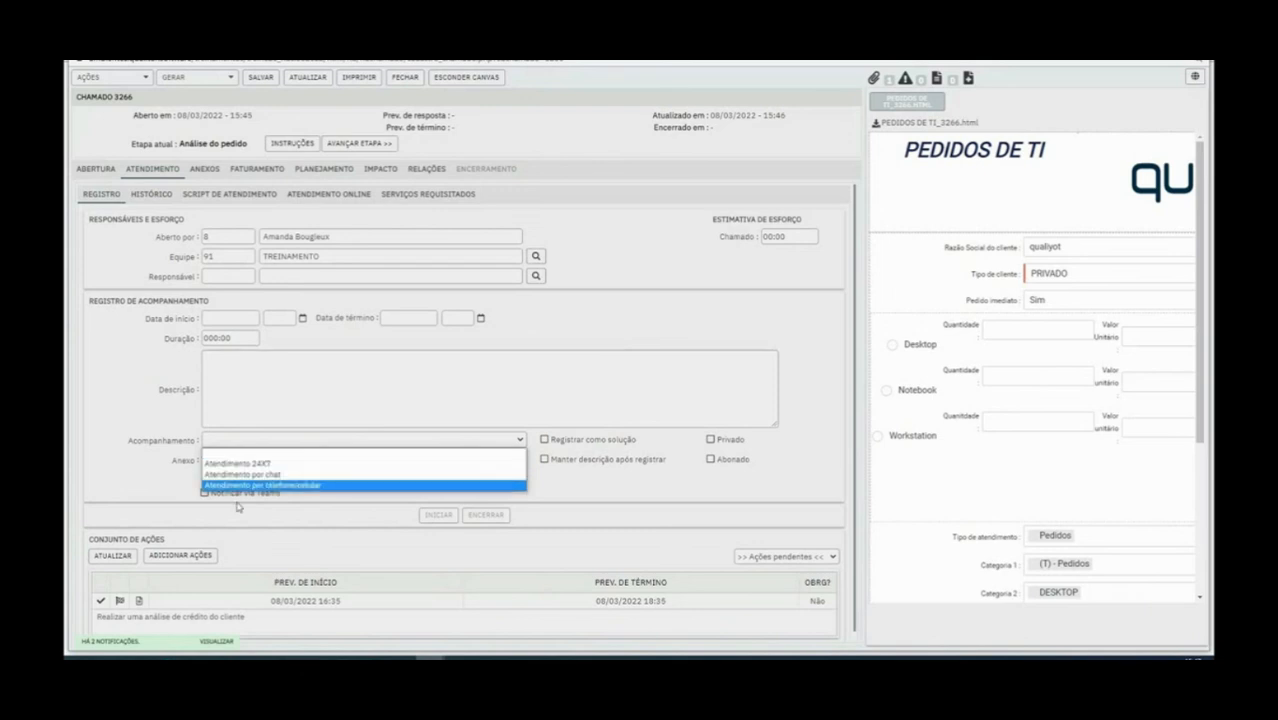
left_click(430, 657)
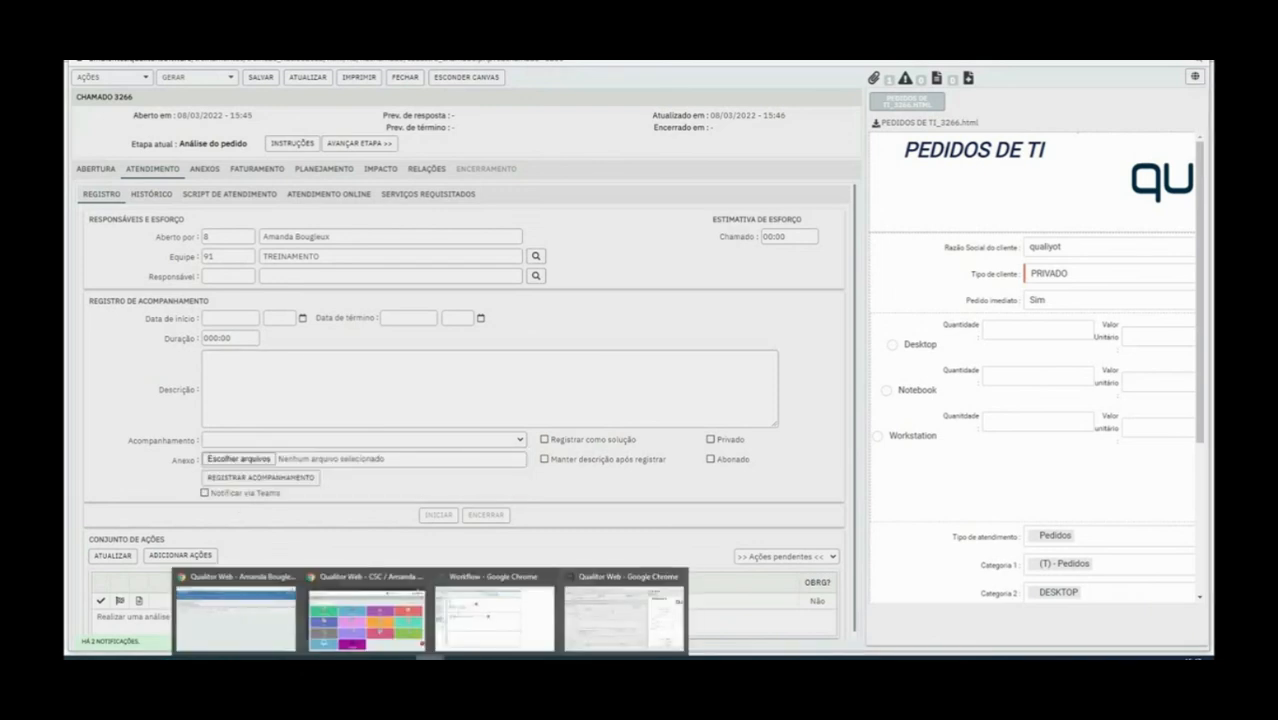
left_click(592, 635)
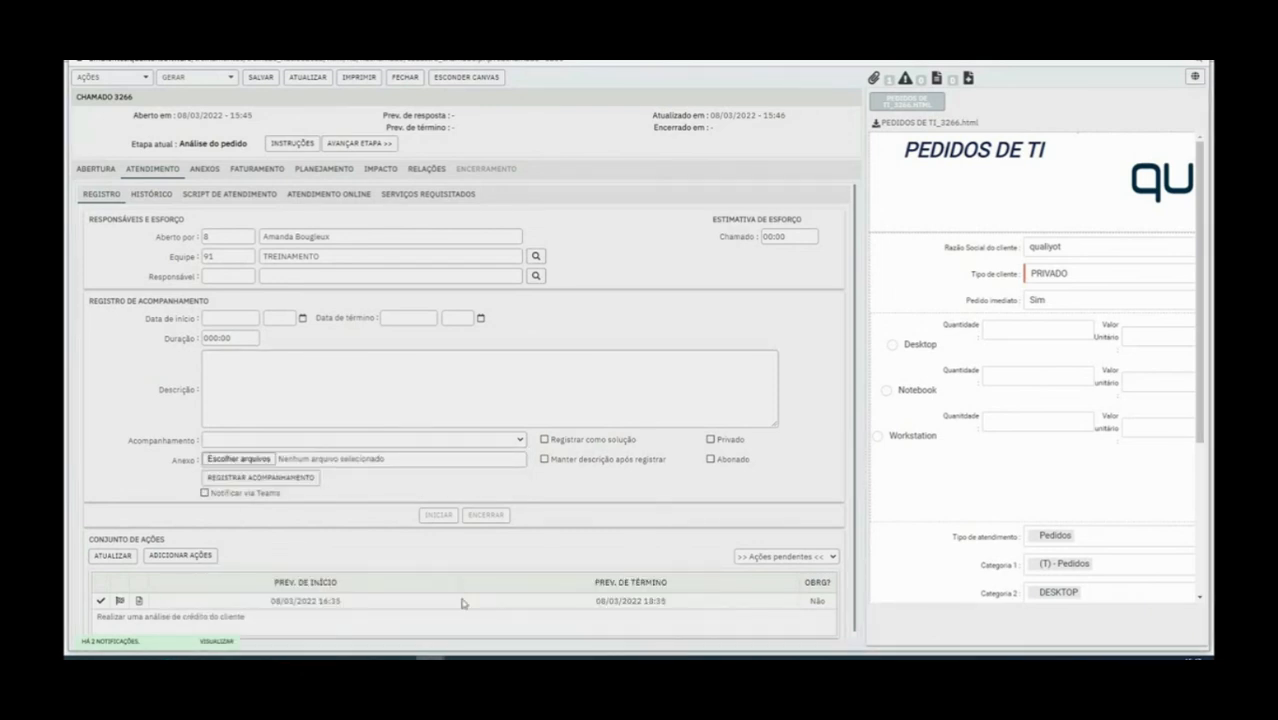
Open Propriedades of the Análise do pedido task in the Pedidos TI diagram
left_click(430, 657)
left_click(233, 612)
left_click(244, 240)
right_click(231, 225)
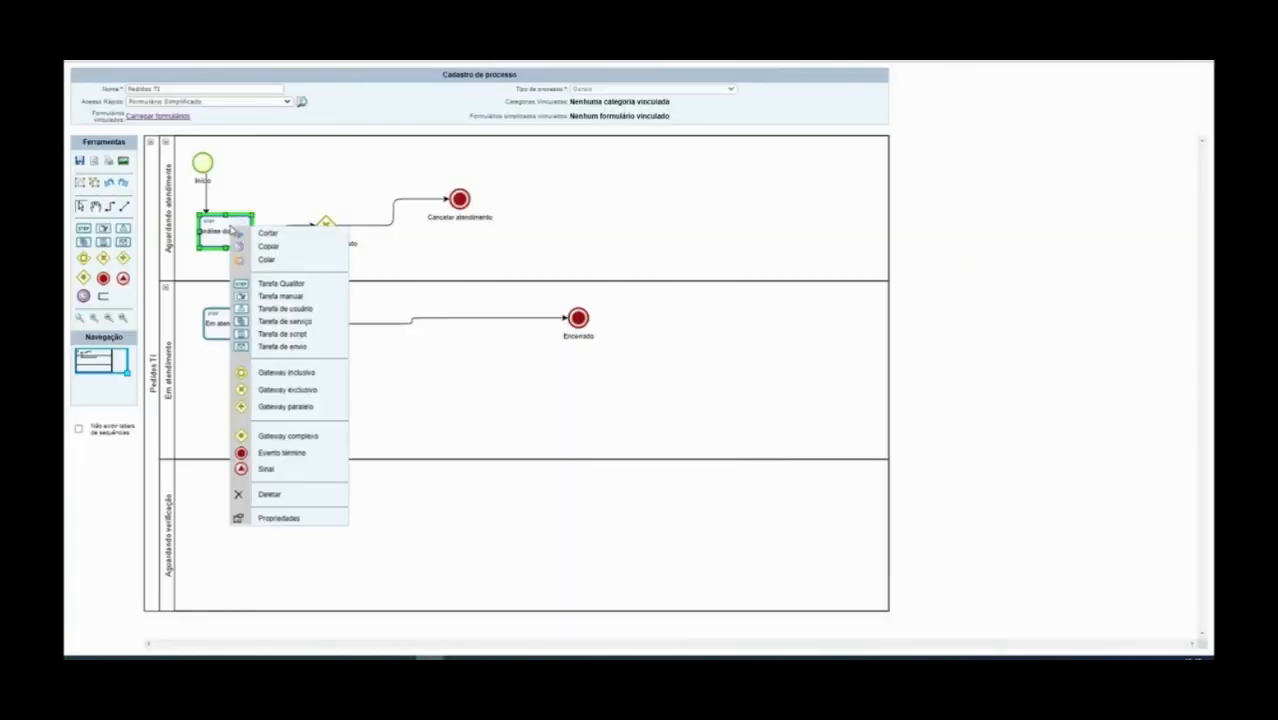
left_click(293, 518)
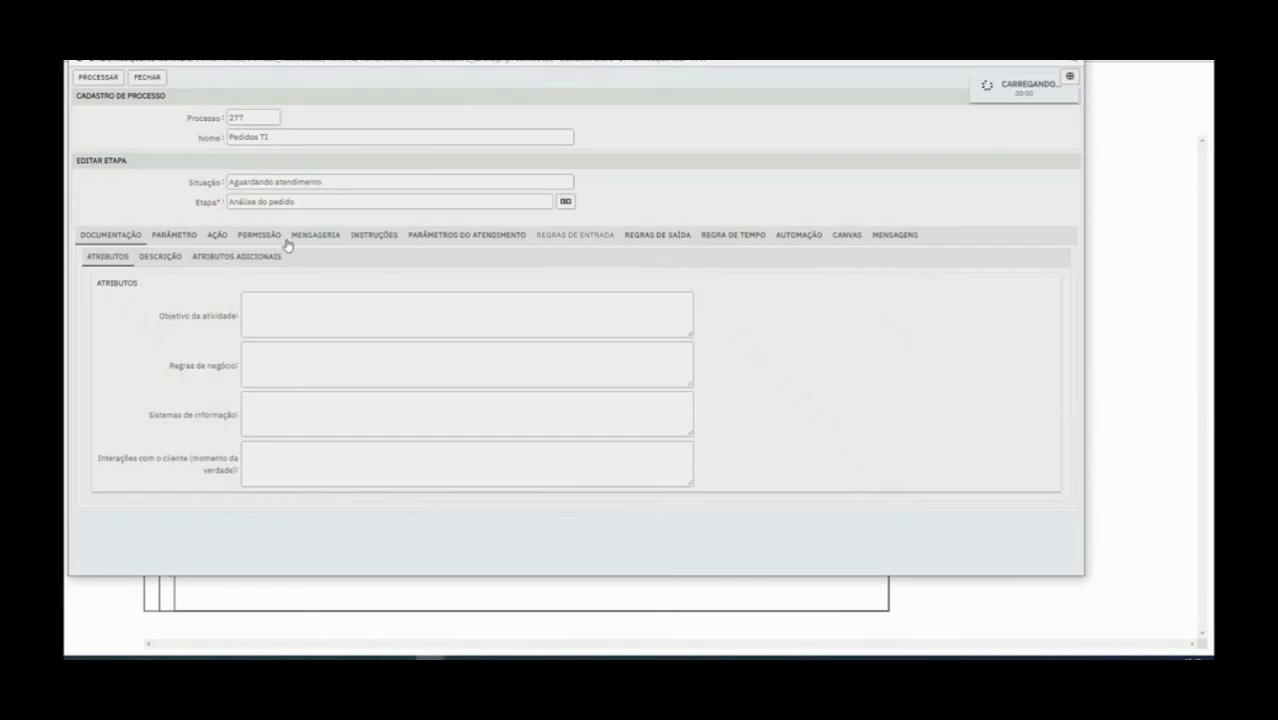
Link follow-up type 20 Remoto to the stage's Tipo de acompanhamento parameters
left_click(449, 240)
left_click(222, 260)
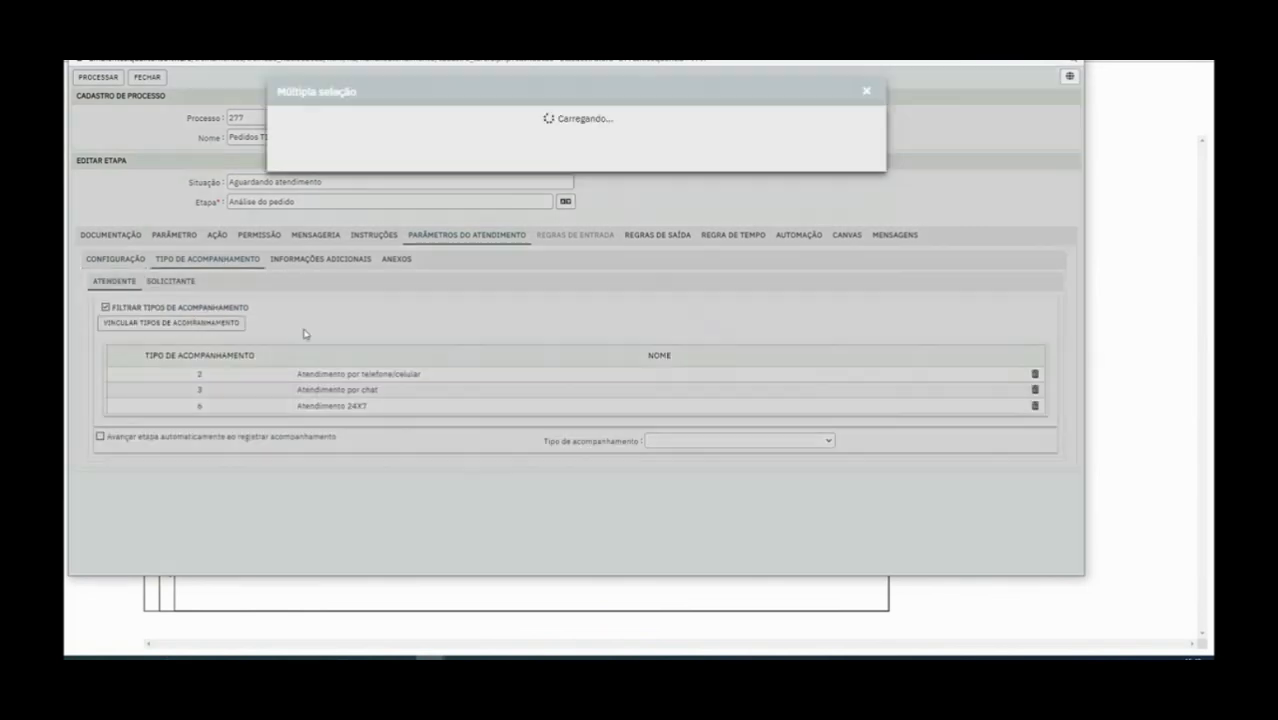
left_click(188, 322)
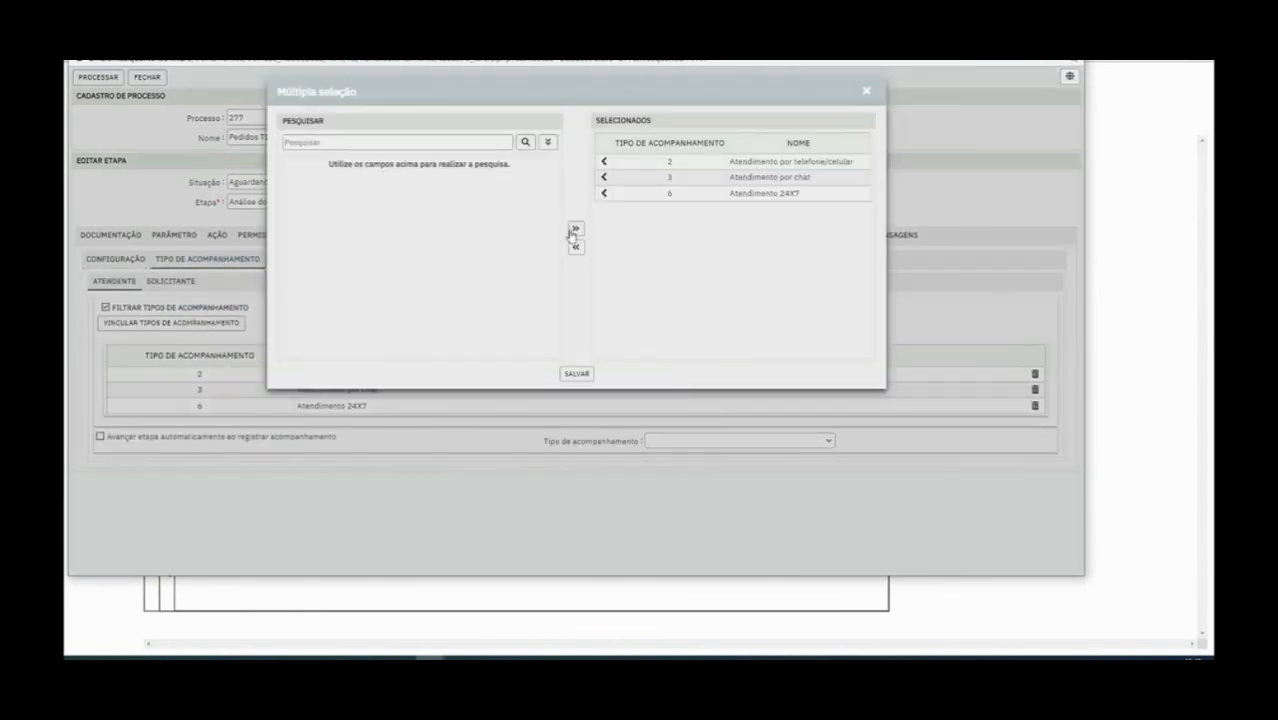
left_click(548, 143)
scroll(384, 315, "down", 5)
left_click(309, 300)
left_click(577, 375)
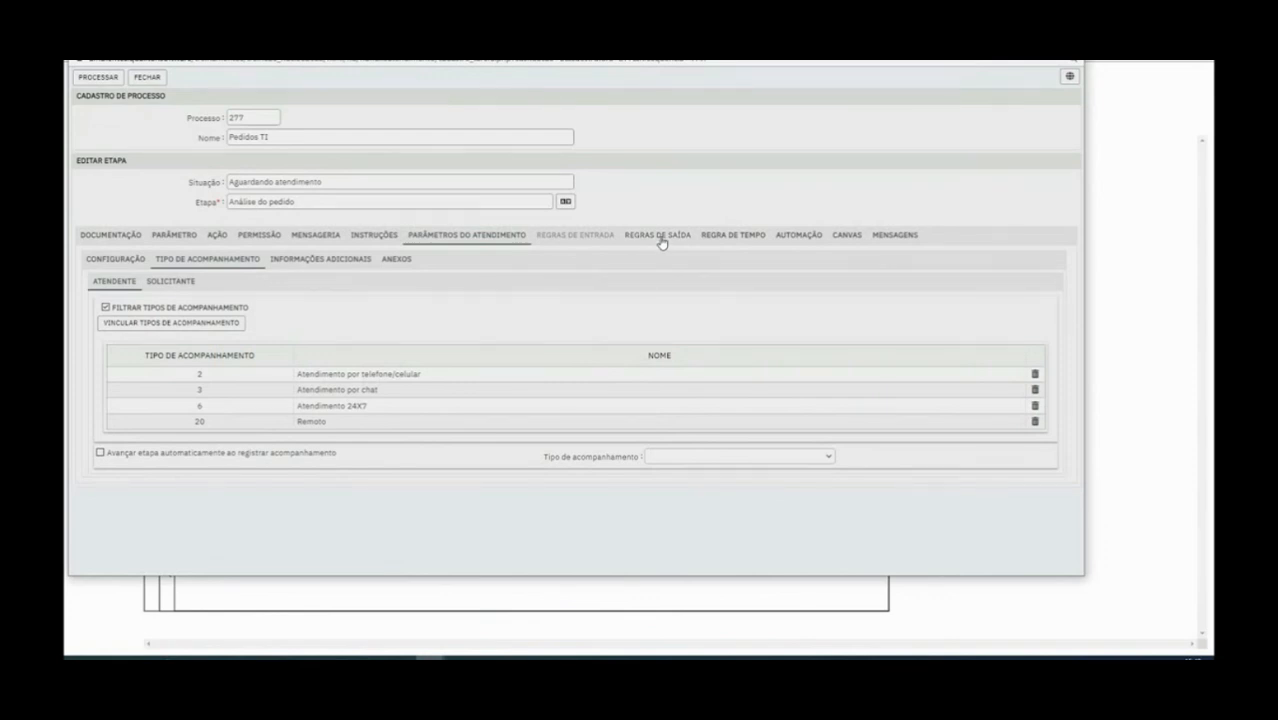
Review the exit rules for attachments and follow-ups, then save and close the stage
left_click(660, 237)
left_click(265, 261)
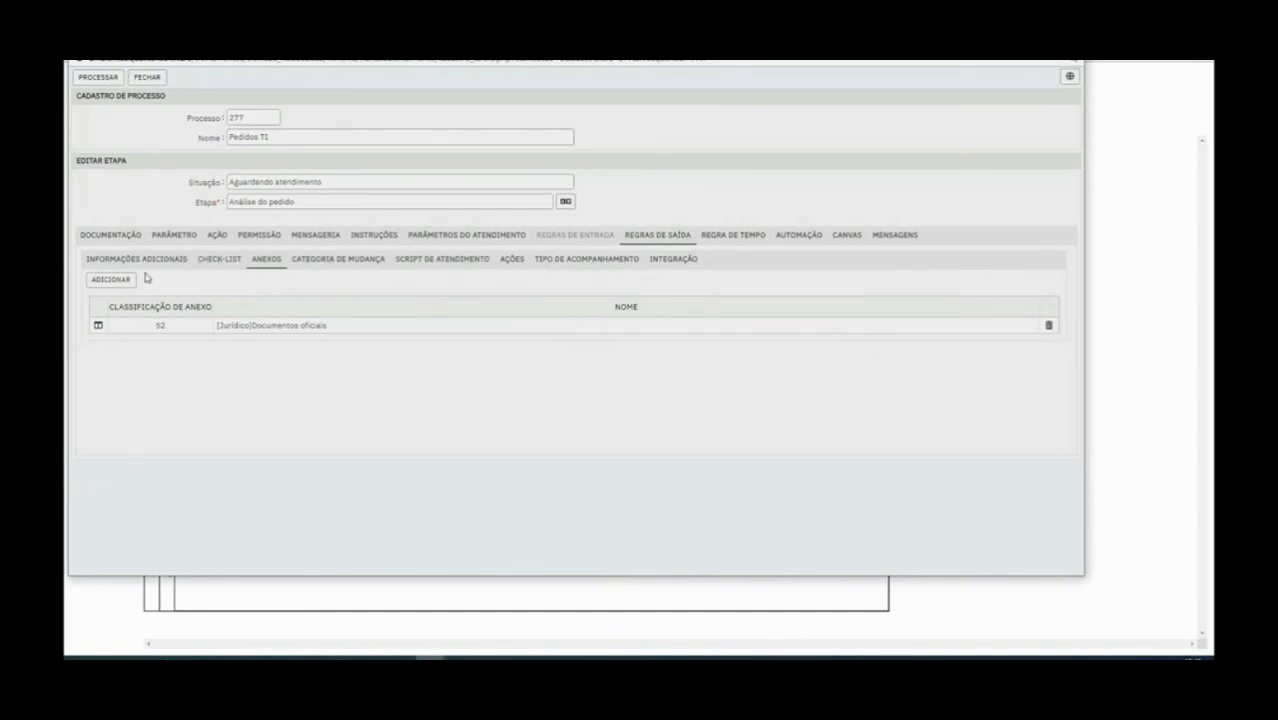
left_click(590, 265)
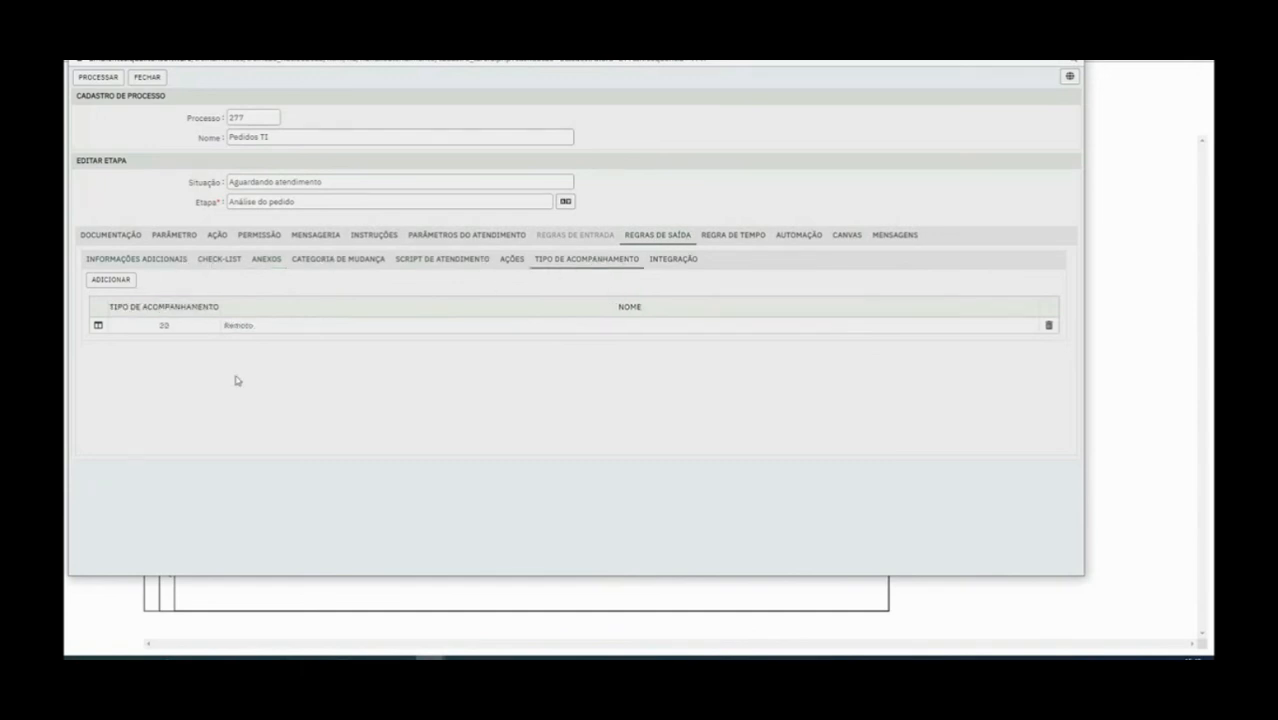
left_click(102, 78)
left_click(1070, 42)
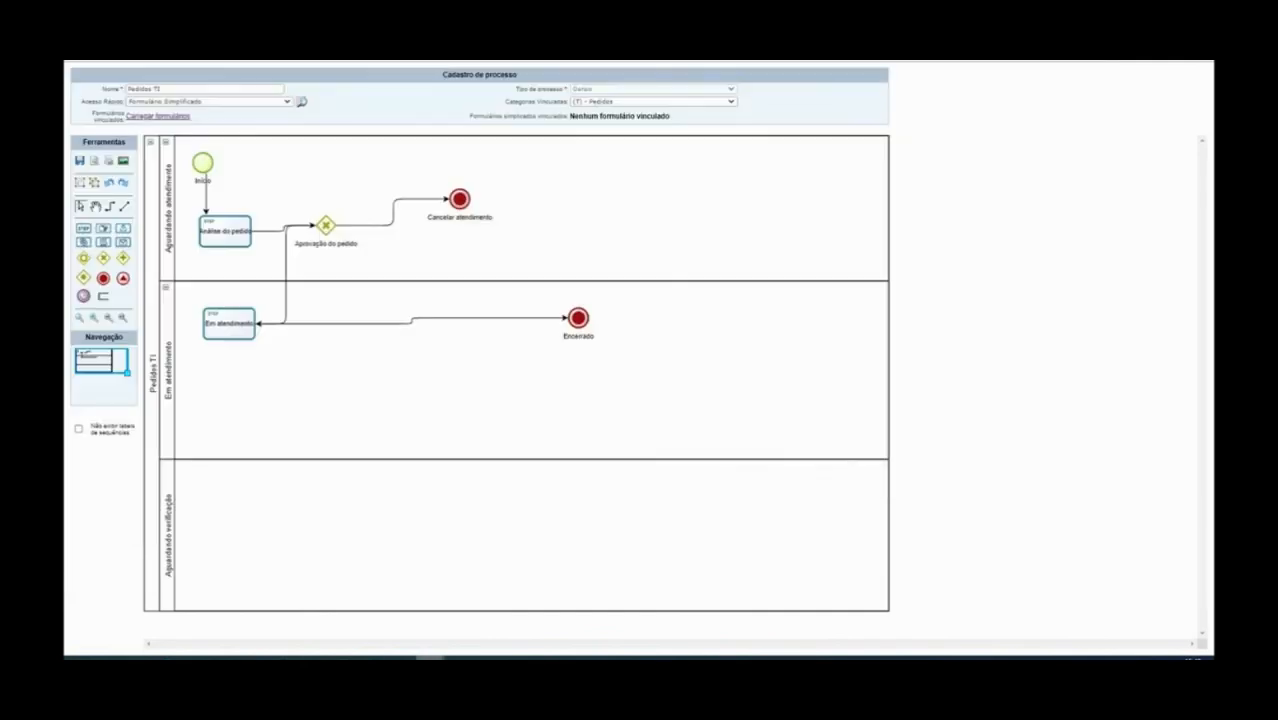
Switch back to ticket 3266, refresh it, and dismiss the Realizar análise do cliente alert
mouse_move(429, 658)
left_click(620, 638)
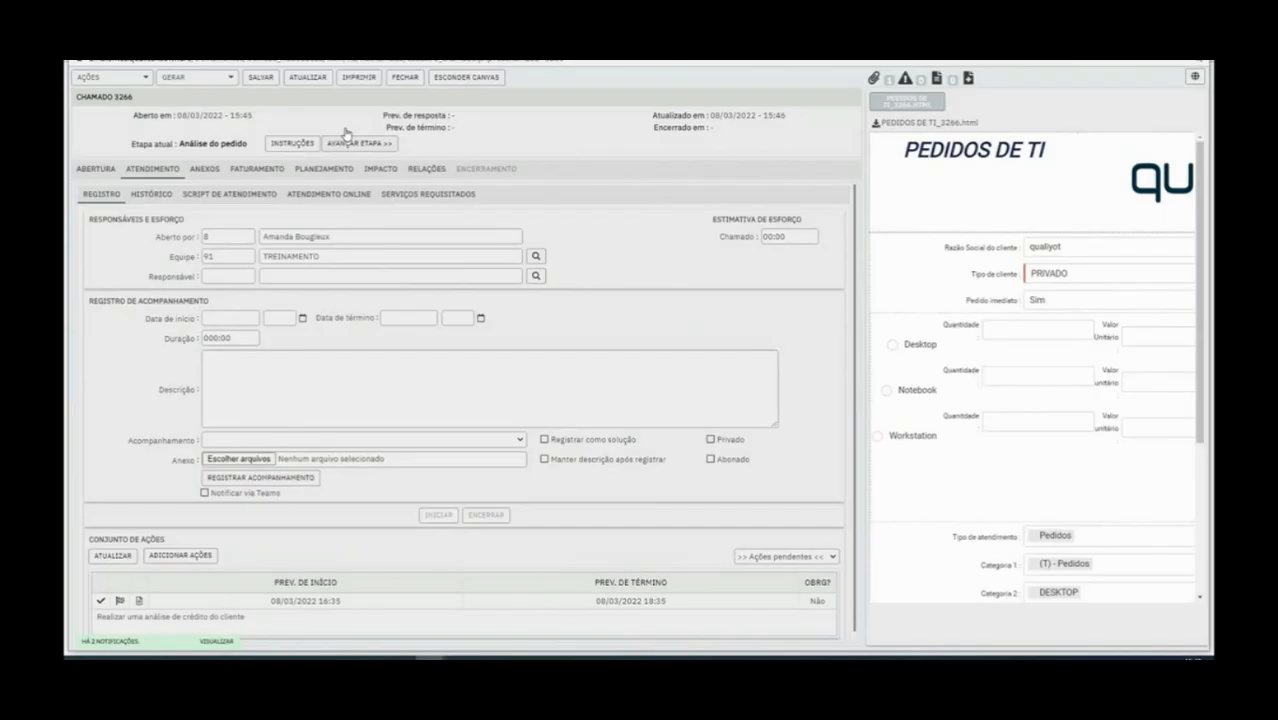
left_click(323, 82)
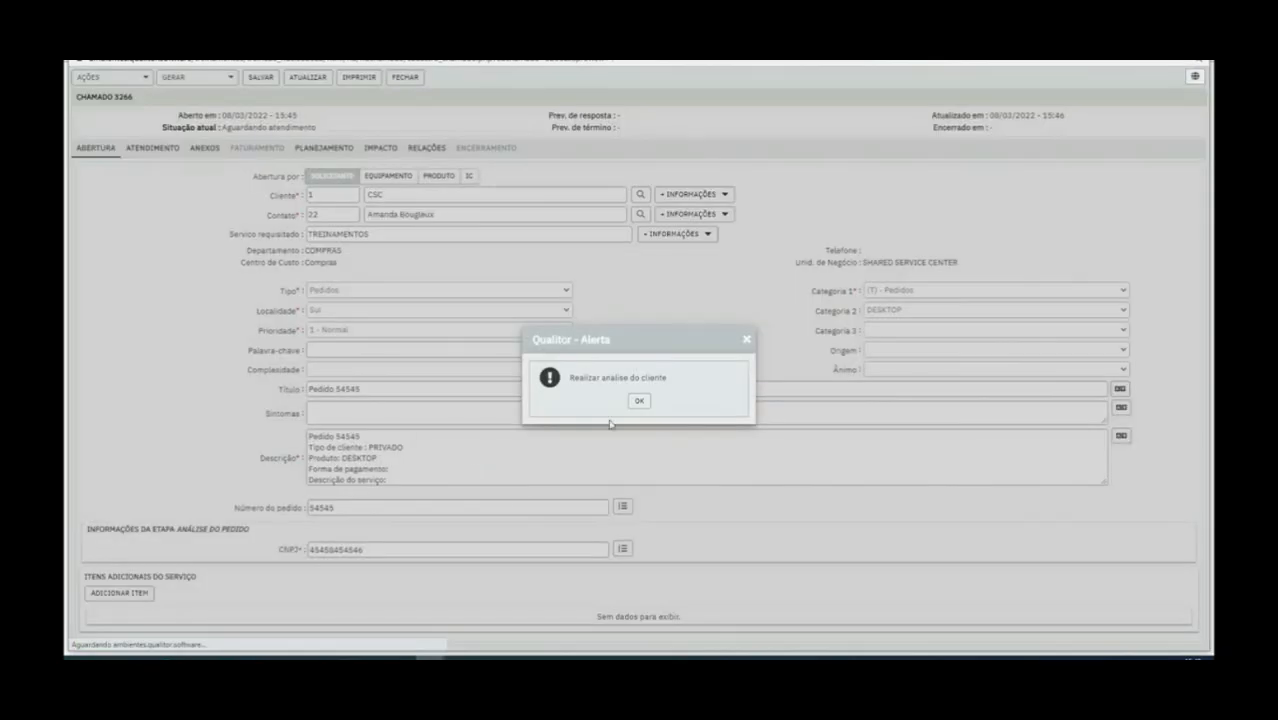
left_click(641, 402)
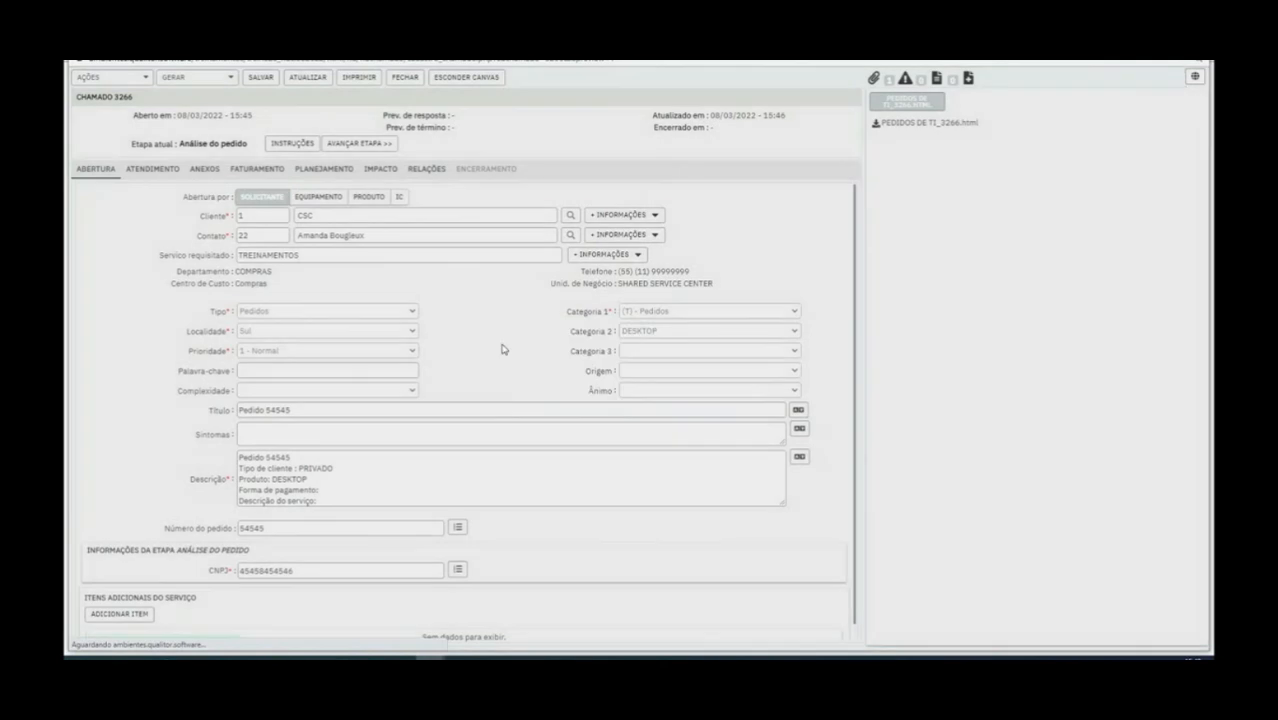
Register a Remoto follow-up on ticket 3266 with description 'ggfg' and duration 1
left_click(238, 172)
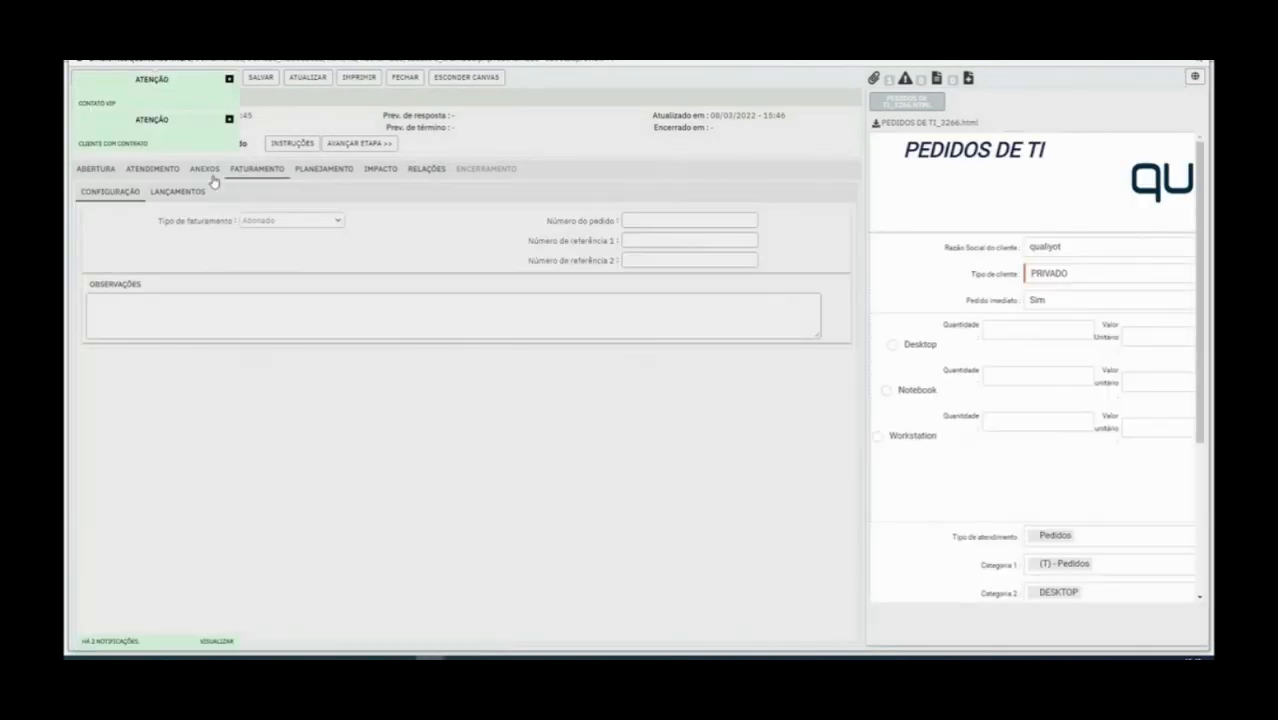
left_click(171, 174)
left_click(285, 439)
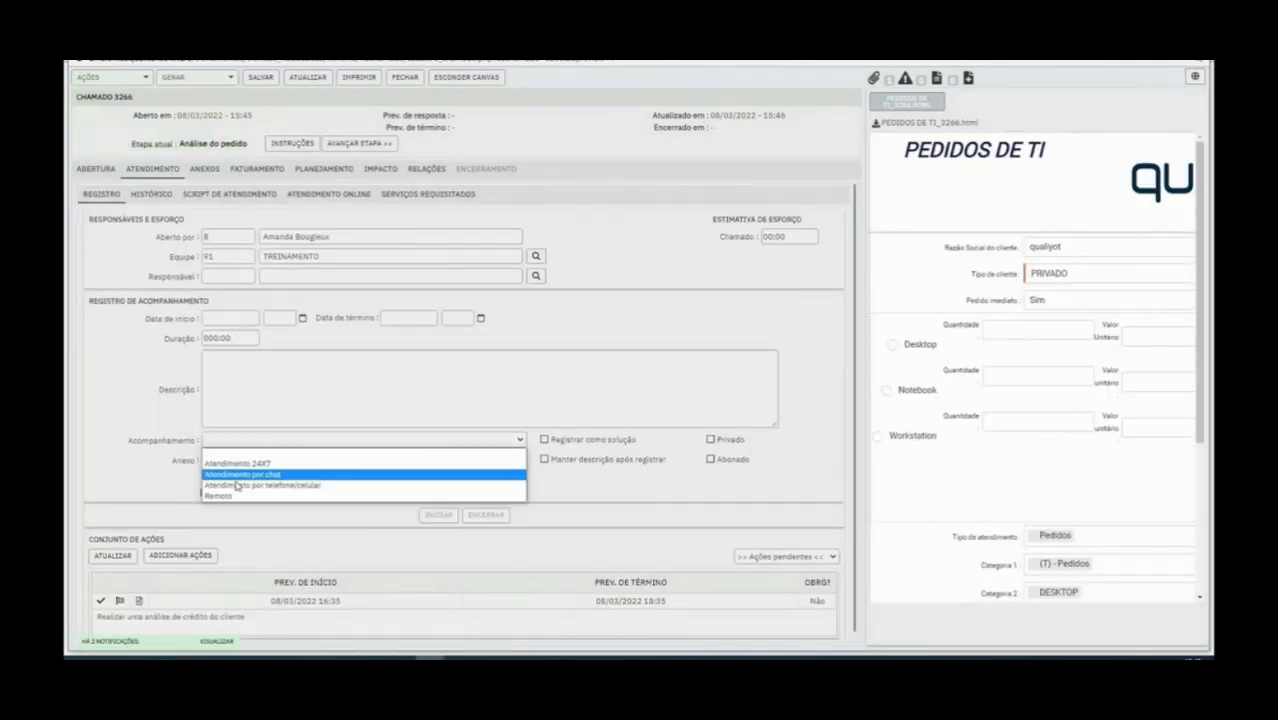
left_click(233, 496)
type("ggfg")
left_click(231, 320)
type("1")
key("Tab")
left_click(286, 478)
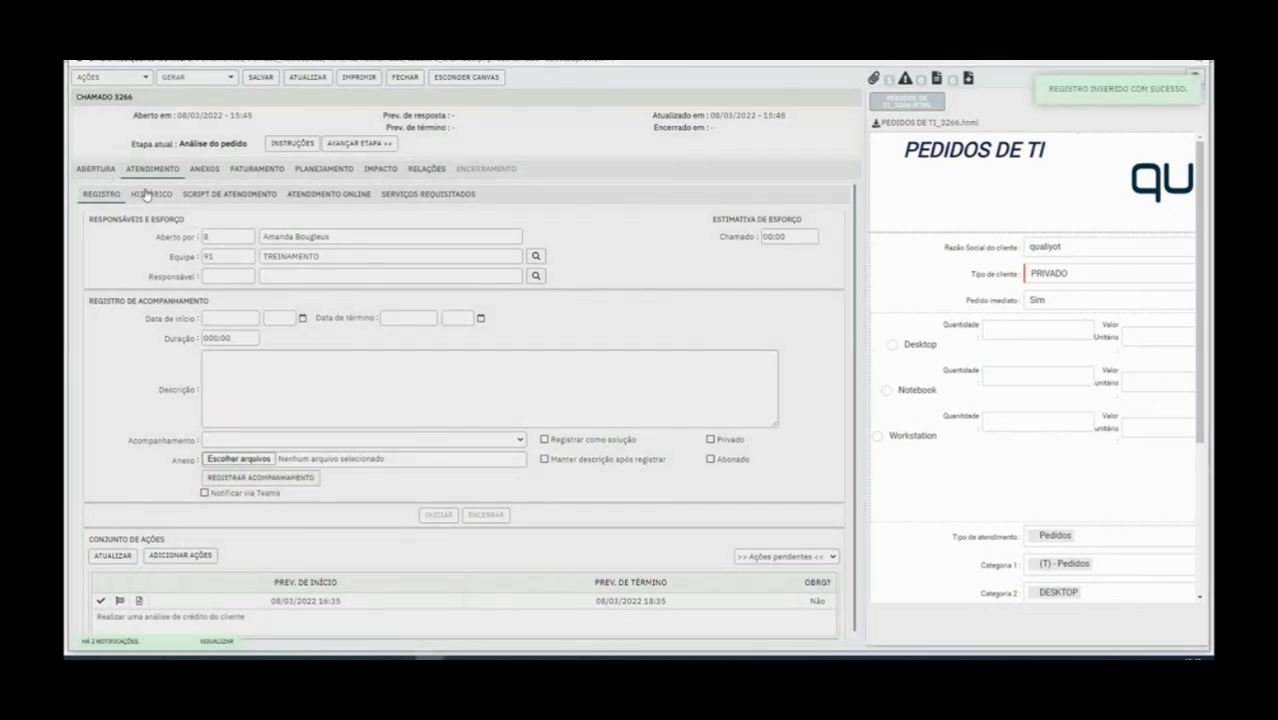
Return to the ticket's opening details and request advancing it to the next stage
left_click(146, 194)
left_click(108, 170)
left_click(346, 147)
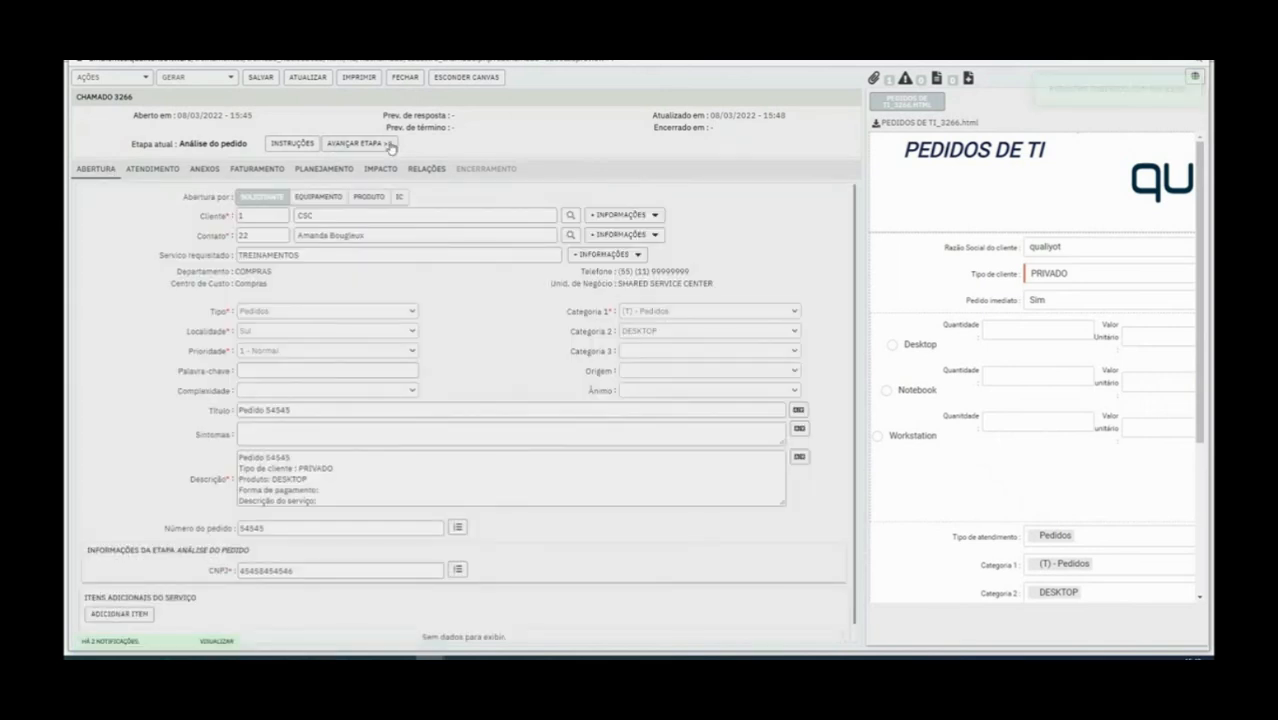
Dismiss the missing-attachment alert and open ticket 3266's attachments section
left_click_drag(539, 414, 688, 416)
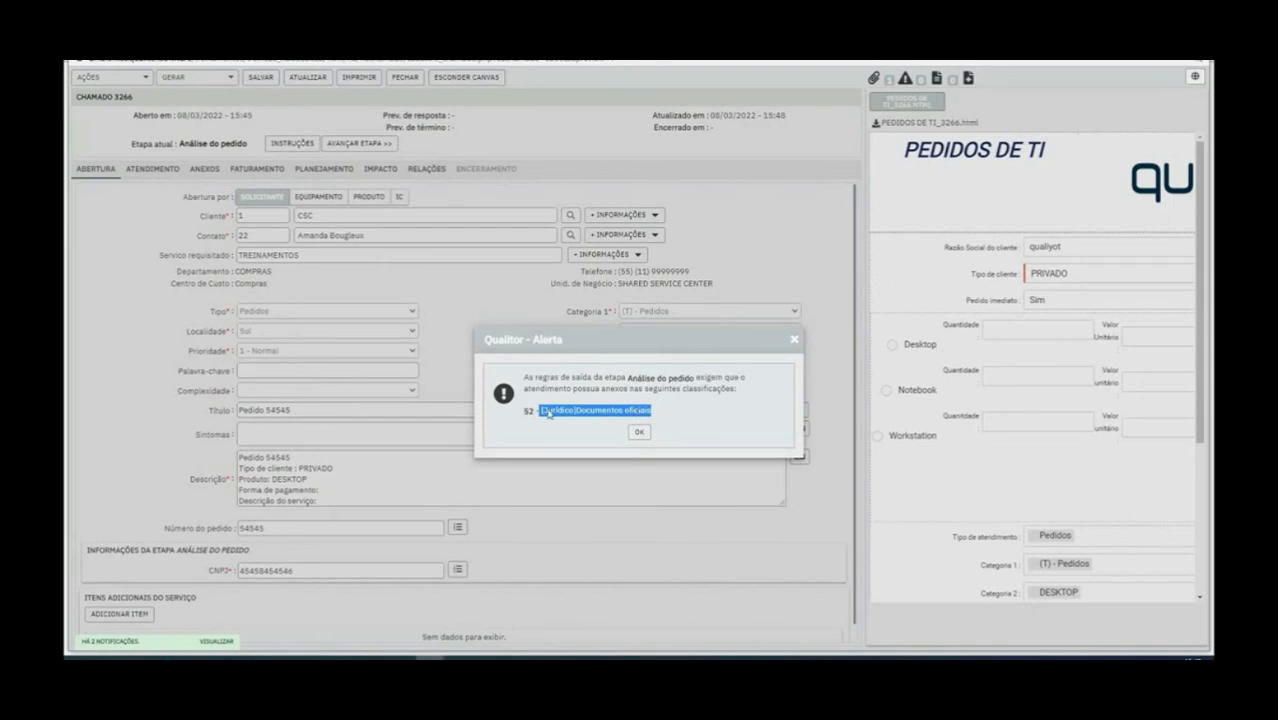
left_click(638, 433)
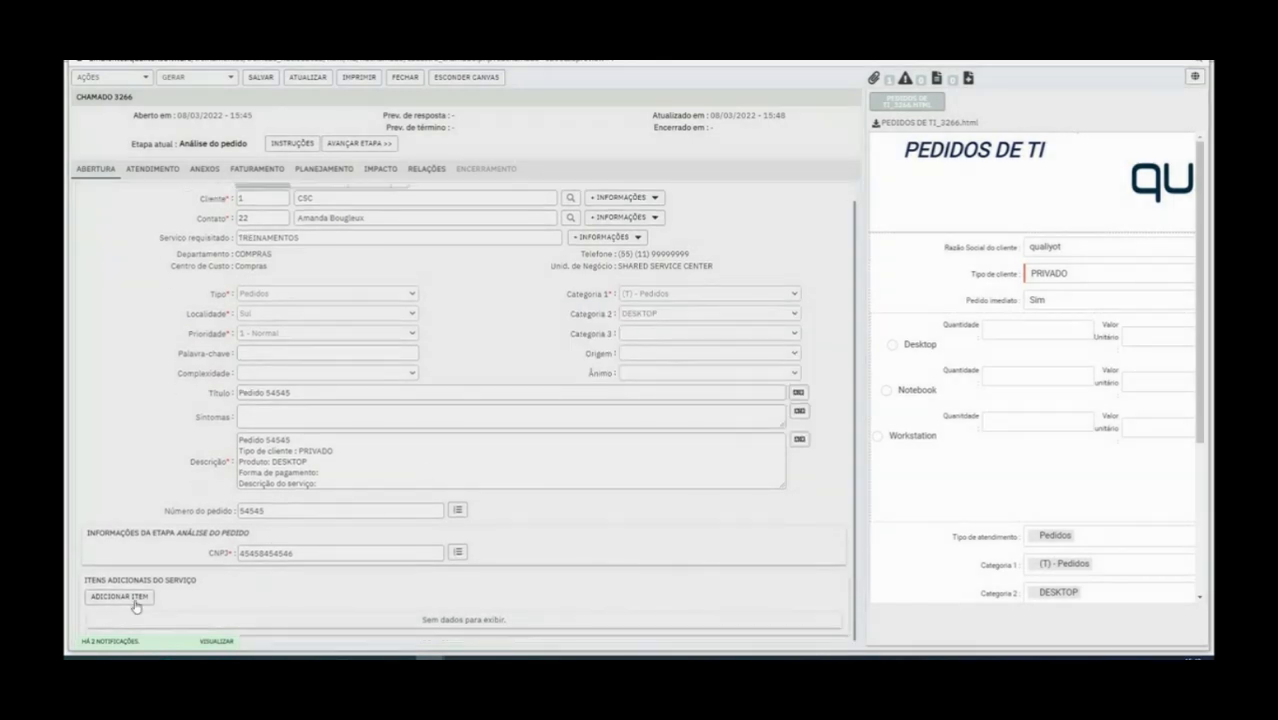
left_click(197, 170)
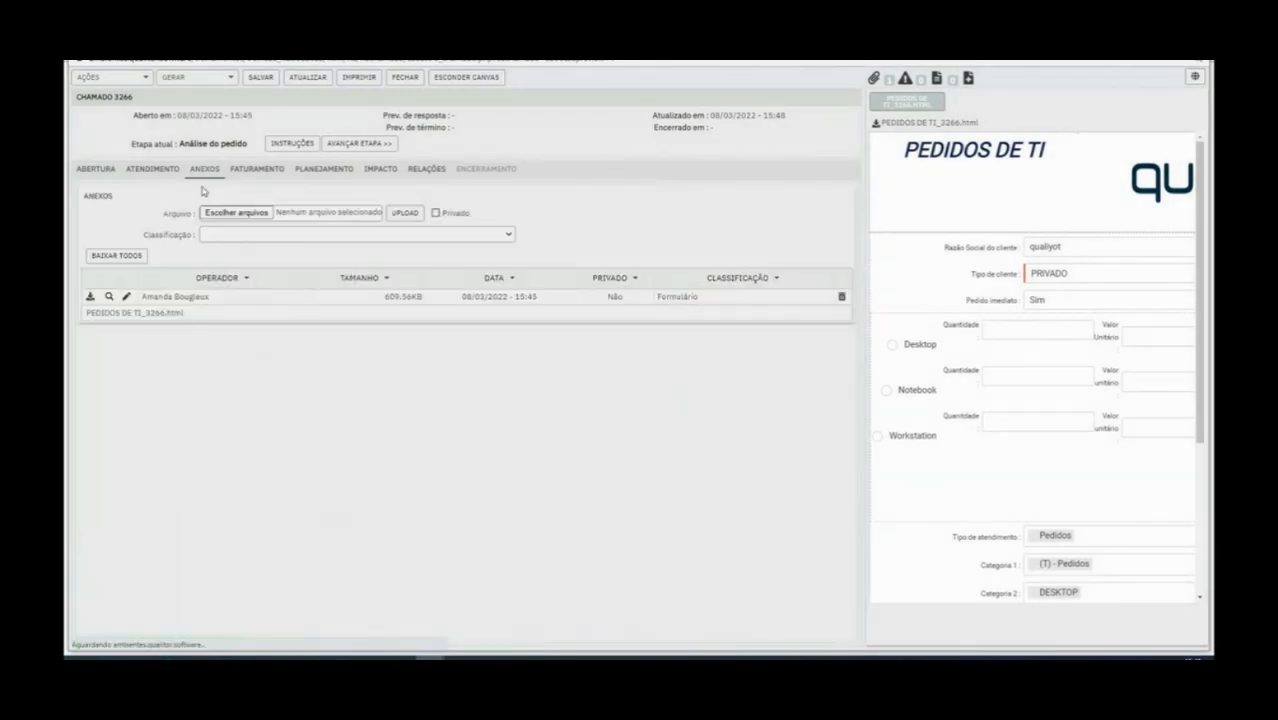
left_click(126, 259)
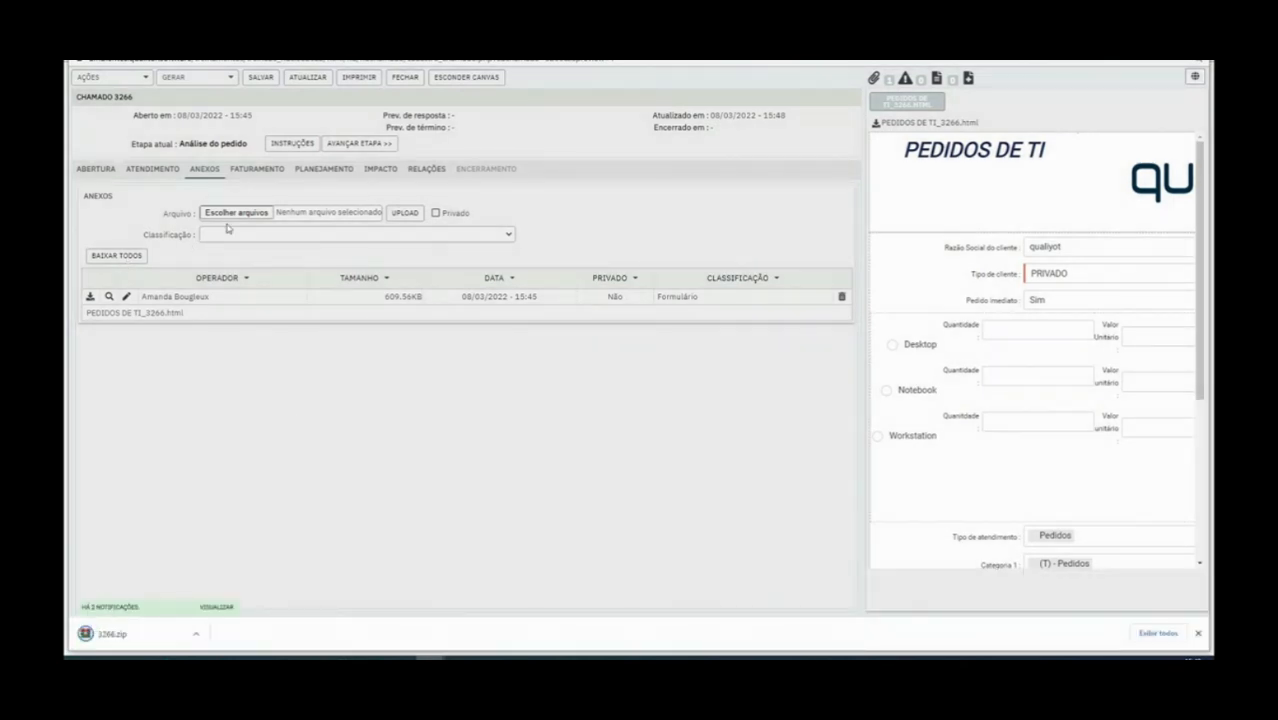
Select FormDesigner201.qfd to attach, browse the Classificação options without choosing, and return to the diagram
left_click(343, 214)
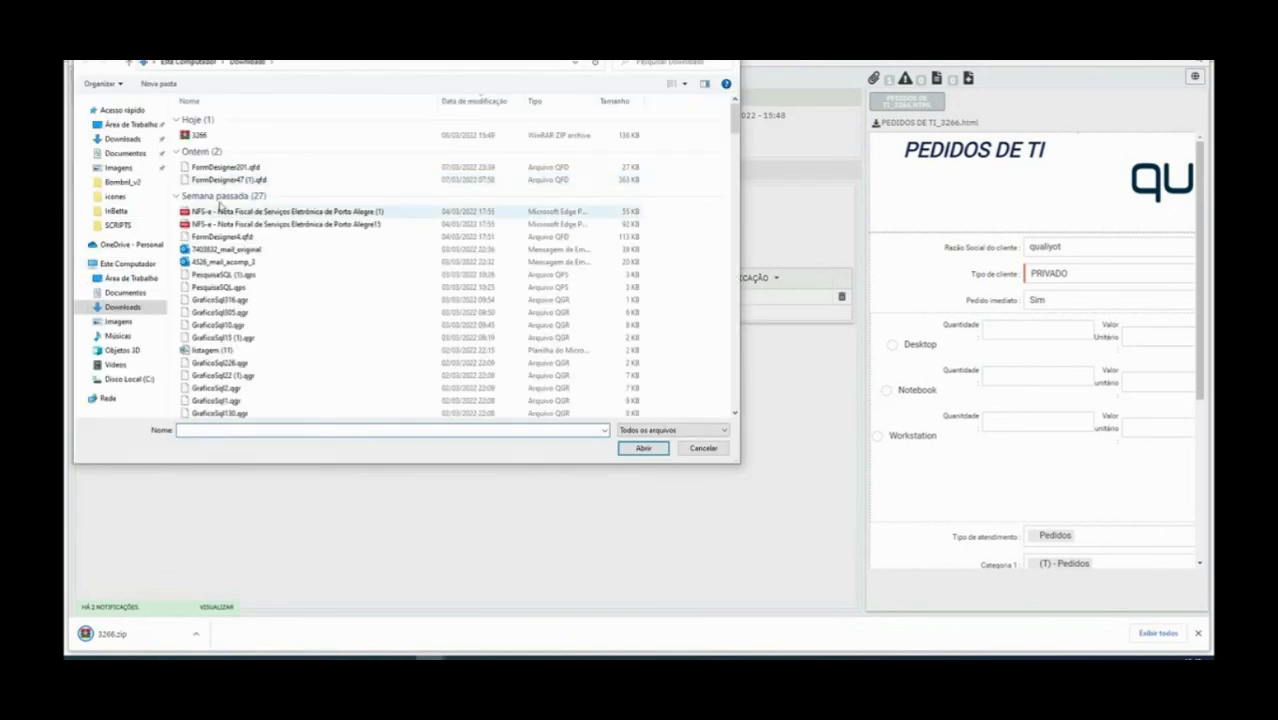
double_click(225, 167)
left_click(330, 234)
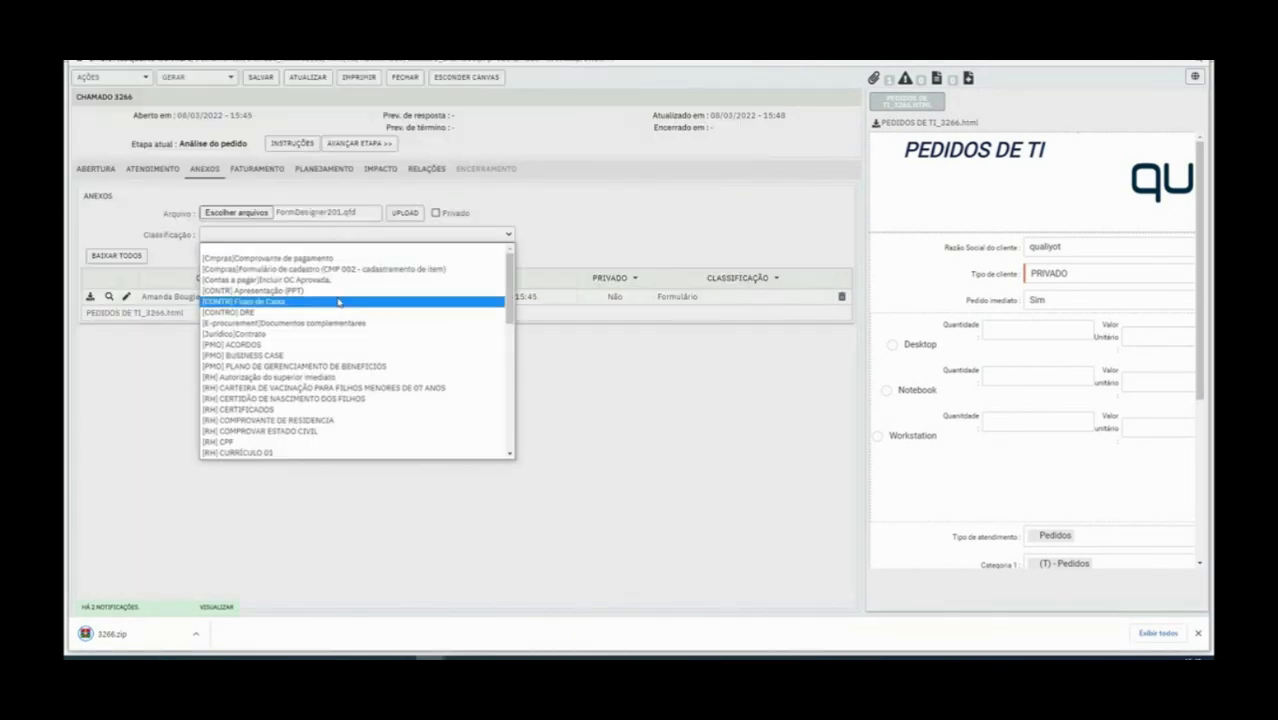
scroll(337, 310, "down", 12)
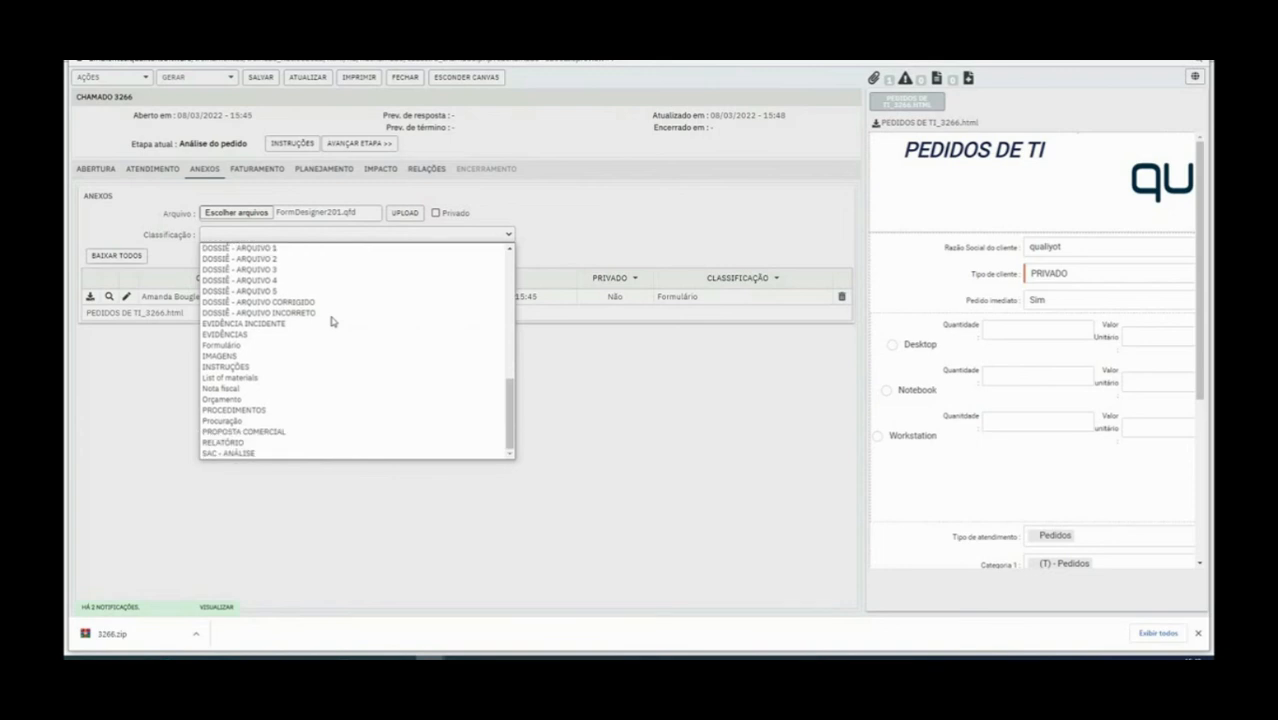
left_click_drag(510, 400, 523, 270)
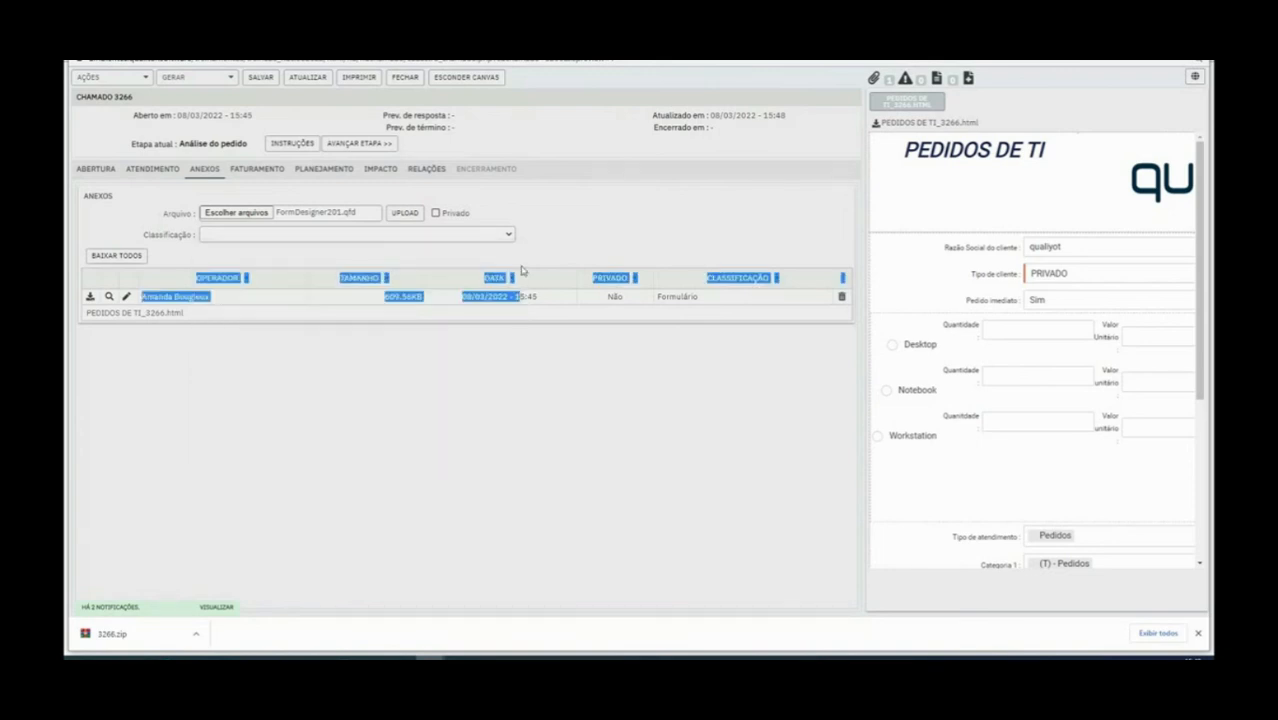
left_click(506, 234)
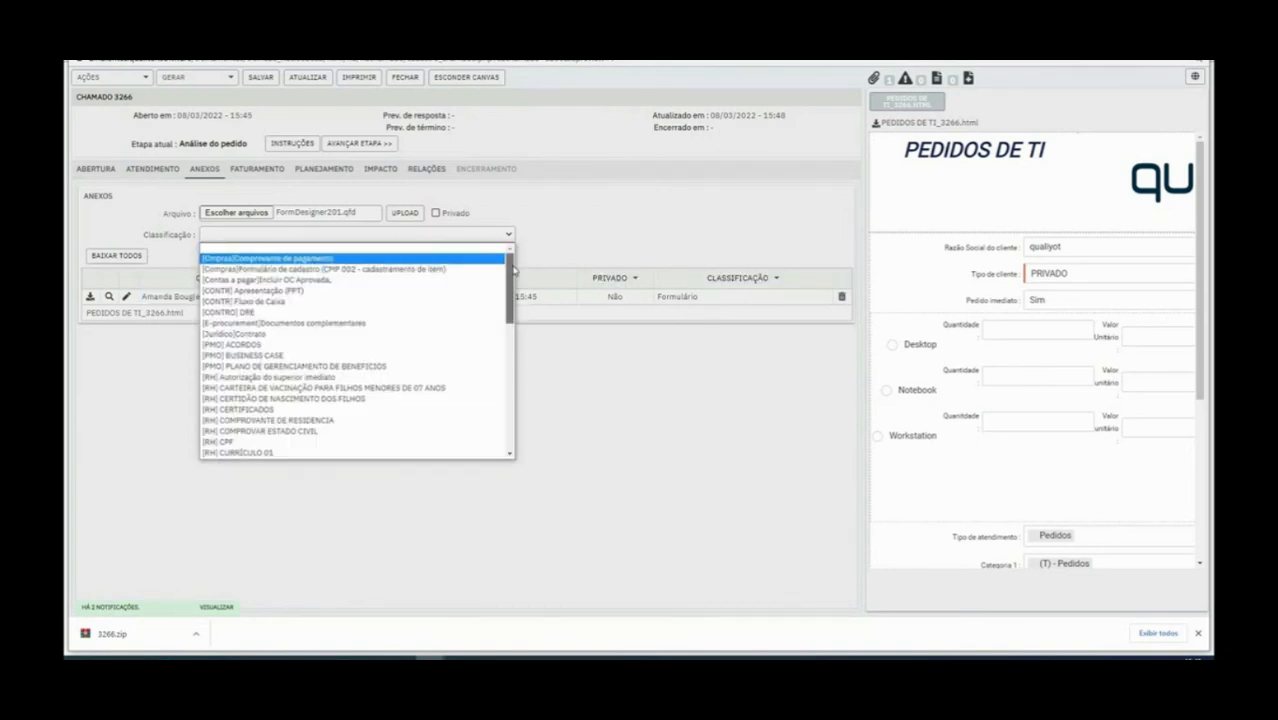
mouse_move(514, 266)
left_mouse_down()
mouse_move(510, 398)
mouse_move(518, 268)
left_mouse_up()
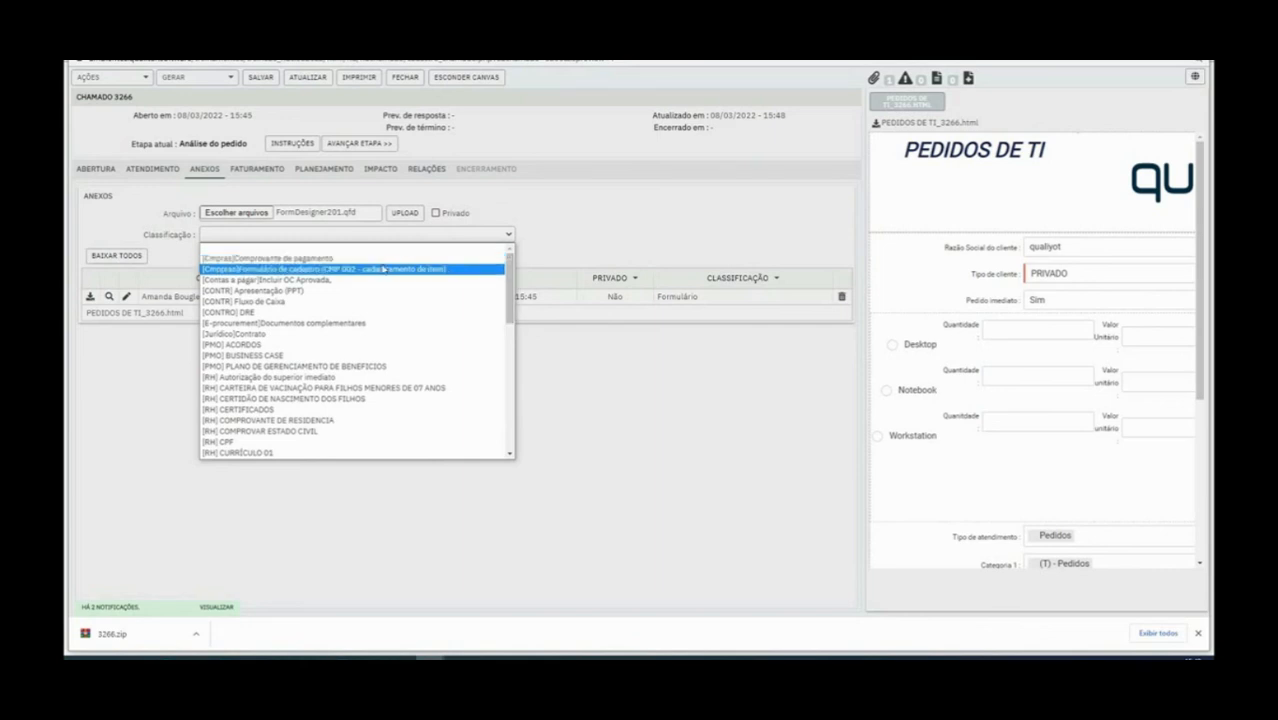
scroll(357, 289, "down", 1)
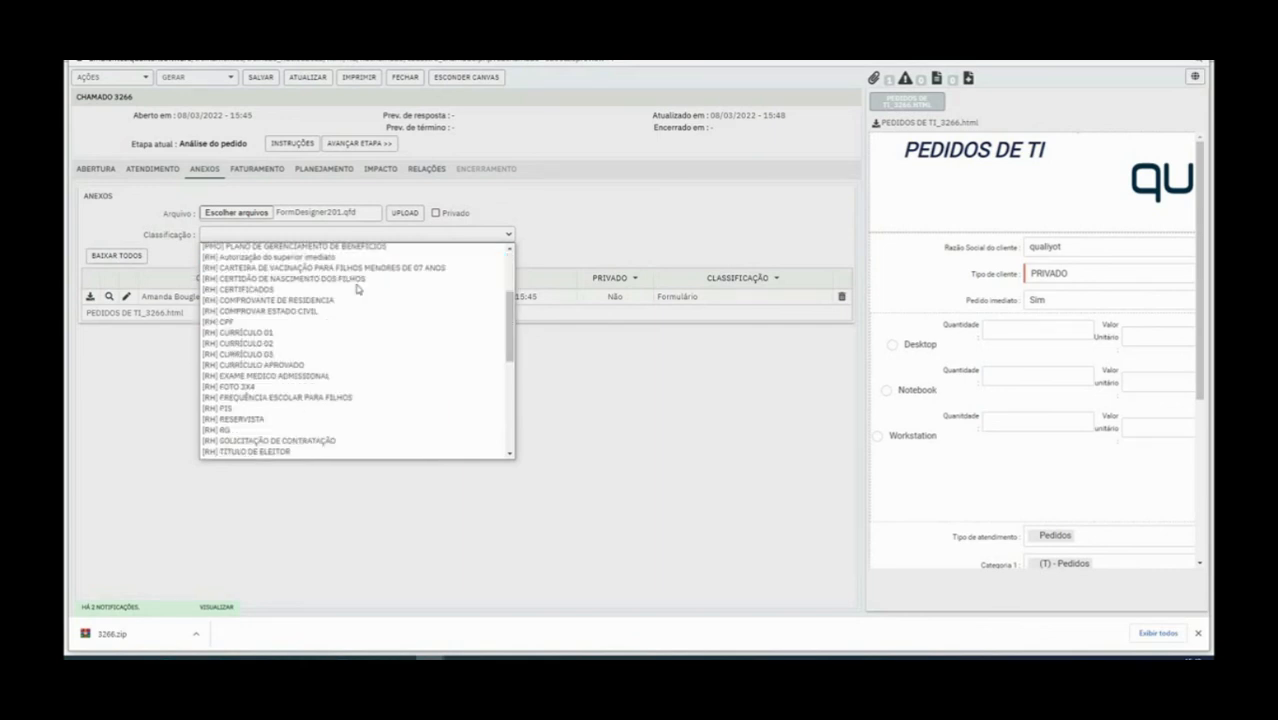
scroll(328, 361, "down", 1)
scroll(328, 361, "down", 2)
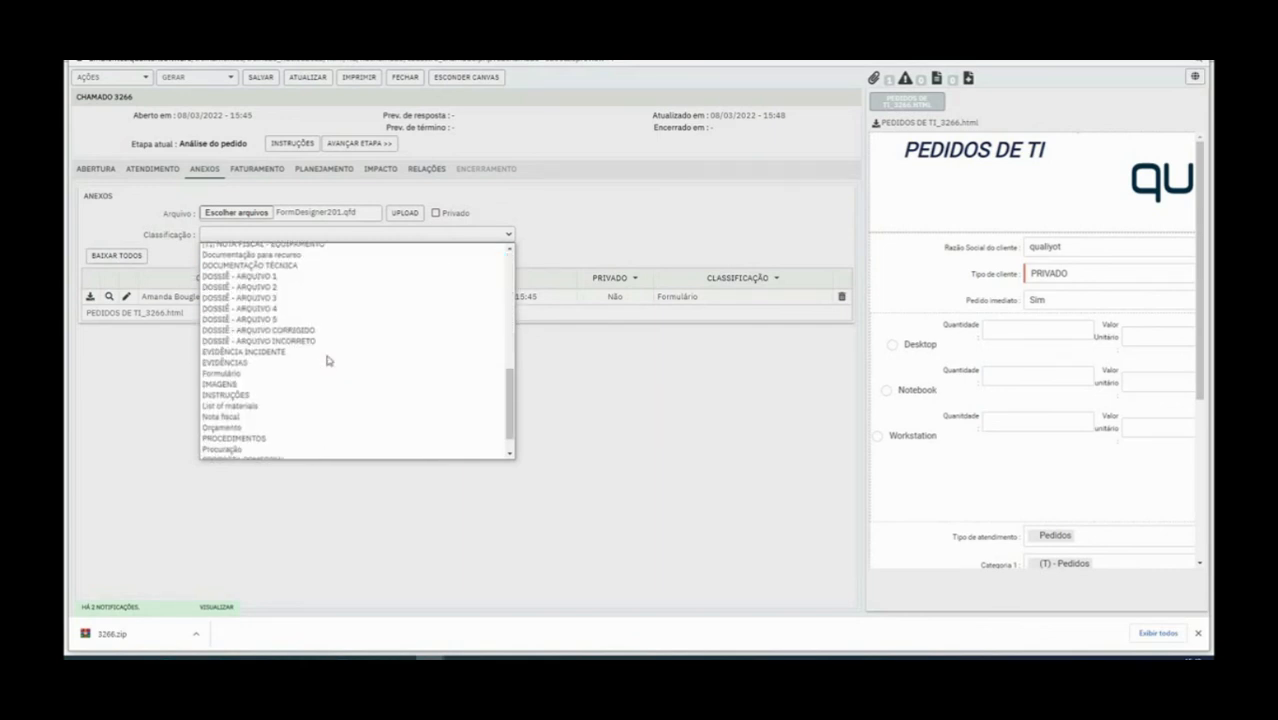
left_click(630, 462)
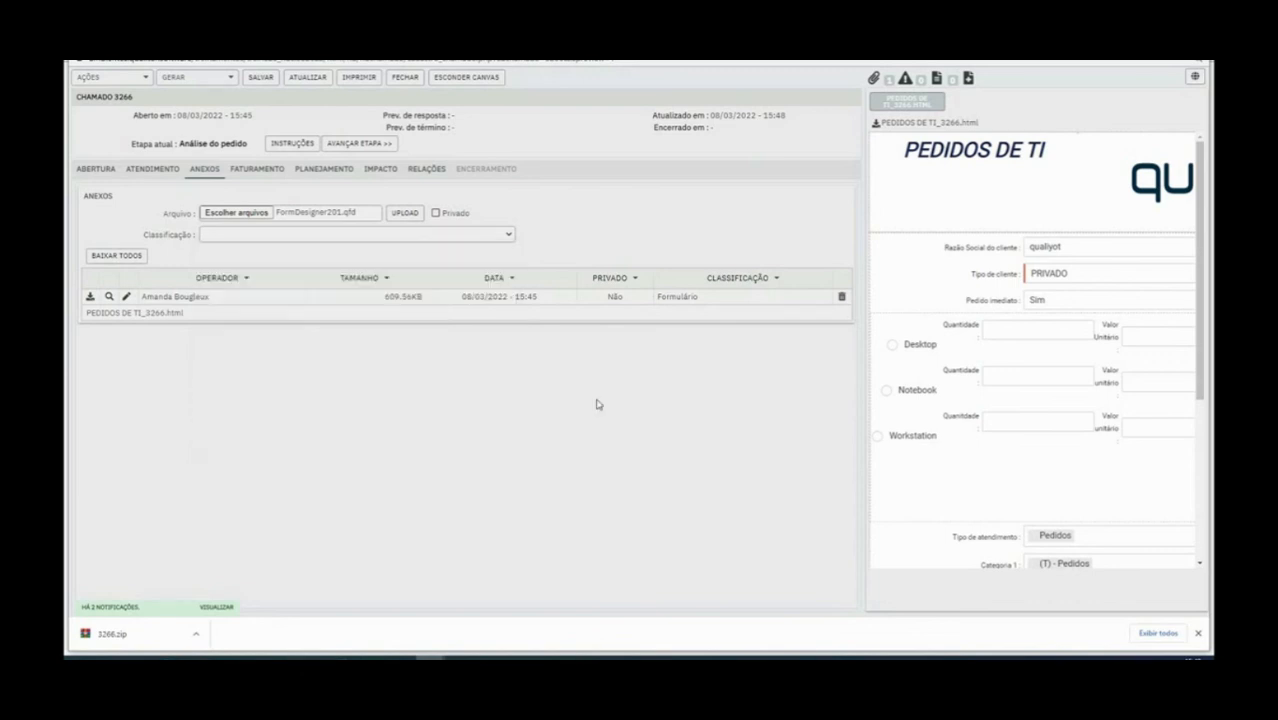
left_click(538, 628)
Open the Análise do pedido stage properties from the Pedidos TI diagram
left_click(252, 244)
right_click(212, 236)
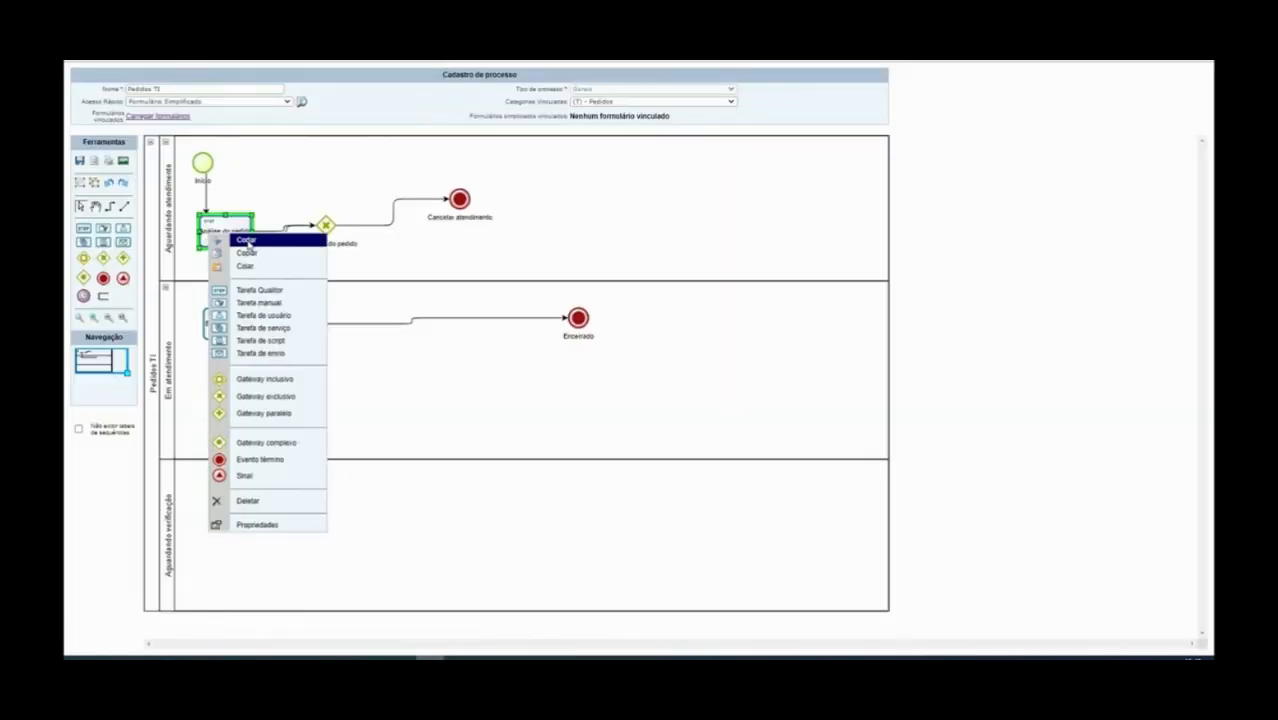
left_click(294, 525)
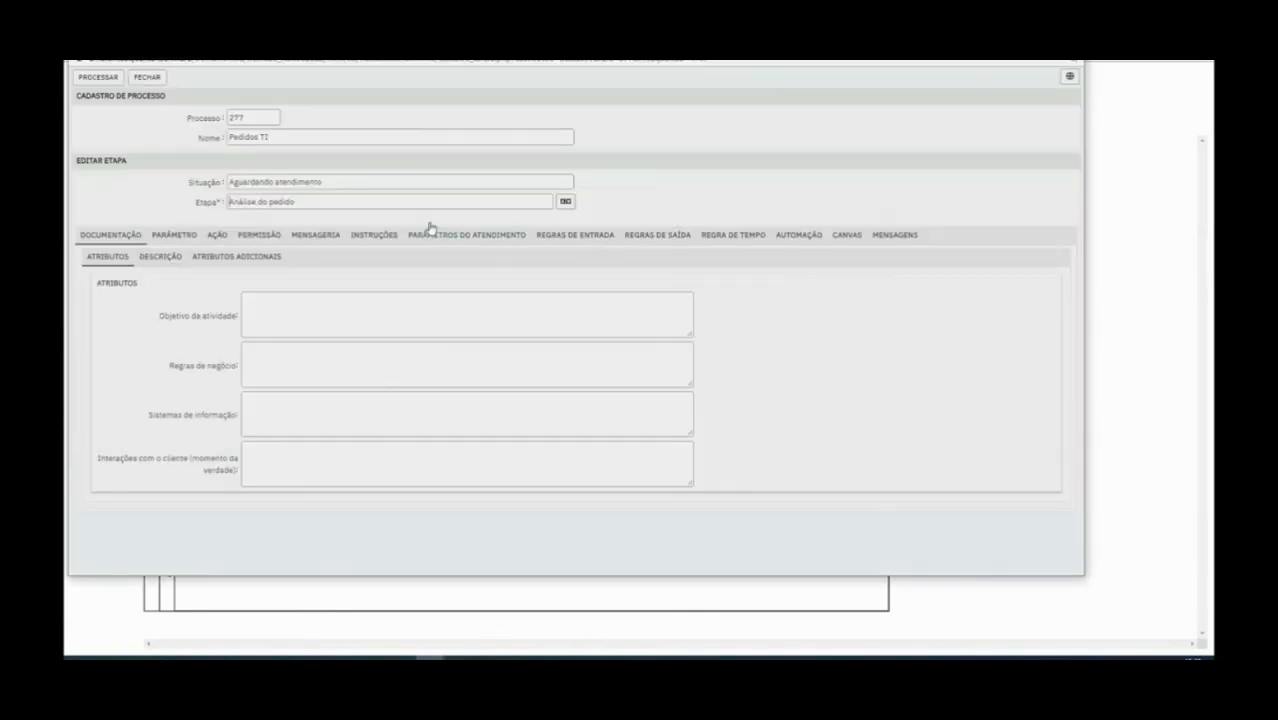
left_click(575, 235)
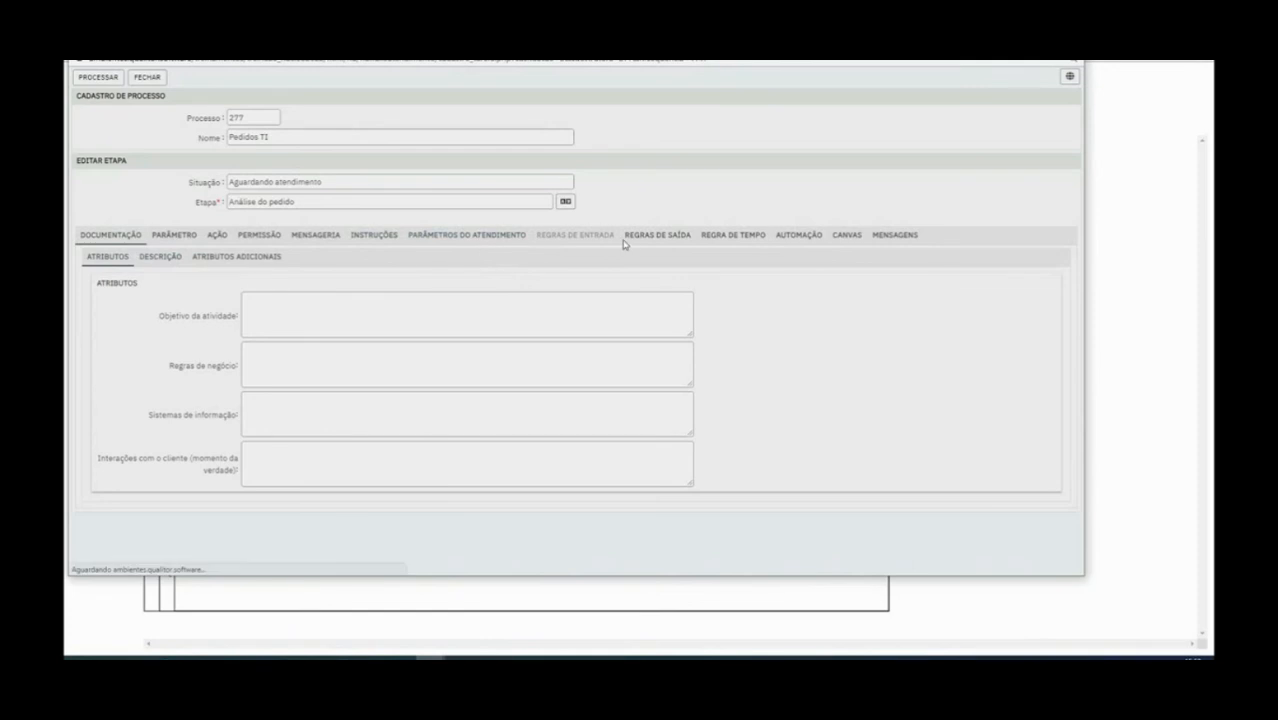
Delete the [Jurídico]Documentos oficiais exit-rule attachment requirement, close the stage, and return to ticket 3266
left_click(667, 240)
left_click(266, 259)
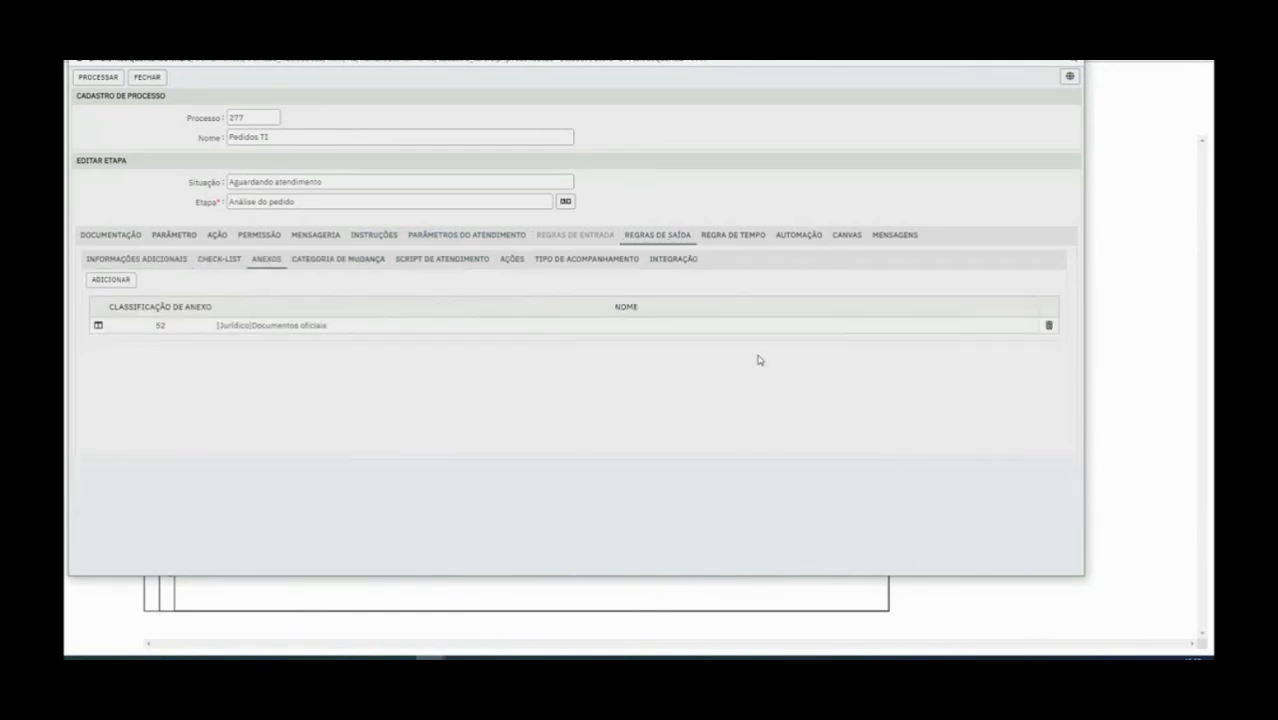
left_click(1049, 326)
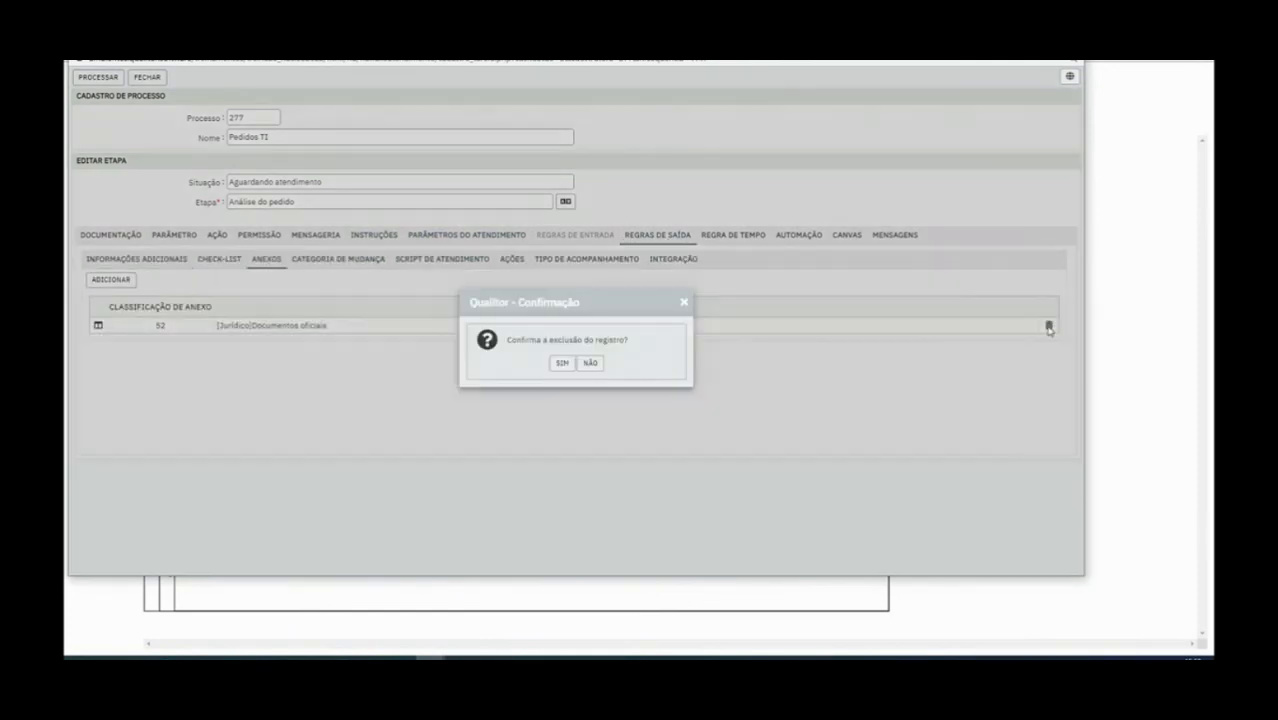
left_click(560, 365)
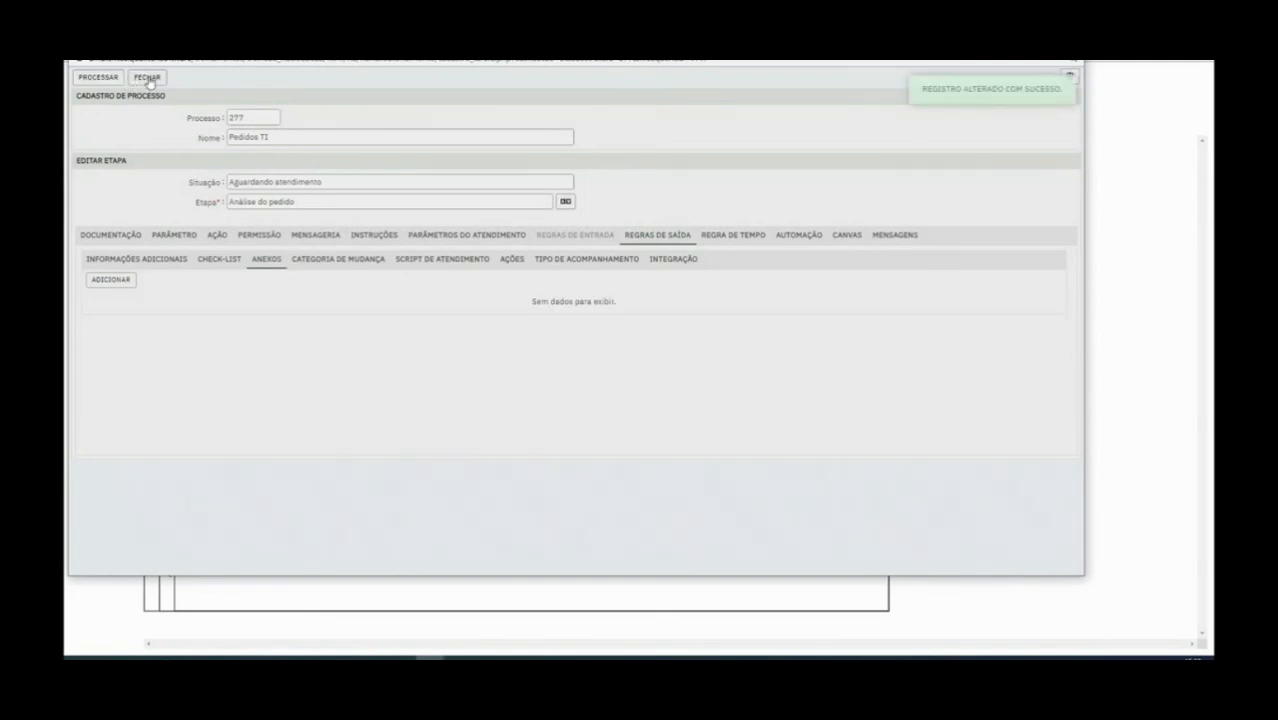
left_click(149, 79)
left_click(430, 657)
left_click(613, 616)
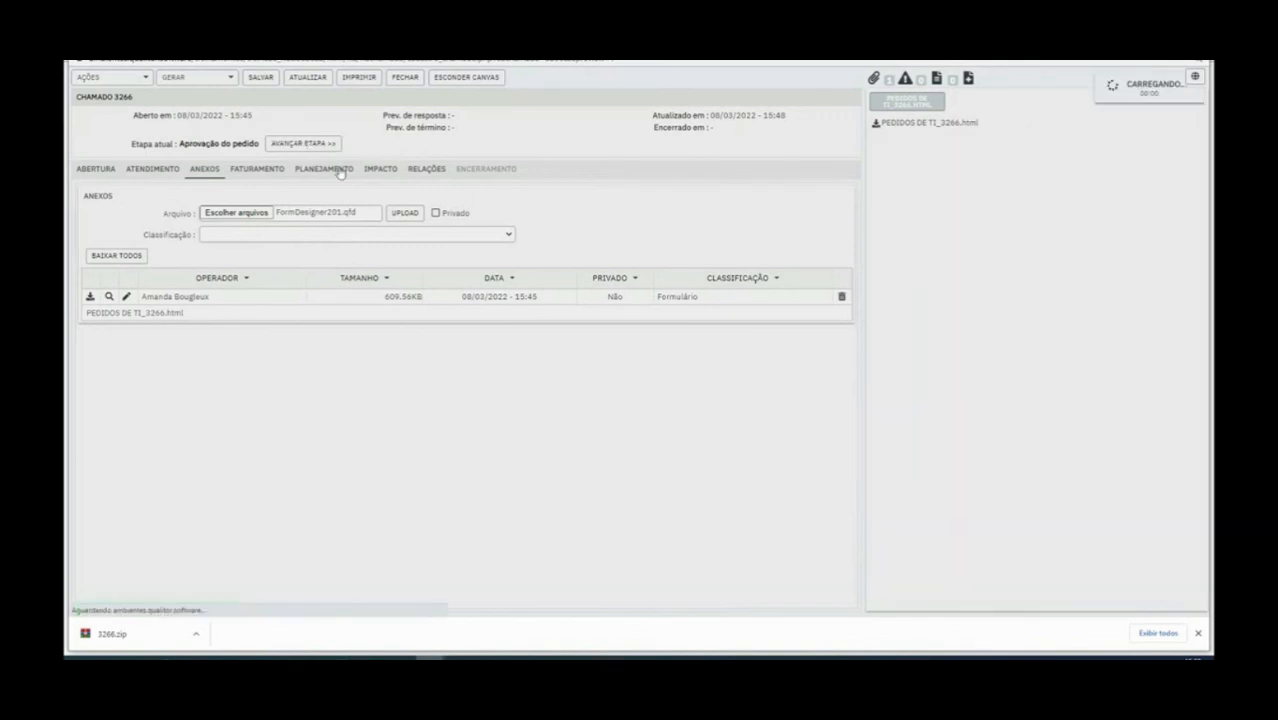
Review ticket 3266's Aprovação do pedido stage, its opening form and next-stage choices, without advancing
left_click_drag(181, 143, 253, 148)
left_click(398, 153)
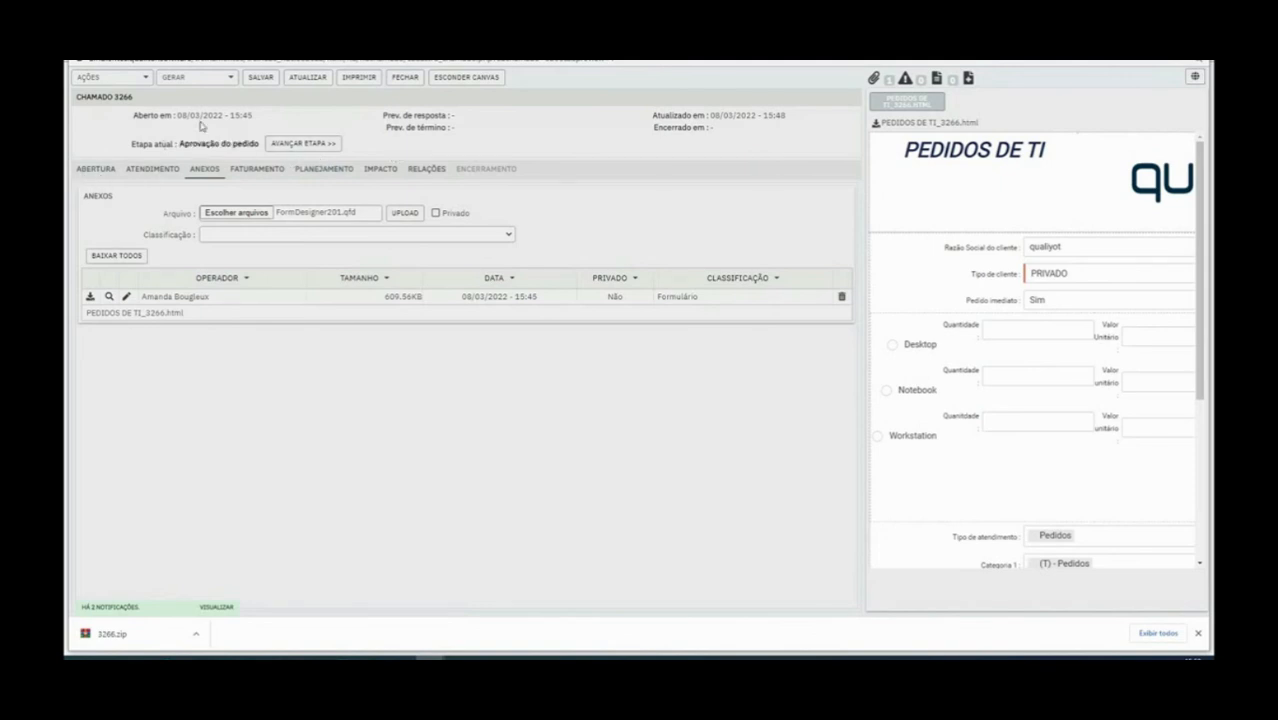
left_click(98, 170)
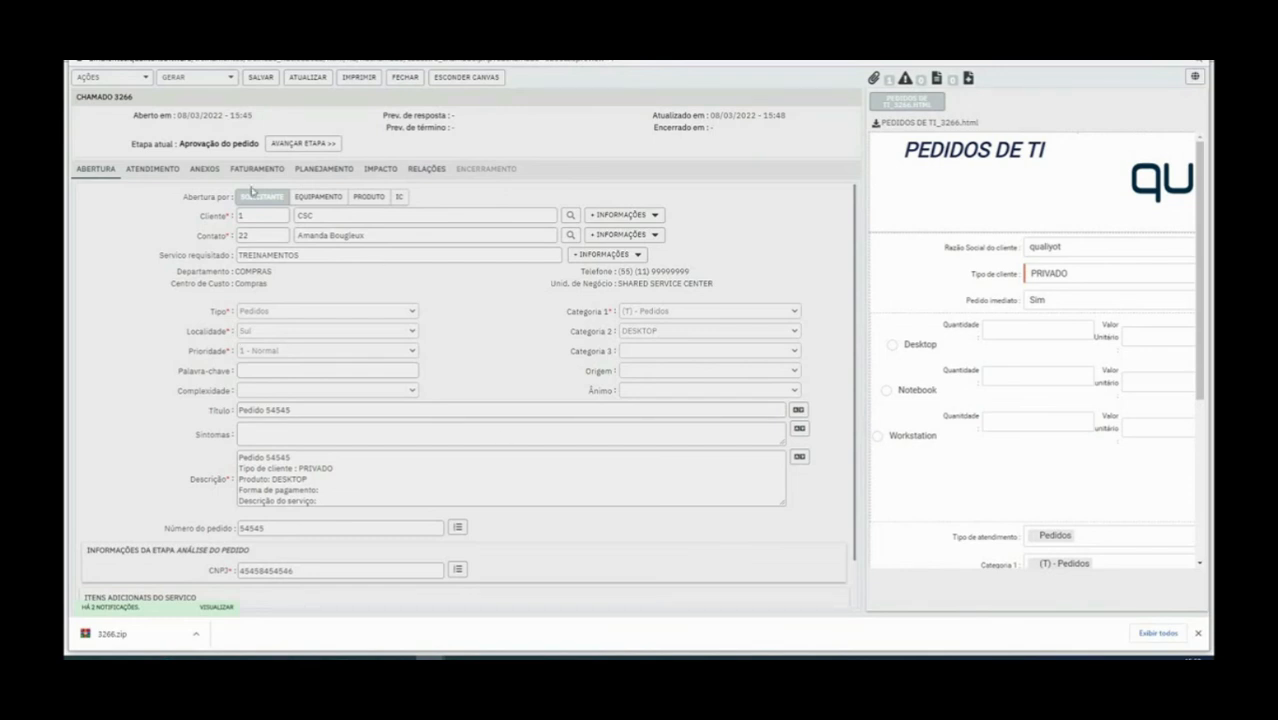
left_click(300, 144)
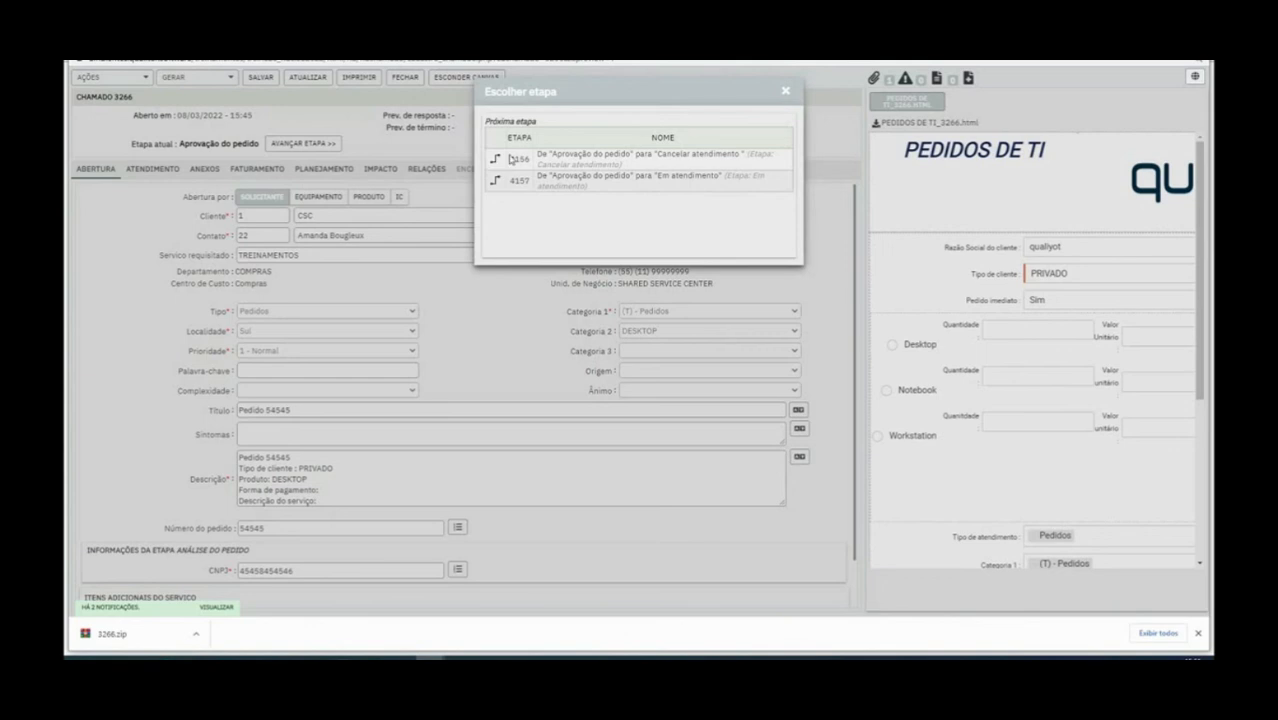
left_click(785, 91)
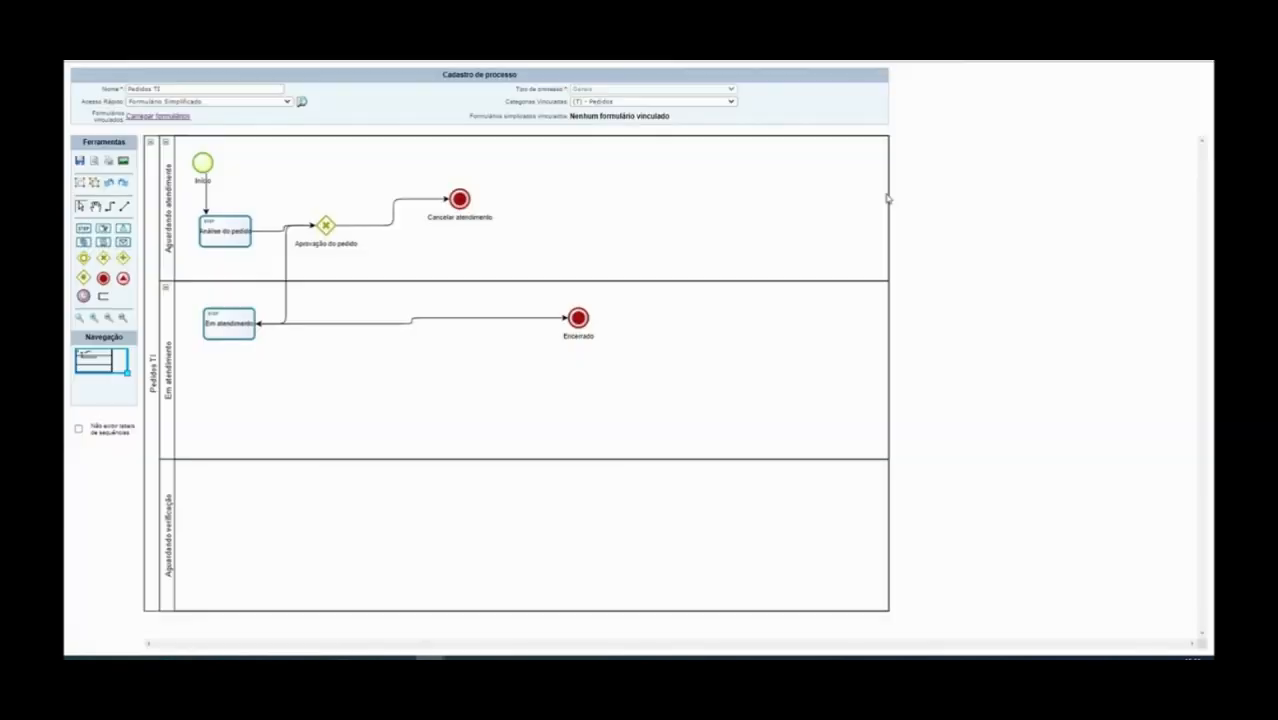
Save the Pedidos TI diagram and rename the Cancelar atendimento flow to 'Não'
left_click(391, 257)
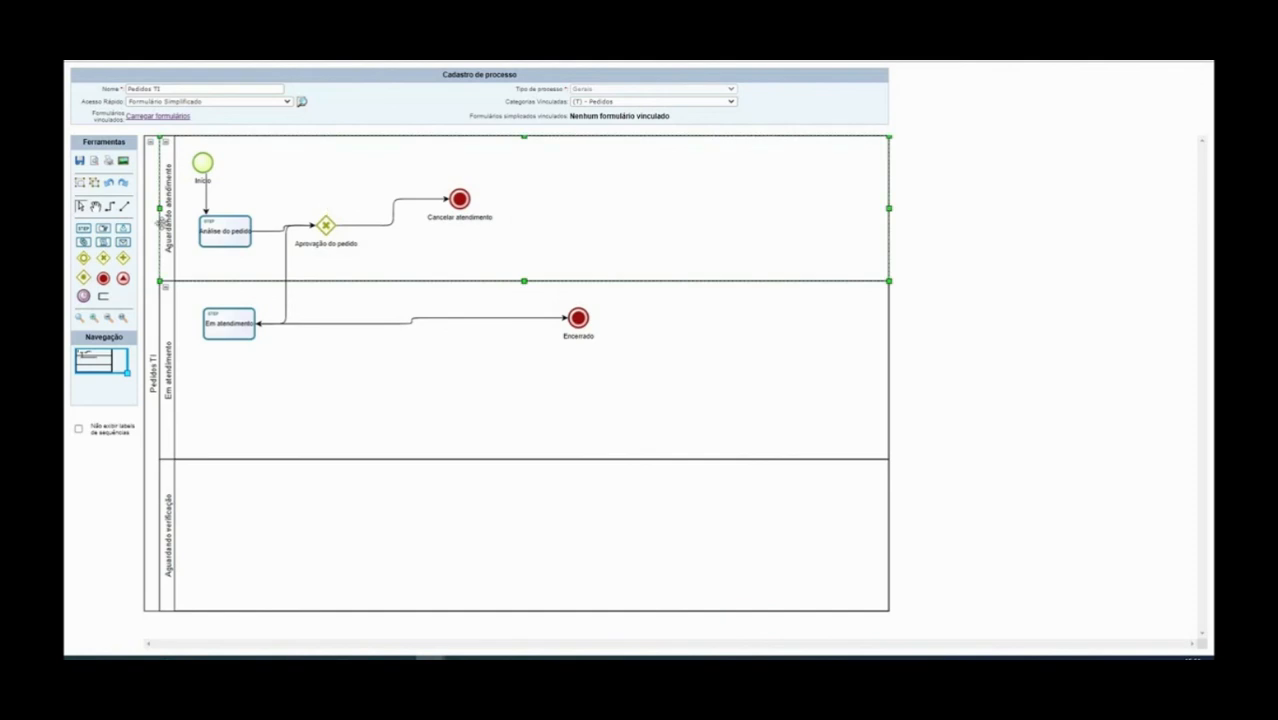
left_click(79, 162)
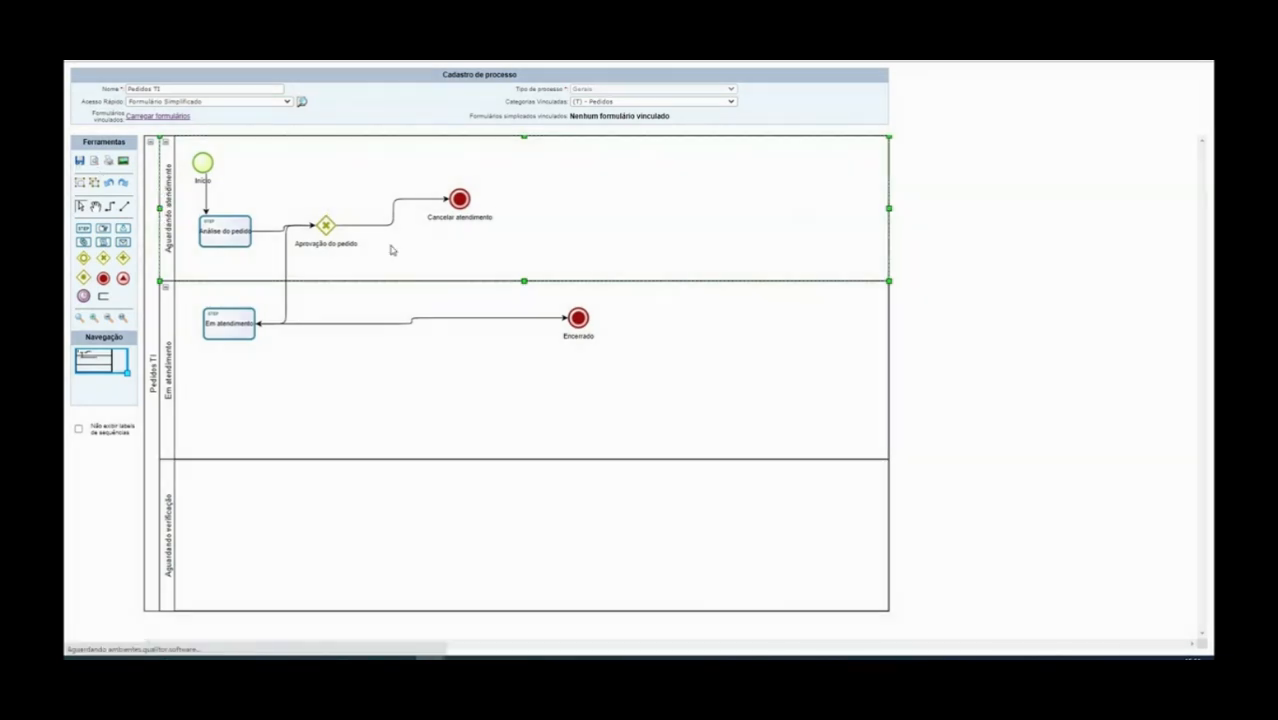
left_click(440, 199)
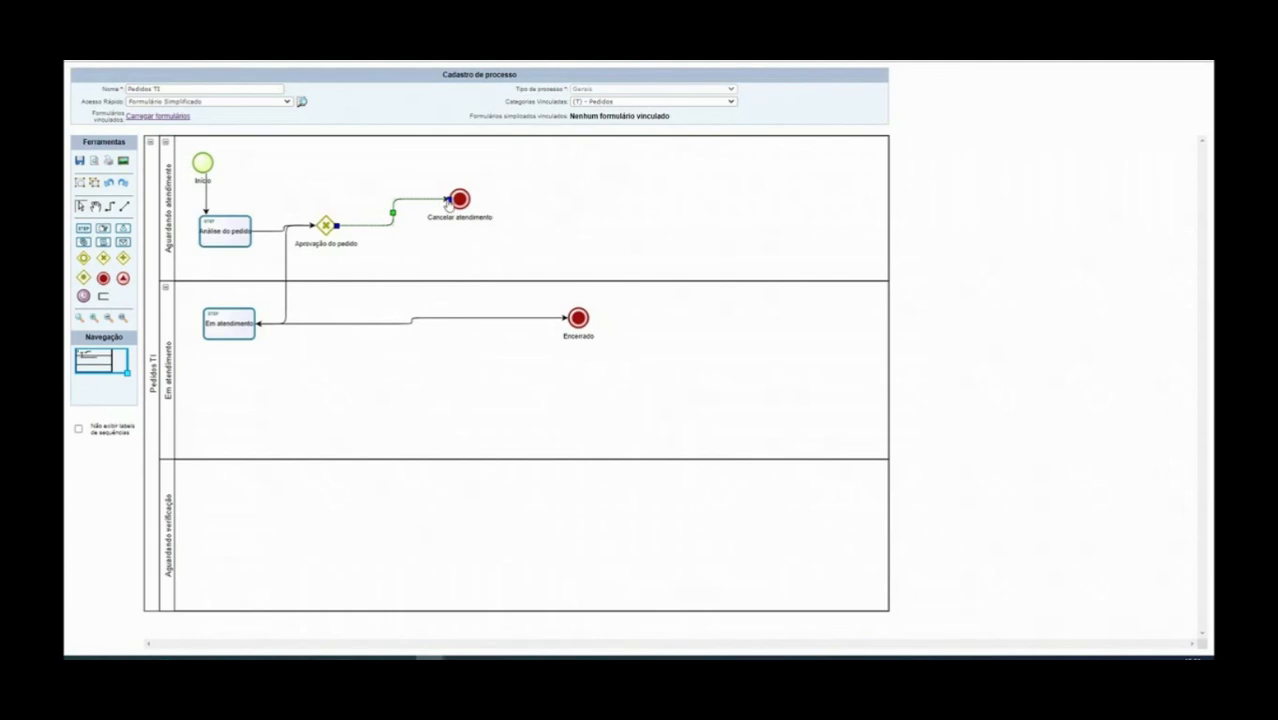
right_click(393, 218)
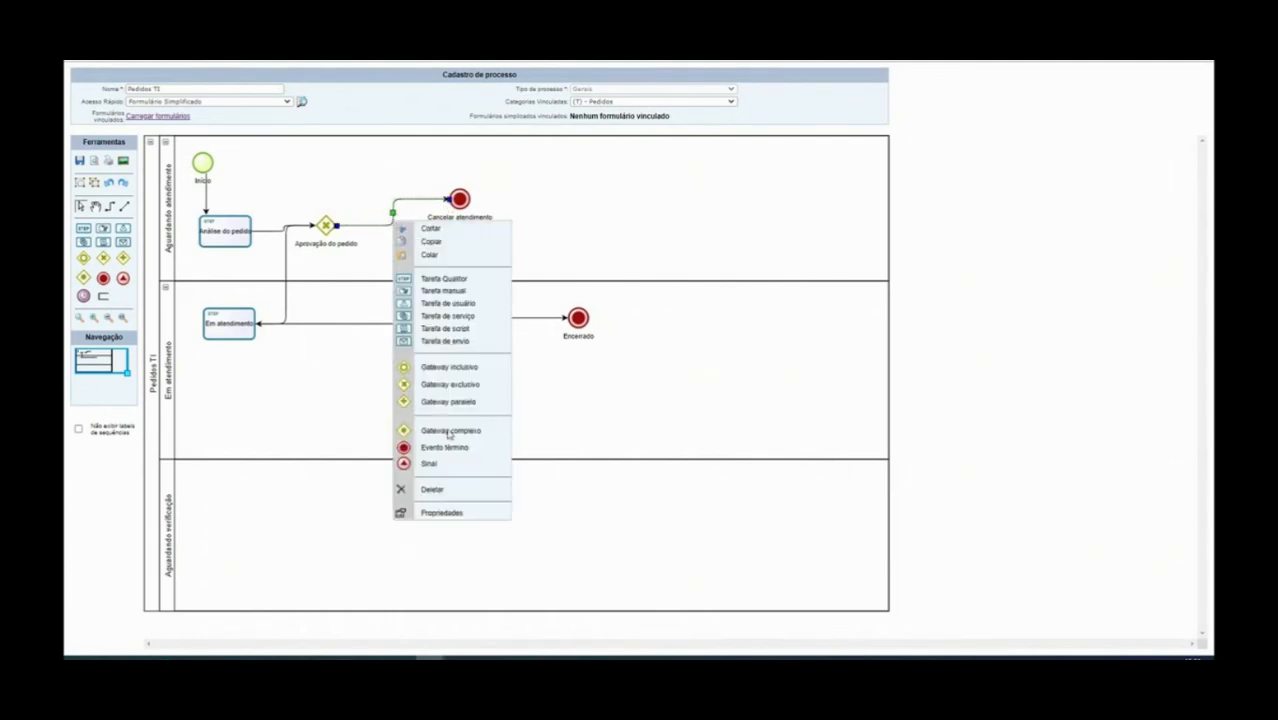
left_click(445, 512)
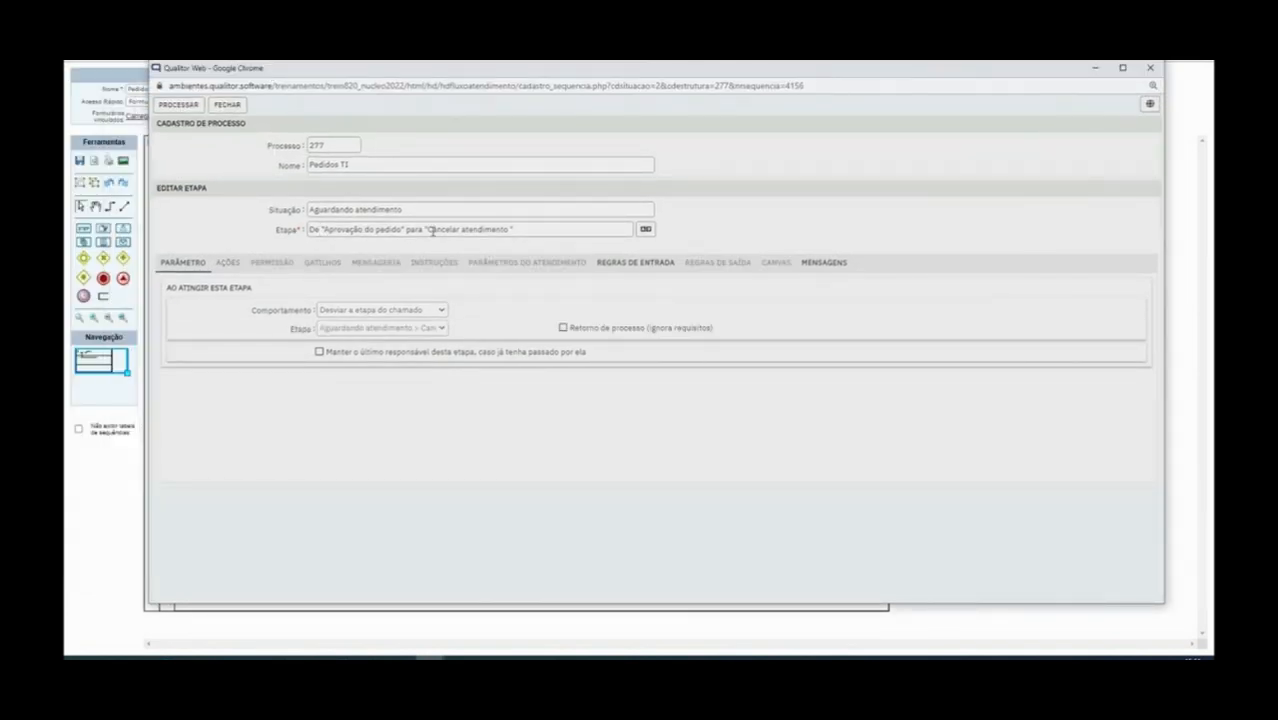
triple_click(472, 230)
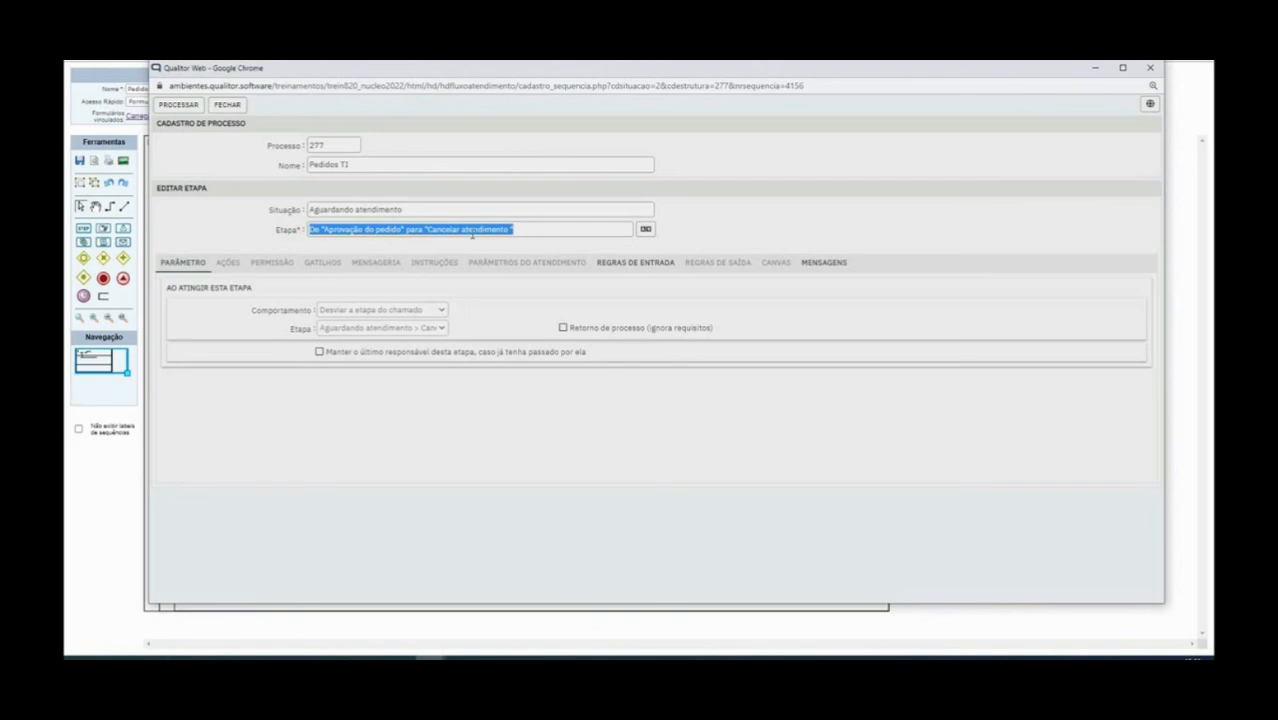
type("Não")
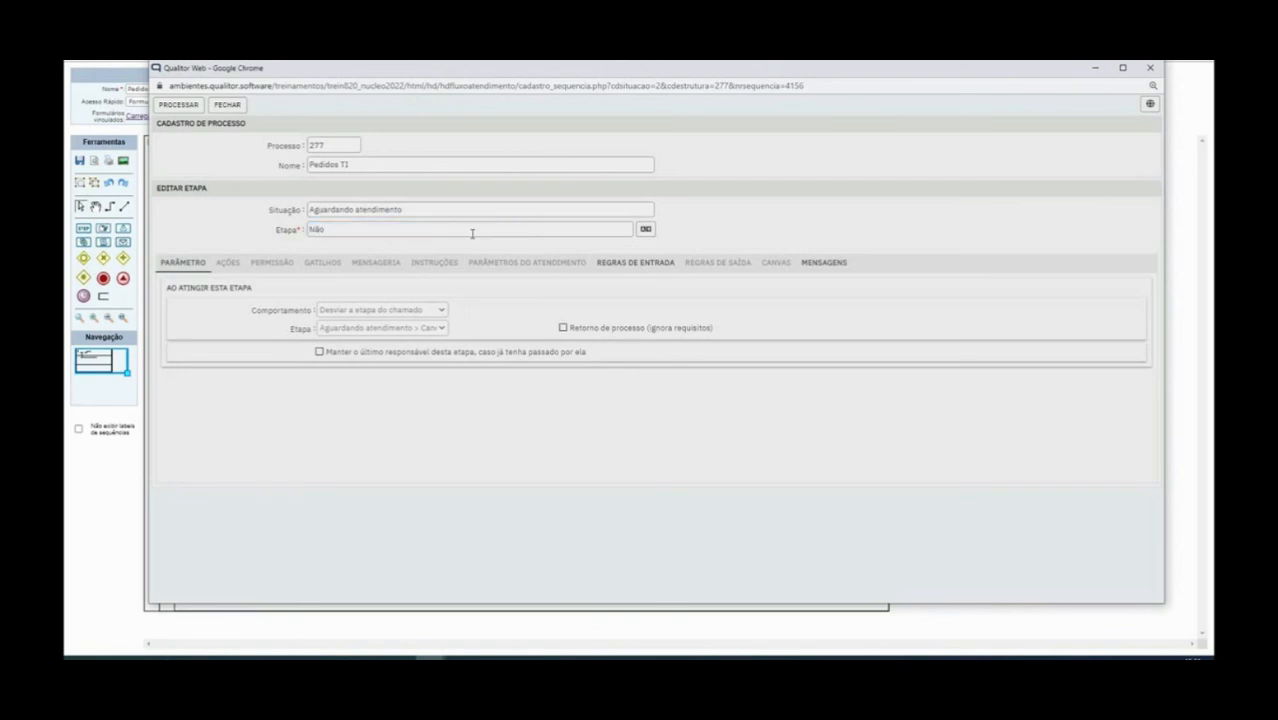
left_click(197, 106)
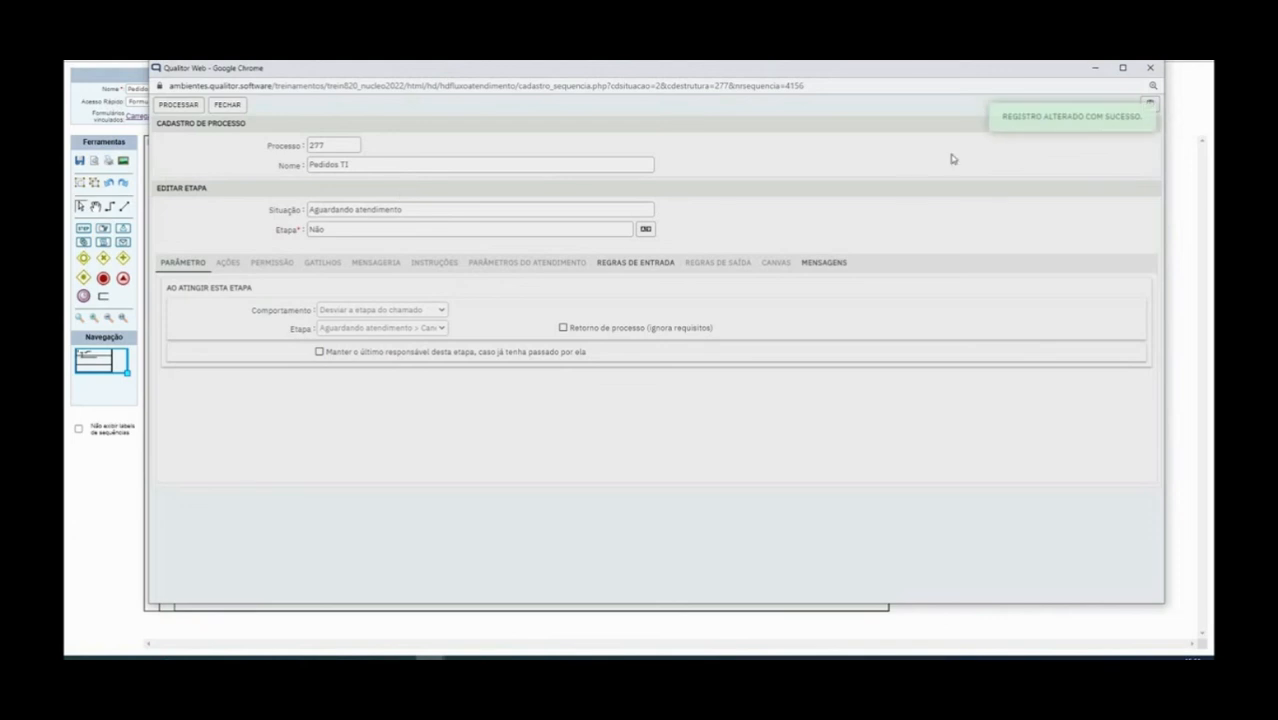
left_click(1151, 68)
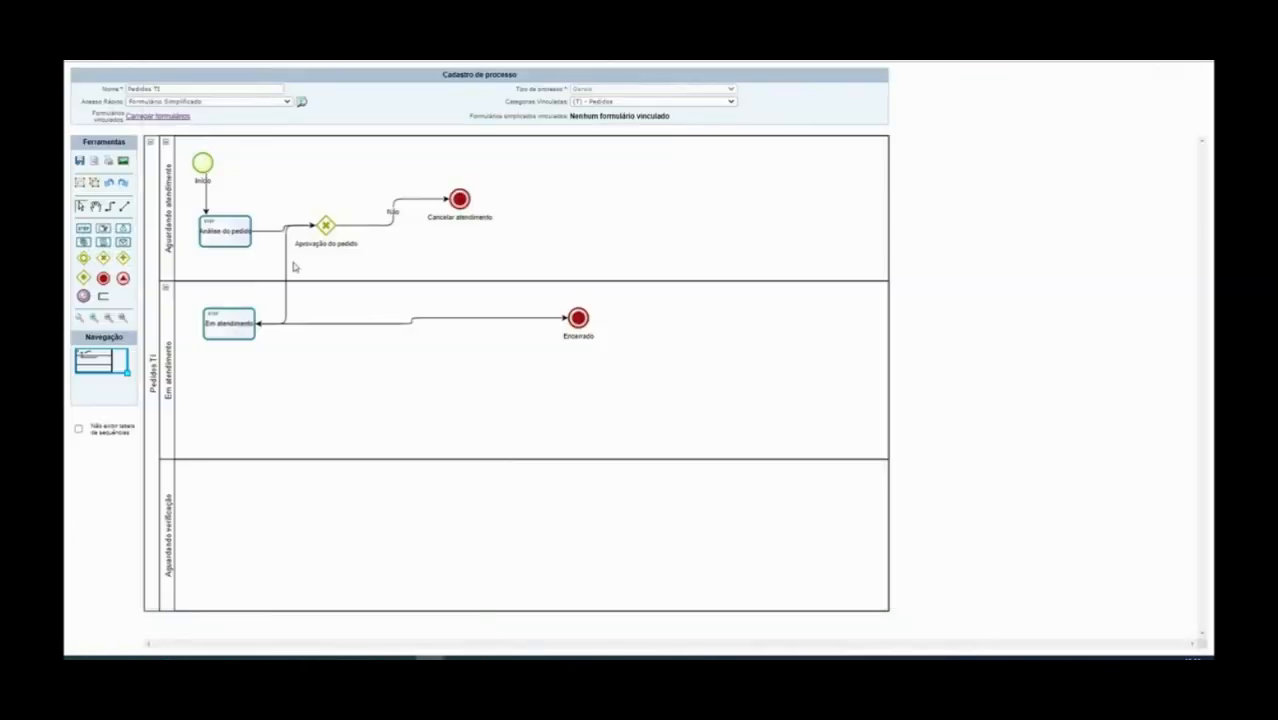
Rename the transition to Em atendimento to 'Sim' and save it
right_click(286, 262)
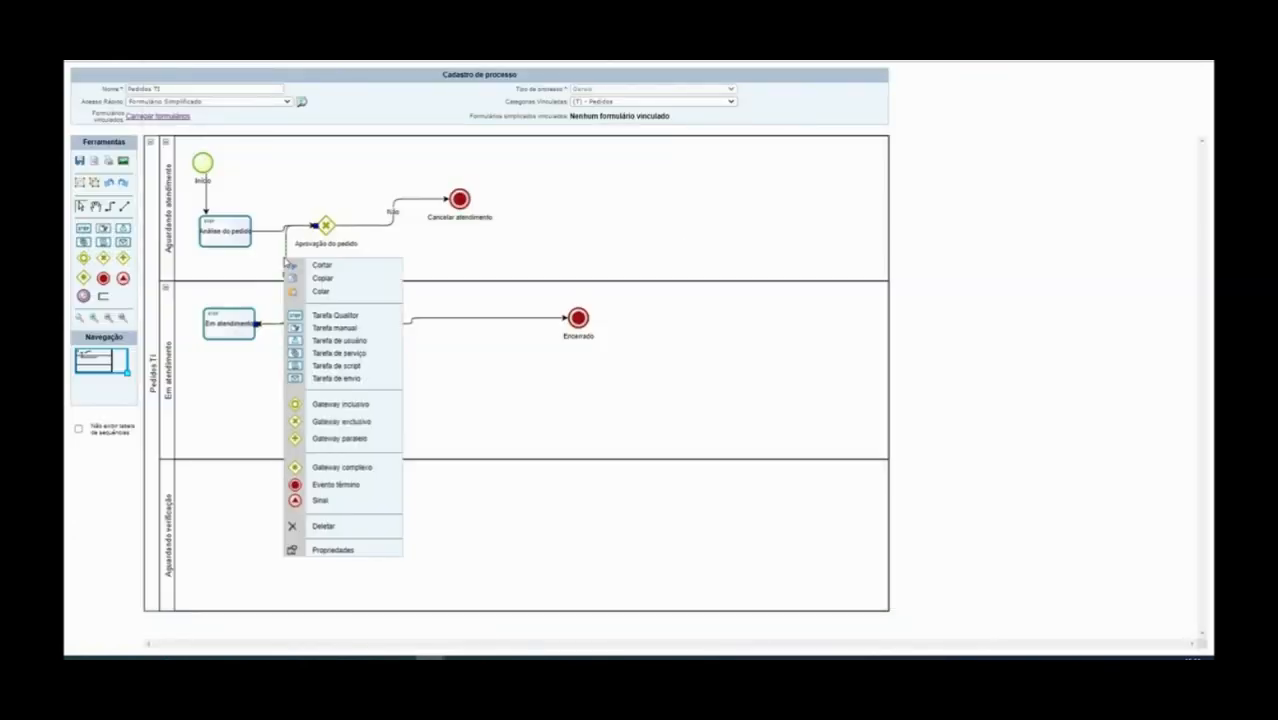
left_click(350, 549)
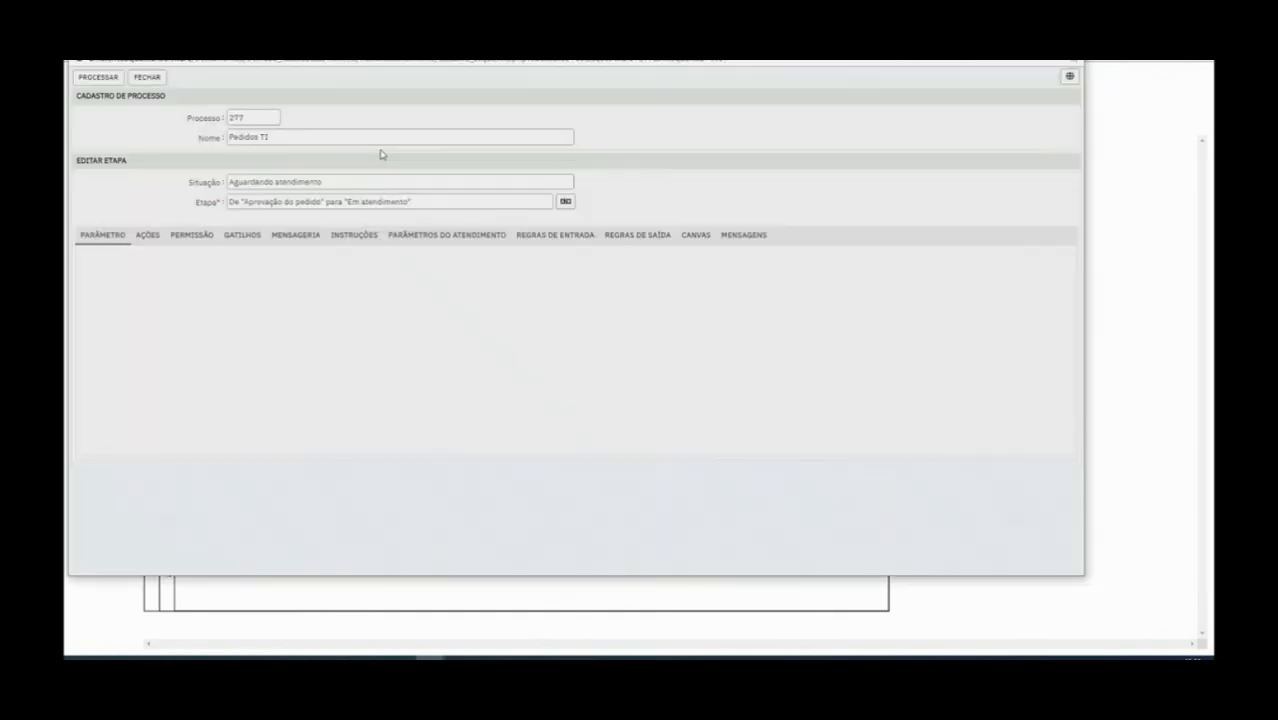
triple_click(331, 201)
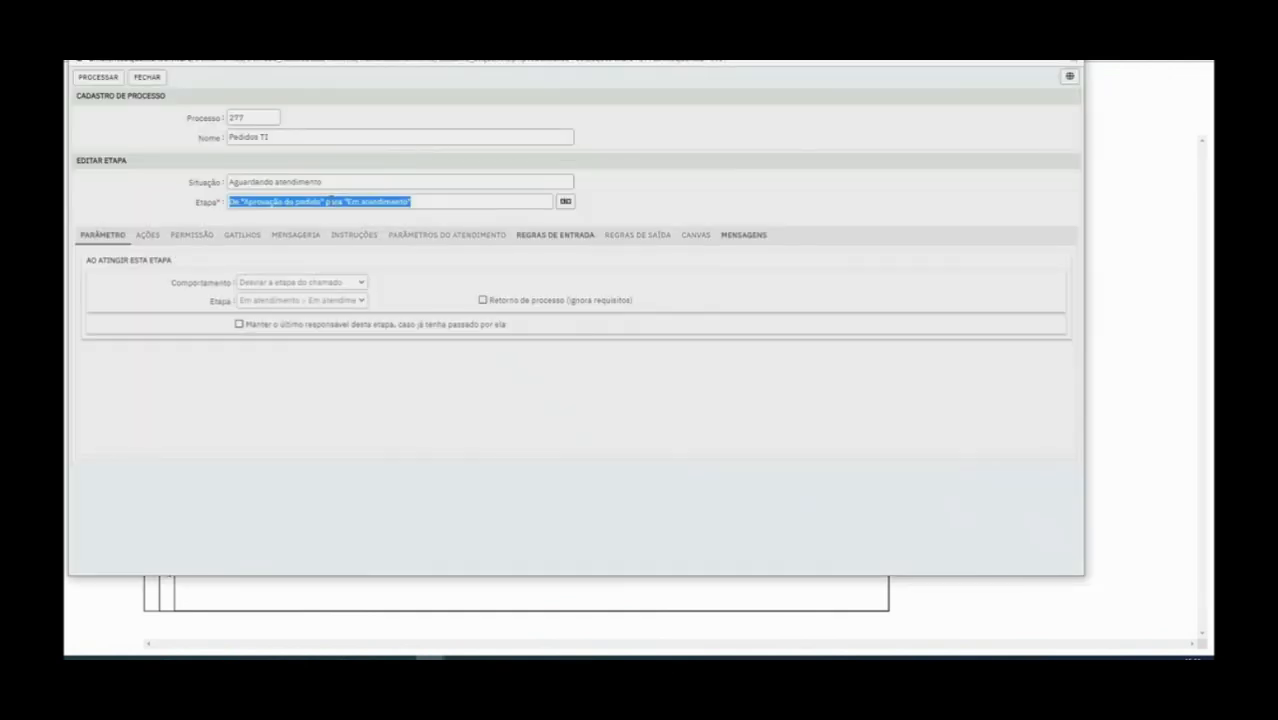
type("Sim")
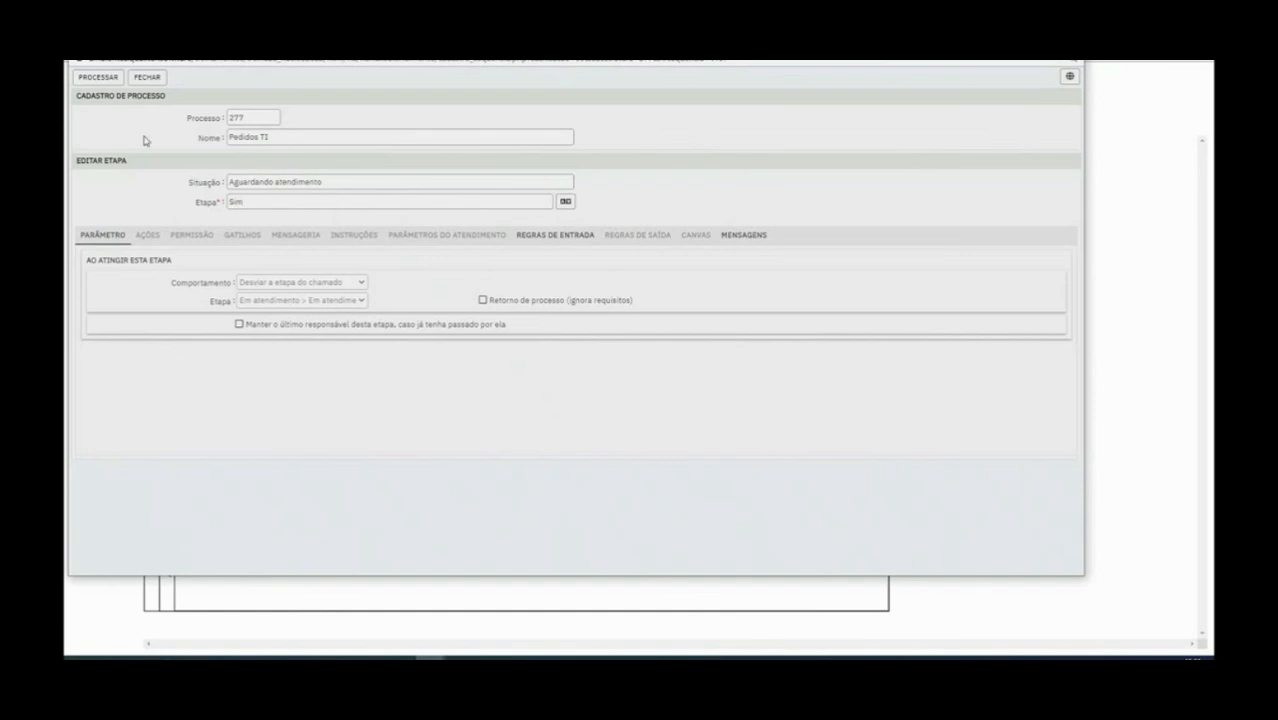
left_click(99, 78)
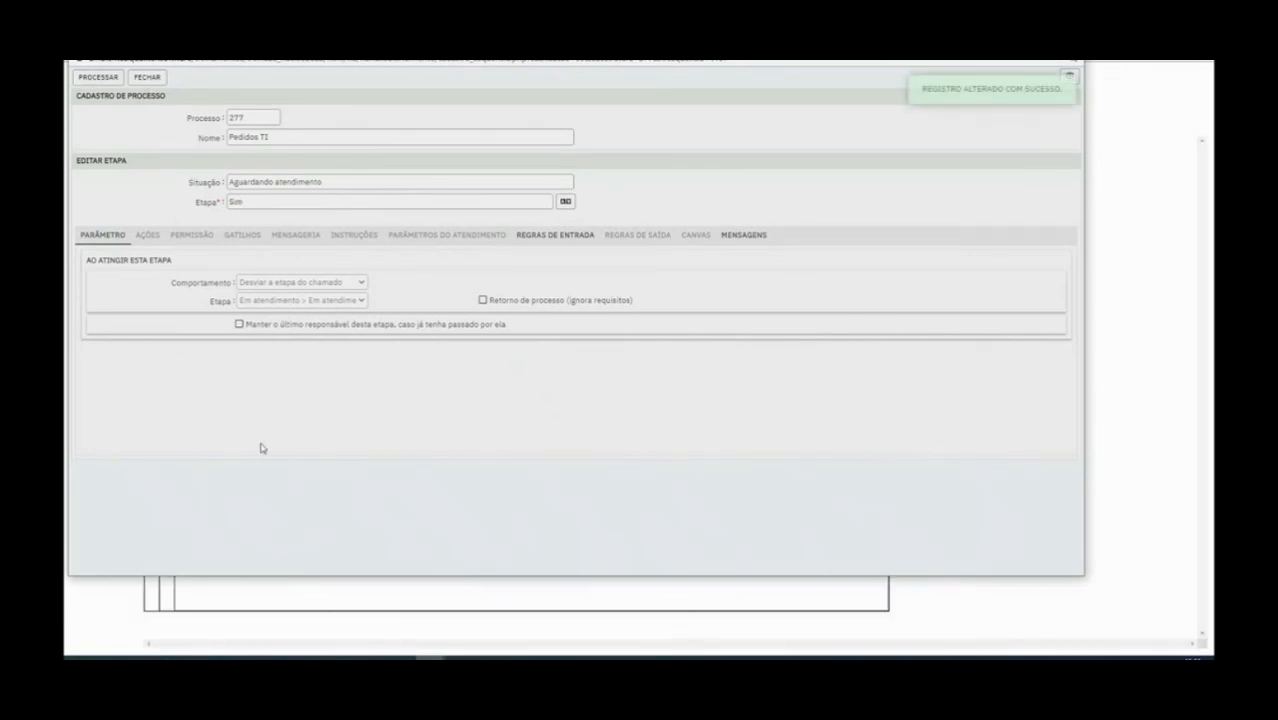
left_click(146, 78)
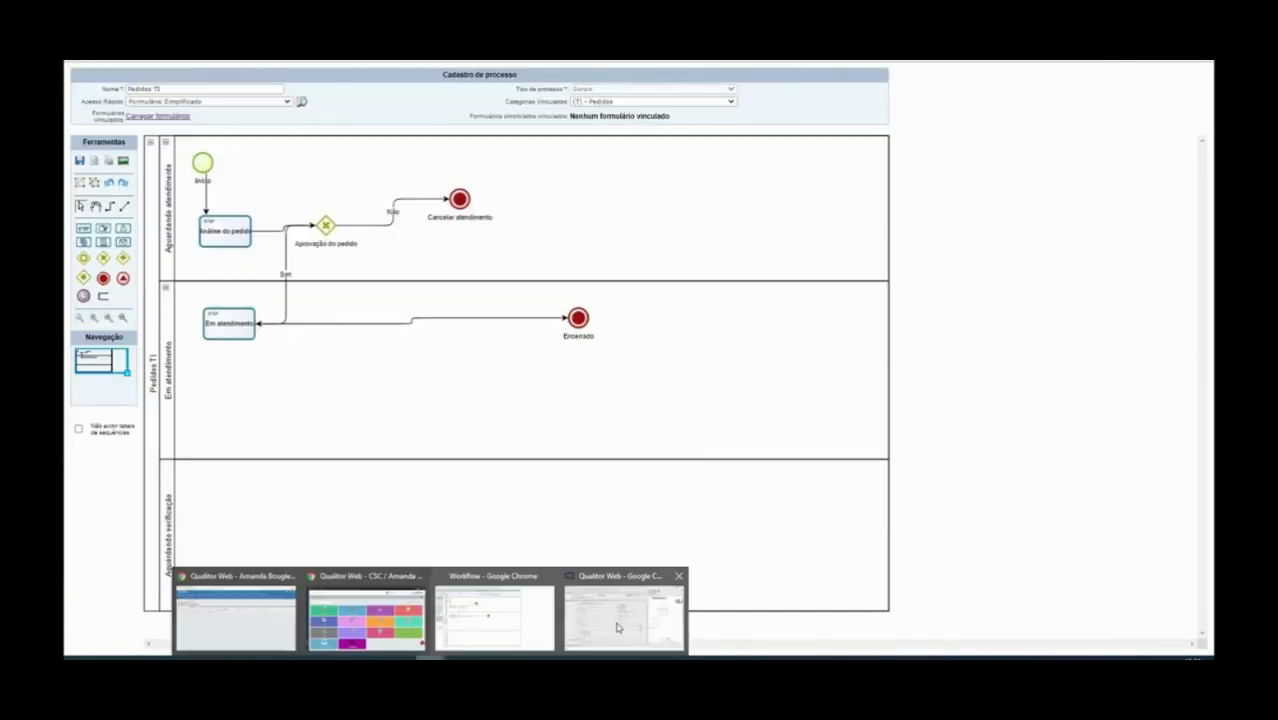
Check ticket 3266's next-step choices, then open the Aprovação do pedido gateway's properties
left_click(617, 628)
left_click(300, 145)
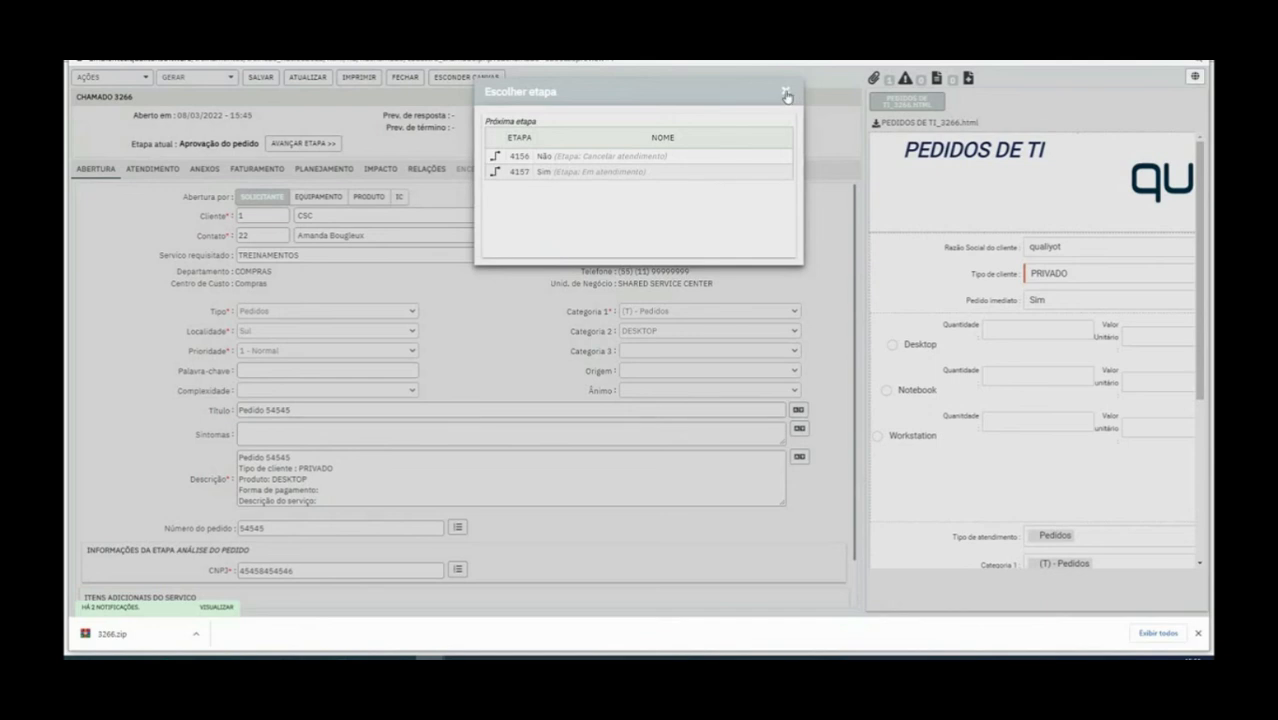
left_click(786, 93)
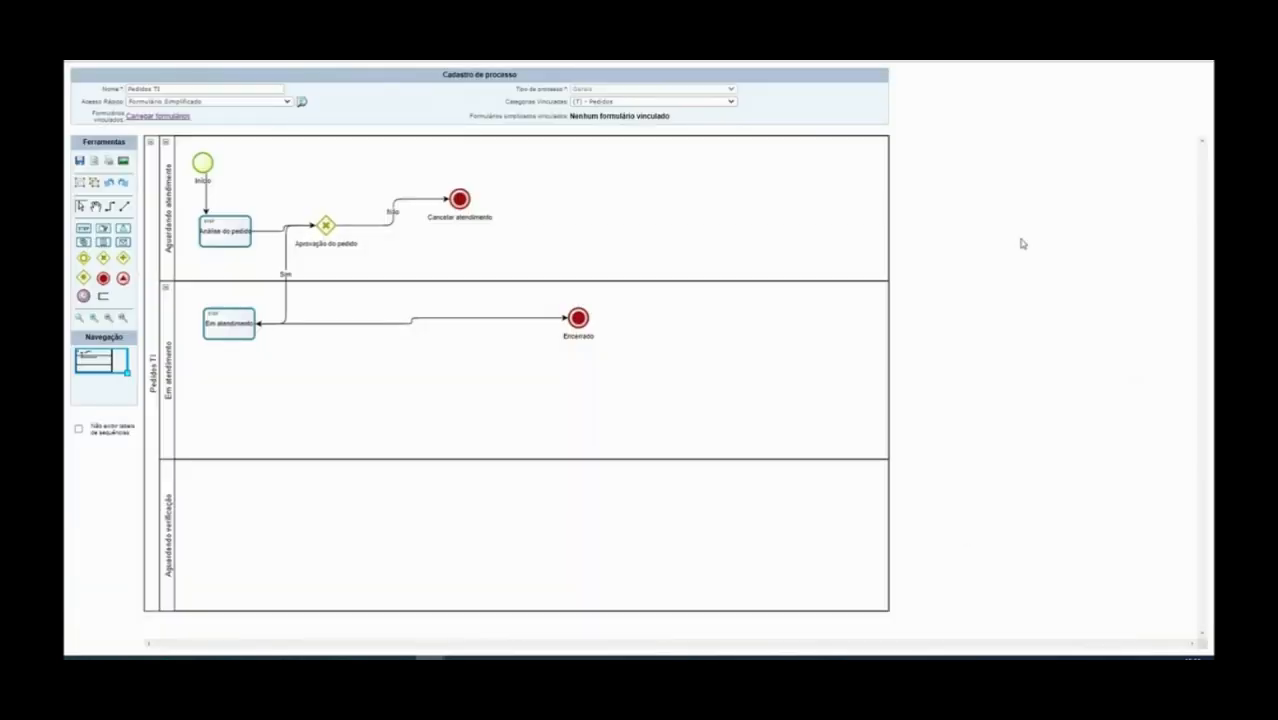
right_click(327, 228)
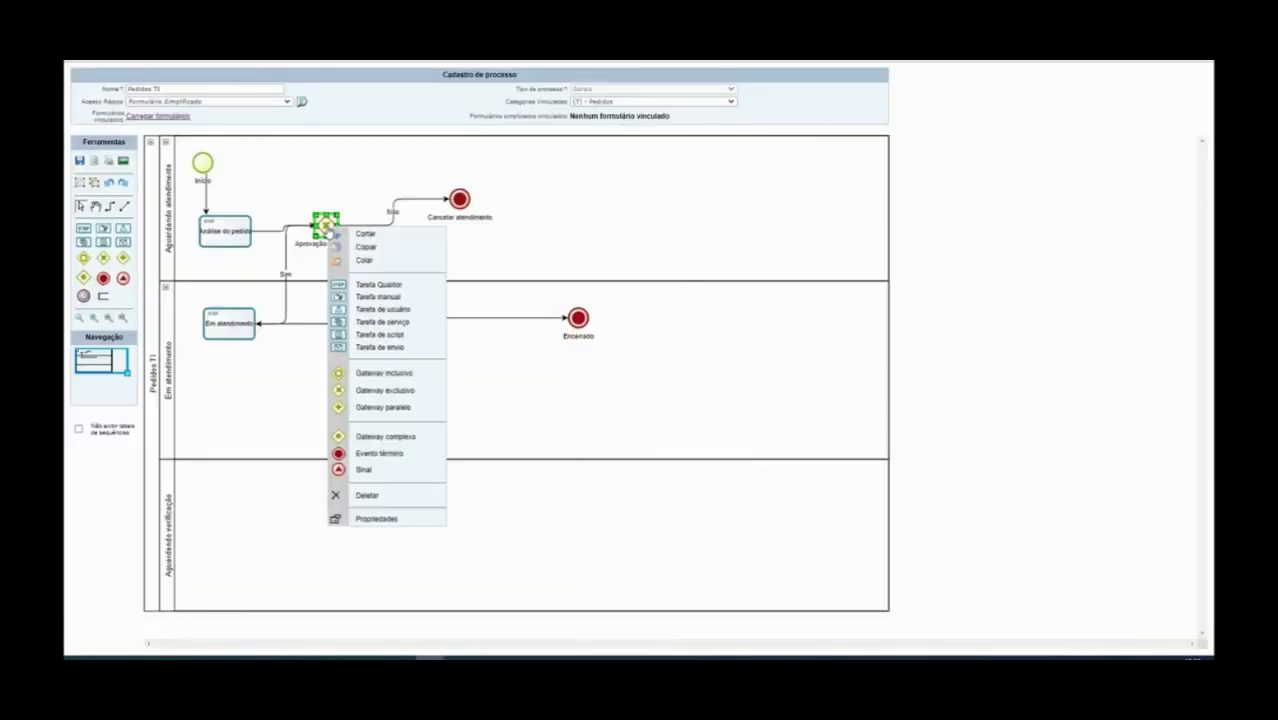
left_click(386, 520)
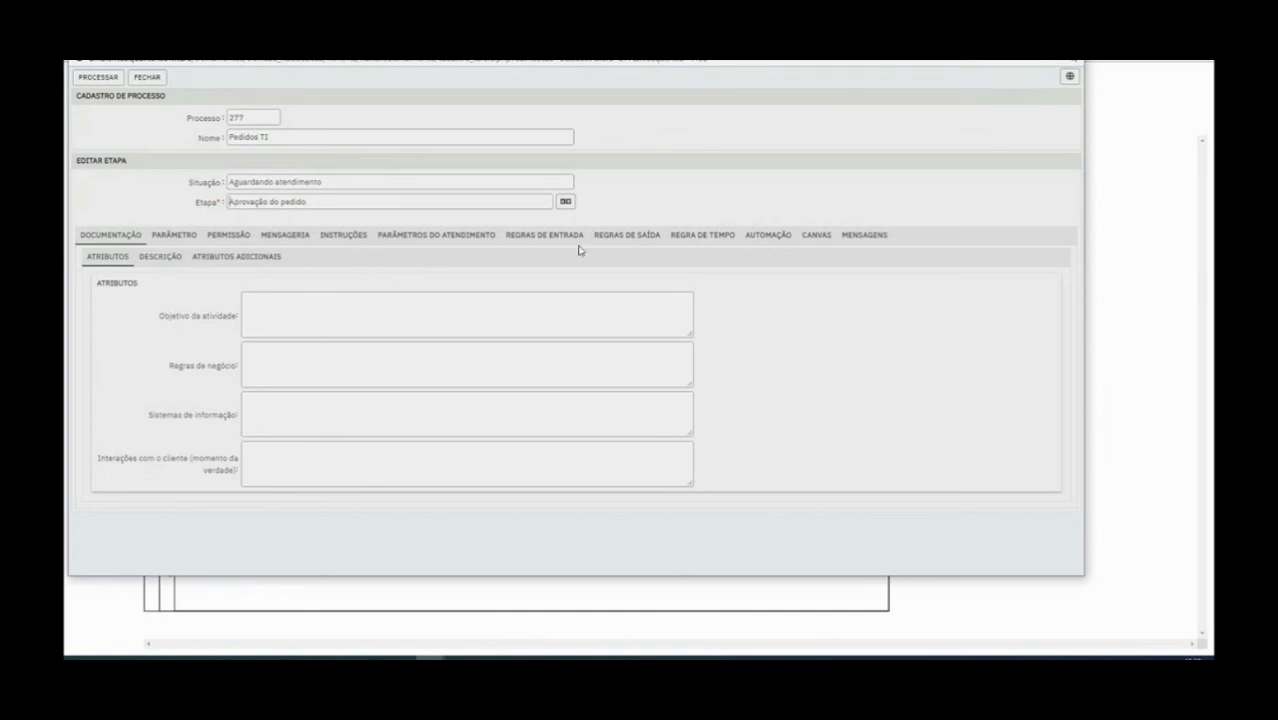
Browse the Personagem permission options, then switch to the step's role (Papel) permissions
left_click(230, 240)
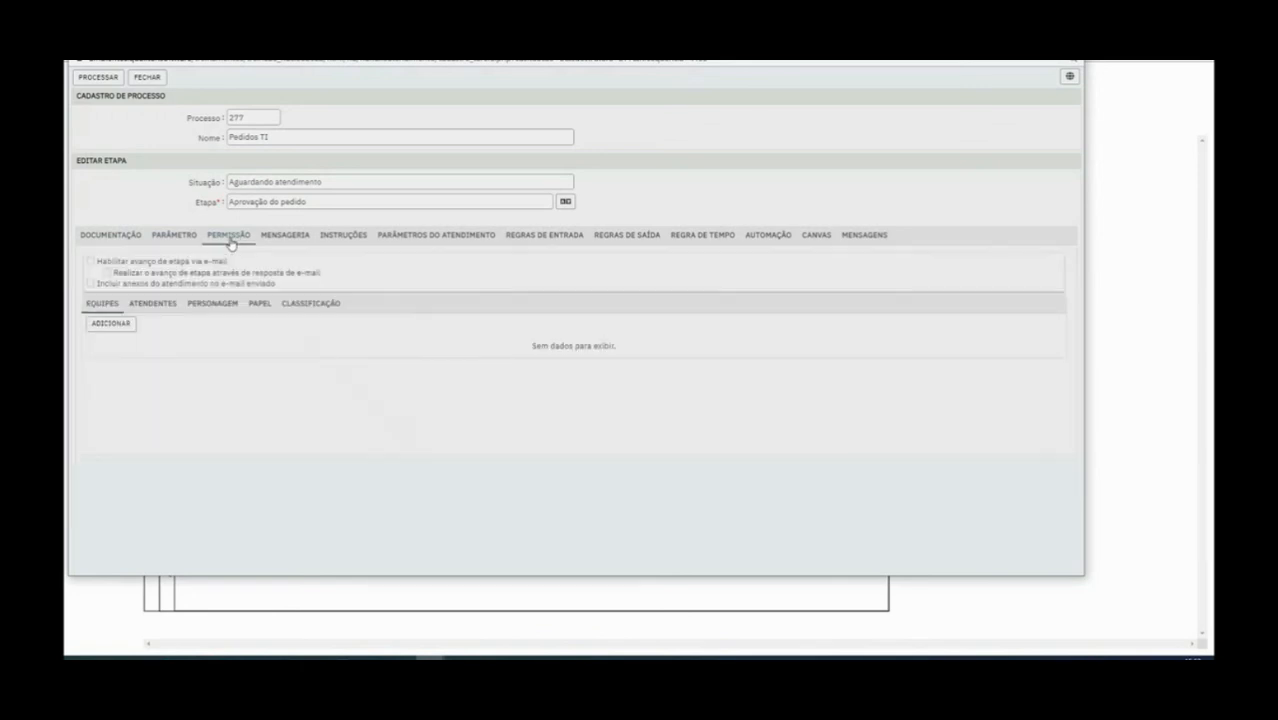
left_click(233, 304)
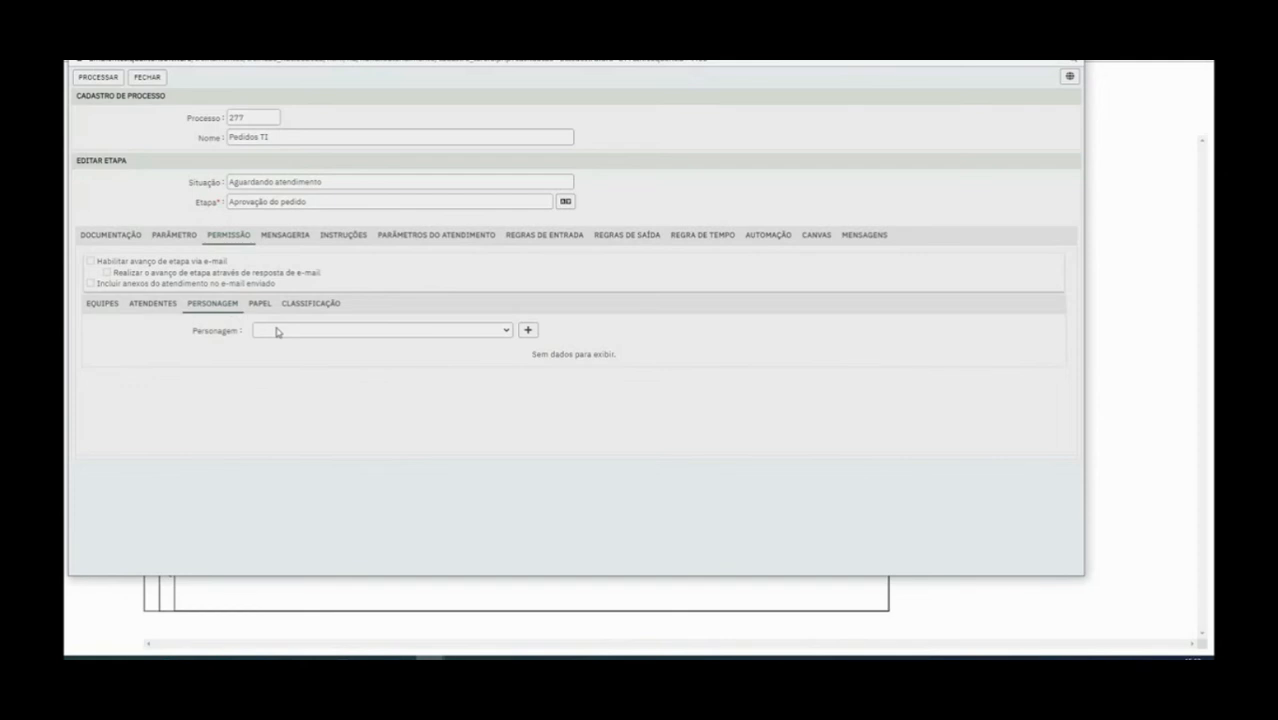
left_click(277, 331)
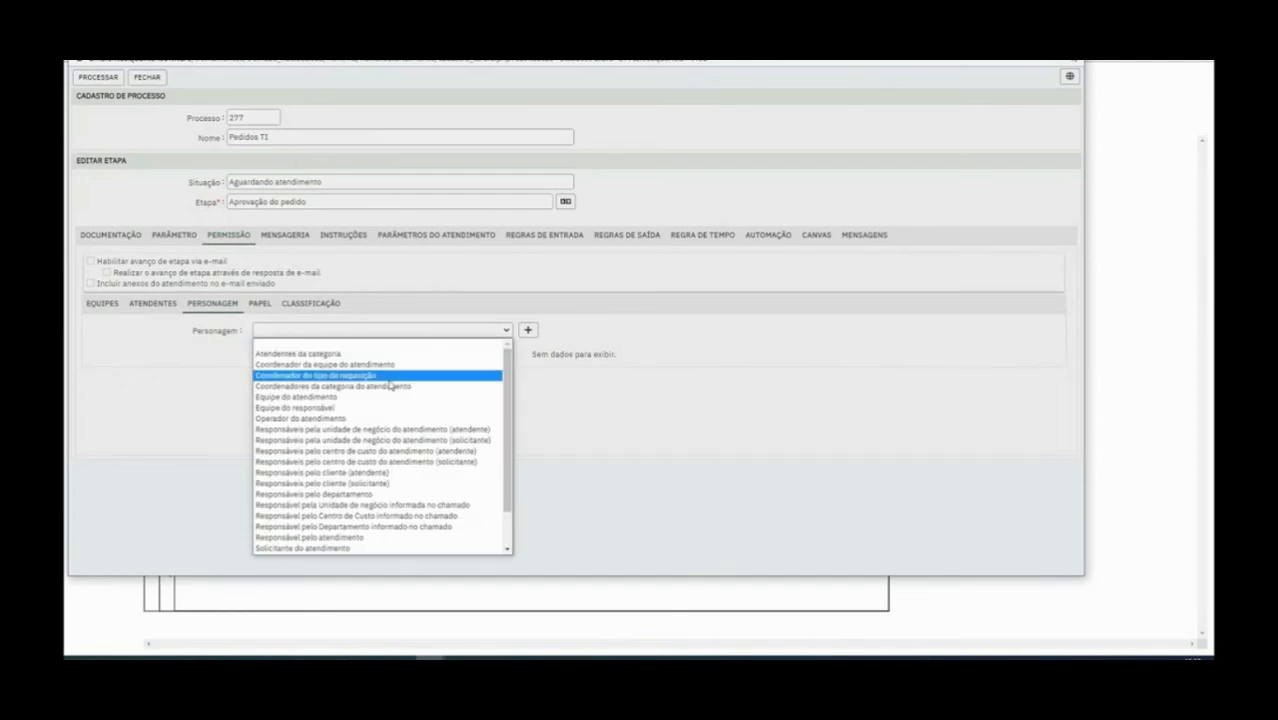
scroll(380, 401, "down", 1)
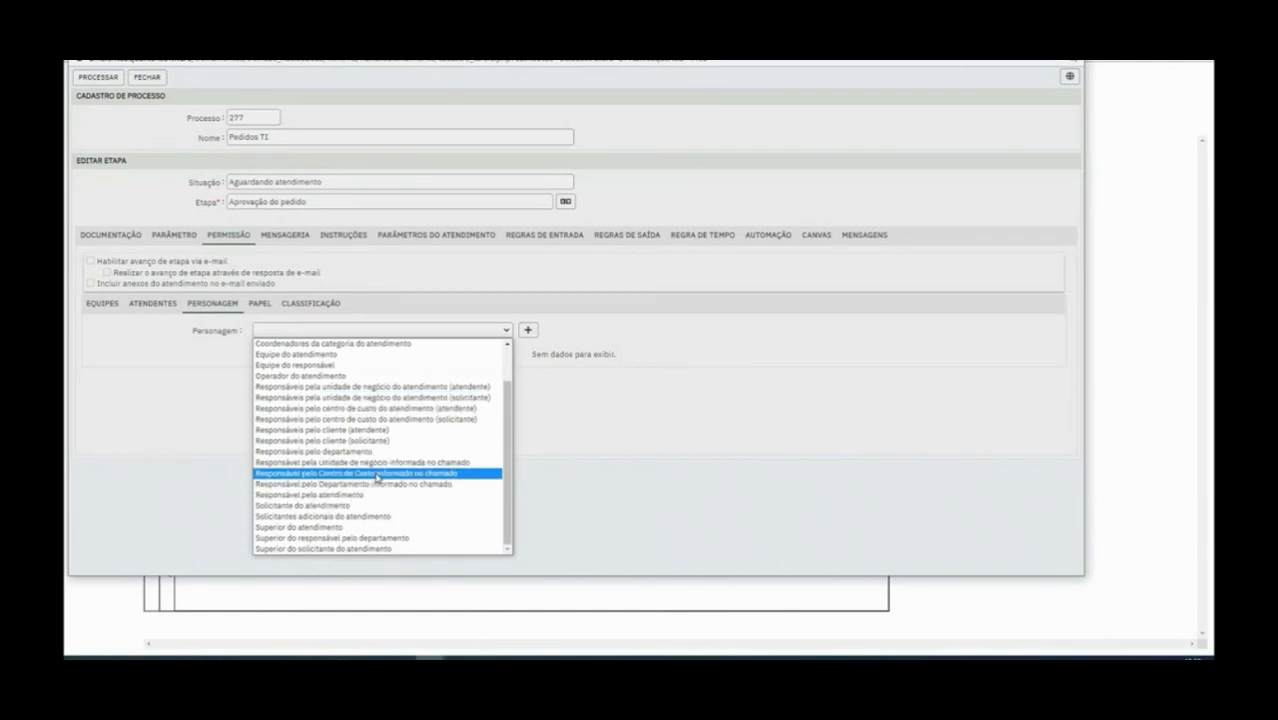
left_click(338, 549)
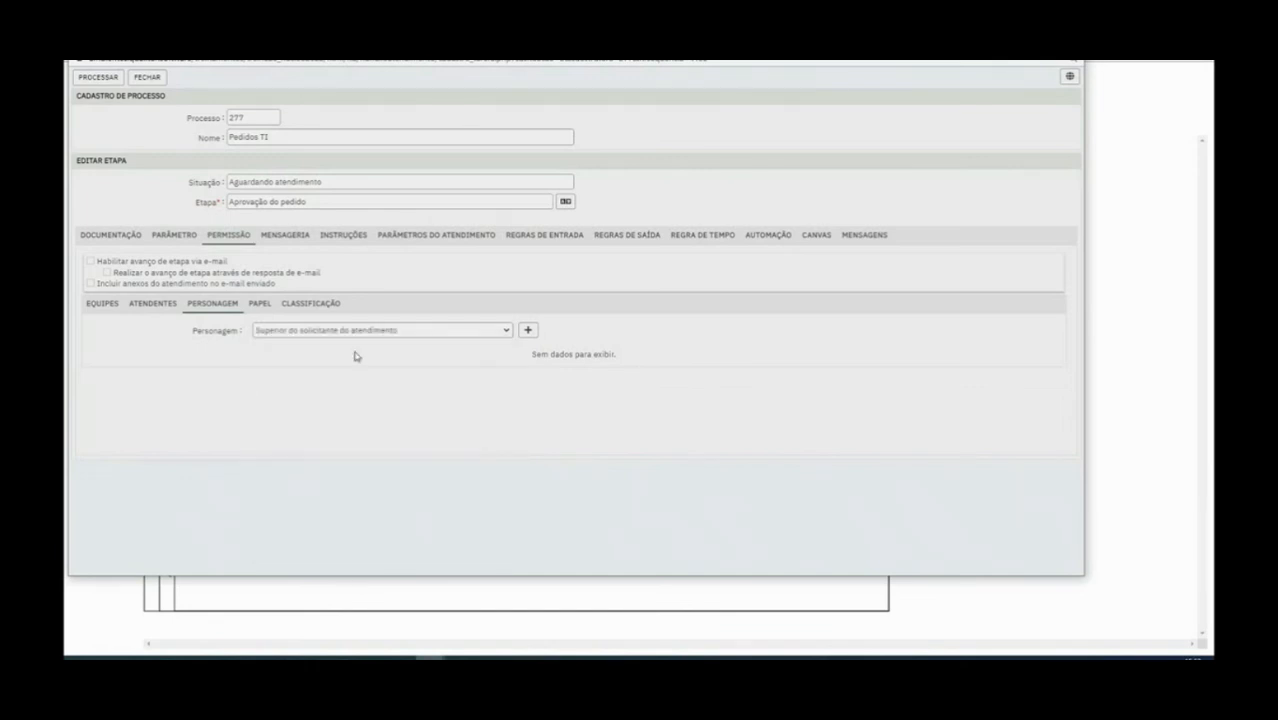
left_click(462, 331)
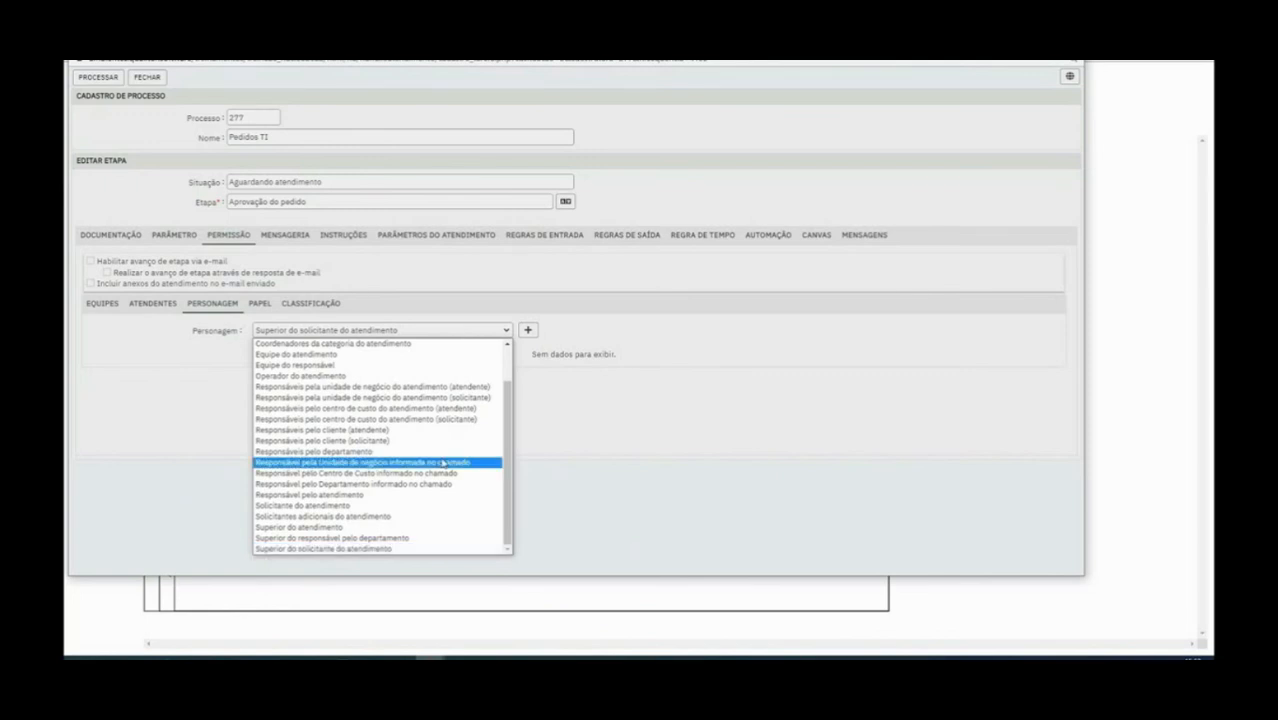
left_click(264, 305)
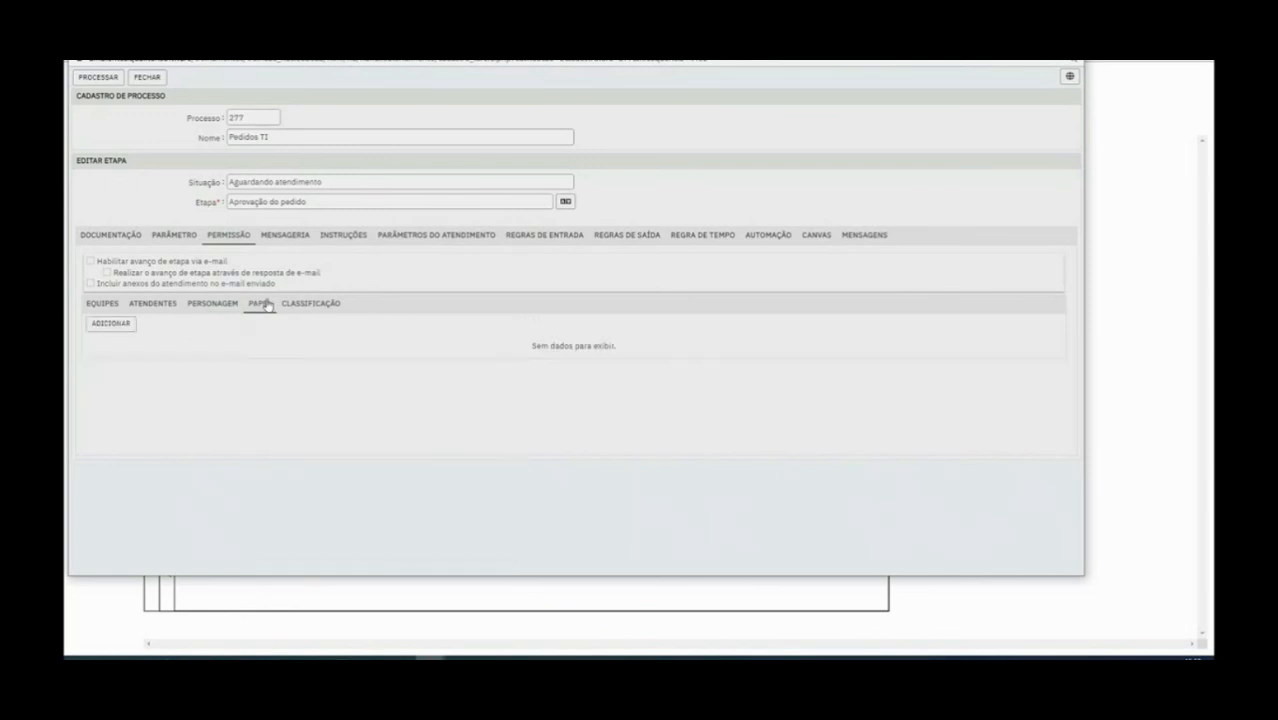
Add the Diretor role to the Aprovação do pedido permissions, then save the step and the diagram
left_click(100, 323)
left_click(549, 141)
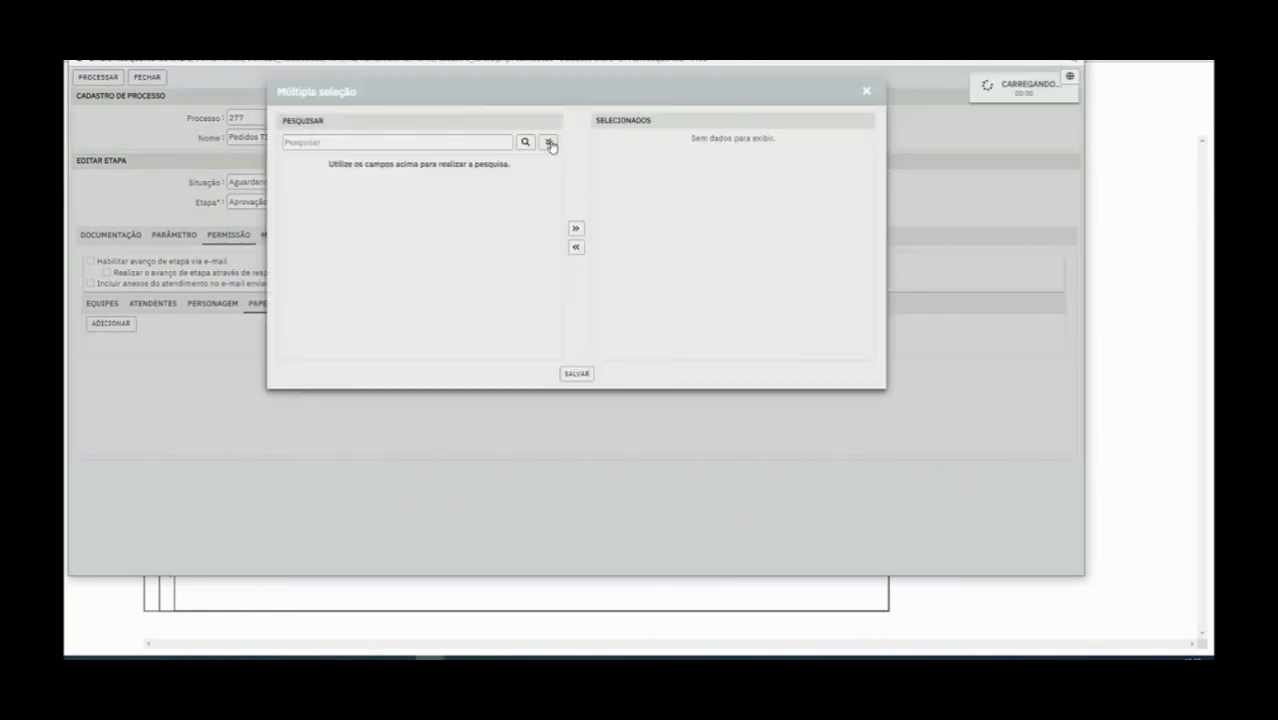
left_click_drag(457, 88, 556, 176)
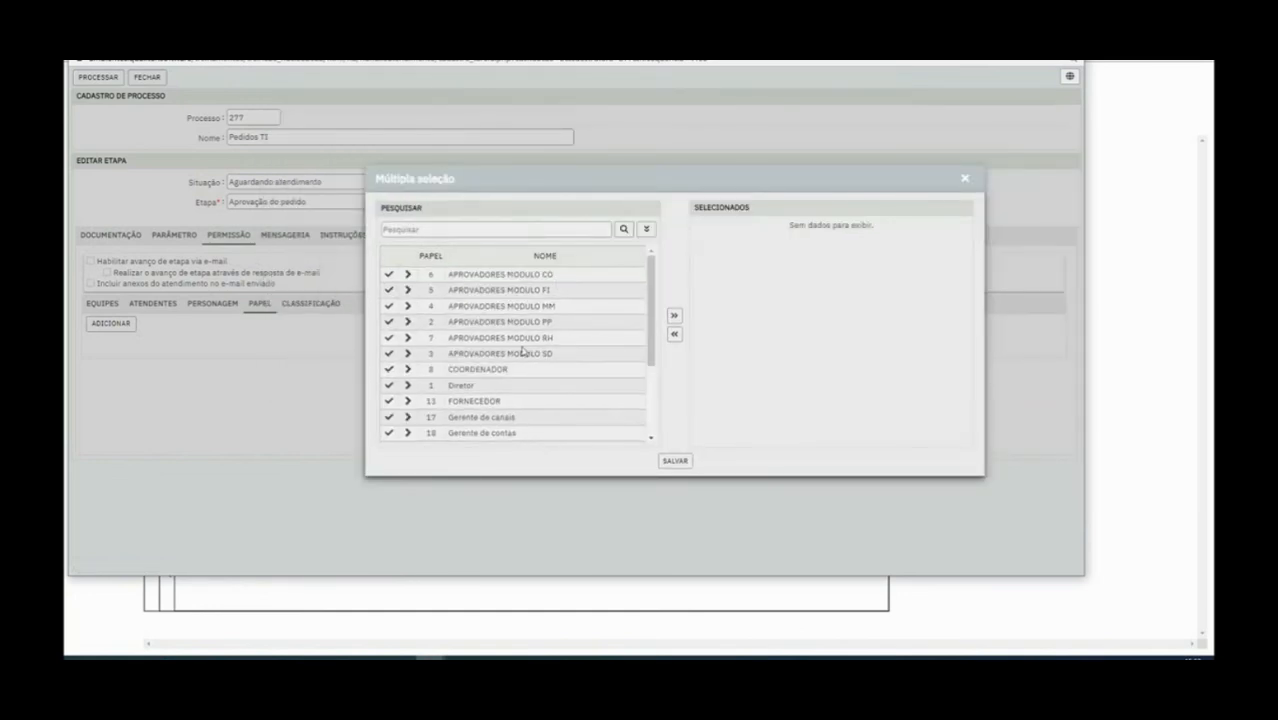
double_click(457, 388)
left_click(389, 388)
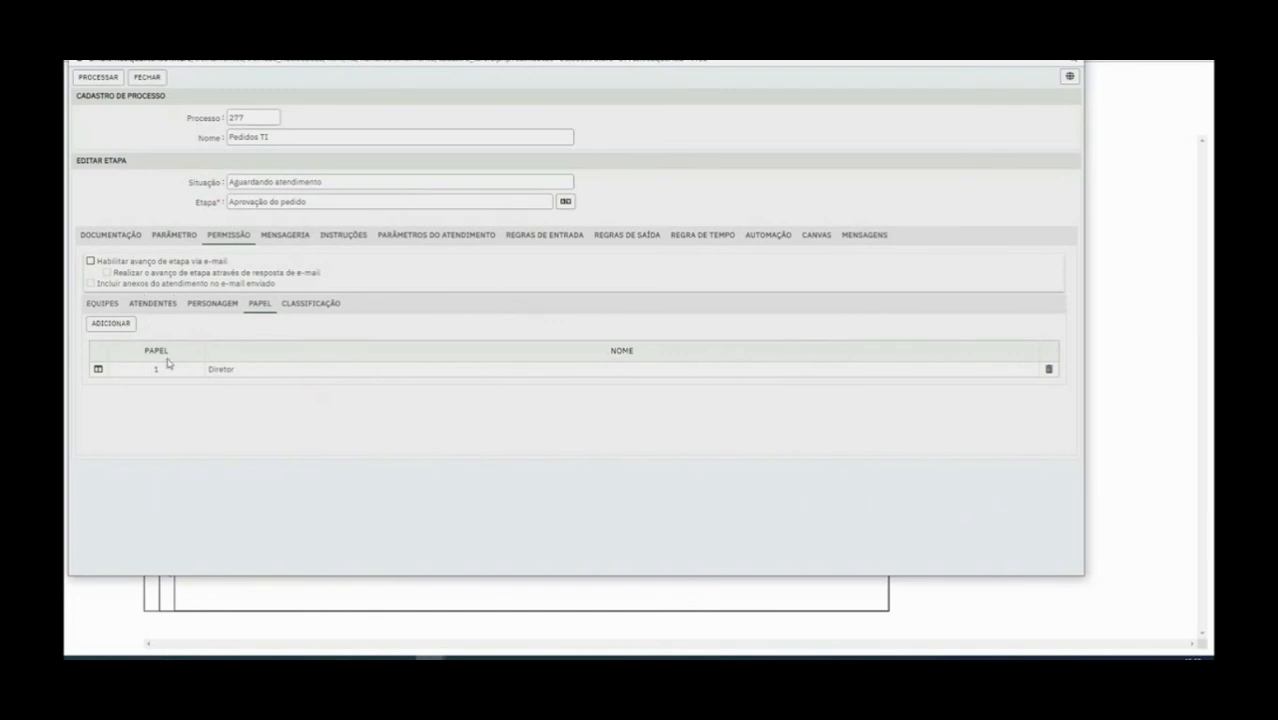
left_click(95, 78)
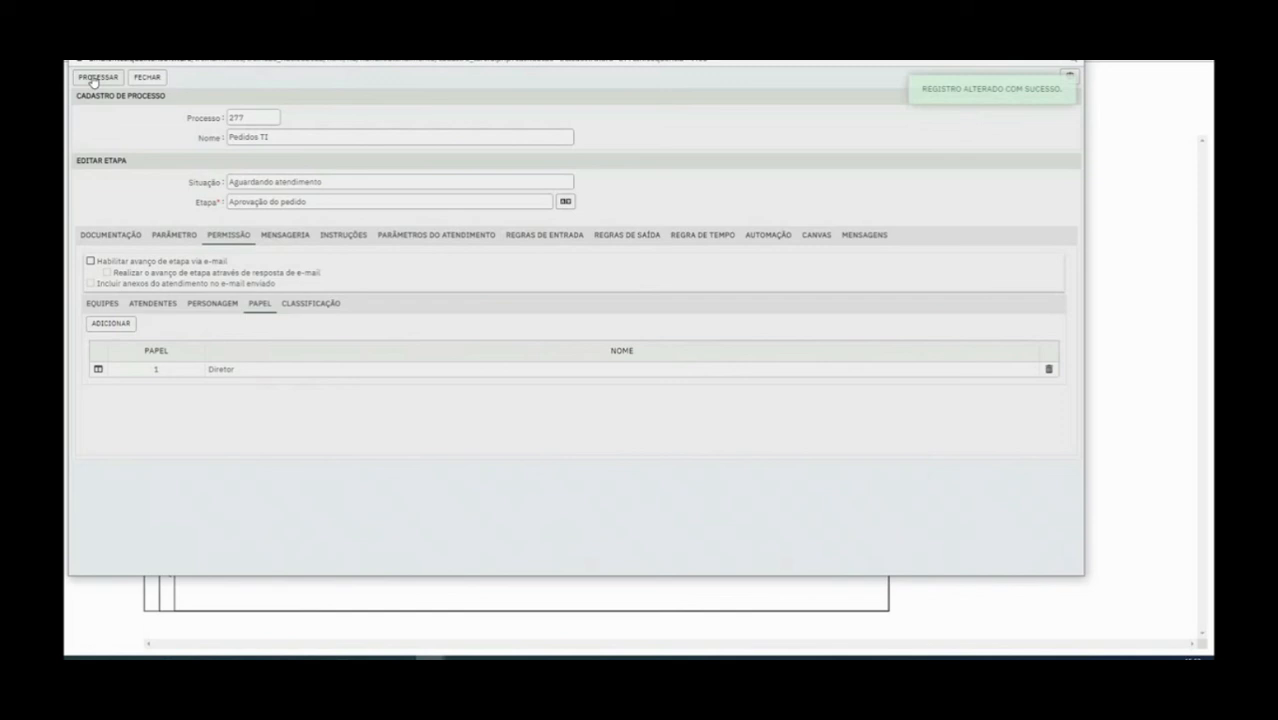
left_click(147, 78)
left_click(79, 160)
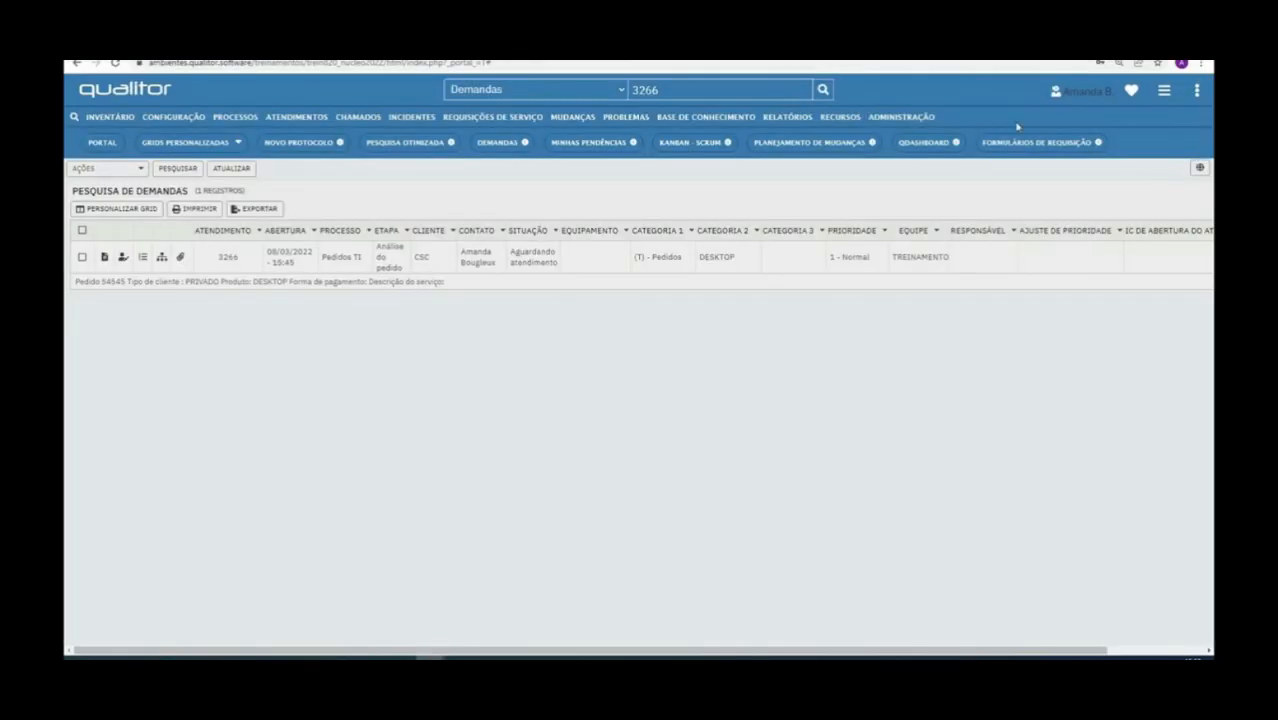
Open the user registry list from the administration menu
left_click(922, 120)
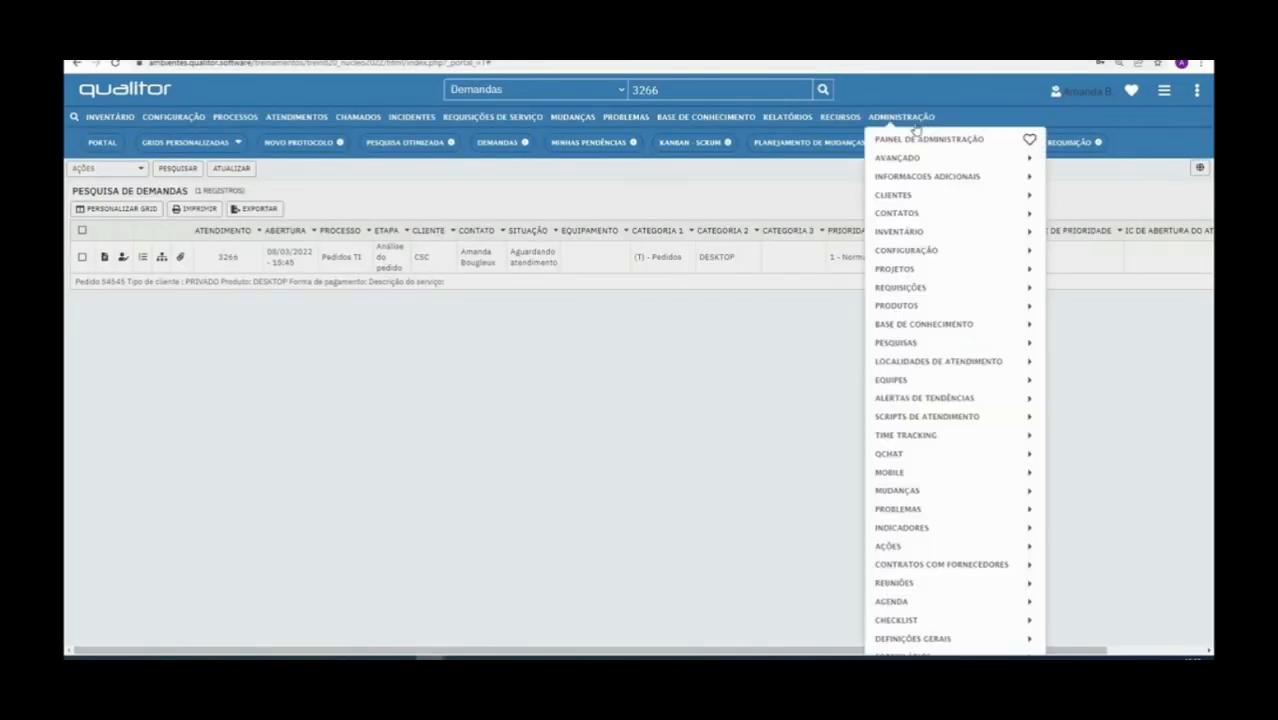
mouse_move(922, 195)
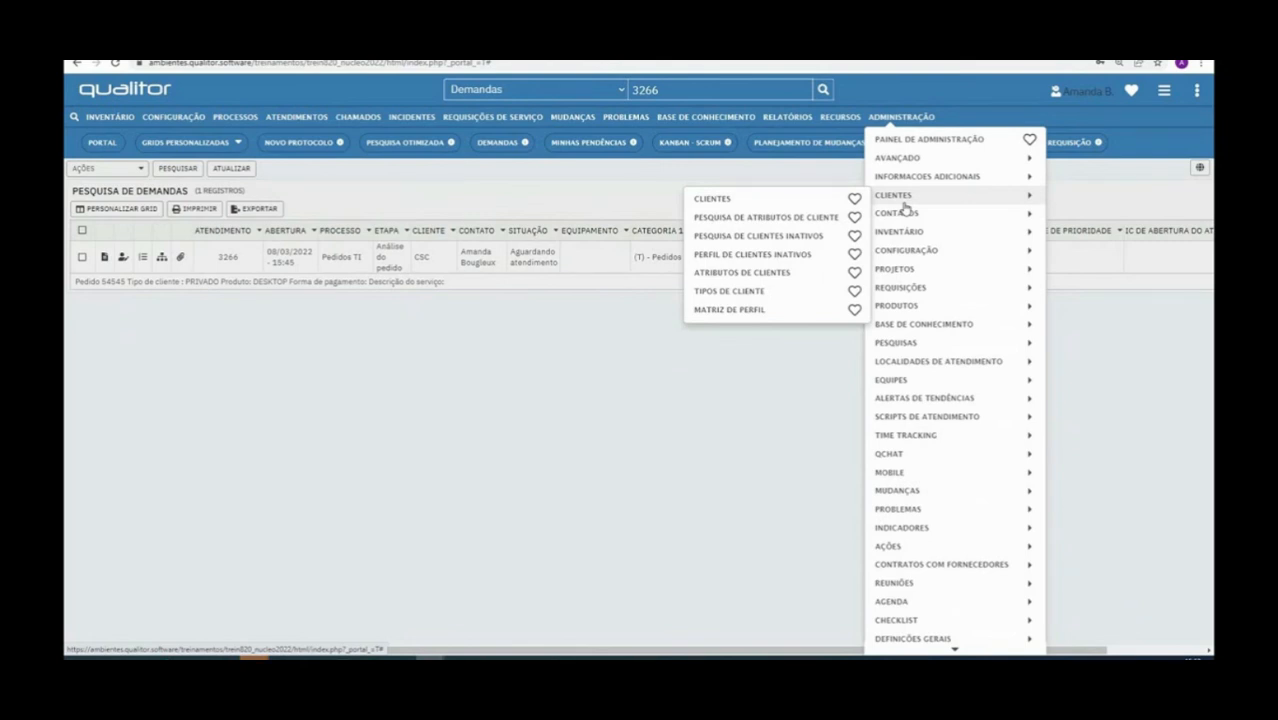
mouse_move(905, 162)
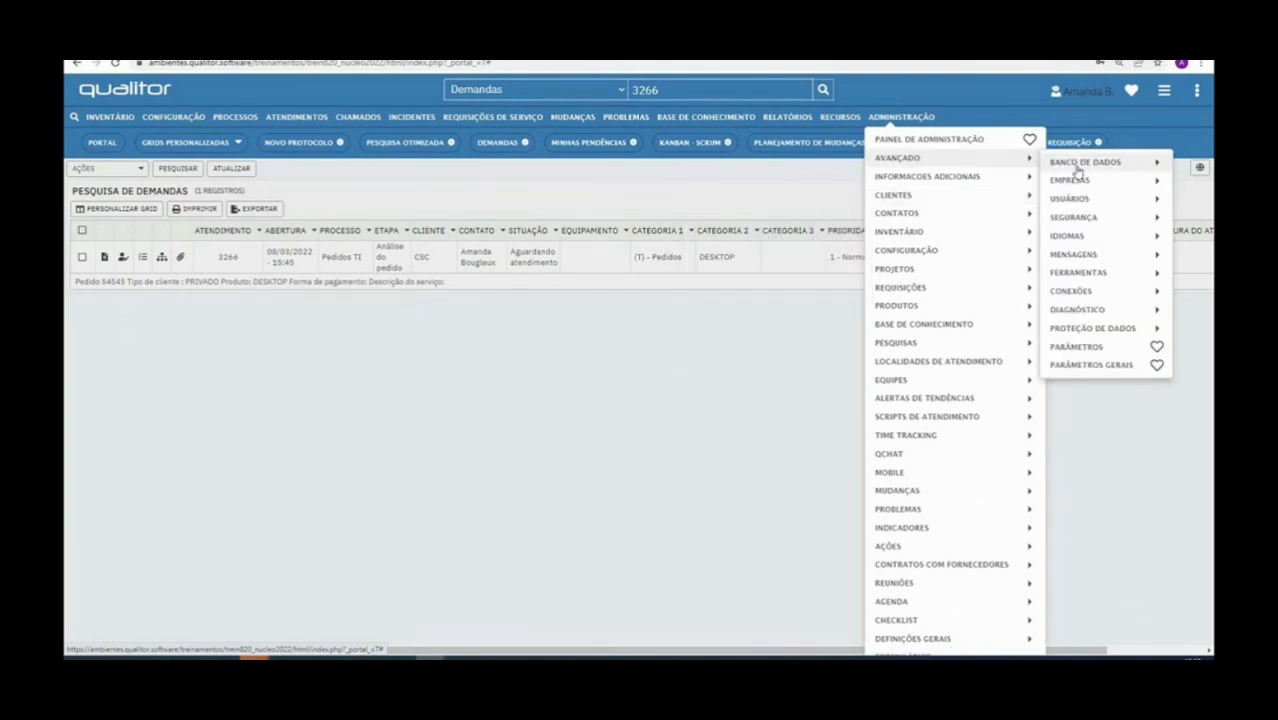
mouse_move(1095, 200)
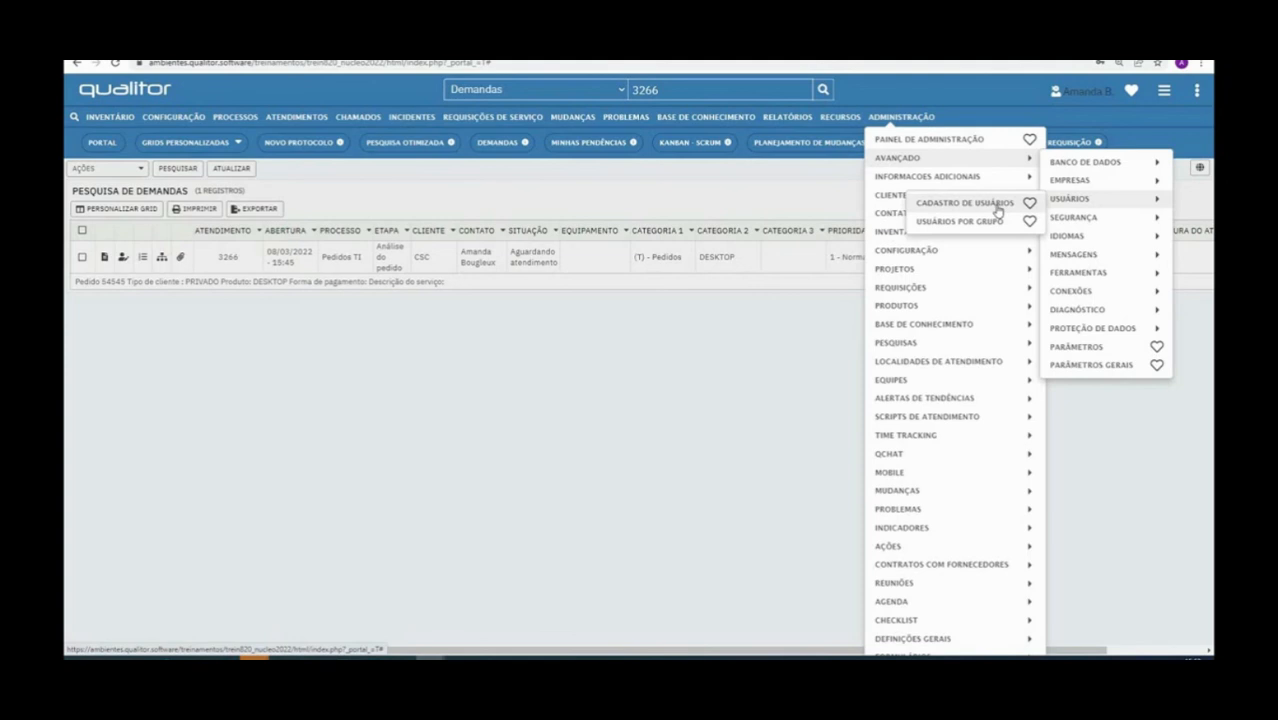
left_click(997, 210)
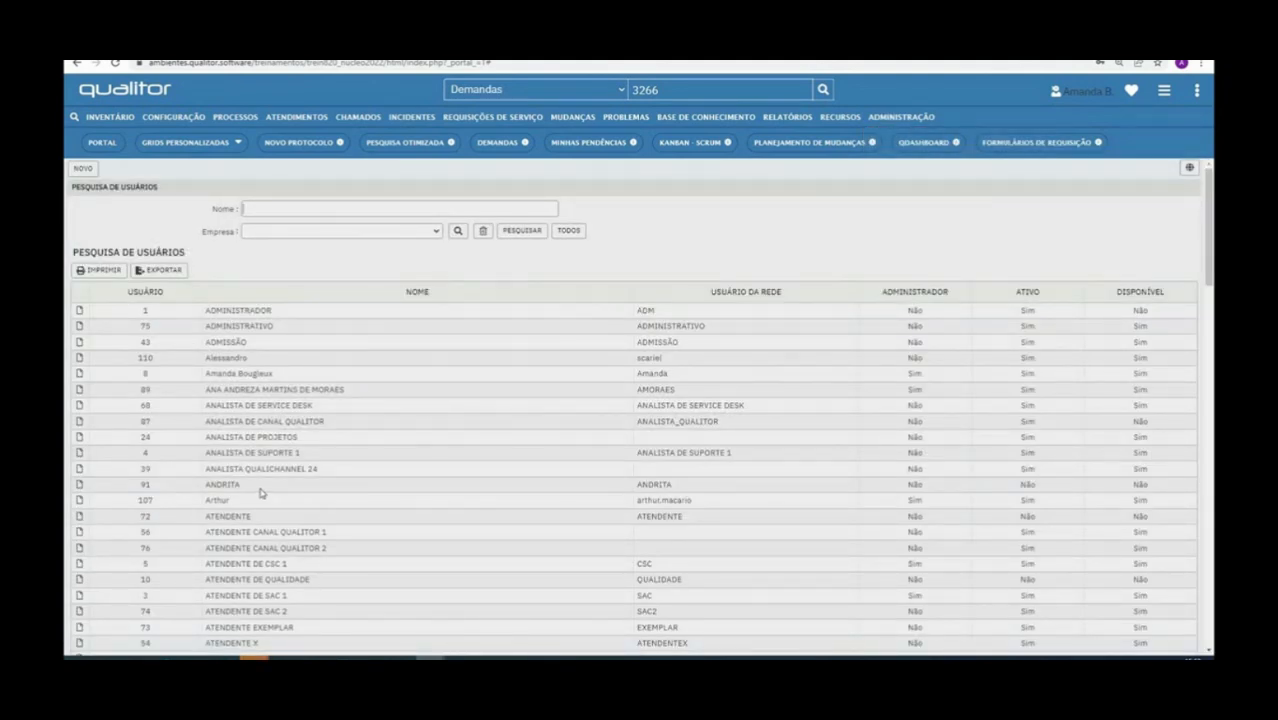
Scroll down to CSC APROVADOR and open its user record
scroll(260, 492, "down", 3)
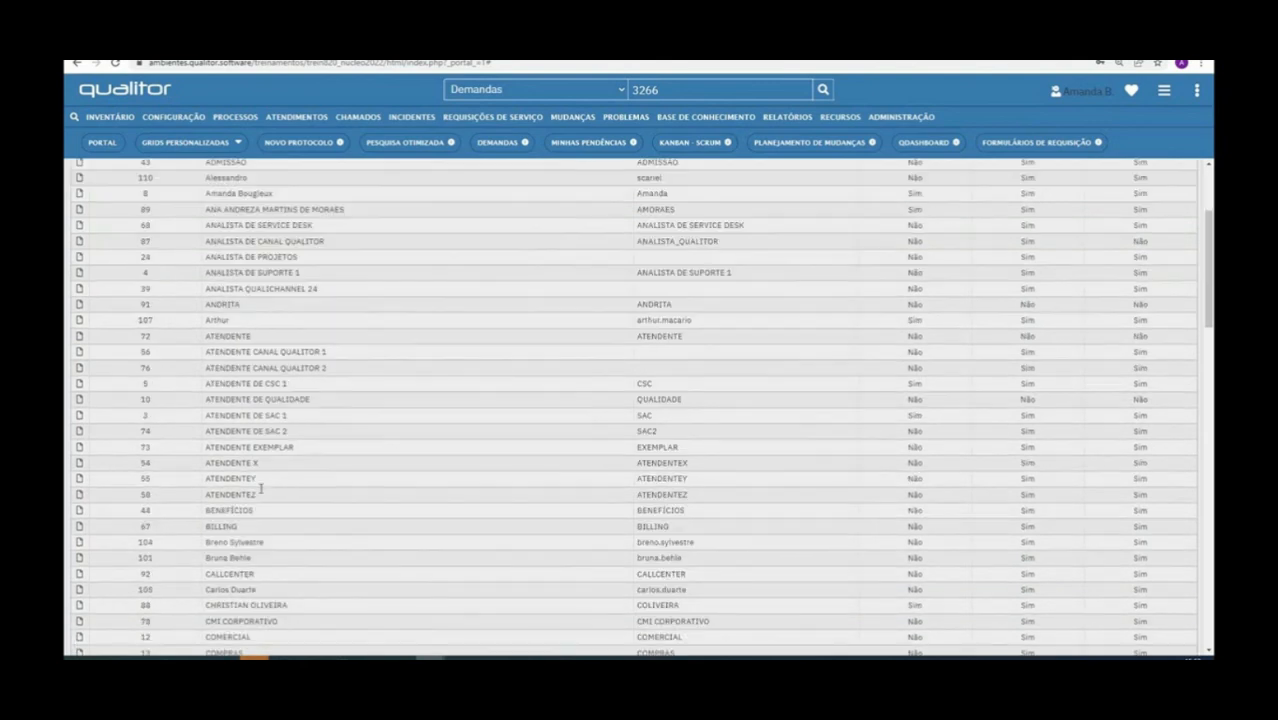
scroll(281, 366, "up", 2)
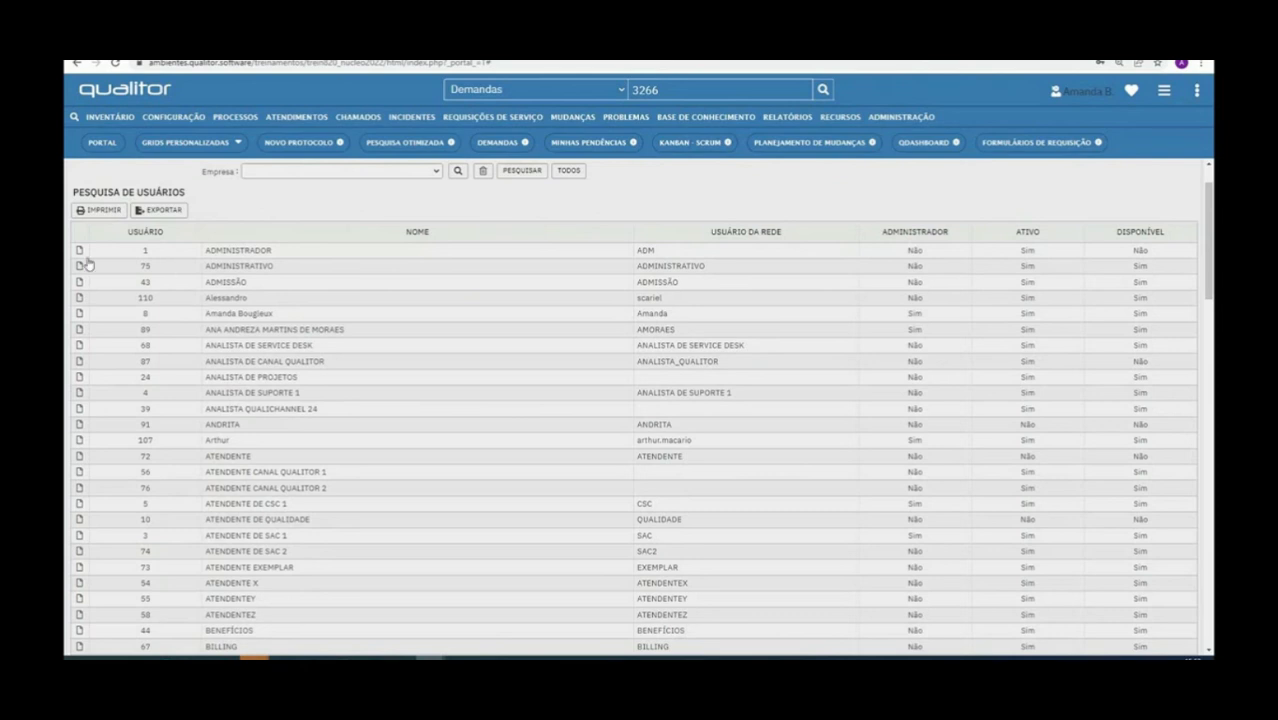
scroll(164, 405, "down", 1)
scroll(164, 405, "down", 3)
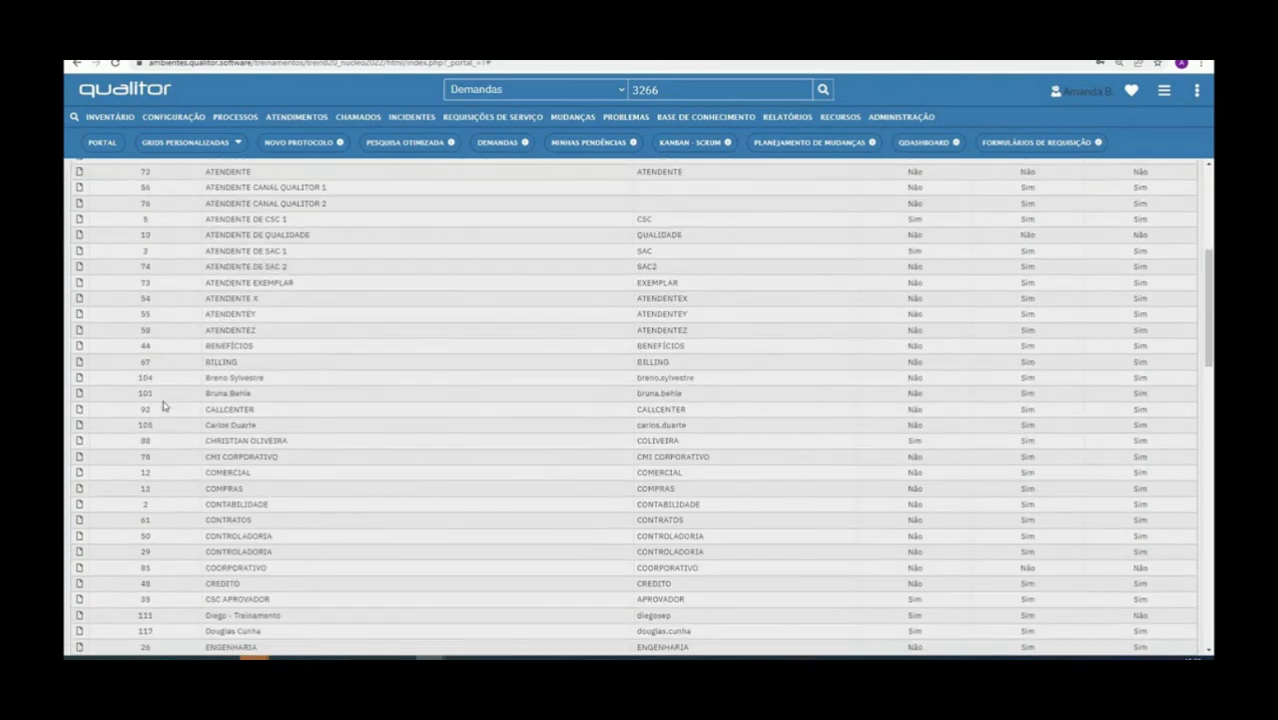
scroll(213, 393, "down", 1)
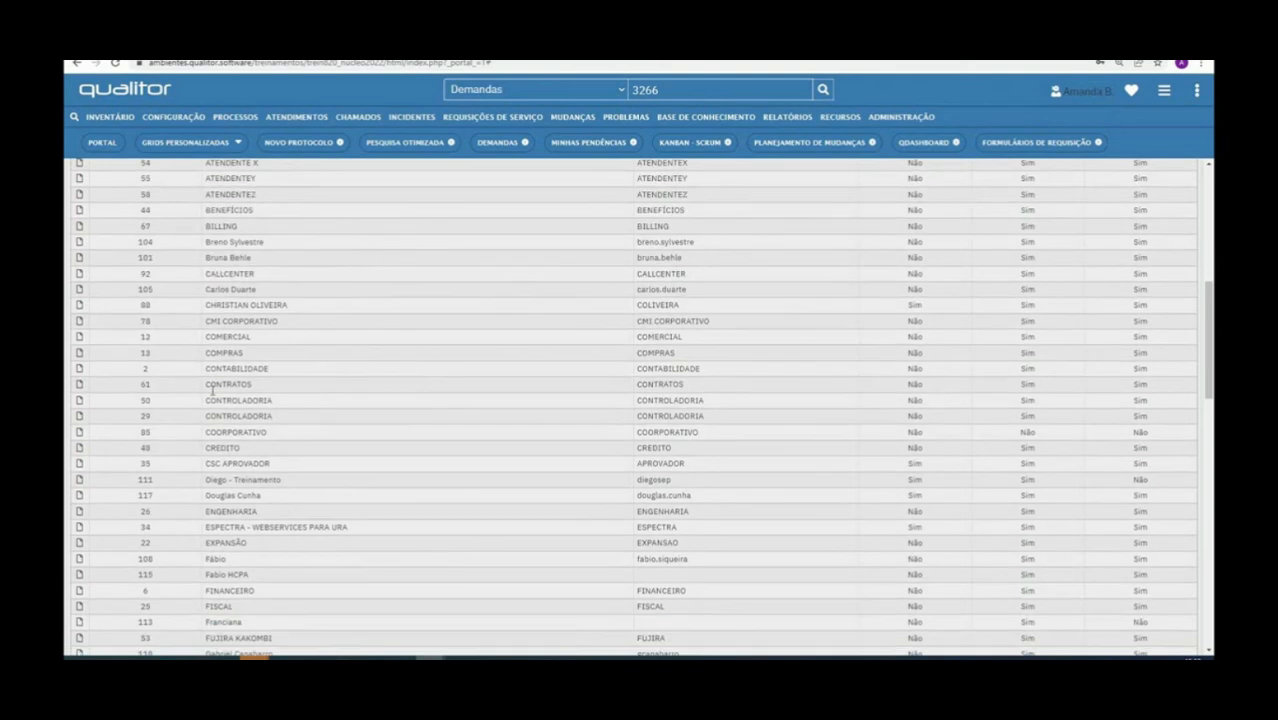
scroll(241, 454, "down", 1)
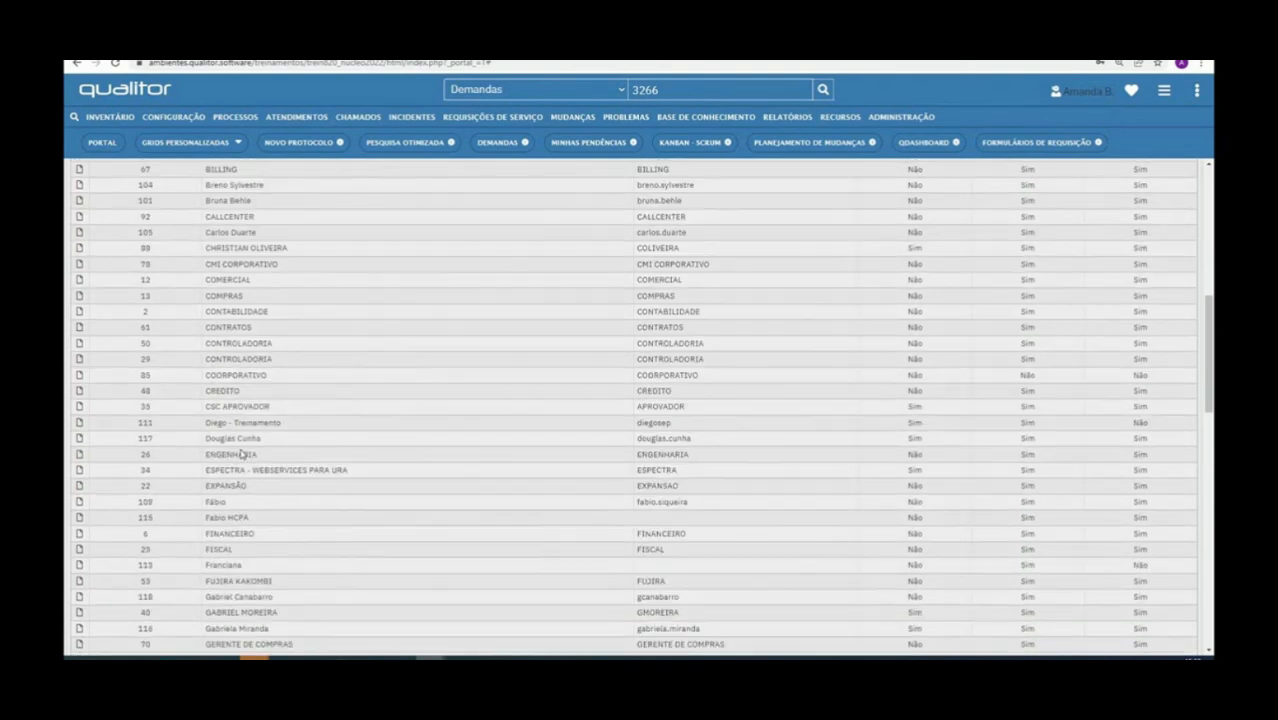
scroll(241, 452, "down", 1)
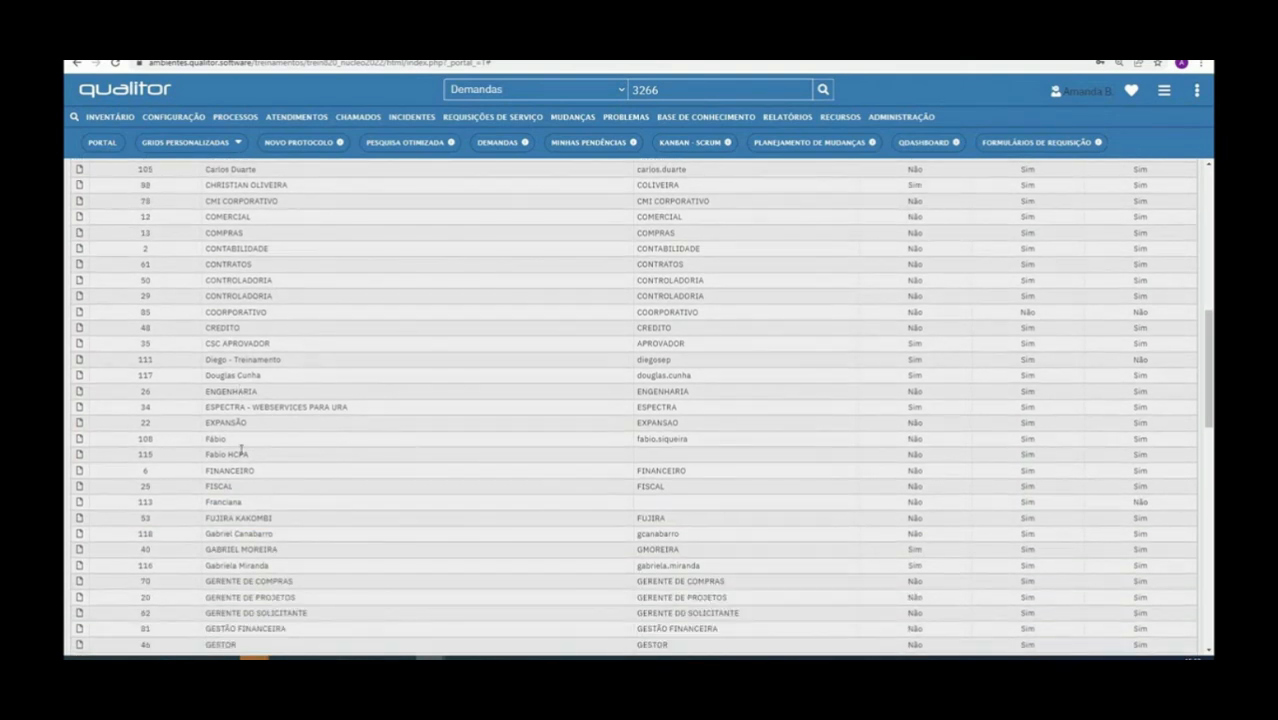
left_click(80, 343)
Add the Diretor role to user CSC APROVADOR
left_click(265, 236)
left_click(532, 263)
left_click(676, 226)
left_click(253, 388)
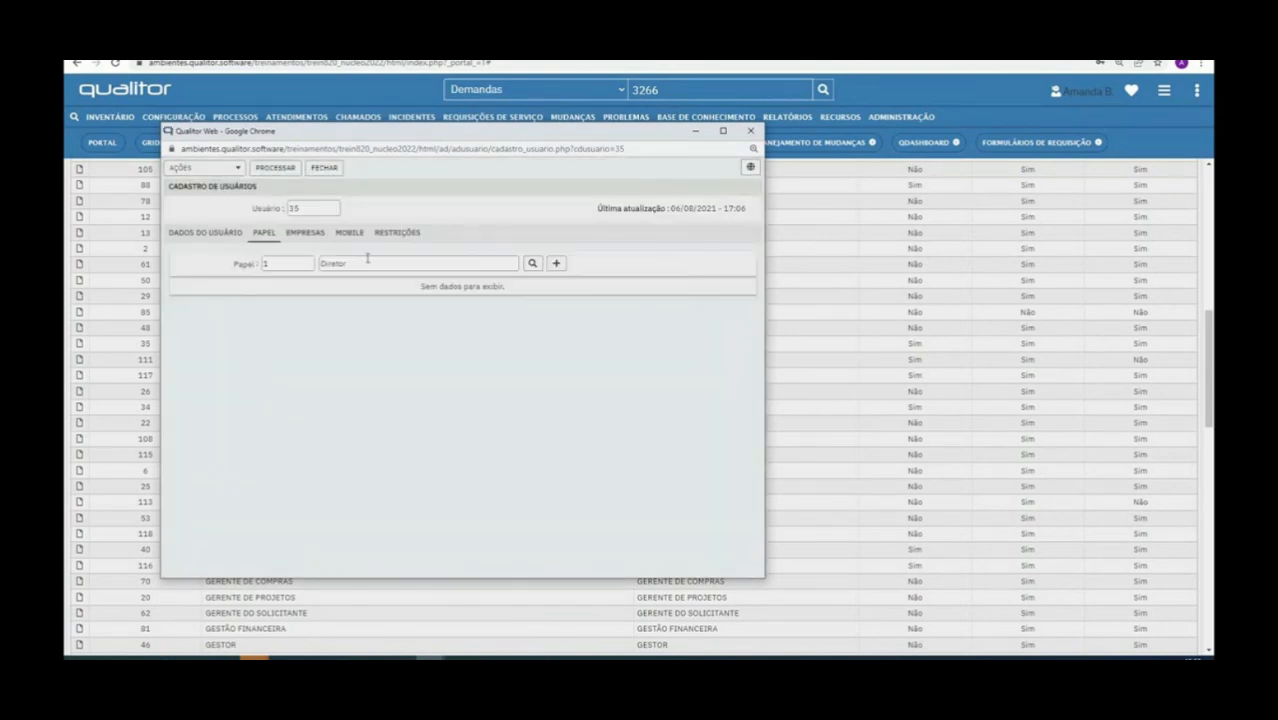
left_click(556, 263)
Reset the user's password, then save and close the user record
left_click(205, 167)
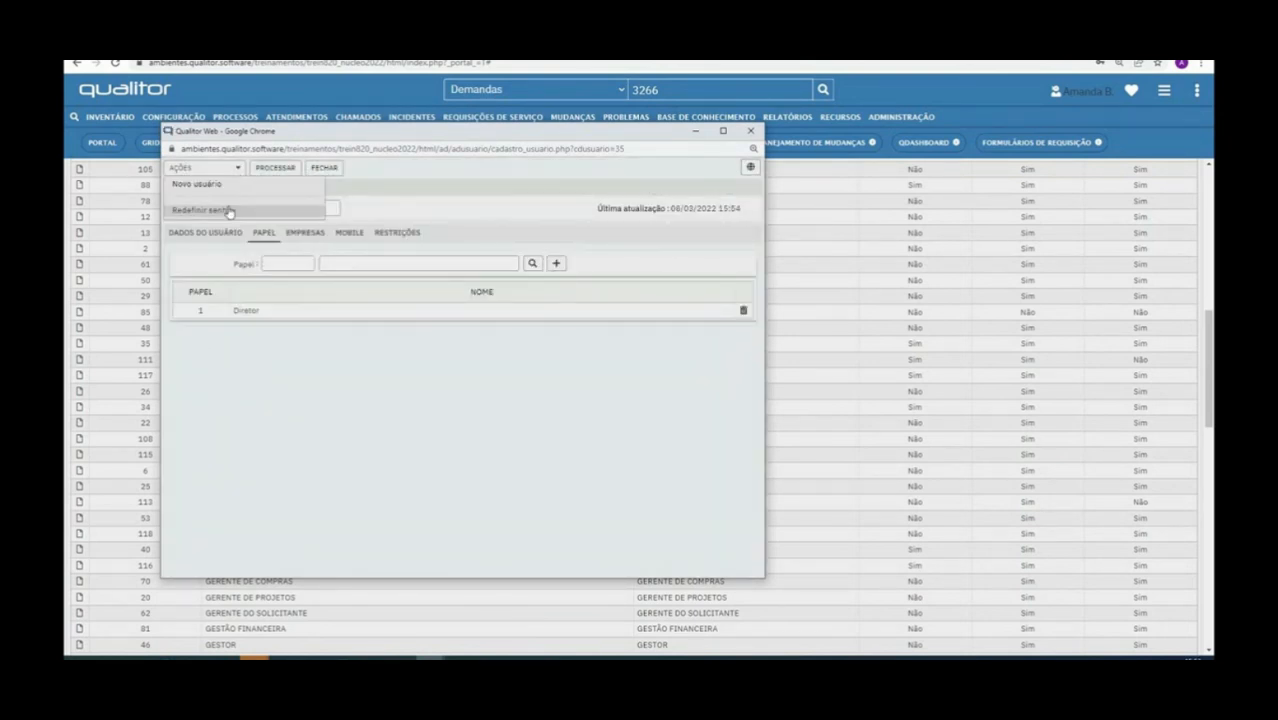
left_click(200, 210)
type("123")
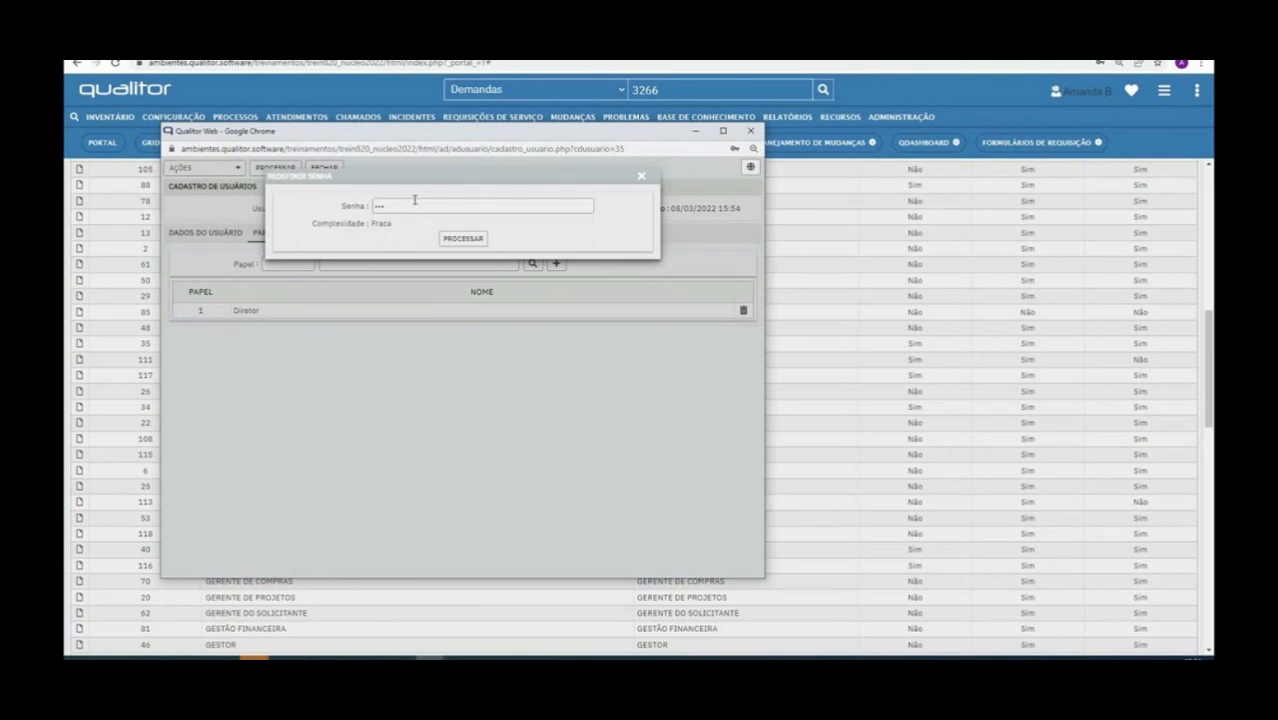
left_click(462, 238)
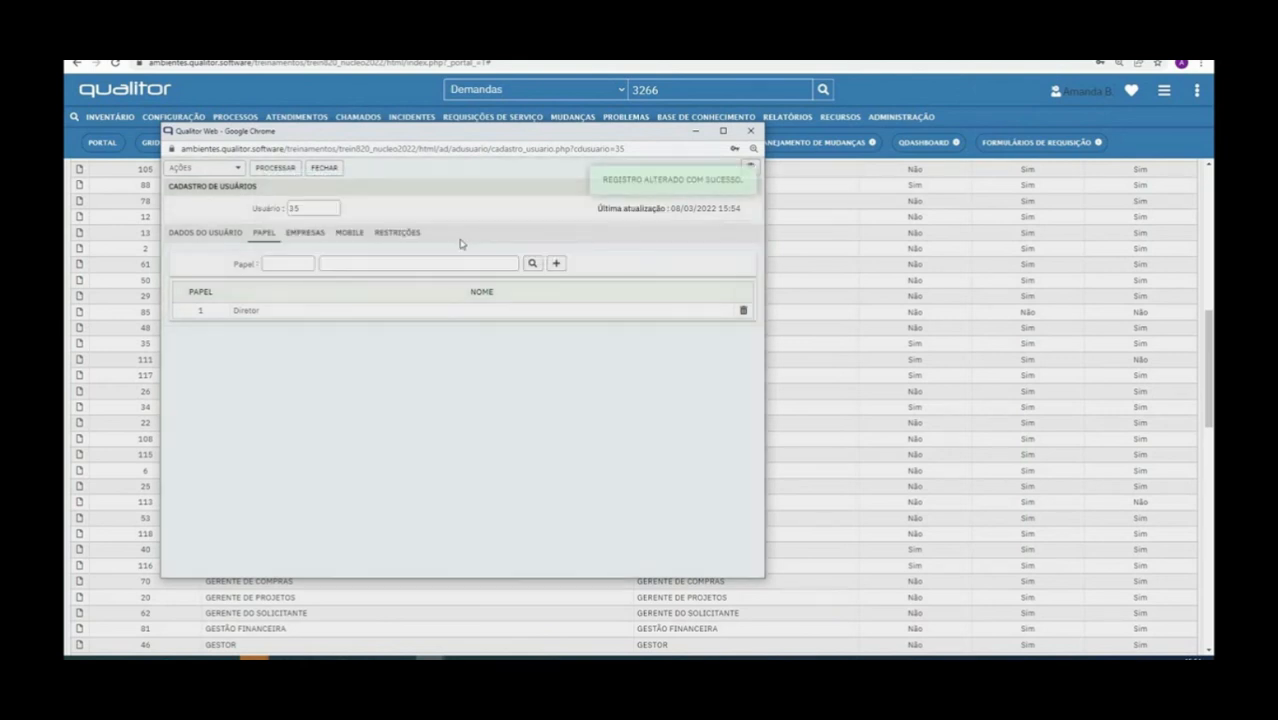
left_click(211, 232)
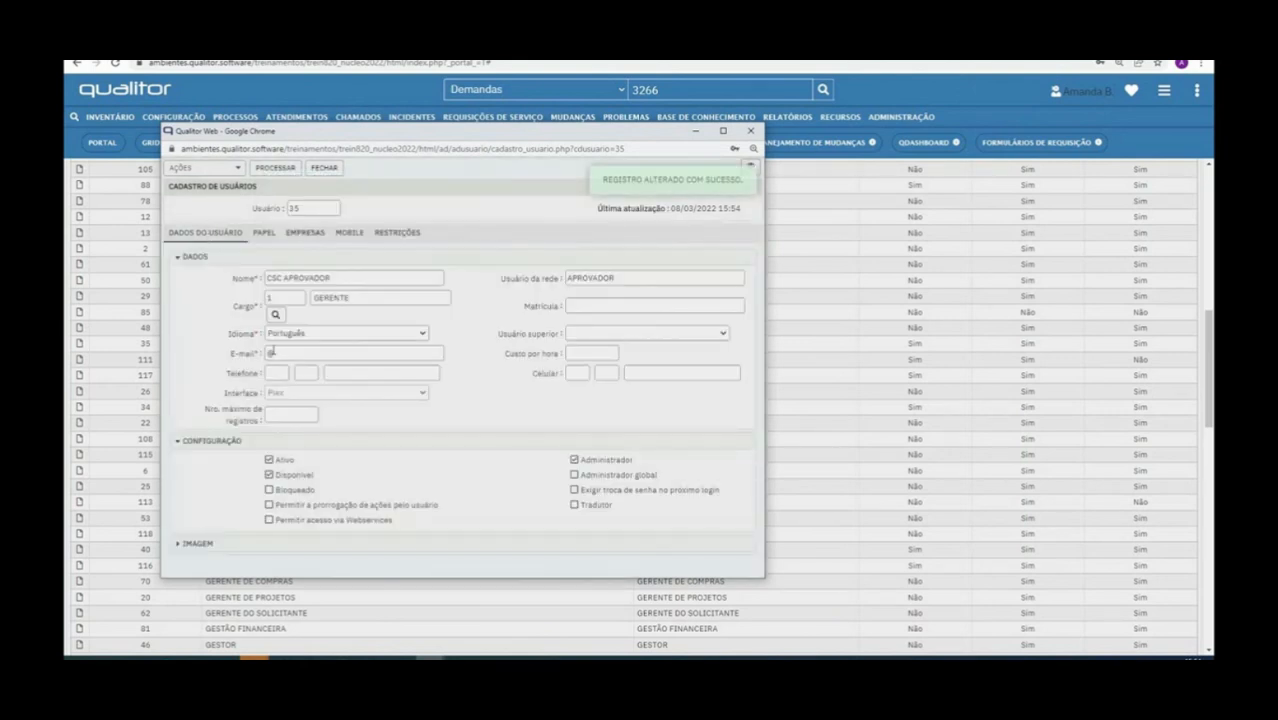
double_click(616, 279)
left_click(273, 180)
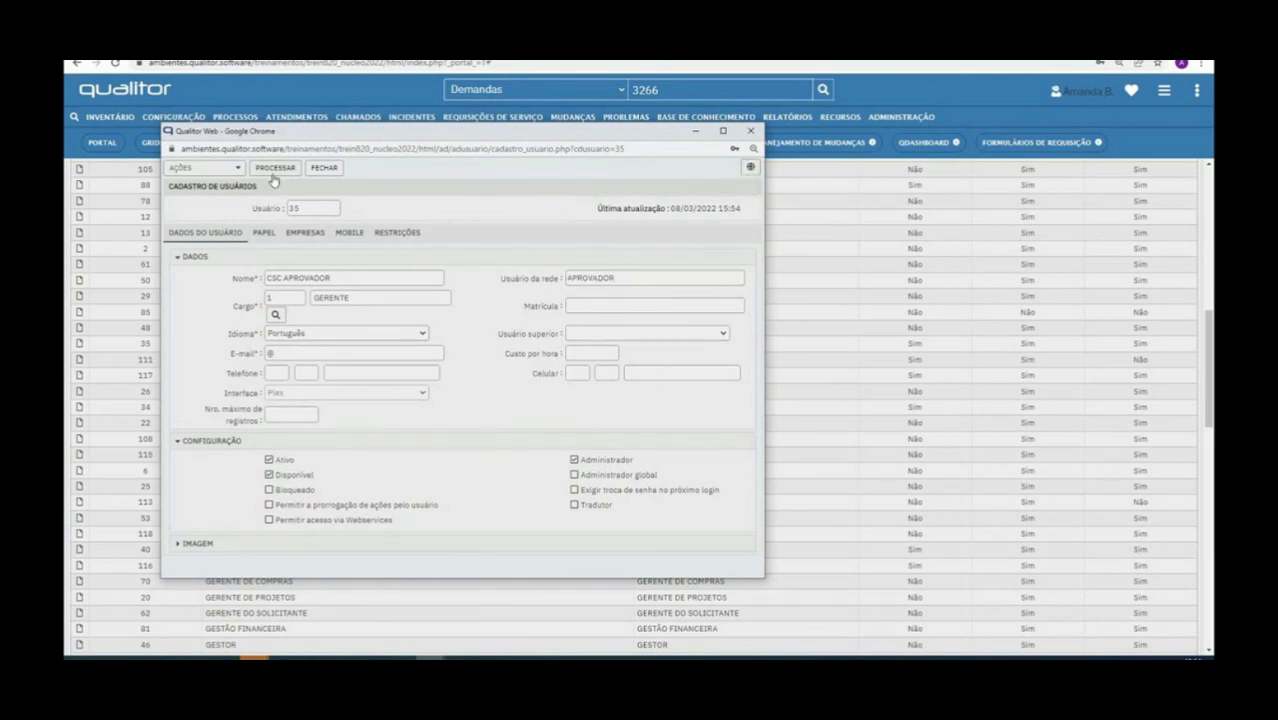
left_click(324, 168)
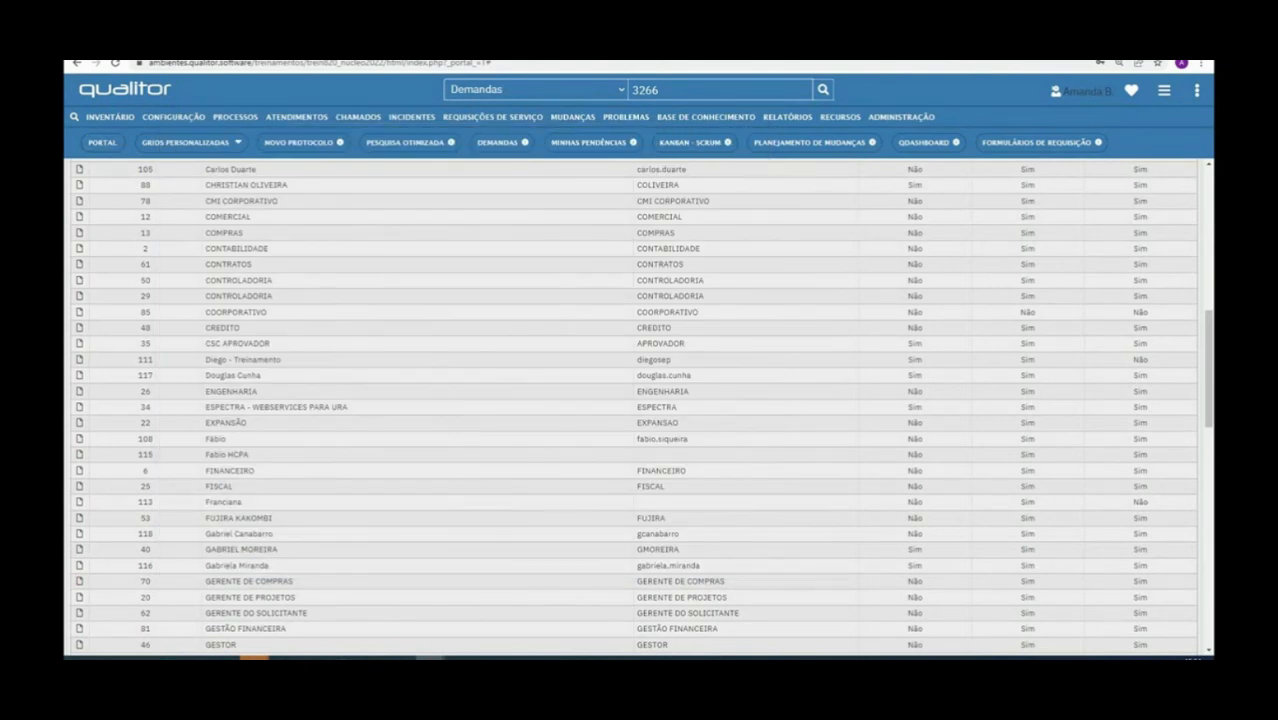
Try advancing ticket 3266, dismiss the no-permission alert, and close the ticket window
mouse_move(414, 657)
left_click(614, 618)
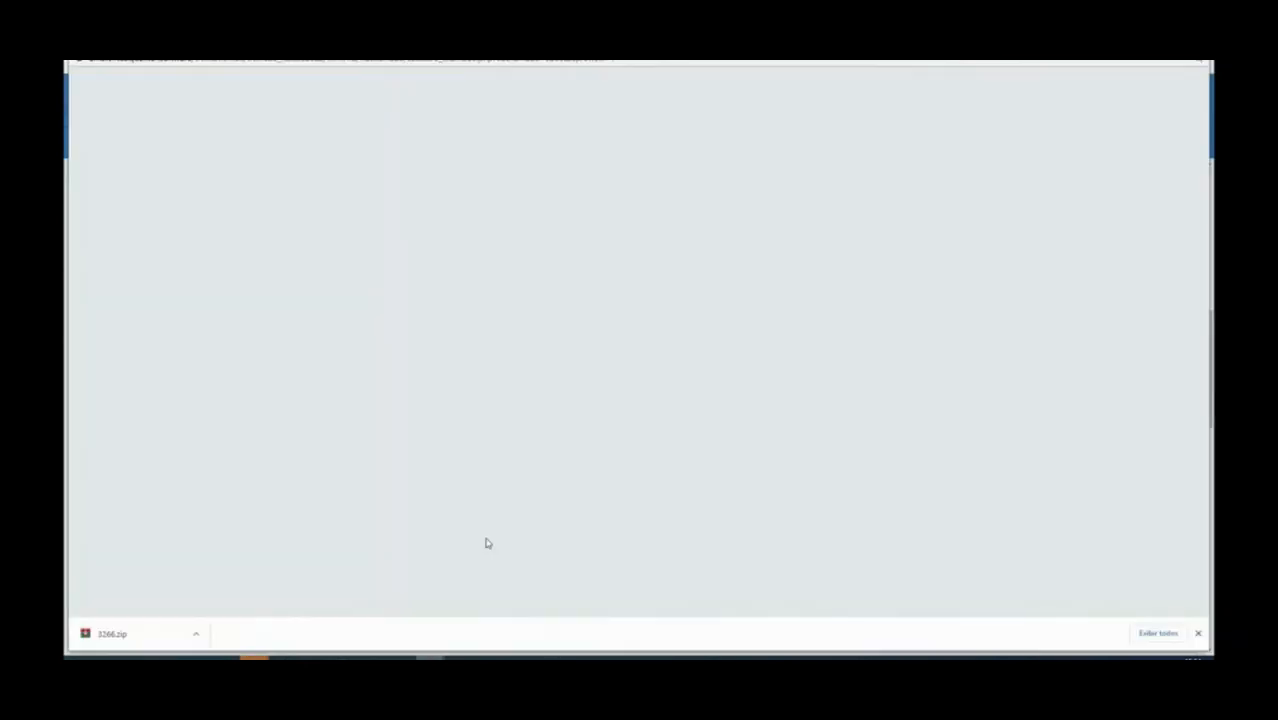
left_click(128, 76)
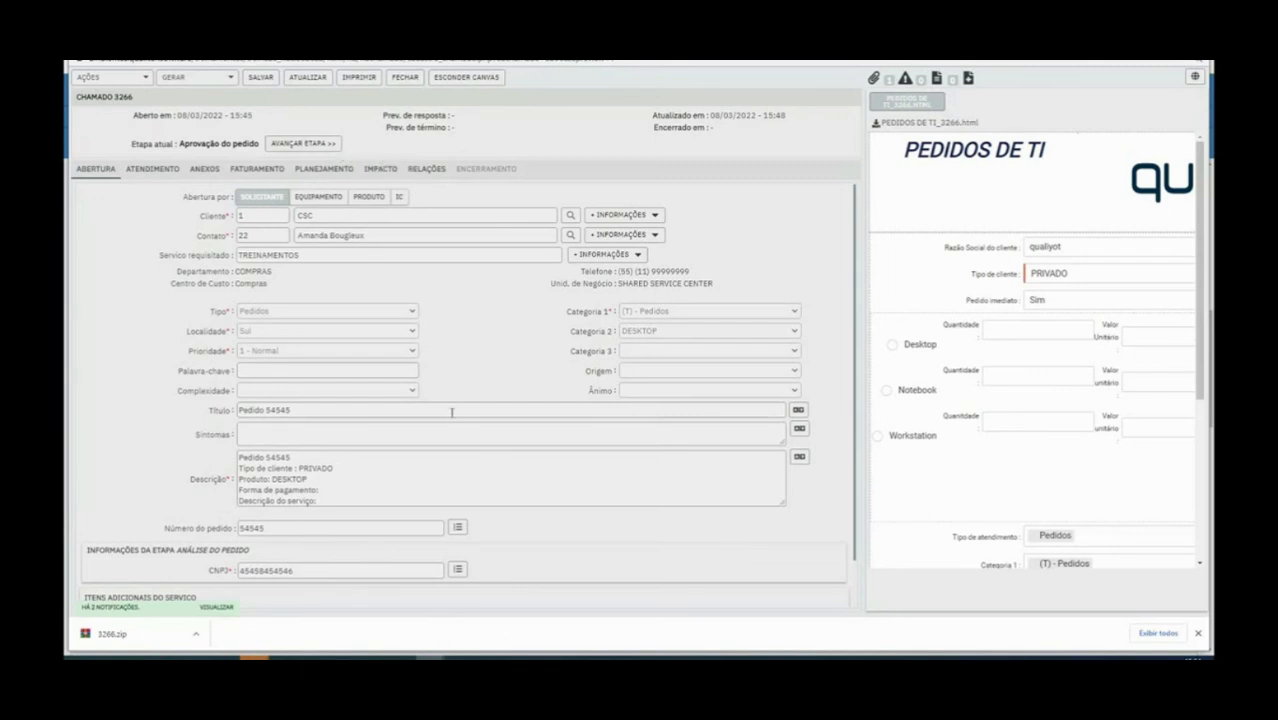
left_click_drag(172, 145, 297, 150)
left_click(298, 151)
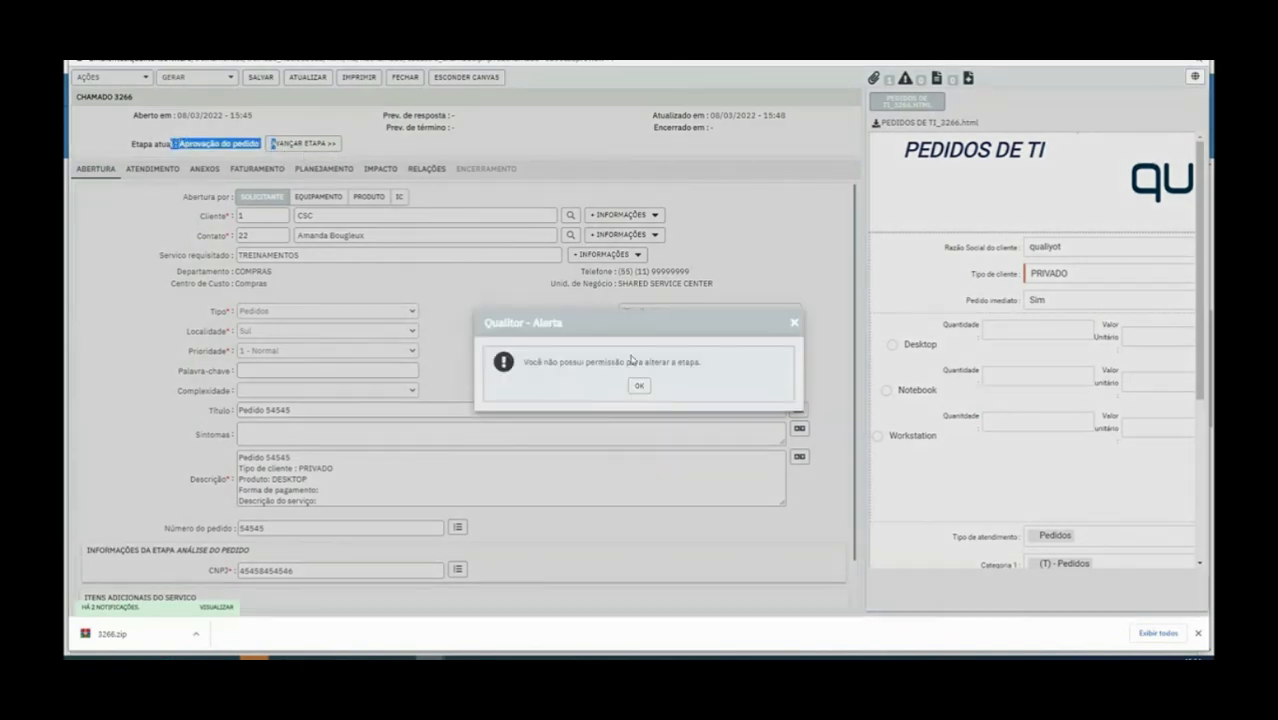
left_click_drag(522, 366, 797, 370)
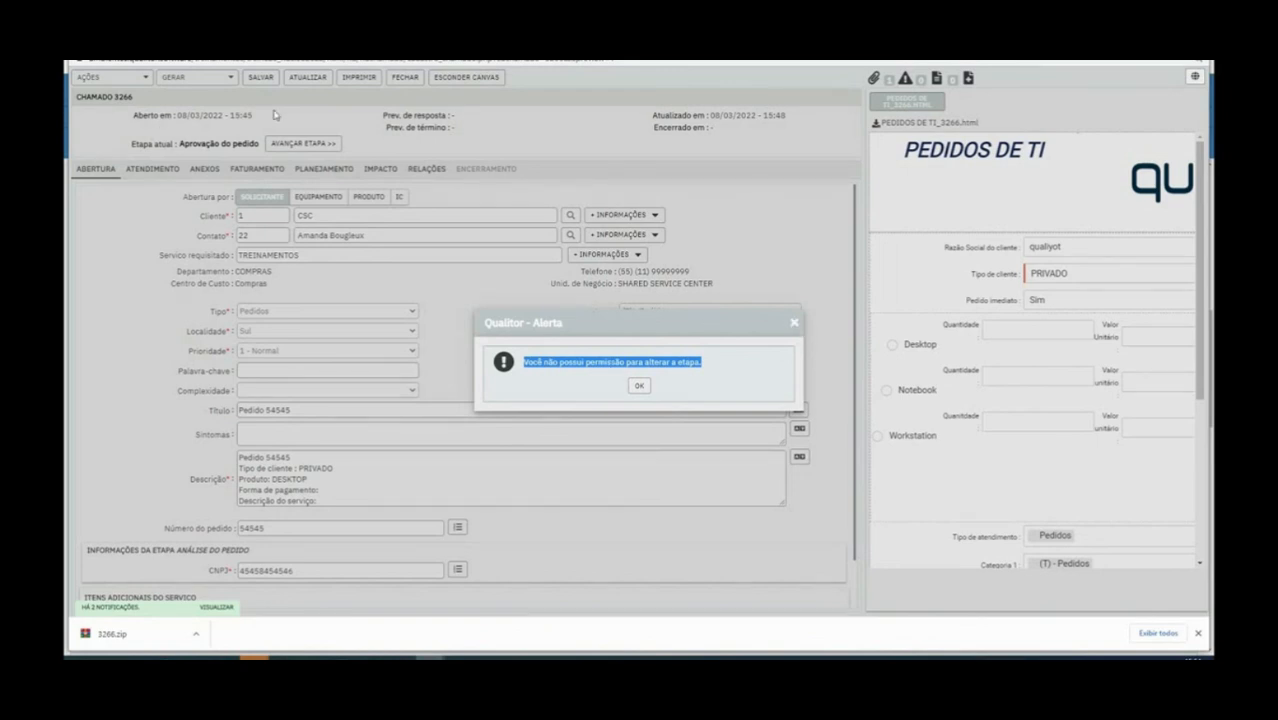
left_click(795, 324)
left_click(1196, 47)
left_click(1195, 88)
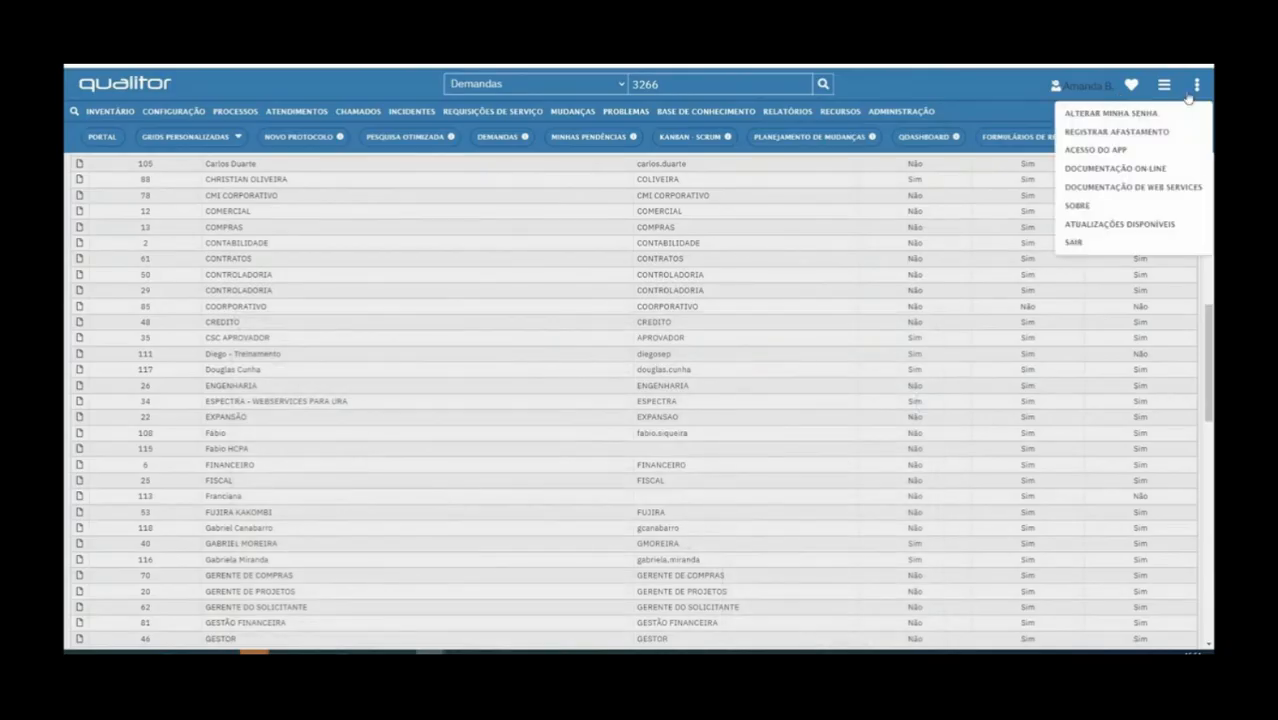
Log out and sign back in as the approver user
left_click(1074, 243)
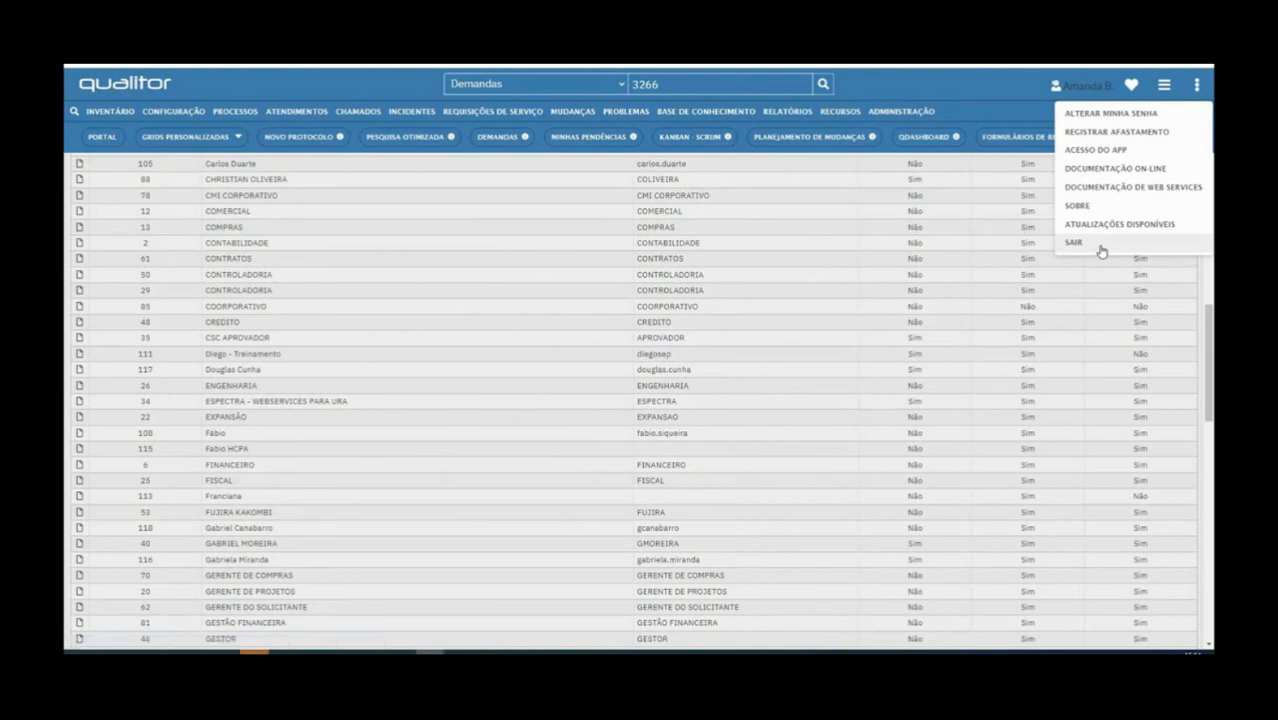
type("aprovador")
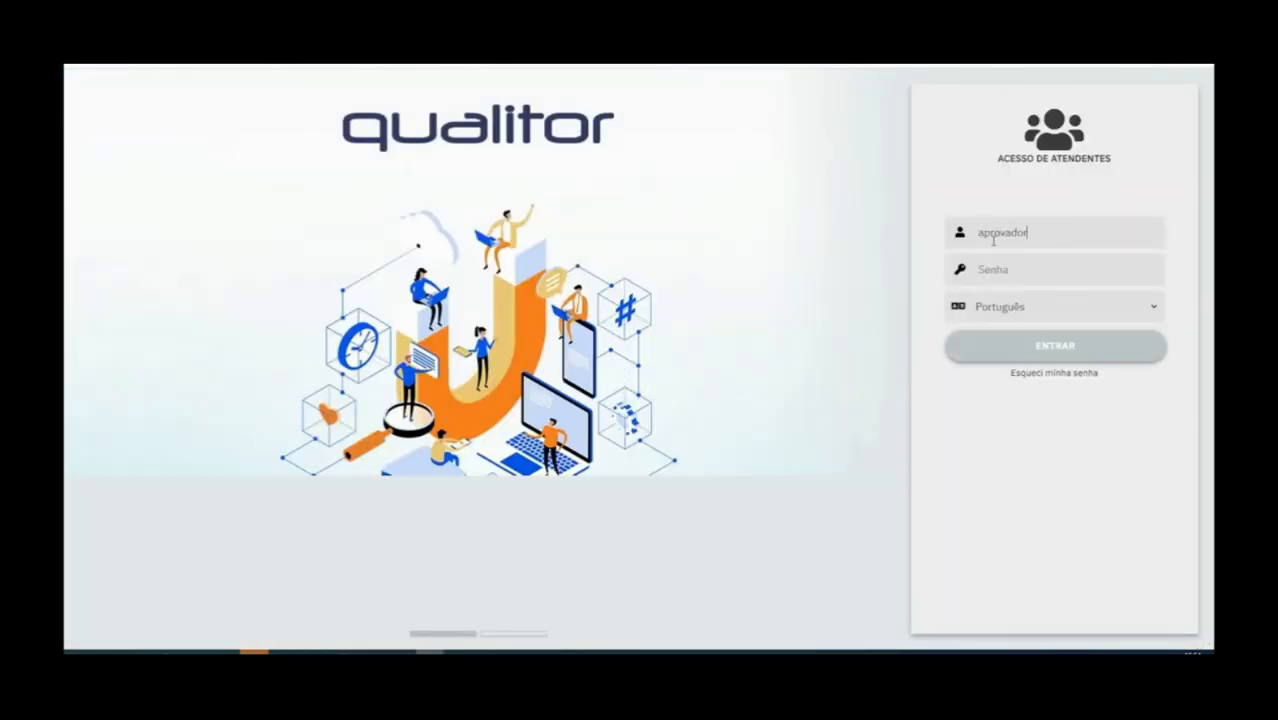
key("Tab")
type("•••")
key("Return")
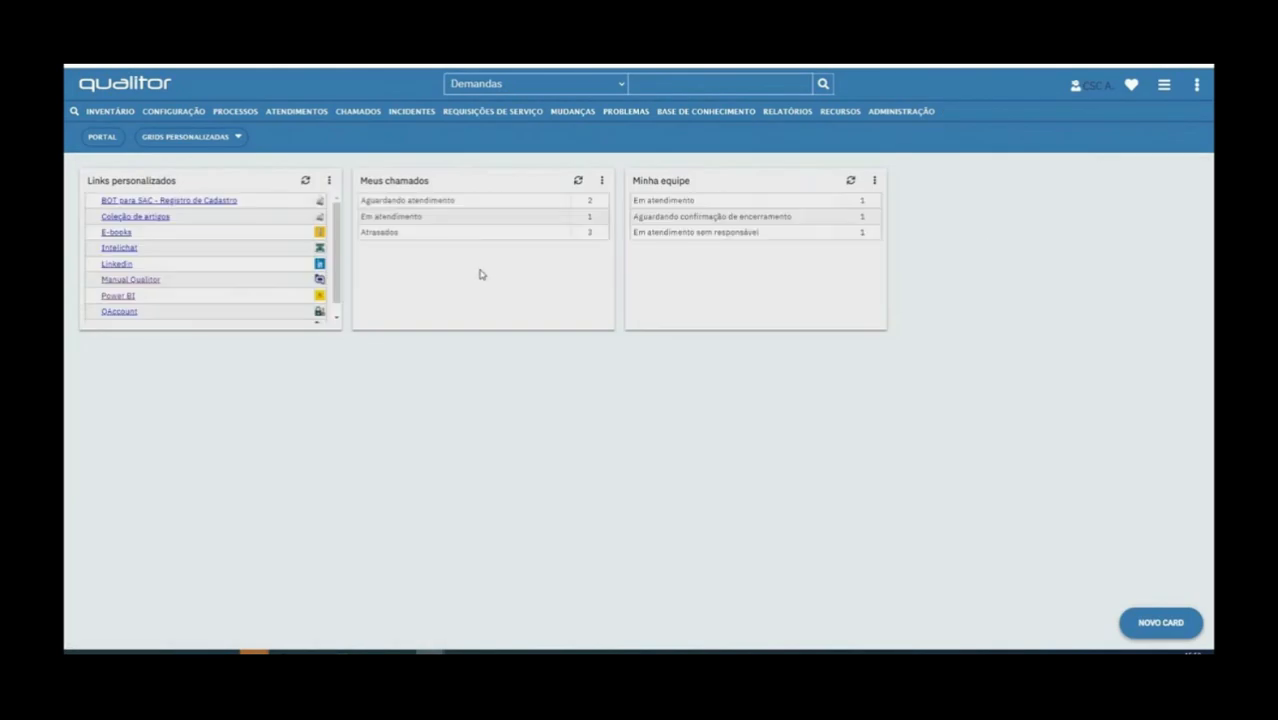
Search Demandas for 3266 and open the ticket
type("3266")
left_click(823, 85)
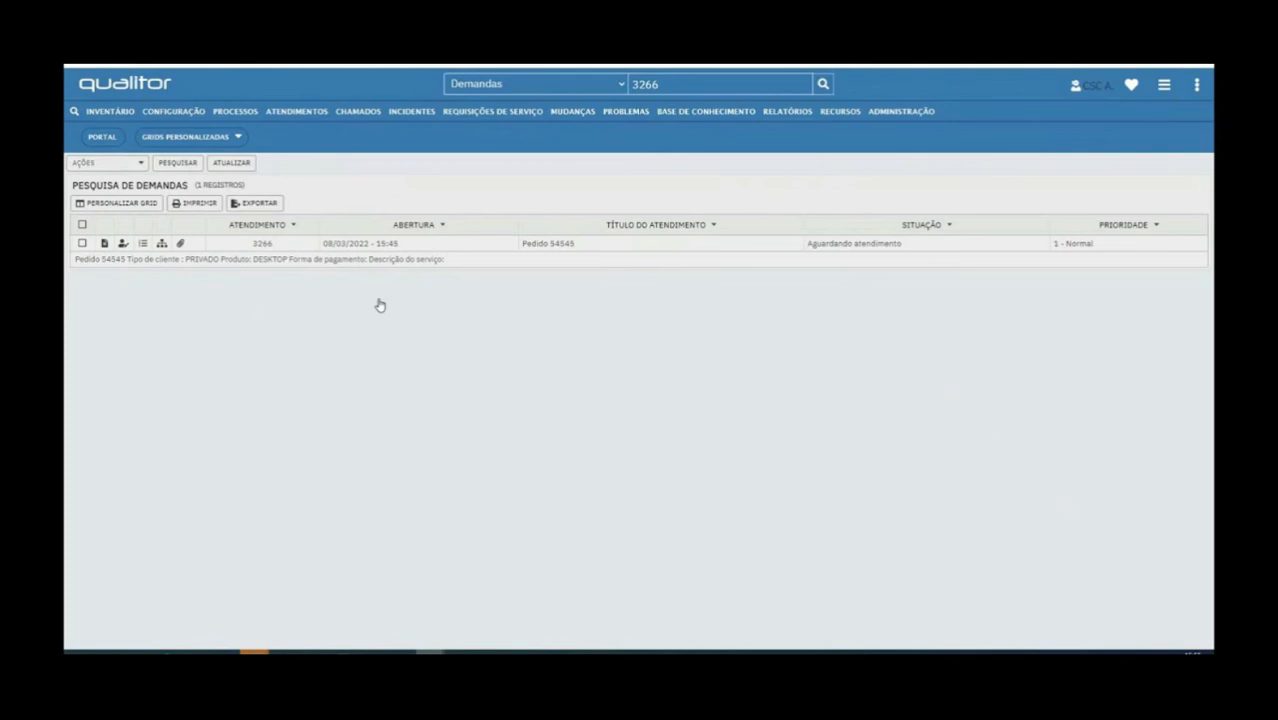
left_click(235, 255)
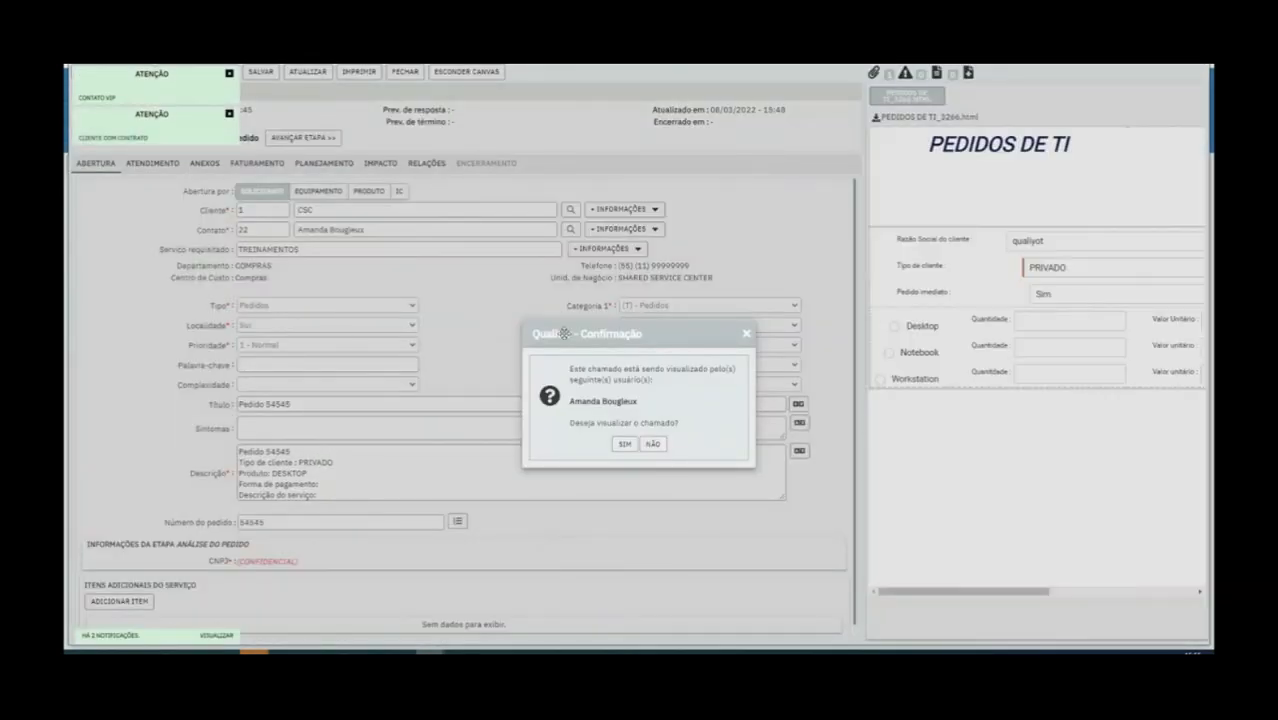
Open ticket 3266 despite the viewing warning and advance it via 'Sim' to Em atendimento
left_click(653, 444)
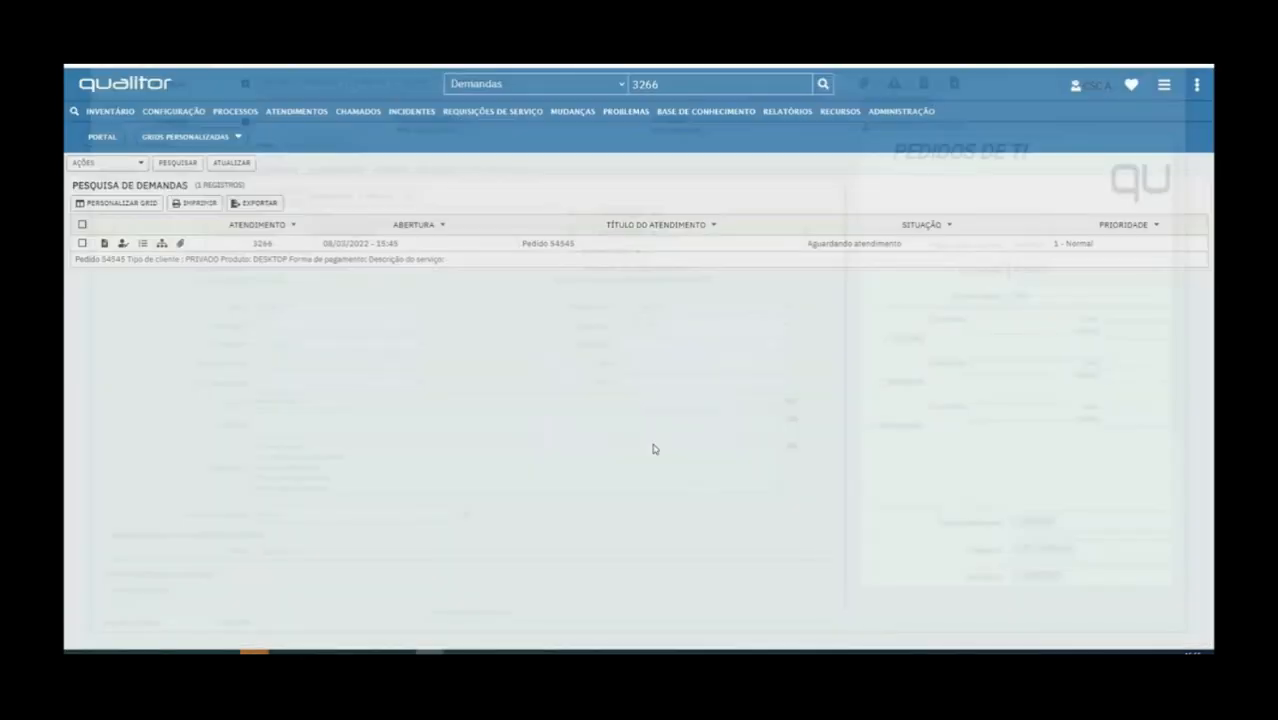
left_click(120, 252)
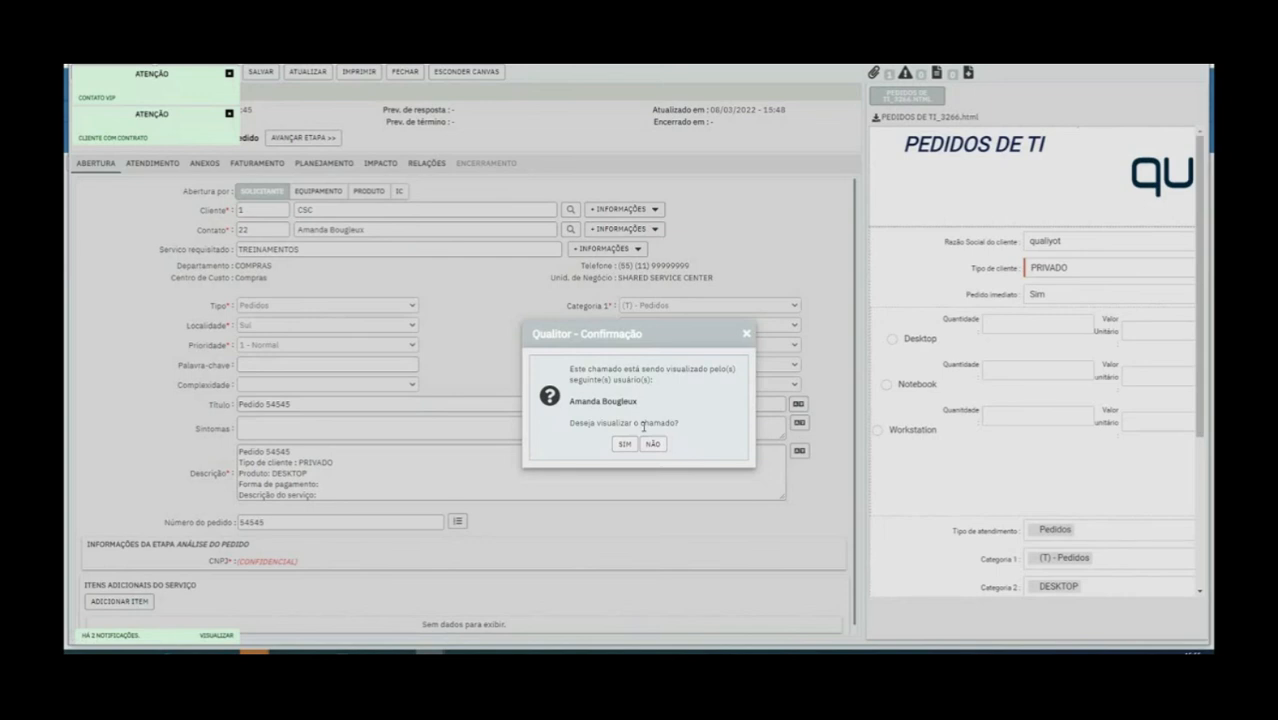
left_click(624, 443)
left_click(228, 115)
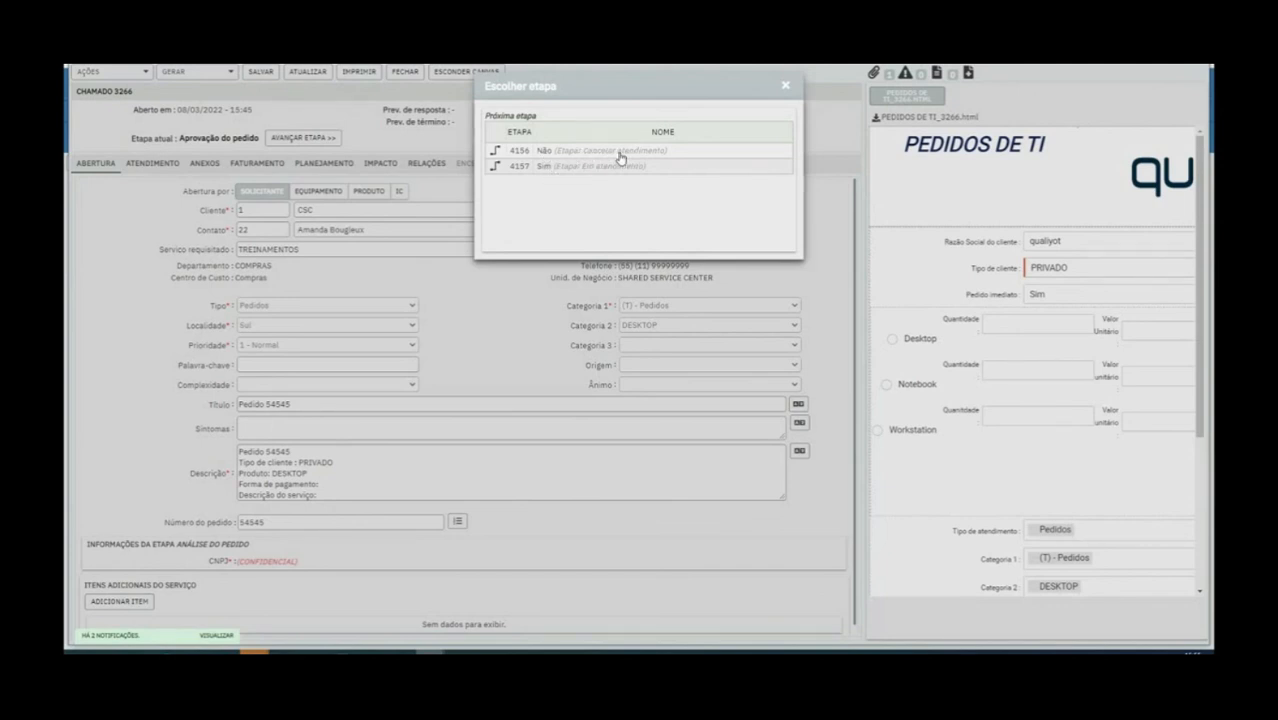
left_click(497, 168)
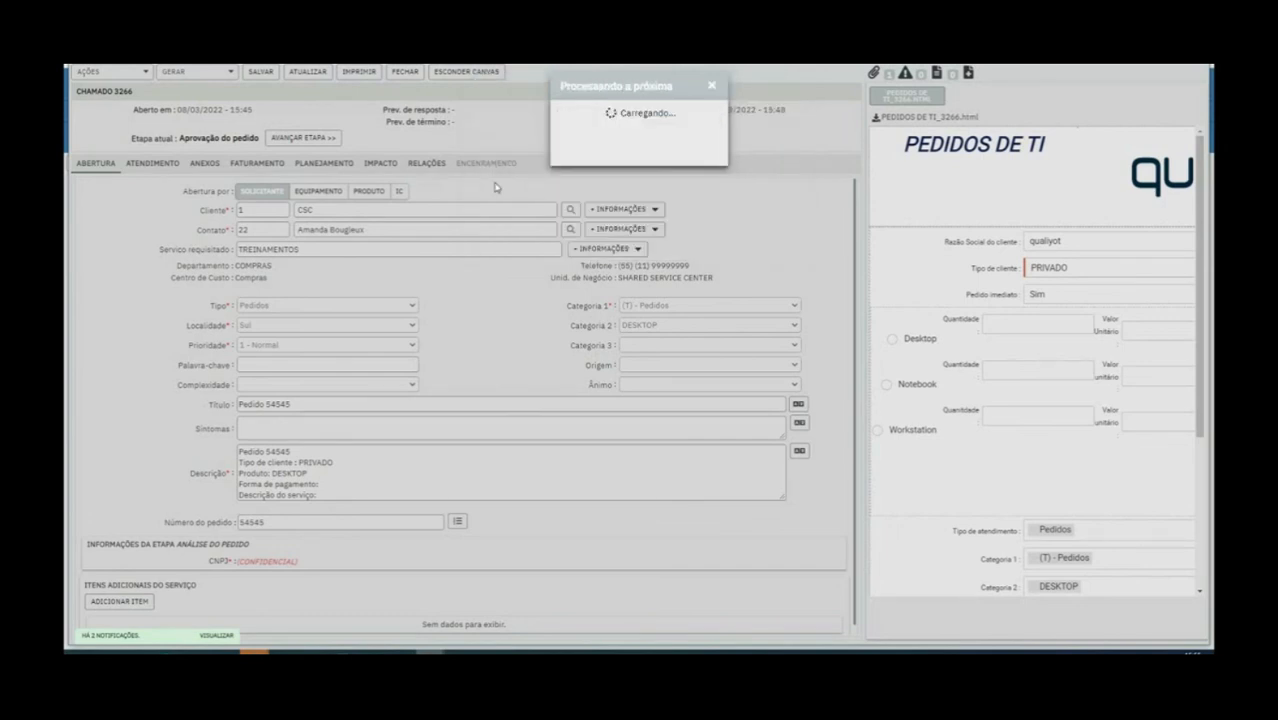
left_click(712, 87)
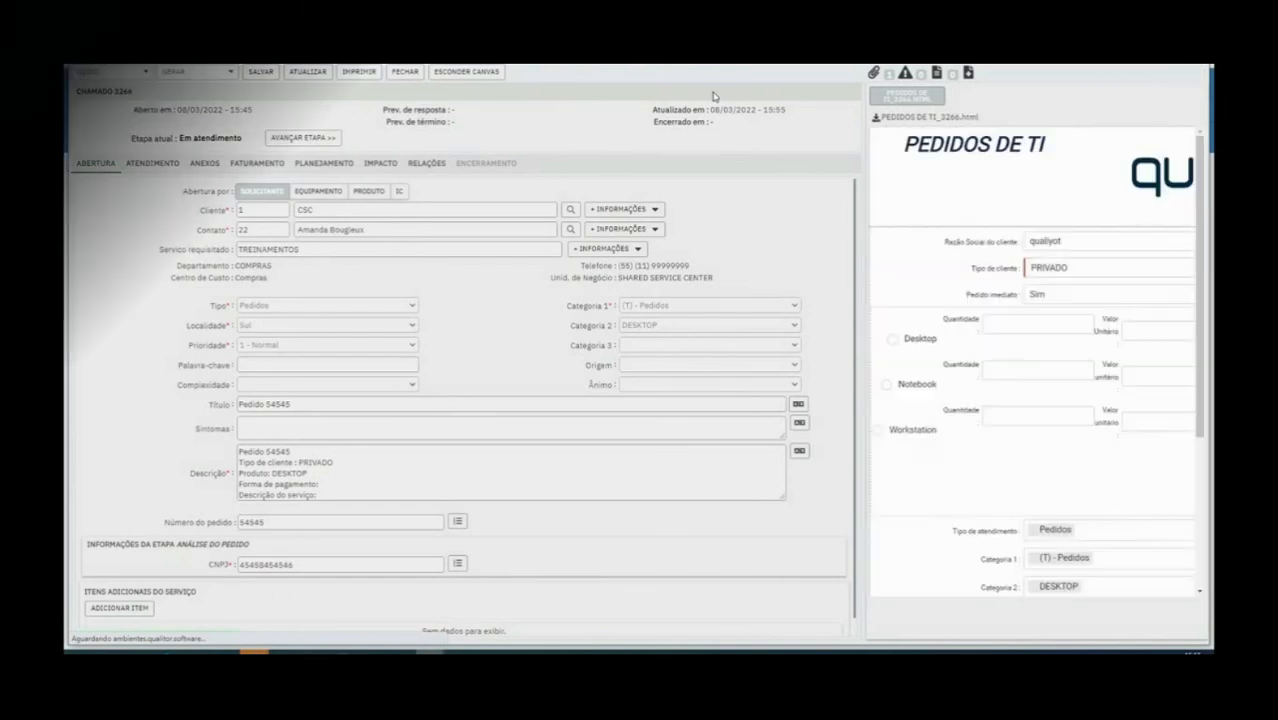